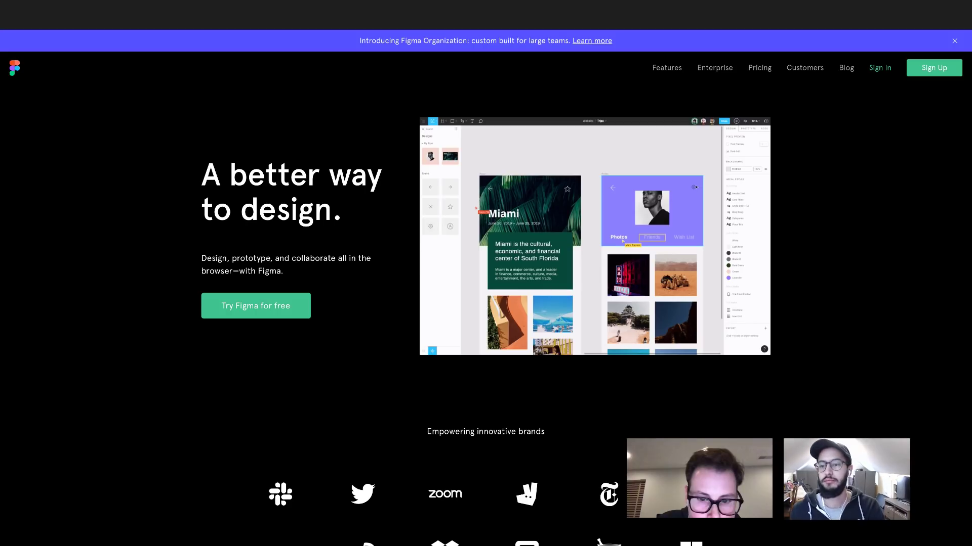
pyautogui.click(934, 68)
pyautogui.click(660, 203)
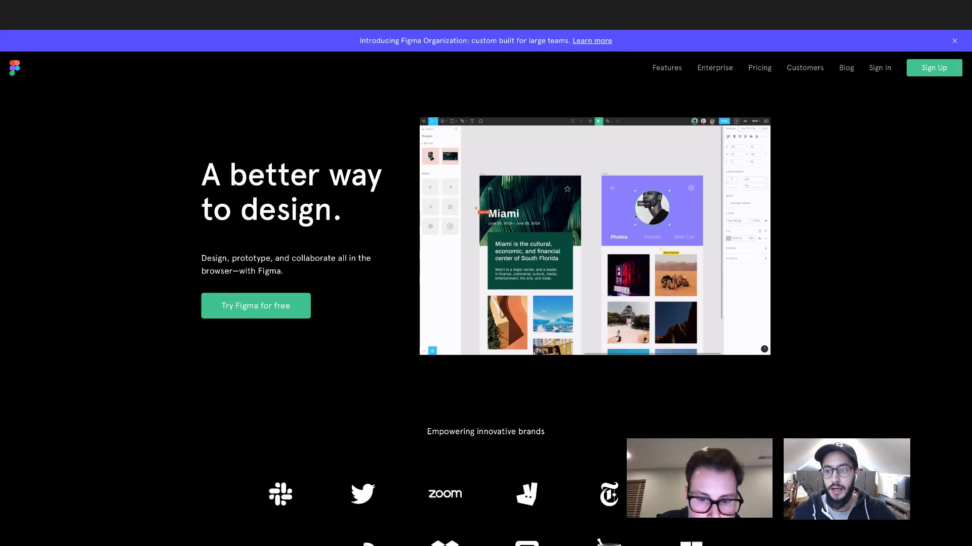
pyautogui.click(934, 68)
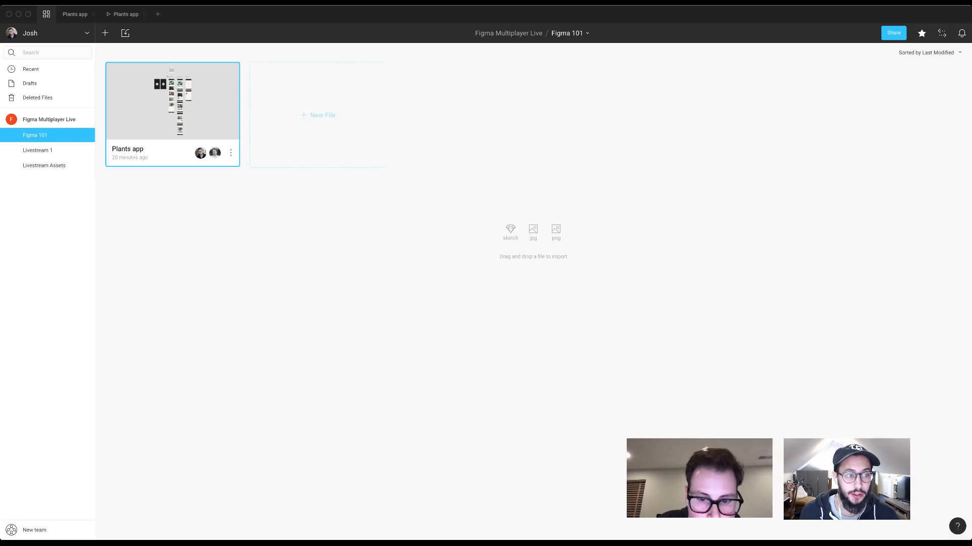
# Look through the recent files and the drafts in the file browser
pyautogui.click(31, 69)
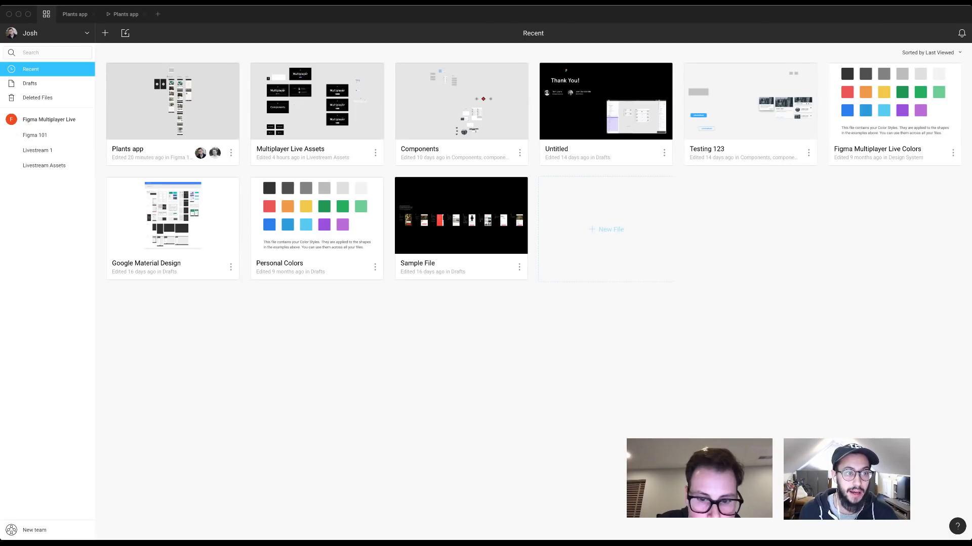
pyautogui.click(30, 83)
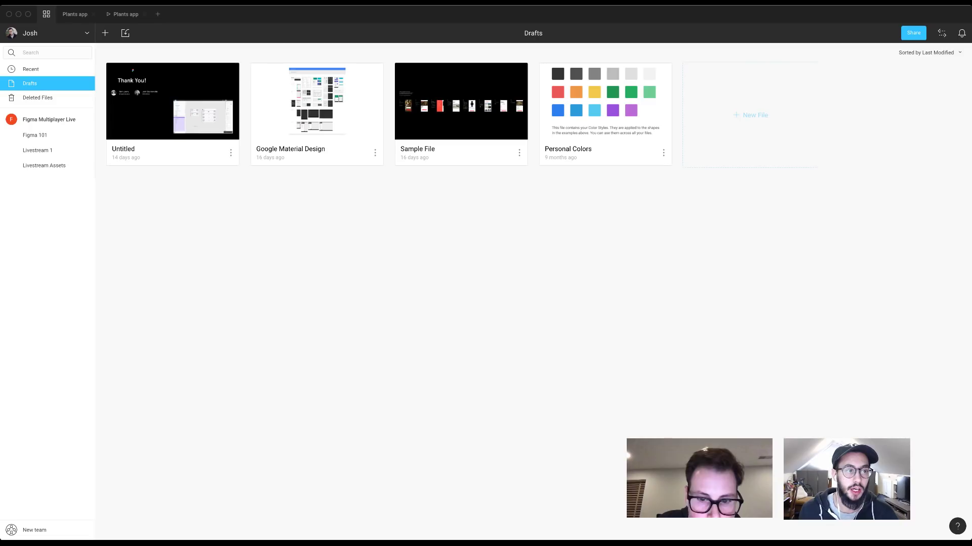
pyautogui.click(30, 68)
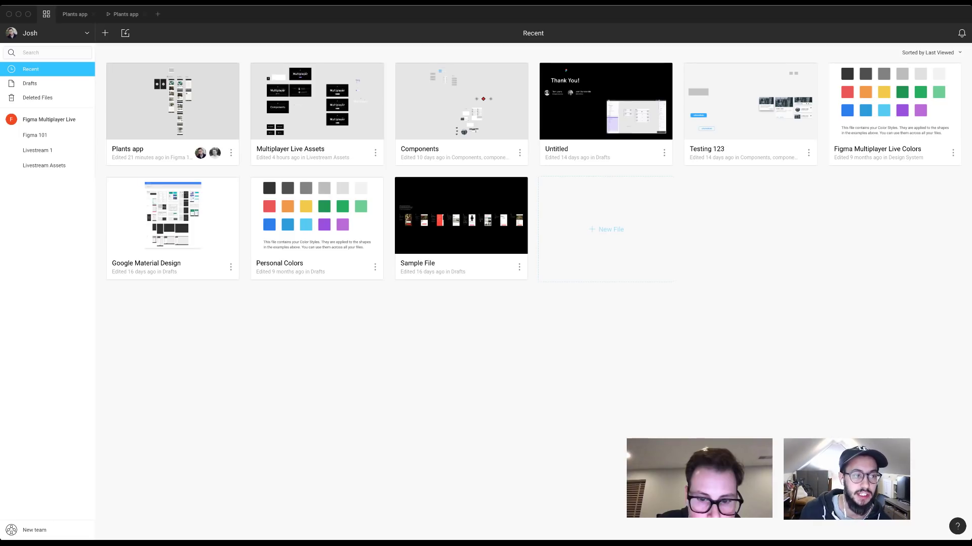
# Create a new project named Design System in the Figma Multiplayer Live team
pyautogui.click(49, 119)
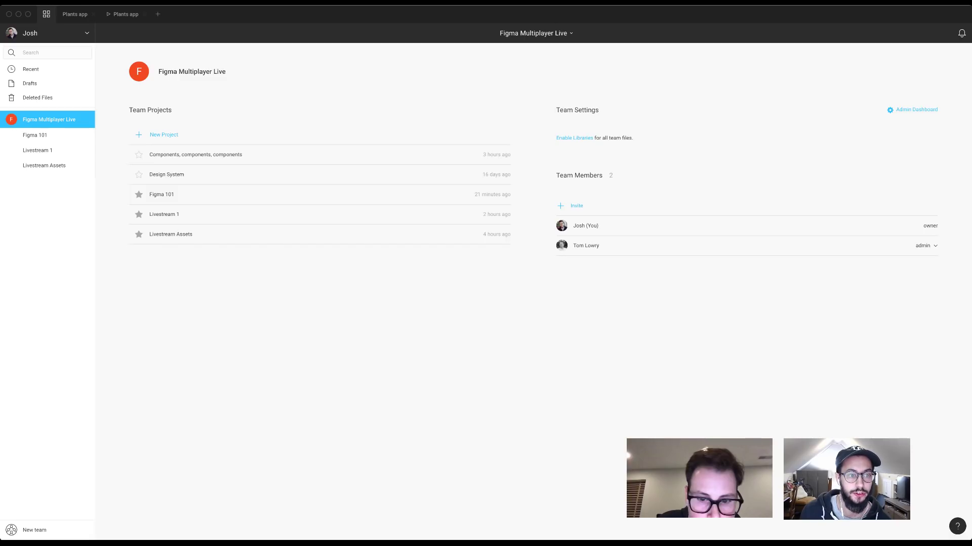
pyautogui.click(138, 175)
pyautogui.click(139, 175)
pyautogui.click(164, 136)
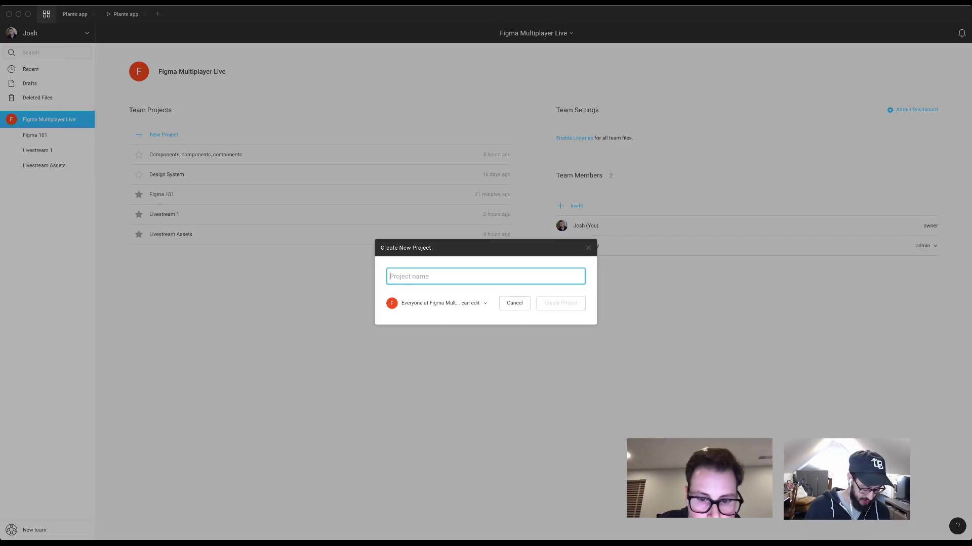
pyautogui.write('Design System')
pyautogui.press('Return')
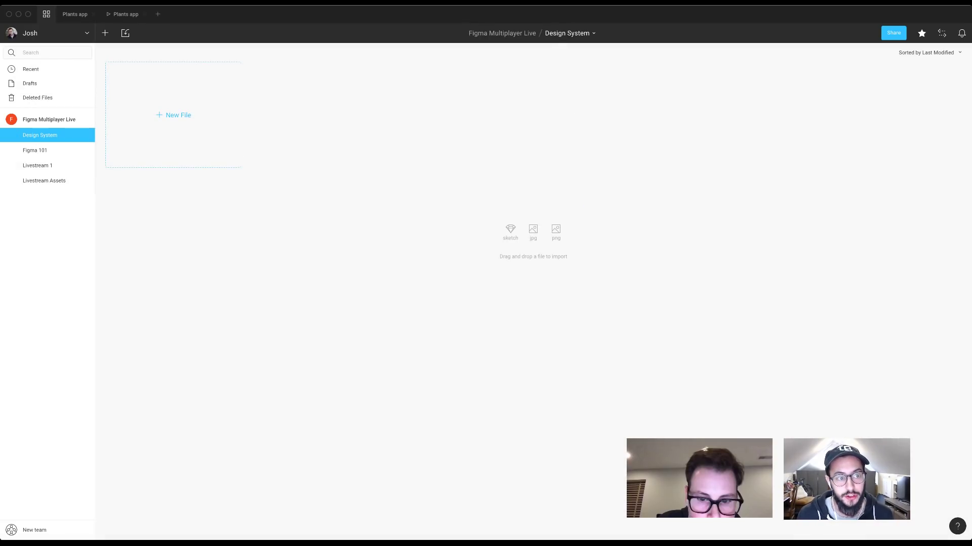
# Open the Plants app file from the team's Figma 101 project
pyautogui.click(49, 120)
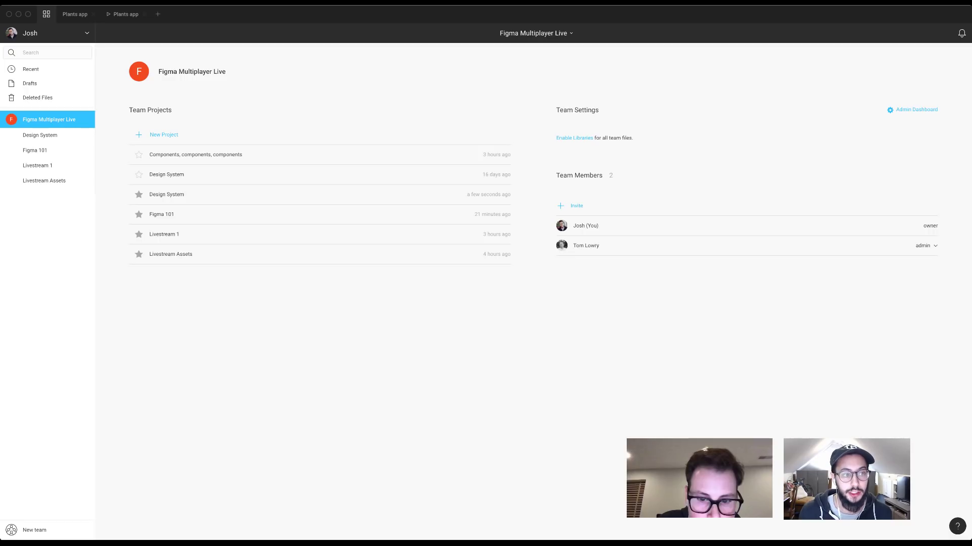
pyautogui.click(35, 150)
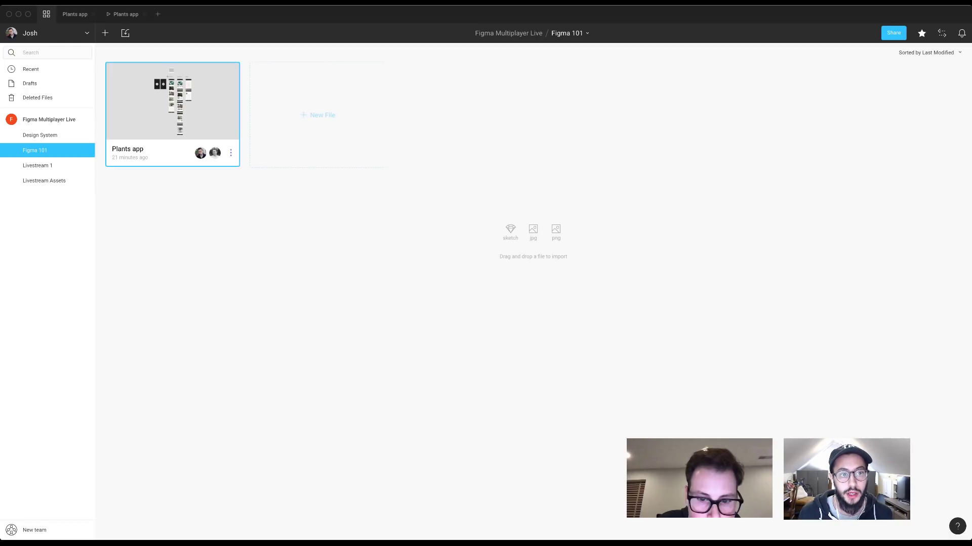
pyautogui.doubleClick(172, 101)
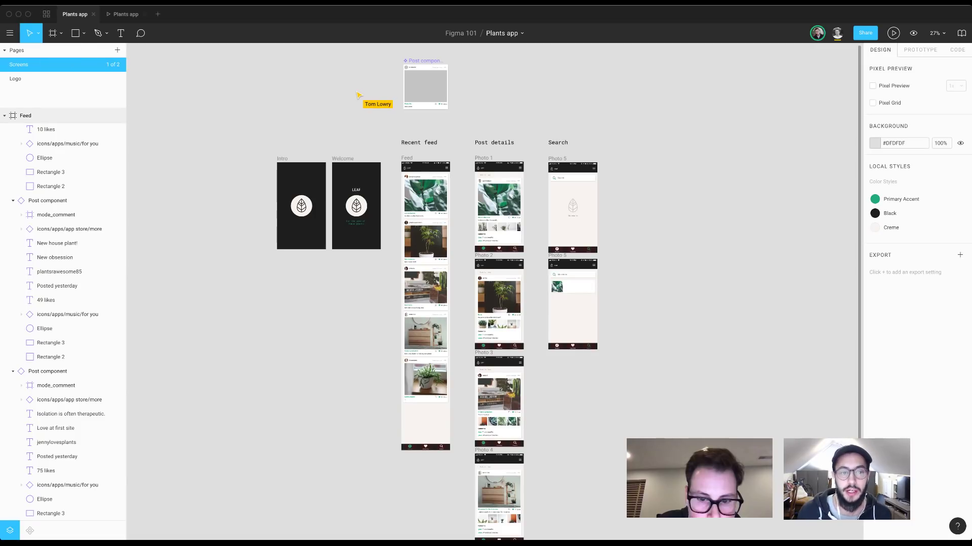
# Examine the intro, welcome, recent feed, post details and search screens of the Plants app design
pyautogui.scroll(10, 274, 214)
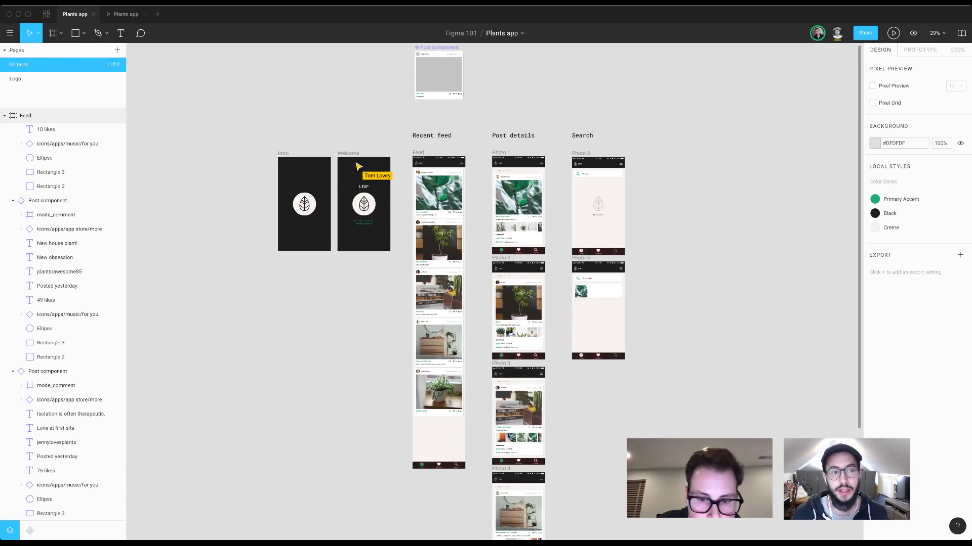
pyautogui.scroll(2, 274, 215)
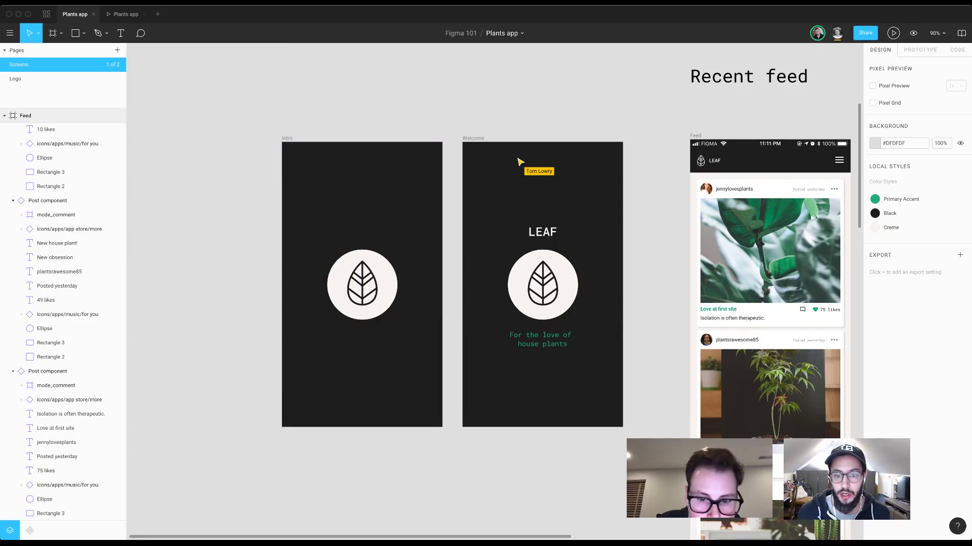
pyautogui.scroll(-1, 561, 300)
pyautogui.hscroll(3, 485, 284)
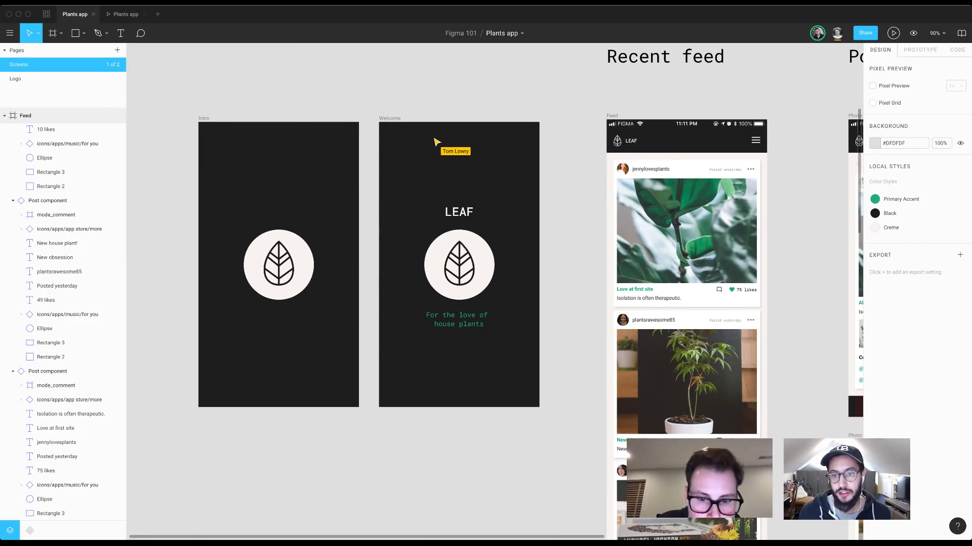
pyautogui.hscroll(3, 485, 284)
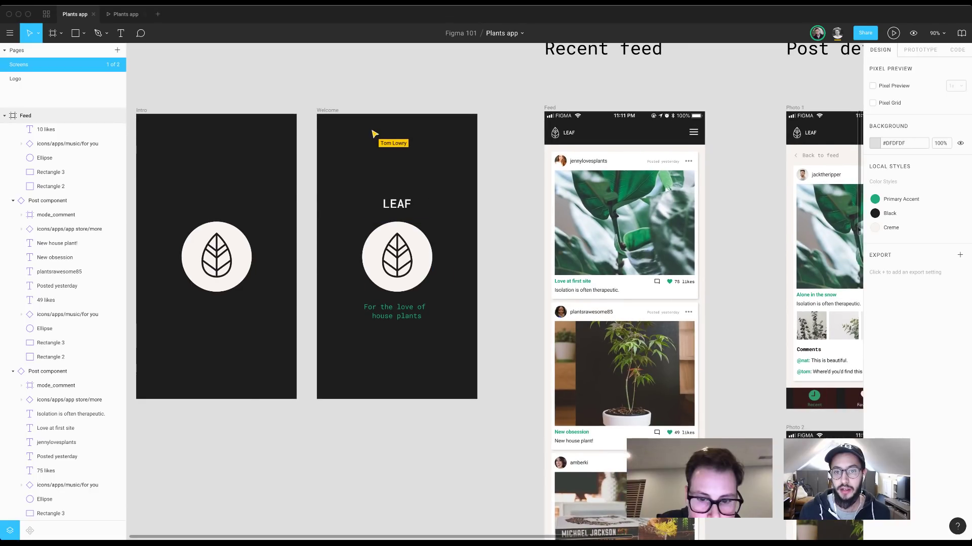
pyautogui.hscroll(7, 485, 284)
pyautogui.scroll(-11, 486, 284)
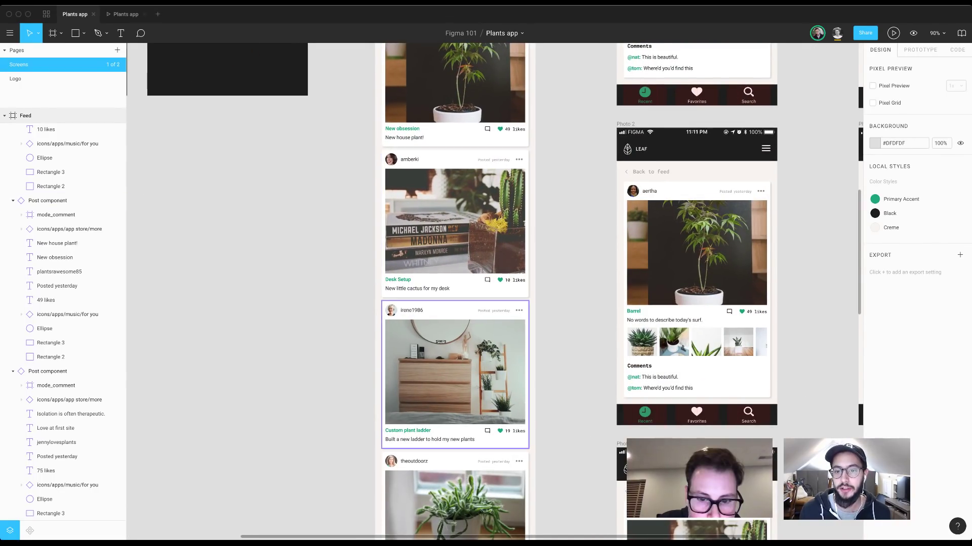
pyautogui.hscroll(1, 485, 283)
pyautogui.hscroll(9, 486, 283)
pyautogui.scroll(12, 486, 283)
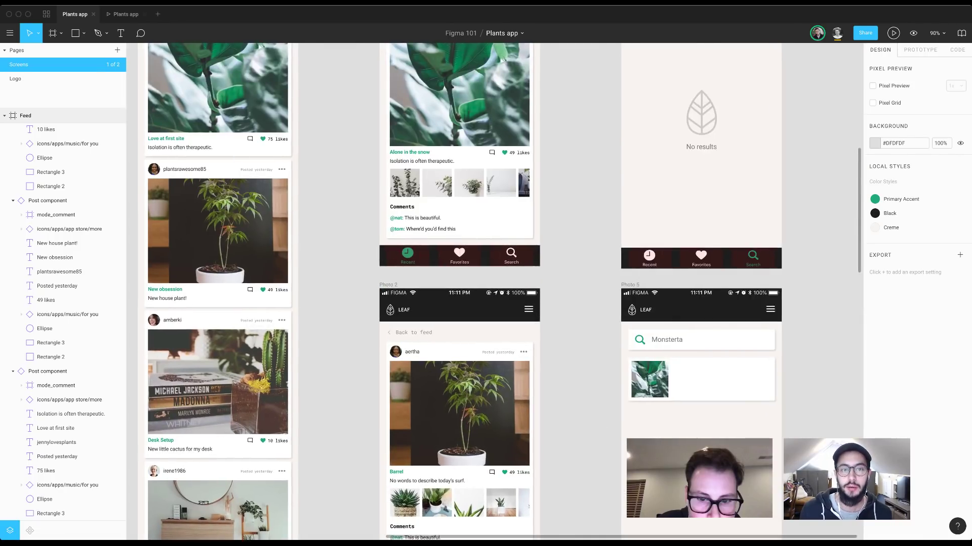
pyautogui.hscroll(-2, 486, 283)
pyautogui.scroll(1, 485, 283)
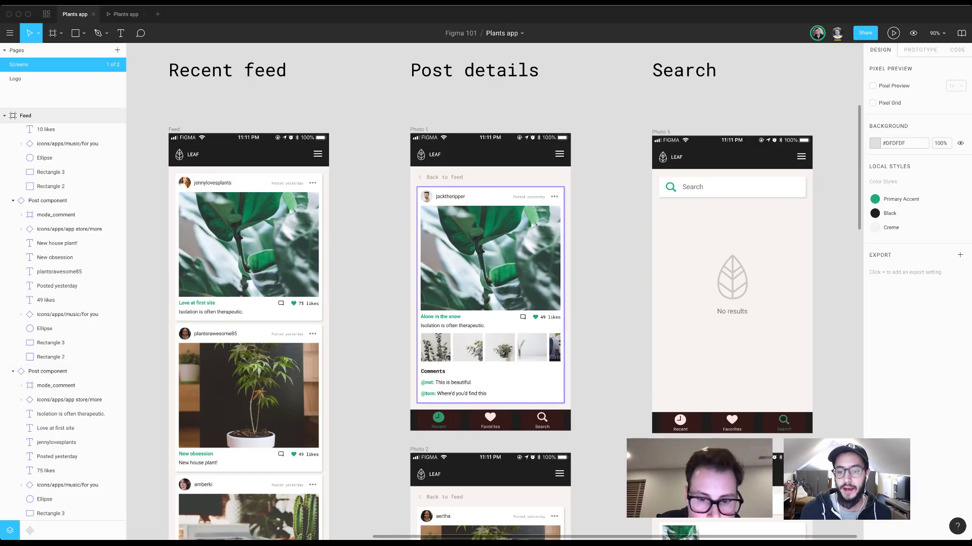
pyautogui.hscroll(2, 486, 284)
pyautogui.scroll(-1, 486, 283)
pyautogui.scroll(-3, 485, 283)
pyautogui.hscroll(2, 486, 284)
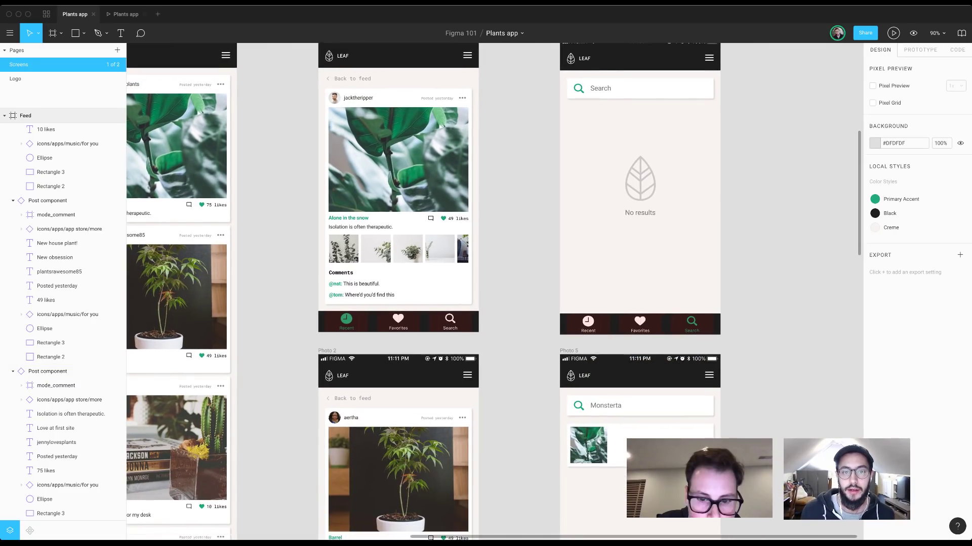
pyautogui.scroll(-4, 494, 252)
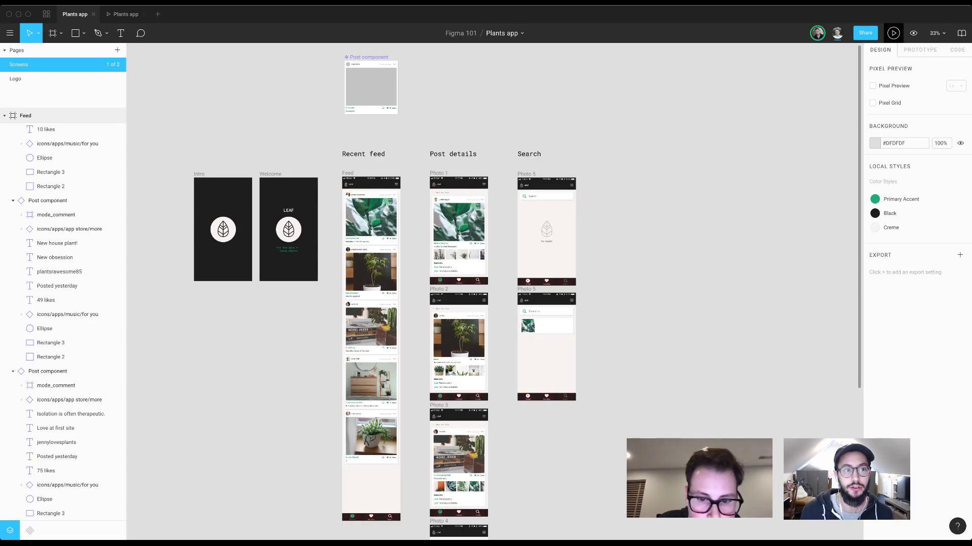
# Preview the Plants app prototype, browsing the recent feed and opening the leaf and cactus posts' detail screens, returning to the feed each time
pyautogui.click(125, 14)
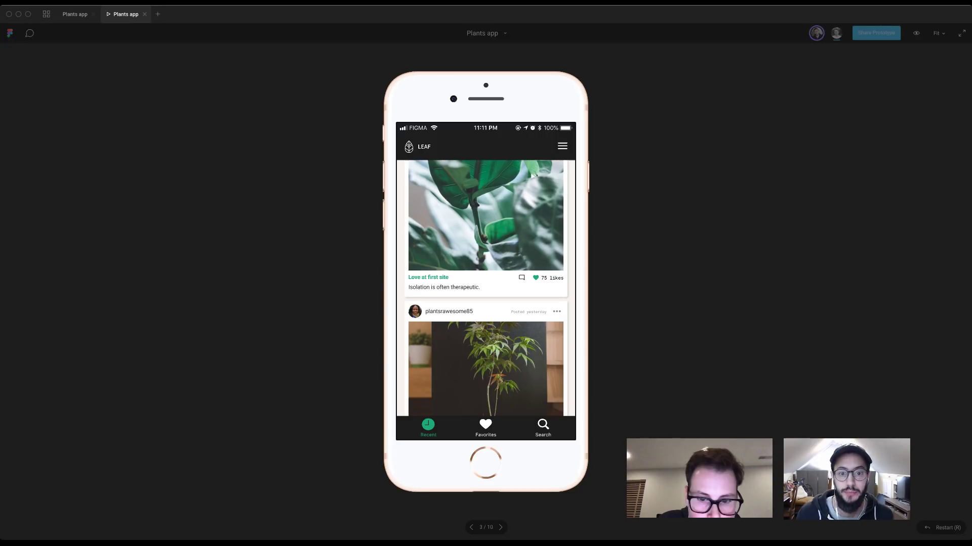
pyautogui.scroll(-5, 487, 289)
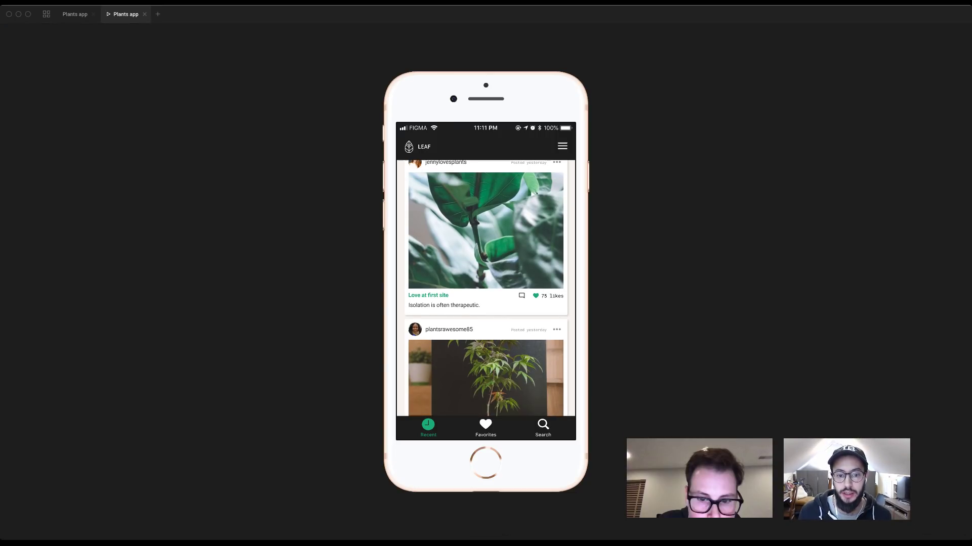
pyautogui.scroll(-5, 487, 288)
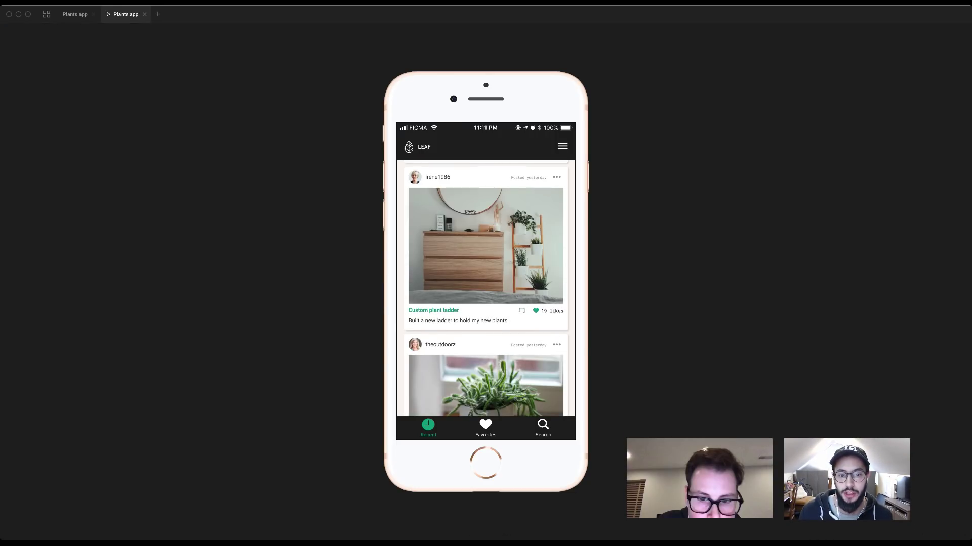
pyautogui.press('r')
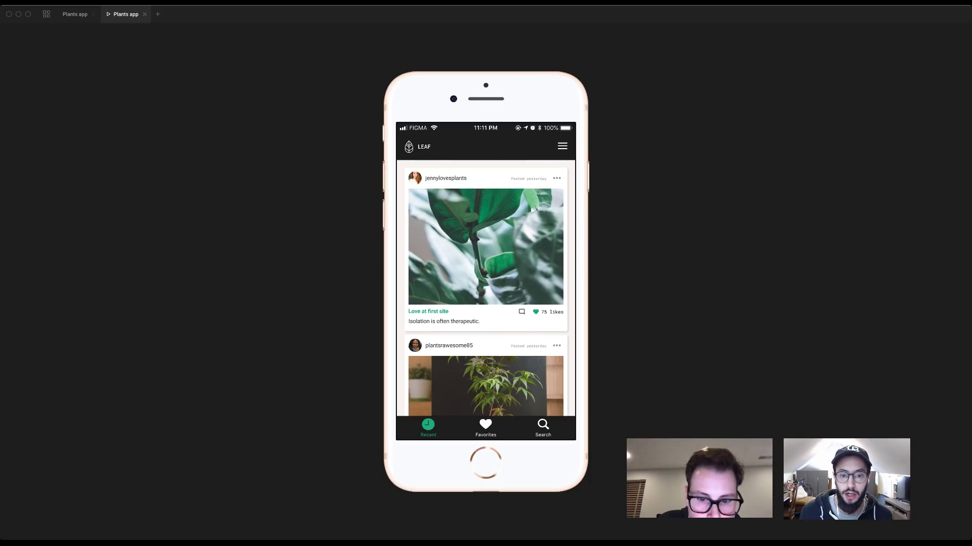
pyautogui.press('Right')
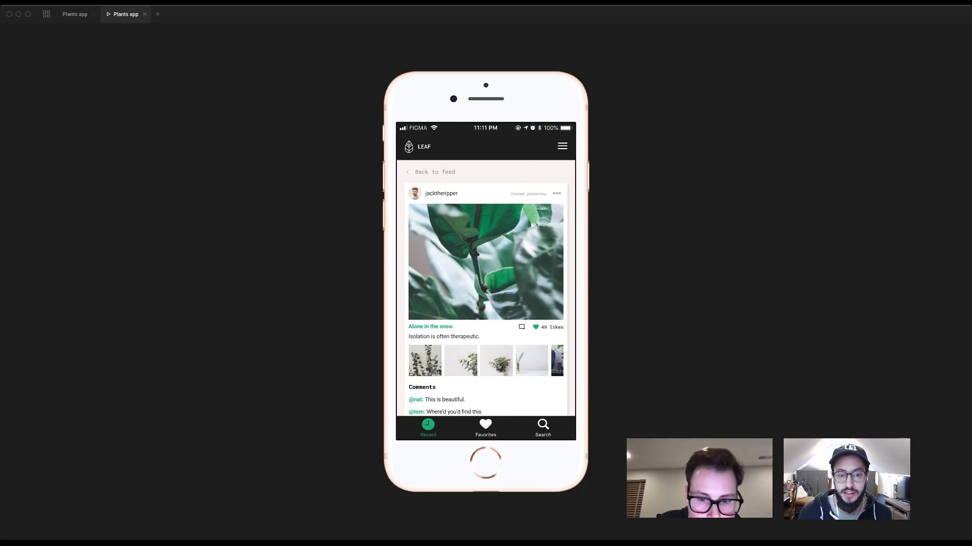
pyautogui.scroll(-1, 486, 288)
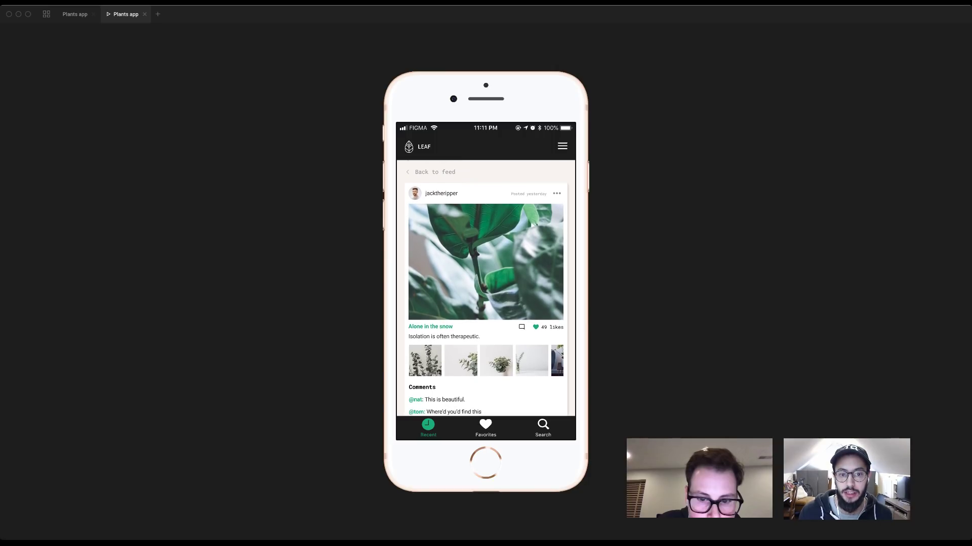
pyautogui.press('Left')
pyautogui.scroll(-5, 486, 288)
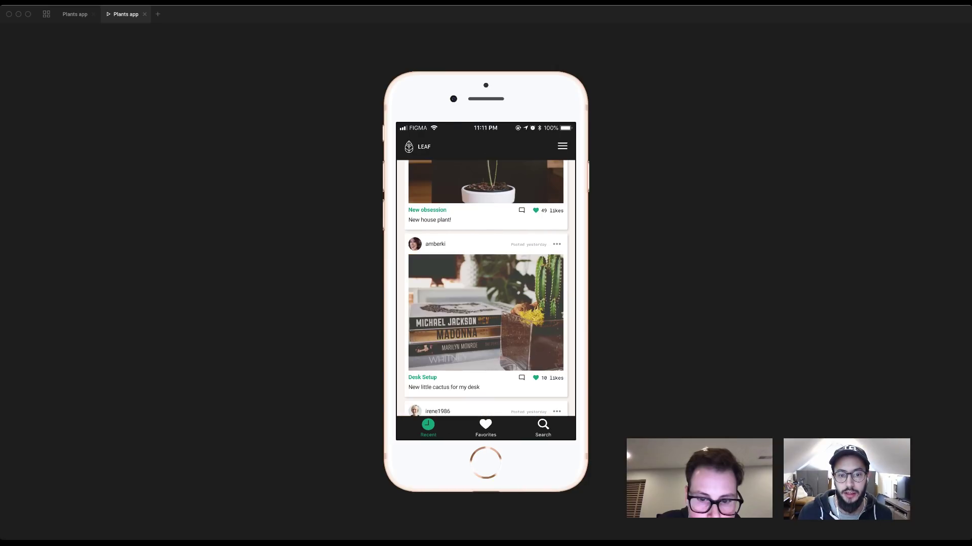
pyautogui.press('Right')
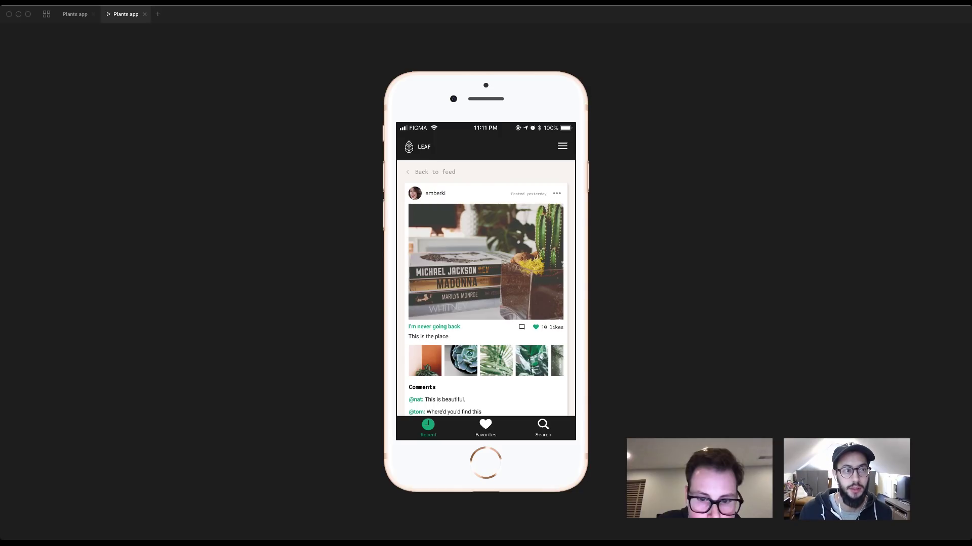
pyautogui.press('Left')
# Return to the Plants app design file and examine the move, frame and shape tools with their variants
pyautogui.click(75, 15)
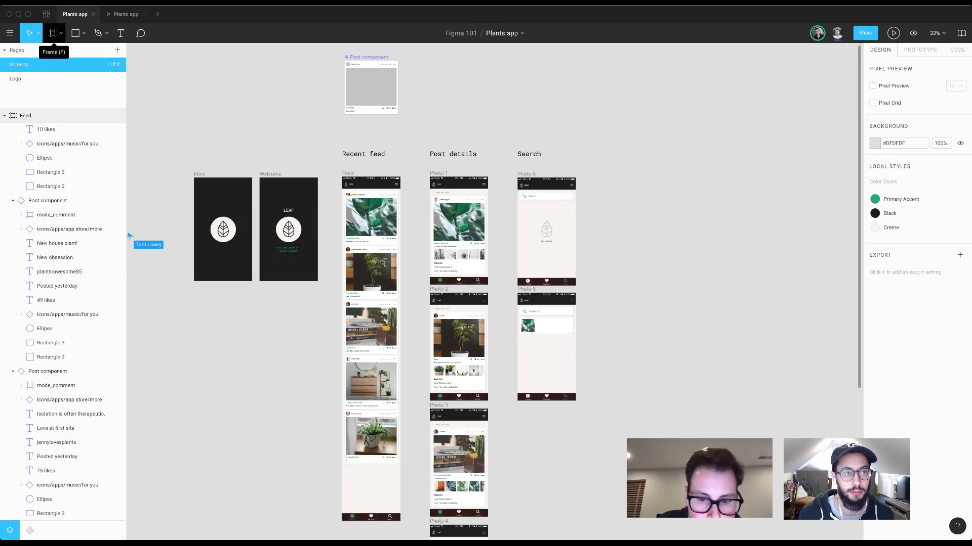
pyautogui.click(38, 34)
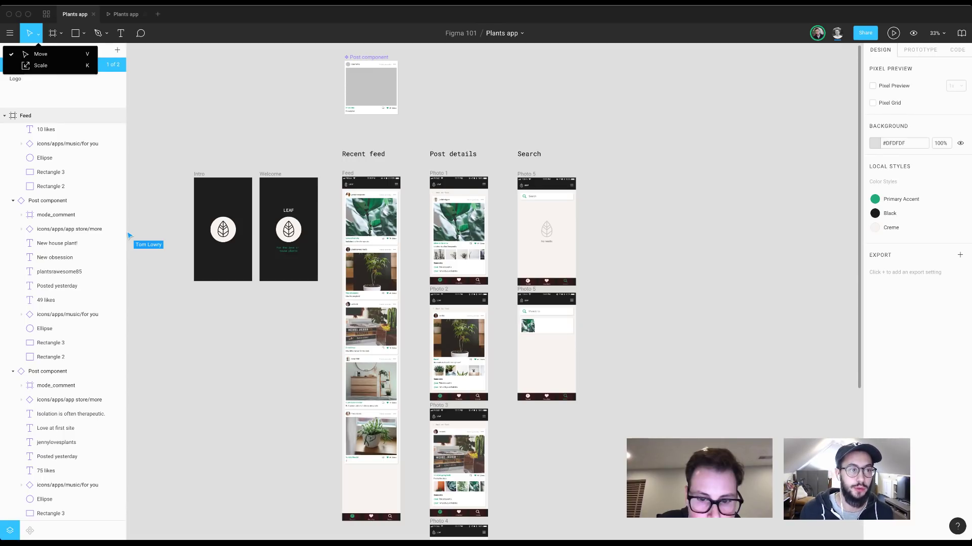
pyautogui.click(38, 34)
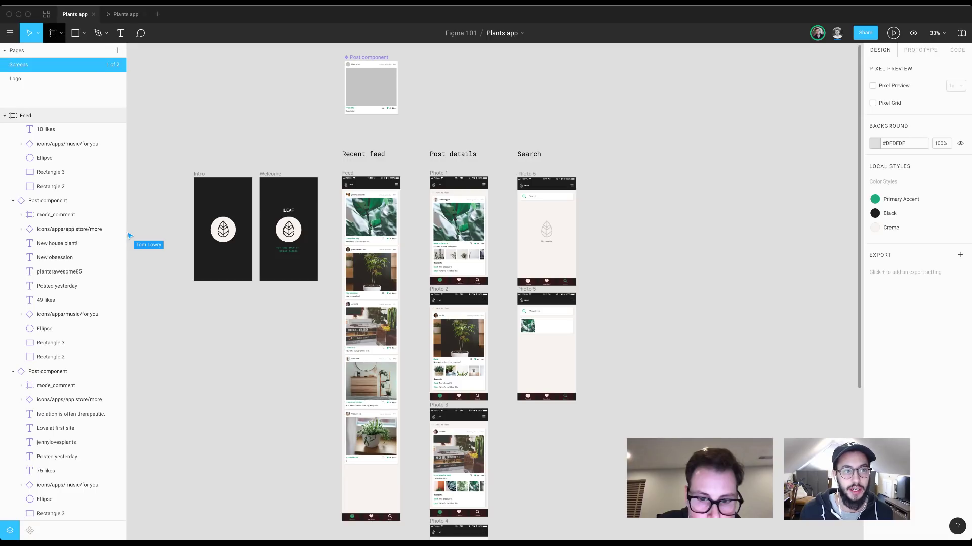
pyautogui.click(53, 33)
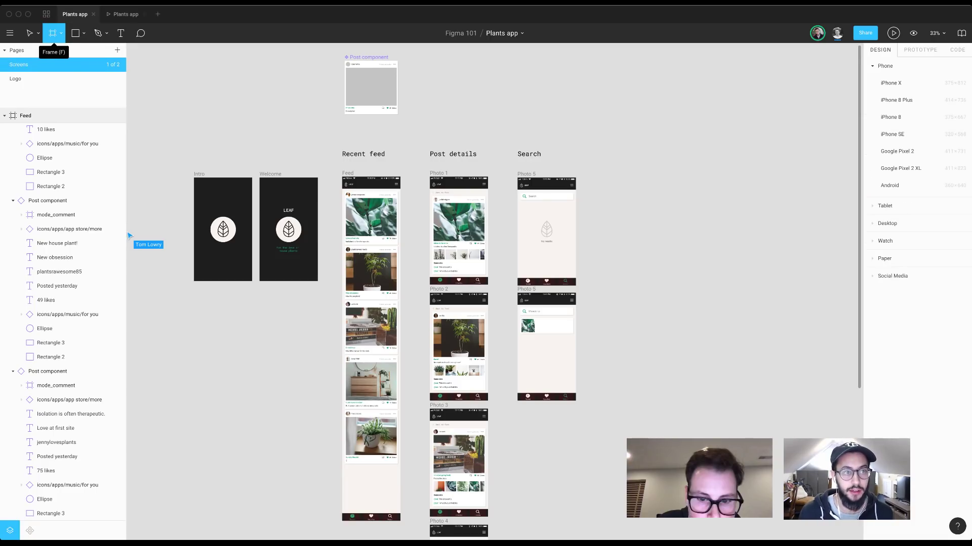
pyautogui.click(76, 33)
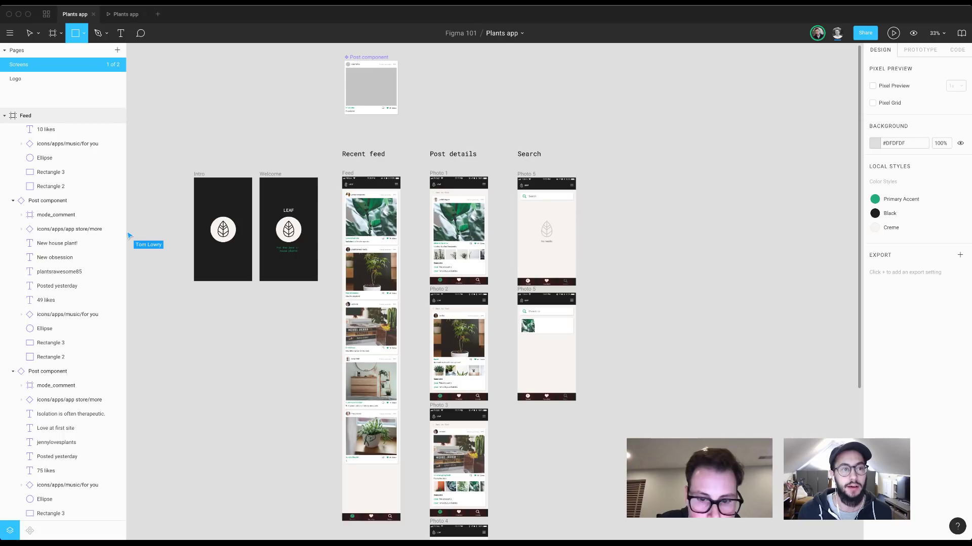
pyautogui.click(84, 33)
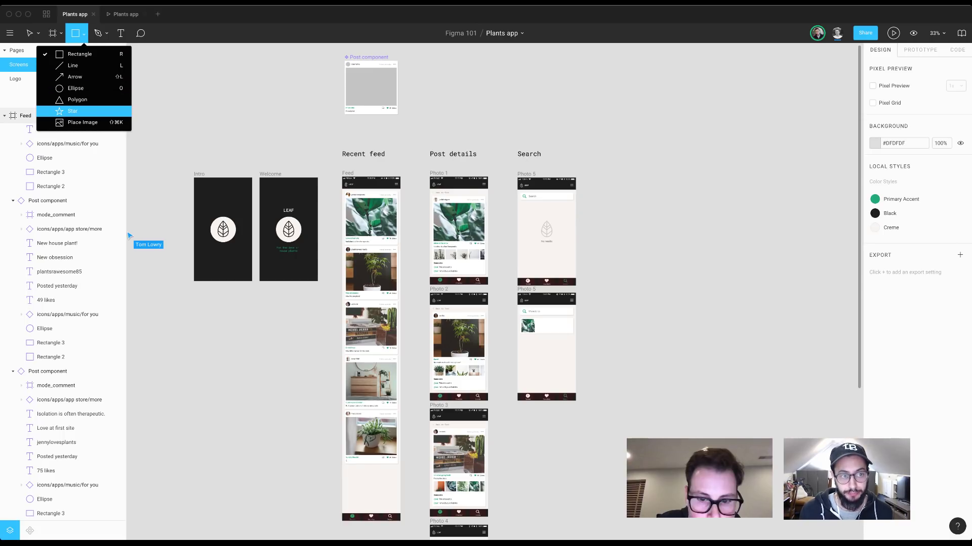
pyautogui.click(104, 33)
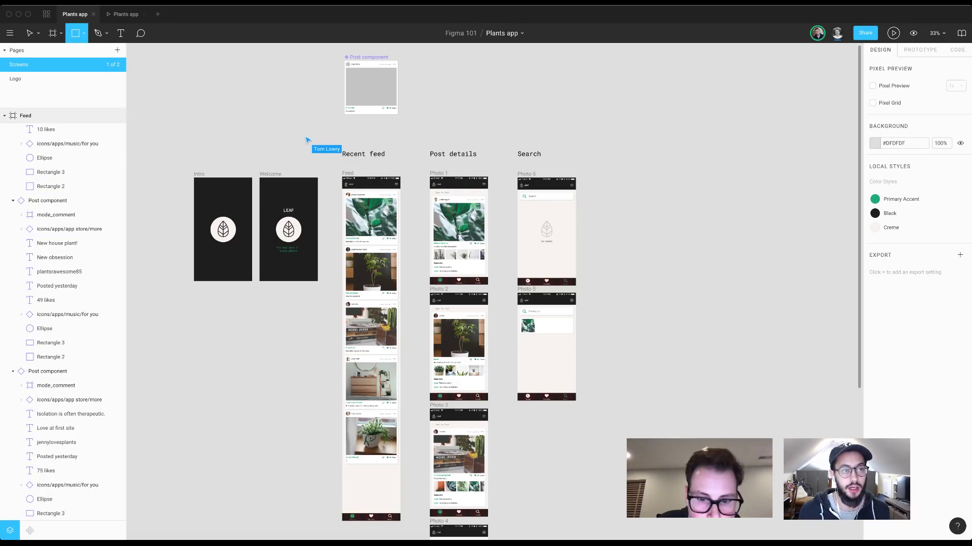
# Examine the Logo and Screens pages with their layers, and show the file's local components
pyautogui.click(61, 78)
pyautogui.click(60, 64)
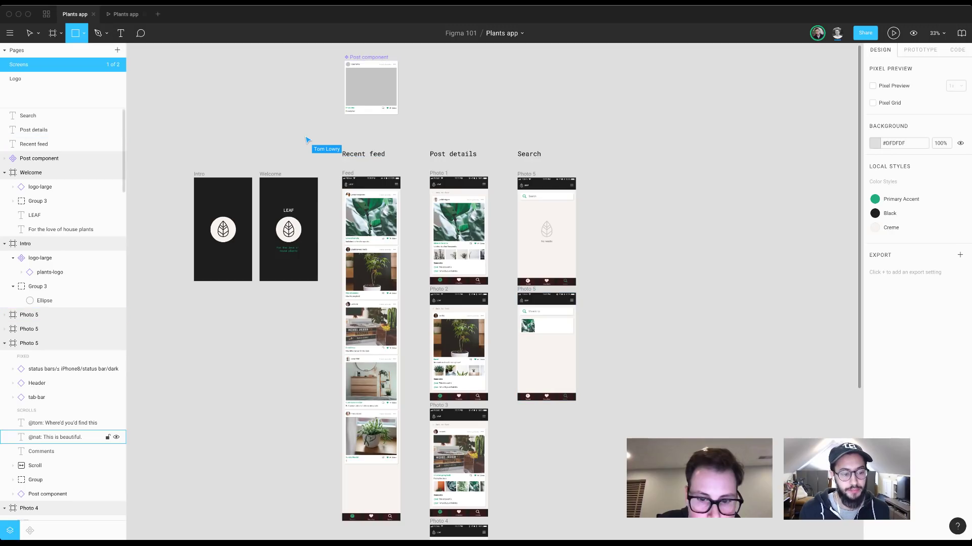
pyautogui.click(30, 530)
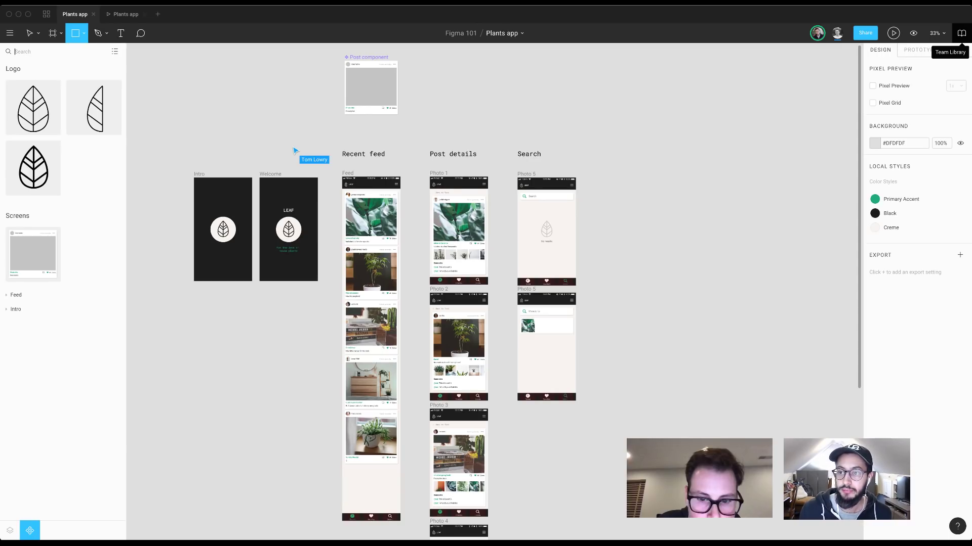
# Enable the Components and Figma Multiplayer Live Colors team libraries, then disable both and leave the library settings
pyautogui.click(961, 33)
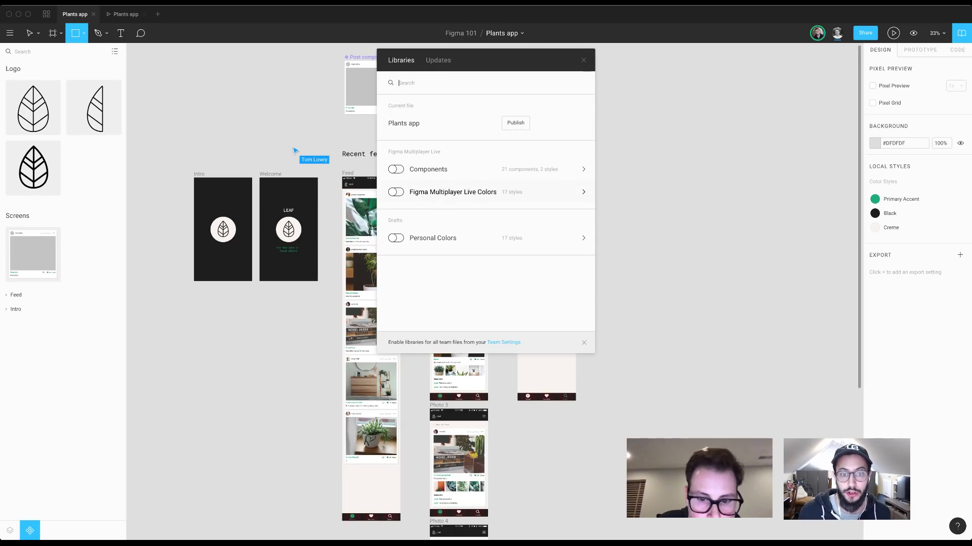
pyautogui.click(396, 192)
pyautogui.click(396, 169)
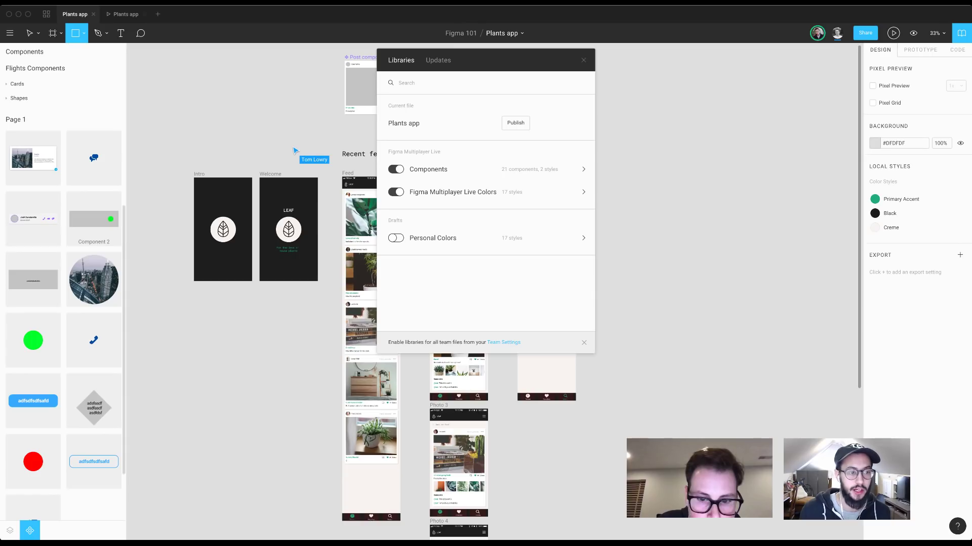
pyautogui.click(395, 169)
pyautogui.click(396, 192)
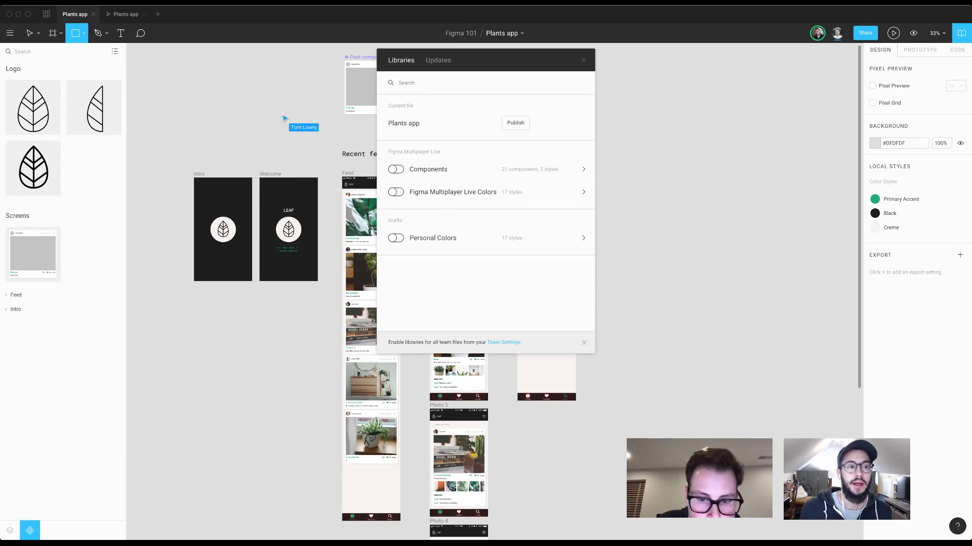
pyautogui.press('Escape')
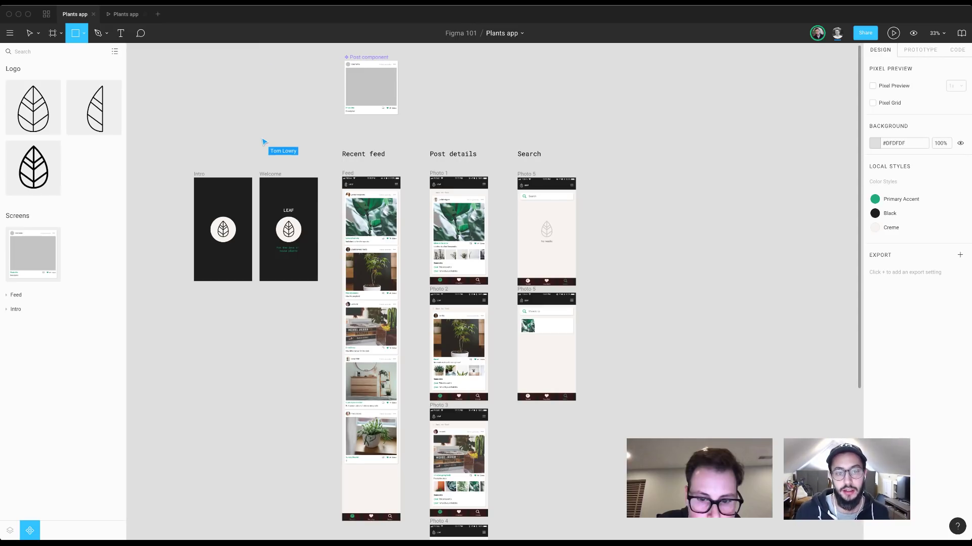
# Examine the canvas around the Plants app screens, from a distant overview back to closer range
pyautogui.hscroll(3, 362, 314)
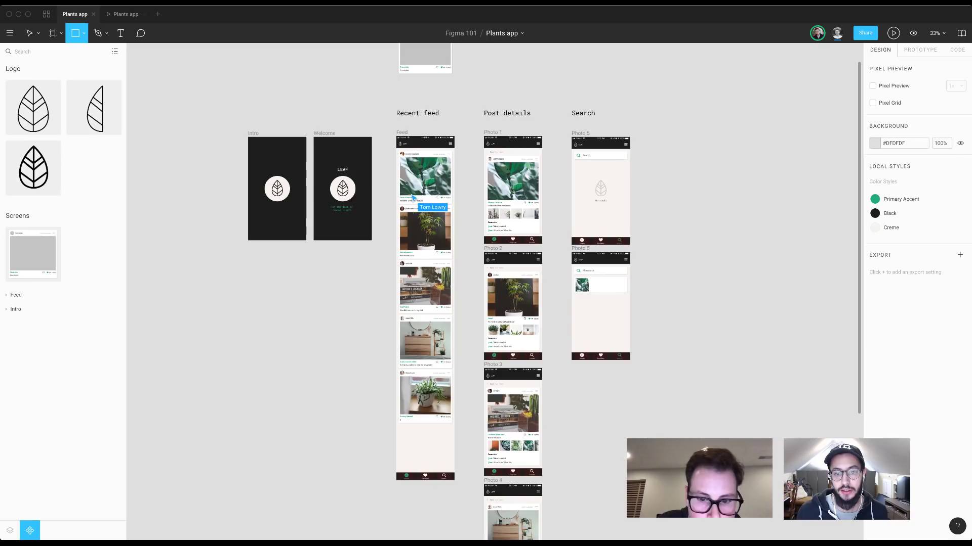
pyautogui.scroll(-3, 475, 303)
pyautogui.scroll(-5, 607, 253)
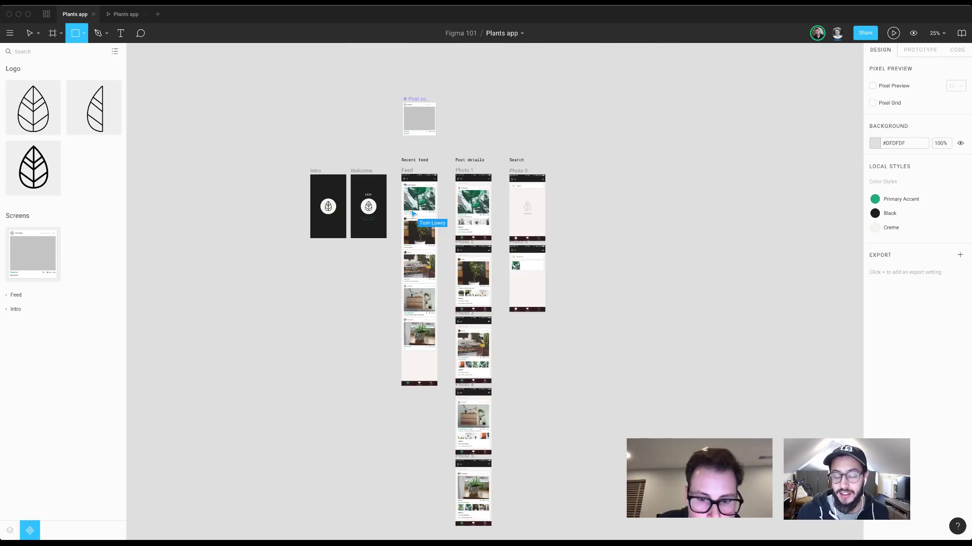
pyautogui.scroll(-5, 482, 308)
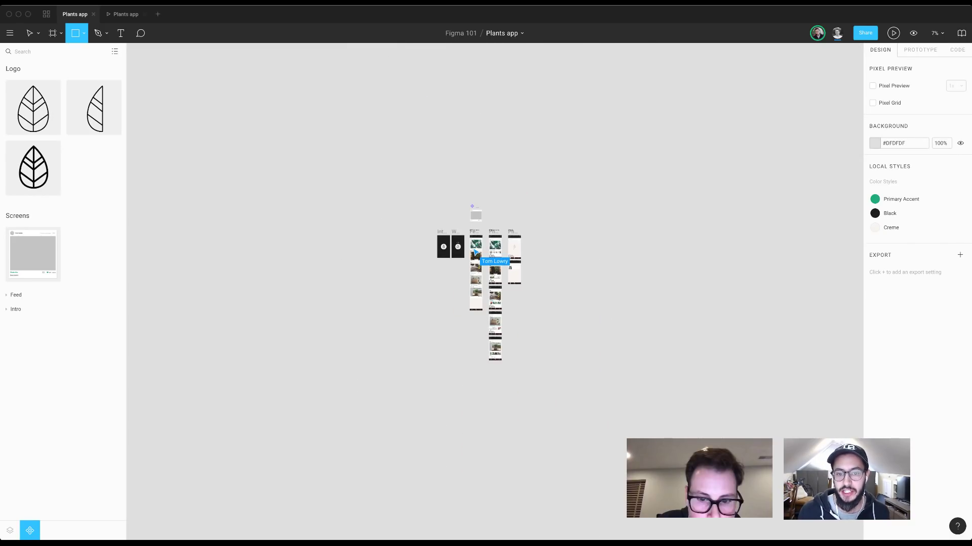
pyautogui.scroll(-2, 463, 286)
pyautogui.scroll(10, 463, 287)
pyautogui.hscroll(8, 464, 286)
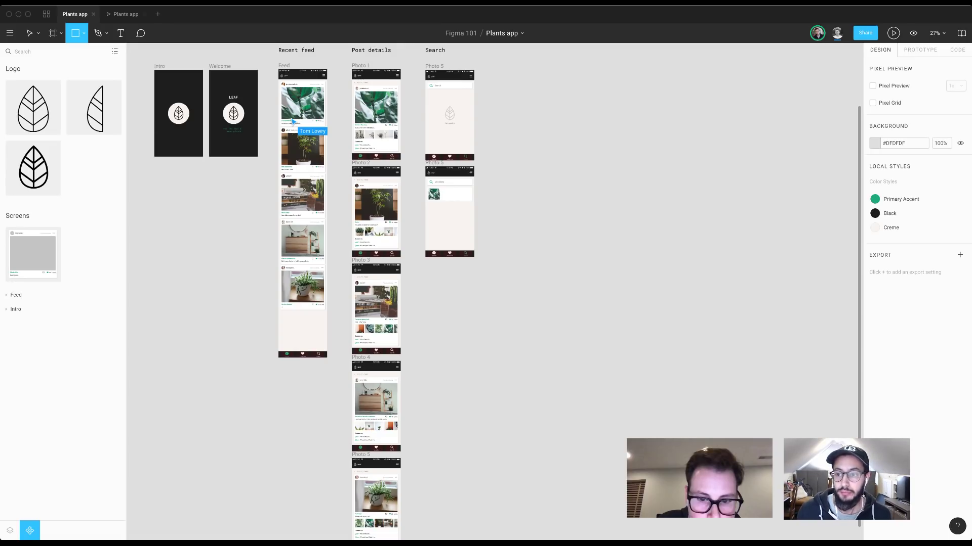
# Switch to the Move tool and change the canvas background color to #E4E4E4
pyautogui.press('v')
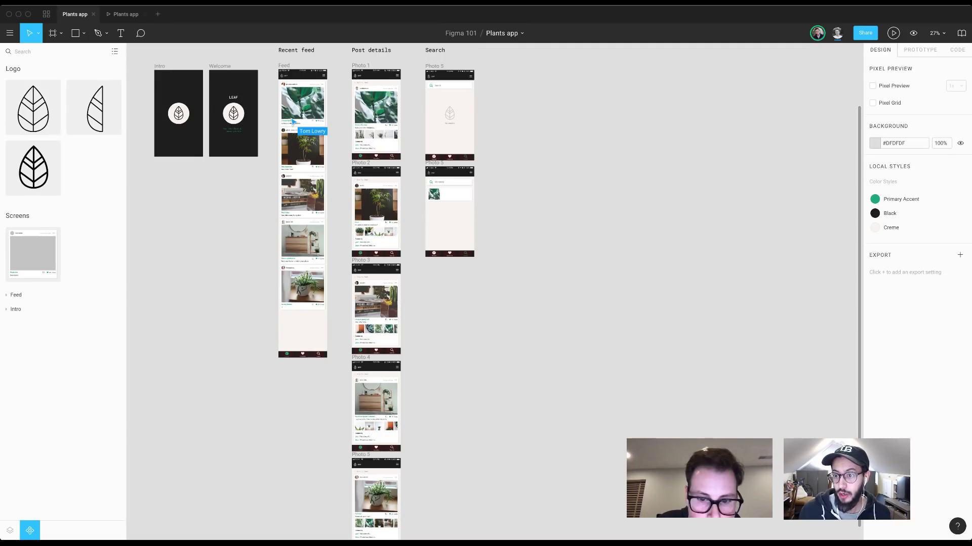
pyautogui.click(875, 143)
pyautogui.moveTo(754, 165)
pyautogui.mouseDown()
pyautogui.moveTo(777, 226)
pyautogui.moveTo(764, 174)
pyautogui.moveTo(758, 198)
pyautogui.moveTo(754, 164)
pyautogui.mouseUp()
pyautogui.press('Escape')
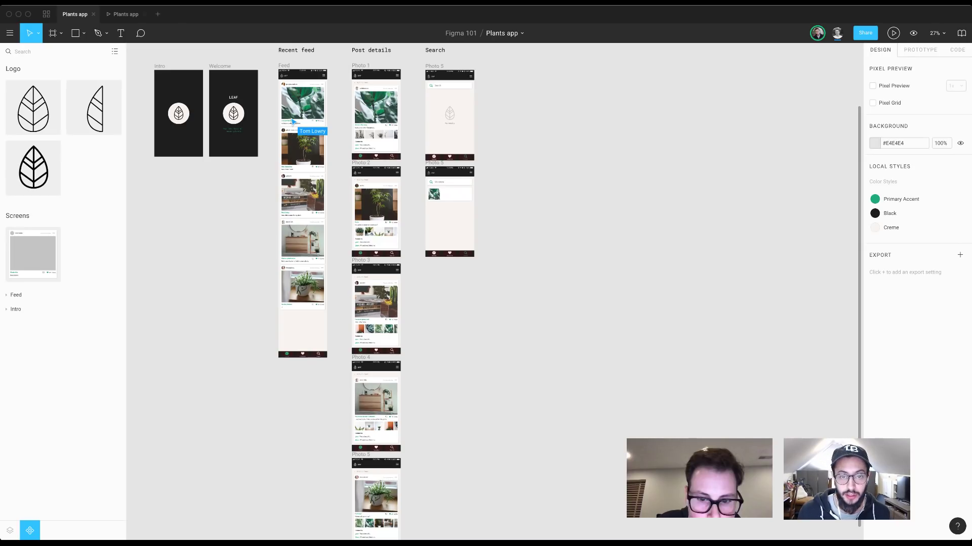
# Examine the Intro frame's design properties and the list of device and format size presets without applying one
pyautogui.hscroll(-2, 506, 294)
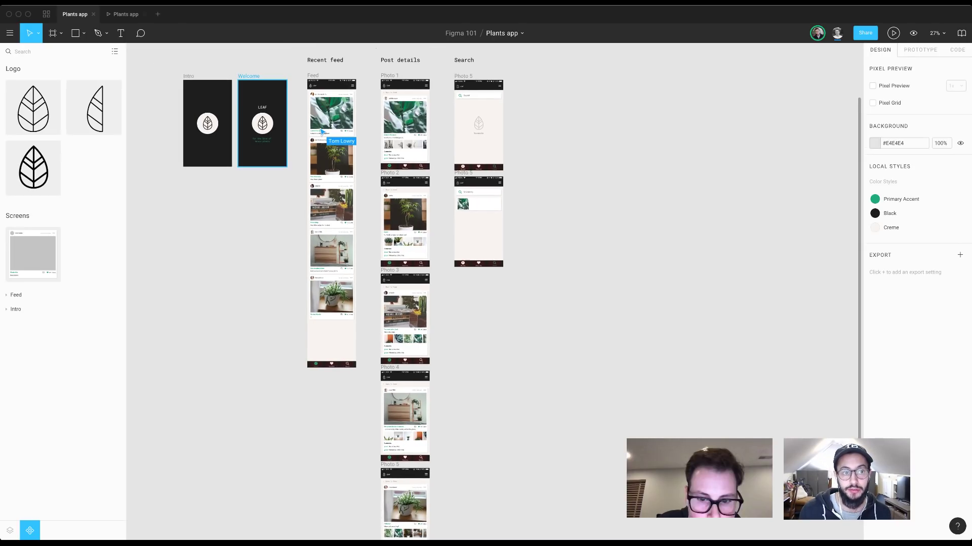
pyautogui.click(179, 113)
pyautogui.hscroll(-3, 494, 291)
pyautogui.scroll(5, 271, 141)
pyautogui.hscroll(-5, 494, 291)
pyautogui.scroll(5, 313, 151)
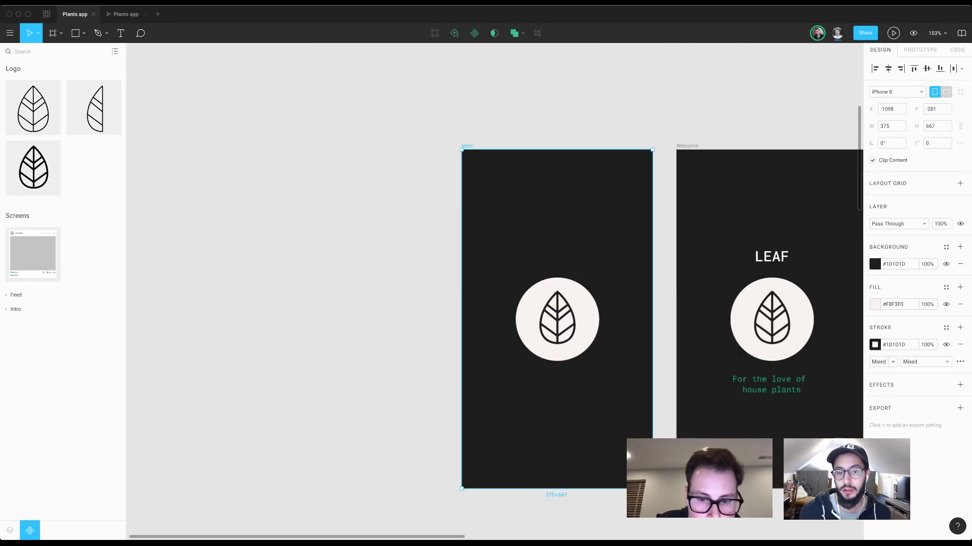
pyautogui.hscroll(3, 506, 294)
pyautogui.scroll(1, 506, 293)
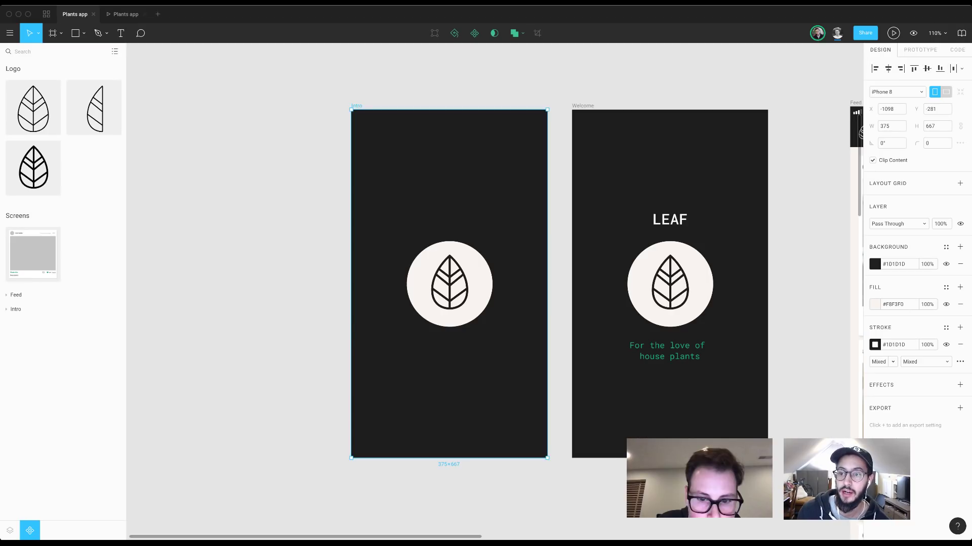
pyautogui.click(897, 92)
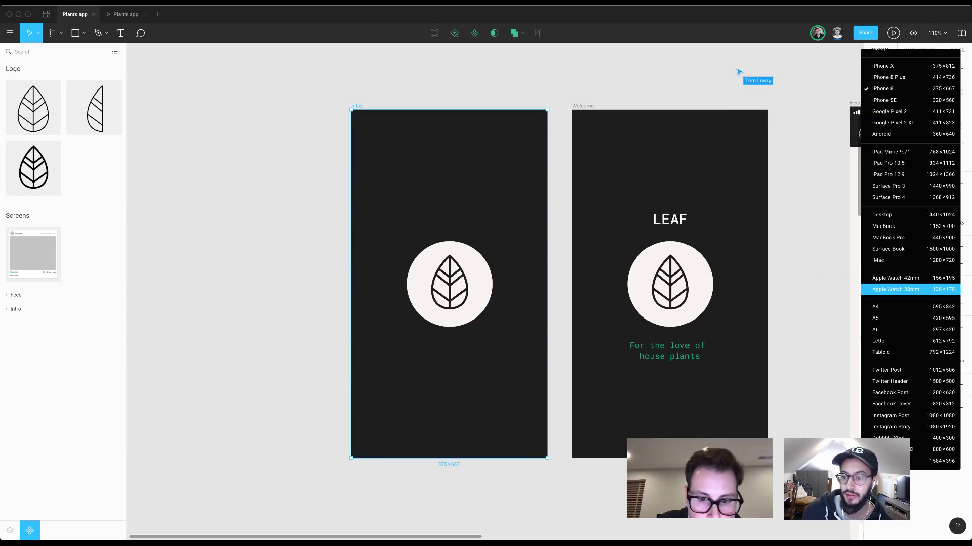
pyautogui.scroll(1, 910, 260)
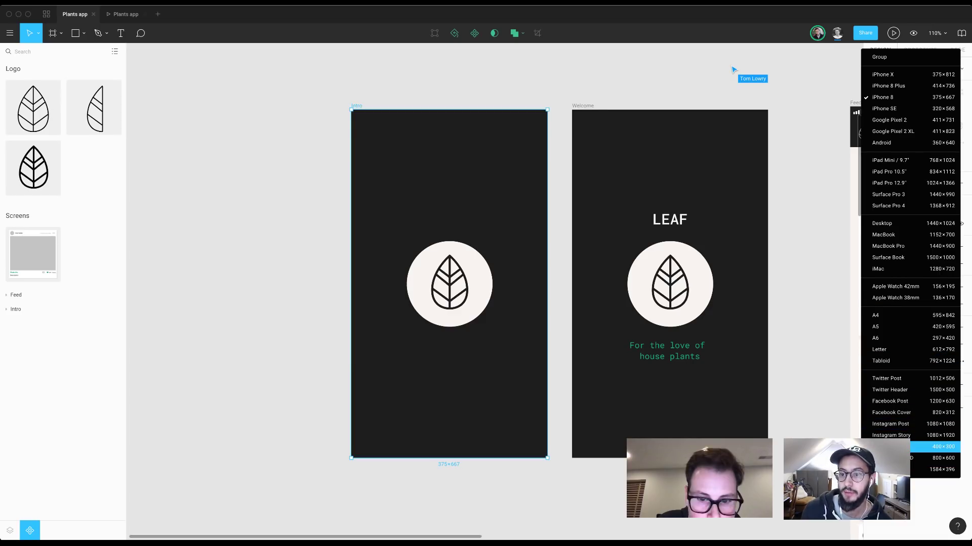
pyautogui.click(809, 121)
pyautogui.hscroll(1, 557, 202)
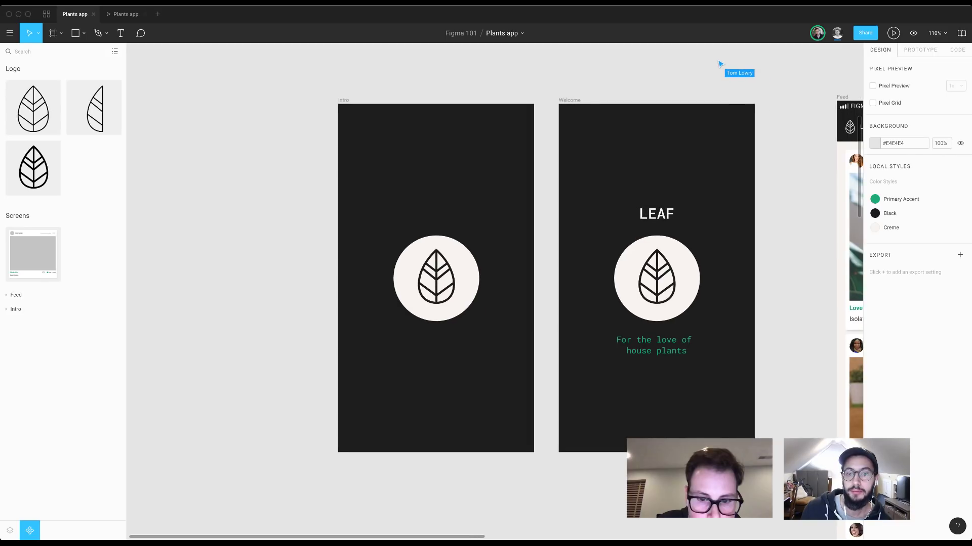
# Inspect the Intro frame's background color in the color picker
pyautogui.click(456, 172)
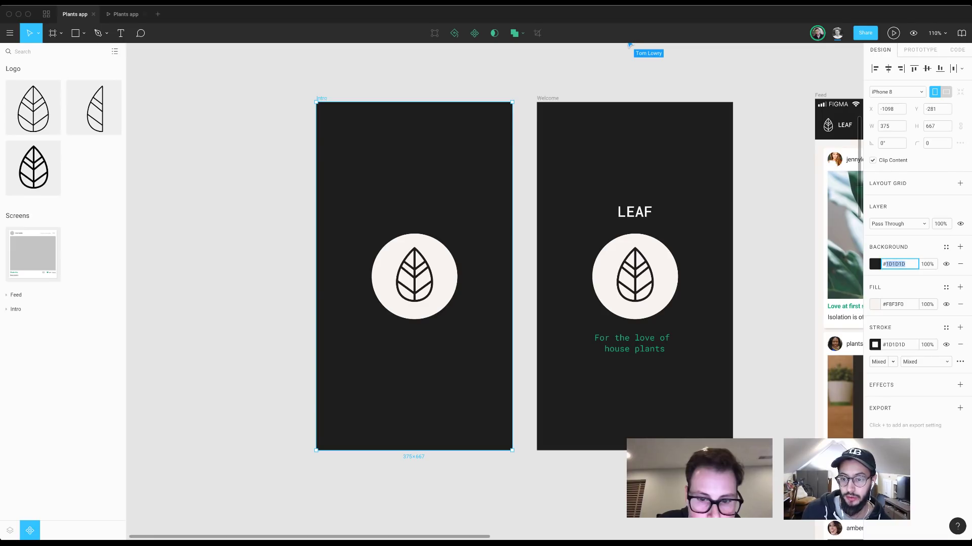
pyautogui.click(874, 264)
pyautogui.moveTo(754, 369)
pyautogui.mouseDown()
pyautogui.moveTo(755, 284)
pyautogui.moveTo(754, 369)
pyautogui.mouseUp()
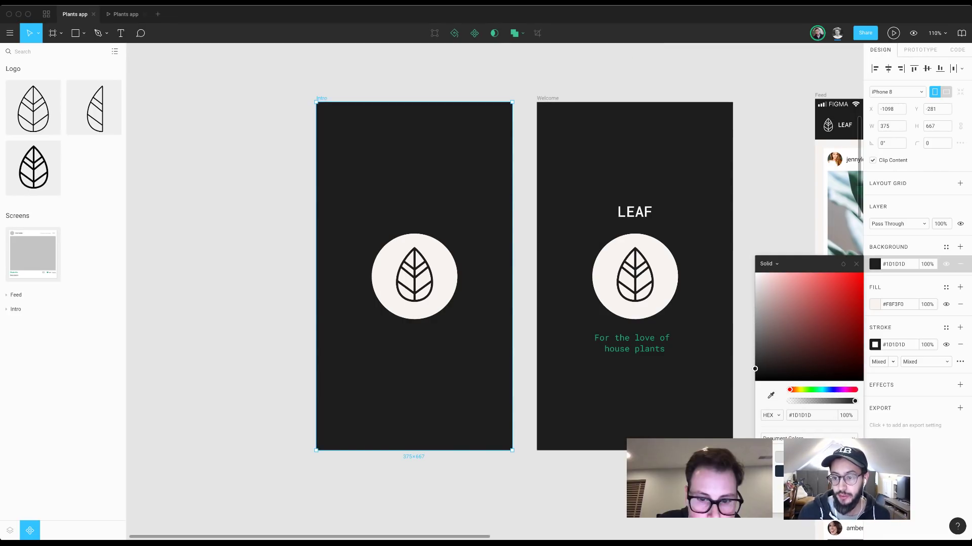
pyautogui.press('Escape')
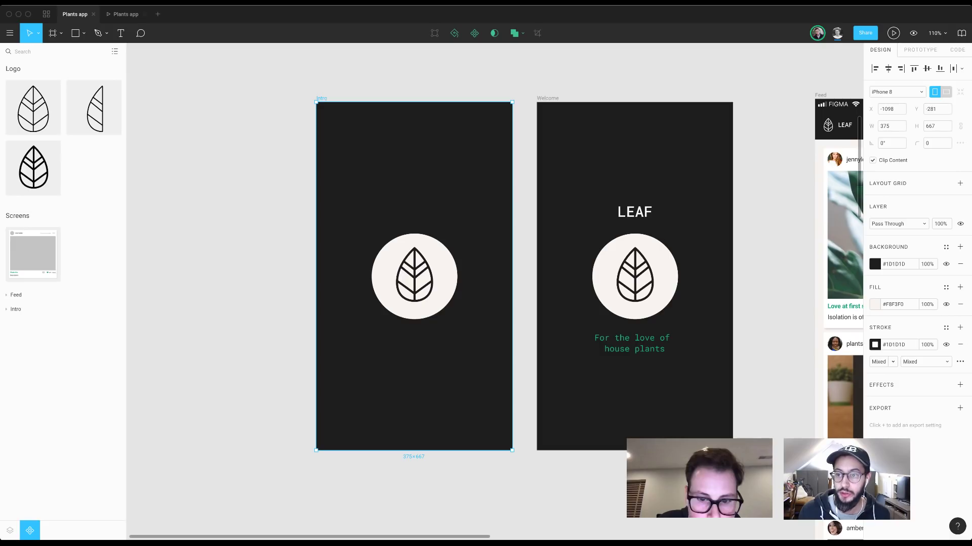
# Compare the Intro frame's prototype, code and design settings, including its transition to the Welcome frame
pyautogui.hotkey('alt', '9')
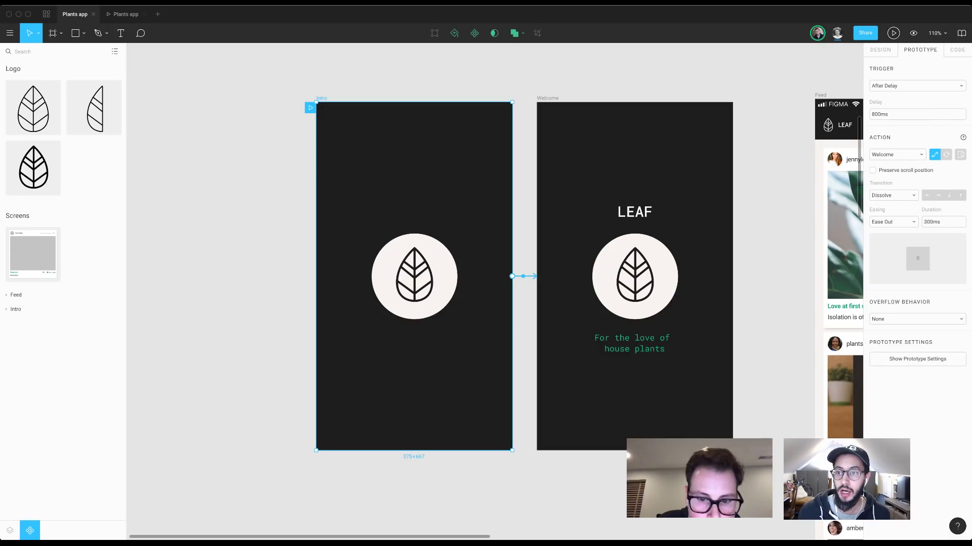
pyautogui.hotkey('alt', '0')
pyautogui.hotkey('alt', '9')
pyautogui.hotkey('alt', '8')
pyautogui.hotkey('alt', '9')
# Inspect the CSS code and spacing of the Welcome screen's leaf logo, and return to its design properties
pyautogui.scroll(-10, 486, 190)
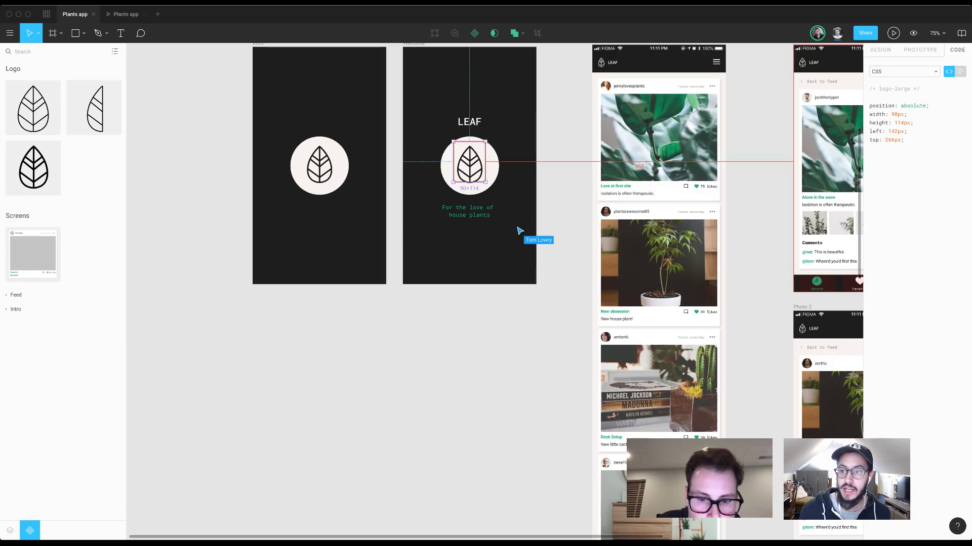
pyautogui.press('alt')
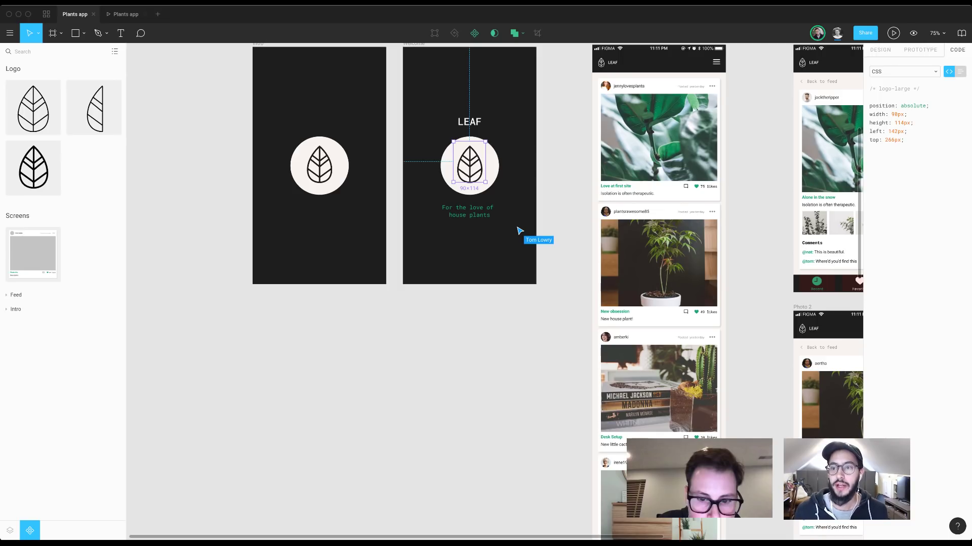
pyautogui.hotkey('alt', '9')
pyautogui.hotkey('alt', '8')
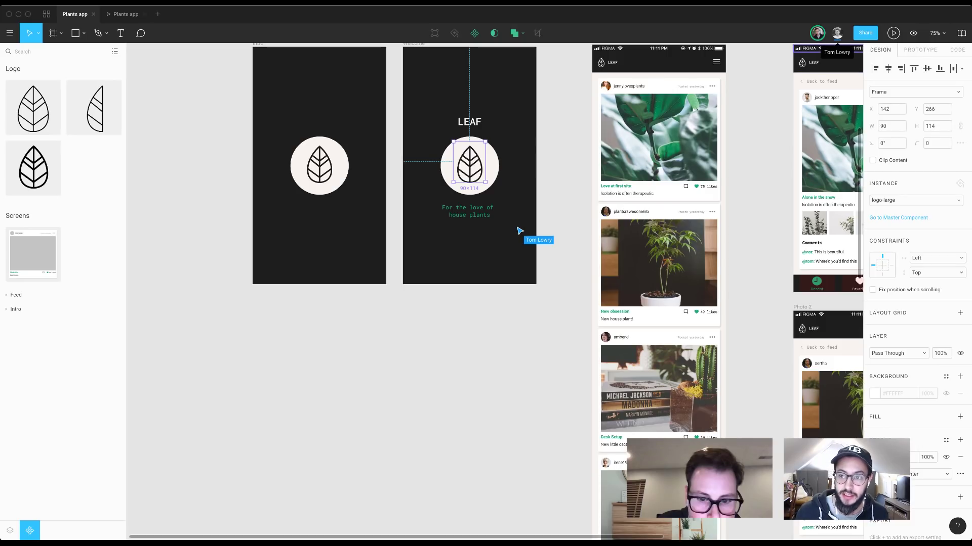
# Follow the collaborator's view and examine the file's sharing options, trying an invitee entry without sending the invitation
pyautogui.click(836, 33)
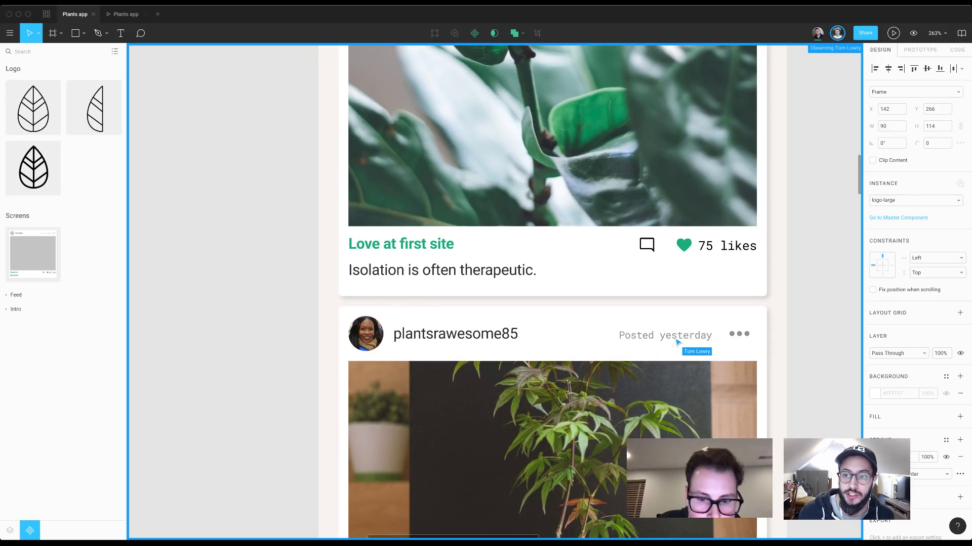
pyautogui.click(866, 33)
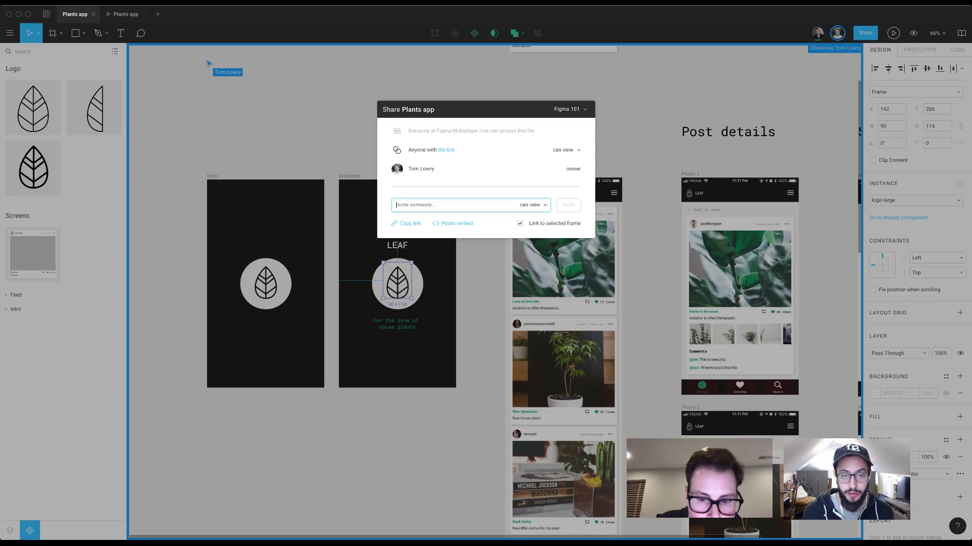
pyautogui.write('tp')
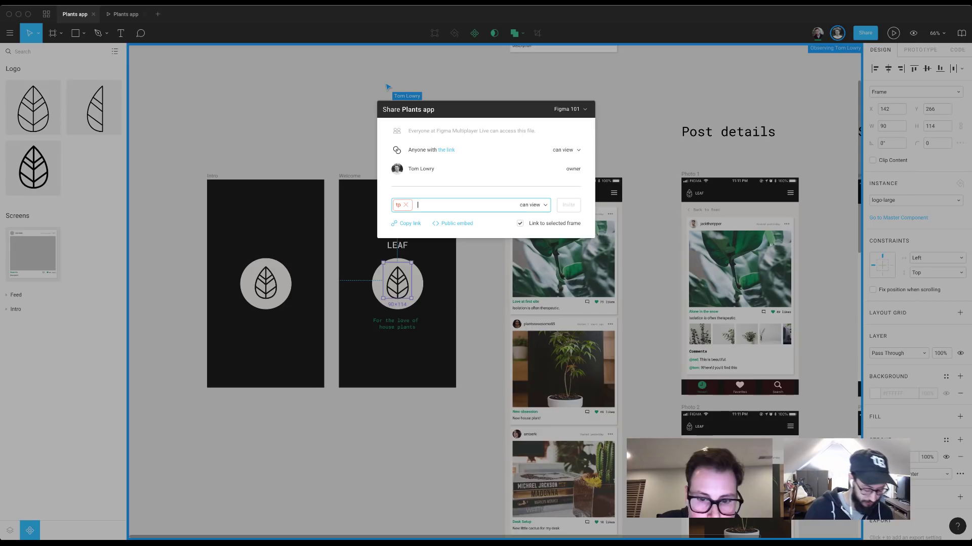
pyautogui.press('BackSpace')
pyautogui.write('tom')
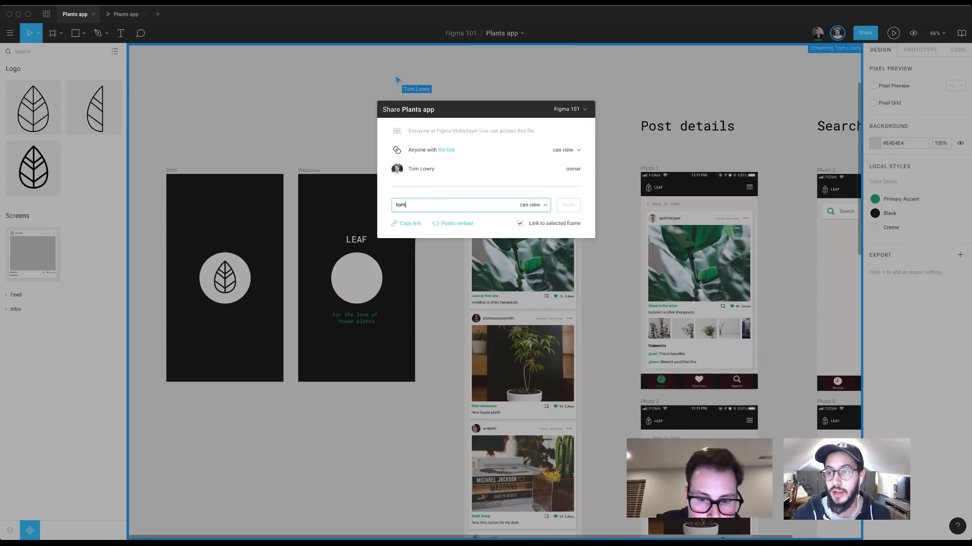
pyautogui.press('Escape')
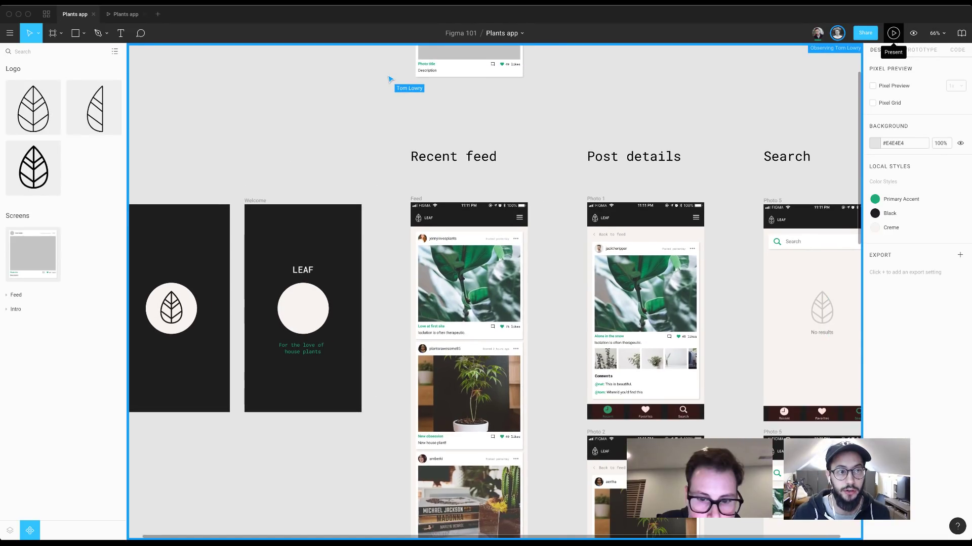
# View the Plants app prototype in presentation mode, and examine the canvas view options back in the design file
pyautogui.click(893, 33)
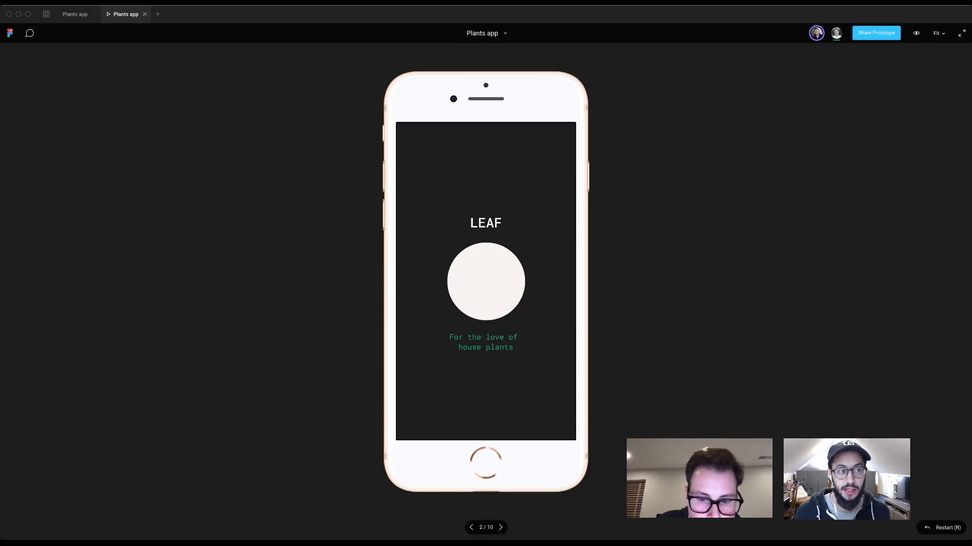
pyautogui.hotkey('ctrl', 'Tab')
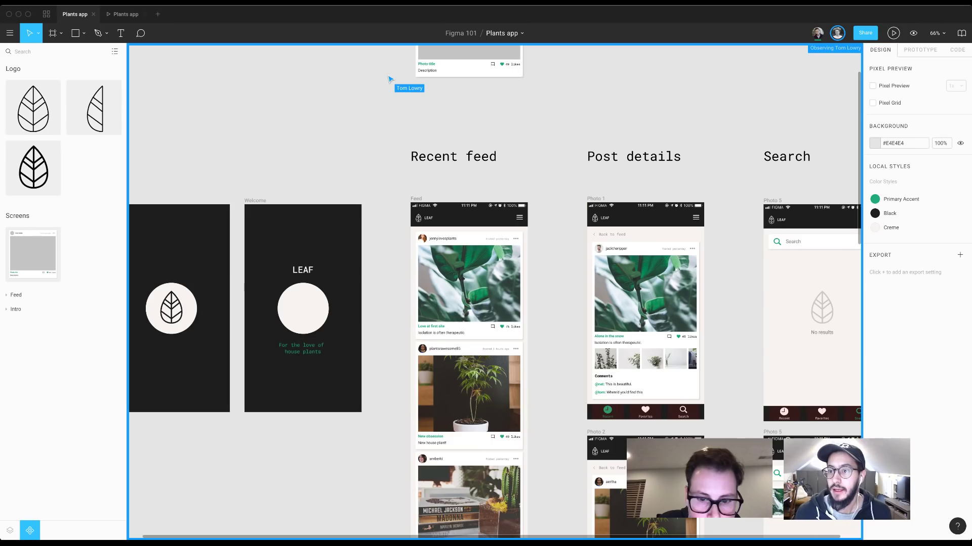
pyautogui.click(913, 33)
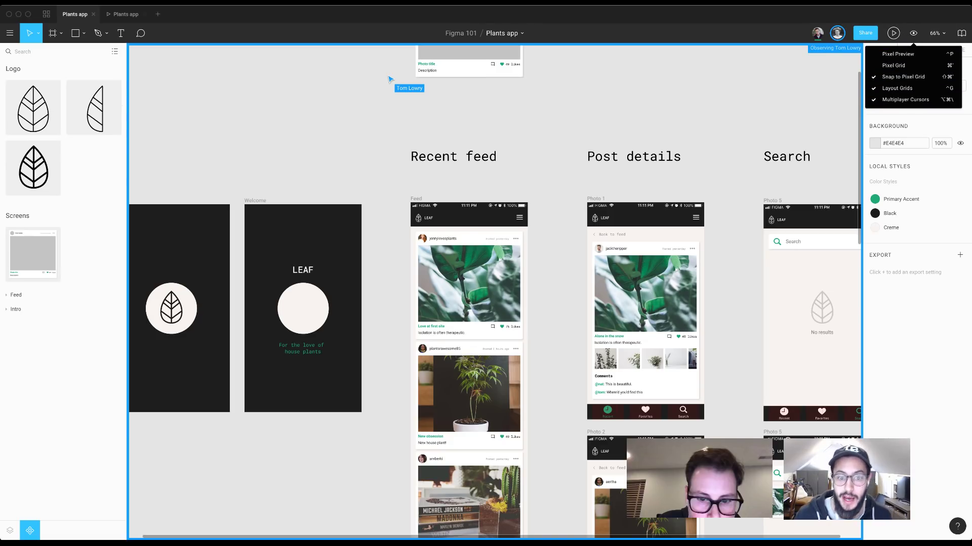
pyautogui.press('Escape')
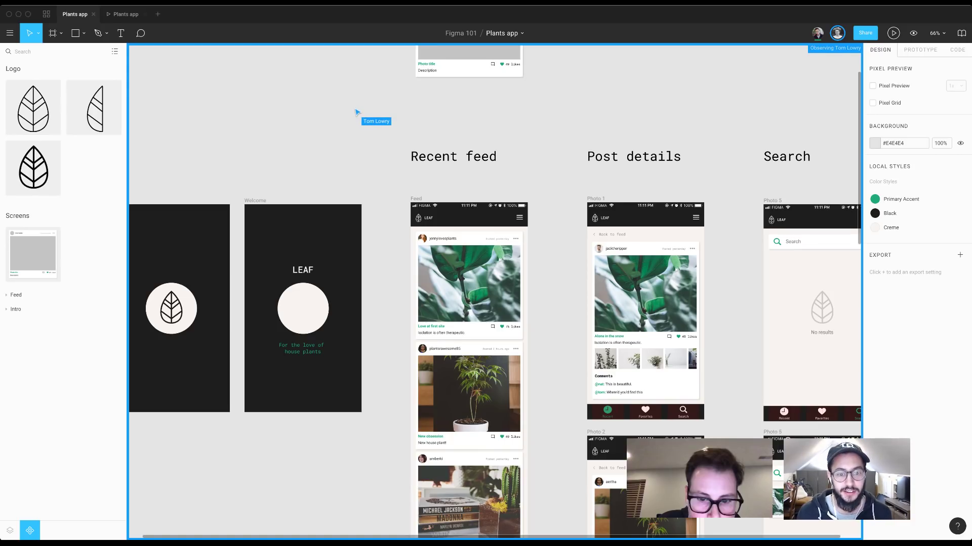
pyautogui.scroll(-2, 486, 303)
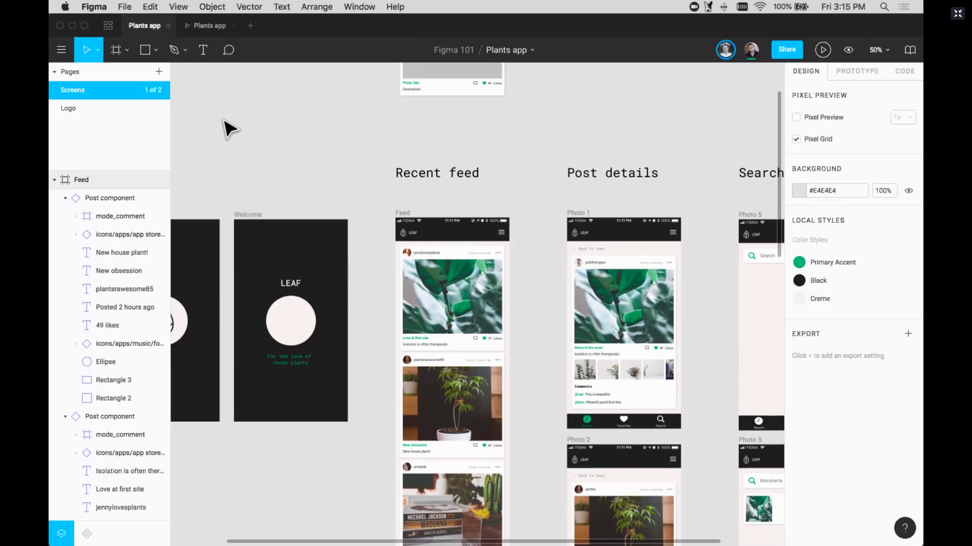
# Examine the Plants app screens across the canvas, from the Intro and Welcome frames to the Post details and Search columns
pyautogui.hscroll(5, 227, 128)
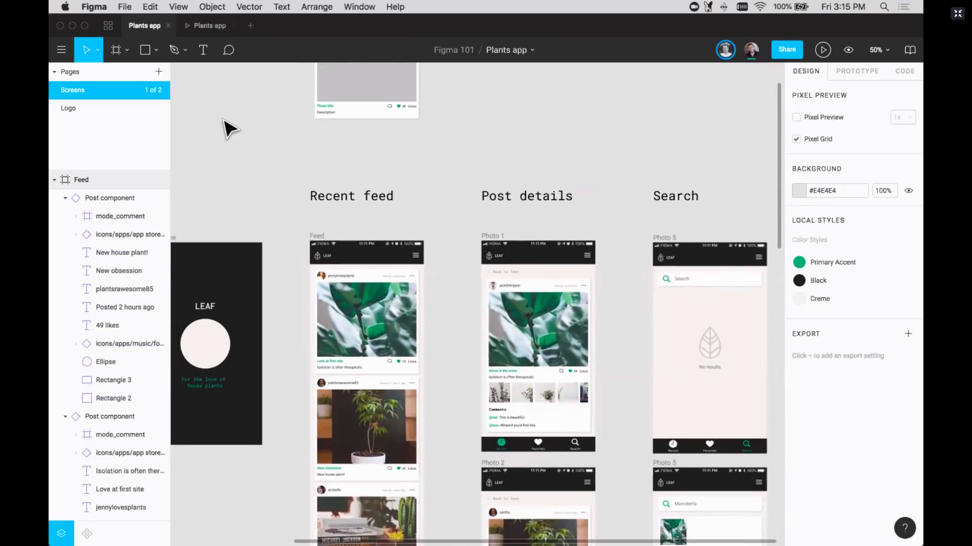
pyautogui.hscroll(-5, 227, 128)
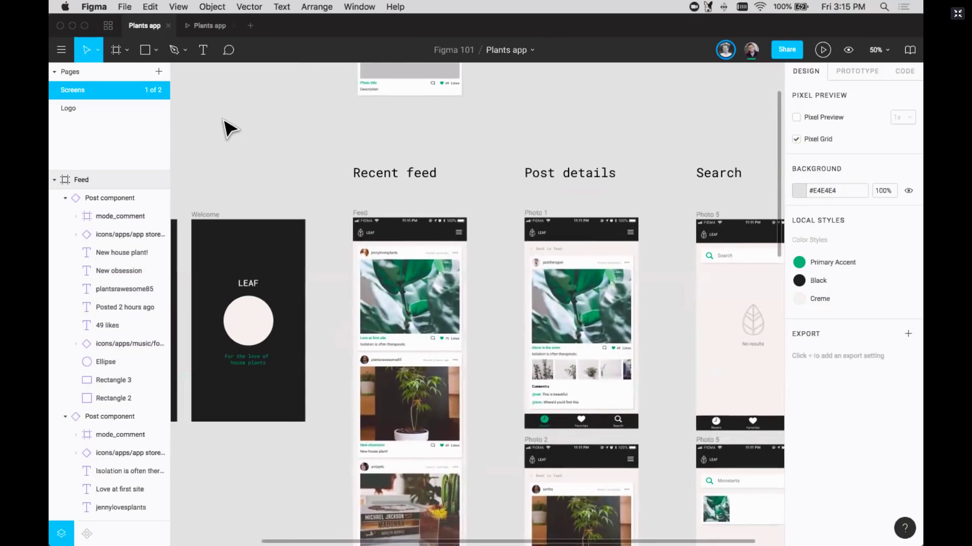
pyautogui.scroll(-5, 227, 128)
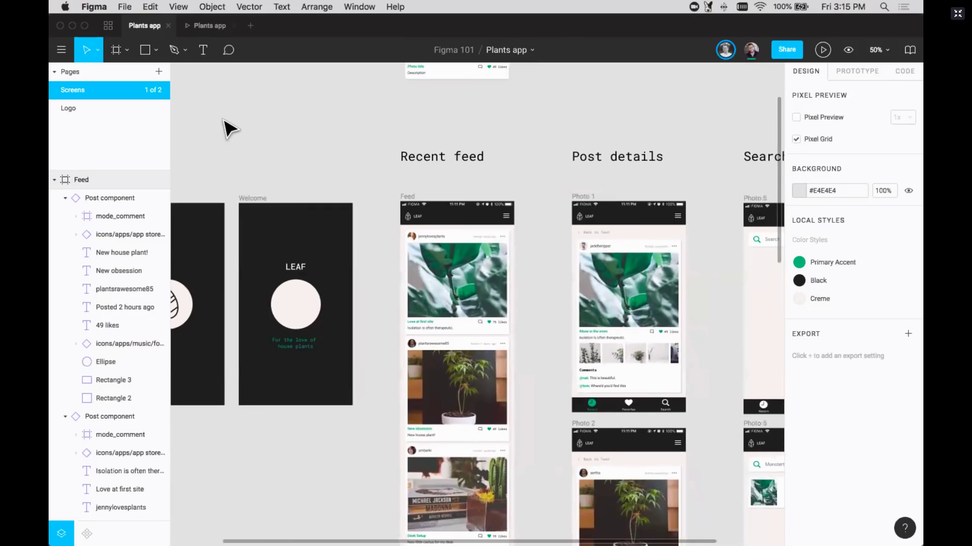
pyautogui.scroll(-5, 462, 317)
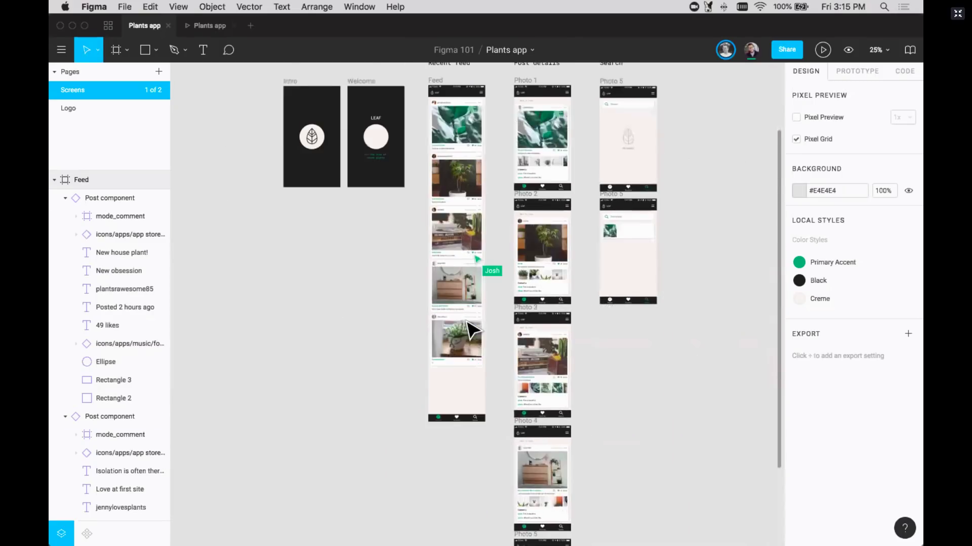
pyautogui.scroll(5, 567, 273)
pyautogui.scroll(5, 427, 278)
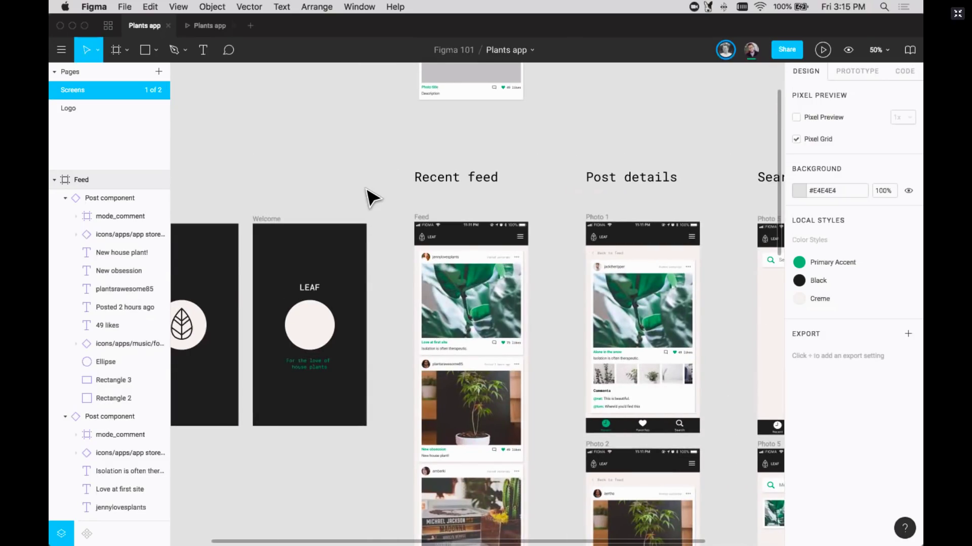
pyautogui.scroll(-1, 369, 195)
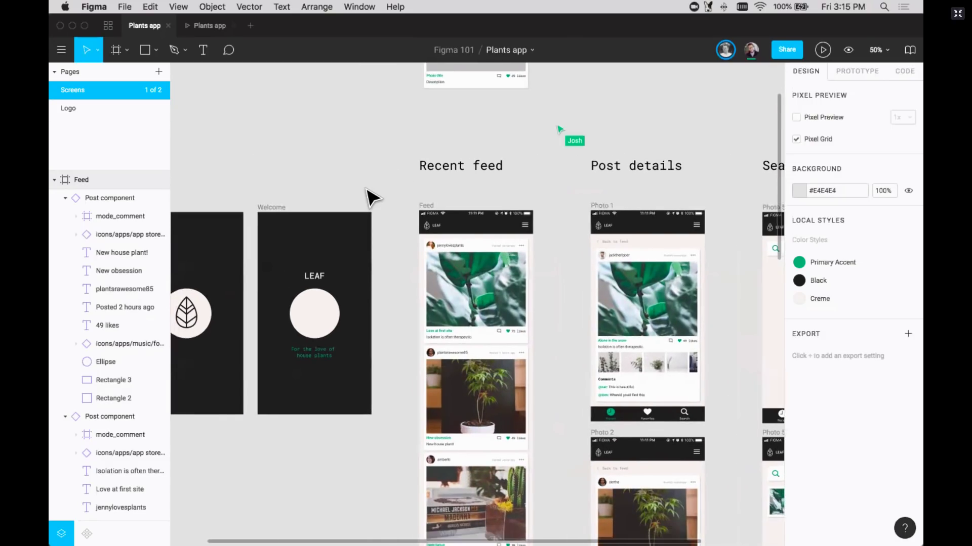
# Create a new design file in the Figma 101 project and add a frame with the iPhone 8 preset
pyautogui.click(108, 26)
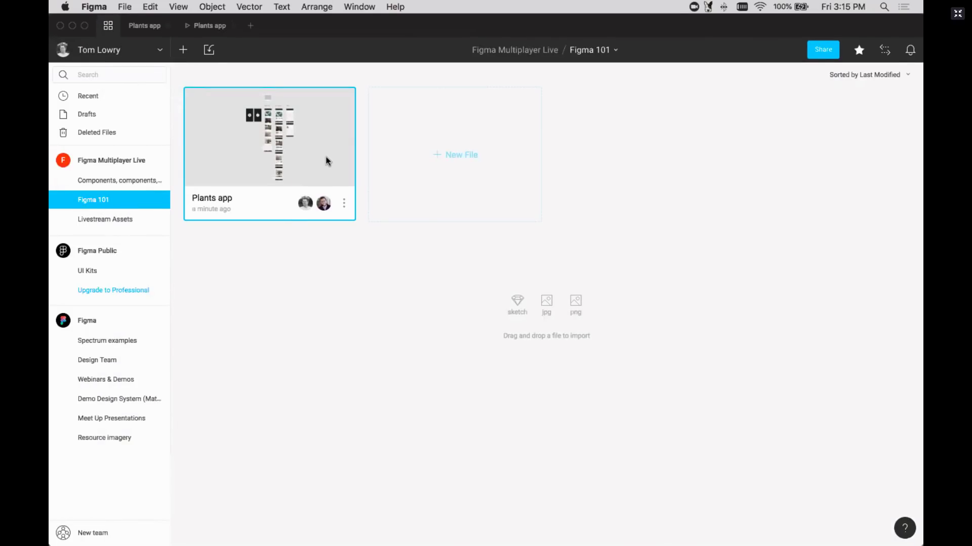
pyautogui.click(454, 158)
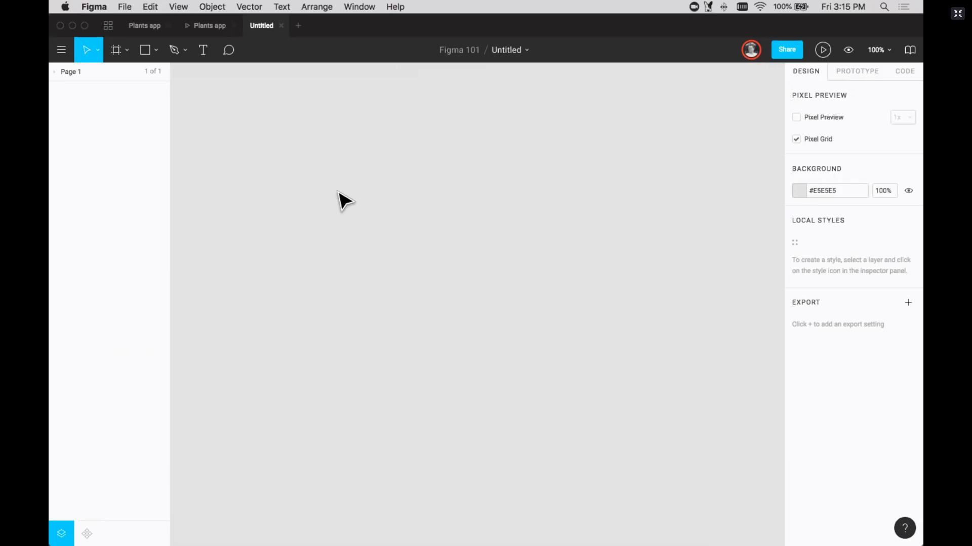
pyautogui.click(126, 49)
pyautogui.click(121, 76)
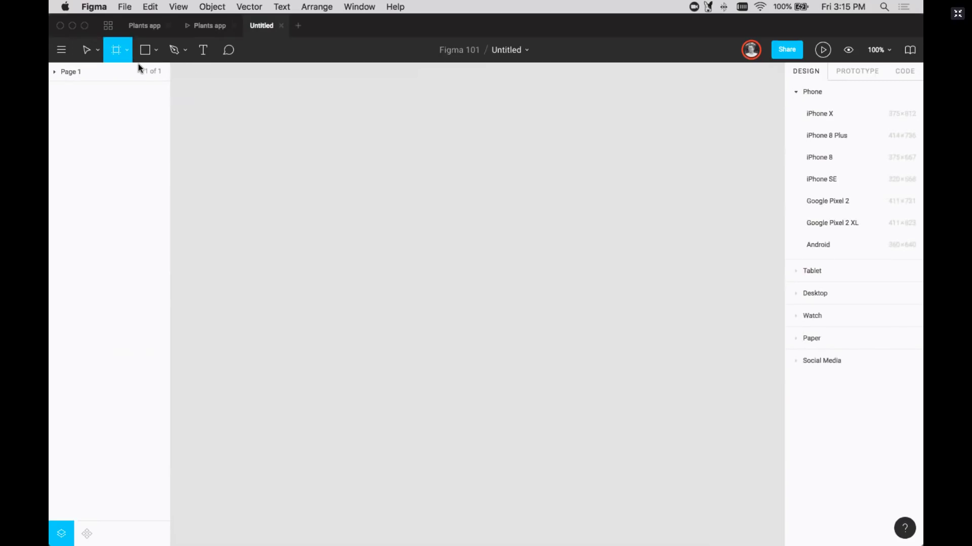
pyautogui.click(126, 50)
pyautogui.click(115, 73)
pyautogui.click(818, 157)
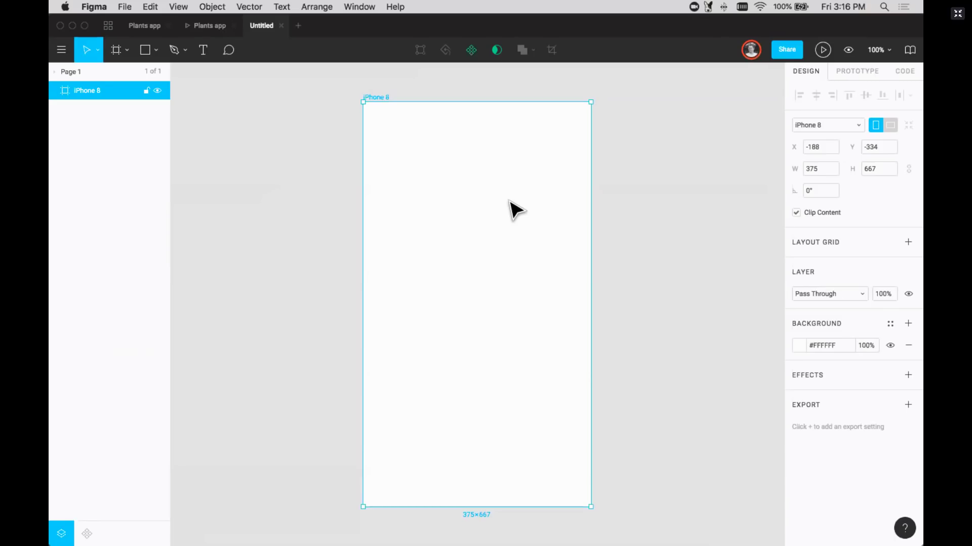
# Draw a square about 158 × 158 in the upper part of the iPhone 8 frame, and select it together with the frame
pyautogui.press('-')
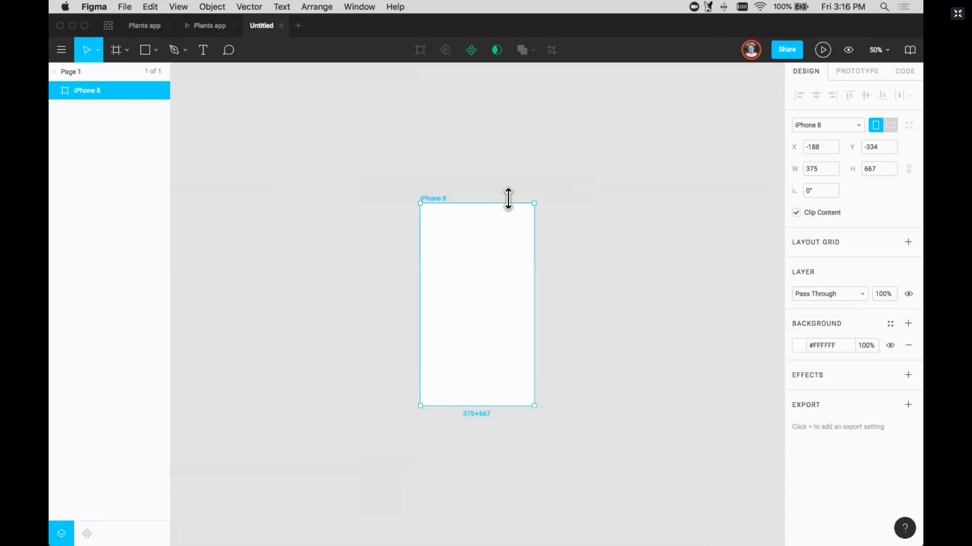
pyautogui.hscroll(3, 508, 197)
pyautogui.click(455, 200)
pyautogui.hscroll(-3, 456, 200)
pyautogui.click(421, 198)
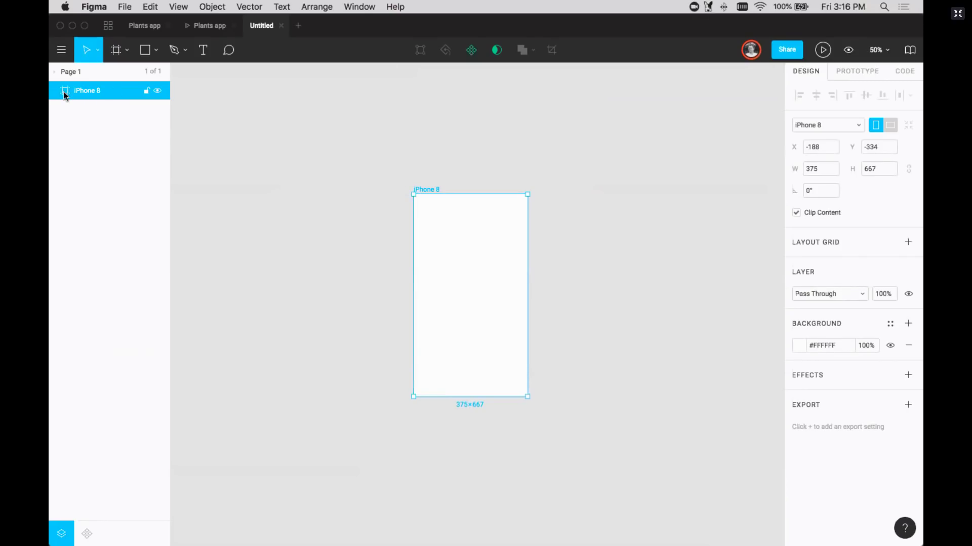
pyautogui.press('r')
pyautogui.moveTo(445, 234); pyautogui.dragTo(499, 280)
pyautogui.press('Delete')
pyautogui.click(145, 50)
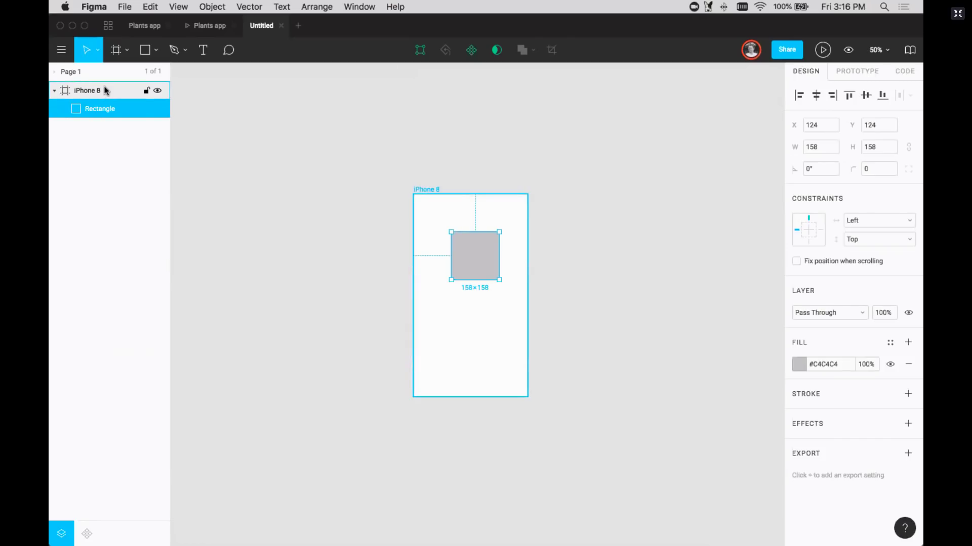
pyautogui.click(87, 99)
pyautogui.moveTo(432, 192)
pyautogui.mouseDown()
pyautogui.moveTo(380, 216)
pyautogui.moveTo(414, 268)
pyautogui.moveTo(435, 214)
pyautogui.moveTo(432, 238)
pyautogui.moveTo(430, 200)
pyautogui.mouseUp()
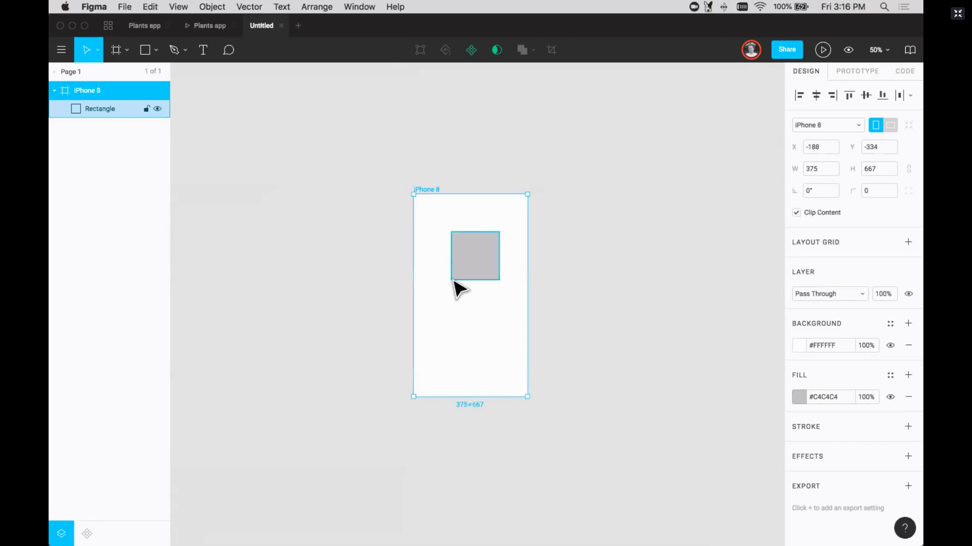
# Inspect the square inside the iPhone 8 frame at closer range and delete it
pyautogui.click(481, 268)
pyautogui.hotkey('shift', '0')
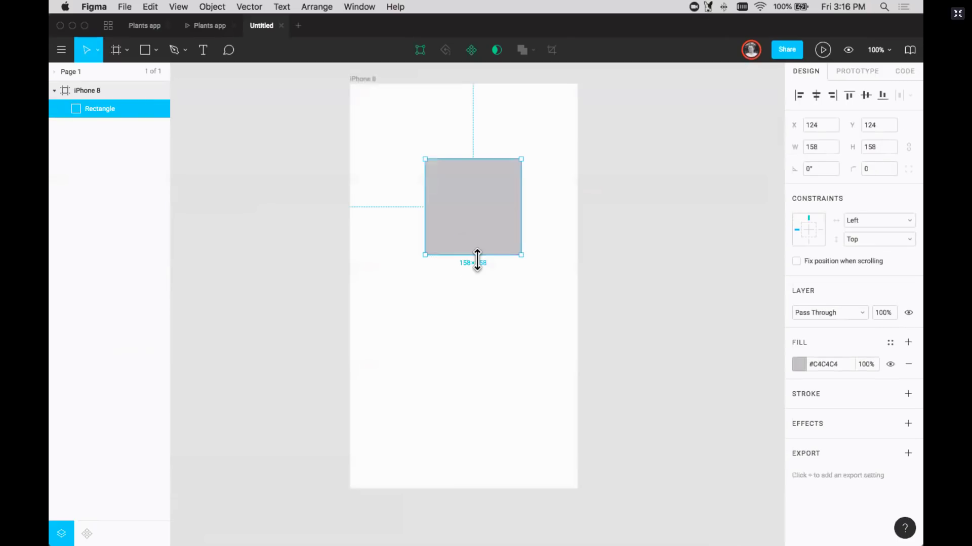
pyautogui.scroll(5, 477, 261)
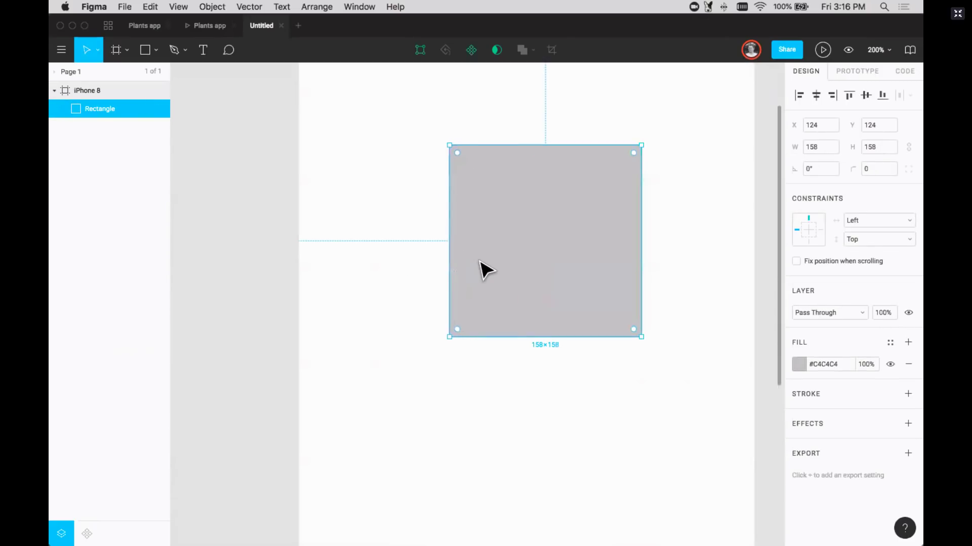
pyautogui.hotkey('shift', '0')
pyautogui.press('Escape')
pyautogui.click(486, 250)
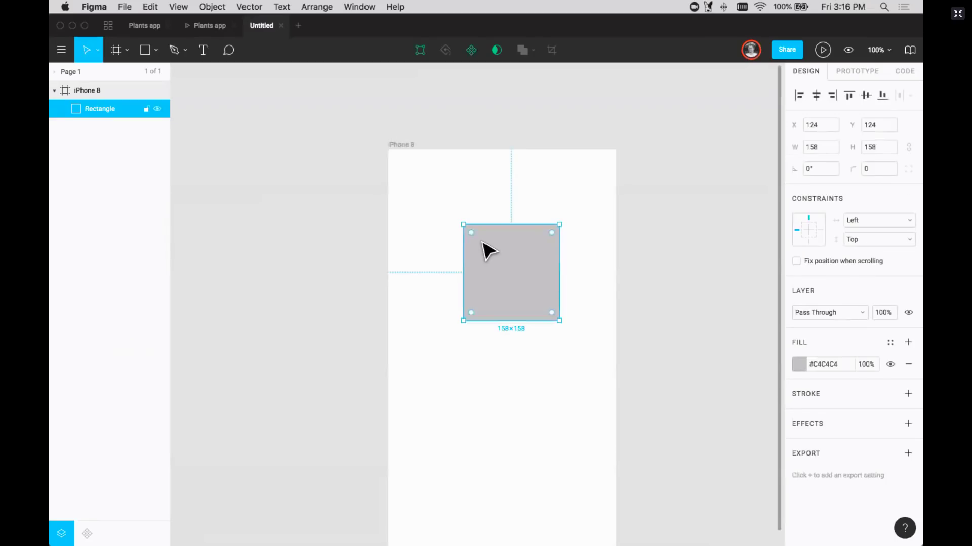
pyautogui.press('Delete')
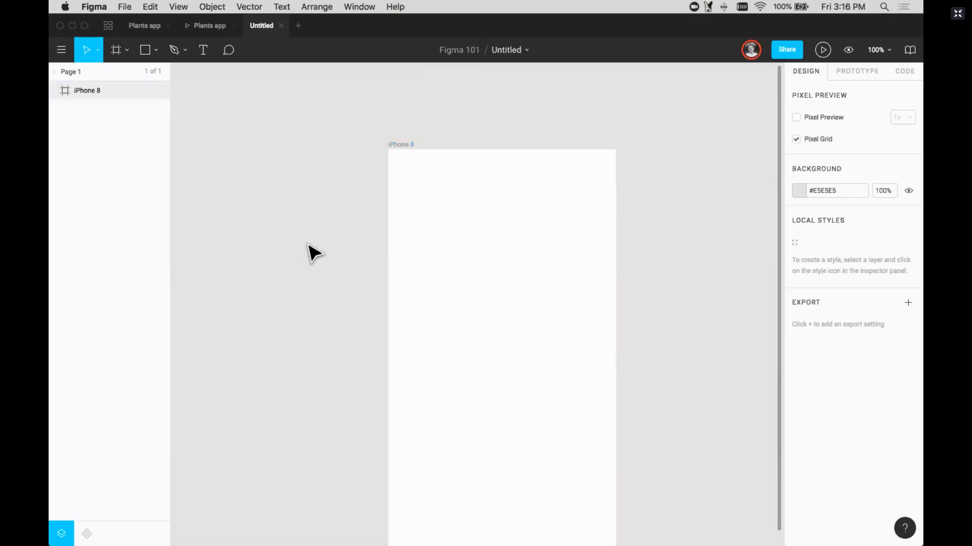
# Draw a circle about 340 × 340 with the Ellipse tool on the empty canvas beside the iPhone 8 frame
pyautogui.press('-')
pyautogui.click(156, 50)
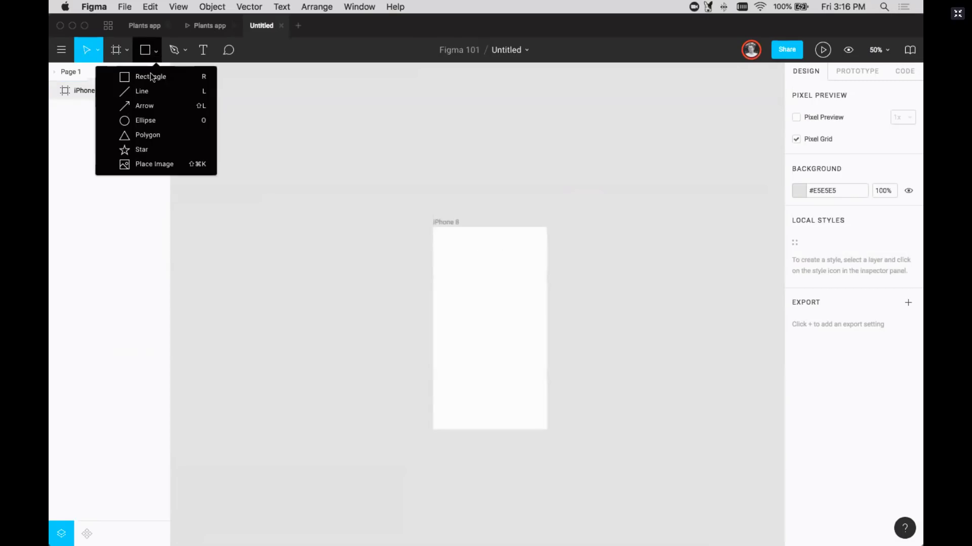
pyautogui.click(153, 121)
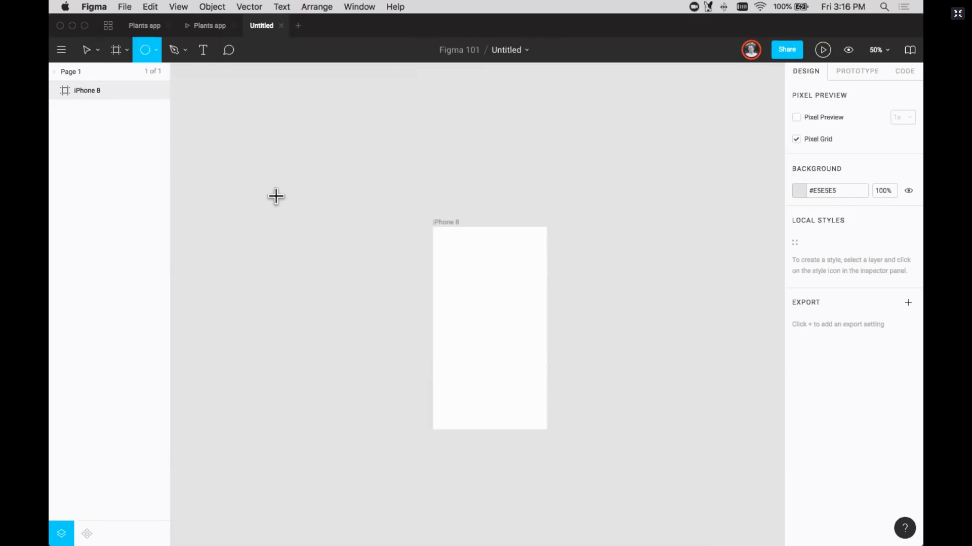
pyautogui.moveTo(285, 214); pyautogui.dragTo(367, 296)
pyautogui.moveTo(330, 254); pyautogui.dragTo(388, 317)
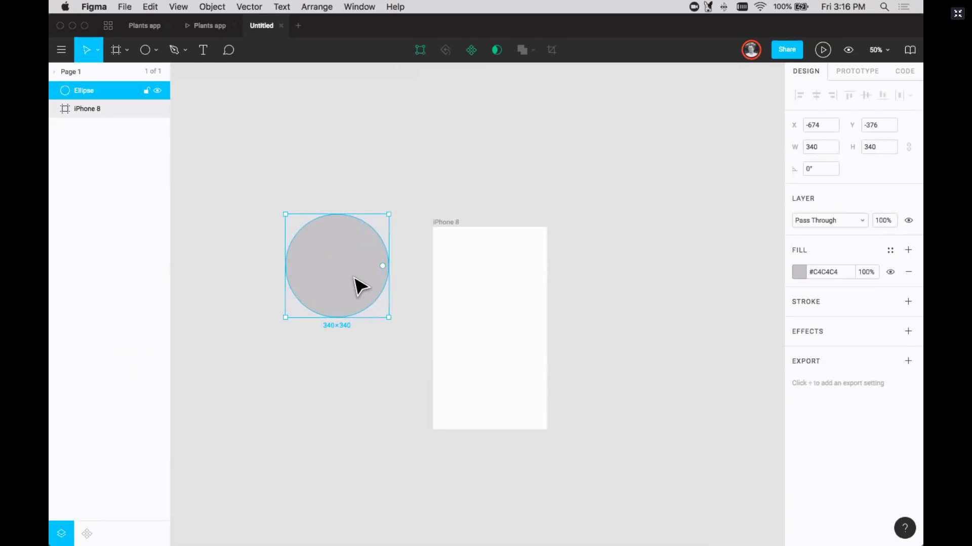
pyautogui.click(369, 191)
pyautogui.click(349, 243)
# Draw a square above the circle and a triangle below the square, using the Rectangle and Polygon tools
pyautogui.click(156, 49)
pyautogui.click(126, 74)
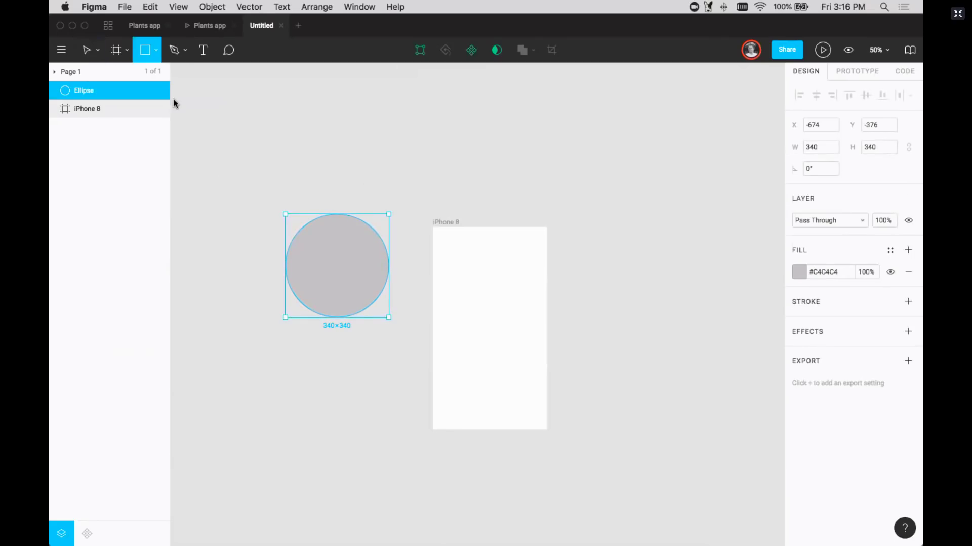
pyautogui.moveTo(232, 129); pyautogui.dragTo(300, 195)
pyautogui.click(156, 50)
pyautogui.click(142, 132)
pyautogui.moveTo(218, 266); pyautogui.dragTo(288, 355)
pyautogui.click(307, 385)
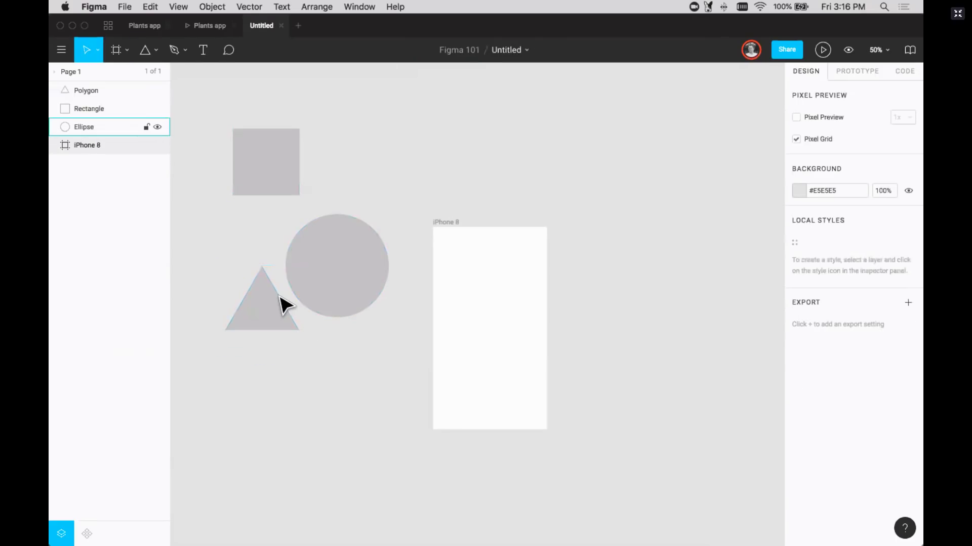
# Turn the circle into an open ring with a 75% sweep and an inner ratio of about 53%
pyautogui.click(326, 289)
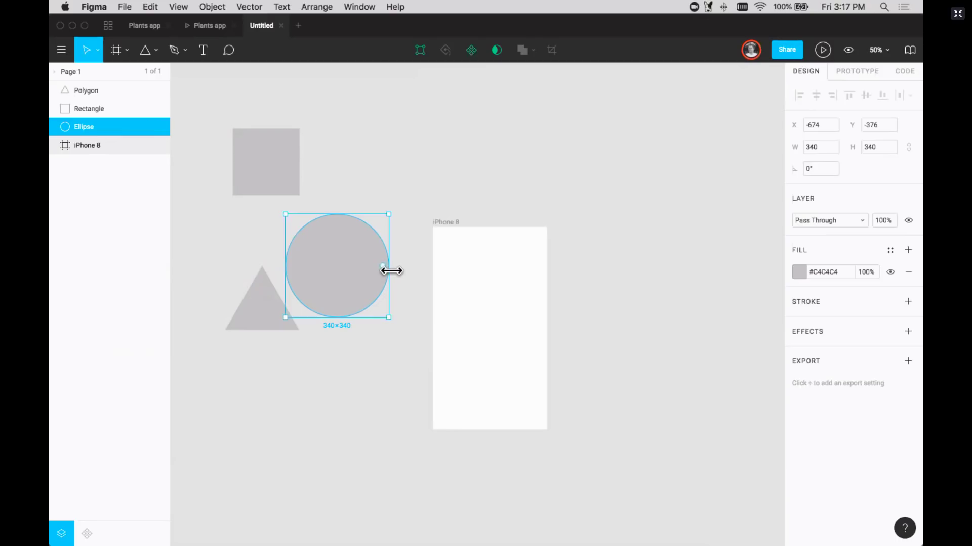
pyautogui.moveTo(389, 268); pyautogui.dragTo(319, 287)
pyautogui.click(369, 253)
pyautogui.click(330, 240)
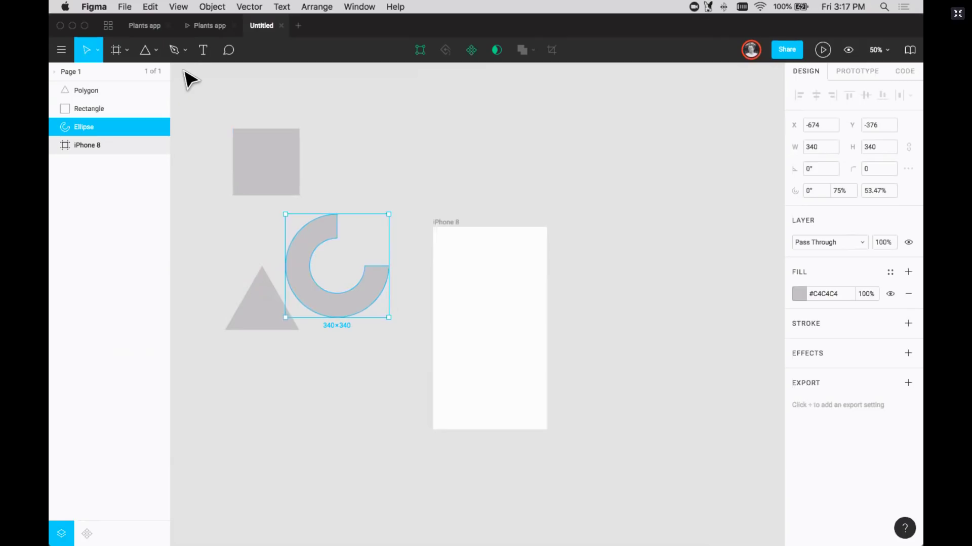
pyautogui.click(186, 51)
pyautogui.click(187, 53)
pyautogui.click(188, 53)
pyautogui.click(186, 51)
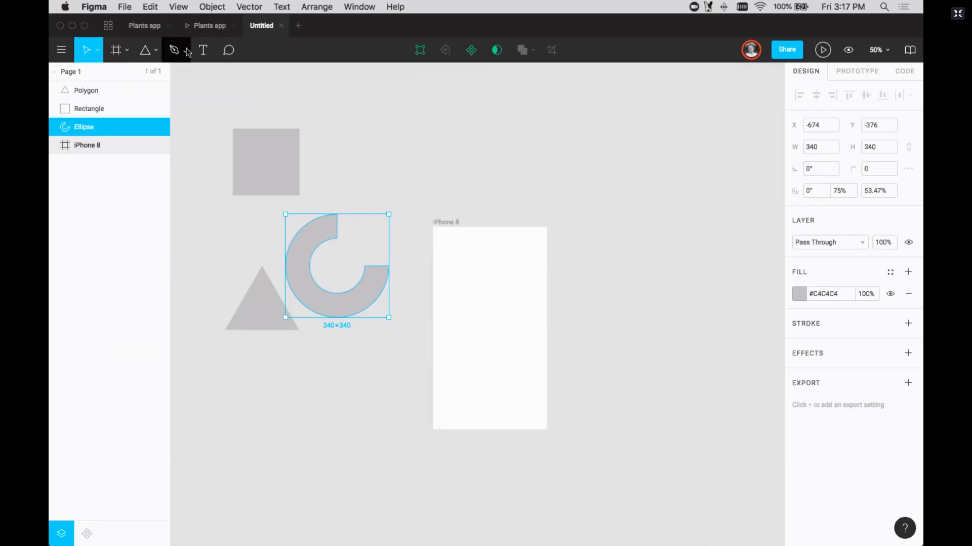
# Delete the square, triangle and open ring beside the iPhone 8 frame
pyautogui.moveTo(215, 126); pyautogui.dragTo(372, 361)
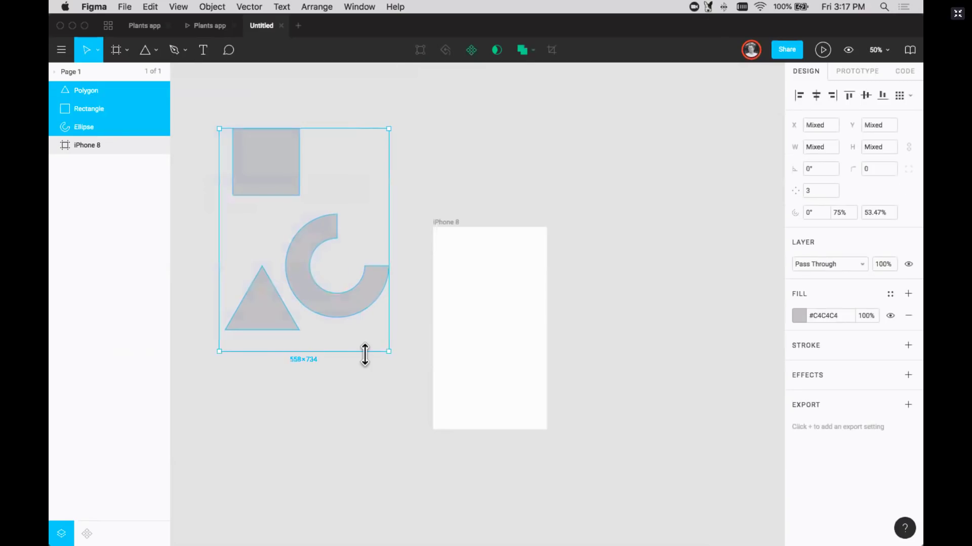
pyautogui.press('Delete')
# Draw a 375 × 80 header rectangle and place it flush with the top edge of the iPhone 8 frame
pyautogui.hscroll(3, 374, 363)
pyautogui.scroll(2, 373, 363)
pyautogui.hotkey('shift', '0')
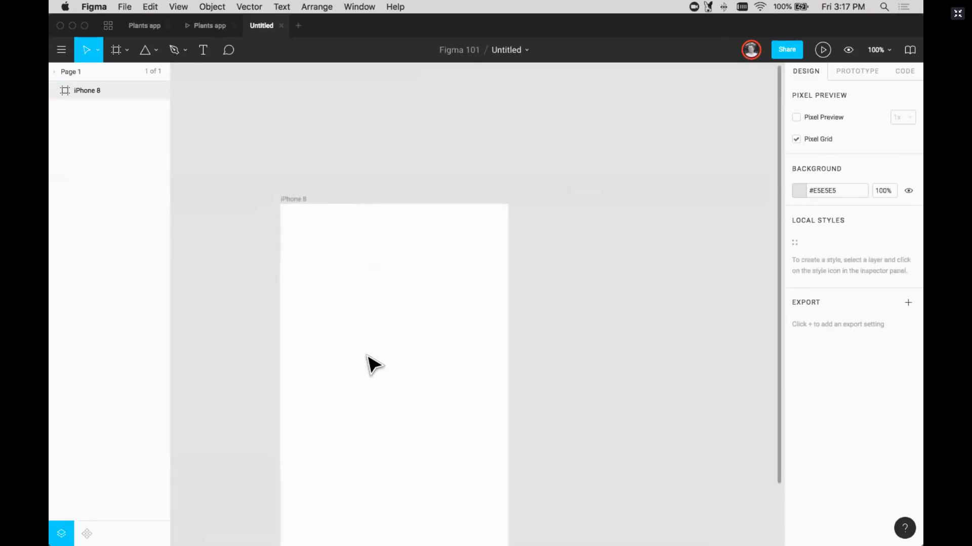
pyautogui.hscroll(-2, 374, 364)
pyautogui.scroll(-2, 373, 364)
pyautogui.scroll(-2, 368, 357)
pyautogui.hscroll(-1, 368, 358)
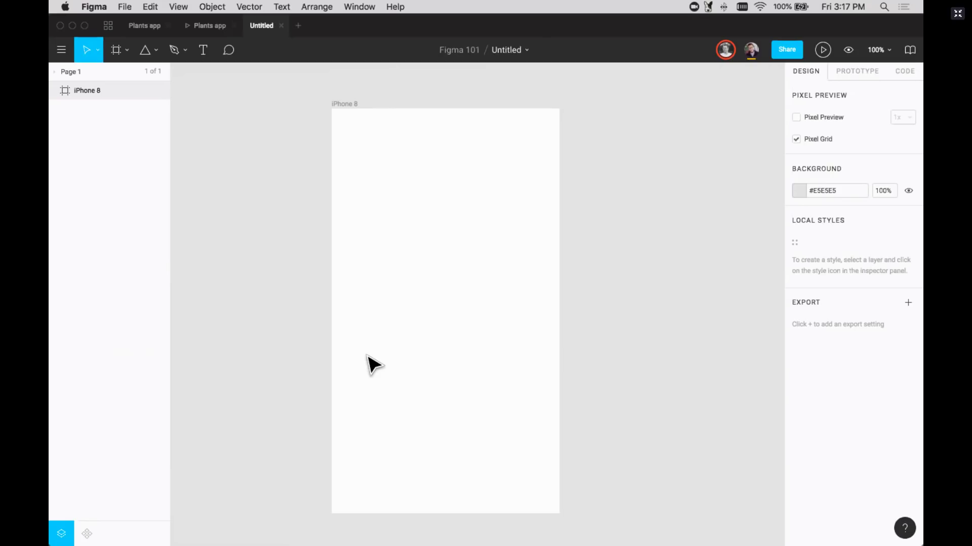
pyautogui.press('r')
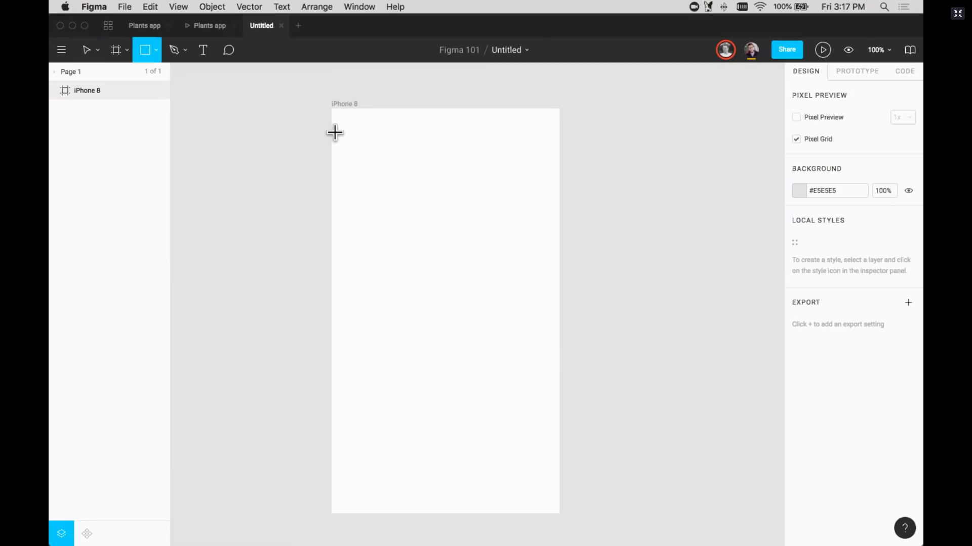
pyautogui.moveTo(331, 132)
pyautogui.mouseDown()
pyautogui.moveTo(549, 169)
pyautogui.moveTo(557, 181)
pyautogui.mouseUp()
pyautogui.moveTo(473, 174)
pyautogui.mouseDown()
pyautogui.moveTo(458, 165)
pyautogui.moveTo(451, 137)
pyautogui.mouseUp()
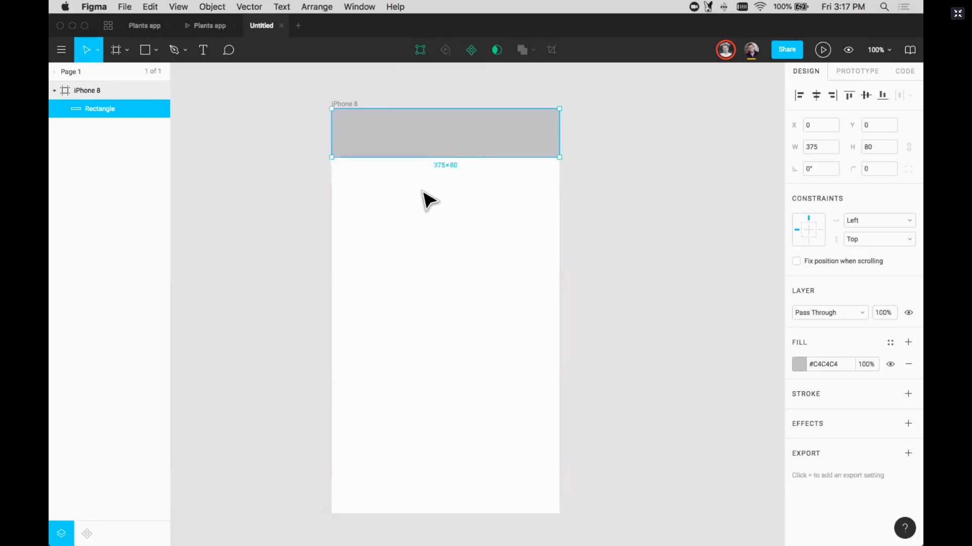
# Check the Feed screen's header in the Plants app file, and place a "Leaf" text label on the new file's header rectangle
pyautogui.press('t')
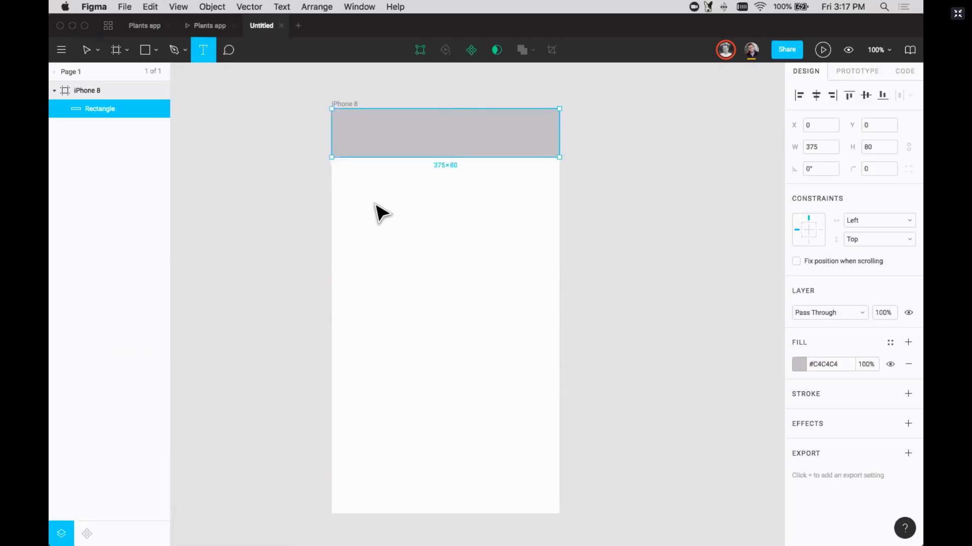
pyautogui.click(374, 202)
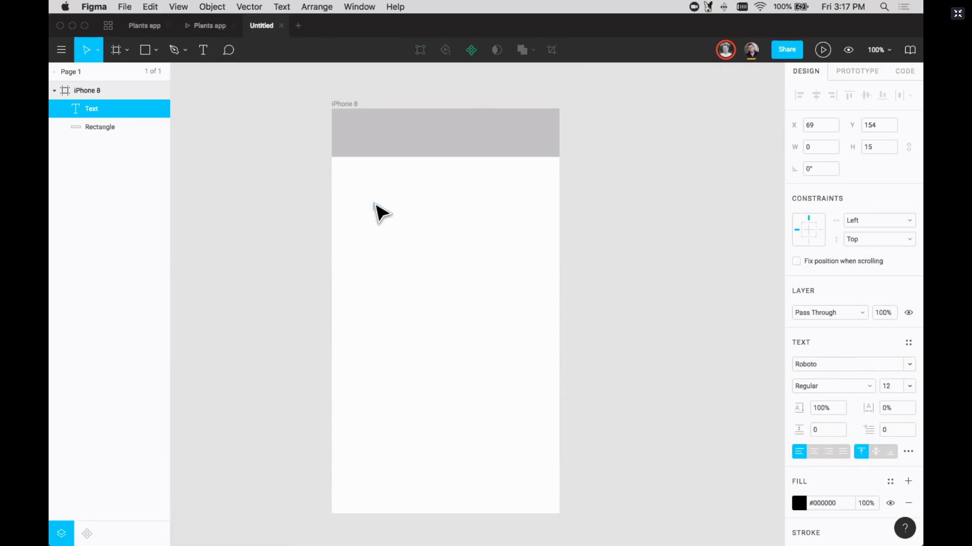
pyautogui.click(144, 25)
pyautogui.moveTo(400, 181); pyautogui.dragTo(551, 251)
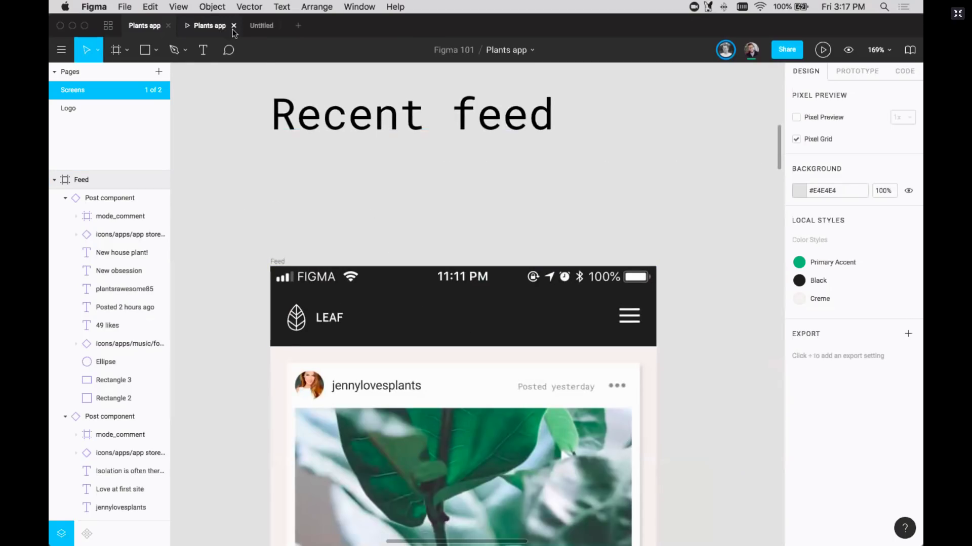
pyautogui.click(253, 28)
pyautogui.write('f')
pyautogui.press('Escape')
pyautogui.moveTo(386, 217); pyautogui.dragTo(370, 151)
pyautogui.click(366, 189)
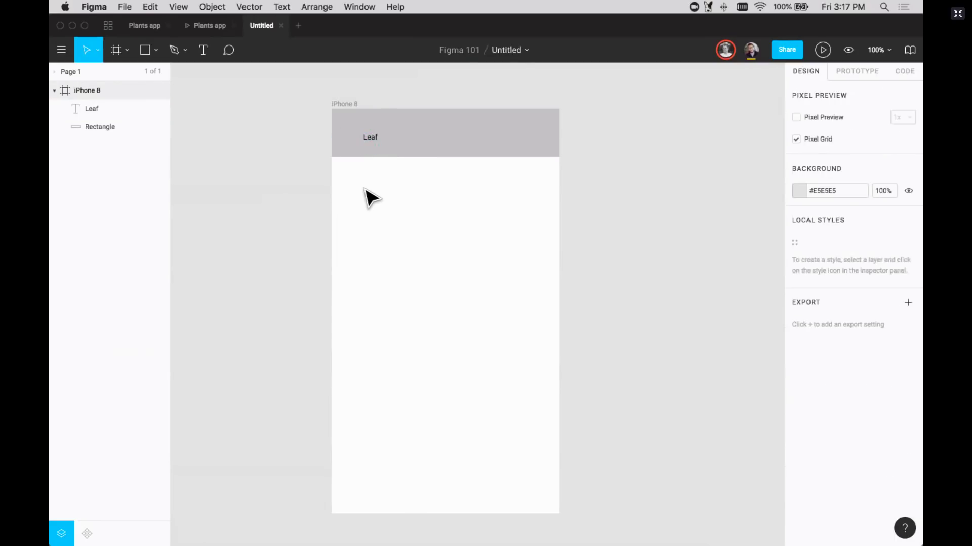
# Draw a small rectangle about 21 × 3 in the blank area below the header and give it a corner radius of 3
pyautogui.click(415, 148)
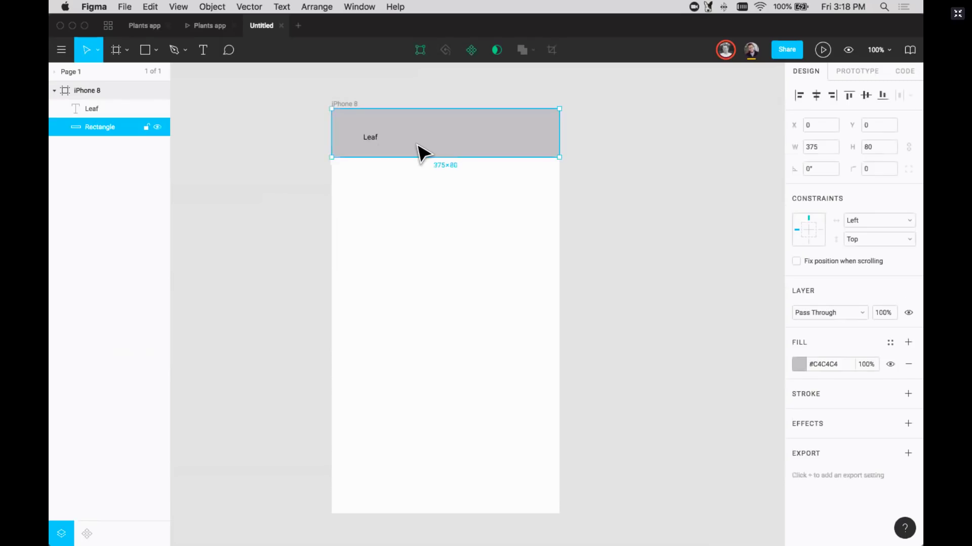
pyautogui.click(424, 200)
pyautogui.press('super+equal')
pyautogui.scroll(5, 425, 202)
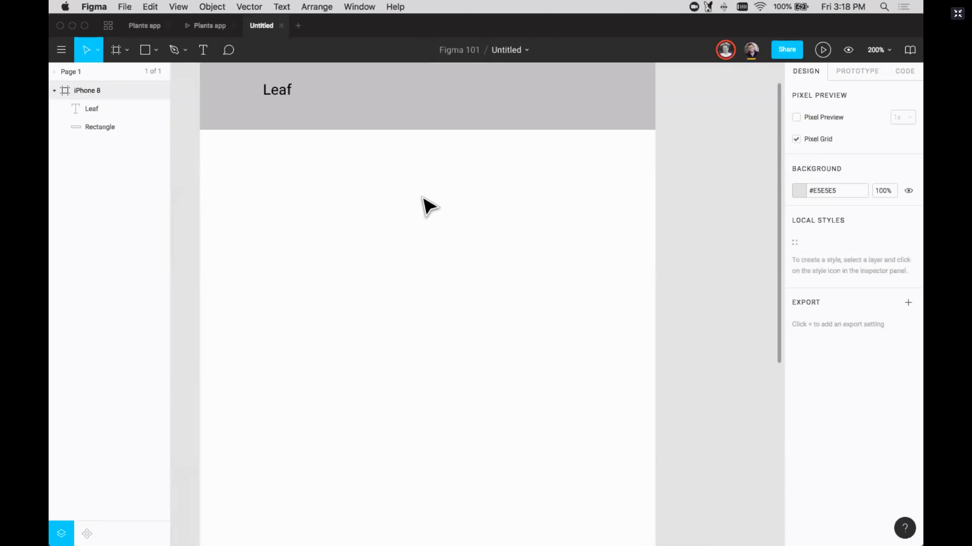
pyautogui.click(156, 50)
pyautogui.click(154, 76)
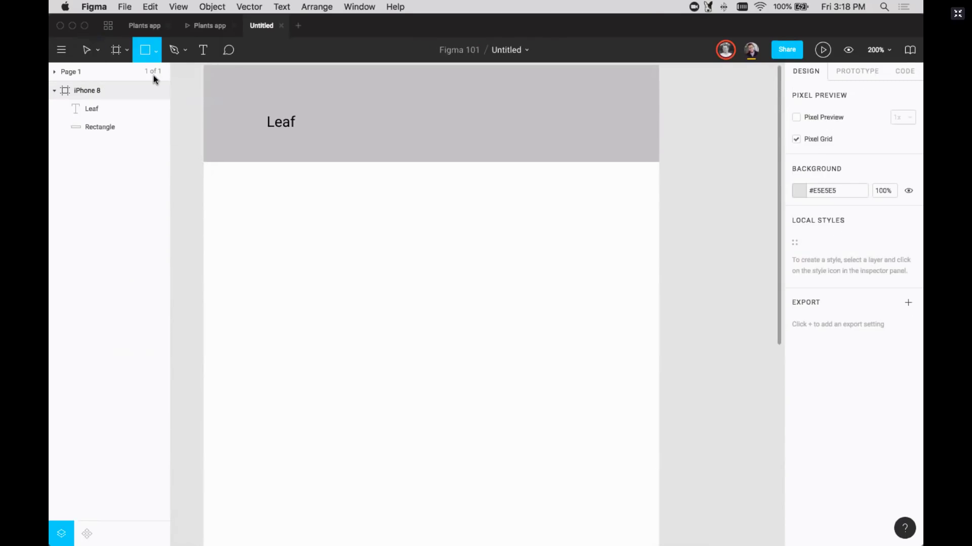
pyautogui.moveTo(452, 218); pyautogui.dragTo(477, 221)
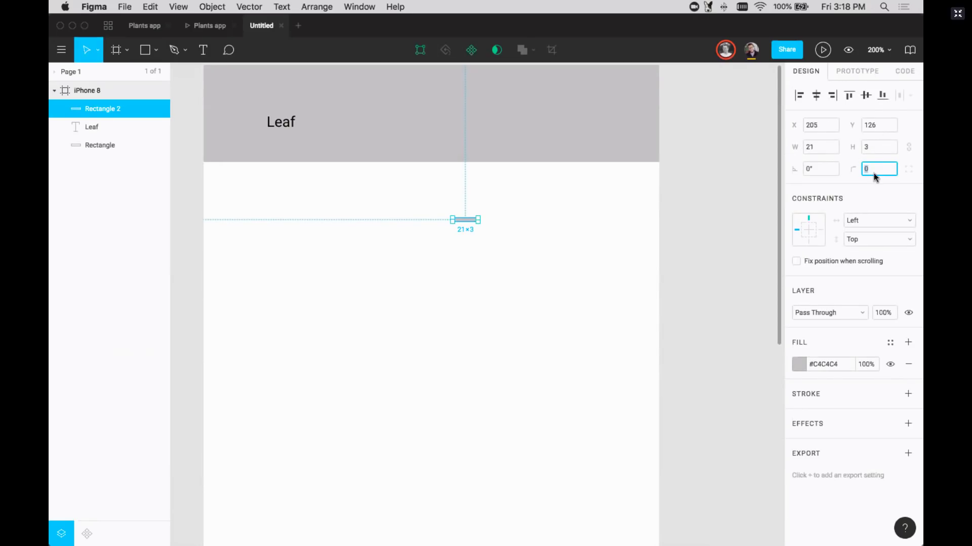
pyautogui.write('3')
pyautogui.click(553, 293)
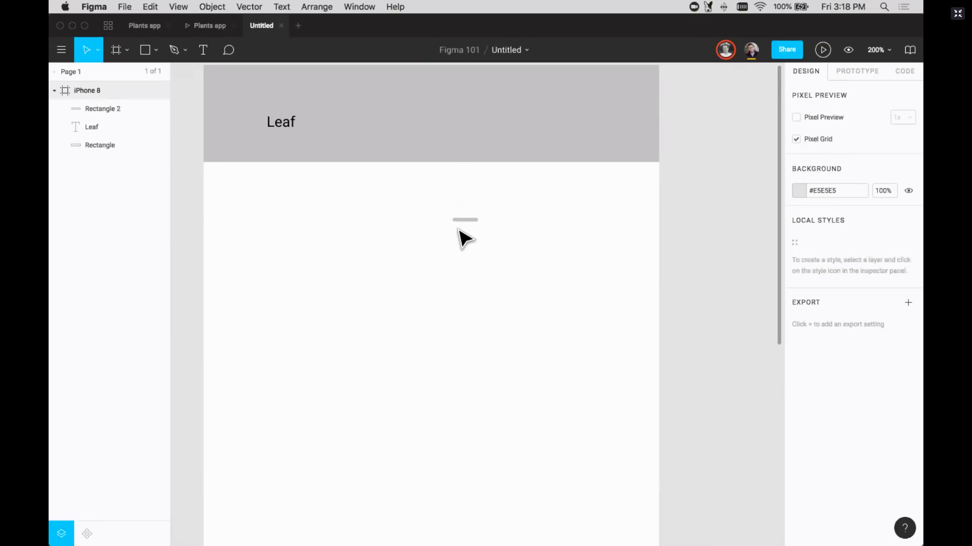
# Duplicate the small rounded bar twice downward with 4 px gaps to form a three-line menu icon
pyautogui.moveTo(464, 220); pyautogui.dragTo(464, 230)
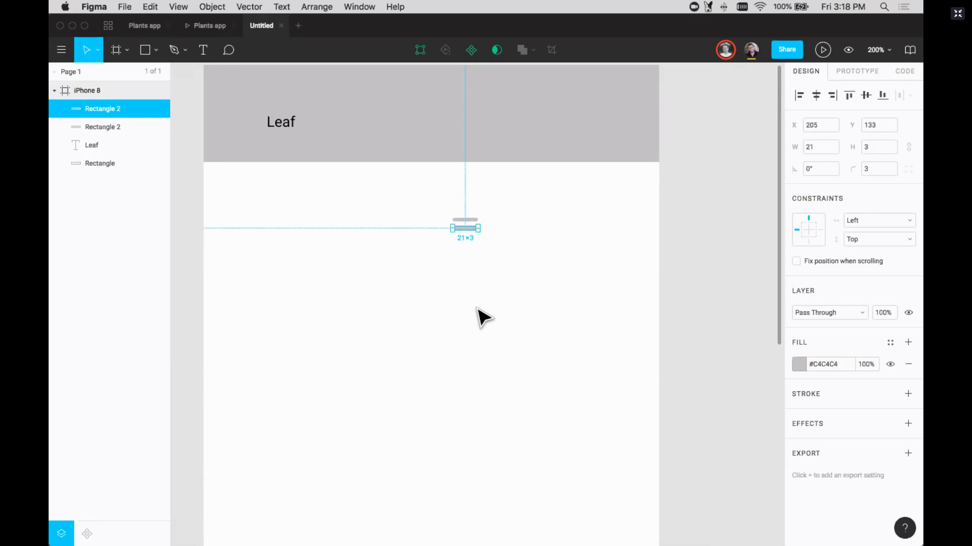
pyautogui.press('super+d')
pyautogui.click(493, 276)
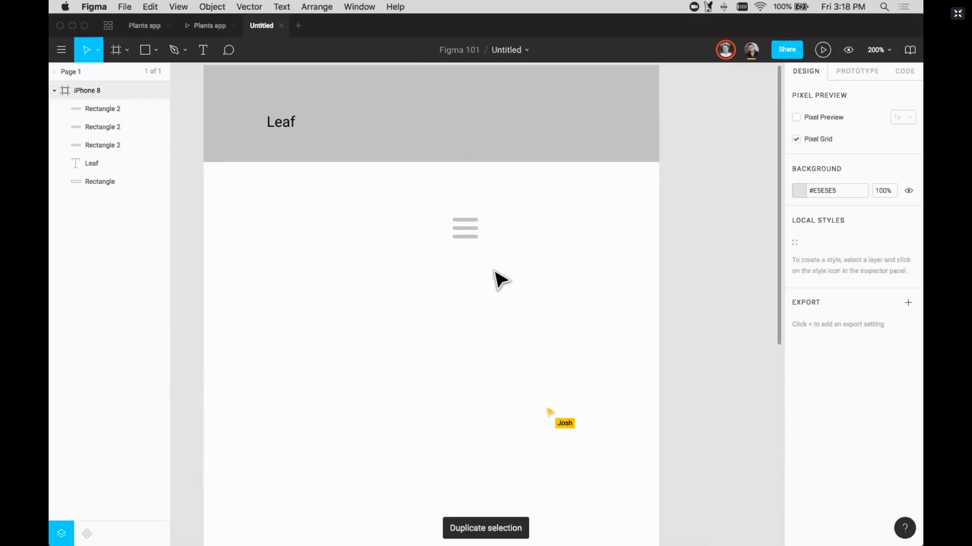
# Change the fill of all three menu bars to white (#FFFFFF)
pyautogui.moveTo(504, 271); pyautogui.dragTo(442, 211)
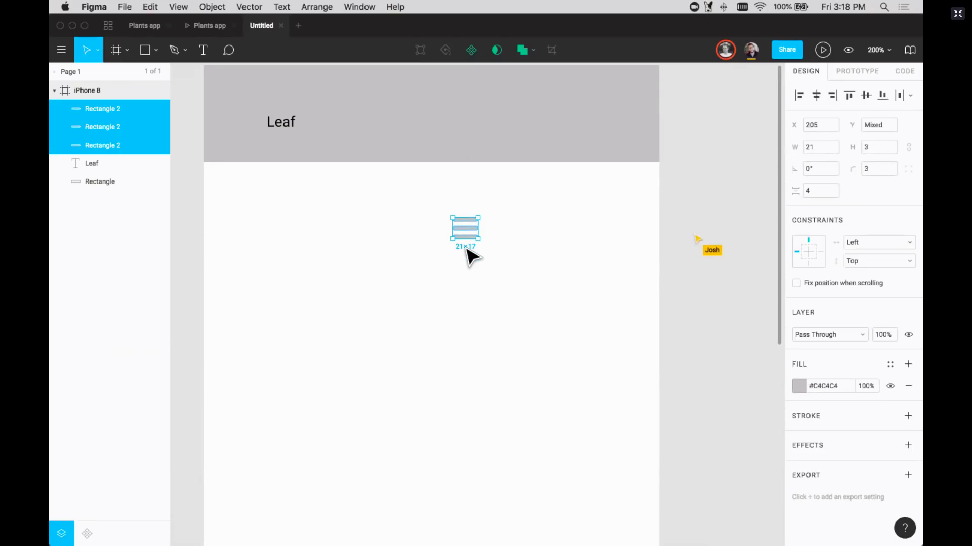
pyautogui.click(799, 388)
pyautogui.moveTo(742, 332); pyautogui.dragTo(626, 206)
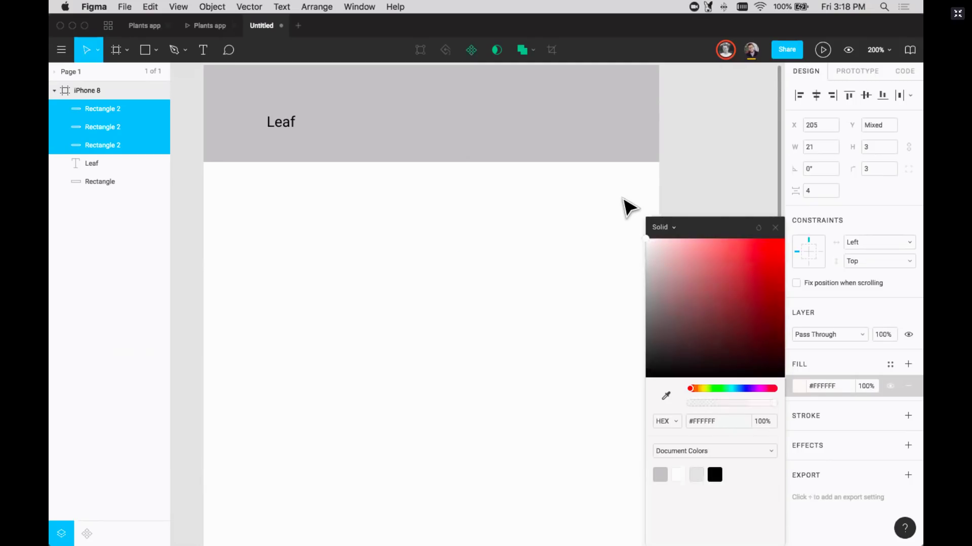
# Group the three white bars and move the group onto the right end of the header, at about X 335, Y 43
pyautogui.press('super+g')
pyautogui.click(521, 258)
pyautogui.moveTo(465, 228); pyautogui.dragTo(627, 128)
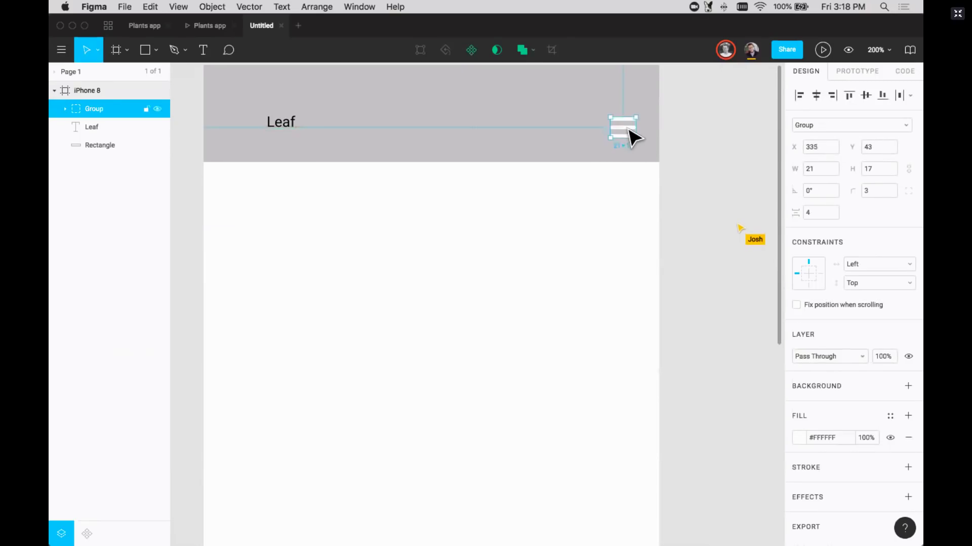
pyautogui.click(596, 211)
# Turn the header rectangle, the "Leaf" label and the menu icon group into one component
pyautogui.scroll(2, 596, 210)
pyautogui.hscroll(-2, 596, 211)
pyautogui.moveTo(314, 232); pyautogui.dragTo(701, 157)
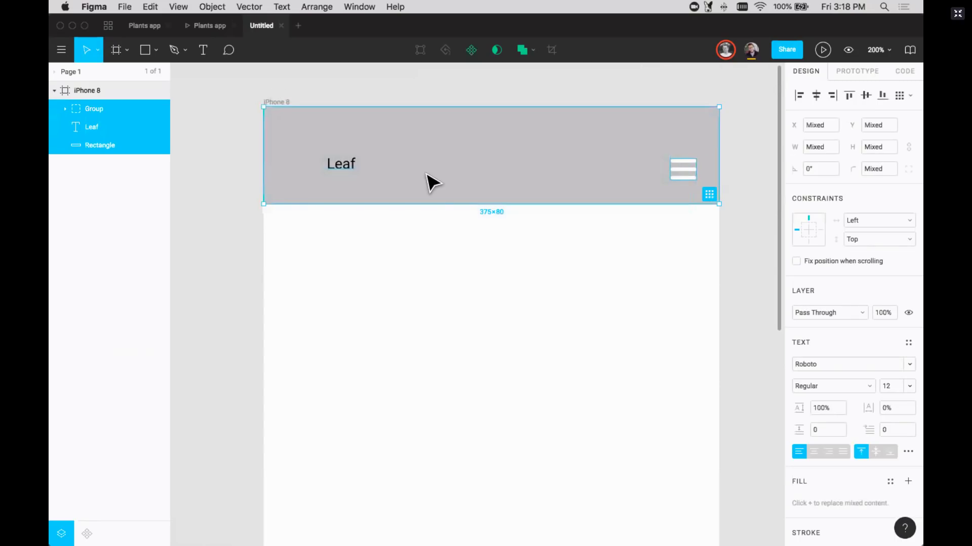
pyautogui.scroll(2, 560, 187)
pyautogui.hscroll(2, 559, 187)
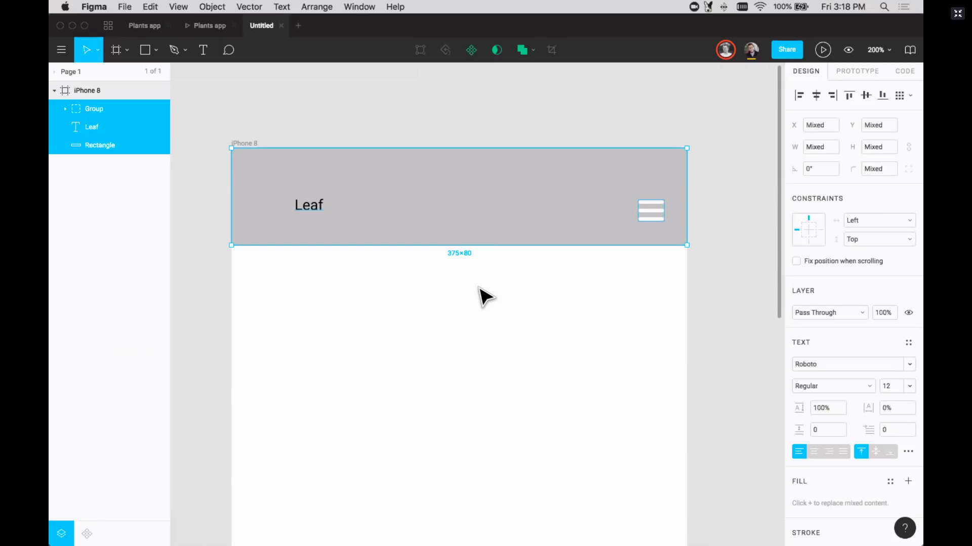
pyautogui.hotkey('shift', '0')
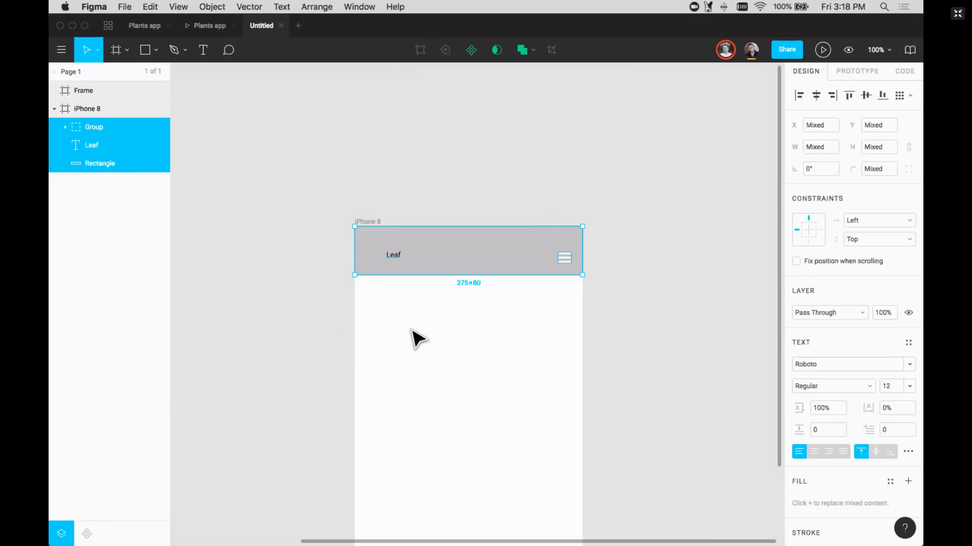
pyautogui.hscroll(2, 418, 339)
pyautogui.scroll(-1, 418, 339)
pyautogui.scroll(1, 417, 339)
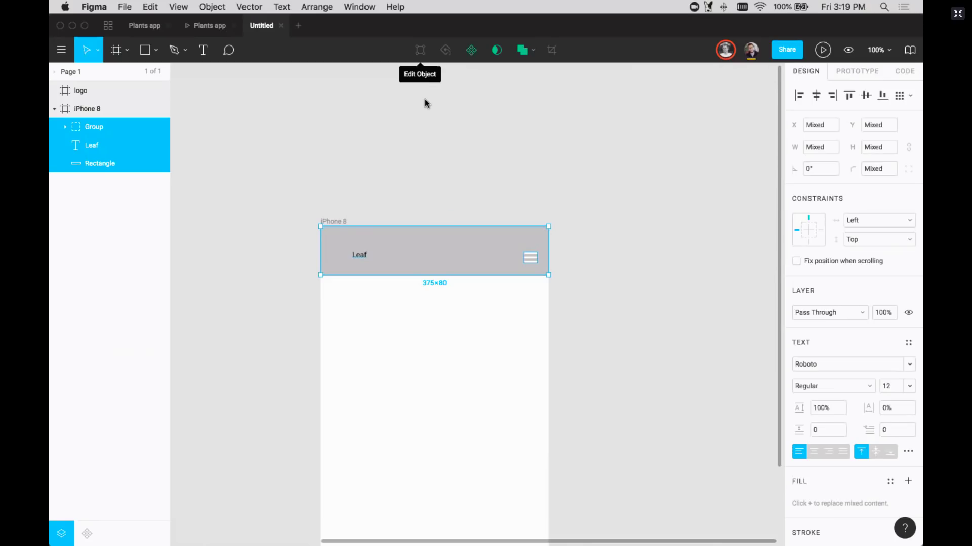
pyautogui.click(424, 184)
pyautogui.moveTo(344, 312); pyautogui.dragTo(540, 244)
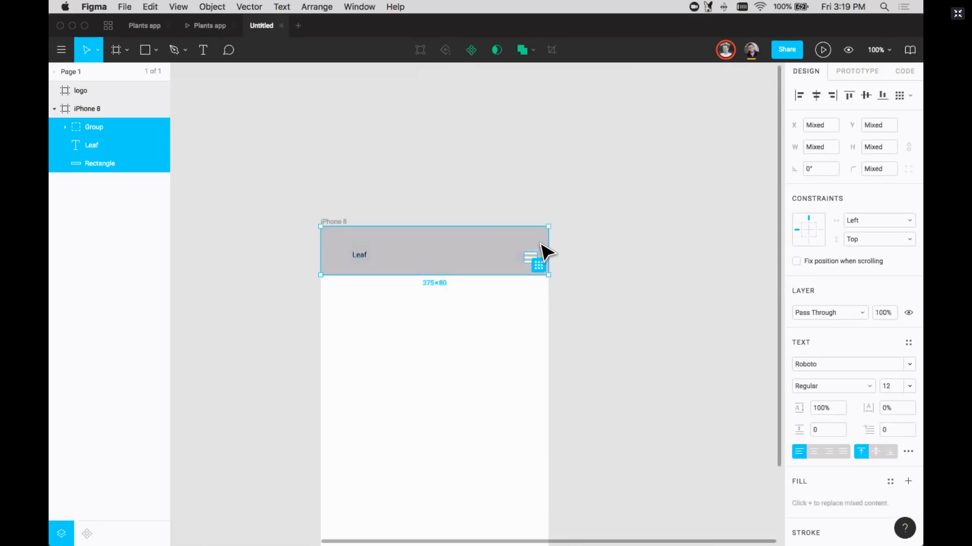
pyautogui.click(470, 51)
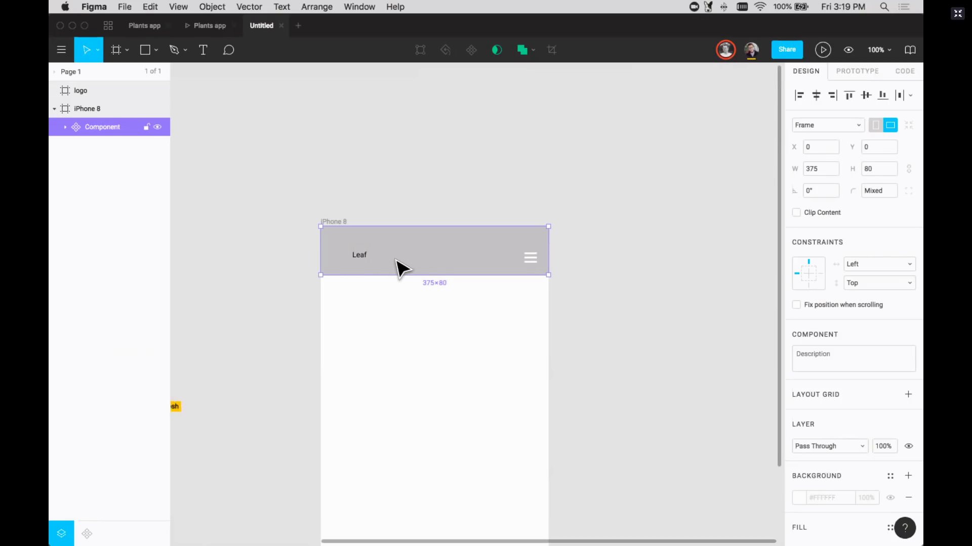
# Place an instance of the header component on the canvas to the right of the iPhone 8 frame
pyautogui.moveTo(397, 267); pyautogui.dragTo(655, 271)
pyautogui.hscroll(5, 546, 188)
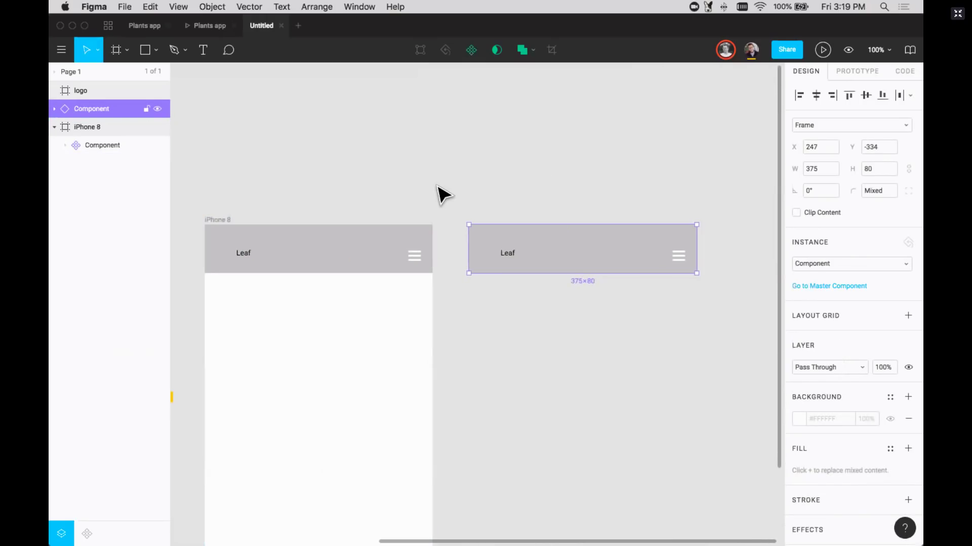
# Try shifting the "Leaf" label in the master header component beside its instance, and undo the move
pyautogui.doubleClick(245, 255)
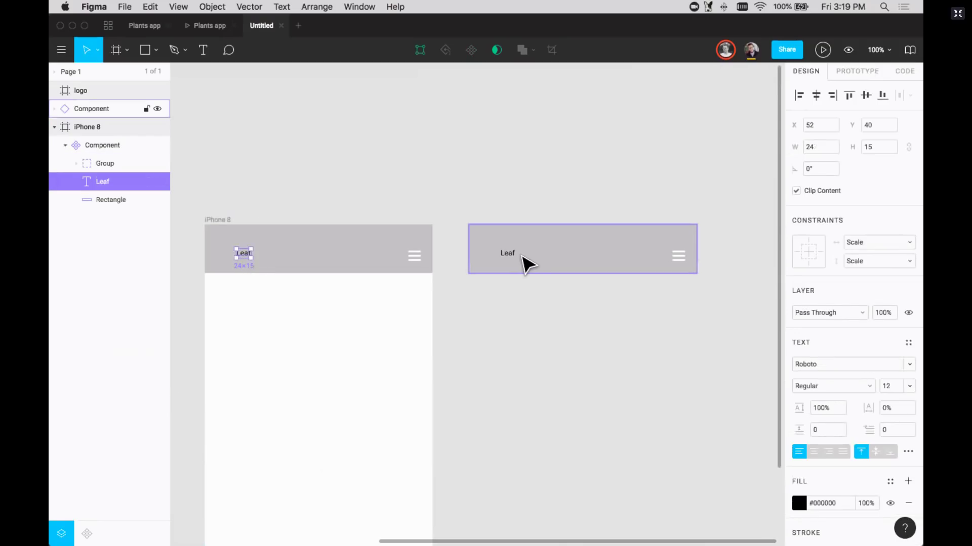
pyautogui.moveTo(245, 254)
pyautogui.mouseDown()
pyautogui.moveTo(280, 256)
pyautogui.moveTo(251, 252)
pyautogui.mouseUp()
pyautogui.press('super+z')
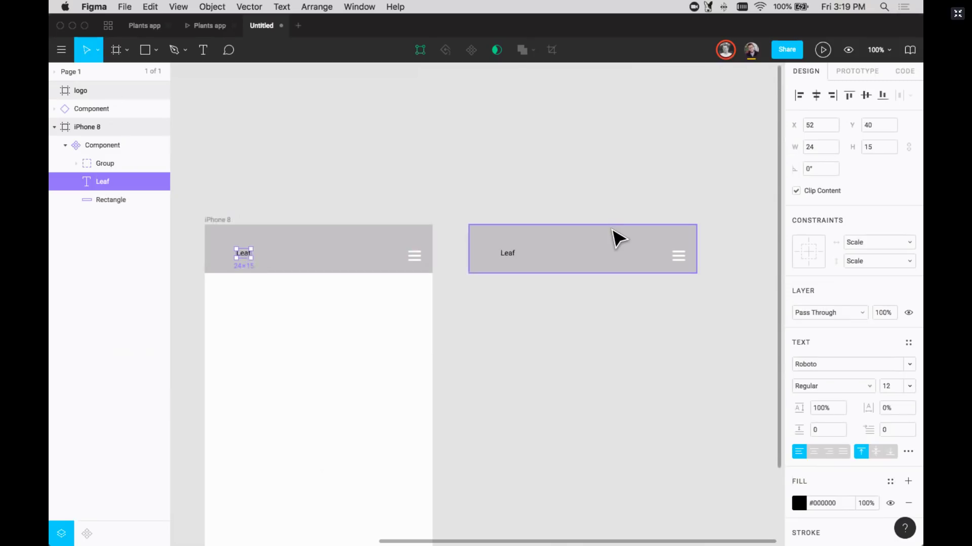
pyautogui.press('-')
pyautogui.click(523, 283)
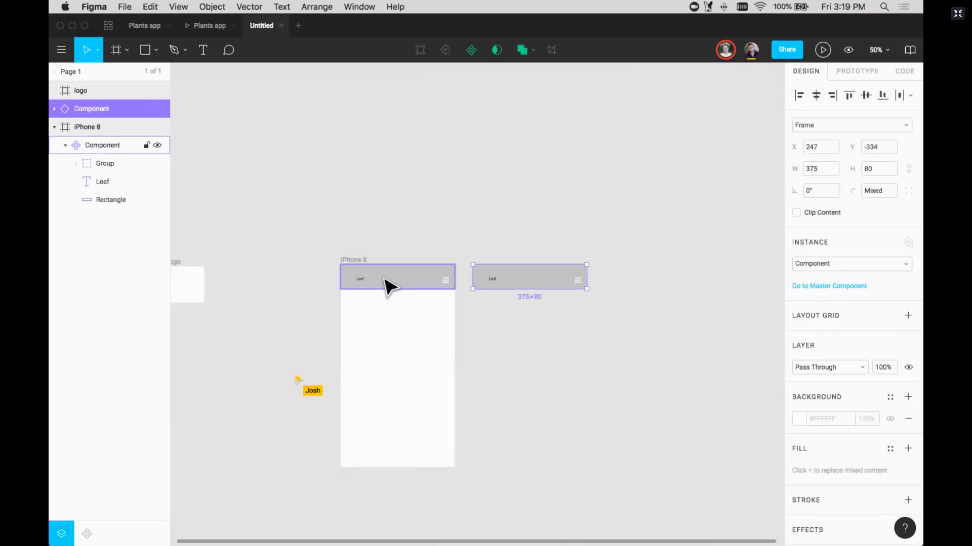
pyautogui.press('+')
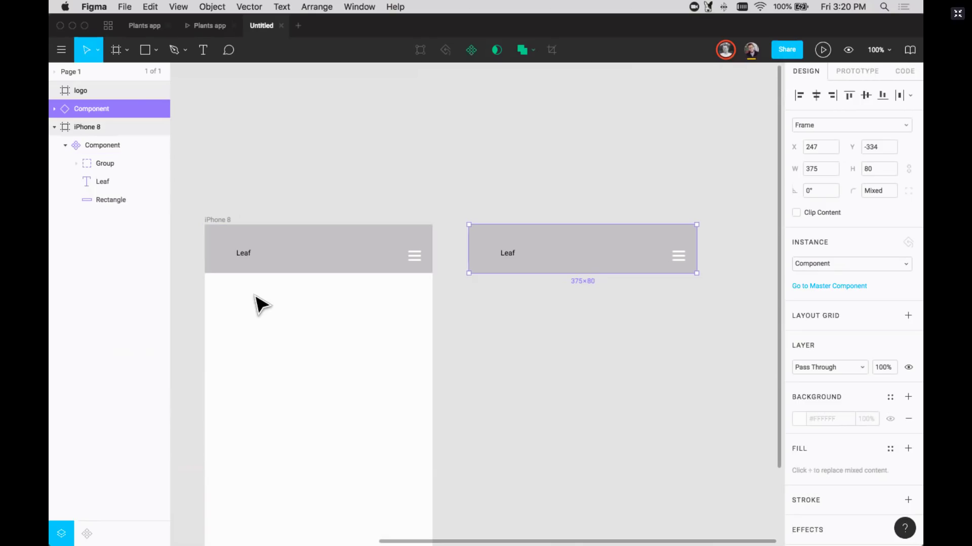
# Add a layout grid to the iPhone 8 frame and switch it from a uniform grid to columns
pyautogui.hscroll(-4, 302, 165)
pyautogui.scroll(-3, 301, 165)
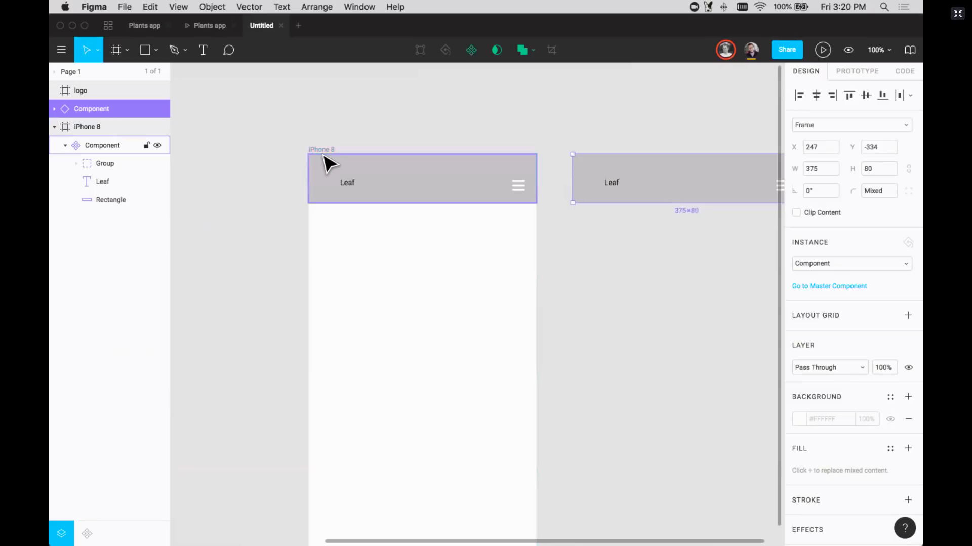
pyautogui.click(327, 159)
pyautogui.click(321, 151)
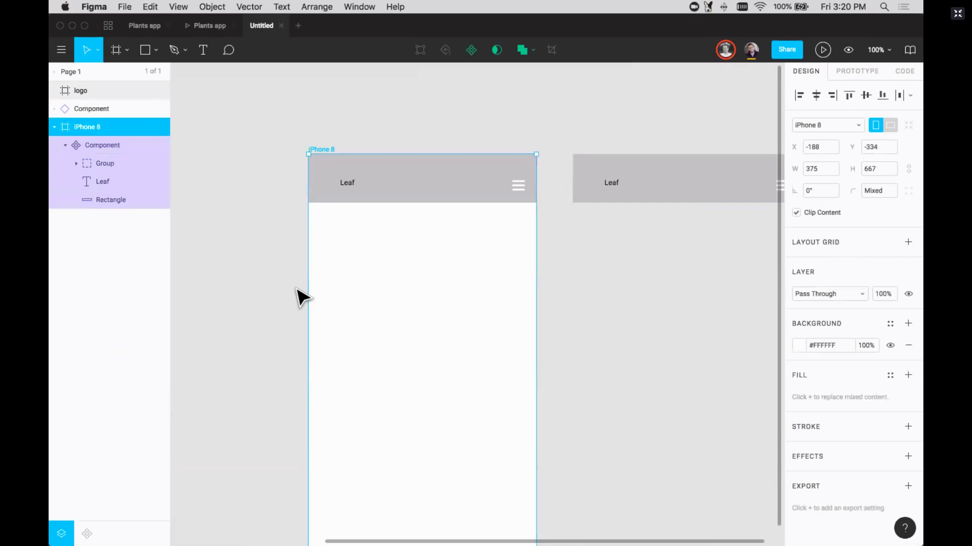
pyautogui.scroll(-2, 302, 297)
pyautogui.hscroll(2, 302, 297)
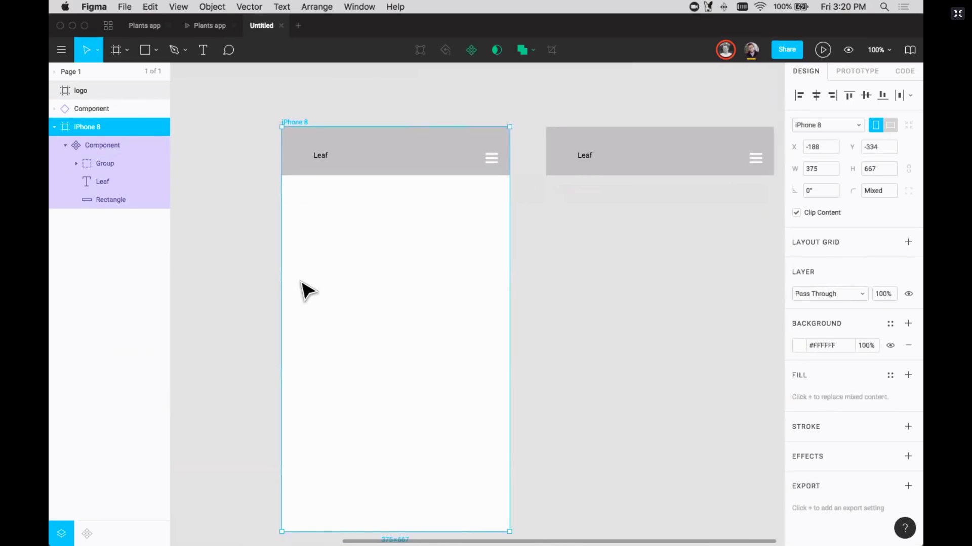
pyautogui.scroll(-3, 299, 281)
pyautogui.hscroll(-1, 299, 282)
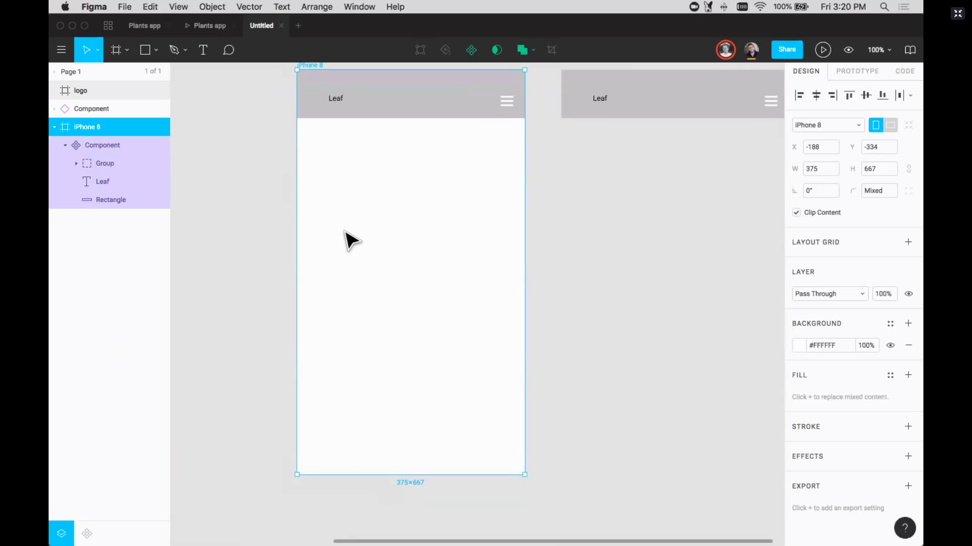
pyautogui.press('-')
pyautogui.press('z')
pyautogui.moveTo(364, 167); pyautogui.dragTo(628, 426)
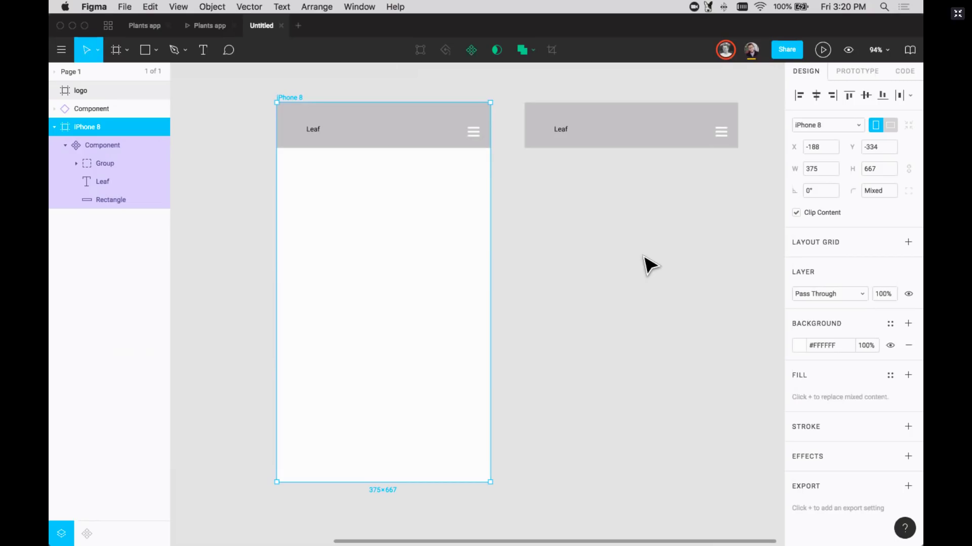
pyautogui.click(908, 243)
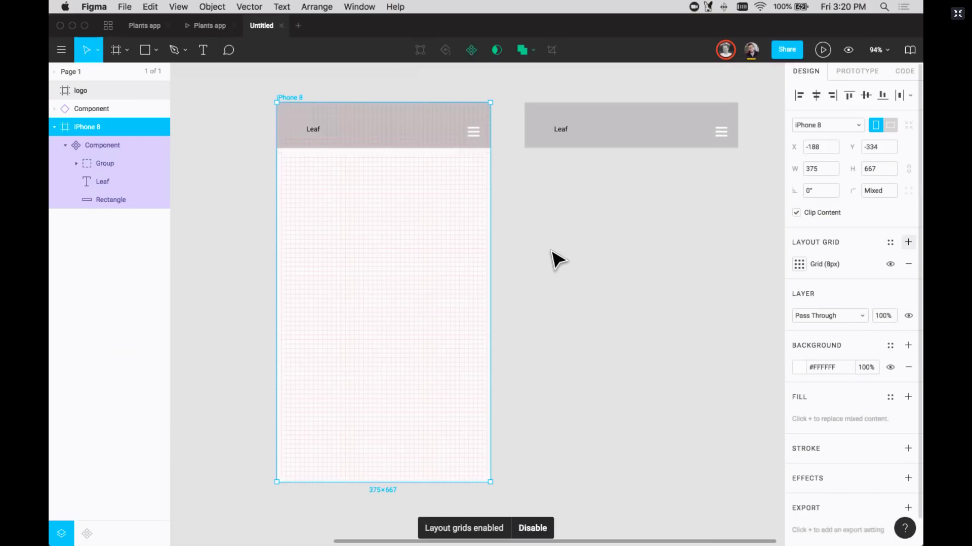
pyautogui.click(798, 264)
pyautogui.click(722, 291)
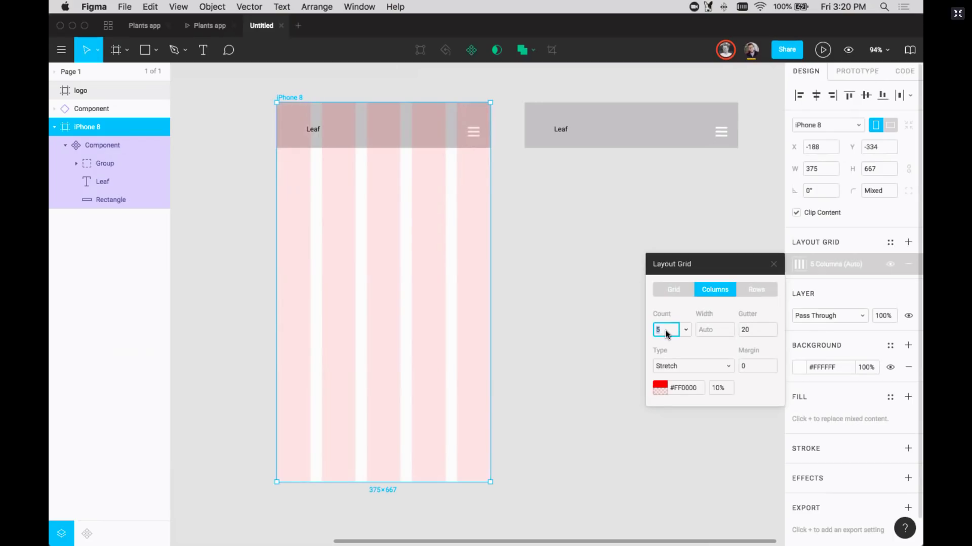
# Set the iPhone 8 frame's column layout grid to a count of 1 with a margin of 16
pyautogui.write('1')
pyautogui.press('Return')
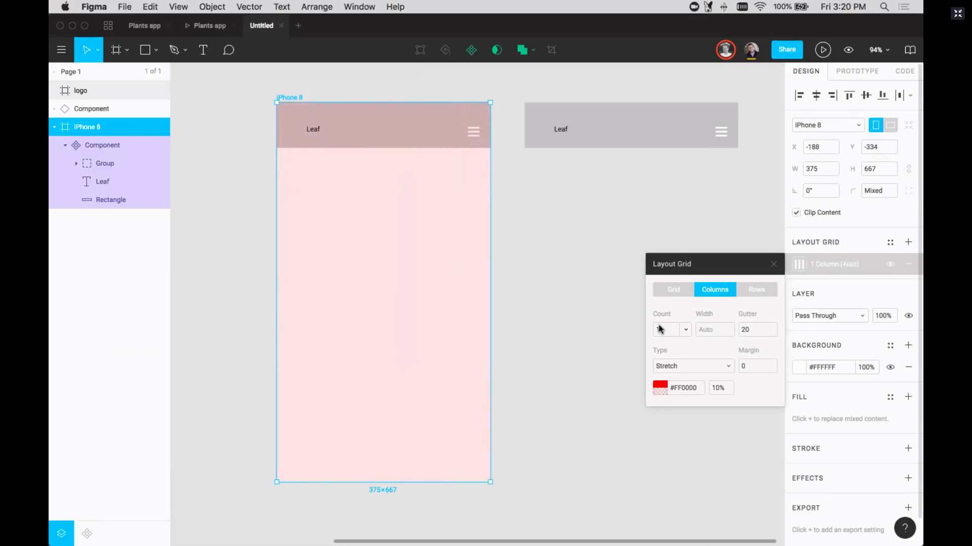
pyautogui.click(754, 364)
pyautogui.write('16')
pyautogui.press('Return')
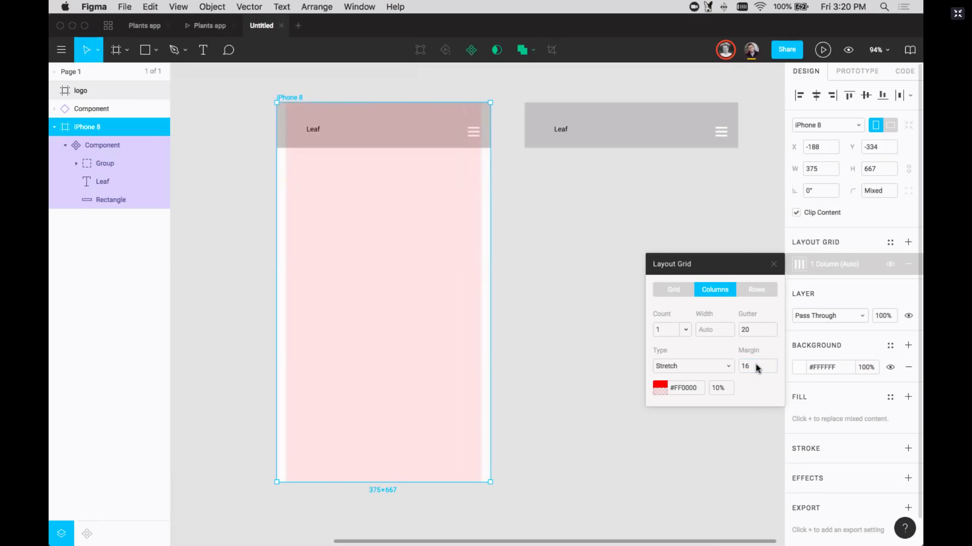
# Move the "Leaf" label in the master header component to the column grid's left edge at X 16
pyautogui.scroll(-2, 535, 321)
pyautogui.hscroll(-2, 536, 320)
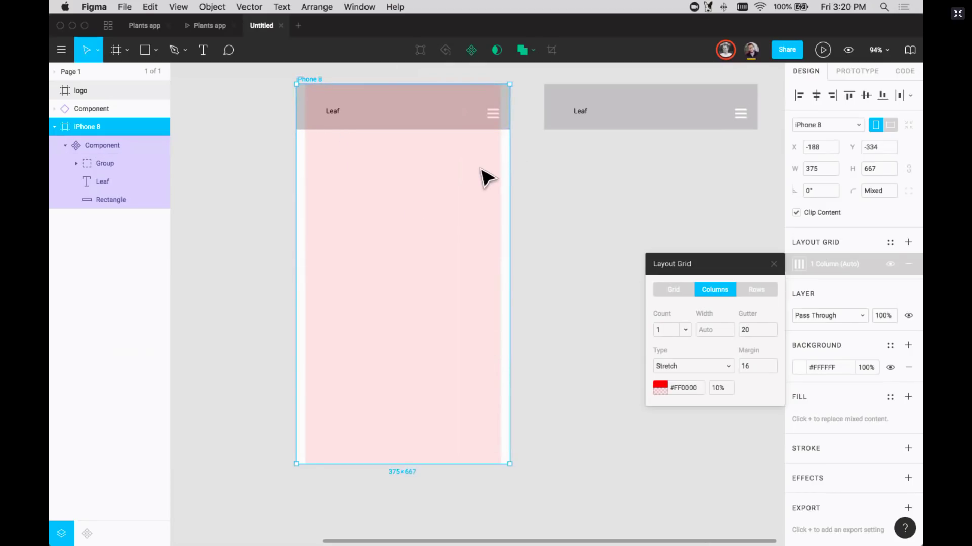
pyautogui.keyDown('super'); pyautogui.click(332, 115); pyautogui.keyUp('super')
pyautogui.moveTo(335, 117); pyautogui.dragTo(316, 115)
pyautogui.press('z')
pyautogui.moveTo(273, 67); pyautogui.dragTo(384, 222)
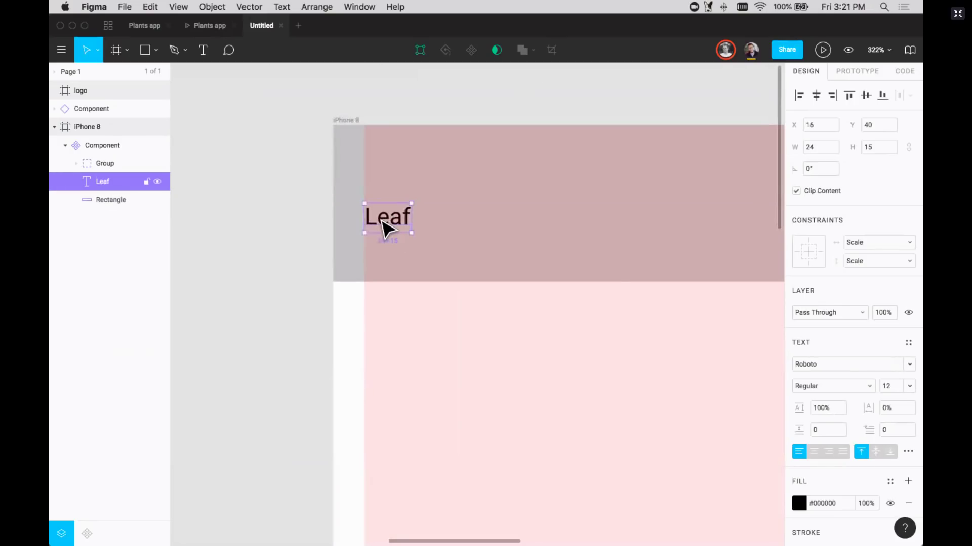
# Move the menu icon group to the column grid's right edge, at X 338, Y 44
pyautogui.scroll(-3, 386, 227)
pyautogui.hscroll(6, 385, 226)
pyautogui.click(362, 253)
pyautogui.moveTo(362, 252); pyautogui.dragTo(367, 253)
pyautogui.hotkey('shift', '0')
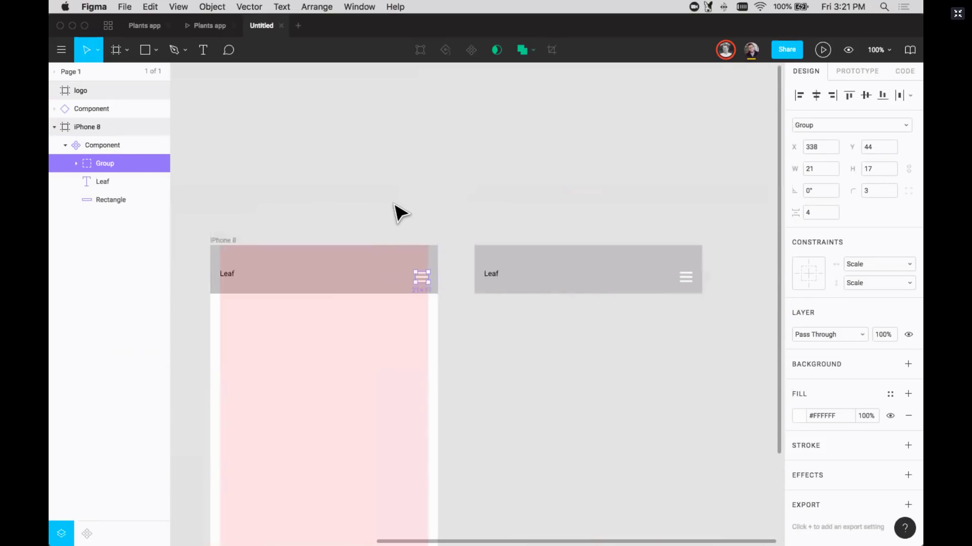
# Change the fill of the master component's header rectangle to a near-black grey
pyautogui.hscroll(-5, 395, 210)
pyautogui.click(395, 210)
pyautogui.click(379, 226)
pyautogui.click(798, 367)
pyautogui.moveTo(683, 332); pyautogui.dragTo(644, 374)
# Set the header's "Leaf" label to font size 16 and fill it with white (#FFFFFF)
pyautogui.click(327, 225)
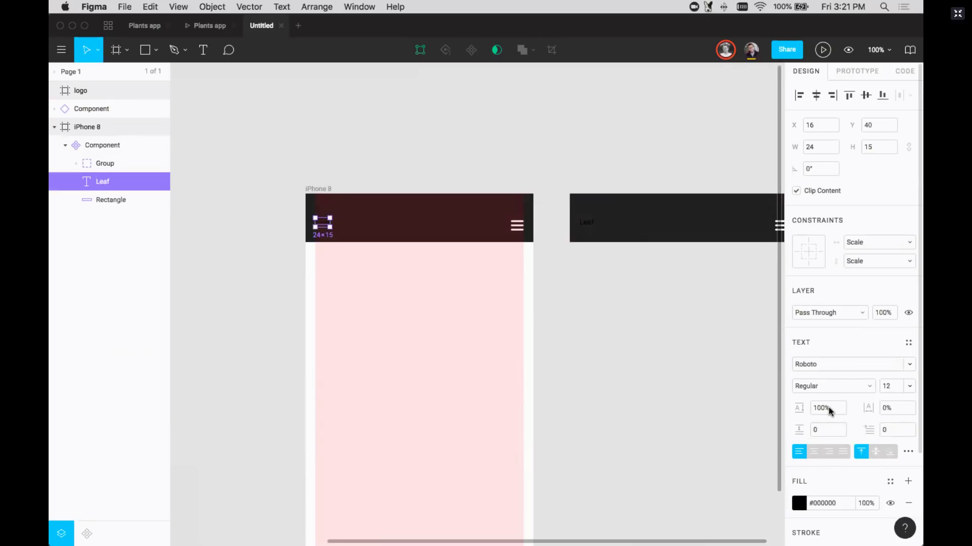
pyautogui.click(894, 392)
pyautogui.write('16')
pyautogui.press('Return')
pyautogui.click(798, 503)
pyautogui.moveTo(686, 336); pyautogui.dragTo(535, 106)
pyautogui.moveTo(331, 233)
pyautogui.mouseDown()
pyautogui.moveTo(342, 241)
pyautogui.moveTo(336, 235)
pyautogui.mouseUp()
pyautogui.click(387, 167)
pyautogui.doubleClick(520, 228)
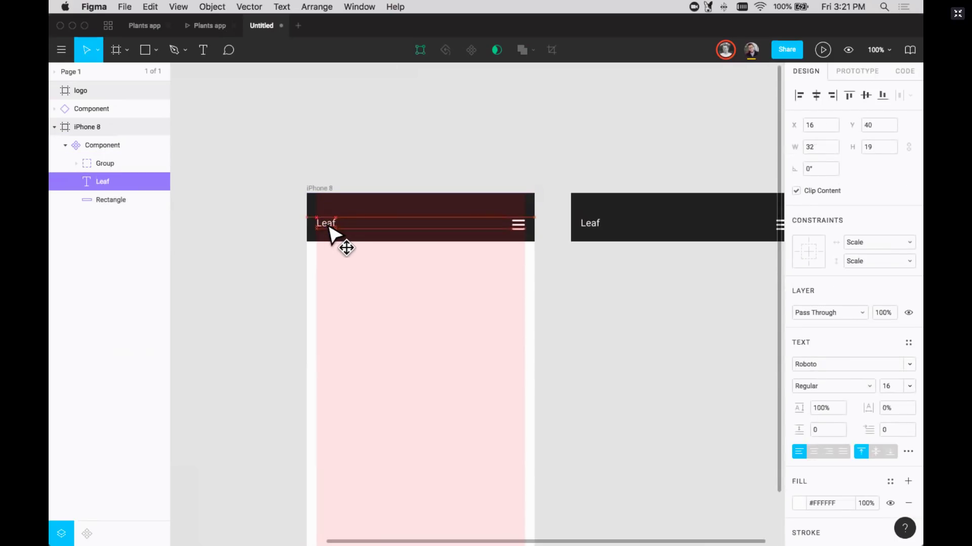
pyautogui.click(540, 185)
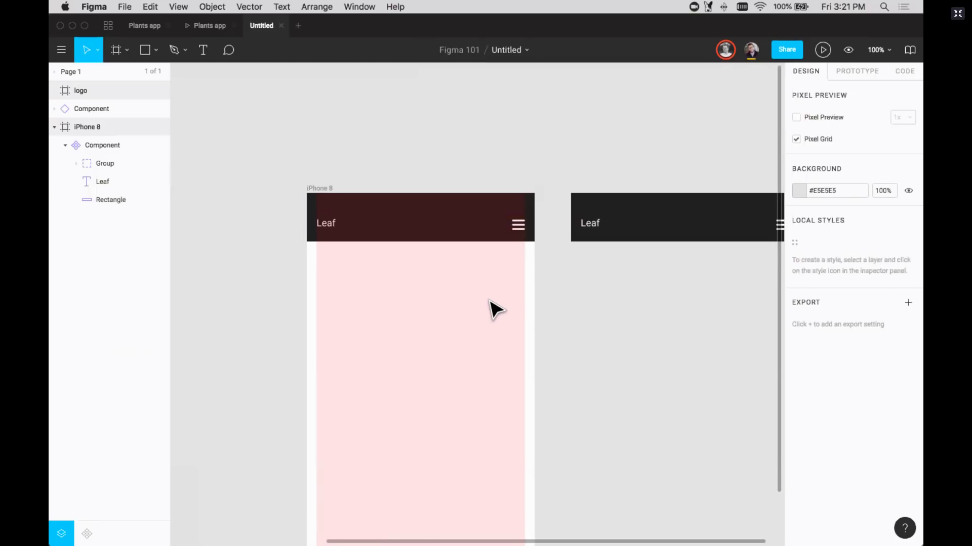
# Hide the layout grids and show them again to compare the iPhone 8 frame with and without its column
pyautogui.hscroll(2, 394, 166)
pyautogui.scroll(-1, 393, 167)
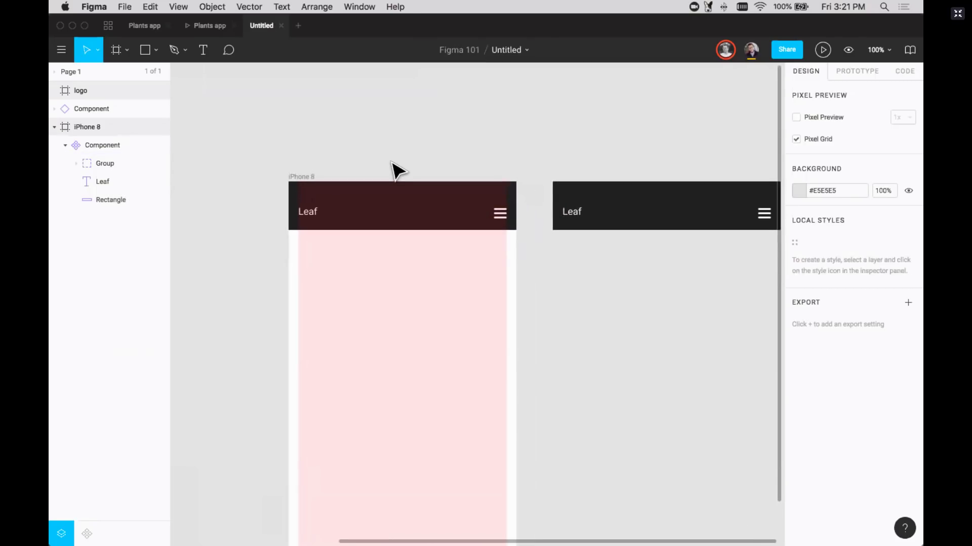
pyautogui.press('-')
pyautogui.scroll(-2, 392, 162)
pyautogui.click(403, 198)
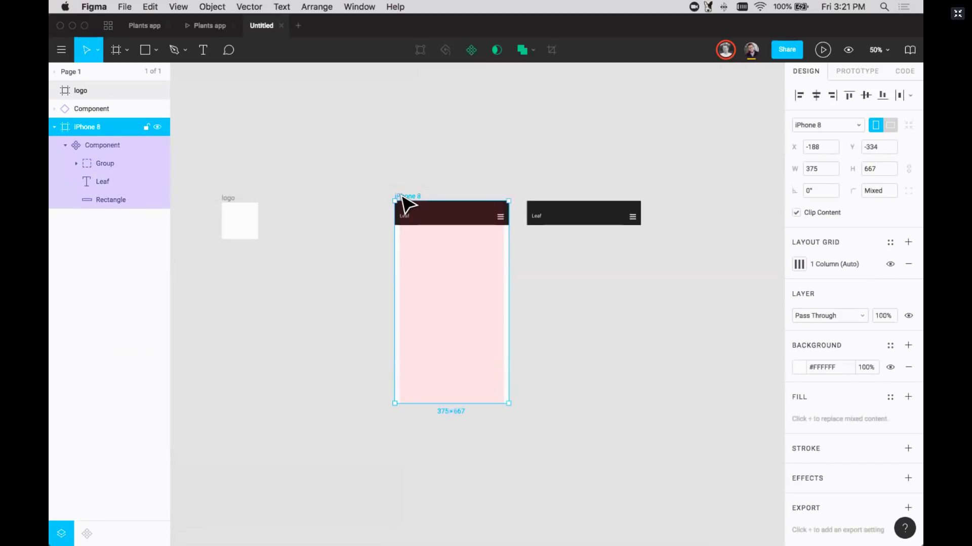
pyautogui.click(380, 177)
pyautogui.hotkey('shift', '0')
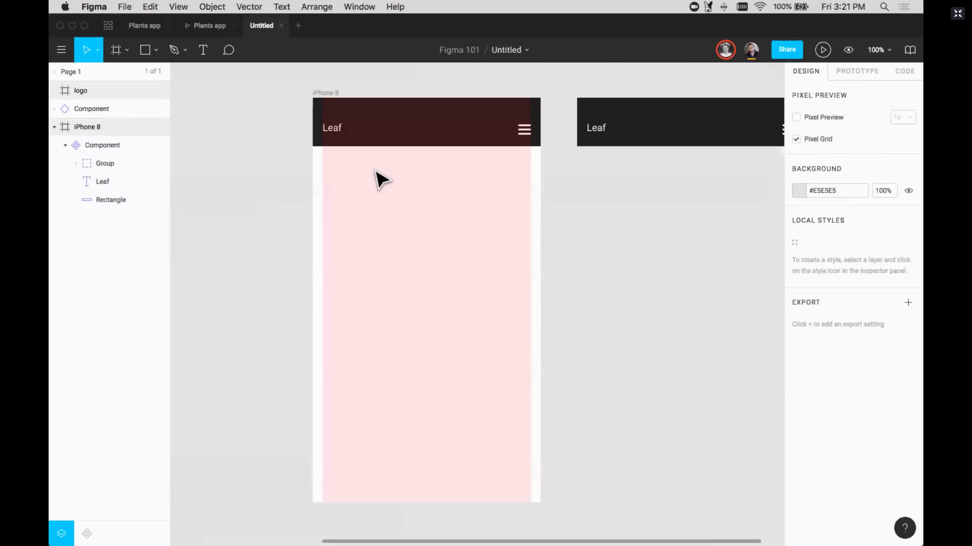
pyautogui.hotkey('ctrl', 'g')
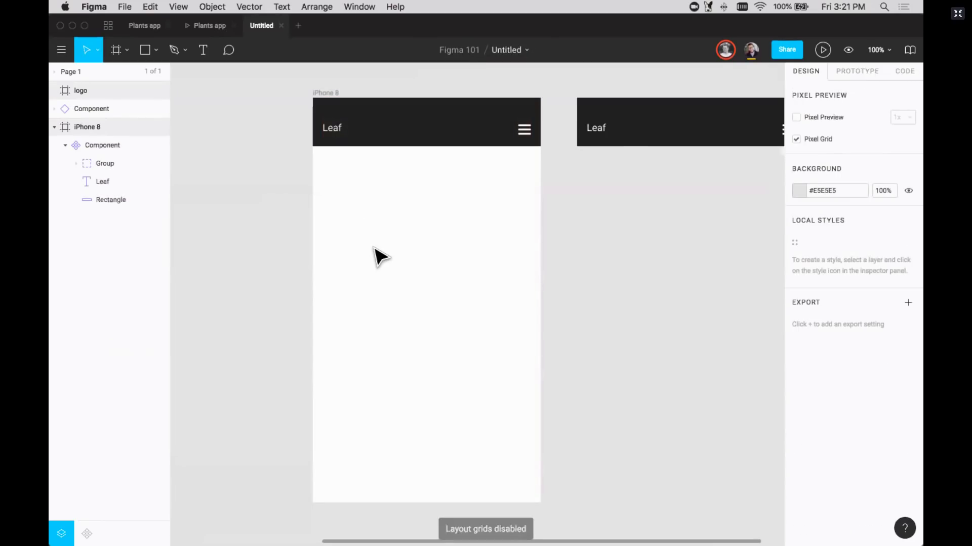
pyautogui.hotkey('ctrl', 'g')
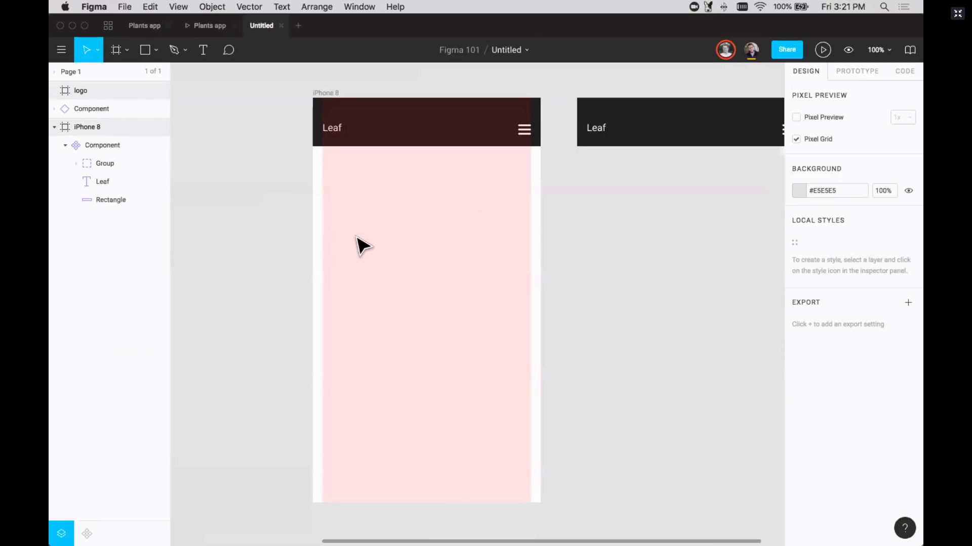
# Draw a 343 × 343 card rectangle at X 16, Y 101 below the header, spanning the column grid's width
pyautogui.press('r')
pyautogui.moveTo(337, 173)
pyautogui.mouseDown()
pyautogui.moveTo(377, 228)
pyautogui.moveTo(526, 340)
pyautogui.mouseUp()
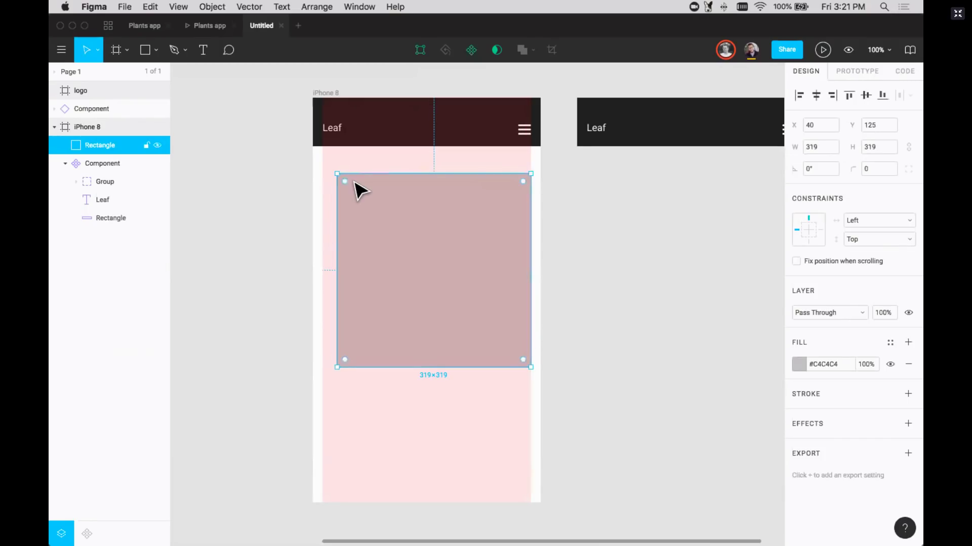
pyautogui.moveTo(337, 173); pyautogui.dragTo(322, 159)
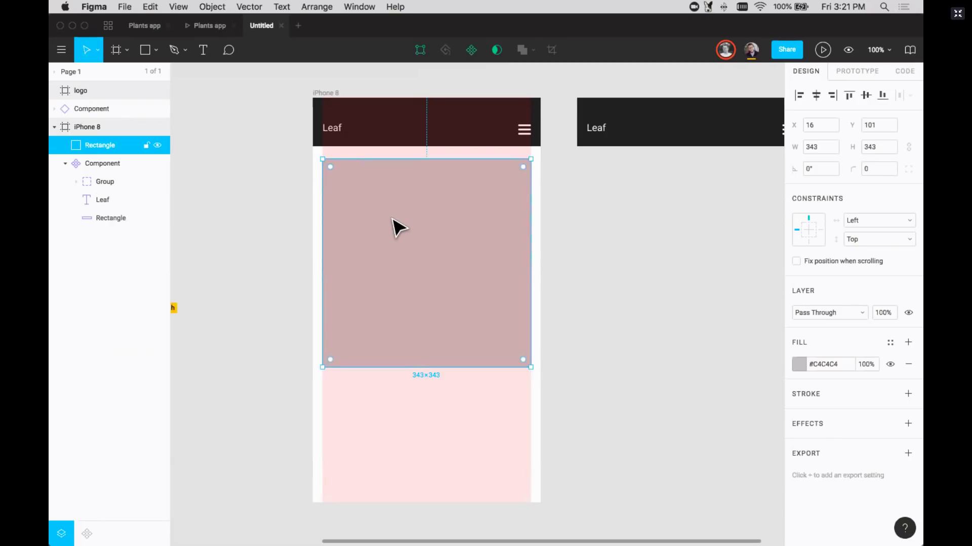
# Draw a circle about 27 px wide near the card's upper-left corner and hide the layout grids
pyautogui.press('o')
pyautogui.moveTo(349, 176); pyautogui.dragTo(363, 191)
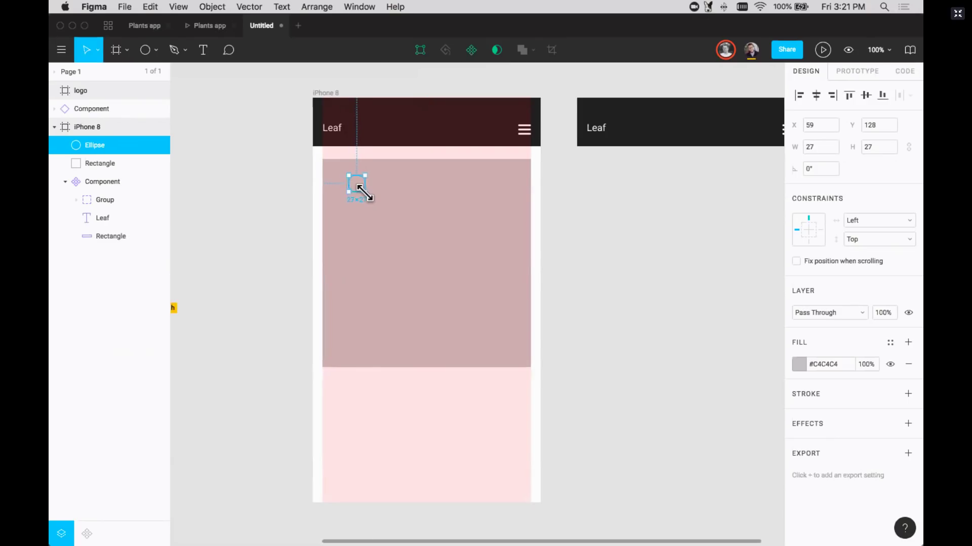
pyautogui.hotkey('ctrl', 'g')
# Fill the circle on the card with black (#000000) and move it closer to the card's upper-left corner
pyautogui.click(393, 236)
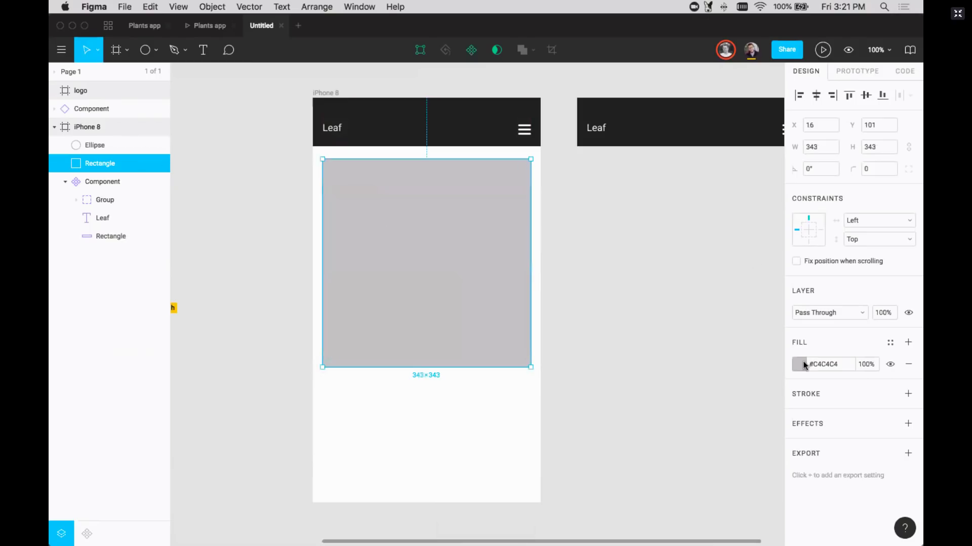
pyautogui.click(324, 93)
pyautogui.click(348, 190)
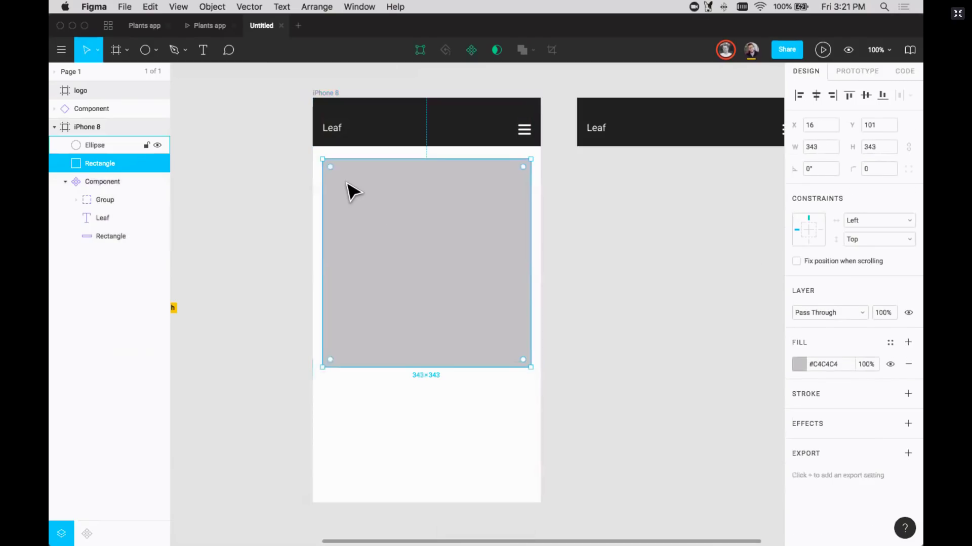
pyautogui.click(357, 189)
pyautogui.click(804, 362)
pyautogui.write('000000')
pyautogui.press('Return')
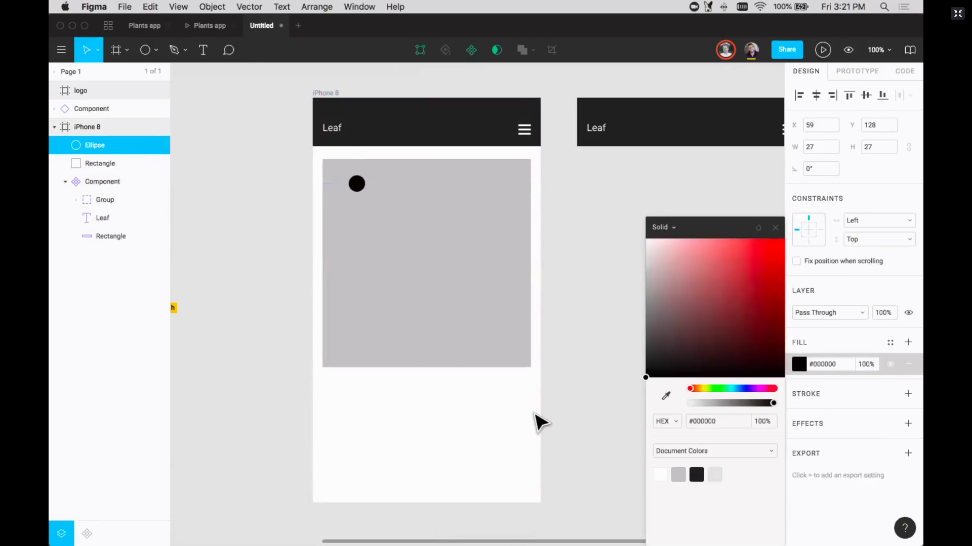
pyautogui.moveTo(357, 183); pyautogui.dragTo(343, 179)
# Add a "username" text label at font size 14 to the right of the black circle
pyautogui.press('t')
pyautogui.click(364, 187)
pyautogui.write('usernam')
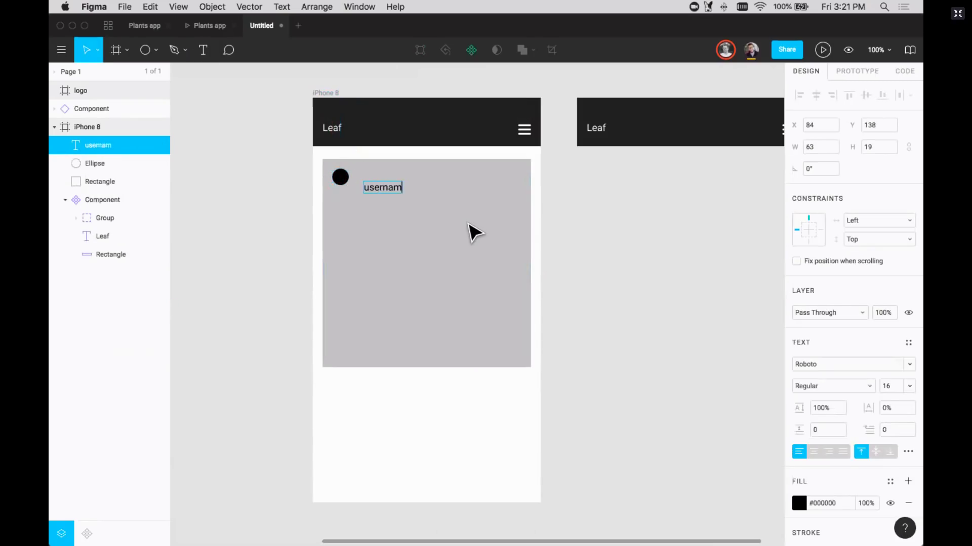
pyautogui.write('e')
pyautogui.press('Escape')
pyautogui.write('14')
pyautogui.press('Return')
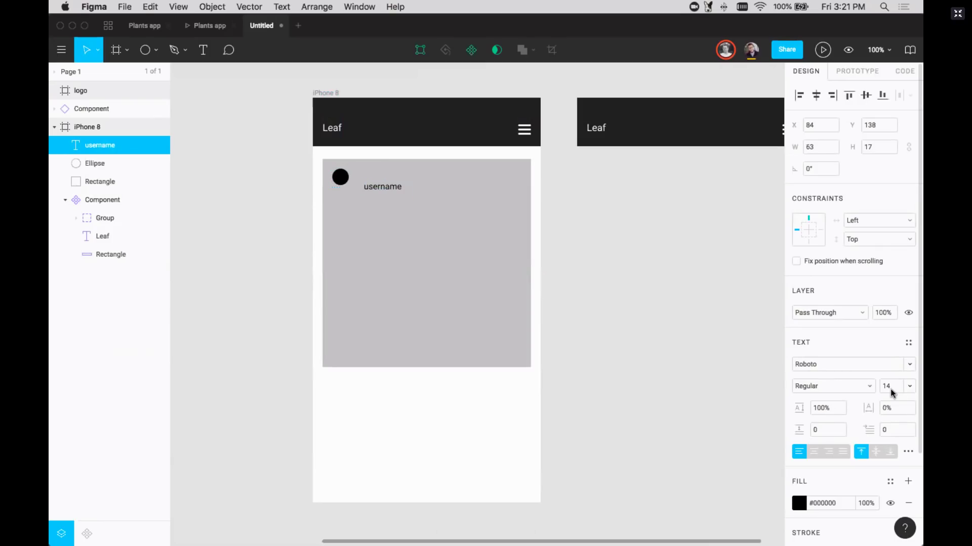
pyautogui.press('Escape')
# Draw a rectangle about 128 × 86 below the username label and fill it with #202020
pyautogui.moveTo(375, 191)
pyautogui.mouseDown()
pyautogui.moveTo(367, 183)
pyautogui.moveTo(418, 259)
pyautogui.mouseUp()
pyautogui.press('r')
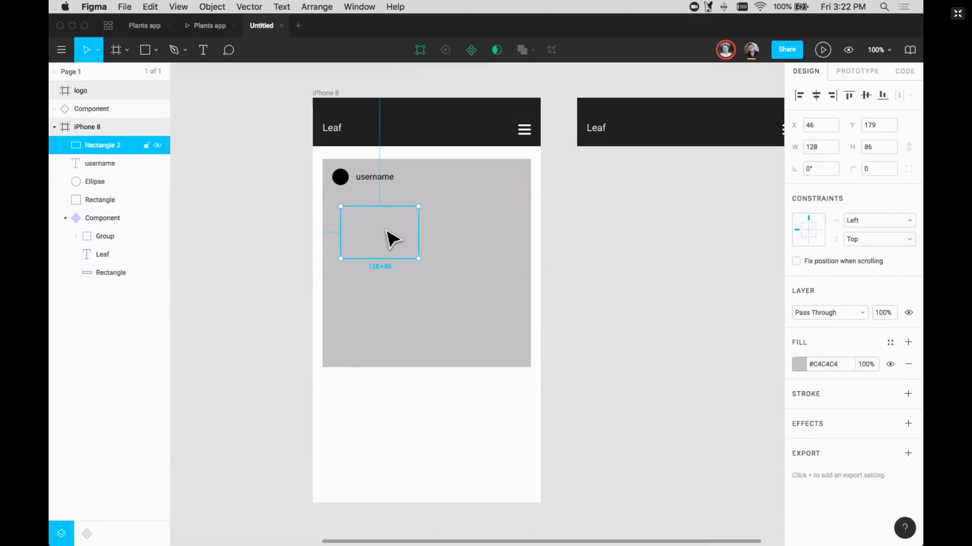
pyautogui.click(799, 365)
pyautogui.write('202020')
pyautogui.press('Return')
# Move the dark rectangle to X 32, Y 156 and enlarge it to about 314 × 171
pyautogui.moveTo(369, 228); pyautogui.dragTo(523, 214)
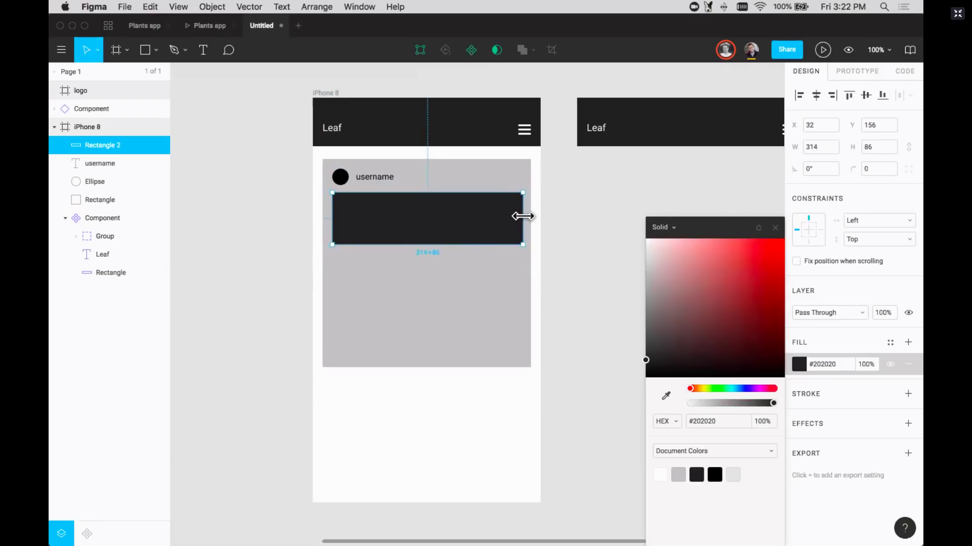
pyautogui.moveTo(444, 244); pyautogui.dragTo(441, 296)
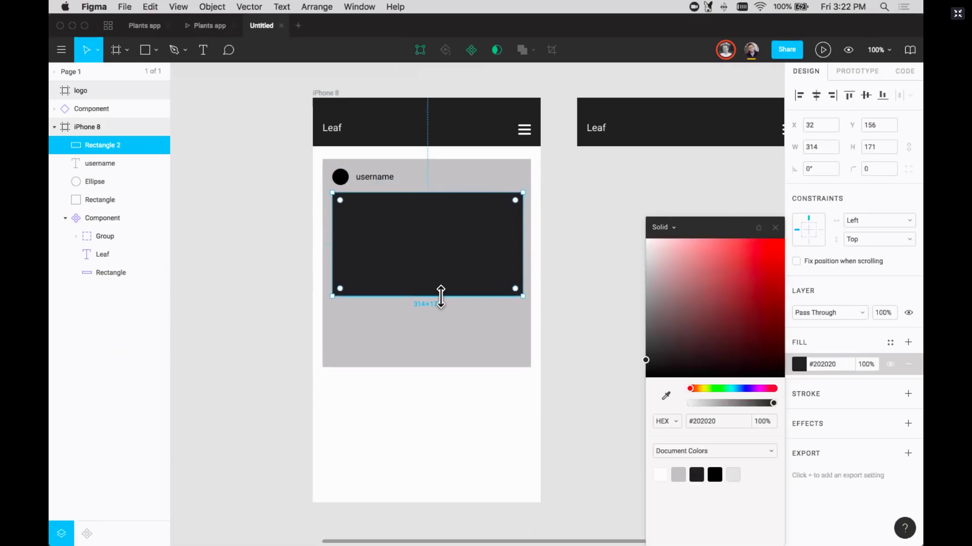
pyautogui.click(261, 168)
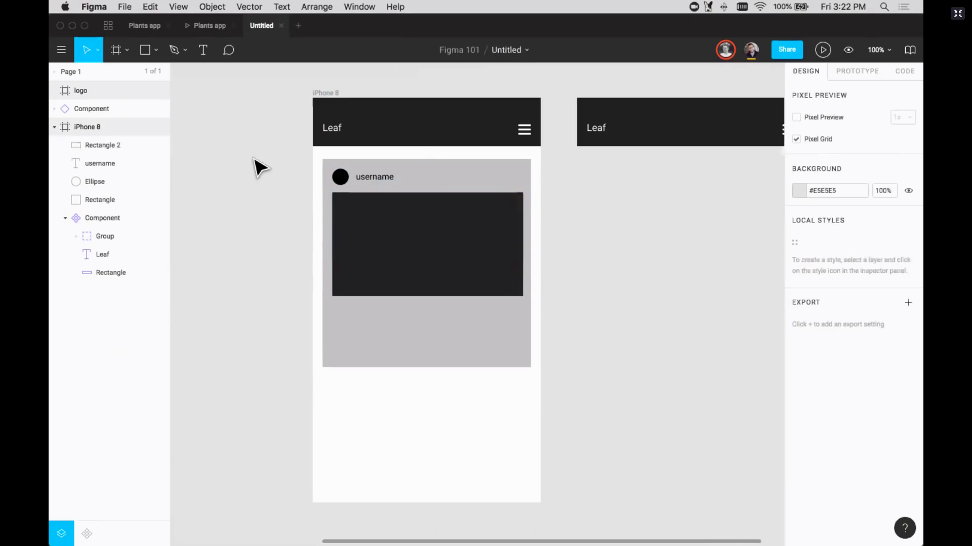
# Check the small and big nudge amounts in the preferences
pyautogui.click(62, 50)
pyautogui.moveTo(84, 237)
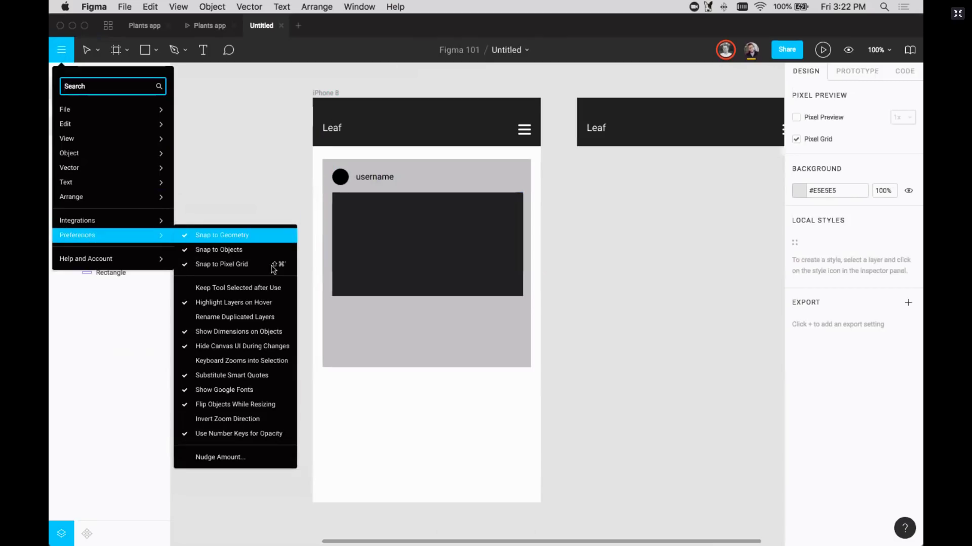
pyautogui.click(233, 458)
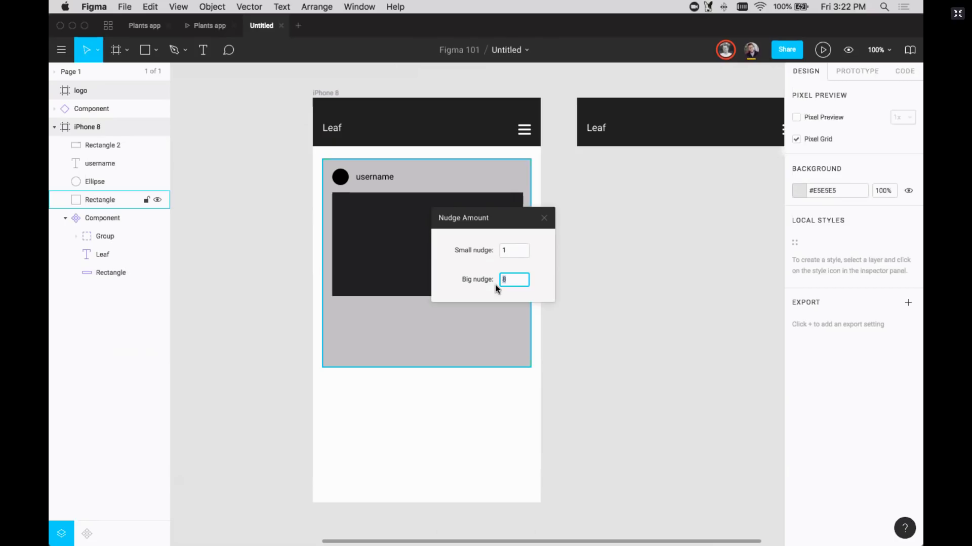
pyautogui.click(544, 218)
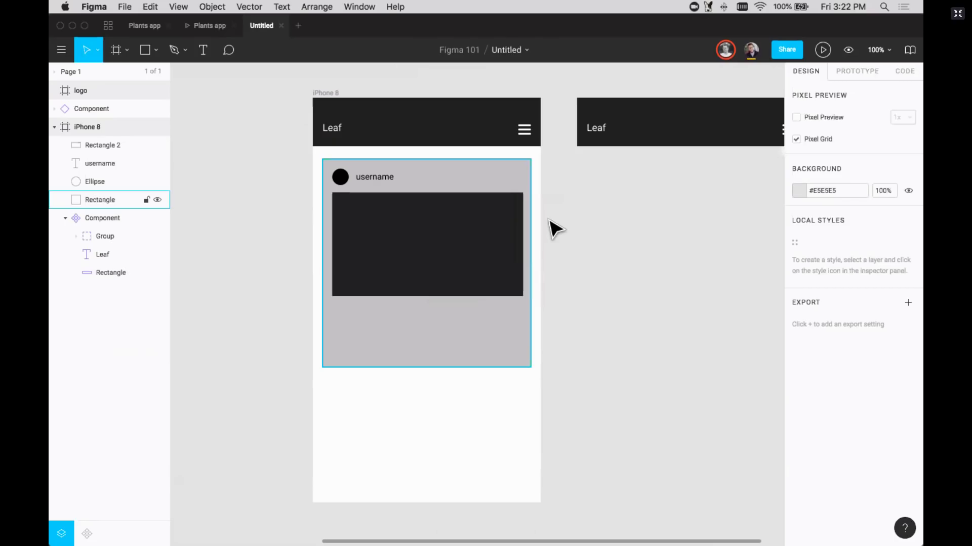
# Resize the dark rectangle to 311 × 219, leaving a 16 px margin to the card's right edge
pyautogui.click(494, 245)
pyautogui.moveTo(523, 233); pyautogui.dragTo(531, 232)
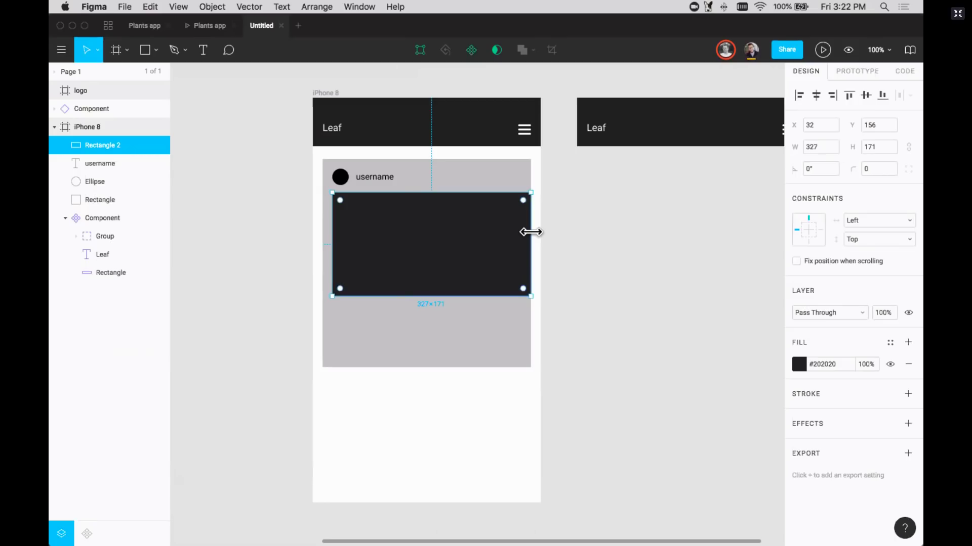
pyautogui.press('super+shift+Left')
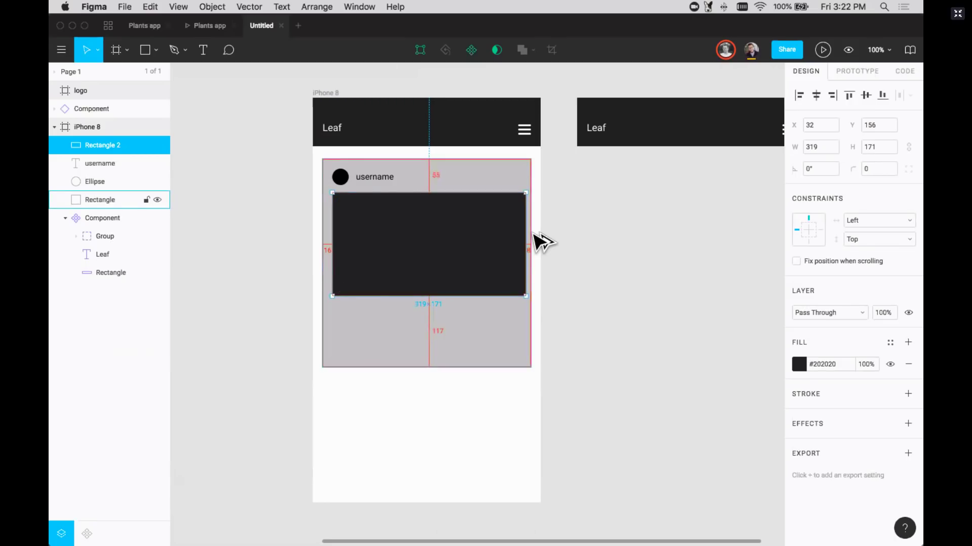
pyautogui.press('super+shift+Left')
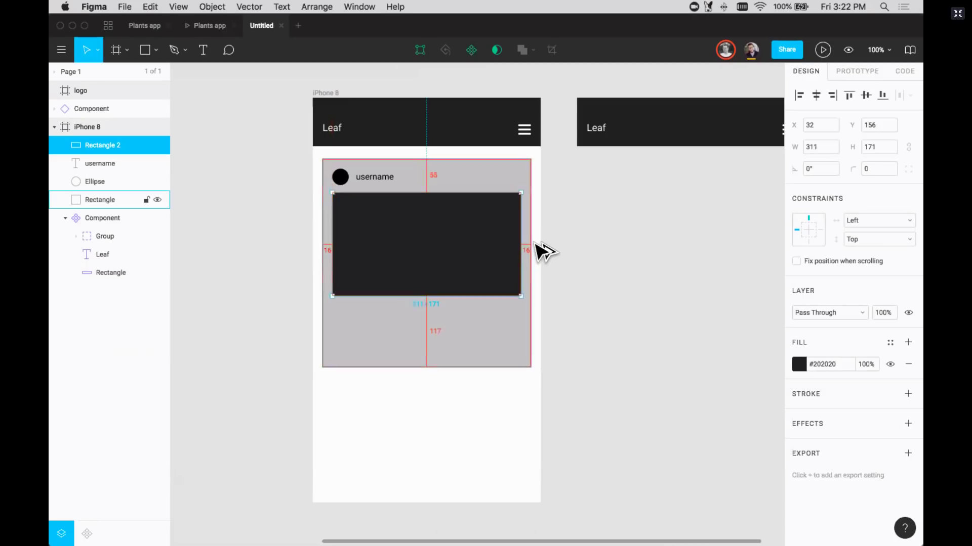
pyautogui.moveTo(479, 296); pyautogui.dragTo(479, 326)
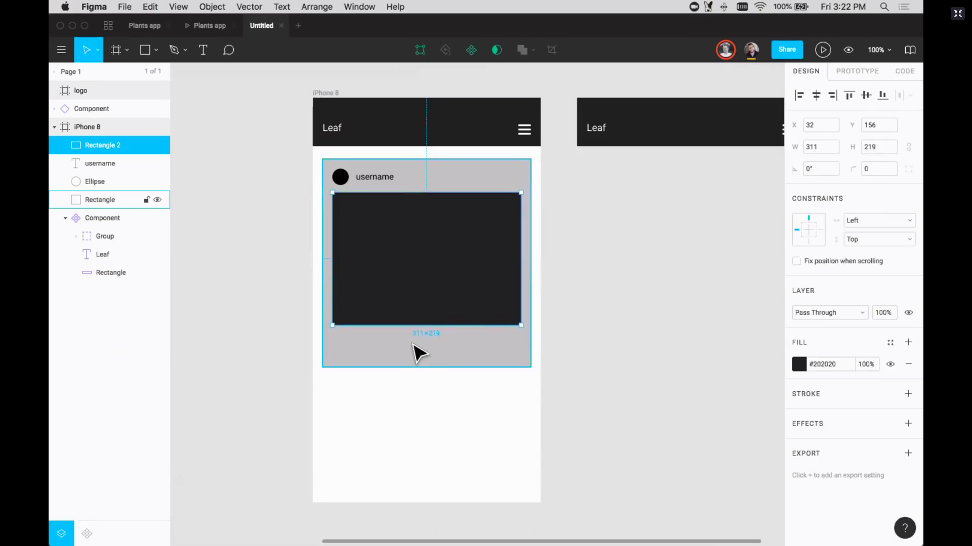
# Add a text label reading "username:" in the card's space below the dark rectangle
pyautogui.press('t')
pyautogui.click(377, 347)
pyautogui.write('usernam')
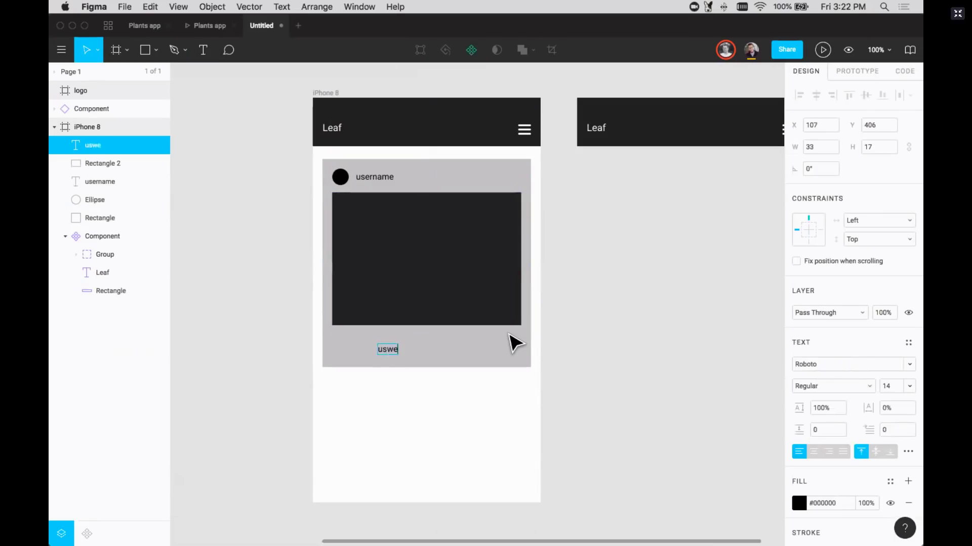
pyautogui.press('BackSpace')
pyautogui.press('BackSpace')
pyautogui.press('BackSpace')
pyautogui.press('BackSpace')
pyautogui.press('BackSpace')
pyautogui.write('ername:')
pyautogui.press('super+a')
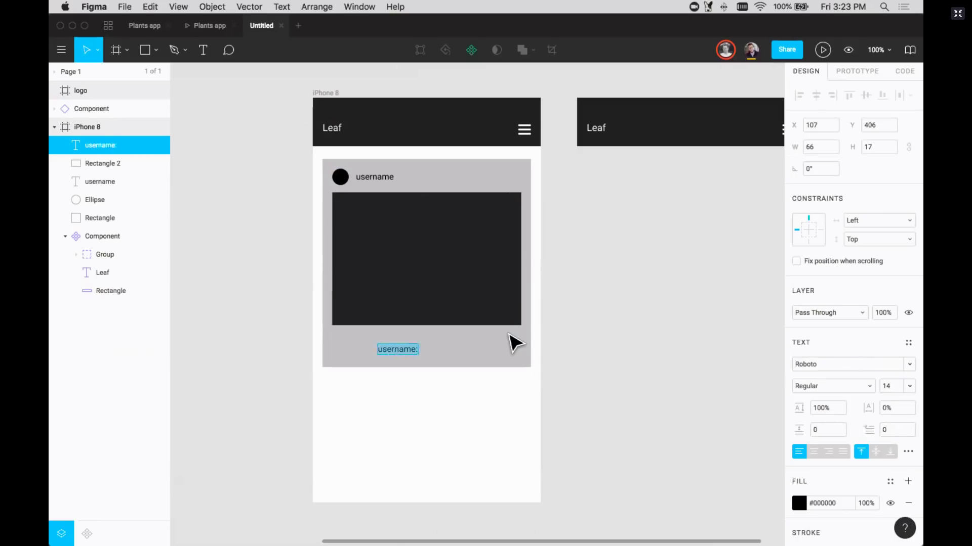
# Replace the lower label's text with "Photo description" and reposition it below the dark rectangle
pyautogui.write('Photo descri')
pyautogui.write('ptoin')
pyautogui.press('BackSpace')
pyautogui.press('BackSpace')
pyautogui.press('BackSpace')
pyautogui.press('BackSpace')
pyautogui.press('BackSpace')
pyautogui.write('ption')
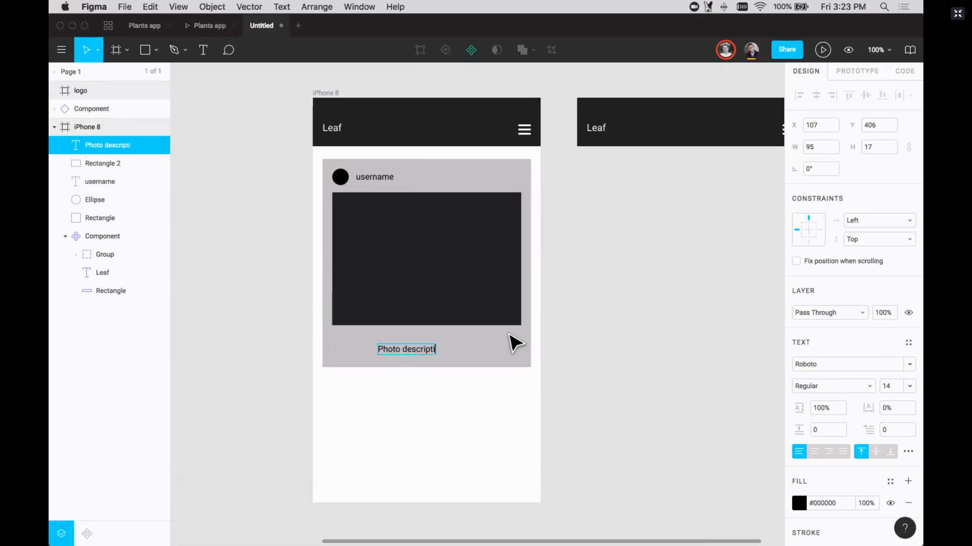
pyautogui.press('Escape')
pyautogui.moveTo(415, 350); pyautogui.dragTo(522, 337)
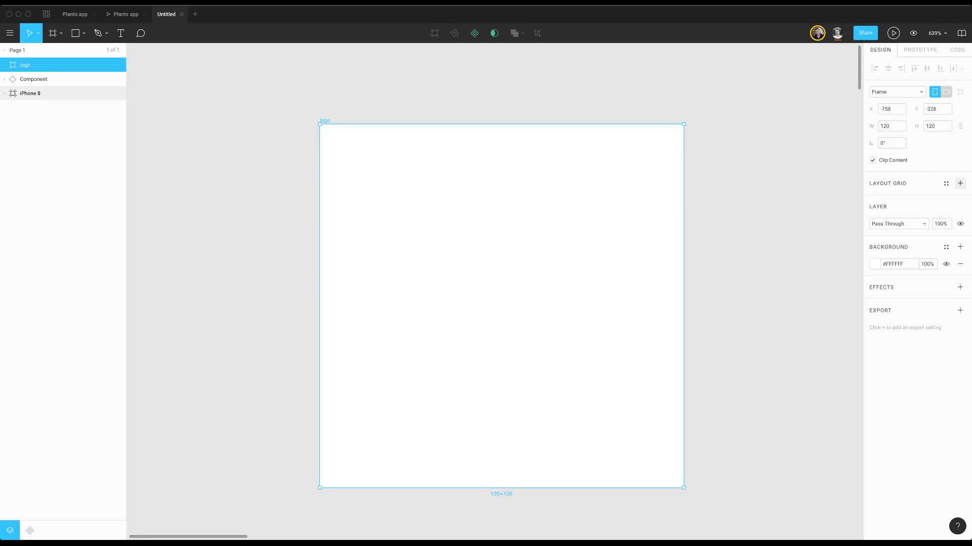
# Add a uniform layout grid with a size of 1 to the logo frame
pyautogui.click(960, 183)
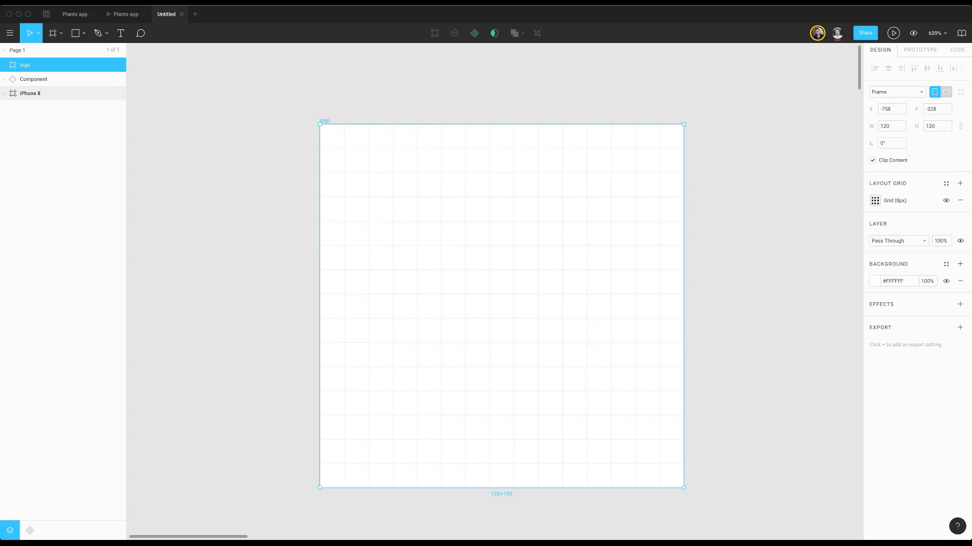
pyautogui.click(875, 200)
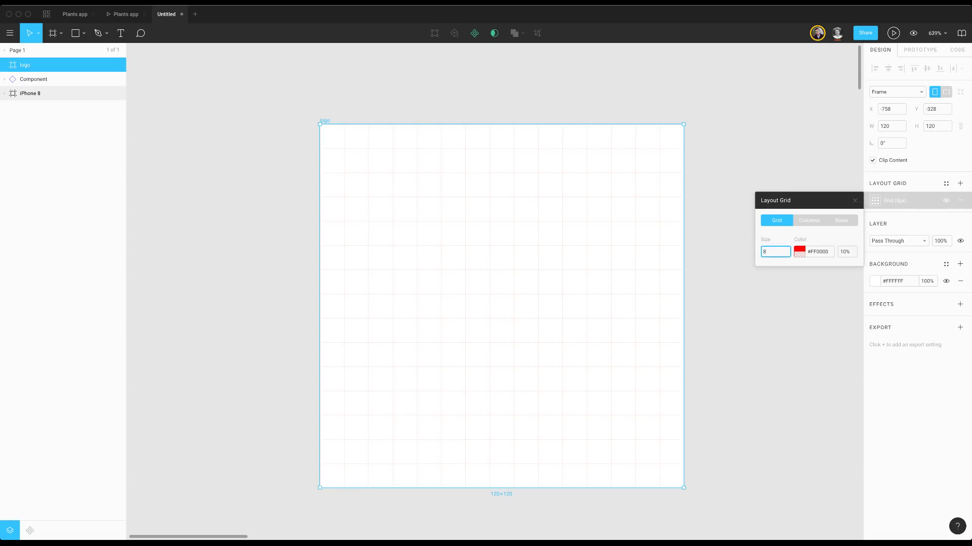
pyautogui.write('1')
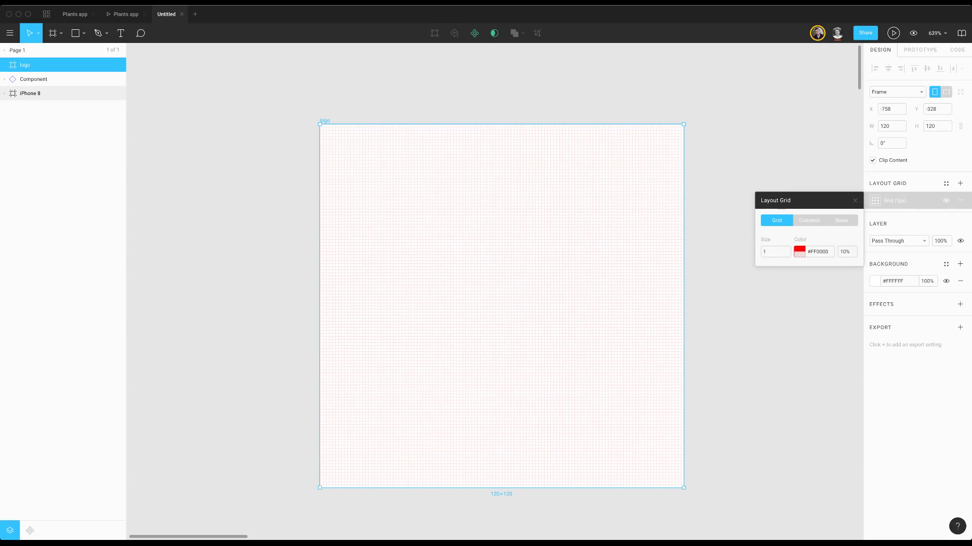
pyautogui.press('Escape')
pyautogui.press('Escape')
pyautogui.scroll(3, 556, 304)
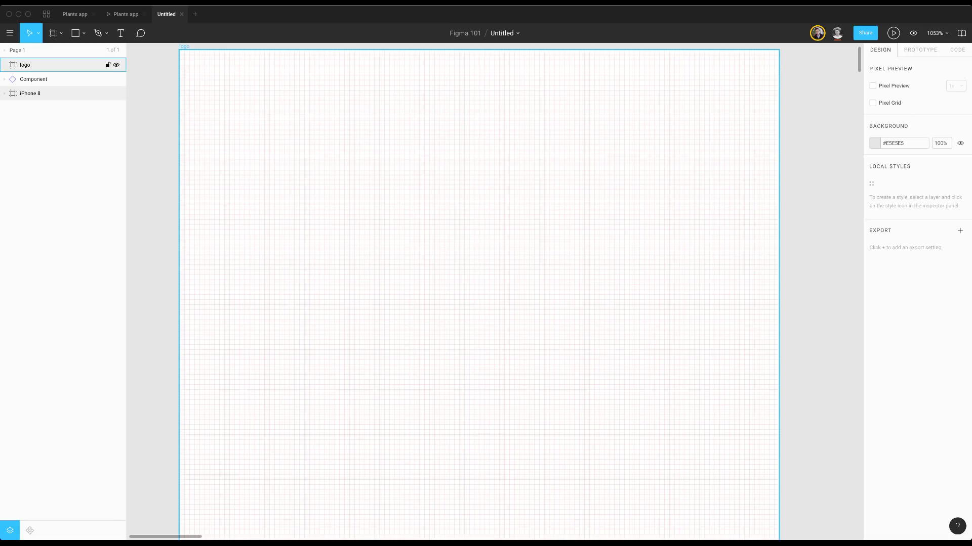
pyautogui.scroll(-3, 479, 294)
pyautogui.scroll(-2, 506, 283)
pyautogui.scroll(2, 506, 283)
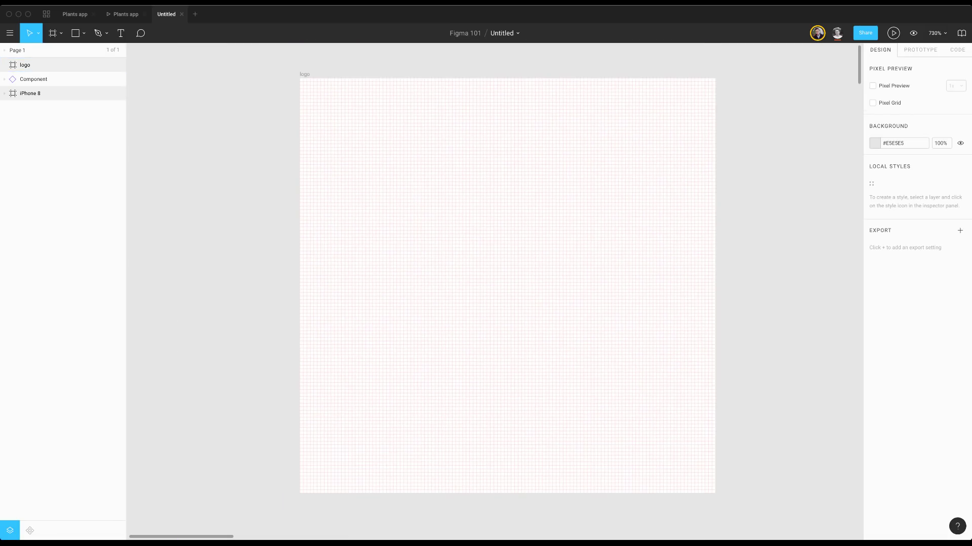
# Draw an arrow with the Pen tool on the empty canvas beside the logo frame, using a horizontal shaft and two diagonal head strokes
pyautogui.click(506, 283)
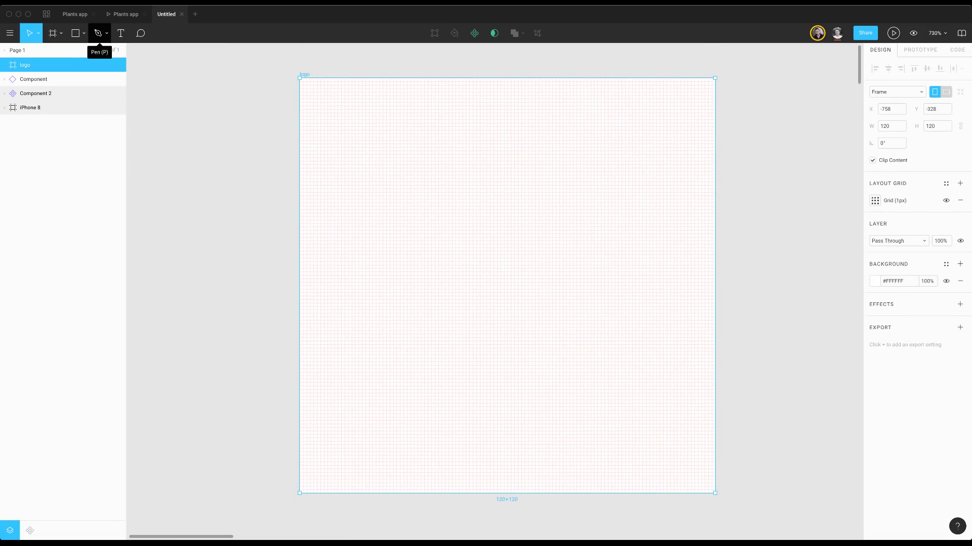
pyautogui.click(99, 34)
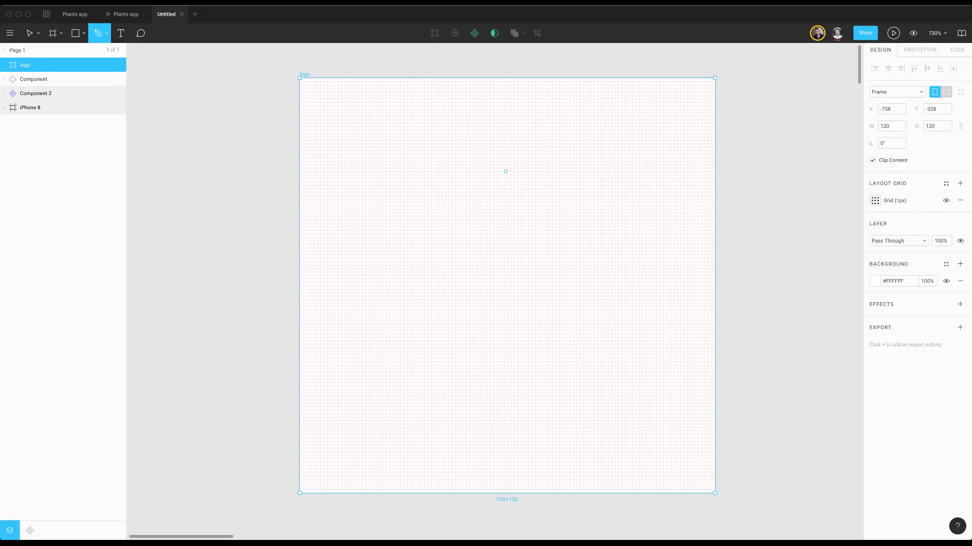
pyautogui.hscroll(-10, 391, 216)
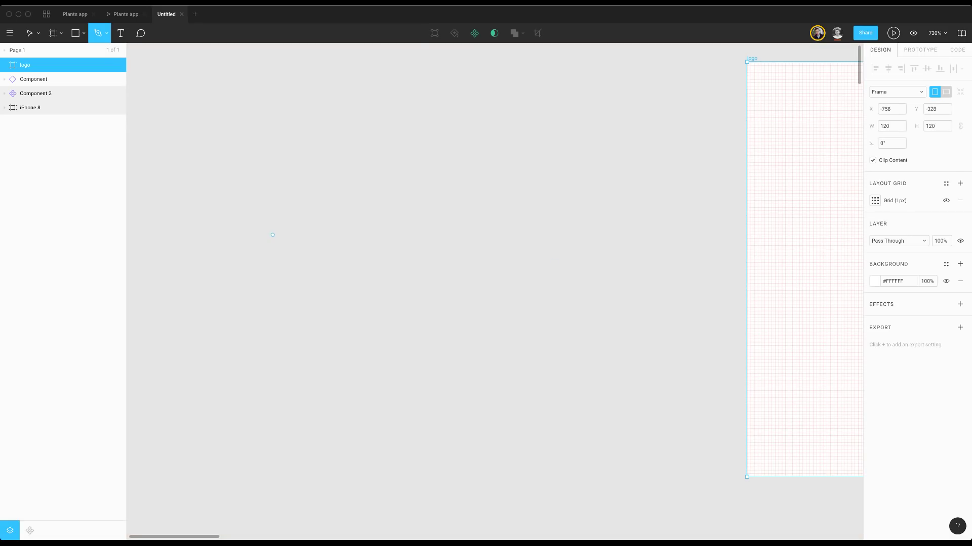
pyautogui.click(354, 309)
pyautogui.click(519, 309)
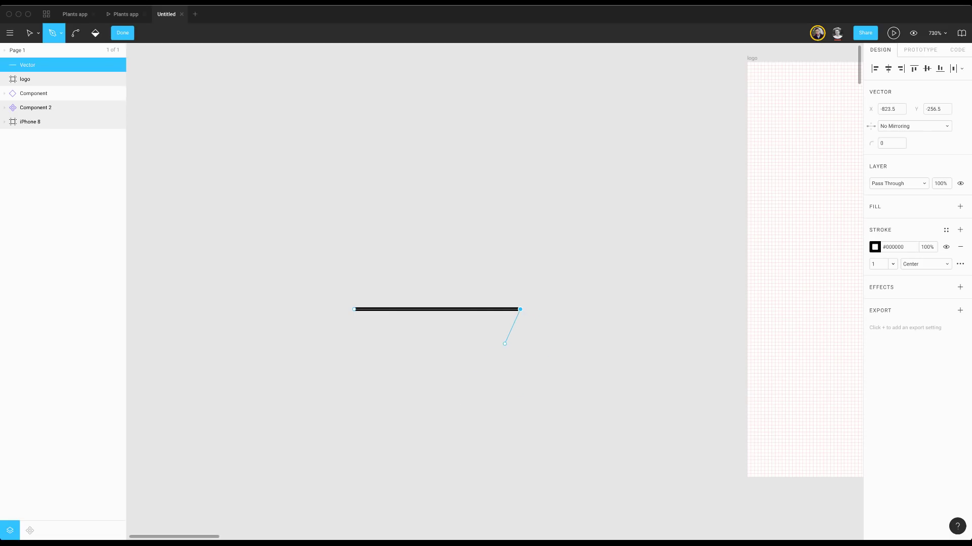
pyautogui.moveTo(482, 347)
pyautogui.mouseDown()
pyautogui.moveTo(428, 365)
pyautogui.moveTo(456, 315)
pyautogui.moveTo(475, 350)
pyautogui.moveTo(478, 335)
pyautogui.moveTo(481, 342)
pyautogui.mouseUp()
pyautogui.press('Escape')
pyautogui.click(520, 309)
pyautogui.click(481, 271)
pyautogui.press('Escape')
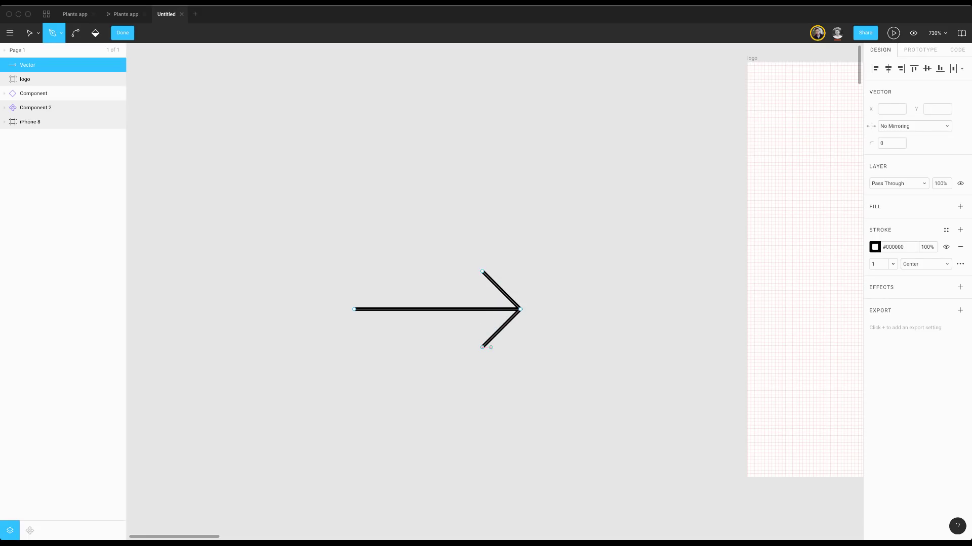
# Draw a closed square beside the arrowhead as part of the same vector
pyautogui.hscroll(3, 506, 280)
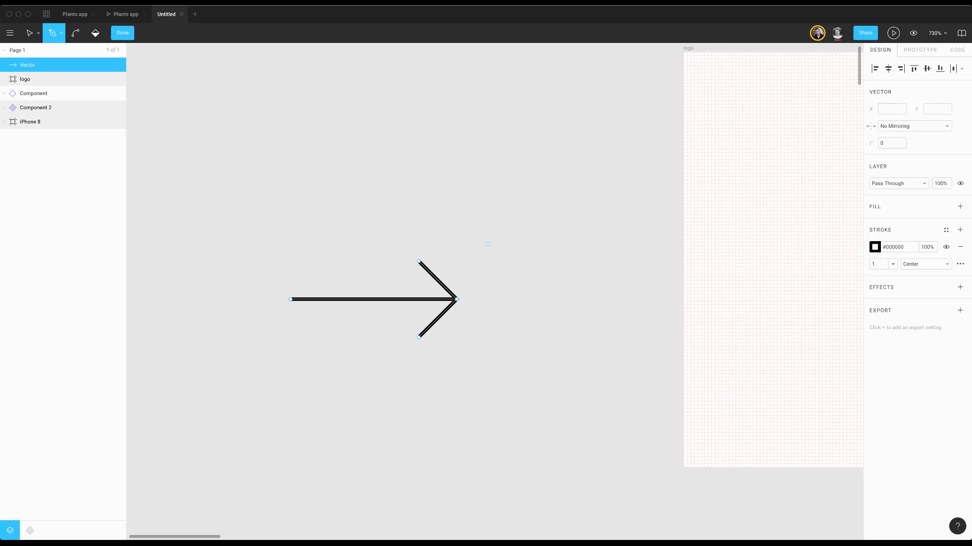
pyautogui.click(487, 242)
pyautogui.click(488, 329)
pyautogui.click(573, 329)
pyautogui.click(572, 243)
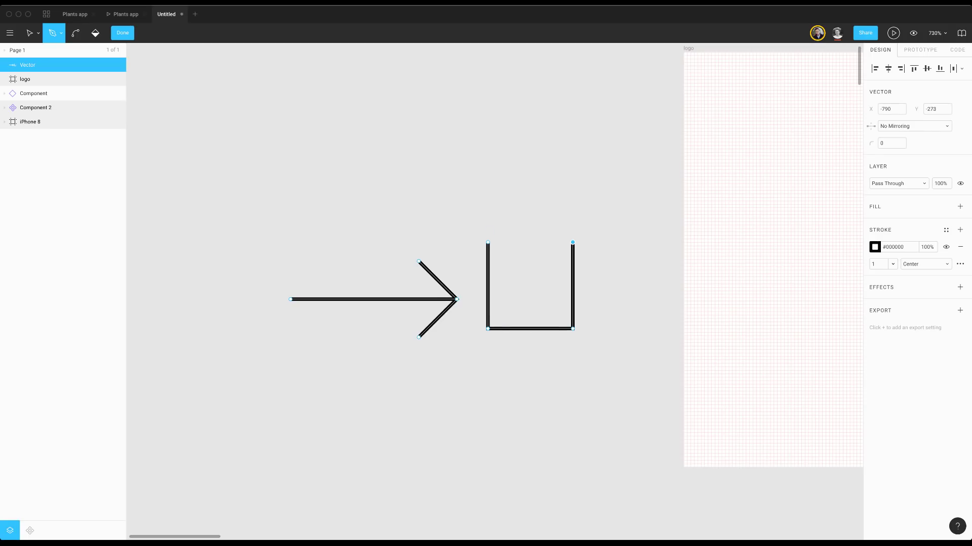
pyautogui.click(488, 243)
# Add both diagonals between the square's opposite corners so they cross in the middle
pyautogui.click(488, 243)
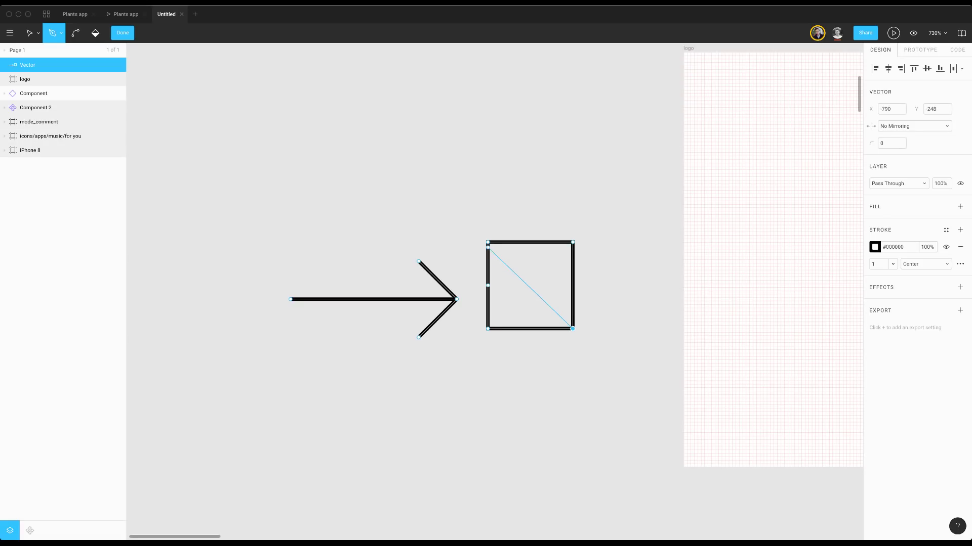
pyautogui.click(572, 329)
pyautogui.press('Escape')
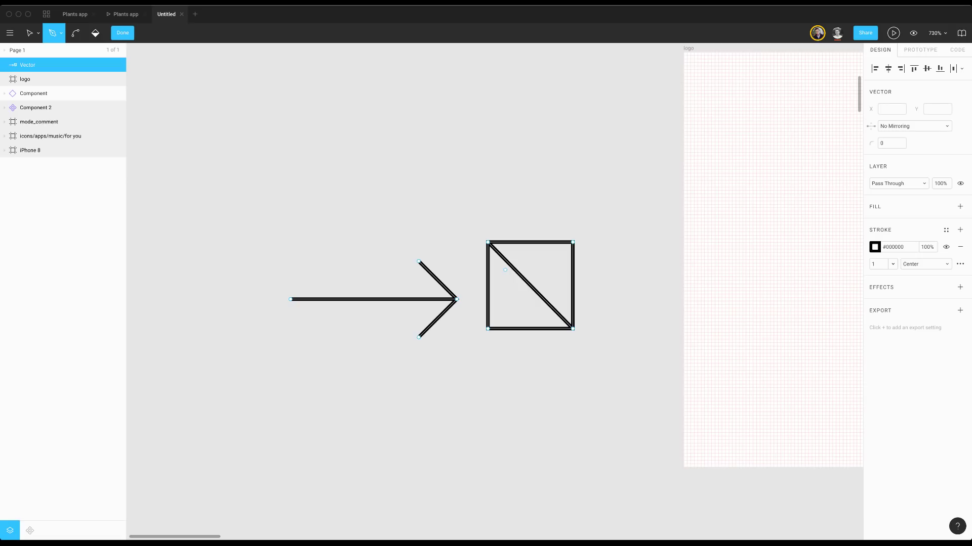
pyautogui.click(488, 329)
pyautogui.click(572, 243)
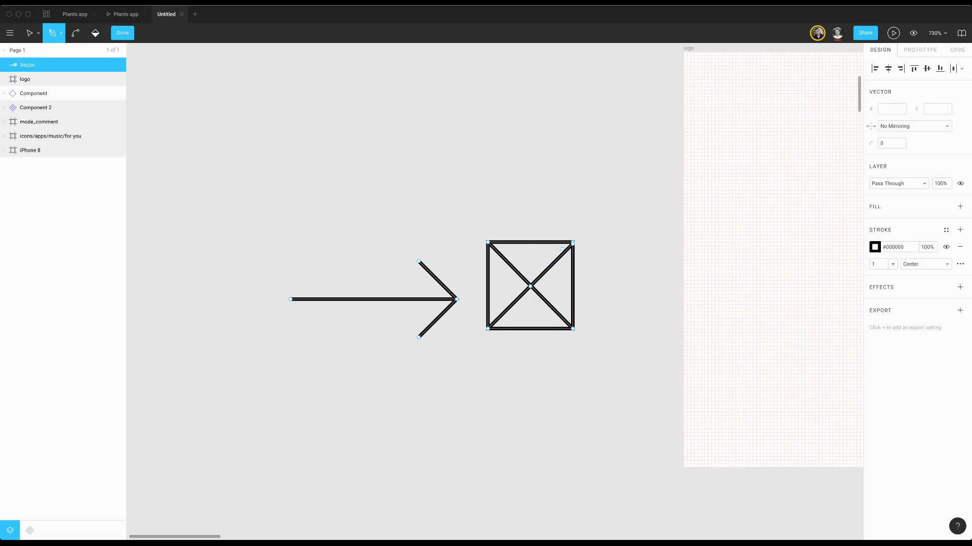
pyautogui.press('super+z')
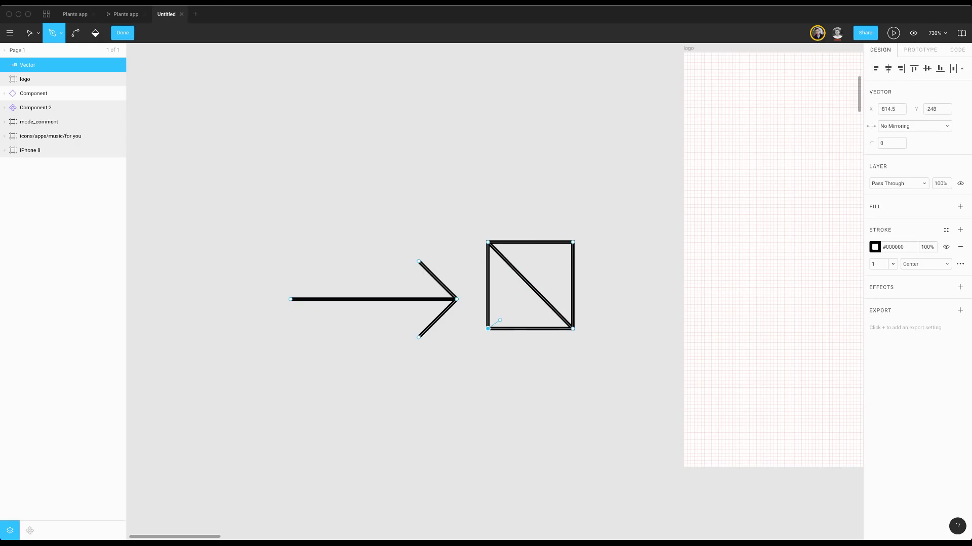
pyautogui.click(572, 243)
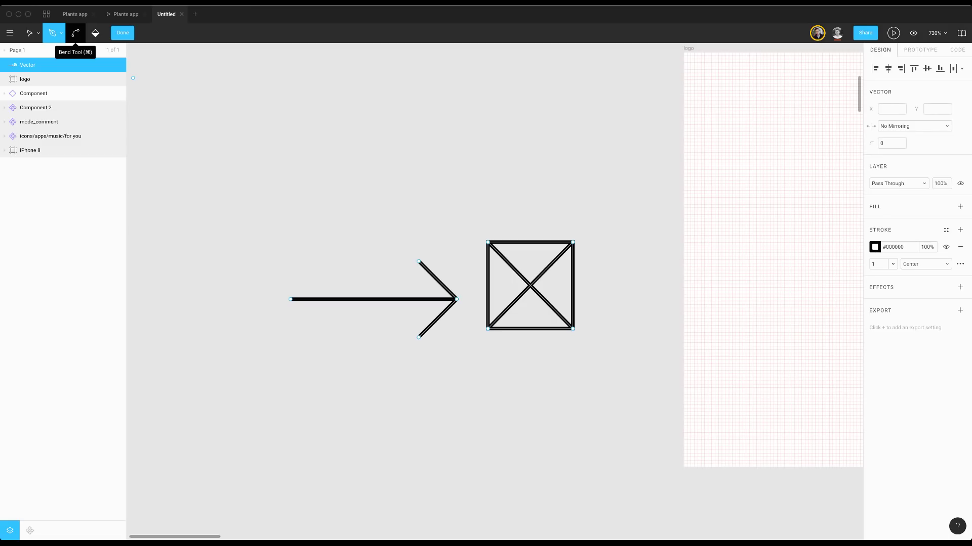
# Draw a horizontal line above the arrow and add an anchor point at its middle
pyautogui.click(297, 187)
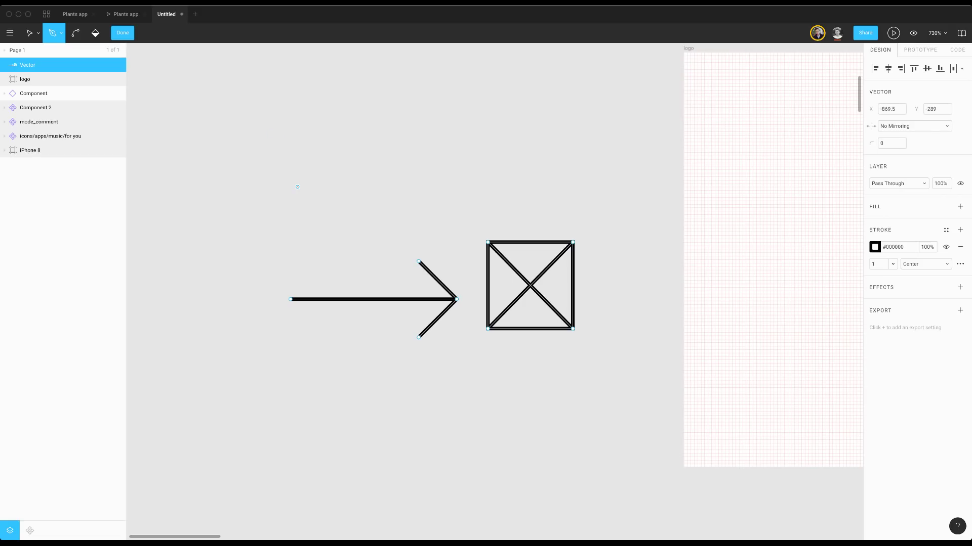
pyautogui.click(474, 187)
pyautogui.press('Escape')
pyautogui.click(385, 186)
# Give the line's middle point curve handles and raise it to bend the line into a symmetrical arch
pyautogui.press('super')
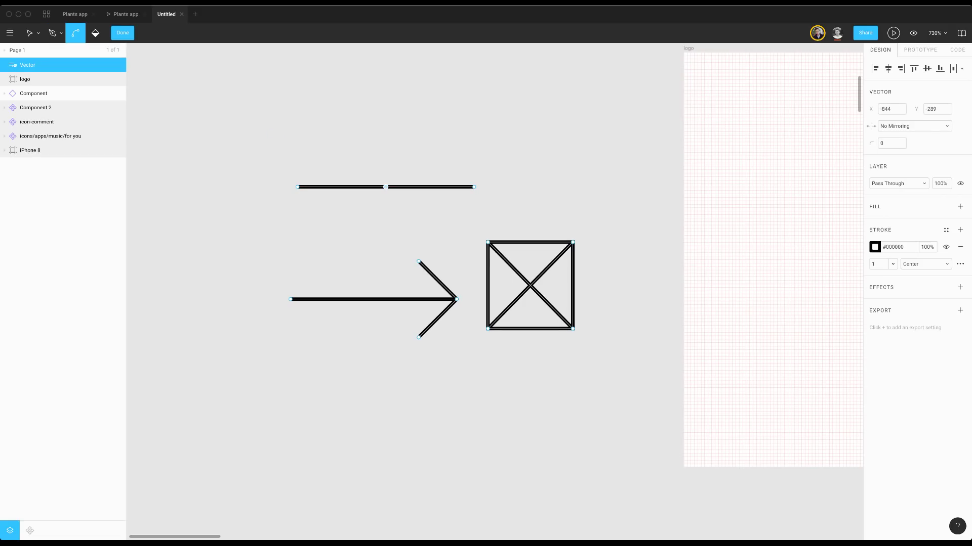
pyautogui.keyDown('super'); pyautogui.click(386, 186); pyautogui.keyUp('super')
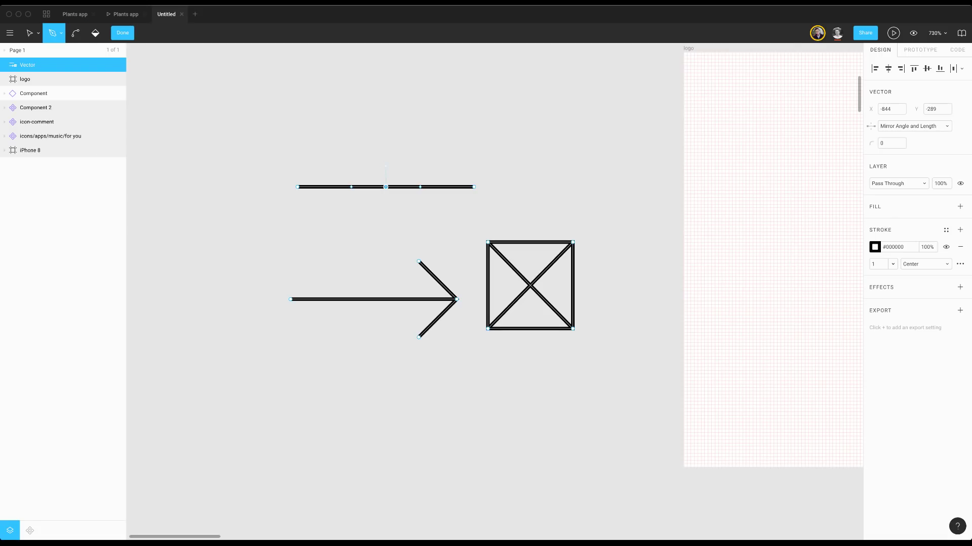
pyautogui.press('v')
pyautogui.moveTo(386, 186); pyautogui.dragTo(329, 152)
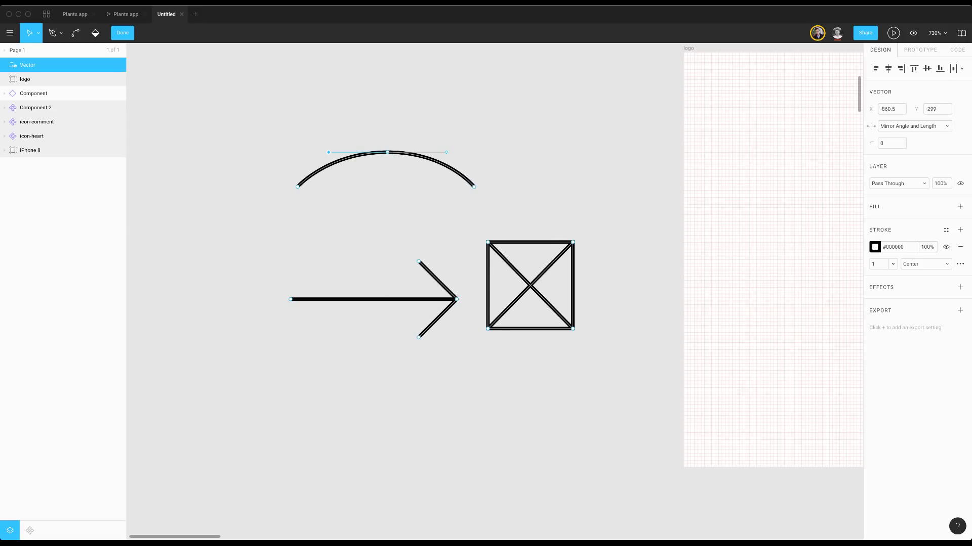
# Switch the arch's middle point to Mirror Angle and shorten its left handle
pyautogui.click(914, 126)
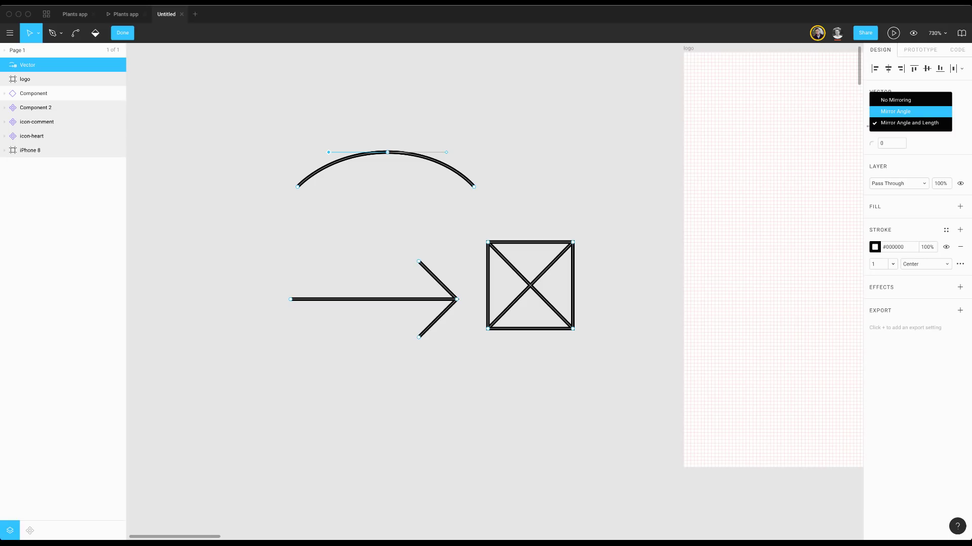
pyautogui.click(895, 112)
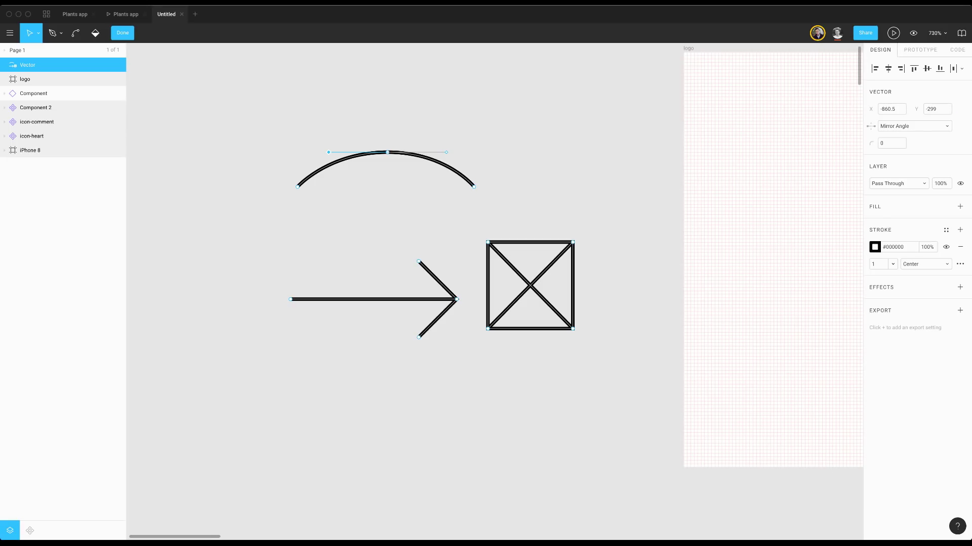
pyautogui.moveTo(328, 152)
pyautogui.mouseDown()
pyautogui.moveTo(429, 114)
pyautogui.moveTo(315, 98)
pyautogui.moveTo(429, 114)
pyautogui.moveTo(329, 154)
pyautogui.moveTo(349, 152)
pyautogui.moveTo(364, 132)
pyautogui.moveTo(350, 154)
pyautogui.moveTo(326, 148)
pyautogui.moveTo(337, 152)
pyautogui.mouseUp()
# Set the arch's middle point to No Mirroring and reposition its two handles independently, bending the left half downward
pyautogui.click(914, 126)
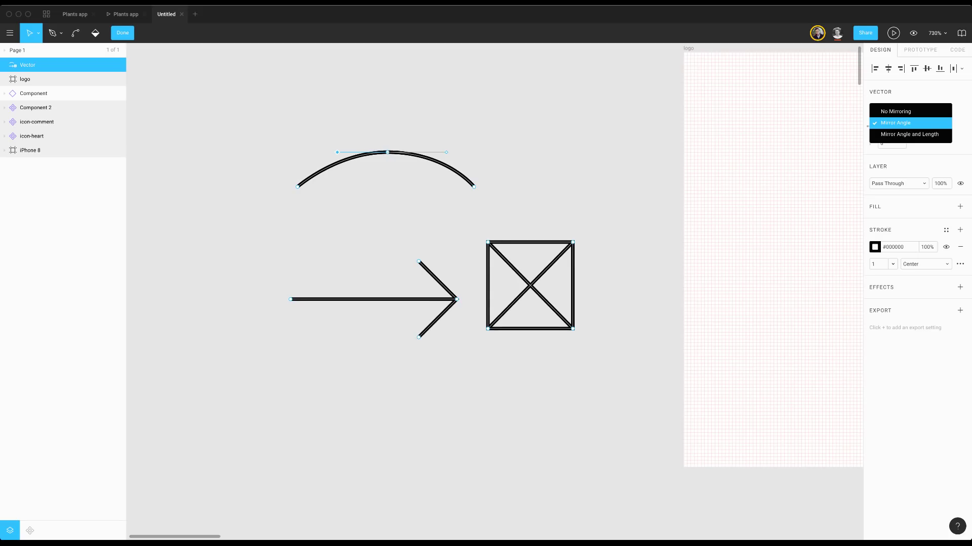
pyautogui.click(895, 109)
pyautogui.moveTo(337, 152); pyautogui.dragTo(378, 206)
pyautogui.moveTo(447, 152)
pyautogui.mouseDown()
pyautogui.moveTo(457, 105)
pyautogui.moveTo(456, 151)
pyautogui.moveTo(453, 143)
pyautogui.mouseUp()
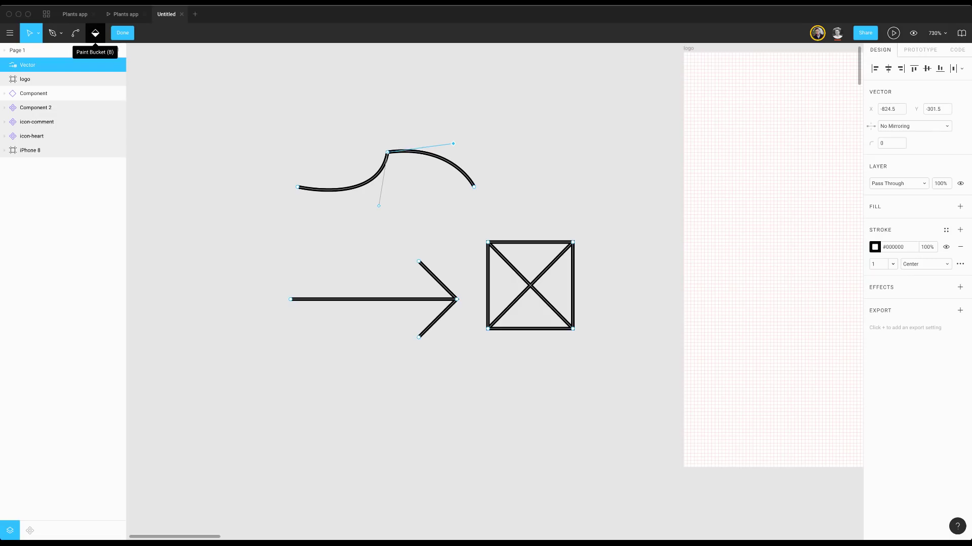
pyautogui.press('Escape')
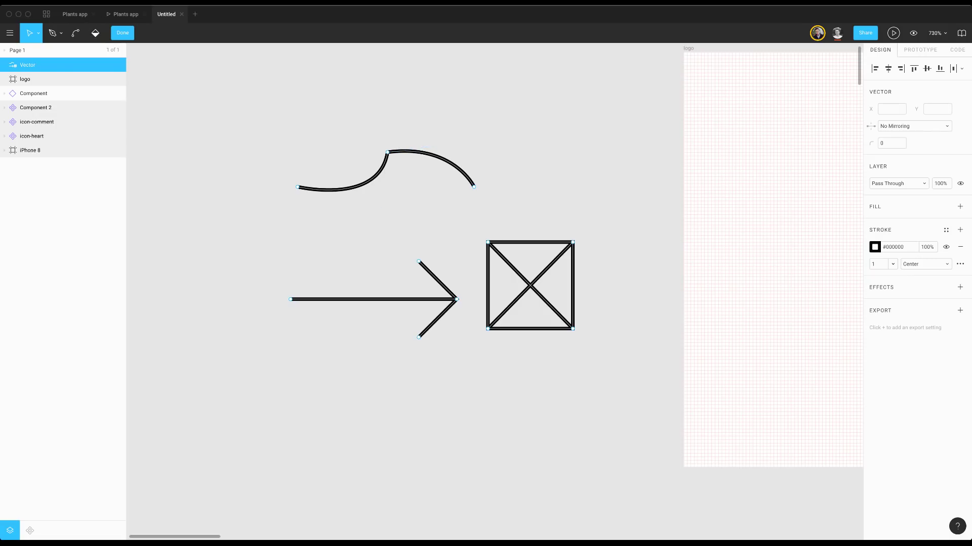
# Fill the left and right triangles of the crossed square with the Paint Bucket
pyautogui.click(95, 33)
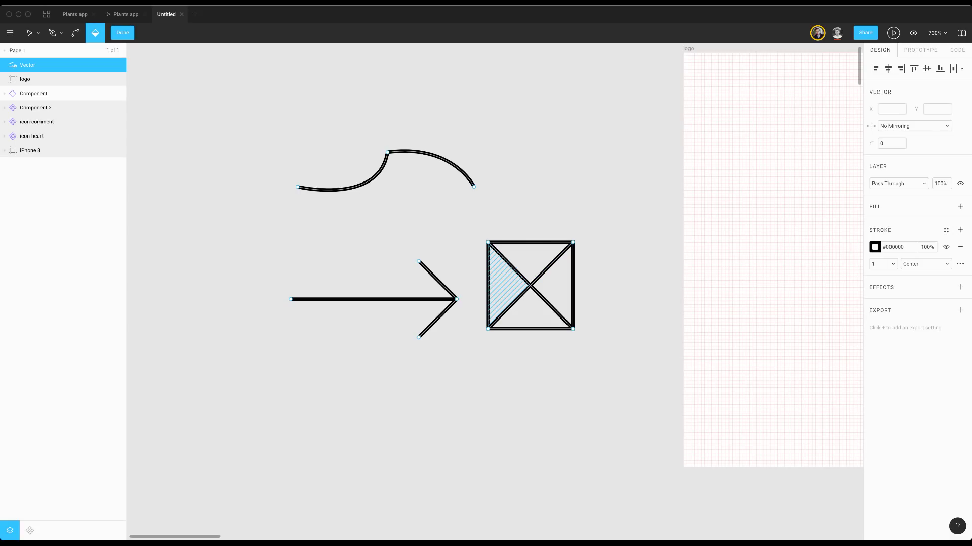
pyautogui.click(503, 286)
pyautogui.click(557, 286)
pyautogui.click(557, 286)
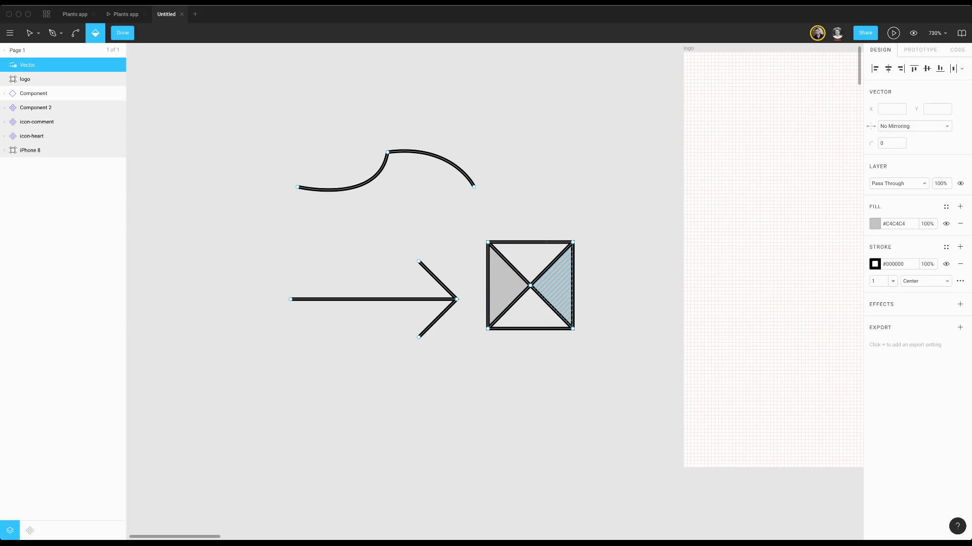
pyautogui.click(557, 286)
# Select all the practice shapes beside the logo frame and delete them
pyautogui.press('v')
pyautogui.moveTo(255, 112)
pyautogui.mouseDown()
pyautogui.moveTo(560, 431)
pyautogui.moveTo(386, 217)
pyautogui.moveTo(223, 76)
pyautogui.mouseUp()
pyautogui.press('Delete')
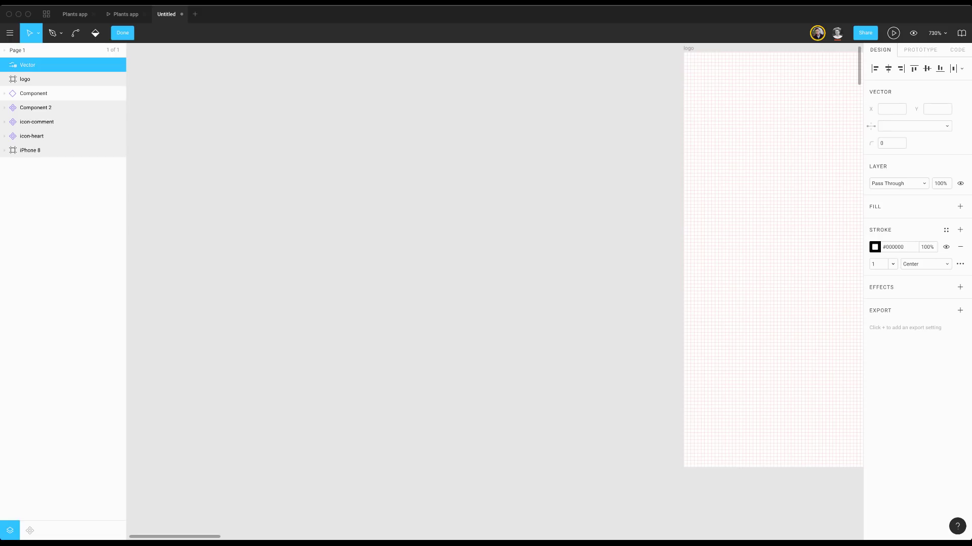
# Draw a vertical line about 100 px long down the middle of the logo frame with the Pen tool, at X -697
pyautogui.hscroll(8, 495, 253)
pyautogui.scroll(1, 493, 202)
pyautogui.scroll(1, 492, 195)
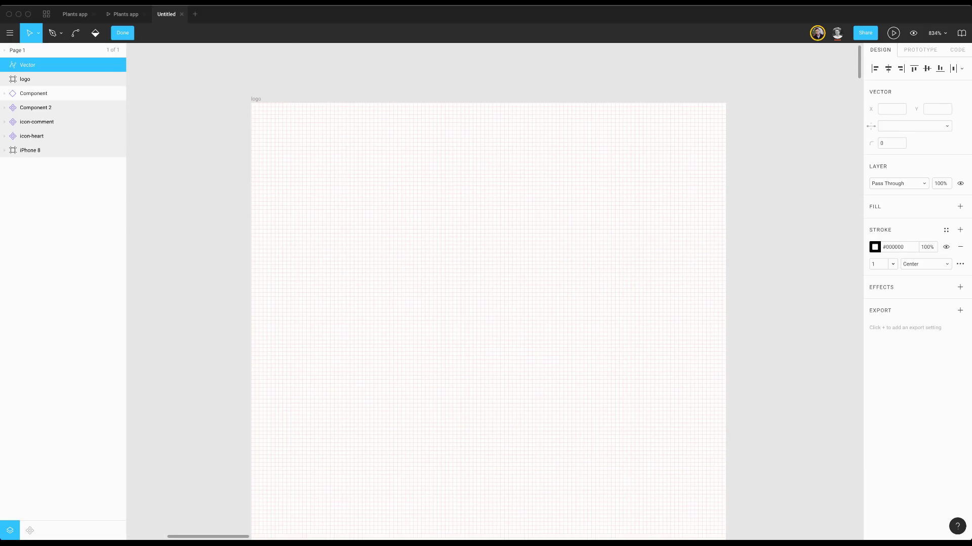
pyautogui.scroll(-2, 485, 296)
pyautogui.press('p')
pyautogui.click(481, 188)
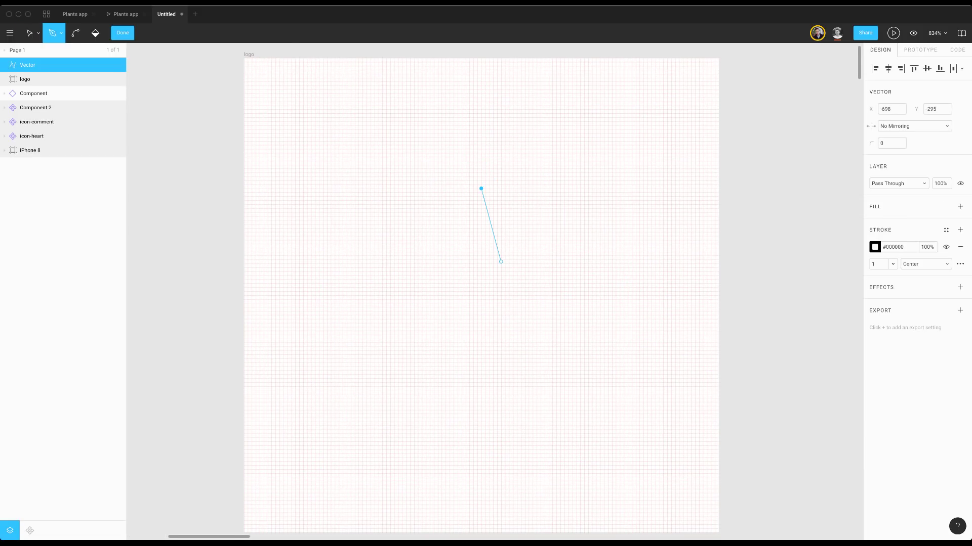
pyautogui.press('Escape')
pyautogui.click(484, 82)
pyautogui.scroll(-1, 484, 341)
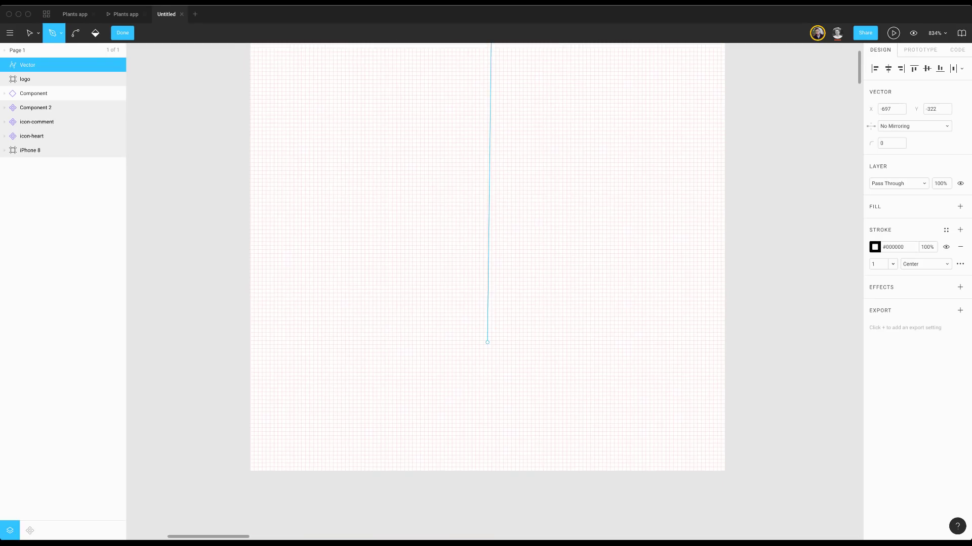
pyautogui.click(491, 449)
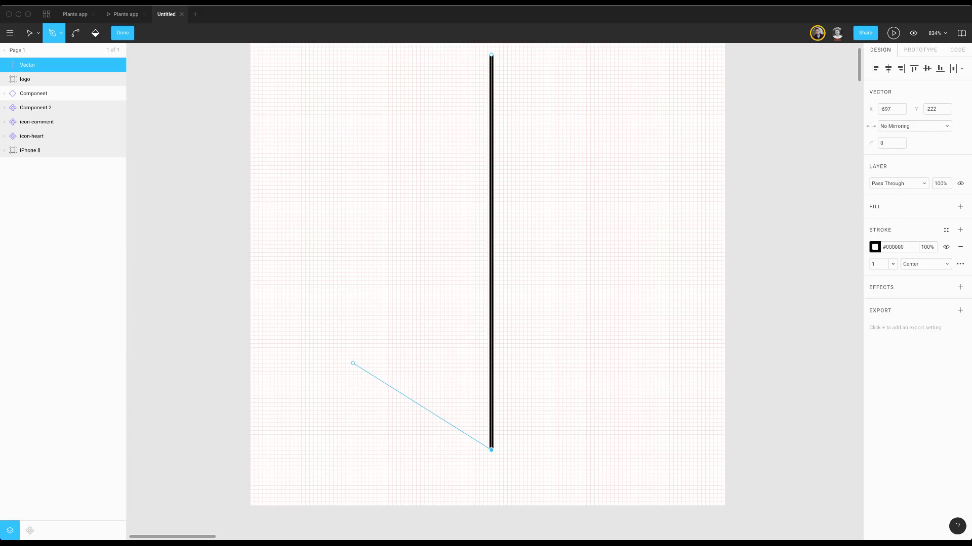
# Continue the path from the line's lower end through a curved point at X -734, Y -244, and close it at the upper end as a half leaf
pyautogui.click(345, 364)
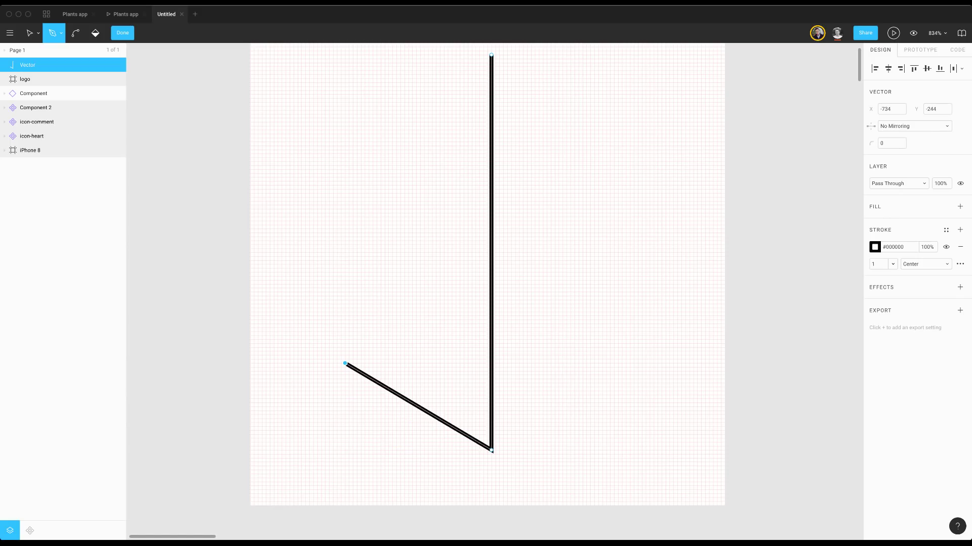
pyautogui.moveTo(345, 364); pyautogui.dragTo(344, 251)
pyautogui.scroll(3, 404, 304)
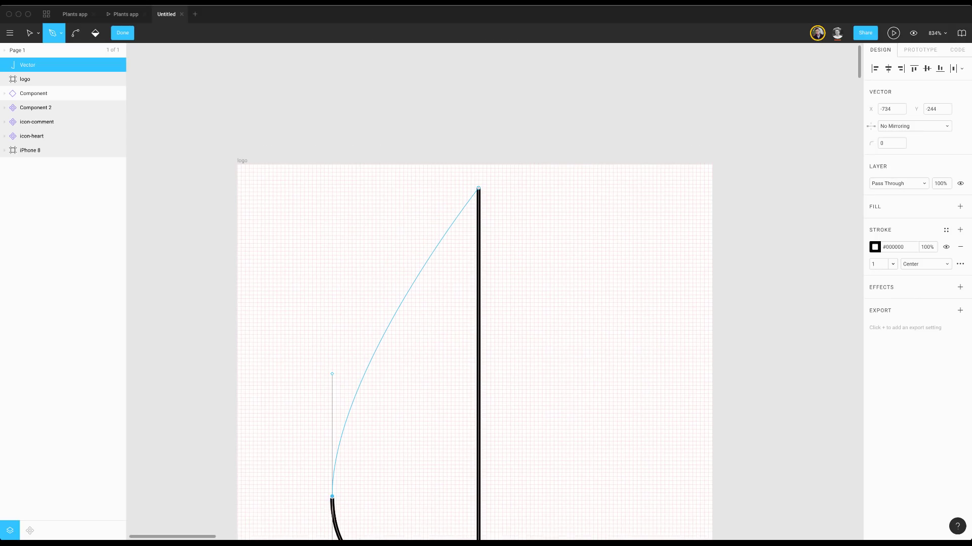
pyautogui.click(478, 189)
pyautogui.scroll(-4, 456, 334)
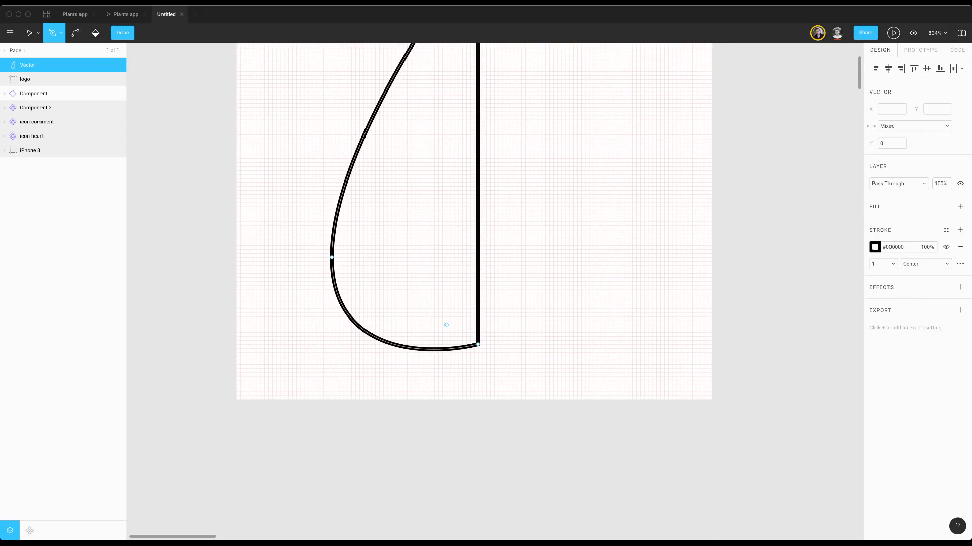
# Lower the half leaf's tip to Y -318 and move its left curve point to X -735, Y -248
pyautogui.press('Escape')
pyautogui.scroll(4, 446, 324)
pyautogui.moveTo(470, 118); pyautogui.dragTo(469, 133)
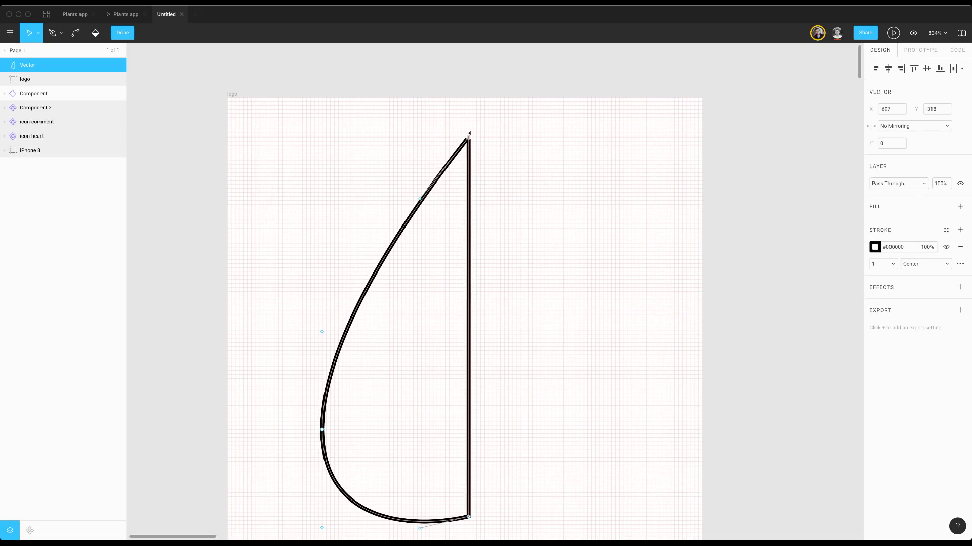
pyautogui.moveTo(322, 430); pyautogui.dragTo(318, 414)
pyautogui.scroll(-2, 318, 414)
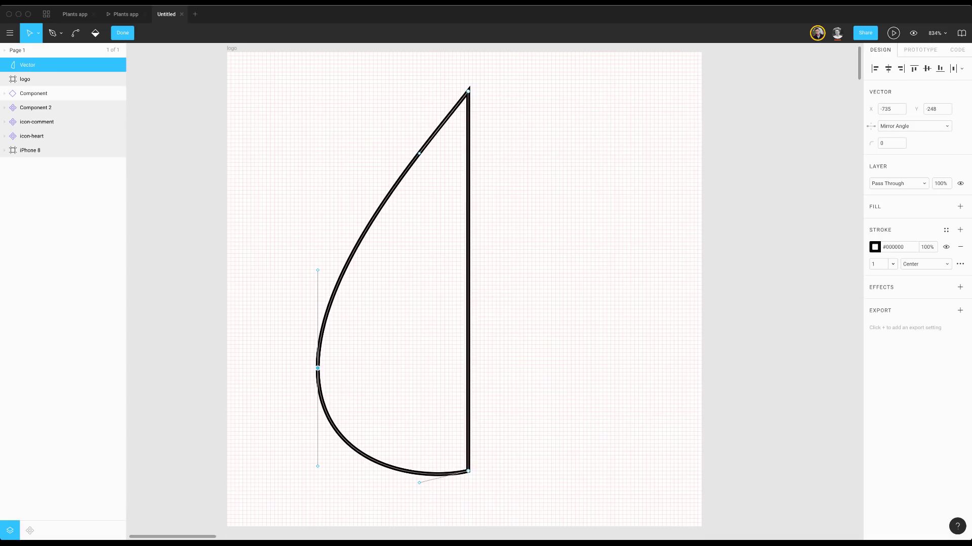
# Refine the half leaf by levelling the bottom point's handle at Y -222, lowering the tip, and shortening the left point's upper handle to Y -271.5
pyautogui.moveTo(419, 483); pyautogui.dragTo(399, 471)
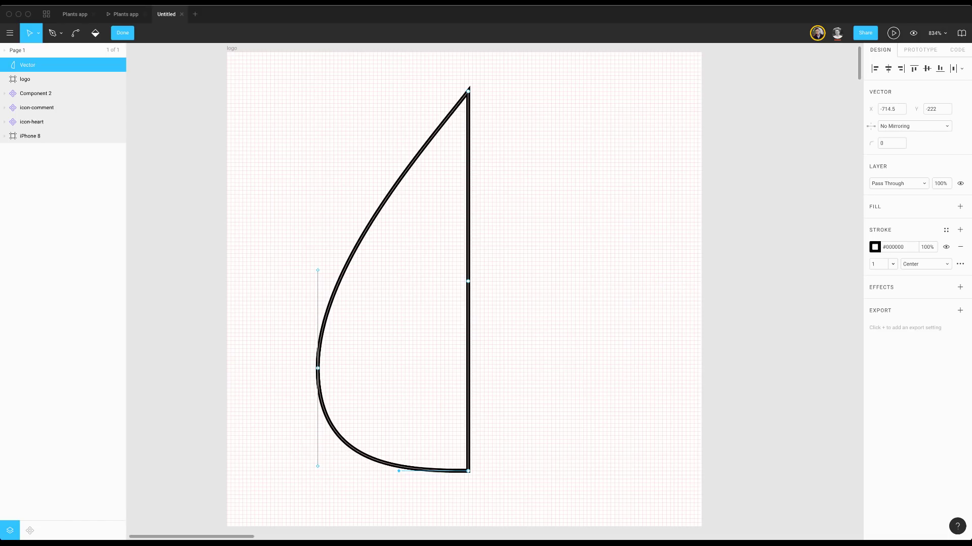
pyautogui.moveTo(468, 92); pyautogui.dragTo(469, 104)
pyautogui.moveTo(317, 270); pyautogui.dragTo(318, 275)
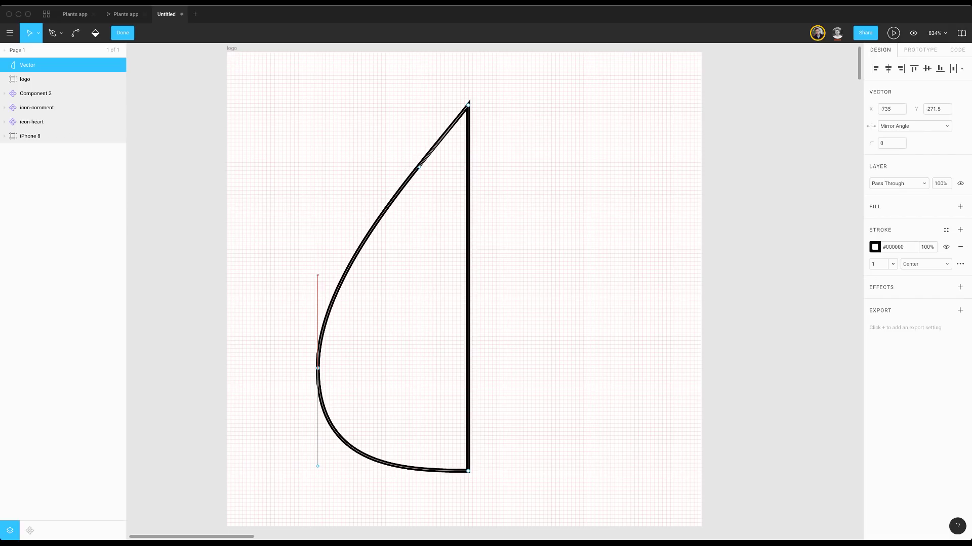
# Shift the half leaf's left curve point about 1 px inward and 1 px down, and finish editing the vector
pyautogui.moveTo(318, 368); pyautogui.dragTo(321, 372)
pyautogui.press('super+a')
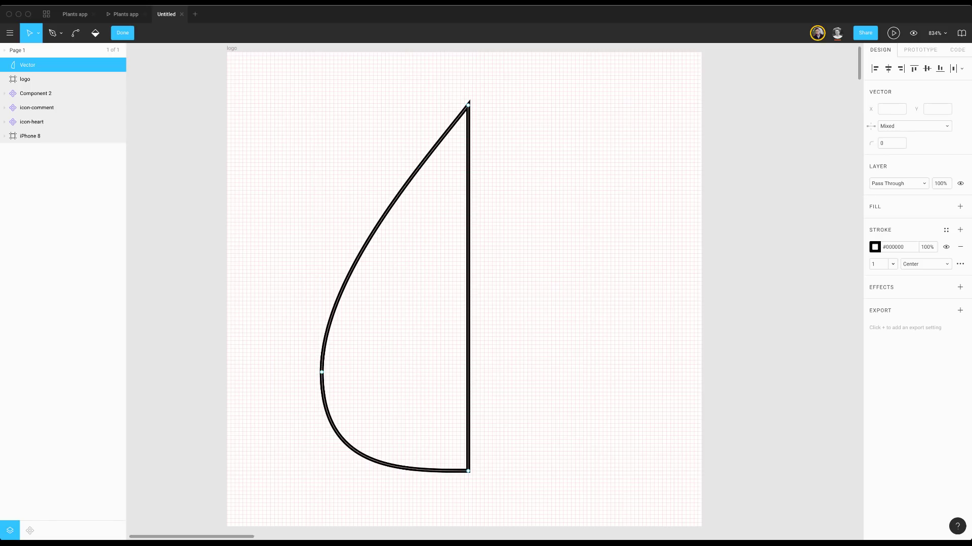
pyautogui.scroll(-1, 463, 283)
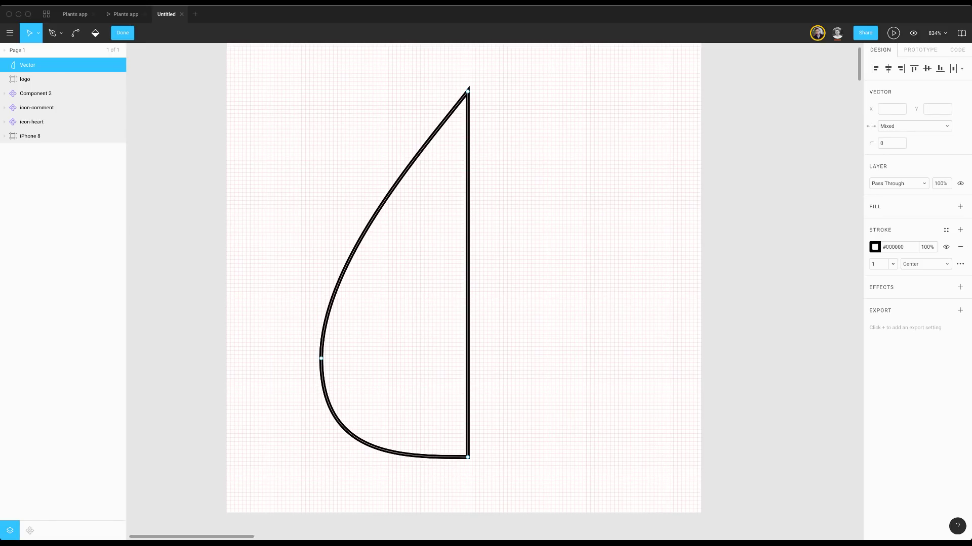
pyautogui.press('Escape')
pyautogui.press('Escape')
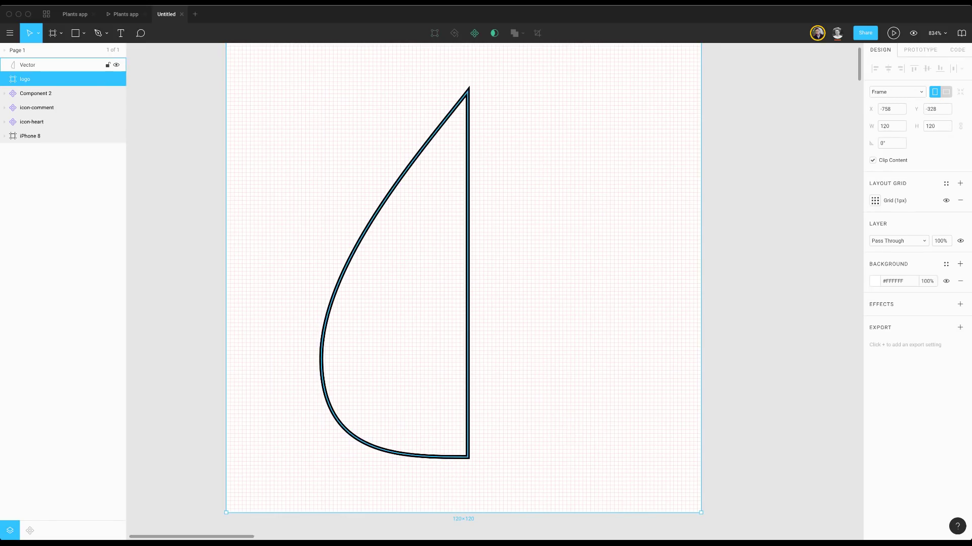
# Turn the half-leaf vector into a component and rename it leaf-half
pyautogui.click(467, 90)
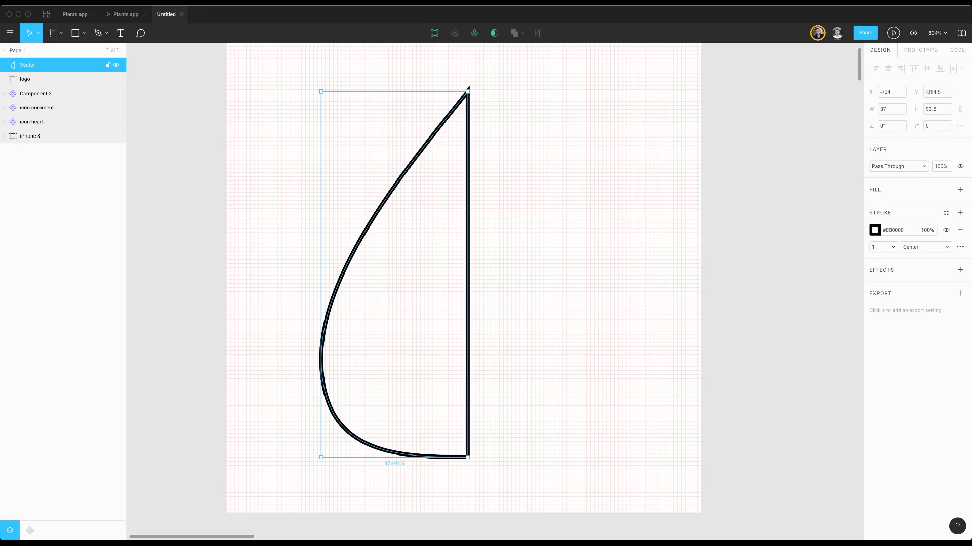
pyautogui.click(474, 33)
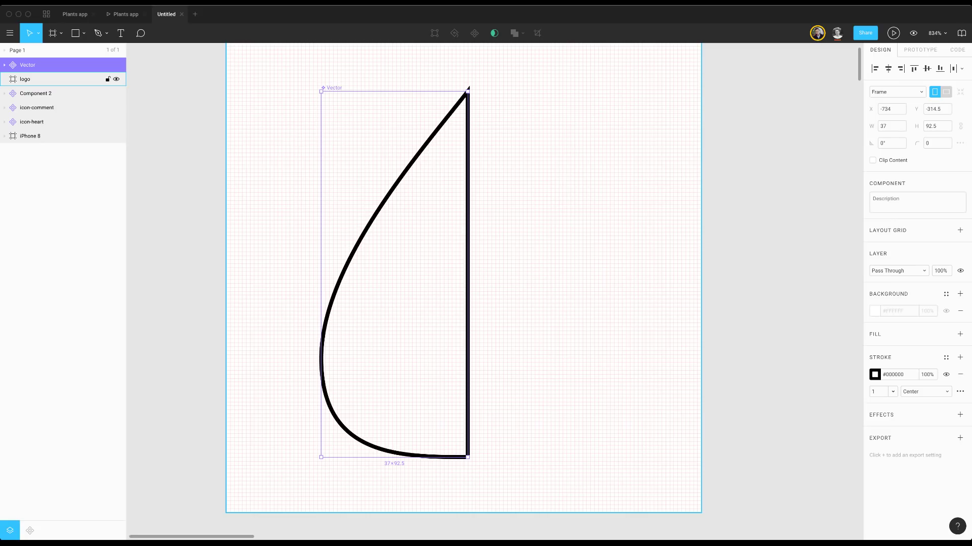
pyautogui.doubleClick(27, 65)
pyautogui.write('l')
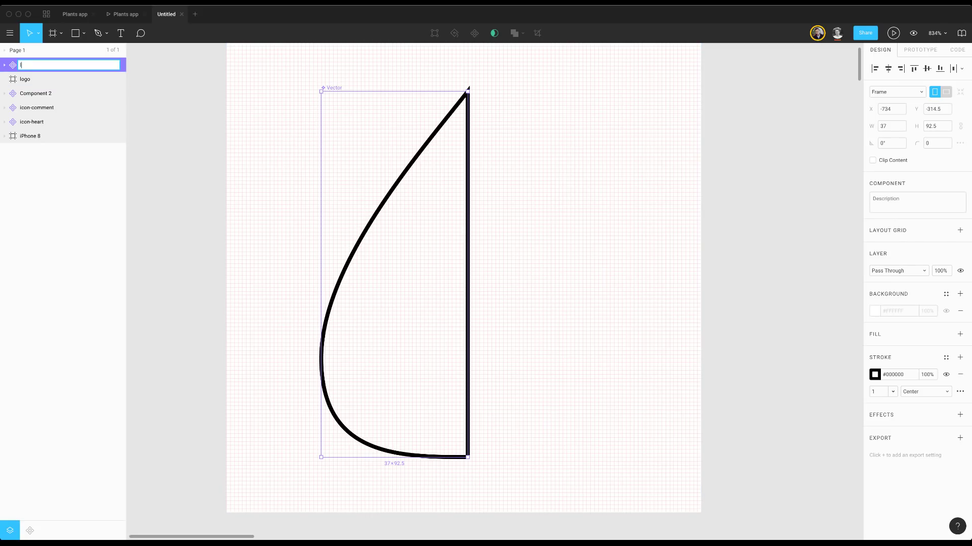
pyautogui.write('eaf-half')
pyautogui.press('Return')
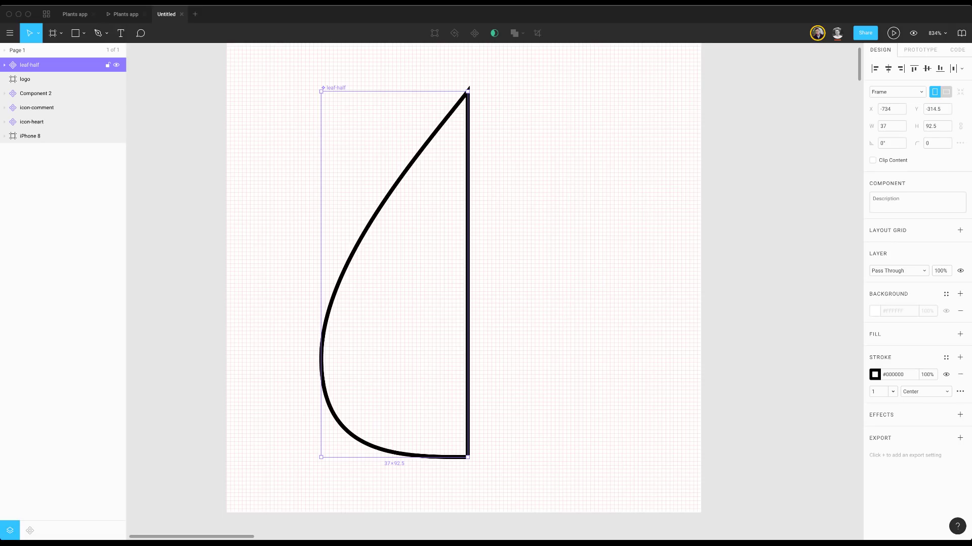
# Duplicate leaf-half as an instance to its right, flip it horizontally, and bring it up against the original at X -659
pyautogui.moveTo(394, 275); pyautogui.dragTo(549, 276)
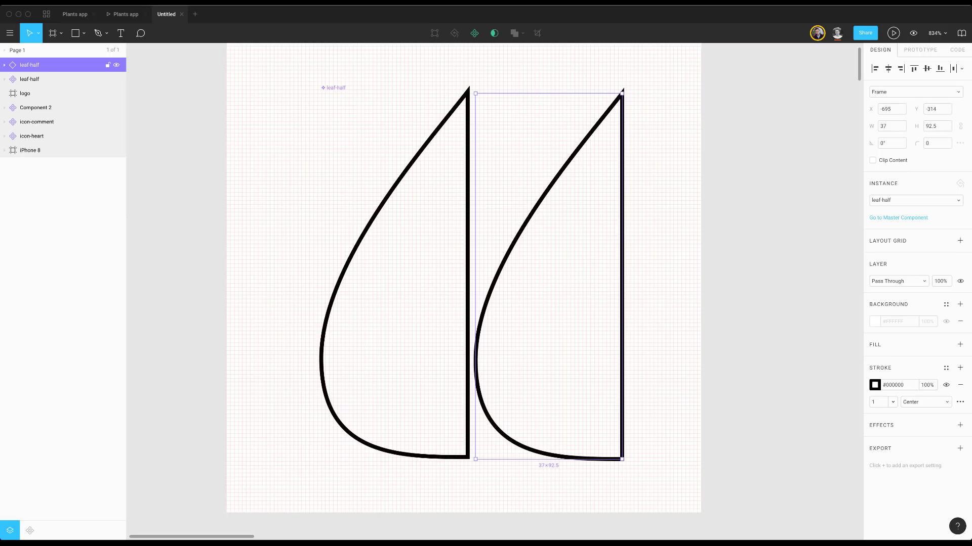
pyautogui.hotkey('shift', 'h')
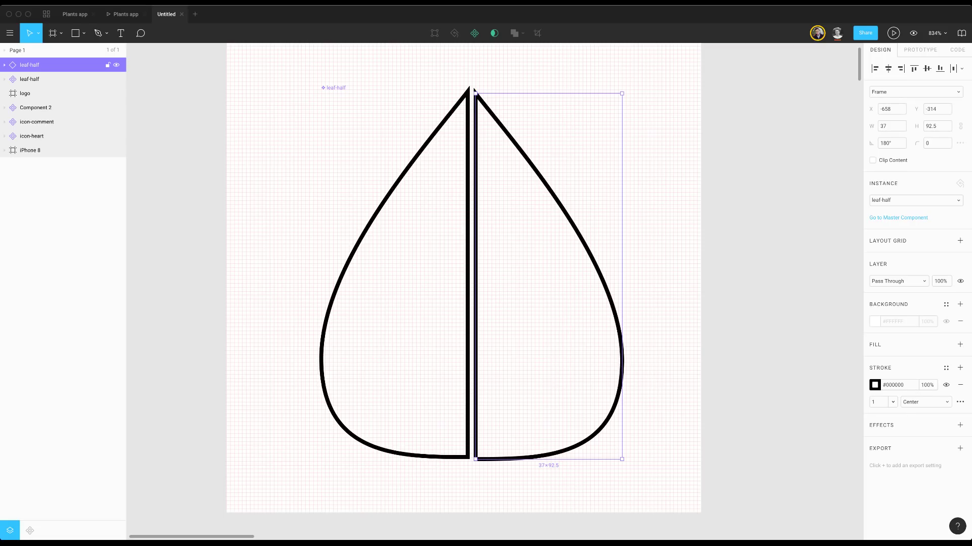
pyautogui.moveTo(474, 91); pyautogui.dragTo(470, 88)
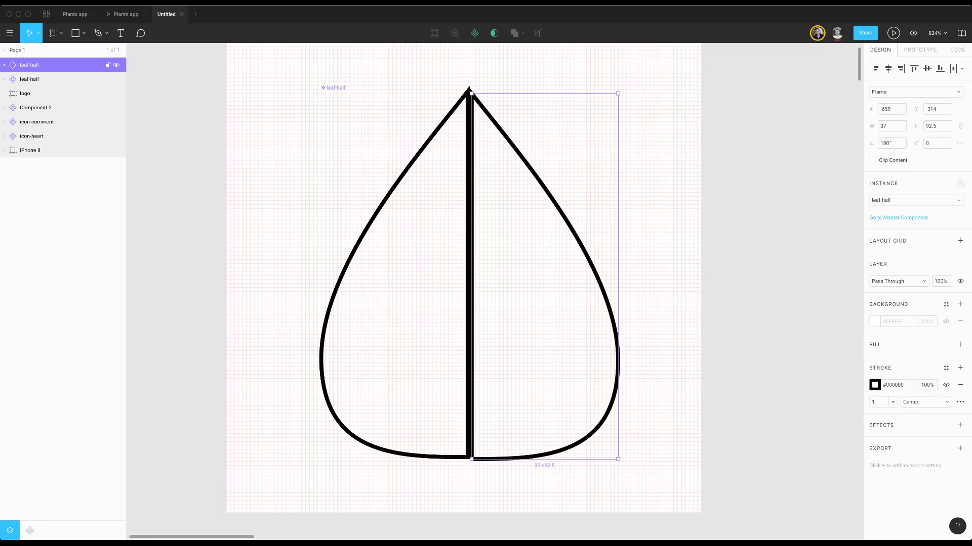
# Nudge the mirrored leaf half to X -660, Y -314 so that its straight edge overlaps the original's
pyautogui.scroll(10, 470, 88)
pyautogui.scroll(-3, 470, 88)
pyautogui.press('Left')
pyautogui.press('Up')
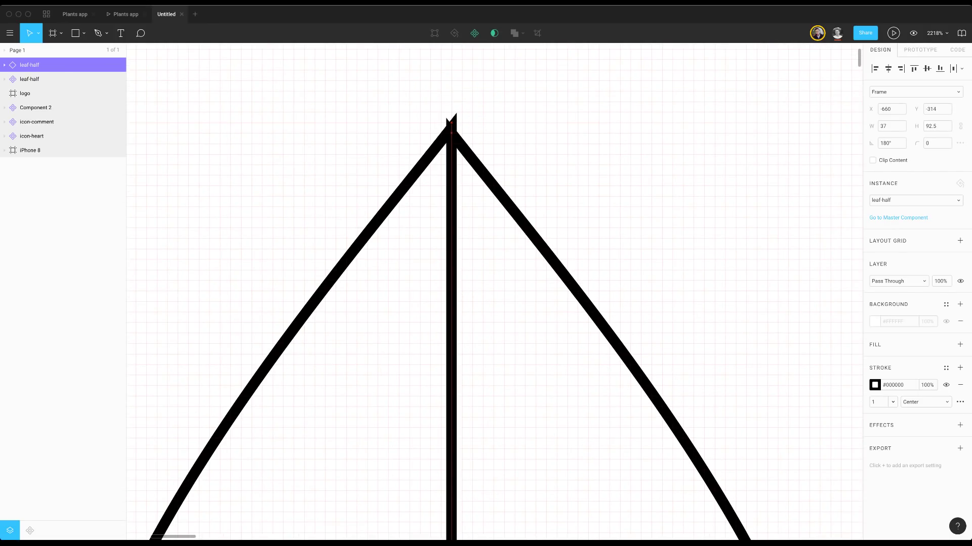
pyautogui.scroll(5, 449, 119)
pyautogui.scroll(-8, 468, 256)
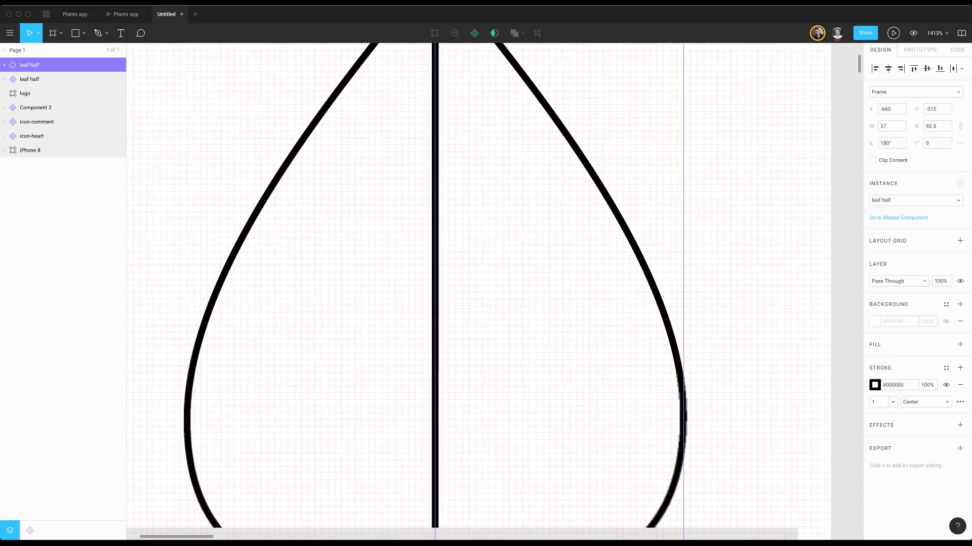
pyautogui.scroll(4, 468, 256)
pyautogui.scroll(-2, 466, 210)
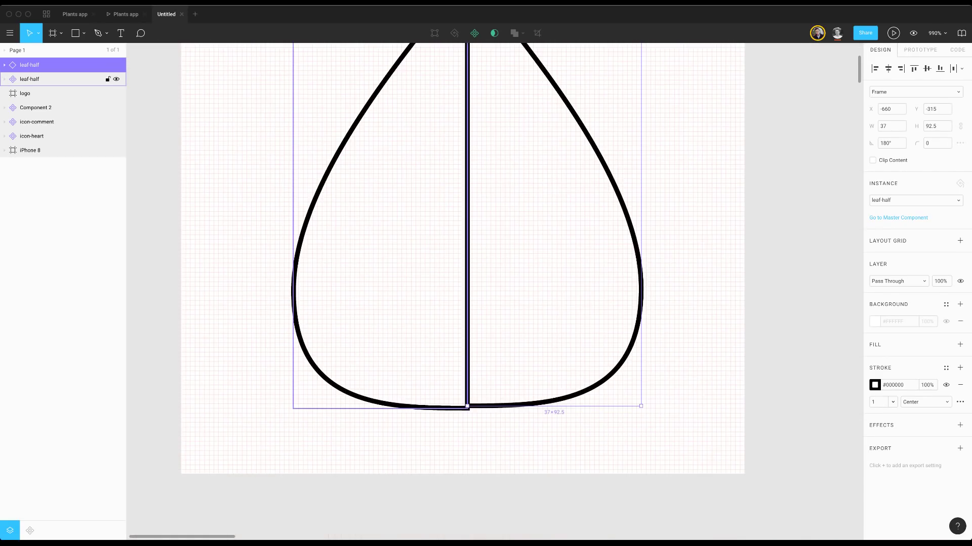
pyautogui.press('Down')
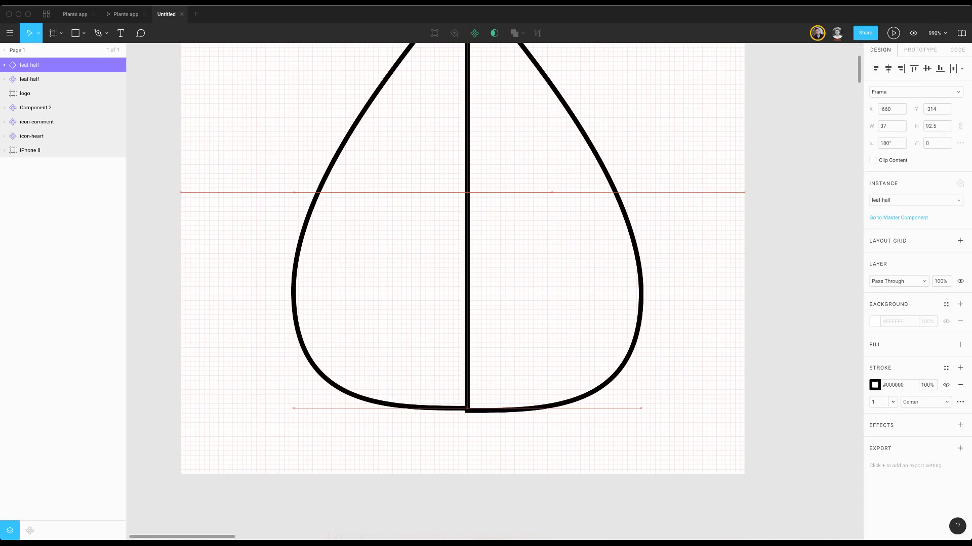
# Nudge the original leaf-half component to Y -314 so that both halves line up at tip and base
pyautogui.scroll(1, 542, 382)
pyautogui.click(456, 303)
pyautogui.press('Down')
pyautogui.press('Up')
pyautogui.scroll(6, 456, 304)
pyautogui.scroll(-2, 491, 280)
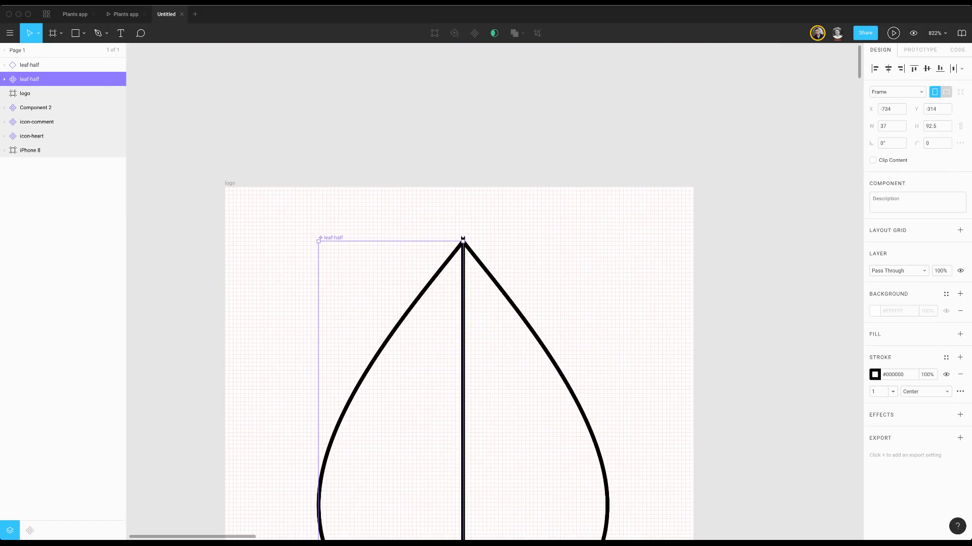
# Edit the vector inside the leaf-half component and draw a lower diagonal vein from the centre line to X 19, Y 57.5 with the Pen tool
pyautogui.scroll(-3, 491, 280)
pyautogui.press('Escape')
pyautogui.press('Return')
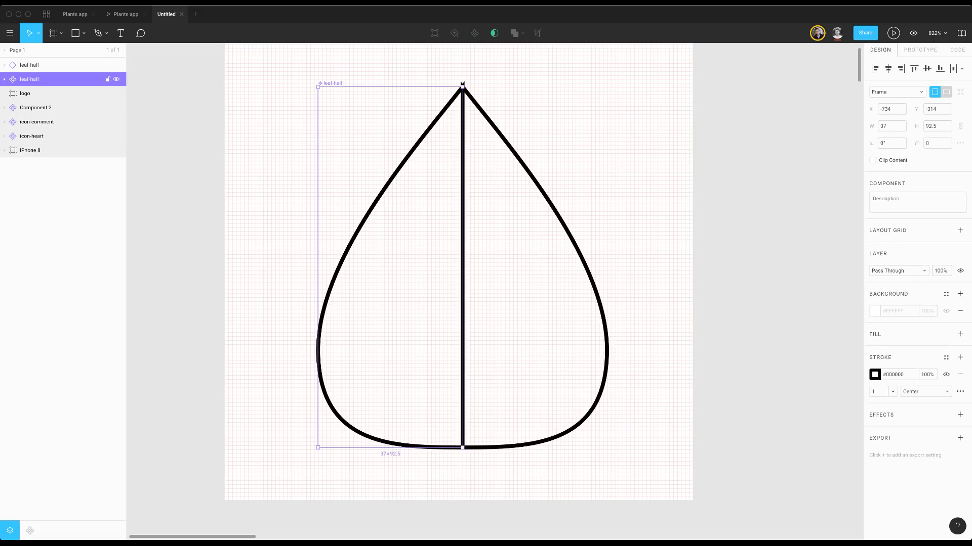
pyautogui.press('Return')
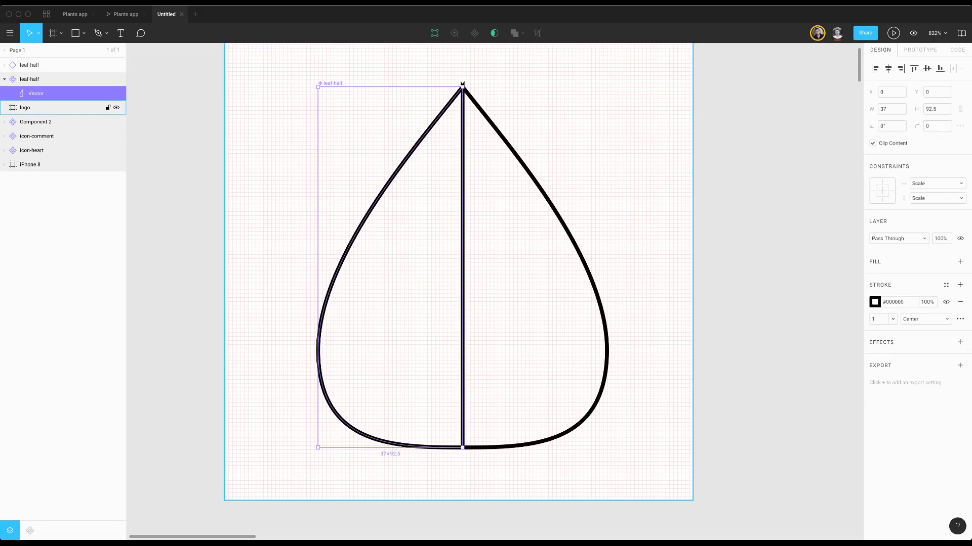
pyautogui.scroll(3, 478, 101)
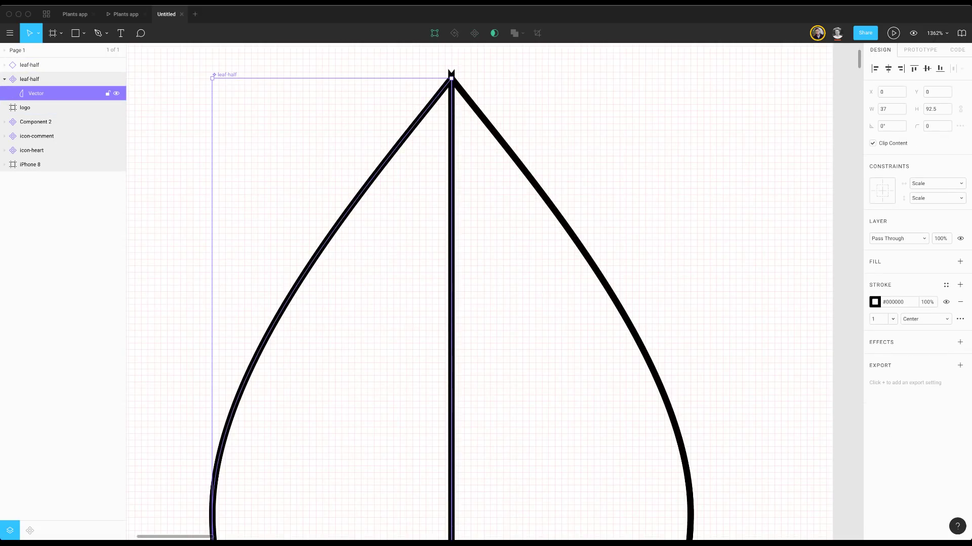
pyautogui.scroll(-5, 455, 288)
pyautogui.scroll(-2, 456, 289)
pyautogui.scroll(-5, 456, 288)
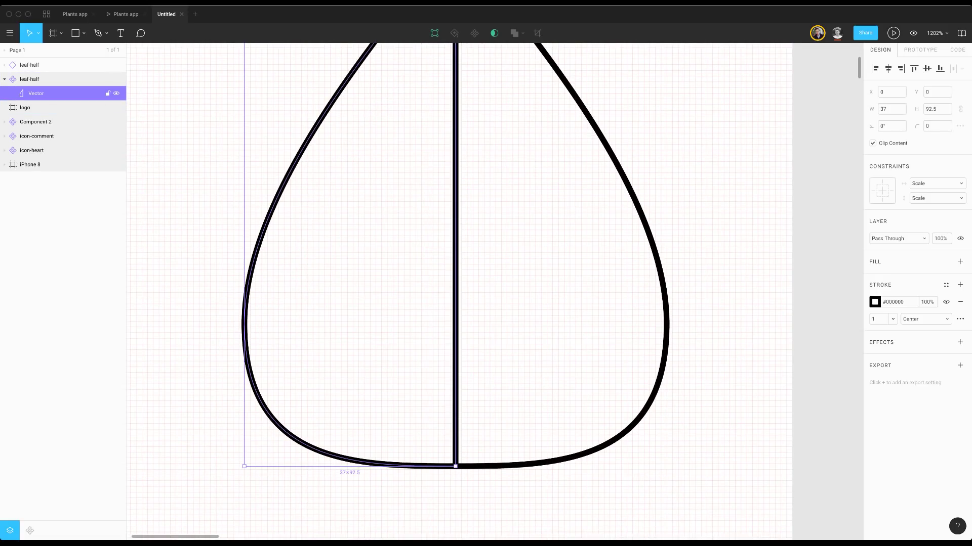
pyautogui.press('Return')
pyautogui.scroll(-5, 449, 304)
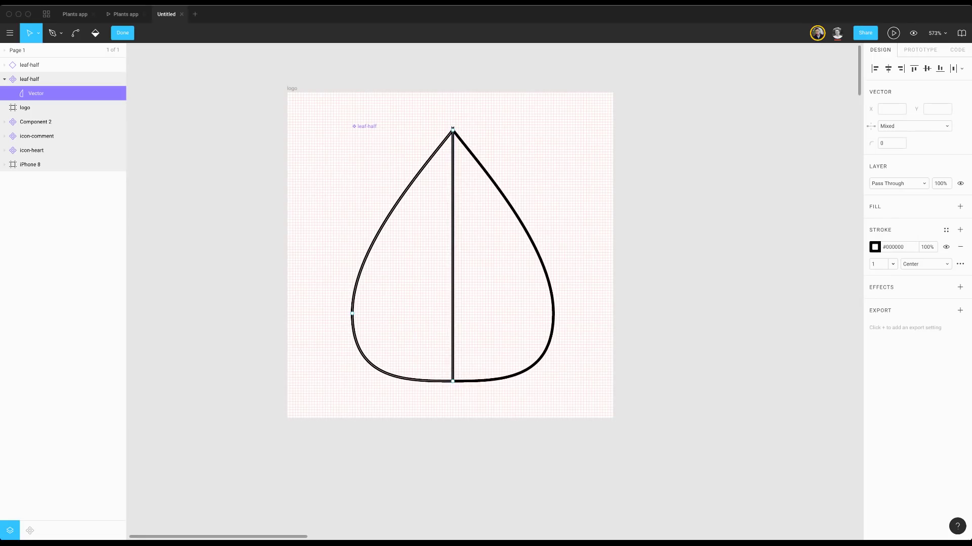
pyautogui.press('p')
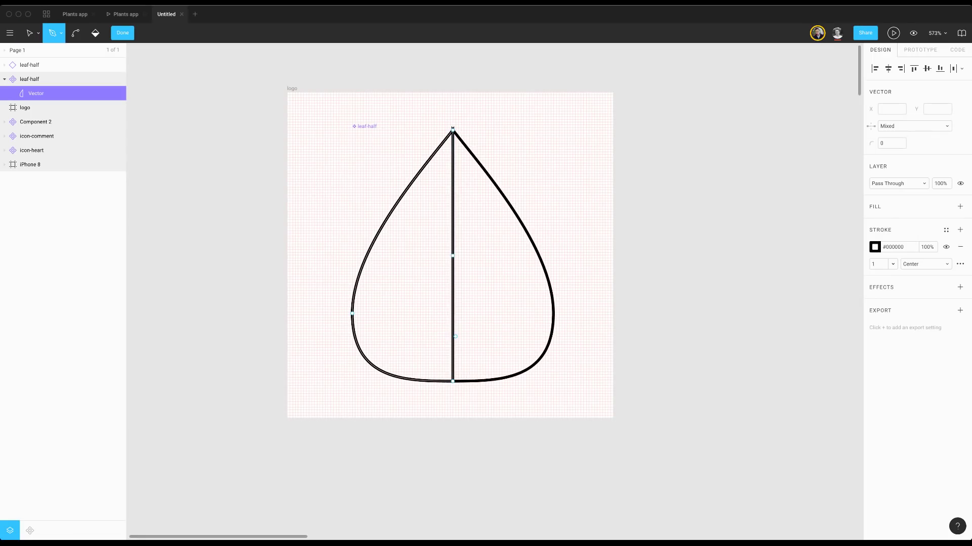
pyautogui.moveTo(452, 335); pyautogui.dragTo(399, 282)
pyautogui.click(403, 287)
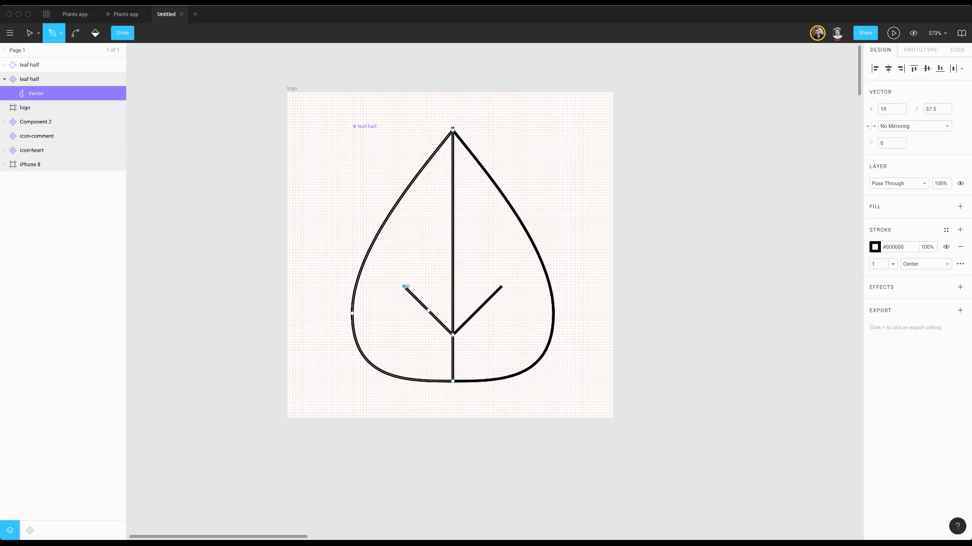
# Draw a shorter parallel vein from X 24, Y 32 to the centre line above the first vein, and end the path
pyautogui.moveTo(432, 274); pyautogui.dragTo(441, 256)
pyautogui.press('Escape')
pyautogui.click(453, 252)
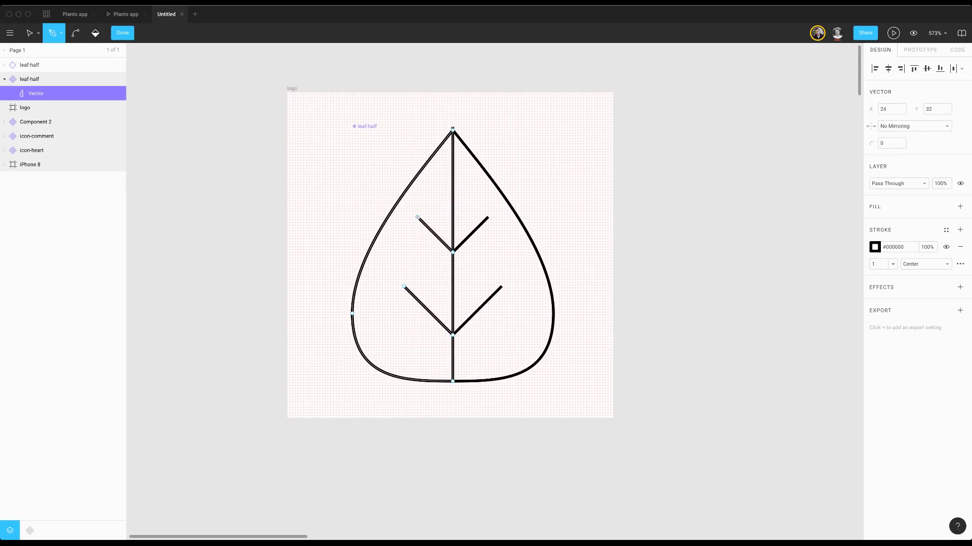
pyautogui.press('Escape')
pyautogui.press('Escape')
# Round the leaf by moving its left curve point in to X 2 and slightly up, shortening the lower handle and setting the upper handle to Y 46
pyautogui.press('Return')
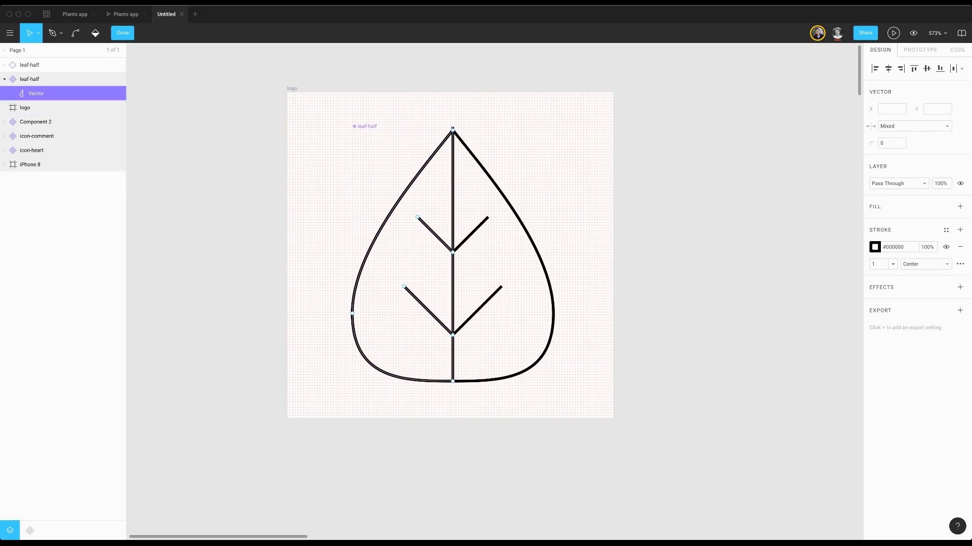
pyautogui.moveTo(352, 313)
pyautogui.mouseDown()
pyautogui.moveTo(380, 314)
pyautogui.moveTo(337, 314)
pyautogui.moveTo(358, 313)
pyautogui.mouseUp()
pyautogui.moveTo(358, 382); pyautogui.dragTo(358, 353)
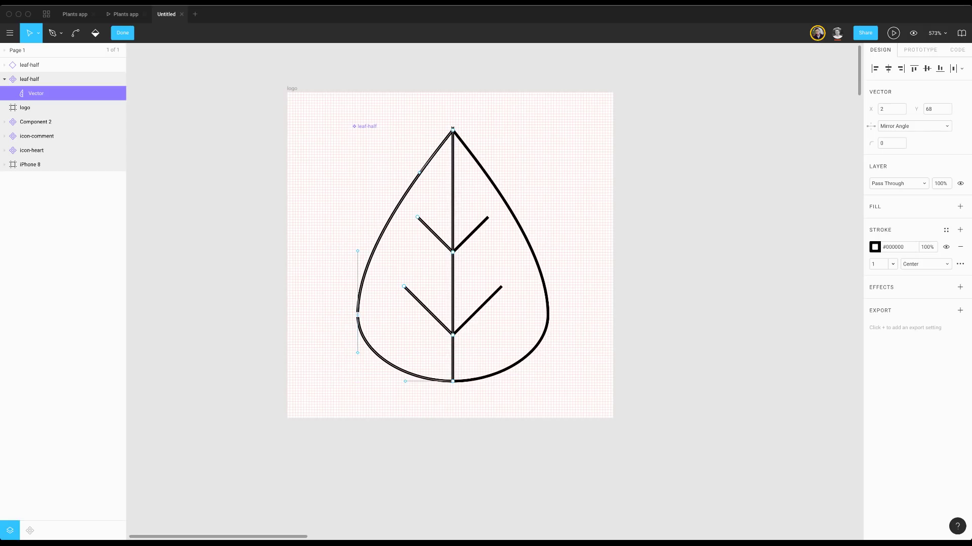
pyautogui.moveTo(357, 314); pyautogui.dragTo(358, 307)
pyautogui.moveTo(358, 251)
pyautogui.mouseDown()
pyautogui.moveTo(358, 229)
pyautogui.moveTo(358, 255)
pyautogui.mouseUp()
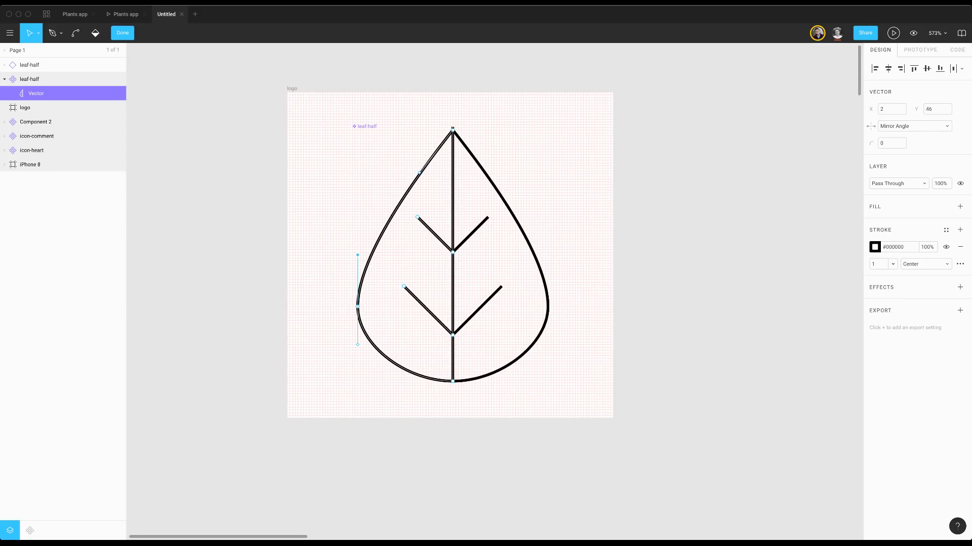
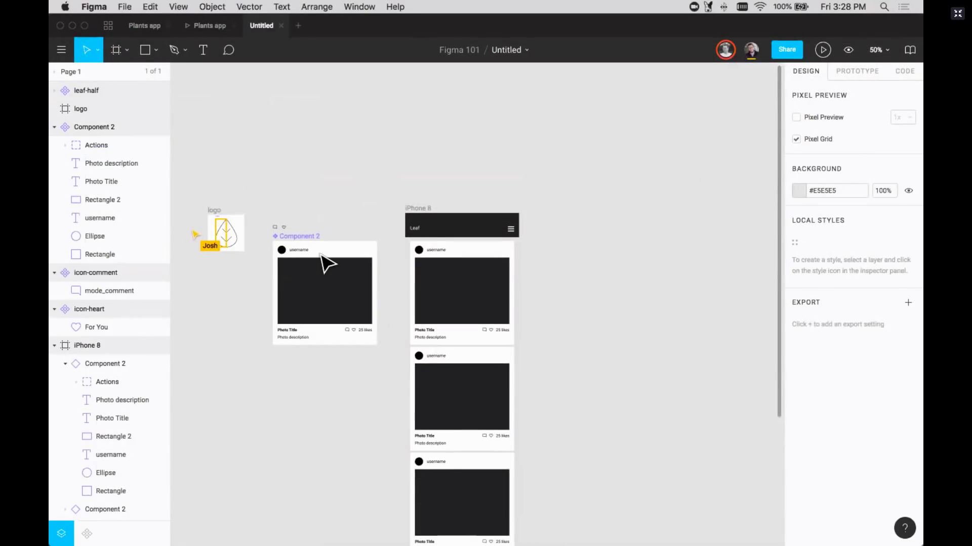
# Compare the rebuilt feed screen at 100% zoom with the feed in the finished Plants app file, and return to the Untitled file
pyautogui.hotkey('shift', '0')
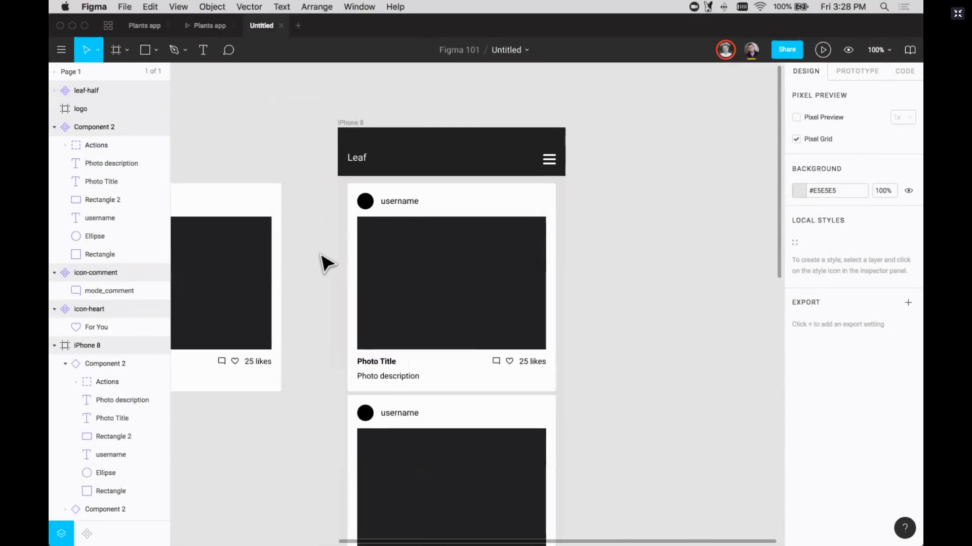
pyautogui.hscroll(-8, 321, 255)
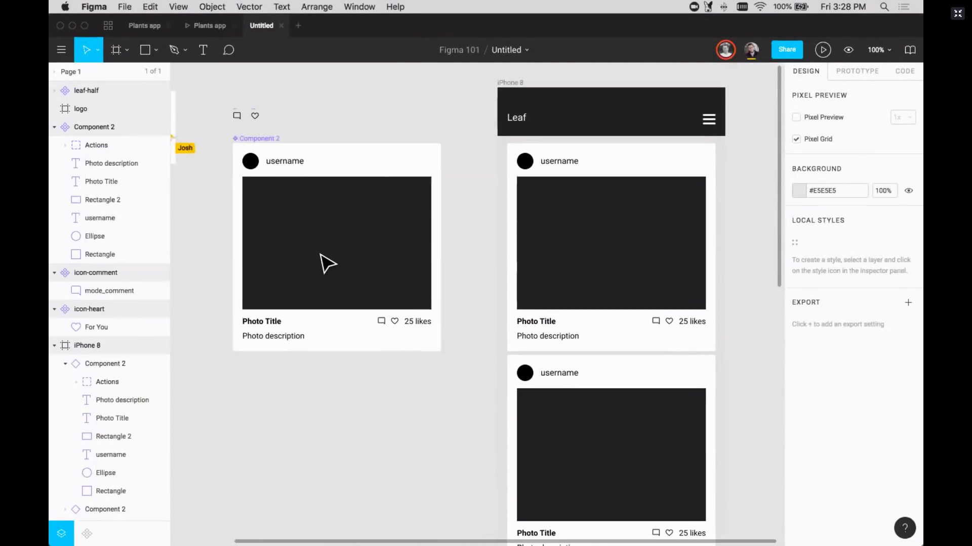
pyautogui.hscroll(5, 577, 327)
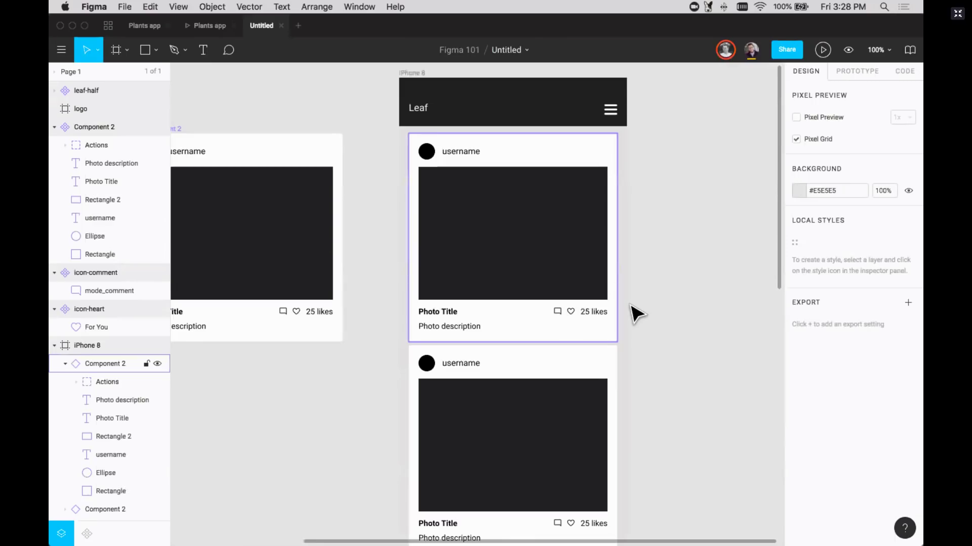
pyautogui.scroll(-4, 750, 358)
pyautogui.scroll(3, 751, 358)
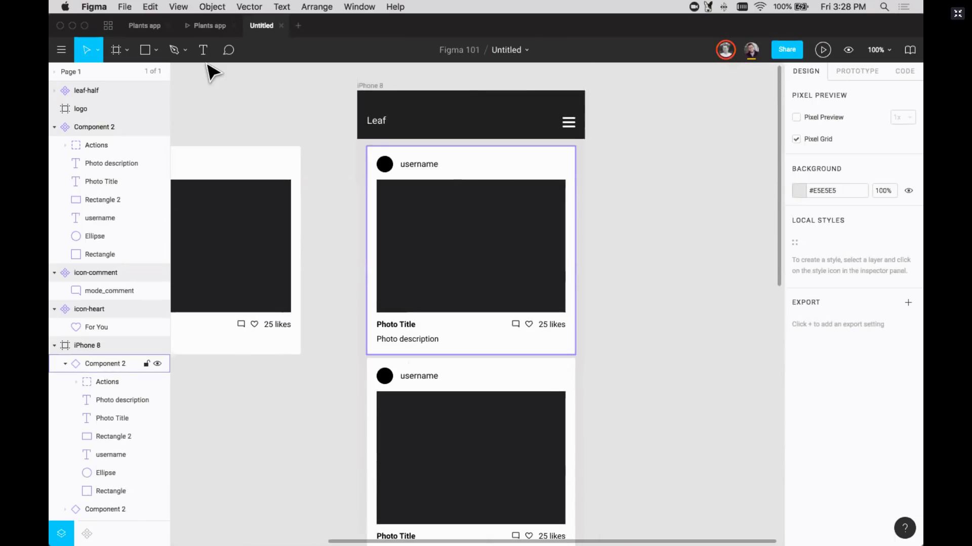
pyautogui.click(145, 26)
pyautogui.hotkey('shift', '0')
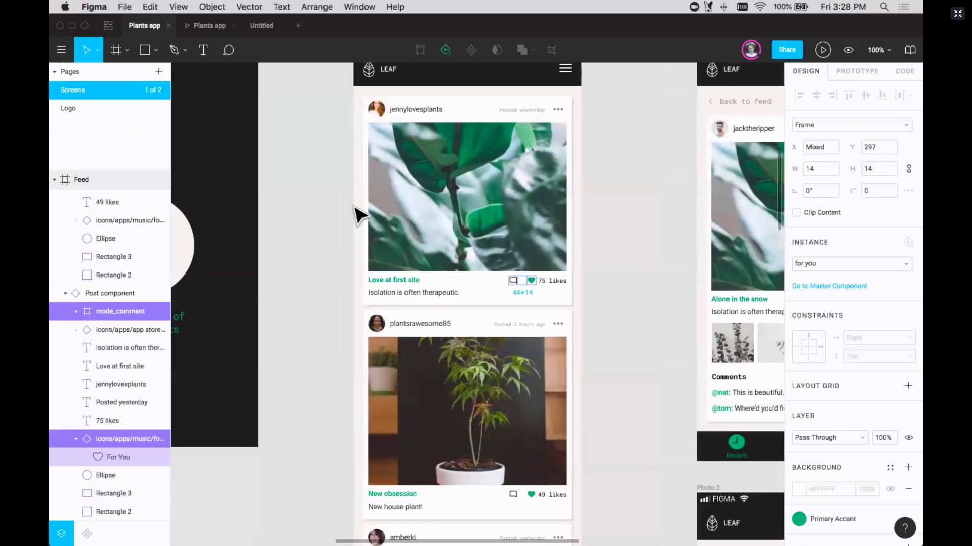
pyautogui.click(258, 25)
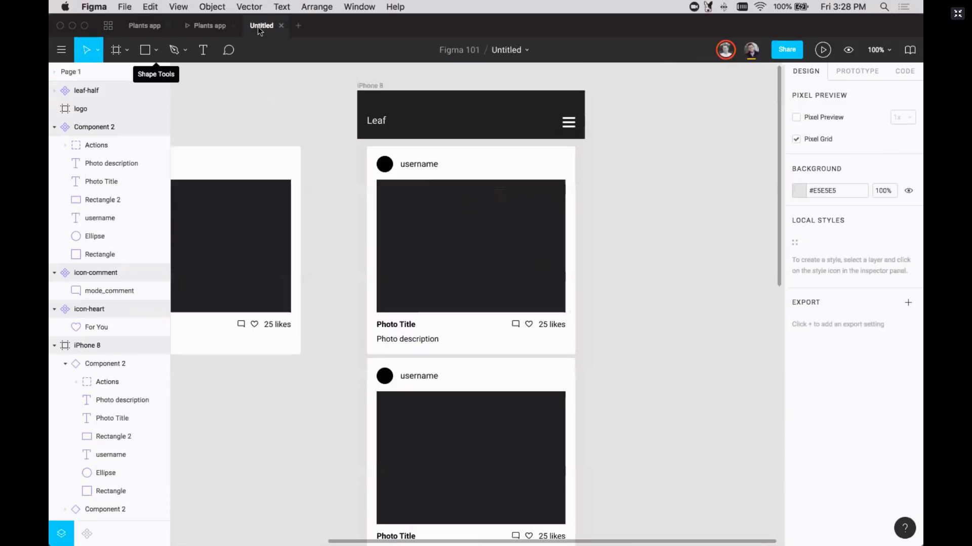
pyautogui.doubleClick(423, 167)
pyautogui.moveTo(423, 169); pyautogui.dragTo(390, 189)
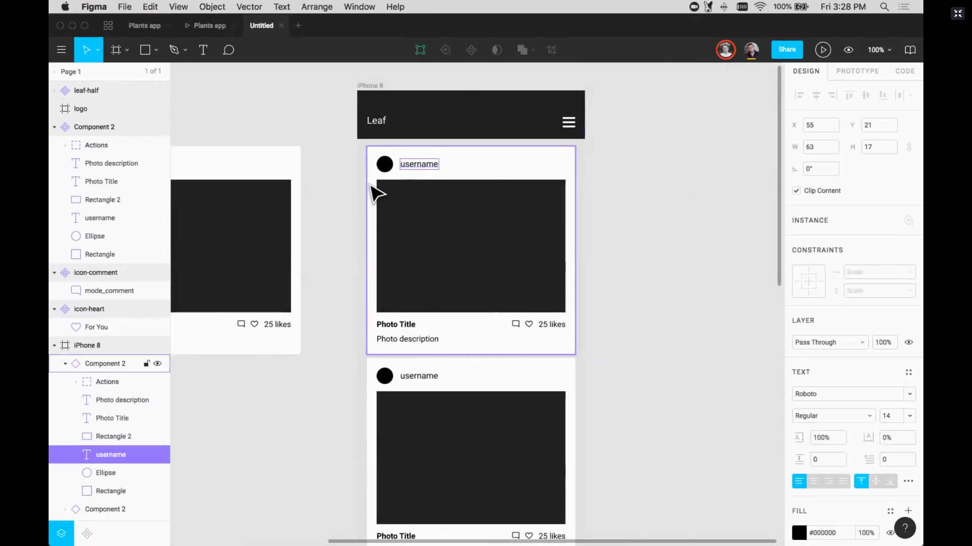
pyautogui.hscroll(-6, 373, 192)
pyautogui.click(292, 175)
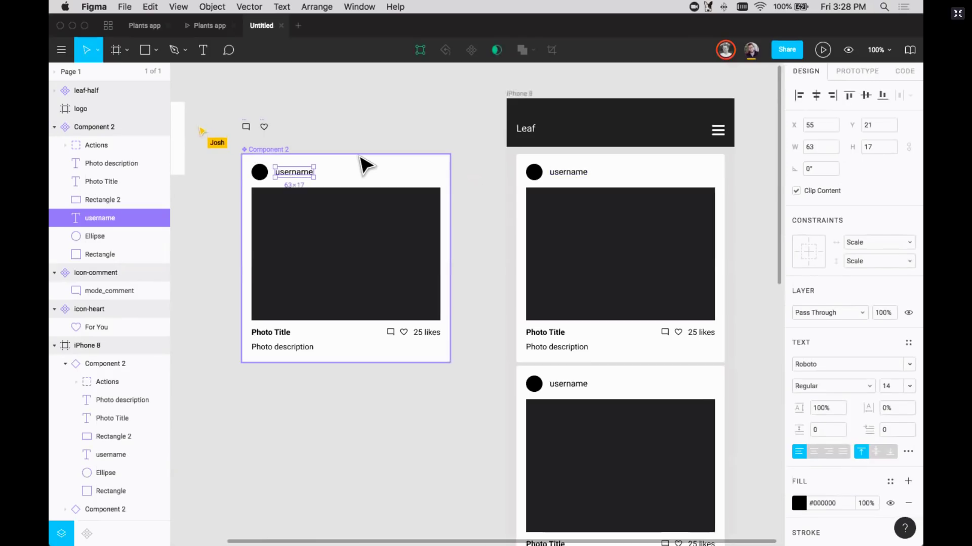
pyautogui.click(768, 210)
pyautogui.click(520, 95)
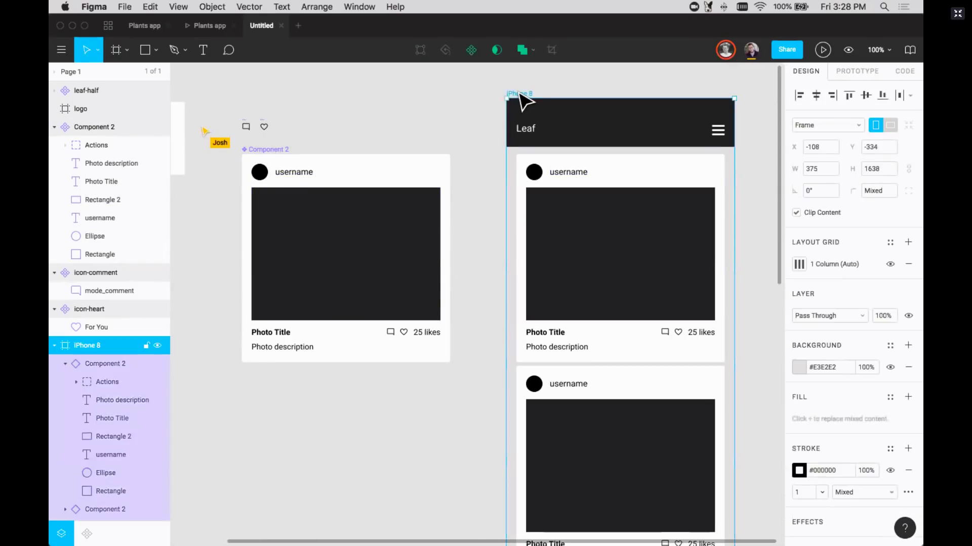
# Darken the canvas background to #B3B3B3 so the frames stand out
pyautogui.click(760, 225)
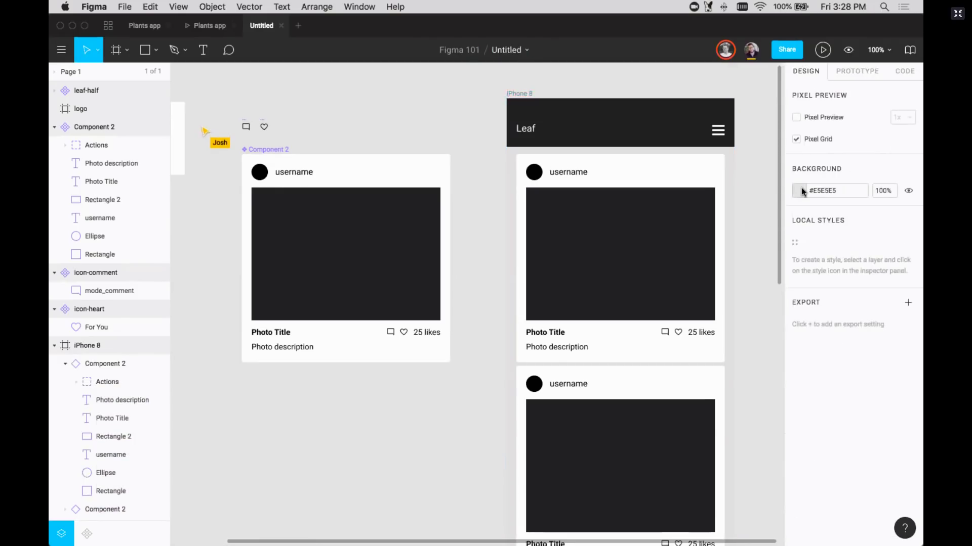
pyautogui.click(798, 190)
pyautogui.moveTo(647, 217); pyautogui.dragTo(646, 244)
pyautogui.press('super+minus')
pyautogui.scroll(-5, 511, 294)
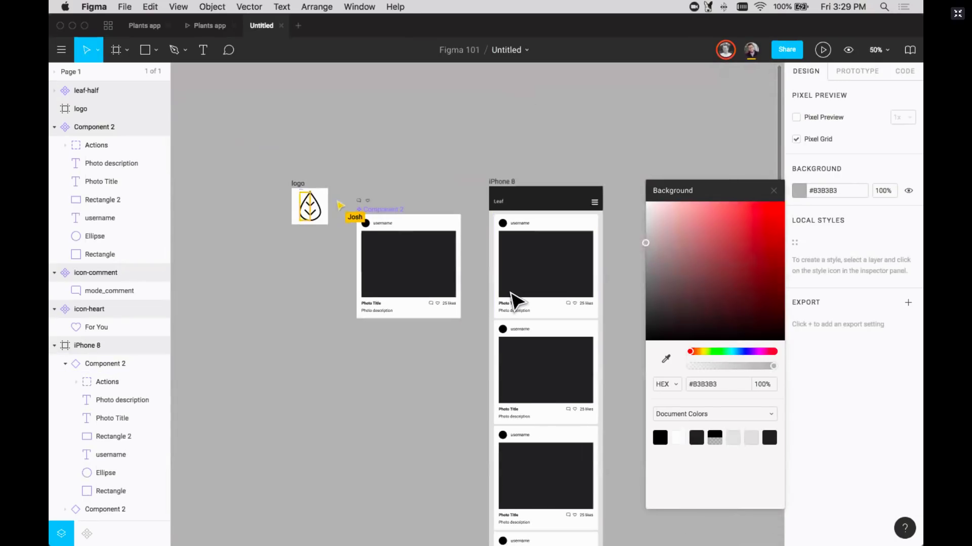
pyautogui.scroll(5, 511, 294)
pyautogui.hscroll(1, 511, 293)
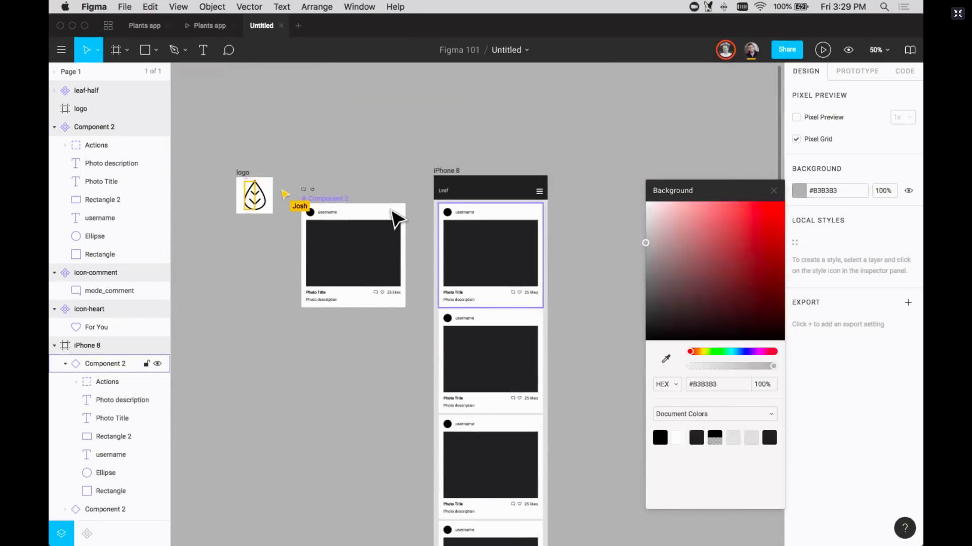
# Duplicate the username text across the header of the master card component and change the copy to "Posted yesterday"
pyautogui.press('super+plus')
pyautogui.hscroll(-4, 384, 187)
pyautogui.scroll(2, 384, 187)
pyautogui.click(240, 200)
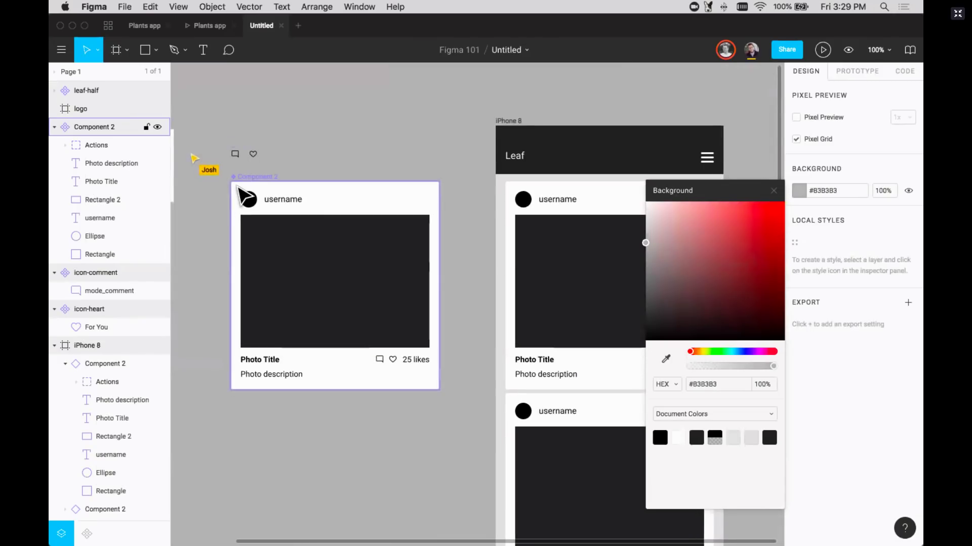
pyautogui.click(282, 200)
pyautogui.moveTo(282, 200); pyautogui.dragTo(374, 198)
pyautogui.write('Posted yesterday')
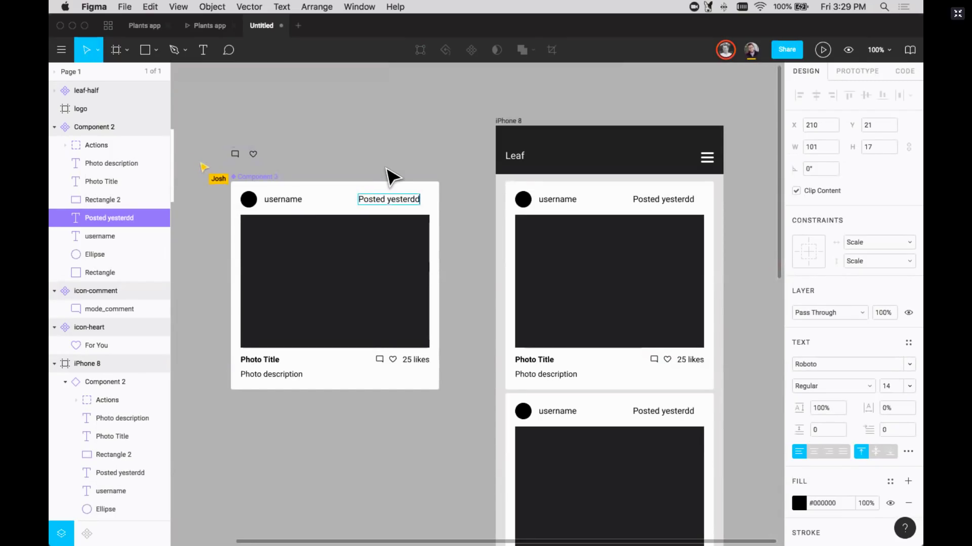
# Style the "Posted yesterday" text right-aligned with fill #757575 and size 12, and move it to X 233 near the photo's right edge
pyautogui.click(828, 452)
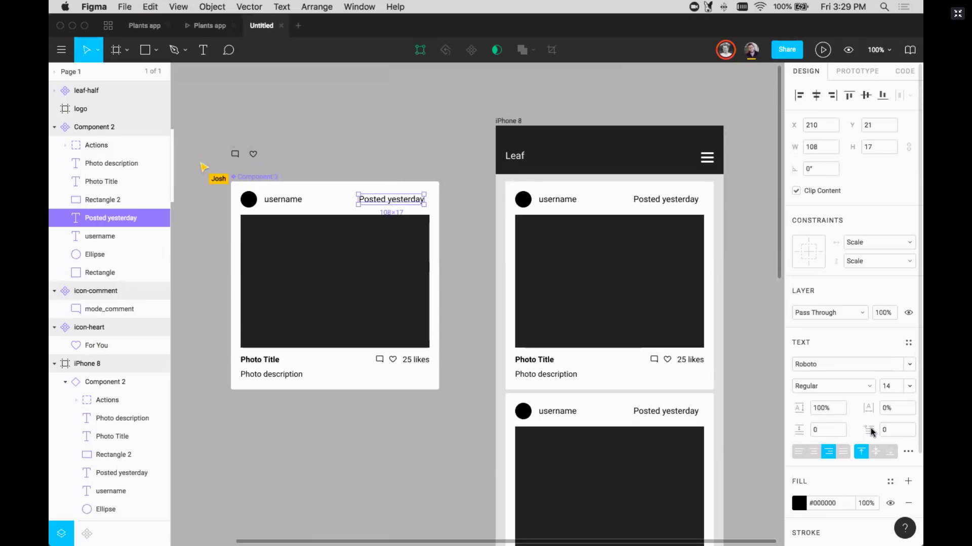
pyautogui.scroll(-3, 866, 419)
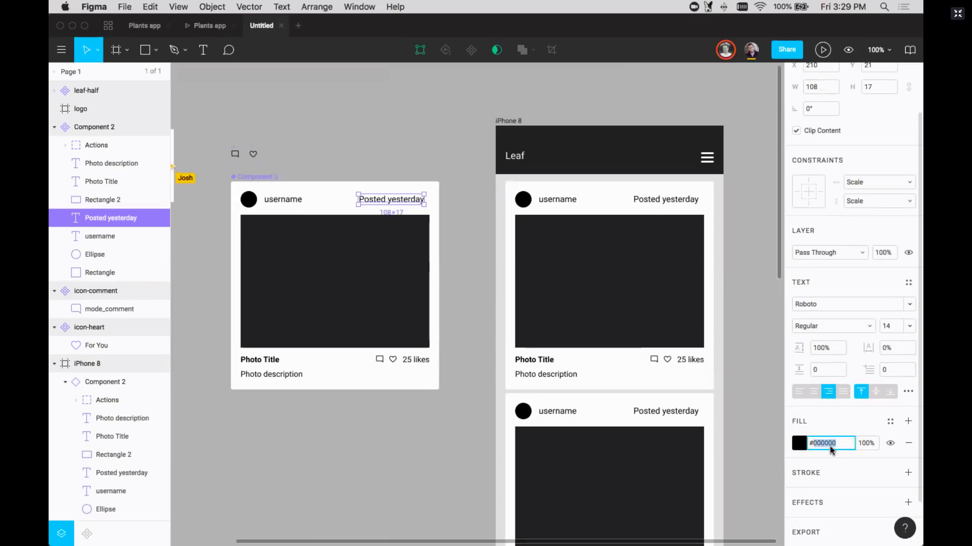
pyautogui.write('575')
pyautogui.press('Return')
pyautogui.click(889, 328)
pyautogui.write('12')
pyautogui.press('Return')
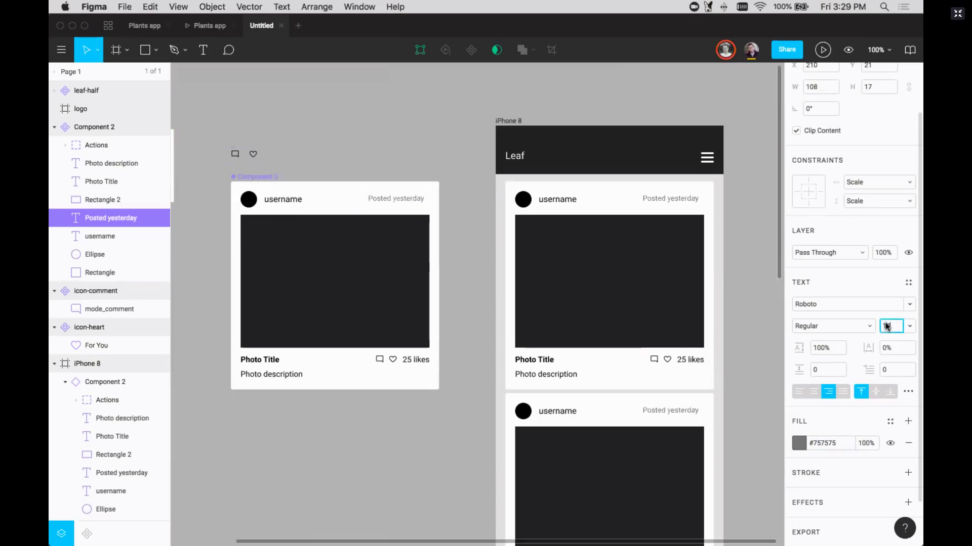
pyautogui.moveTo(415, 205); pyautogui.dragTo(423, 210)
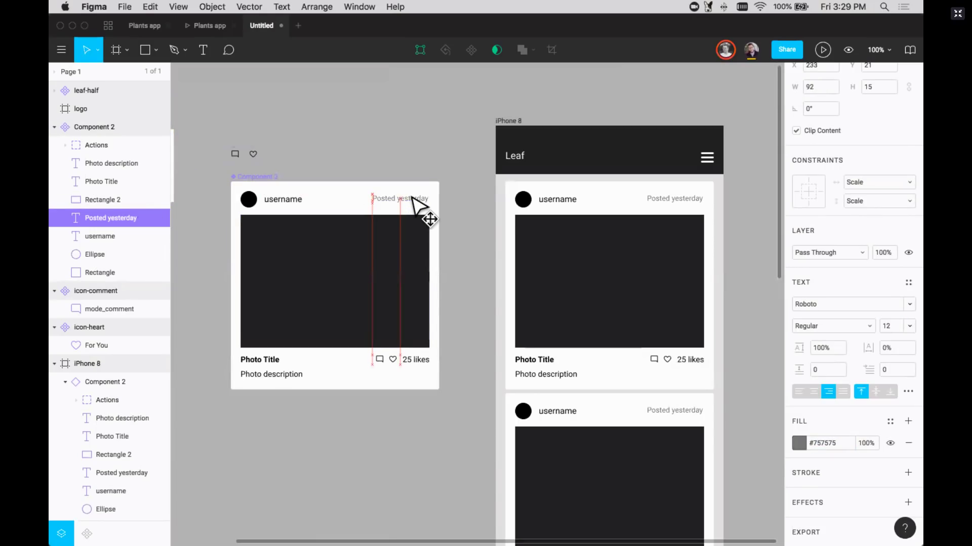
# Check the "Posted yesterday" text on the card instances throughout the iPhone 8 feed
pyautogui.hscroll(5, 403, 147)
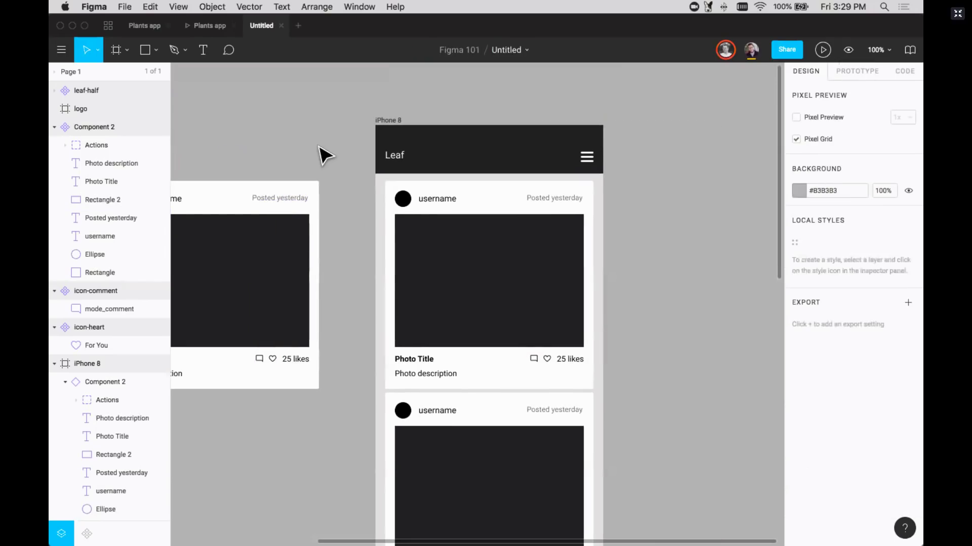
pyautogui.click(324, 155)
pyautogui.scroll(-2, 324, 154)
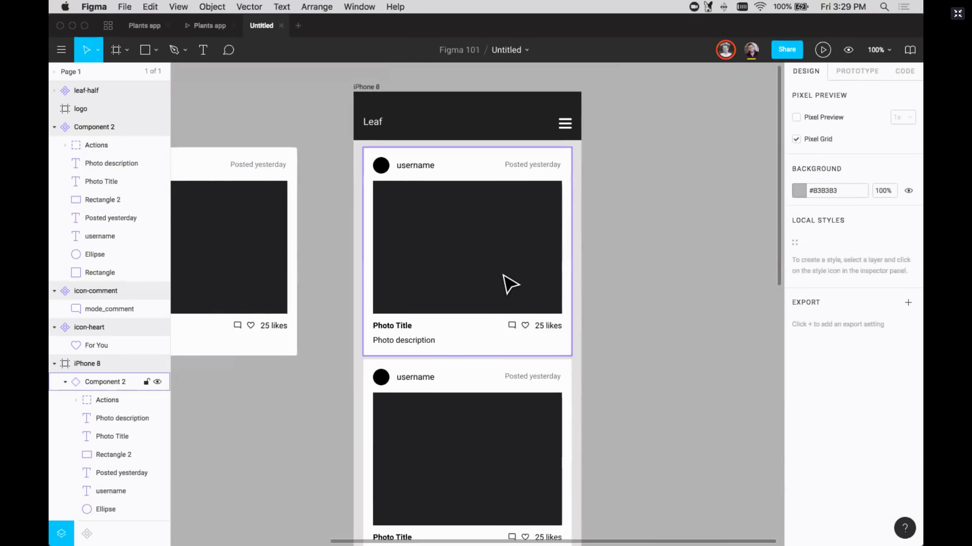
pyautogui.press('-')
pyautogui.click(492, 297)
pyautogui.press('+')
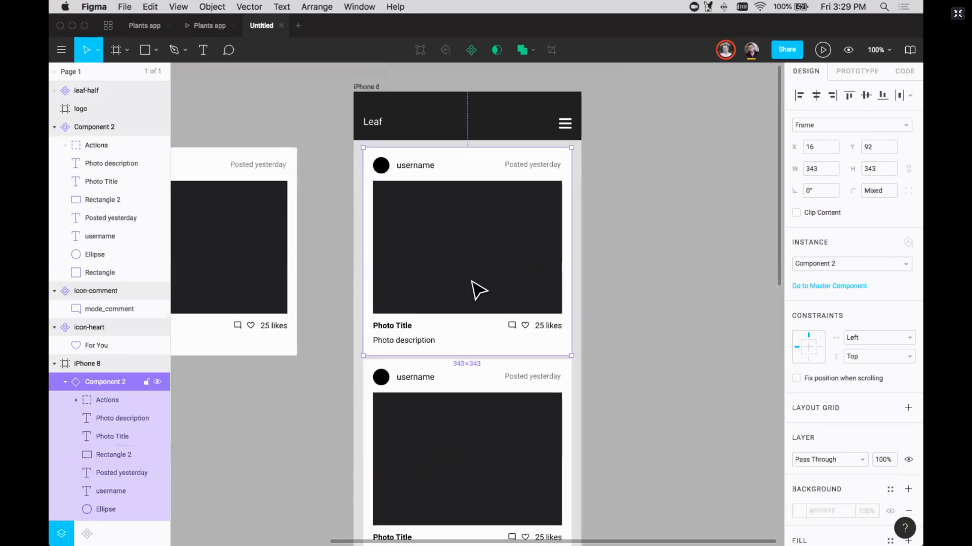
pyautogui.hscroll(3, 473, 289)
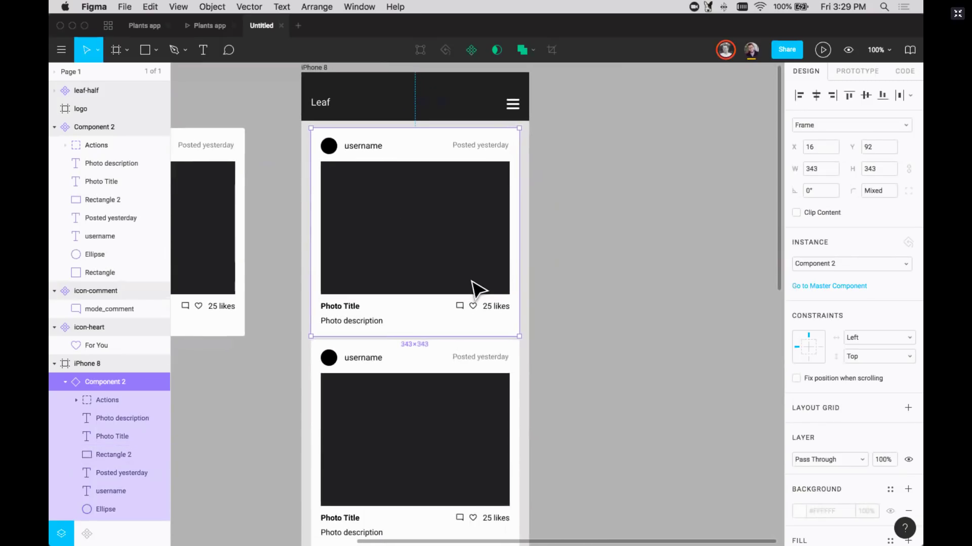
pyautogui.press('-')
pyautogui.scroll(-2, 476, 291)
pyautogui.scroll(-1, 476, 291)
pyautogui.hscroll(1, 454, 198)
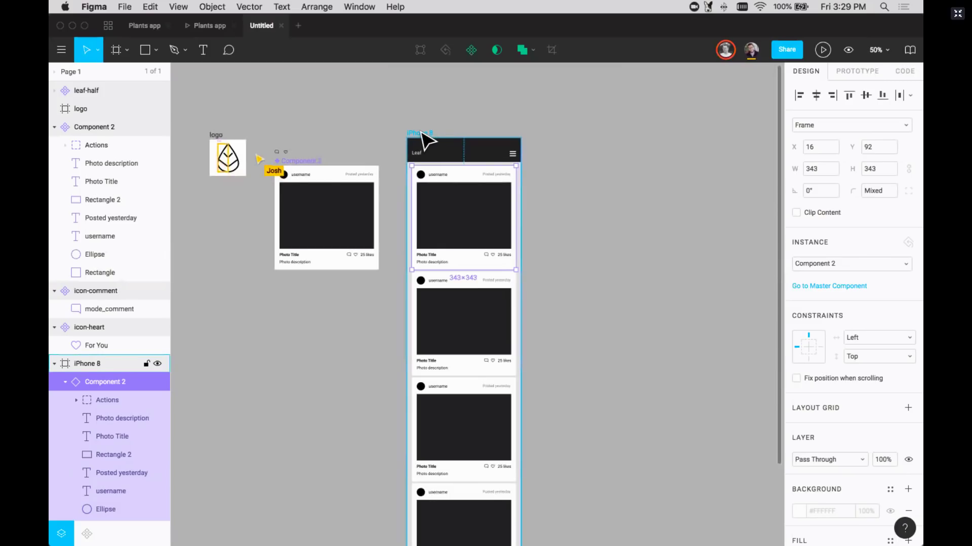
pyautogui.scroll(3, 422, 135)
pyautogui.hscroll(-2, 422, 134)
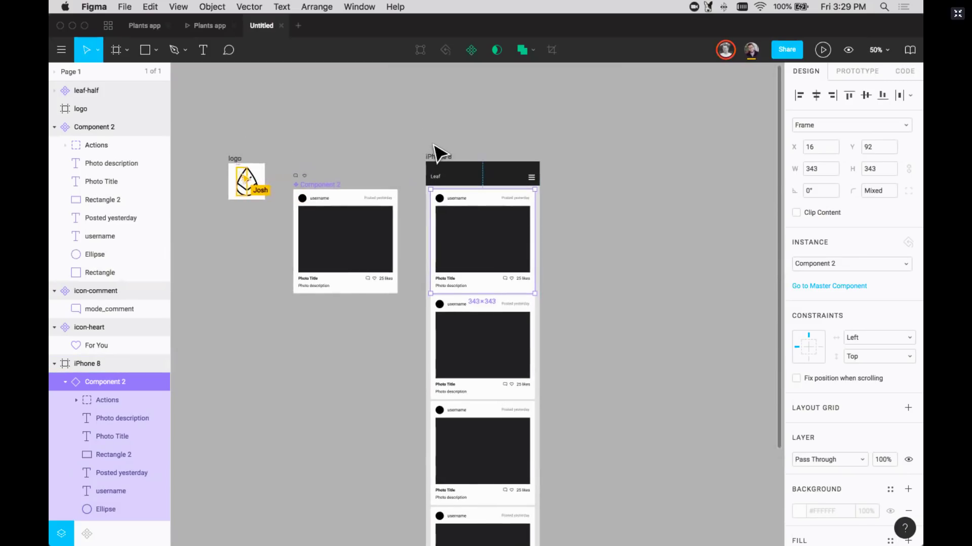
# Copy the card component beside the iPhone 8 frame, stretch the copy horizontally to test its constraints, and delete it
pyautogui.moveTo(360, 217); pyautogui.dragTo(706, 240)
pyautogui.click(667, 344)
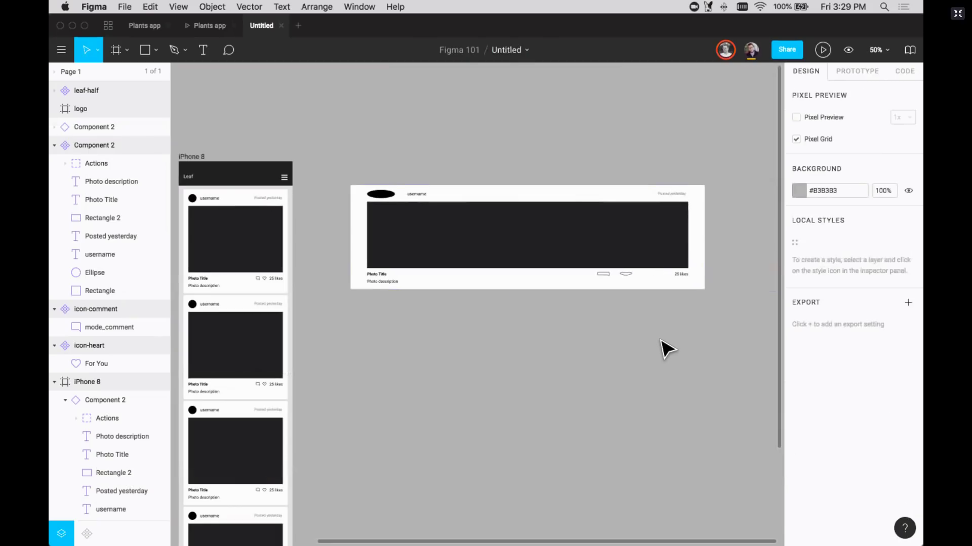
pyautogui.click(434, 262)
pyautogui.hscroll(-3, 435, 263)
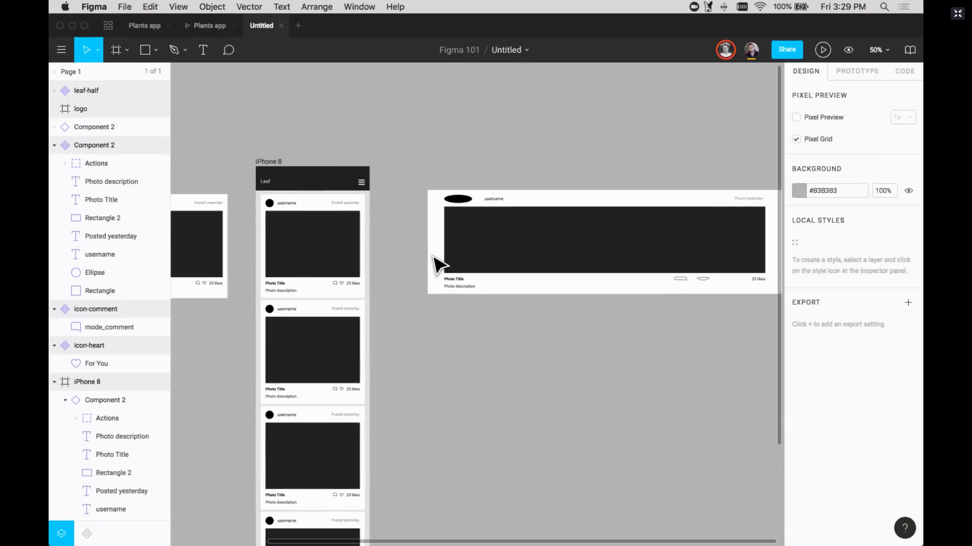
pyautogui.scroll(2, 436, 265)
pyautogui.press('Delete')
# Set the avatar circle's constraints in the master card component to Left and Top
pyautogui.hscroll(-5, 500, 278)
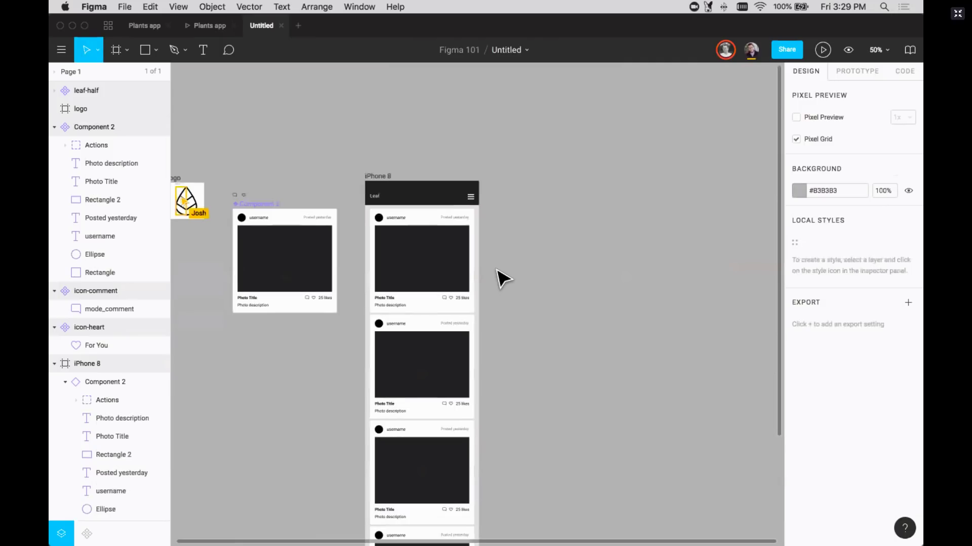
pyautogui.scroll(3, 500, 278)
pyautogui.scroll(3, 496, 278)
pyautogui.hscroll(-5, 496, 278)
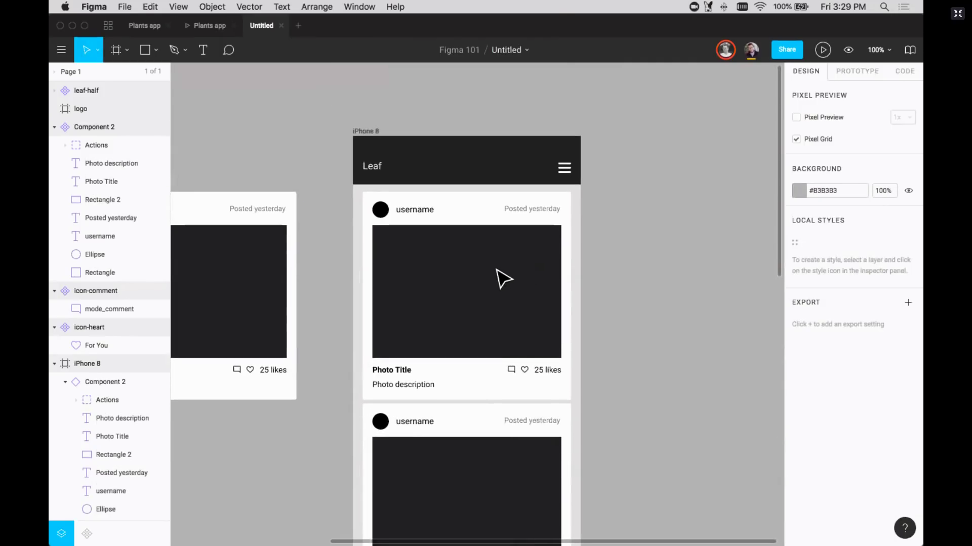
pyautogui.doubleClick(316, 215)
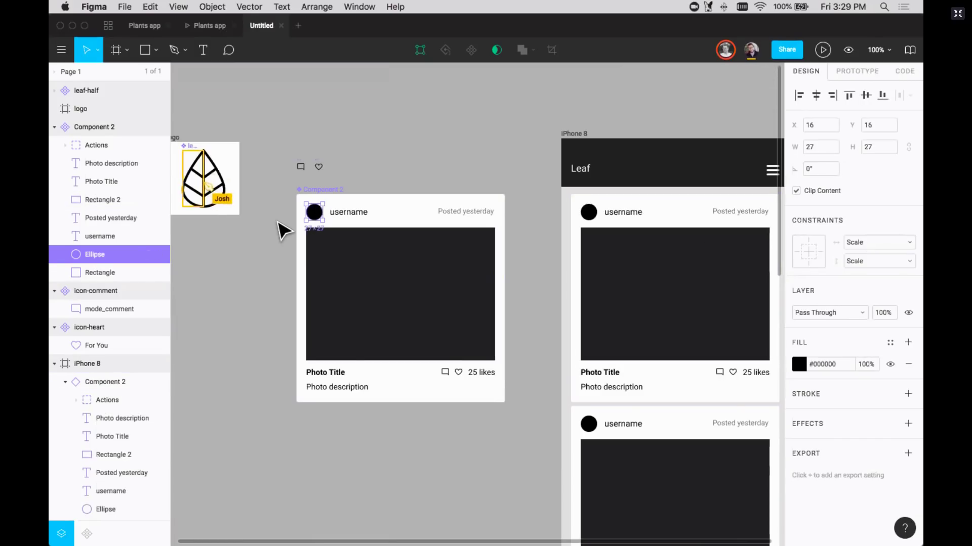
pyautogui.click(860, 242)
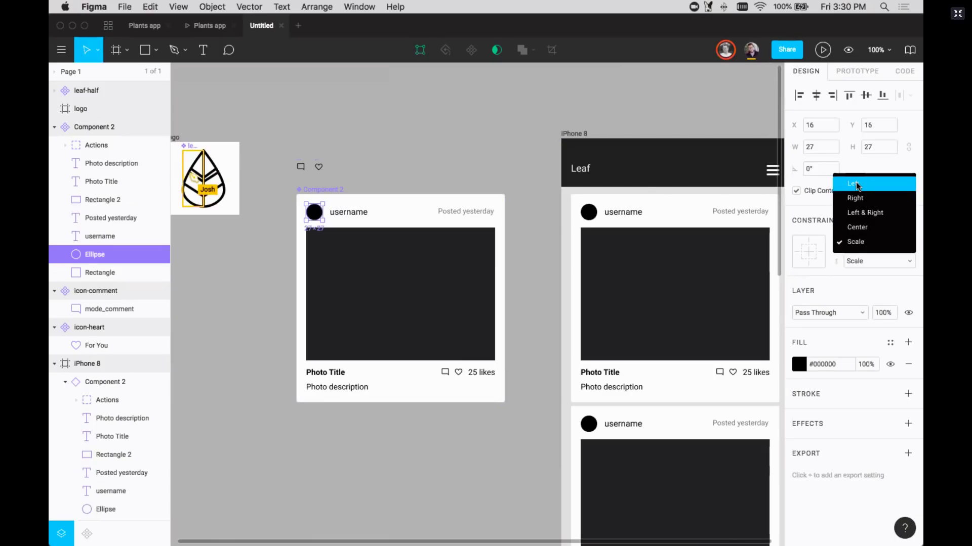
pyautogui.click(857, 185)
pyautogui.click(860, 260)
pyautogui.click(855, 203)
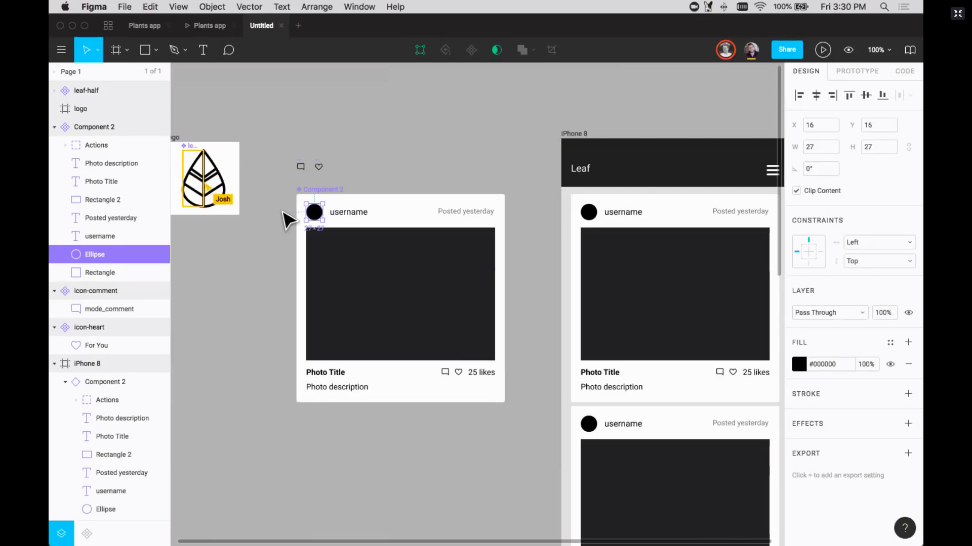
# Set the username text's constraints in the master card component to Left and Top
pyautogui.click(338, 213)
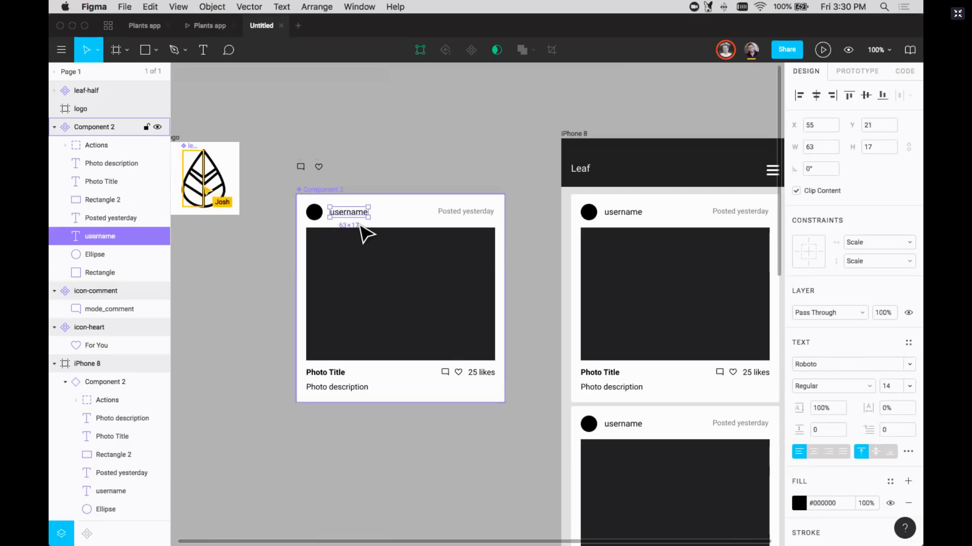
pyautogui.click(878, 243)
pyautogui.click(857, 185)
pyautogui.click(860, 260)
pyautogui.click(852, 202)
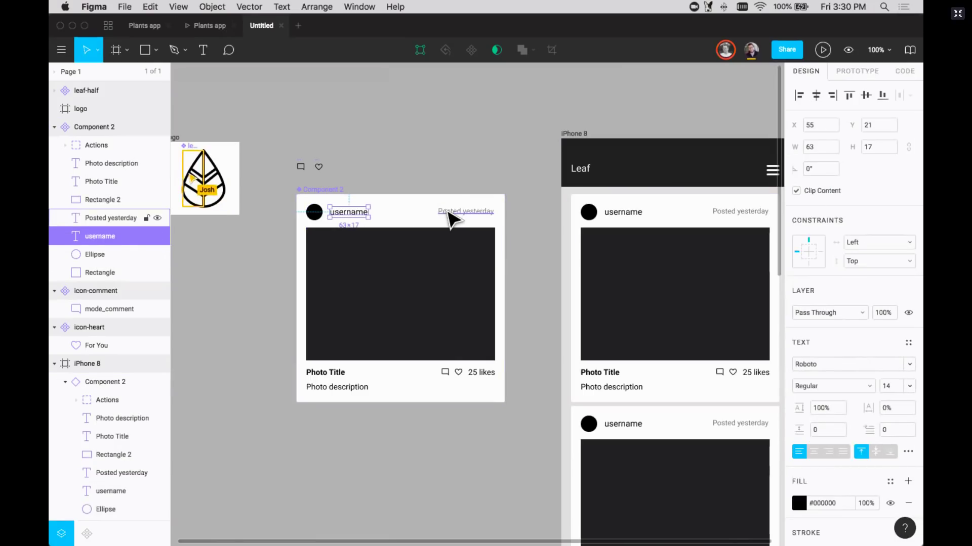
# Set the "Posted yesterday" text's constraints in the master card component to Right and Top
pyautogui.click(465, 213)
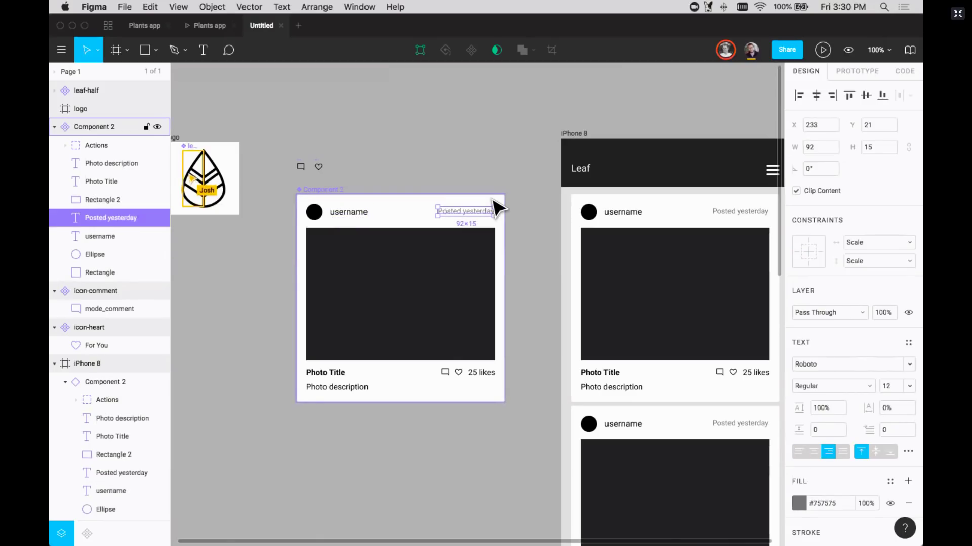
pyautogui.click(885, 247)
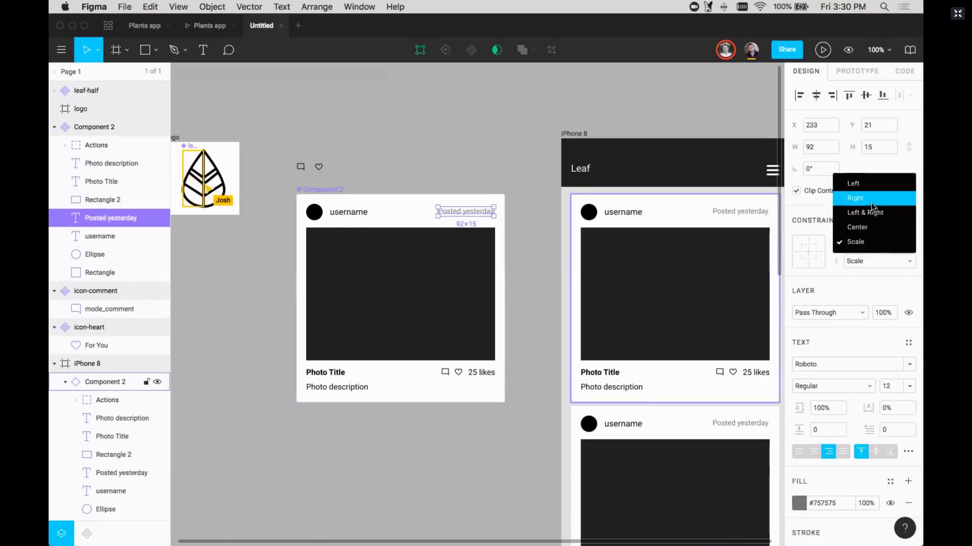
pyautogui.click(855, 203)
pyautogui.click(860, 258)
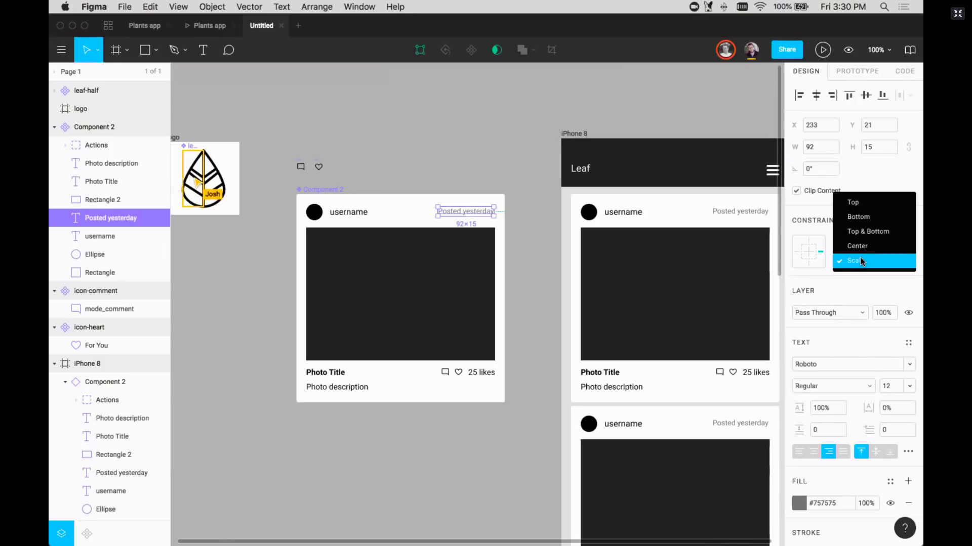
pyautogui.click(858, 205)
# Set the dark photo rectangle's constraints in the master card component to Left & Right and Top
pyautogui.click(414, 263)
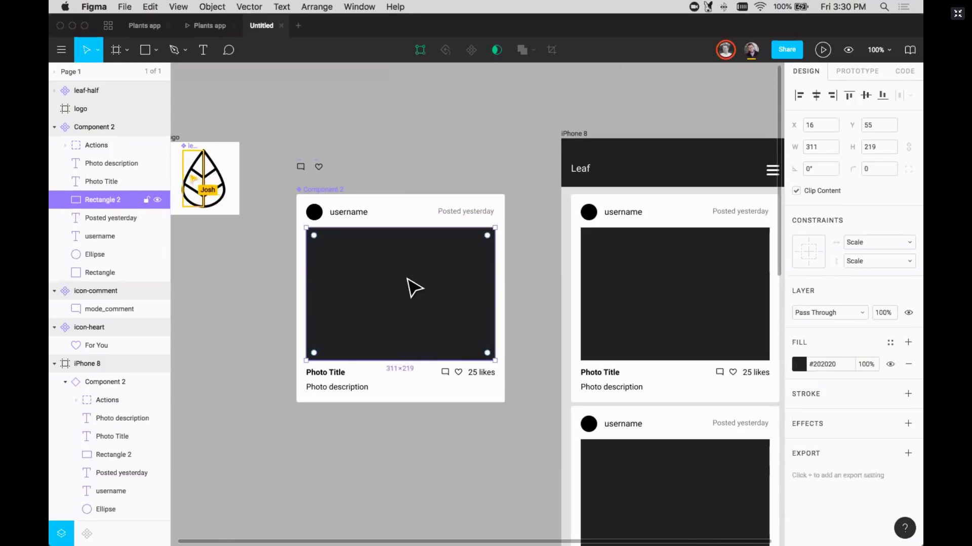
pyautogui.scroll(-2, 305, 267)
pyautogui.hscroll(1, 305, 267)
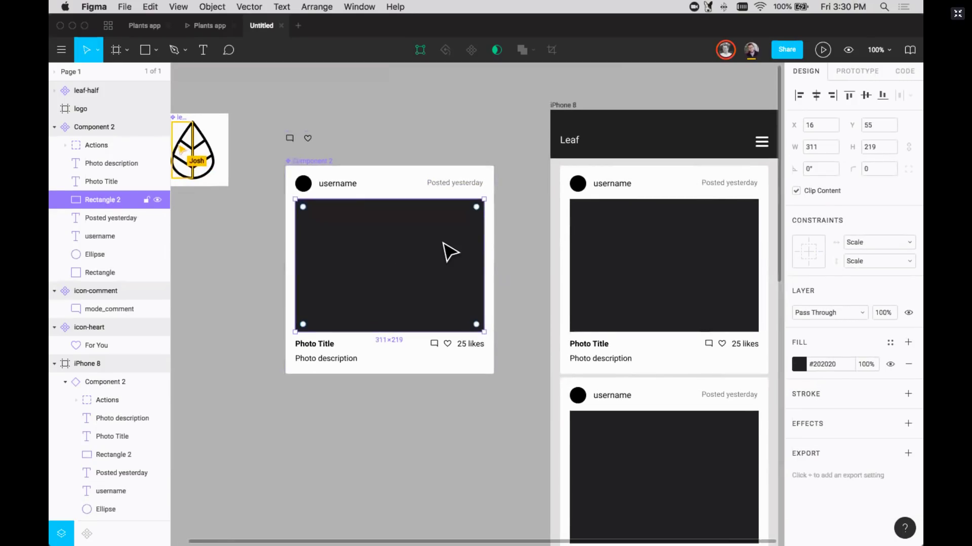
pyautogui.click(869, 242)
pyautogui.click(868, 214)
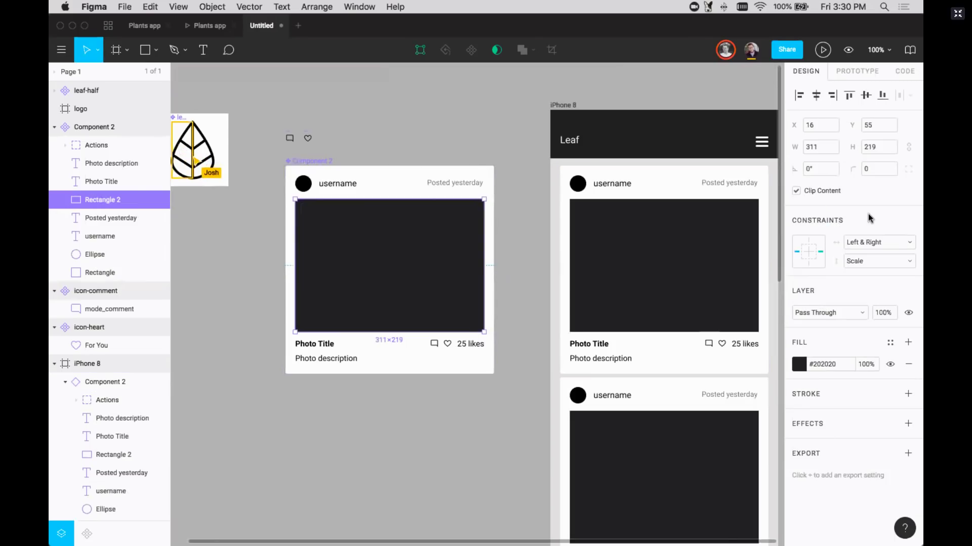
pyautogui.click(863, 260)
pyautogui.click(860, 202)
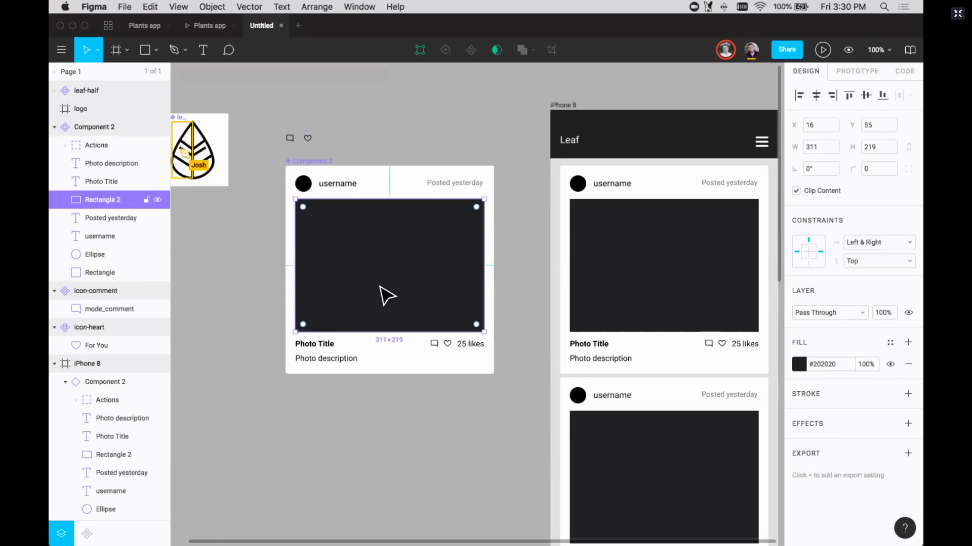
# Set the horizontal constraint of the Photo Title and Photo description texts in the master card to Left & Right
pyautogui.click(314, 345)
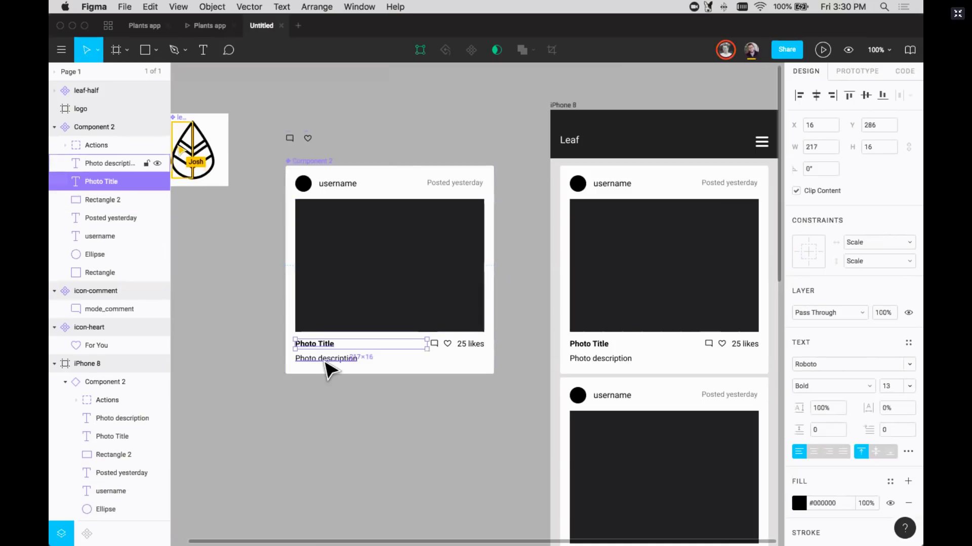
pyautogui.keyDown('shift'); pyautogui.click(325, 359); pyautogui.keyUp('shift')
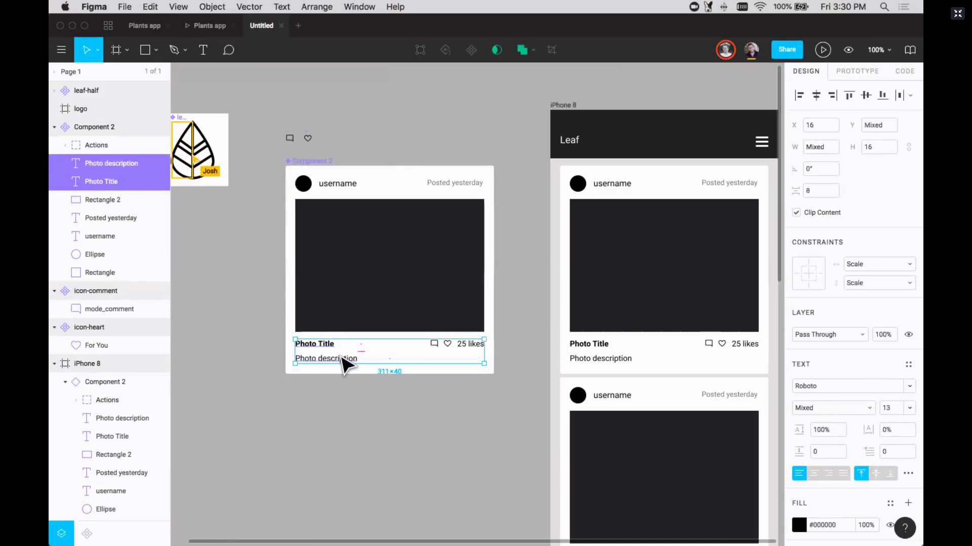
pyautogui.click(855, 264)
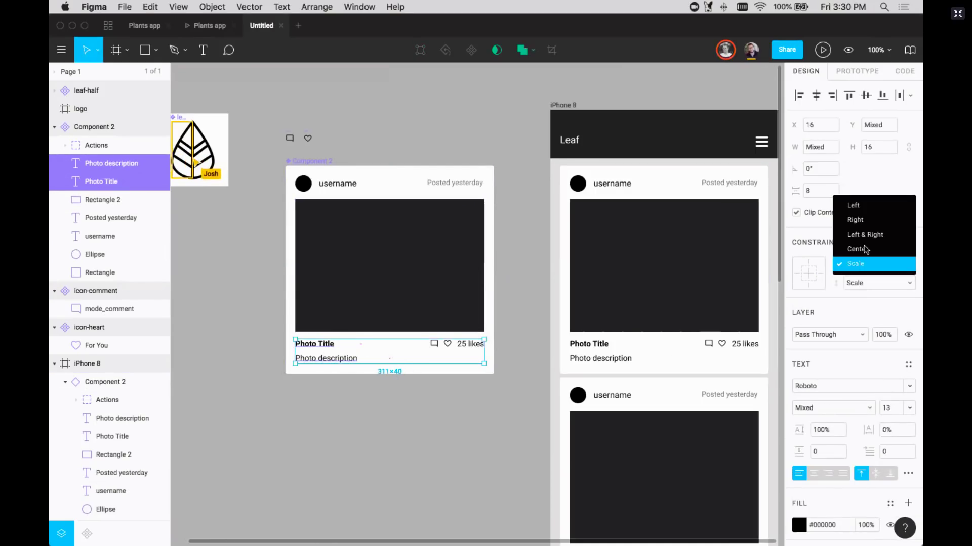
pyautogui.click(872, 236)
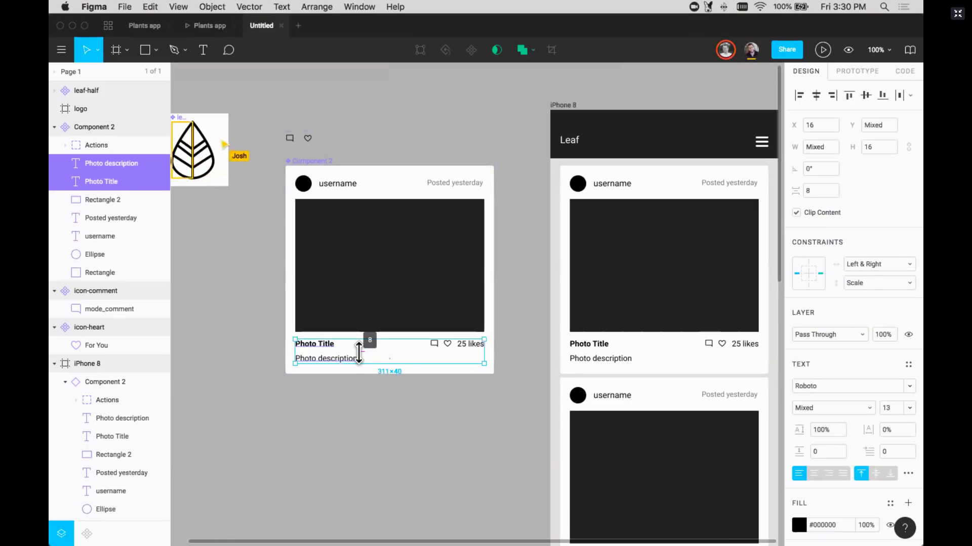
pyautogui.click(398, 398)
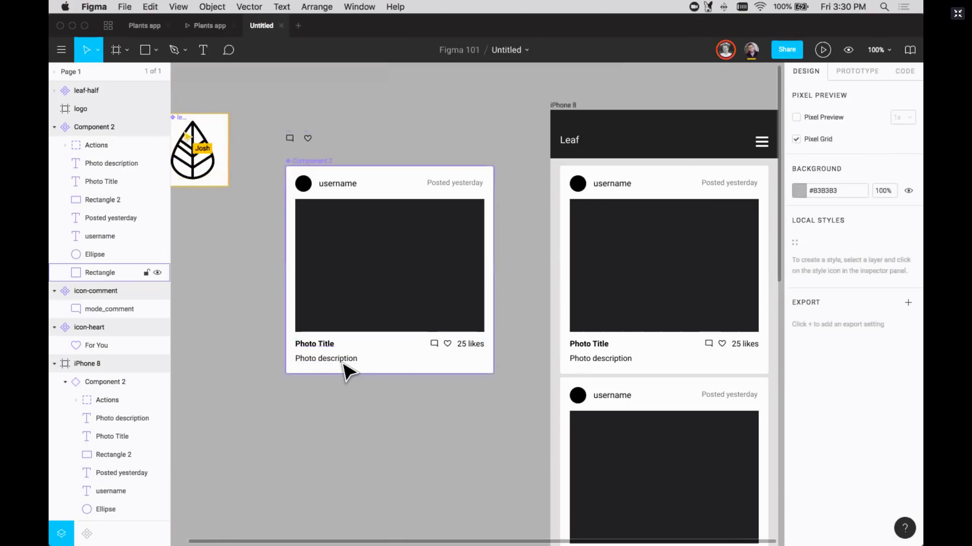
# Set the Photo Title's horizontal constraint in the master card to Scale
pyautogui.doubleClick(321, 345)
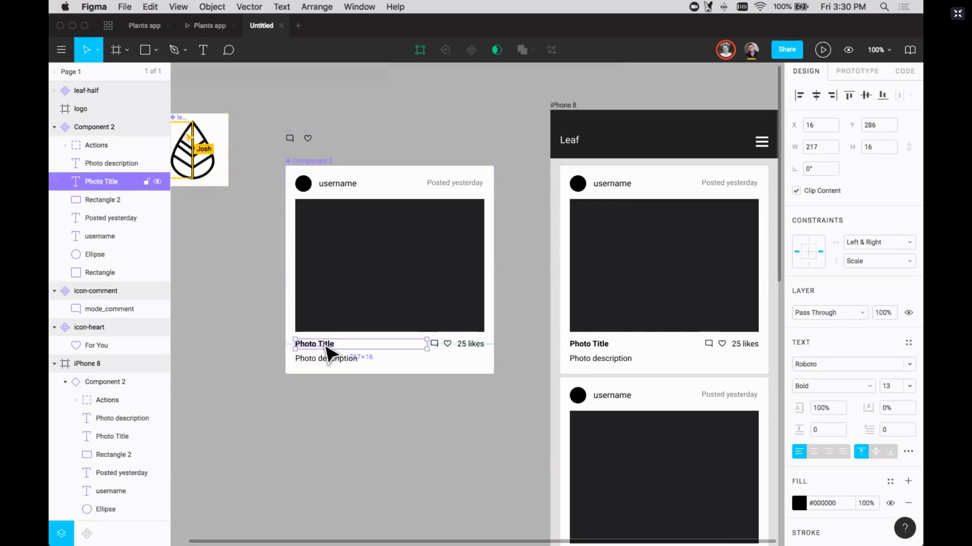
pyautogui.click(889, 247)
pyautogui.click(873, 267)
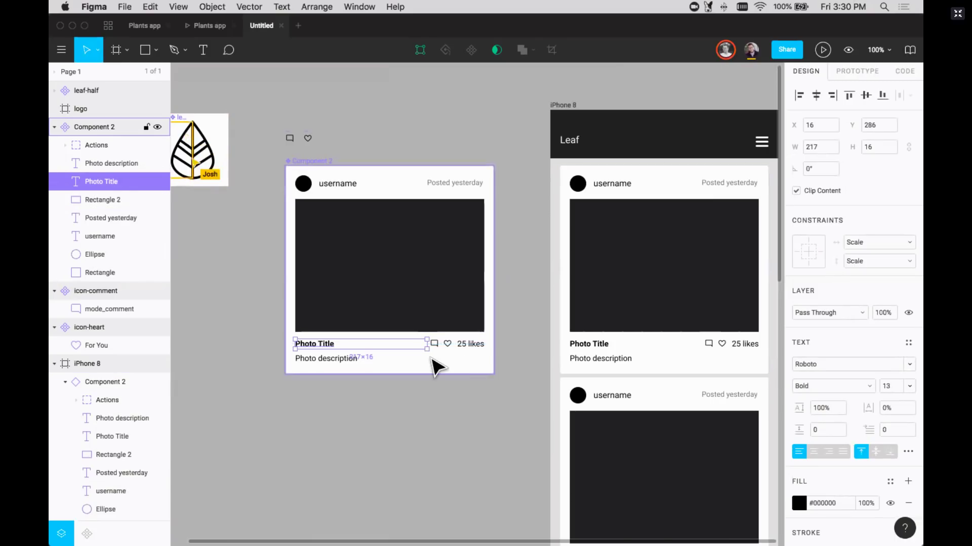
# Set the horizontal constraint of the Actions group in the master card to Right
pyautogui.click(462, 346)
pyautogui.click(872, 242)
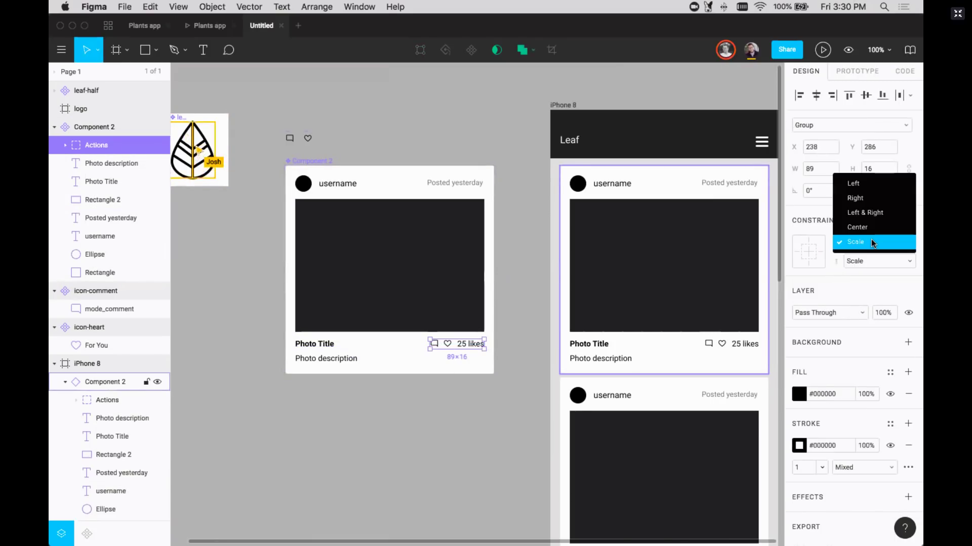
pyautogui.click(864, 198)
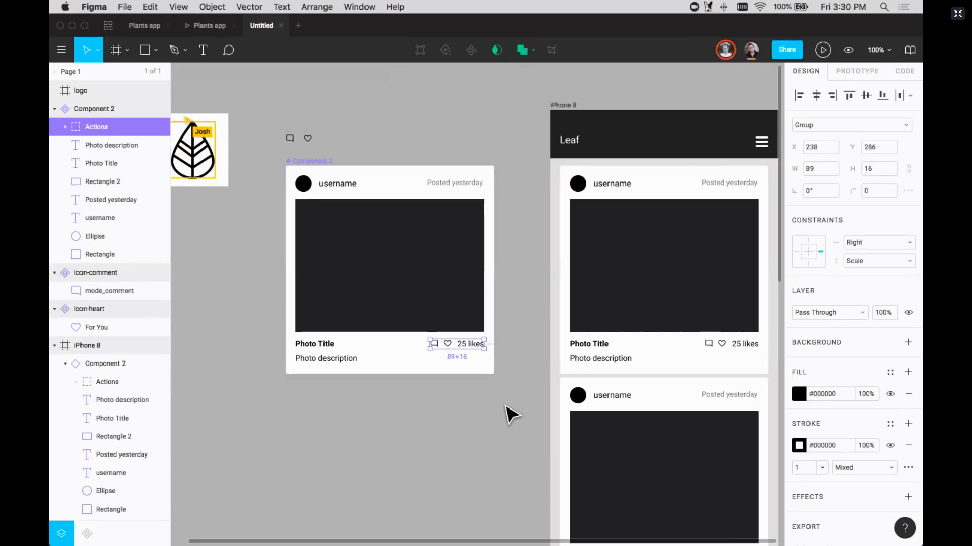
pyautogui.click(511, 414)
# Place a test instance of the card component beside the iPhone 8 frame and resize it to about 668 × 394
pyautogui.press('-')
pyautogui.moveTo(417, 308); pyautogui.dragTo(666, 297)
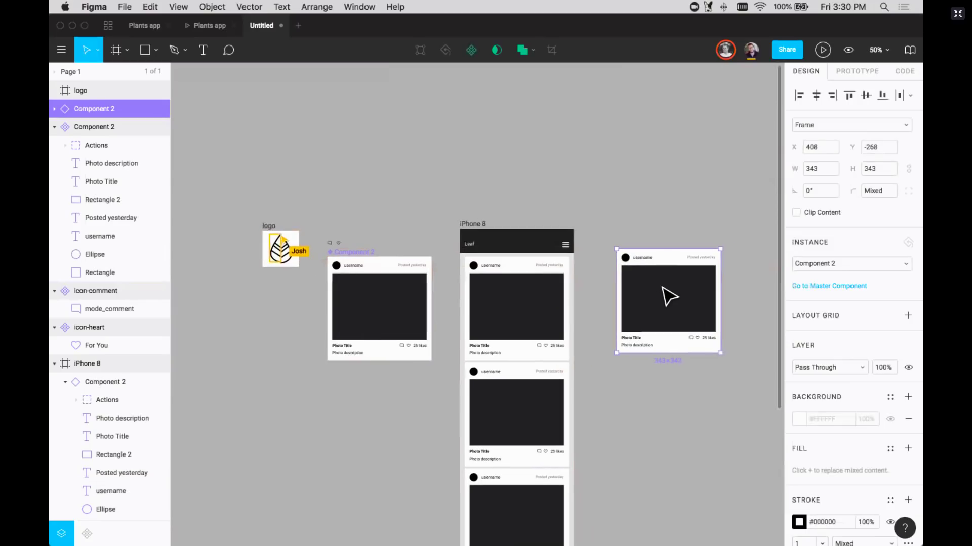
pyautogui.hscroll(5, 638, 334)
pyautogui.moveTo(615, 364); pyautogui.dragTo(707, 375)
# Set the vertical constraint of the Photo Title and Photo description texts in the master card to Top
pyautogui.doubleClick(239, 357)
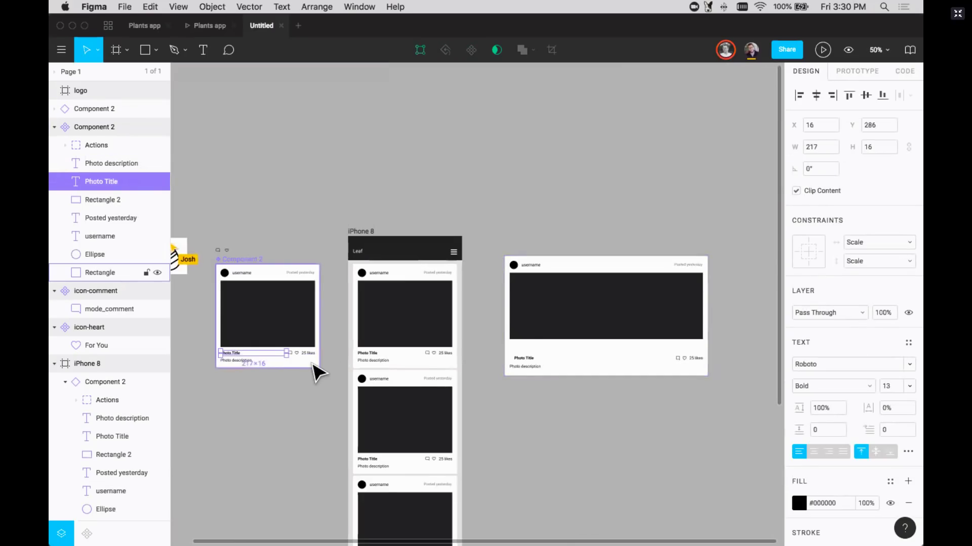
pyautogui.keyDown('shift'); pyautogui.click(239, 364); pyautogui.keyUp('shift')
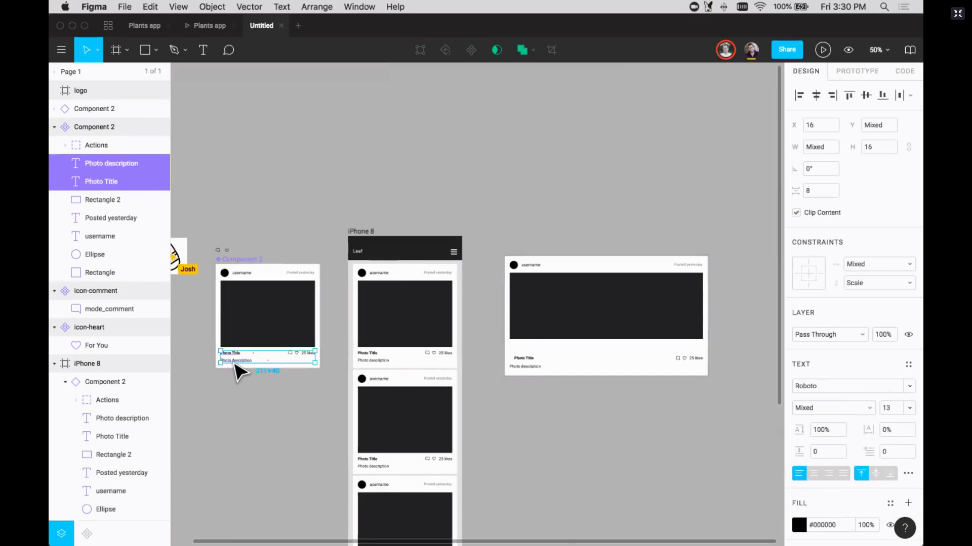
pyautogui.click(864, 287)
pyautogui.click(857, 229)
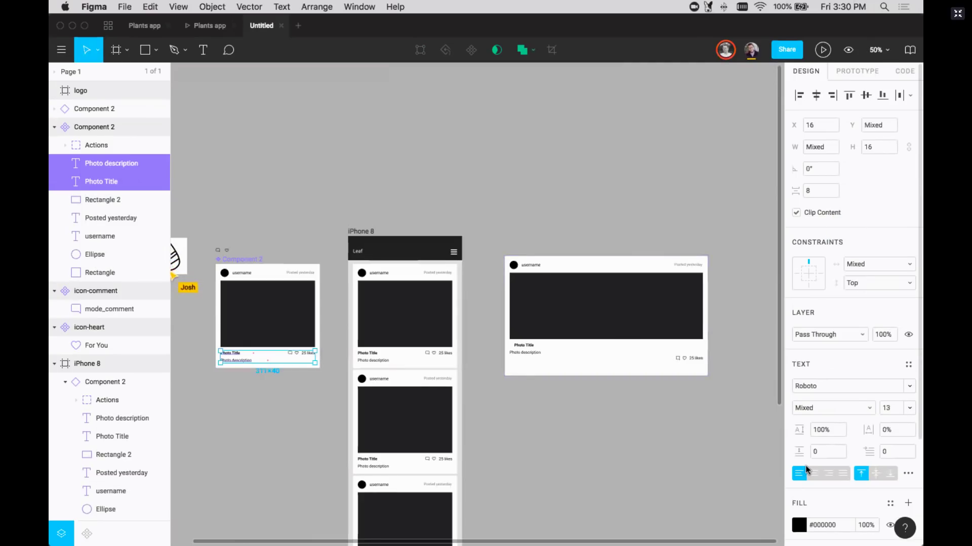
# Set the Photo Title's horizontal constraint in the master card to Left & Right
pyautogui.click(865, 265)
pyautogui.click(861, 260)
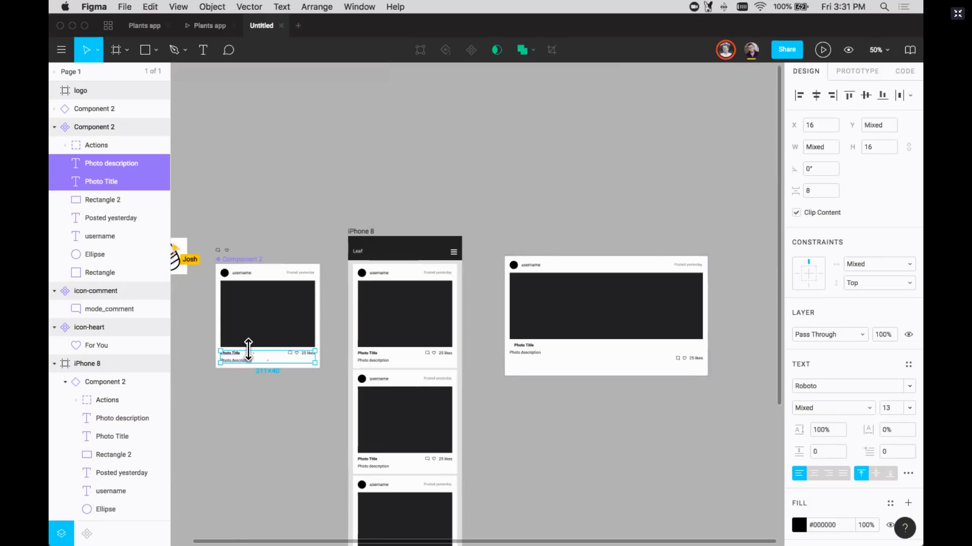
pyautogui.click(232, 356)
pyautogui.click(861, 241)
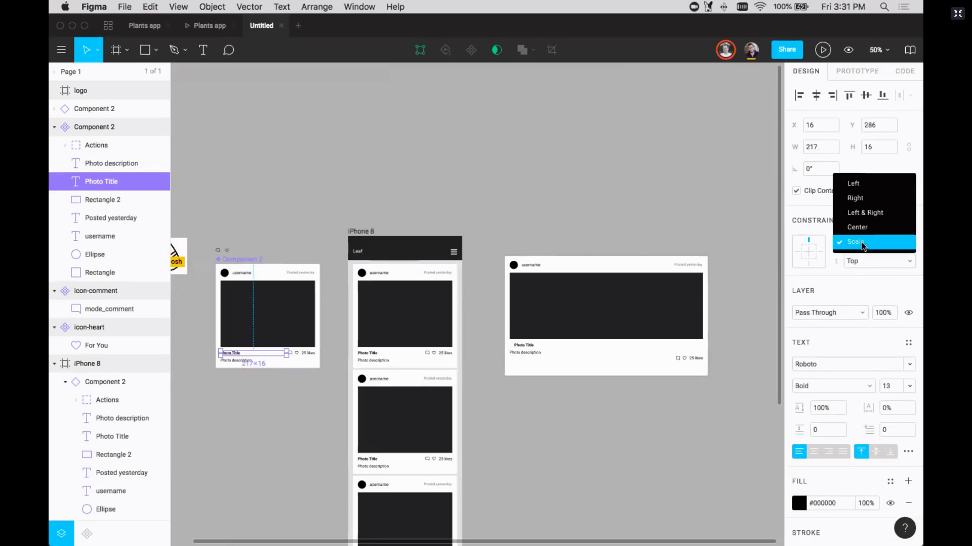
pyautogui.click(861, 217)
# Widen the test card instance beside the iPhone 8 frame to try out the title constraints
pyautogui.click(607, 235)
pyautogui.click(701, 372)
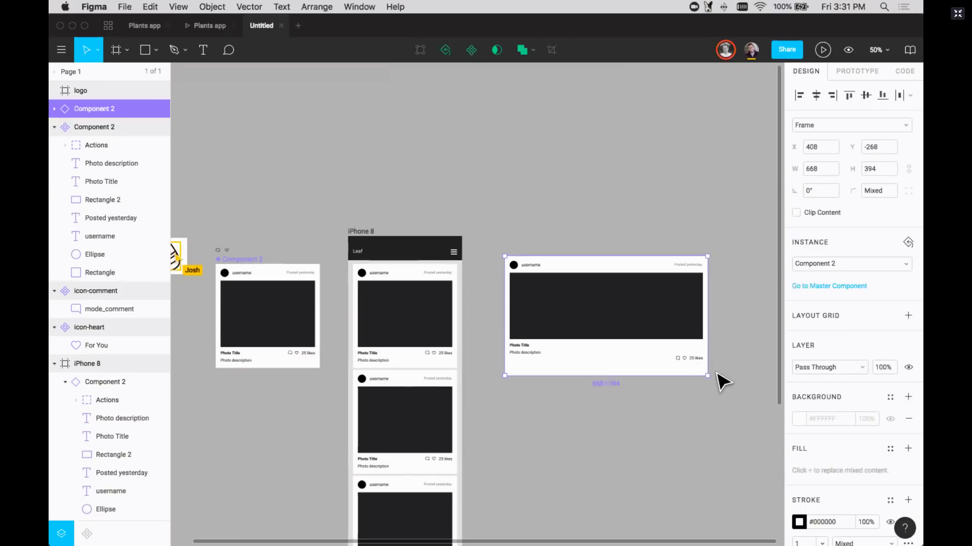
pyautogui.moveTo(692, 377); pyautogui.dragTo(739, 379)
# Set the vertical constraint of the Actions group in the master card to Top
pyautogui.click(305, 355)
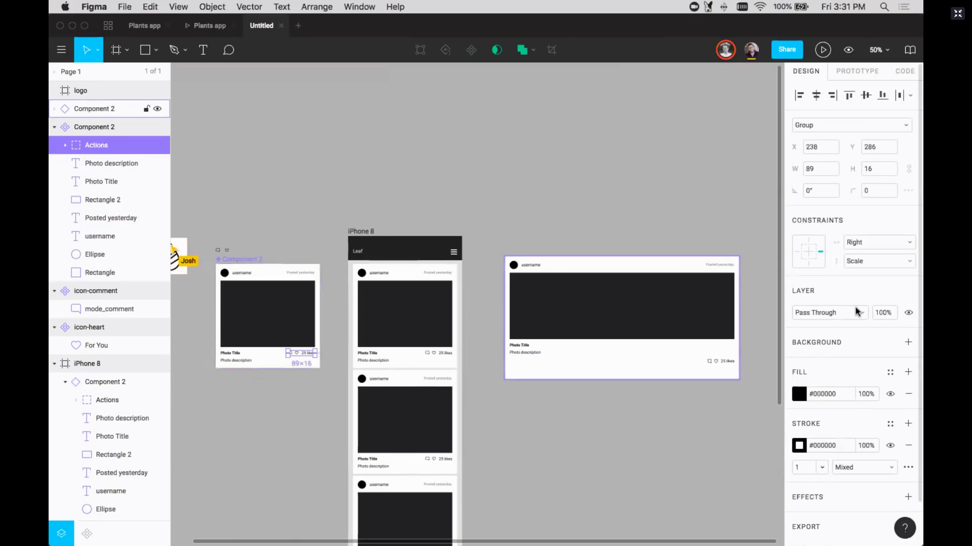
pyautogui.click(880, 261)
pyautogui.click(862, 202)
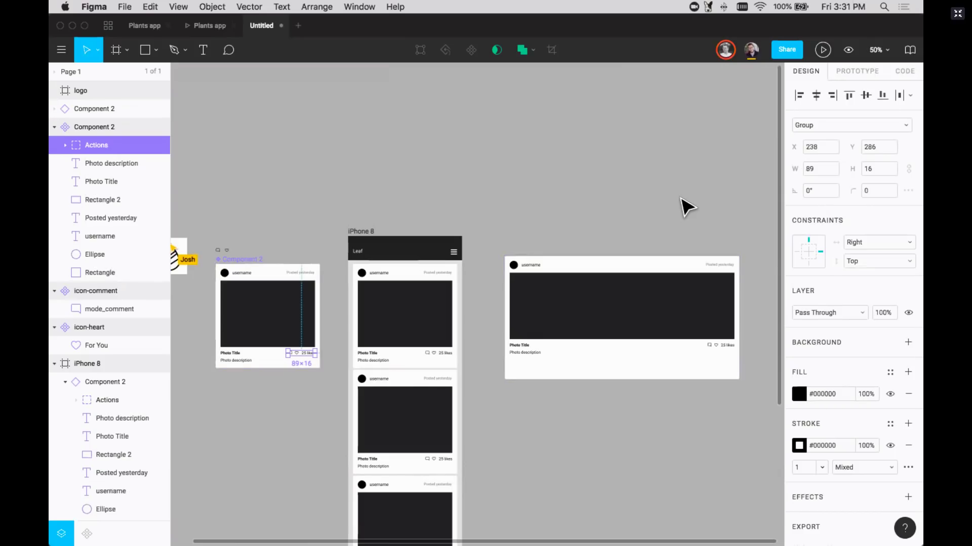
# Shrink the test card instance to about 426 × 382 to try out the constraints
pyautogui.click(681, 206)
pyautogui.click(640, 330)
pyautogui.moveTo(738, 380); pyautogui.dragTo(634, 373)
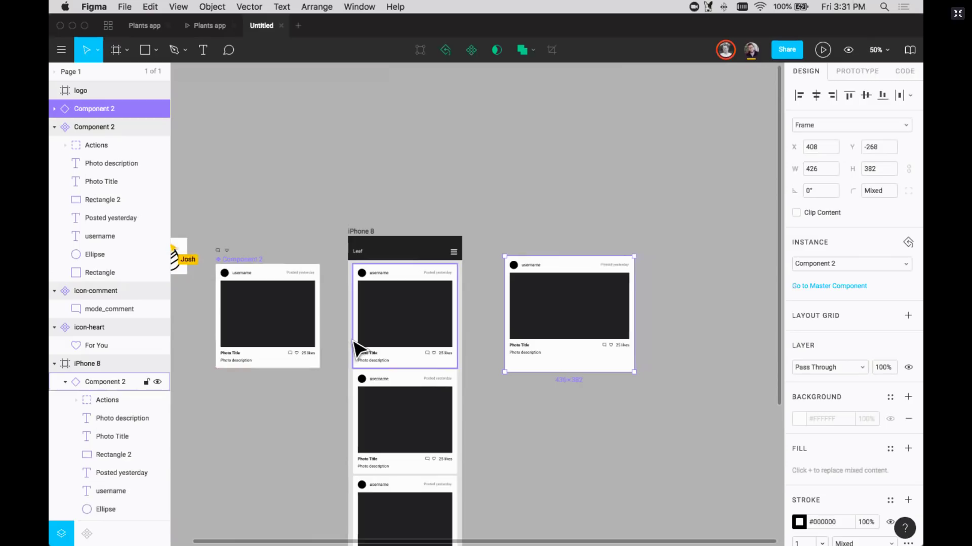
# Set the Photo description's vertical constraint in the master card to Top & Bottom and inspect the text in the test instance
pyautogui.doubleClick(244, 362)
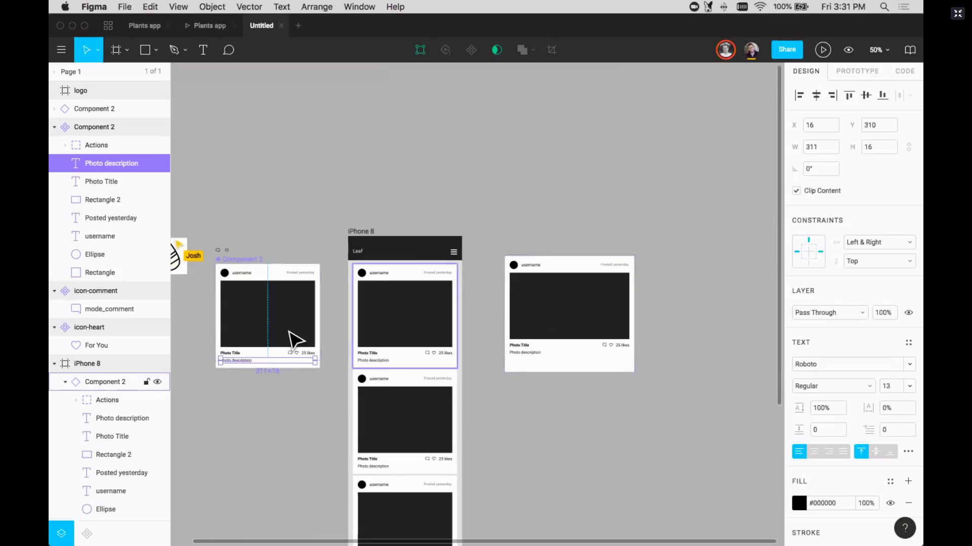
pyautogui.doubleClick(514, 353)
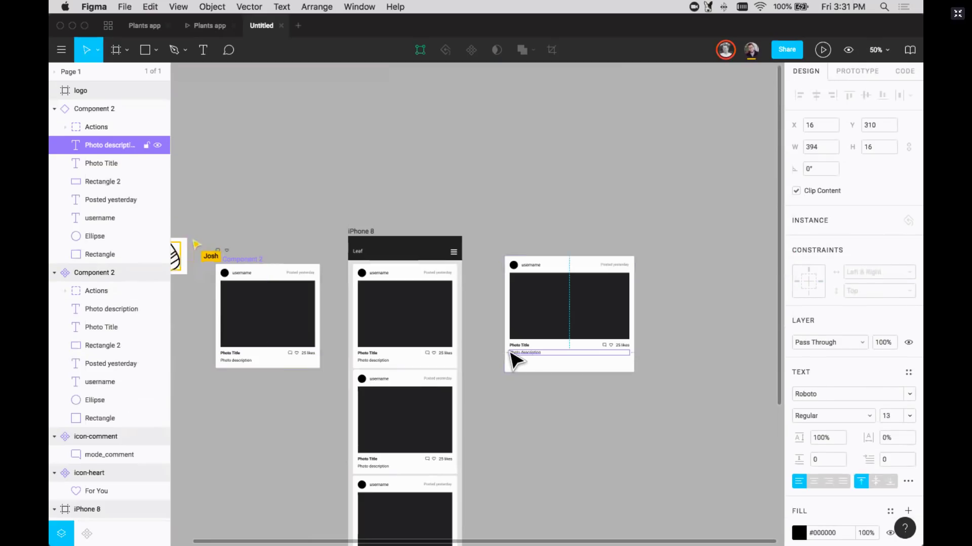
pyautogui.doubleClick(239, 361)
pyautogui.click(877, 259)
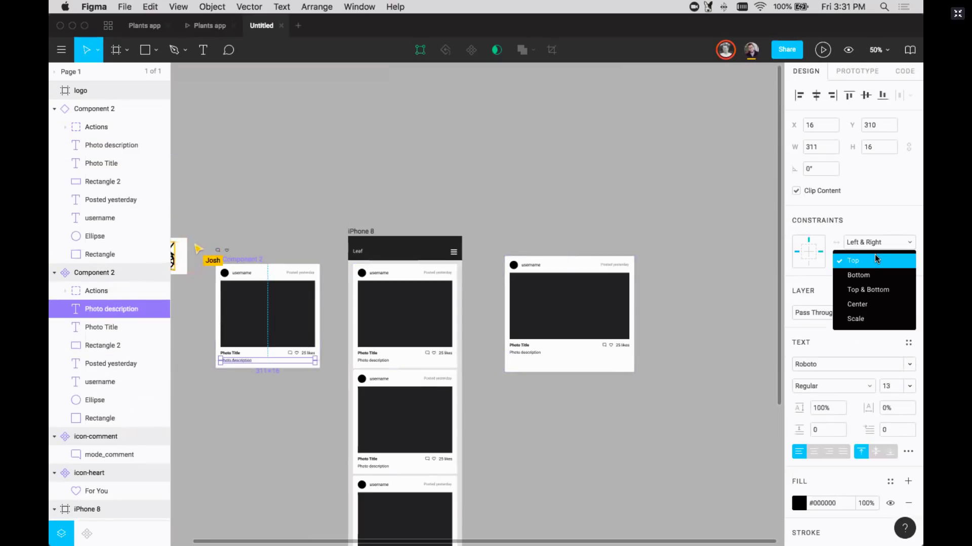
pyautogui.click(869, 287)
pyautogui.click(686, 354)
pyautogui.doubleClick(526, 353)
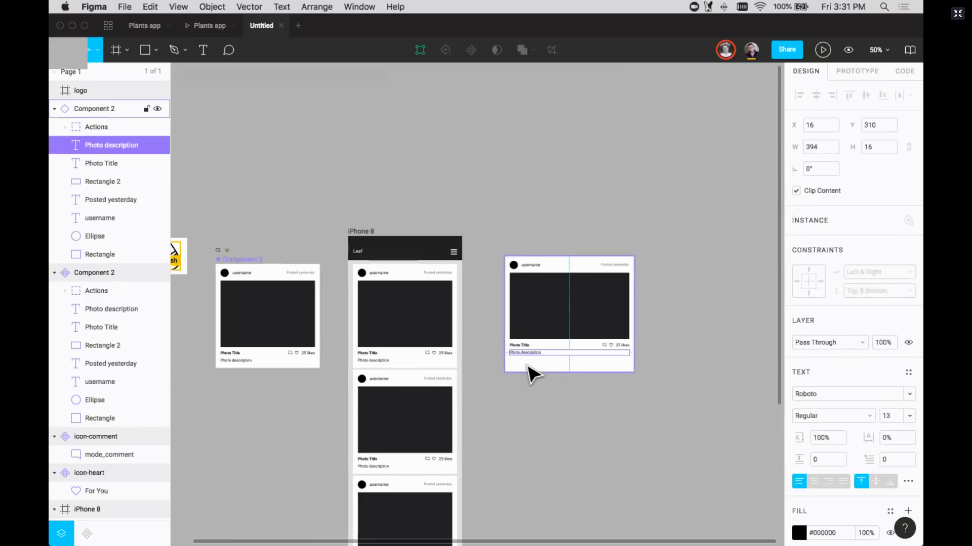
pyautogui.click(560, 247)
pyautogui.click(557, 304)
# Set the master Photo description's auto resize to Fixed and check its text box in the test instance
pyautogui.doubleClick(230, 361)
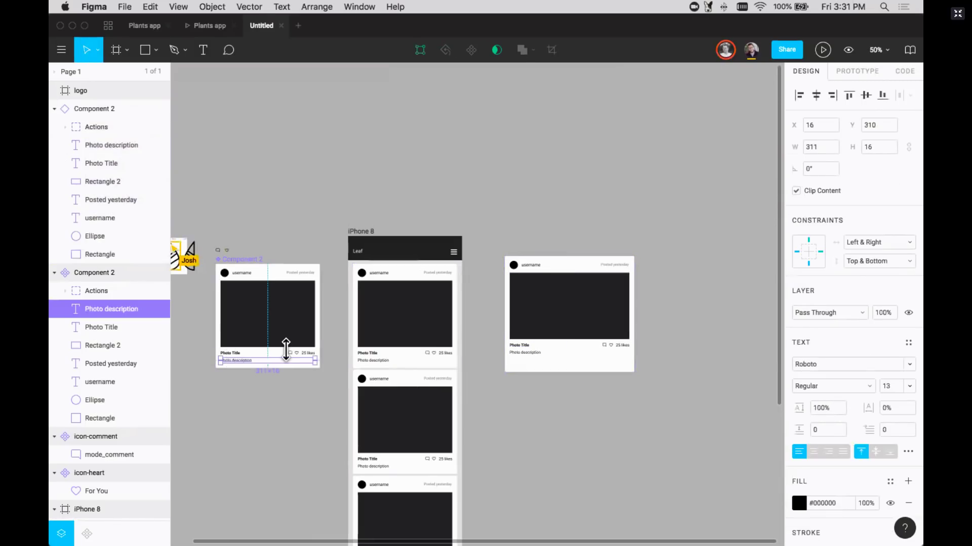
pyautogui.click(907, 451)
pyautogui.click(765, 383)
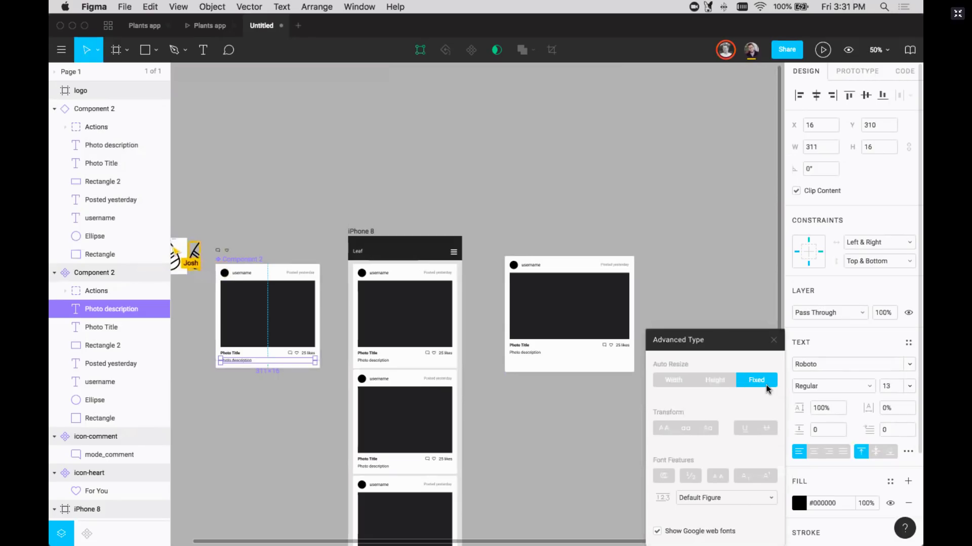
pyautogui.click(774, 340)
pyautogui.click(709, 329)
pyautogui.click(542, 368)
pyautogui.doubleClick(521, 360)
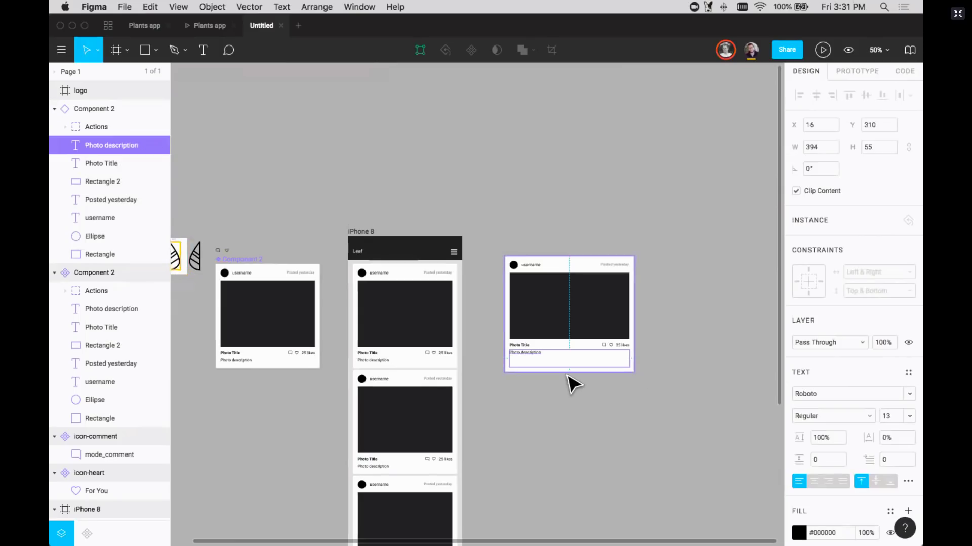
pyautogui.press('Escape')
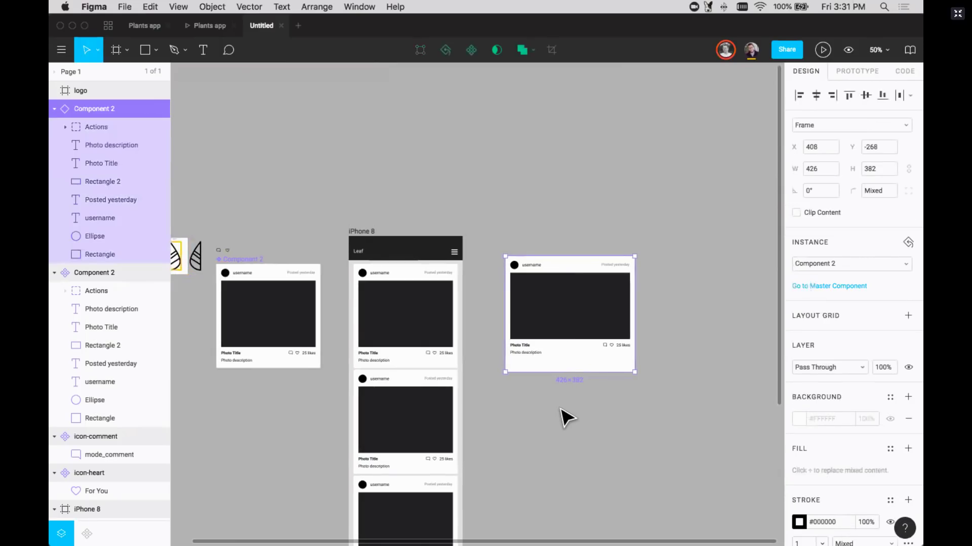
# Delete the test card instance beside the iPhone 8 frame
pyautogui.scroll(-3, 563, 414)
pyautogui.hscroll(-3, 563, 414)
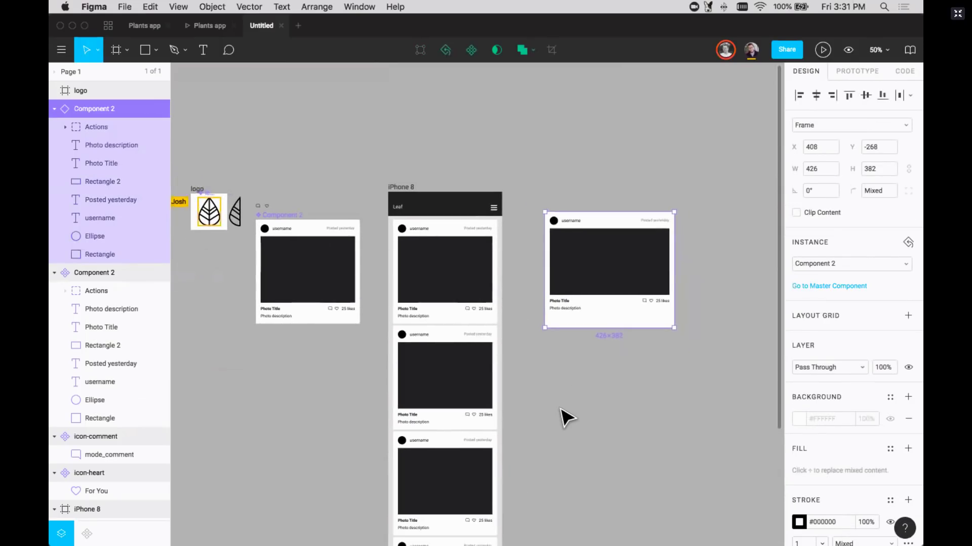
pyautogui.hotkey('shift', '0')
pyautogui.press('Delete')
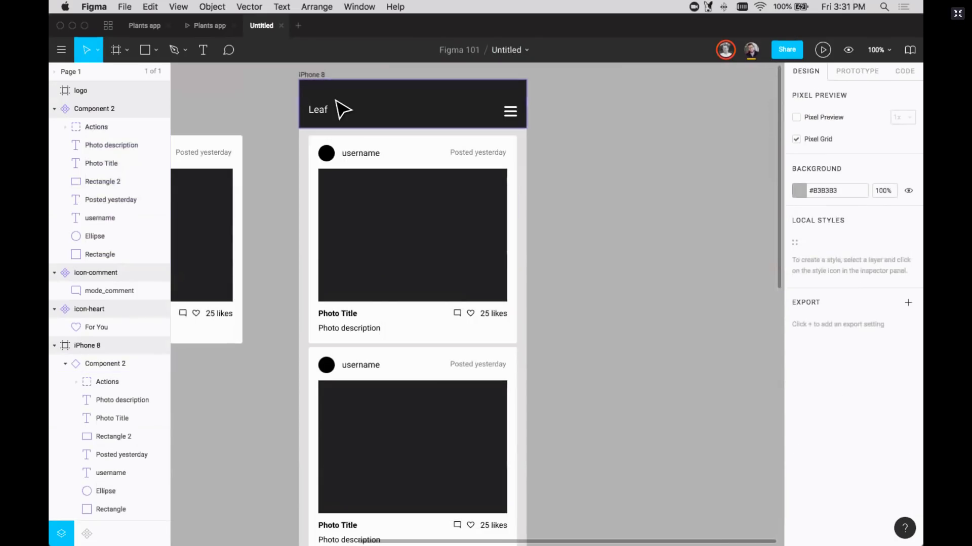
# Show the layout grid on the iPhone 8 frame
pyautogui.click(311, 75)
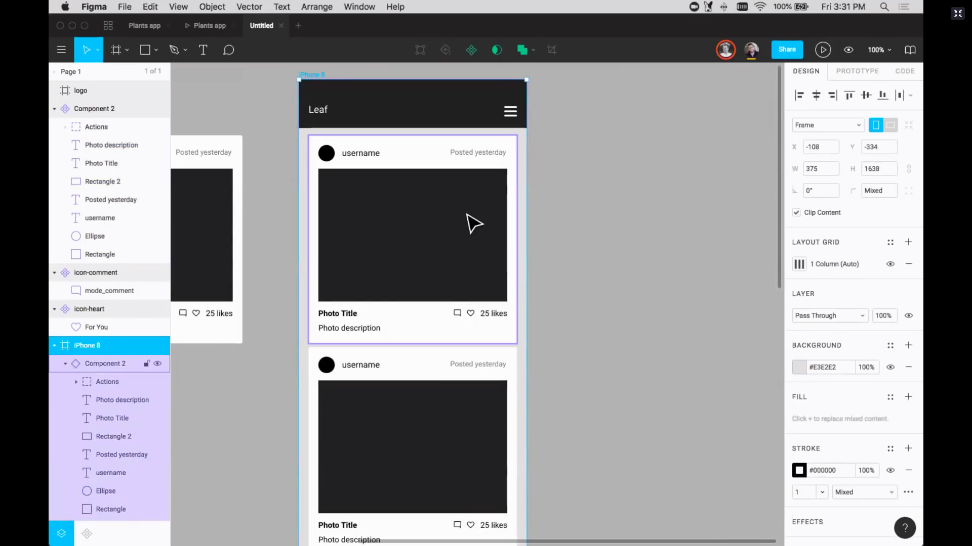
pyautogui.hotkey('ctrl', 'g')
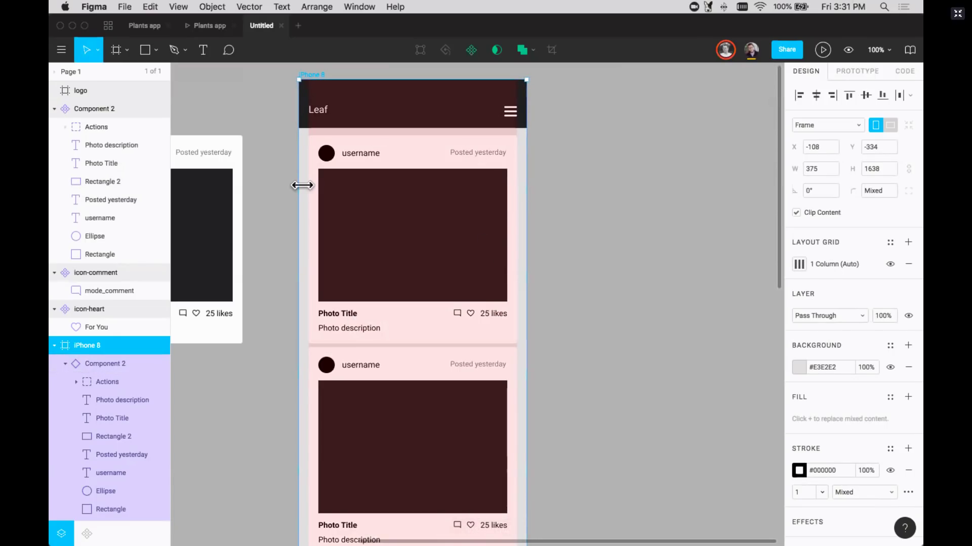
# Select all four card instances in the iPhone 8 frame and set their horizontal constraint to Left & Right
pyautogui.click(449, 260)
pyautogui.press('-')
pyautogui.scroll(-3, 449, 260)
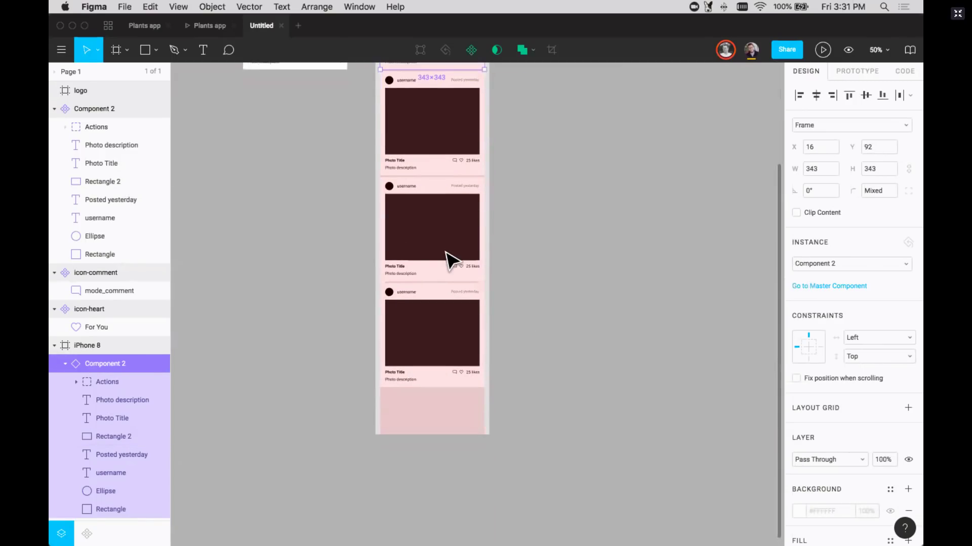
pyautogui.press('super+a')
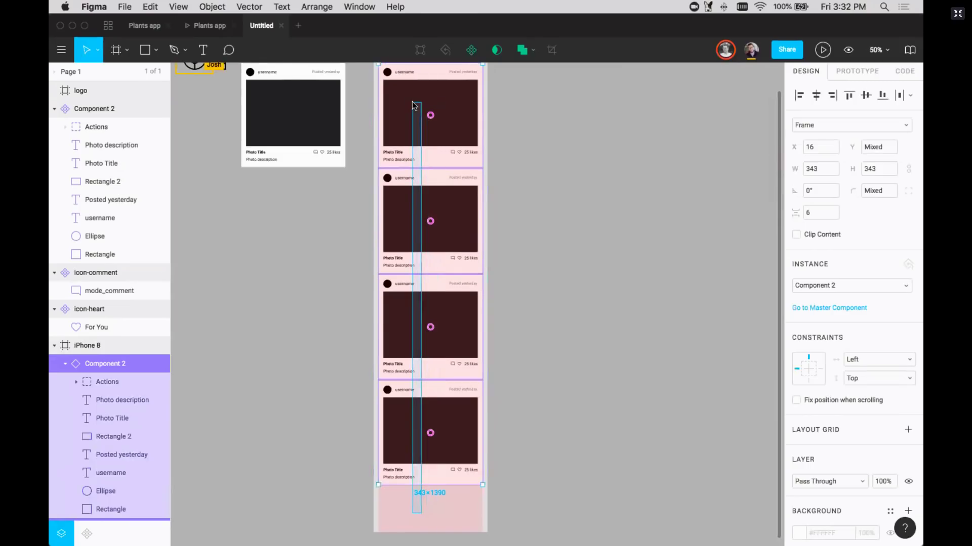
pyautogui.scroll(2, 442, 171)
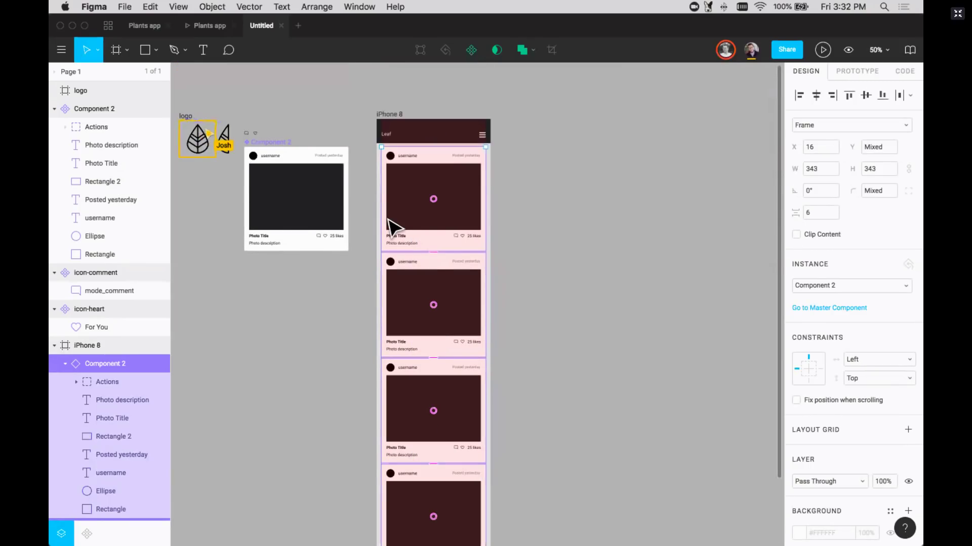
pyautogui.scroll(5, 414, 202)
pyautogui.scroll(5, 403, 204)
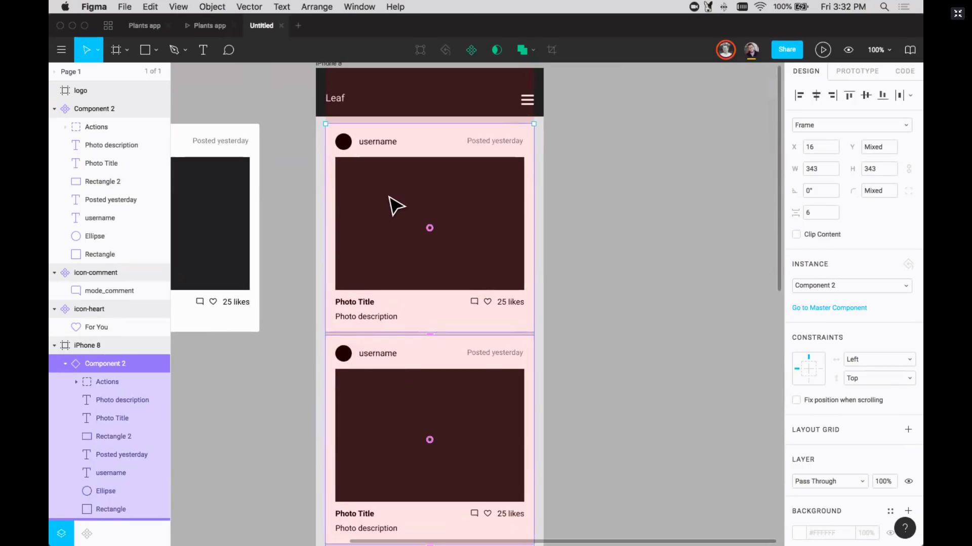
pyautogui.scroll(1, 349, 135)
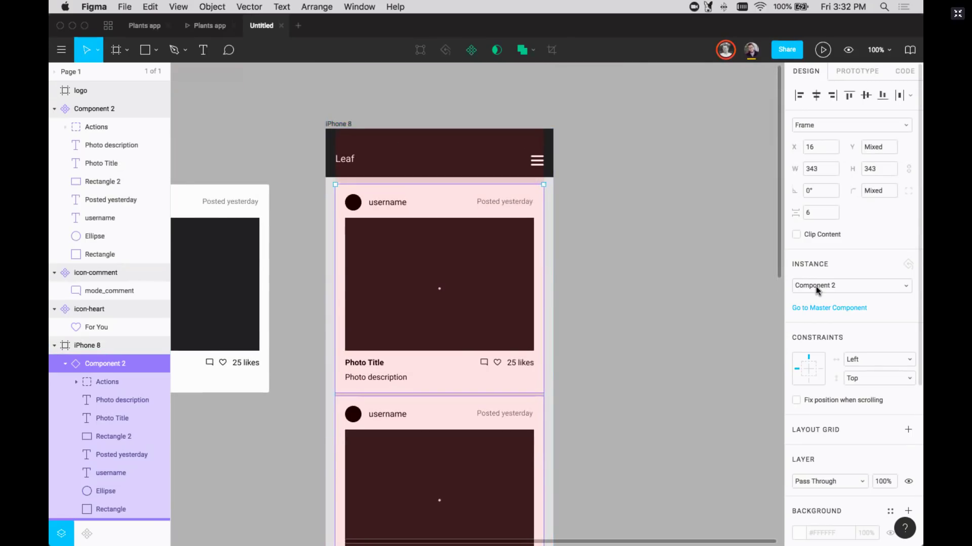
pyautogui.click(893, 359)
pyautogui.click(872, 390)
pyautogui.click(658, 291)
# Widen the iPhone 8 frame to about 832 to test how the cards stretch, and undo the resize
pyautogui.press('-')
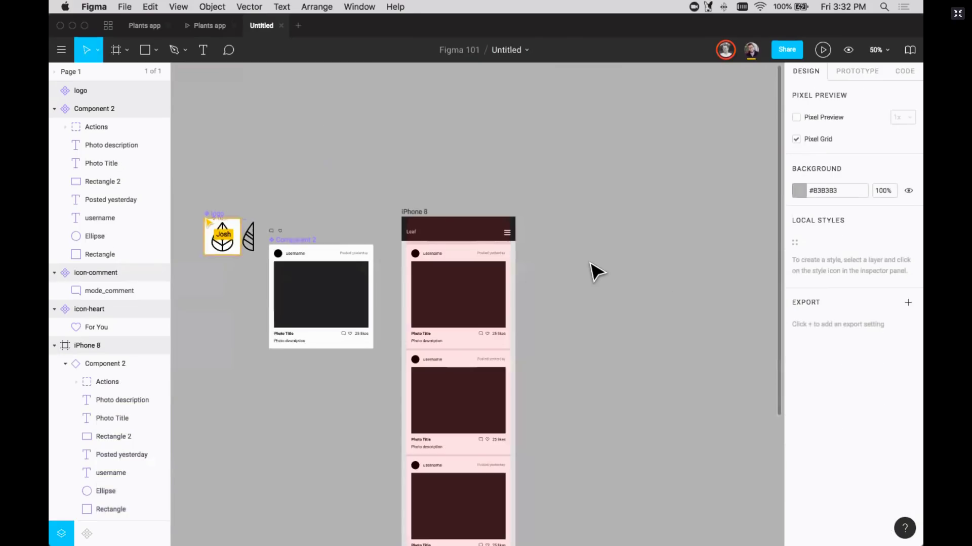
pyautogui.click(420, 213)
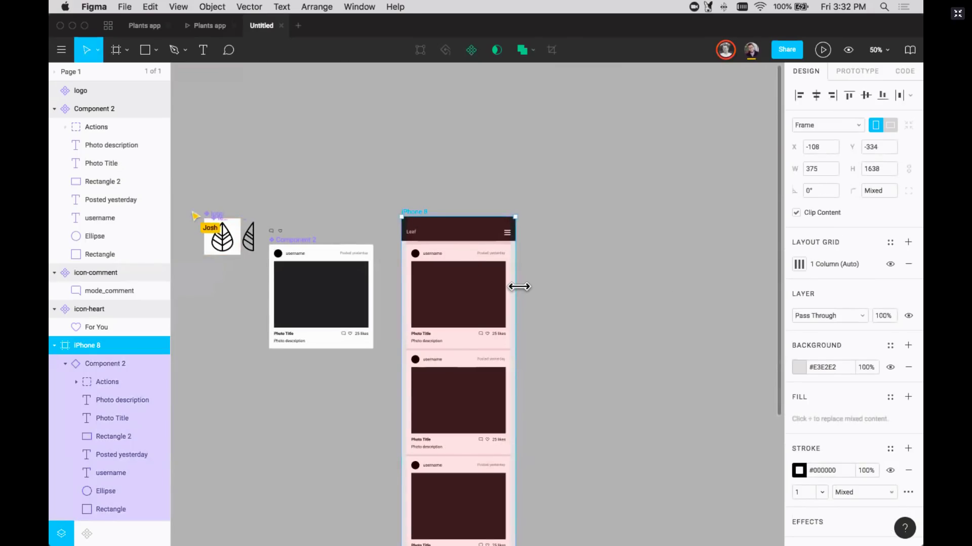
pyautogui.moveTo(519, 287); pyautogui.dragTo(654, 289)
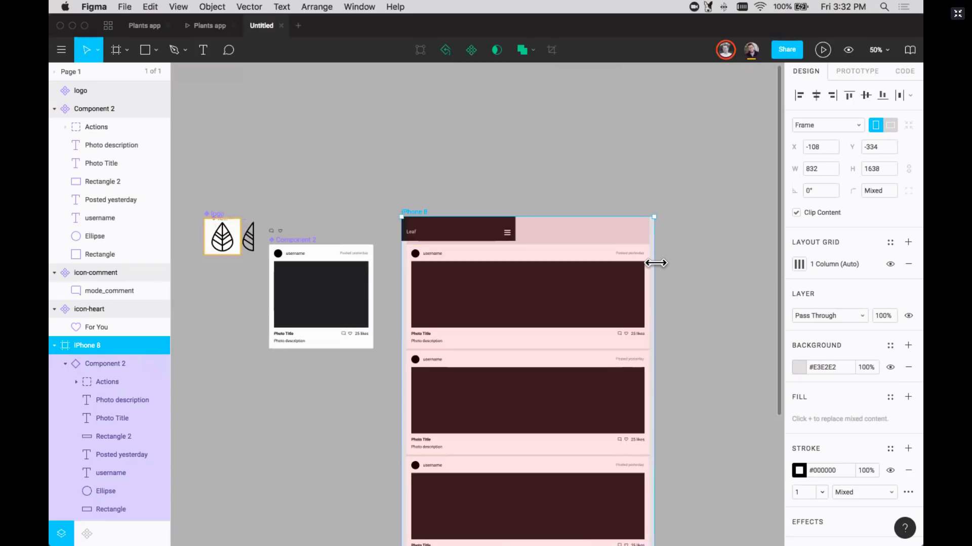
pyautogui.press('super+z')
# Set the header component's horizontal constraint in the iPhone 8 frame to Left & Right
pyautogui.click(467, 251)
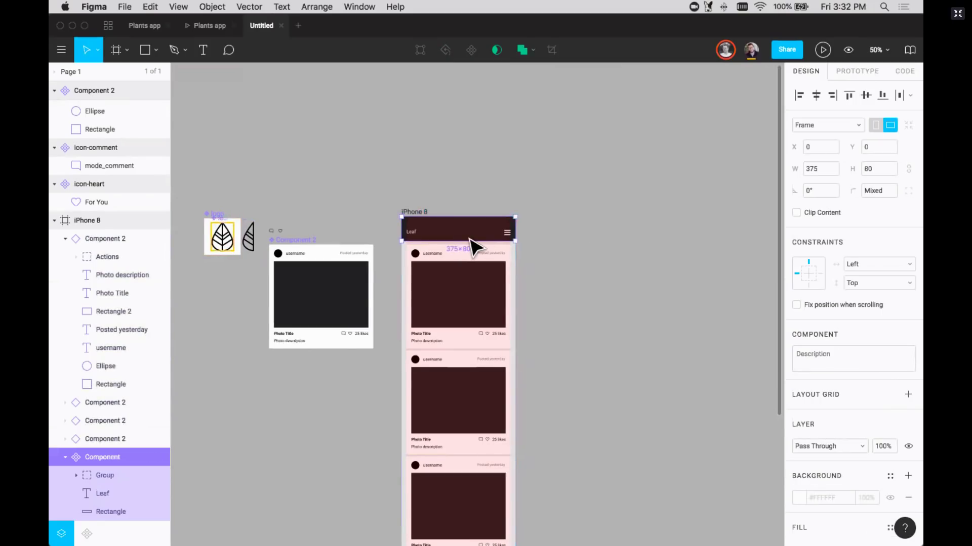
pyautogui.click(860, 264)
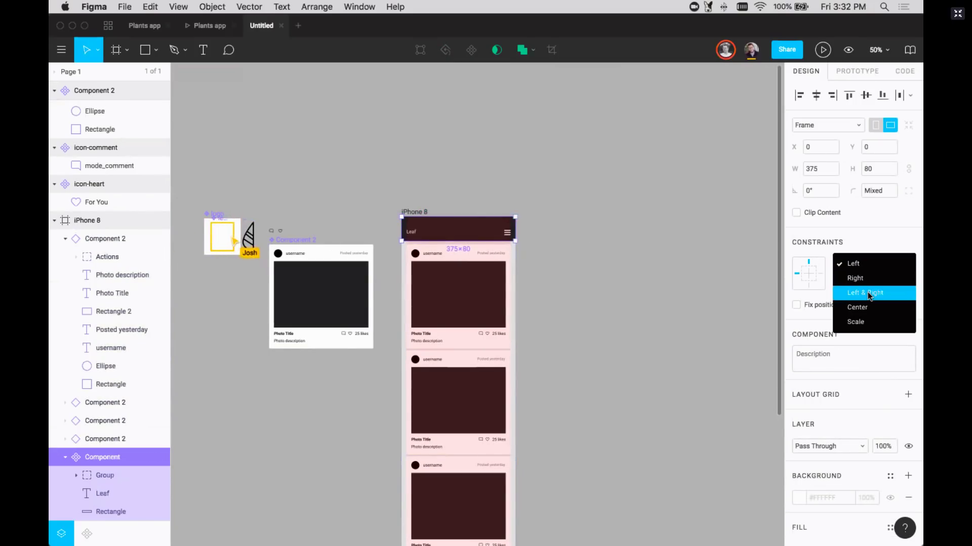
pyautogui.click(869, 295)
# Set the Leaf text's constraints inside the header component to Left and Top
pyautogui.scroll(5, 444, 245)
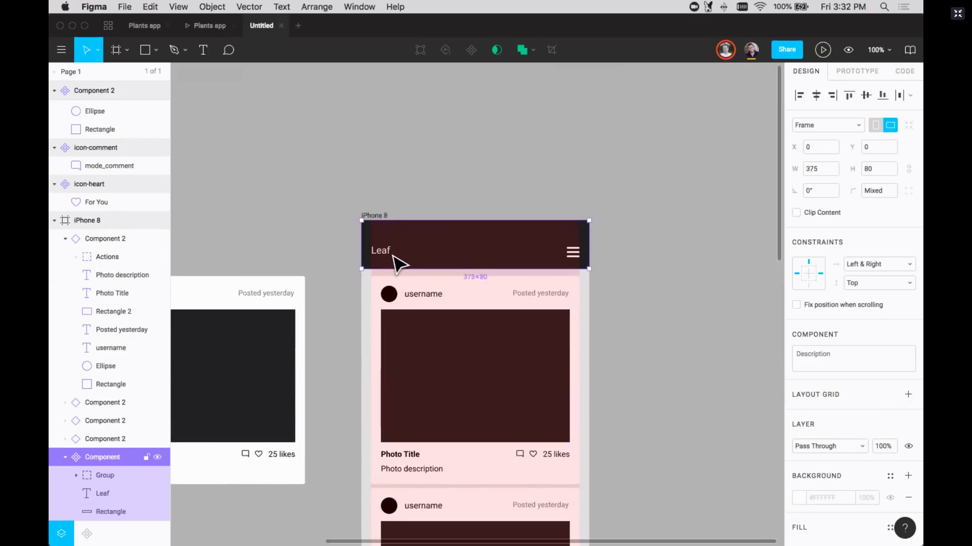
pyautogui.doubleClick(381, 252)
pyautogui.click(873, 242)
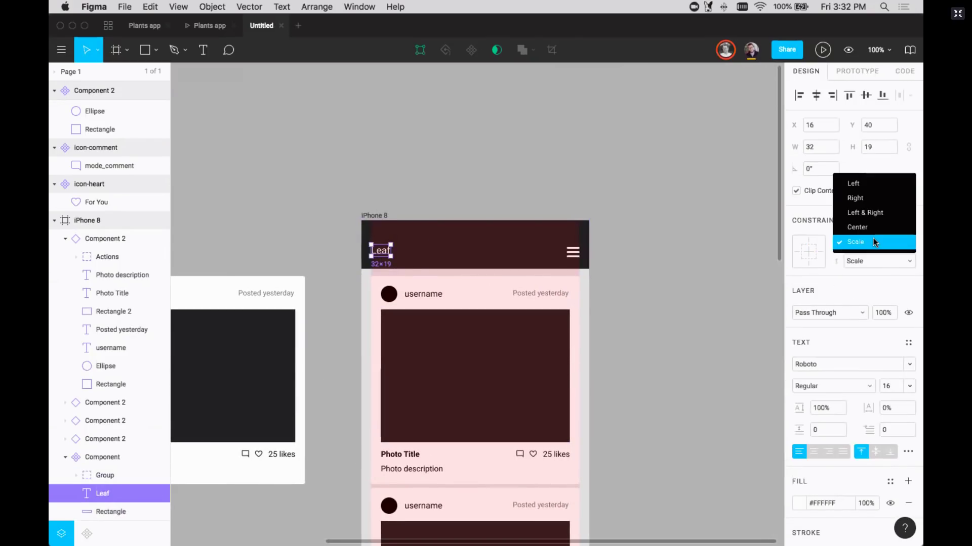
pyautogui.click(853, 184)
pyautogui.click(865, 261)
pyautogui.click(861, 202)
# Set the header menu icon group's horizontal constraint to Right and change its vertical constraint
pyautogui.click(573, 252)
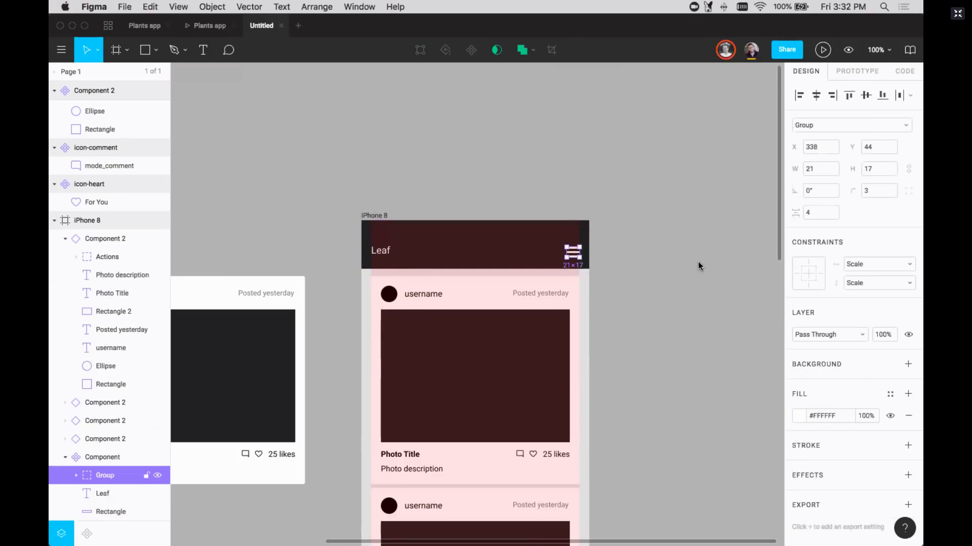
pyautogui.click(866, 262)
pyautogui.click(861, 219)
pyautogui.click(859, 281)
pyautogui.click(861, 232)
pyautogui.click(675, 284)
# Check the header component's constraints and try resizing the iPhone 8 frame's width to test them
pyautogui.click(550, 267)
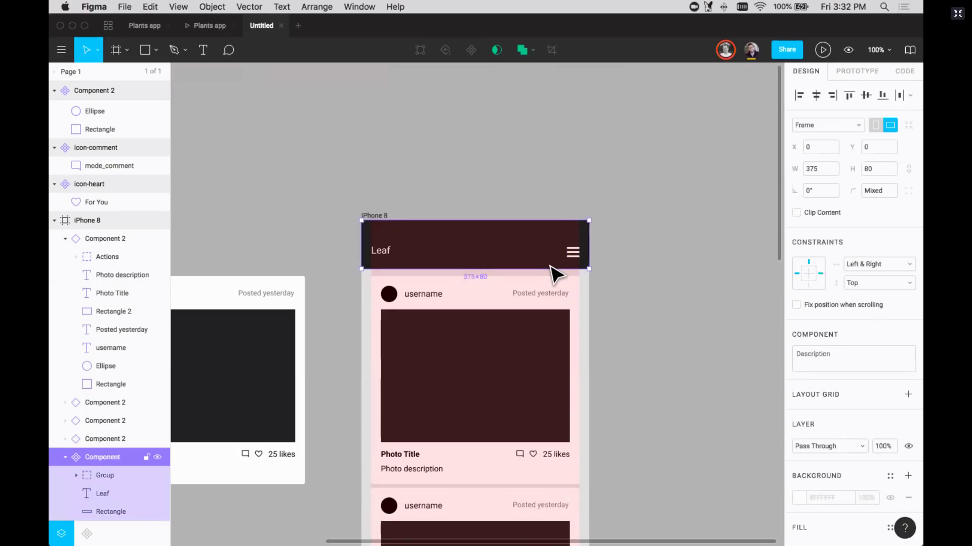
pyautogui.click(671, 252)
pyautogui.press('-')
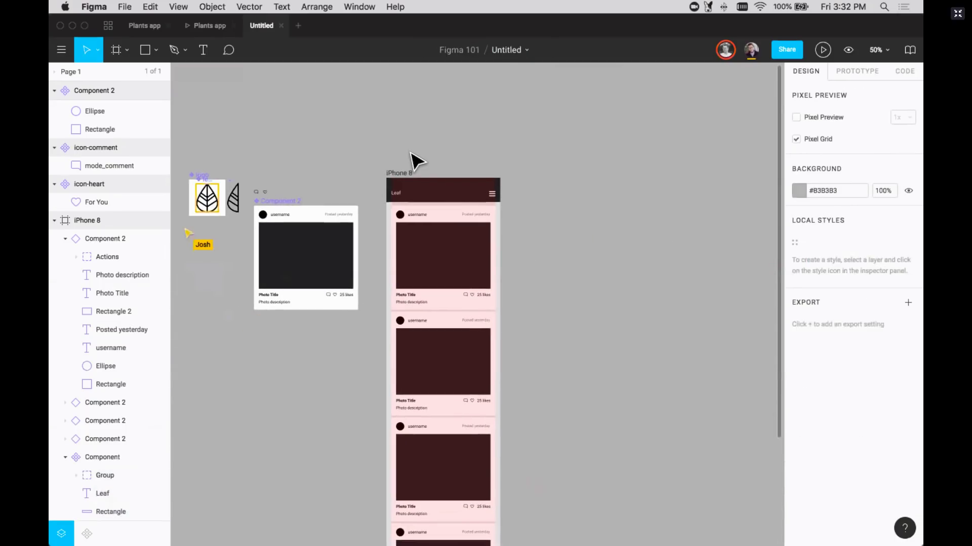
pyautogui.click(401, 173)
pyautogui.moveTo(499, 198)
pyautogui.mouseDown()
pyautogui.moveTo(605, 205)
pyautogui.moveTo(500, 199)
pyautogui.mouseUp()
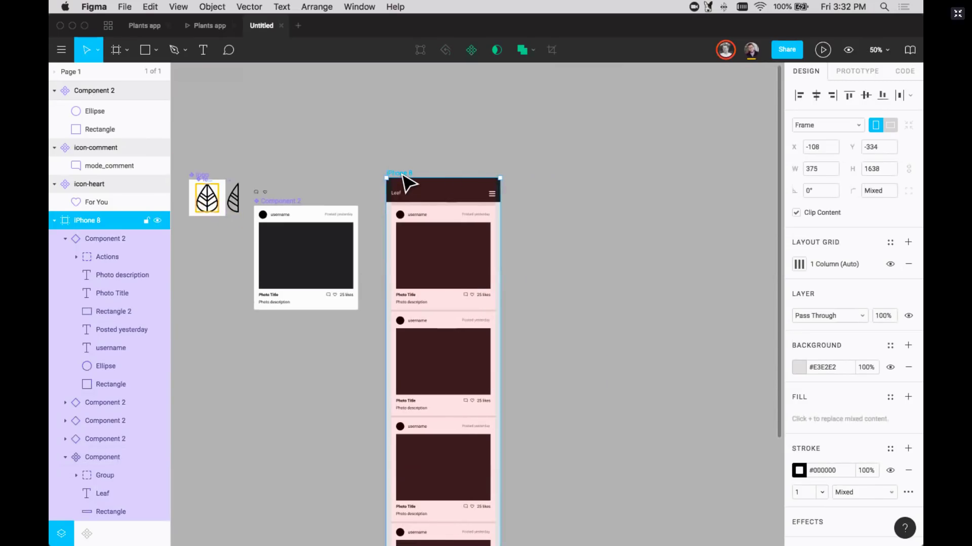
# Duplicate the iPhone 8 frame and apply the iPhone SE size preset to the copy
pyautogui.press('super+d')
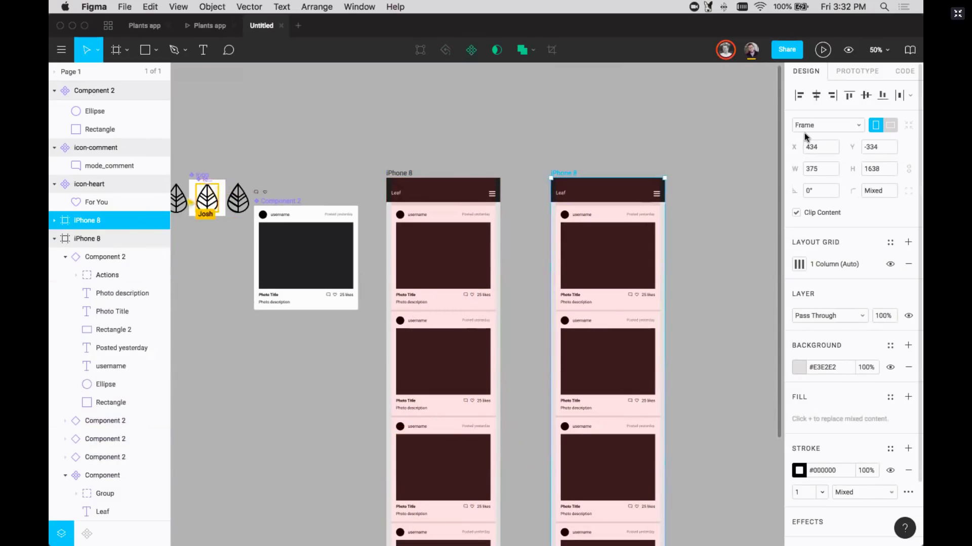
pyautogui.click(832, 126)
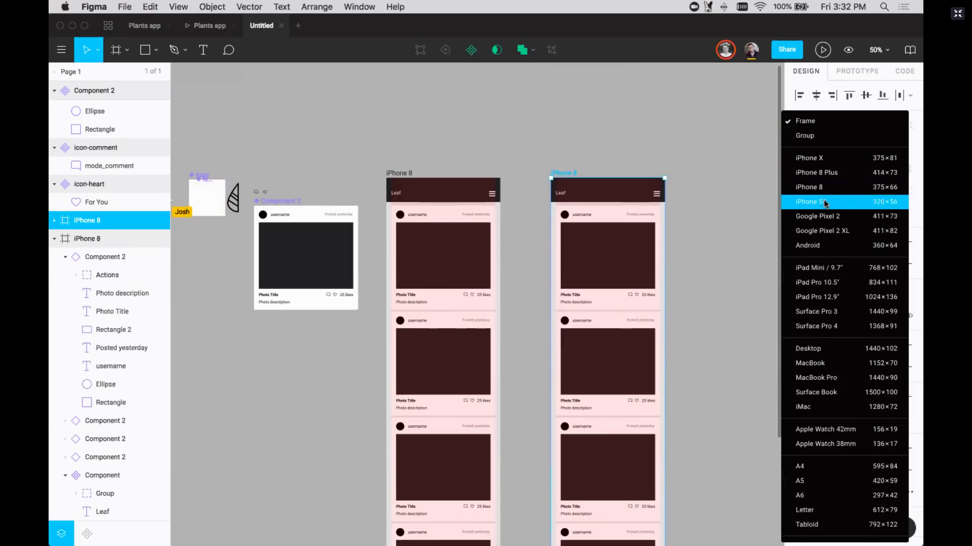
pyautogui.click(824, 202)
# Resize the duplicated phone frame to about 336 × 613 to test its layout, and delete the copy
pyautogui.scroll(-2, 698, 217)
pyautogui.hscroll(1, 698, 216)
pyautogui.moveTo(618, 304)
pyautogui.mouseDown()
pyautogui.moveTo(705, 343)
pyautogui.moveTo(633, 304)
pyautogui.moveTo(646, 340)
pyautogui.moveTo(622, 317)
pyautogui.mouseUp()
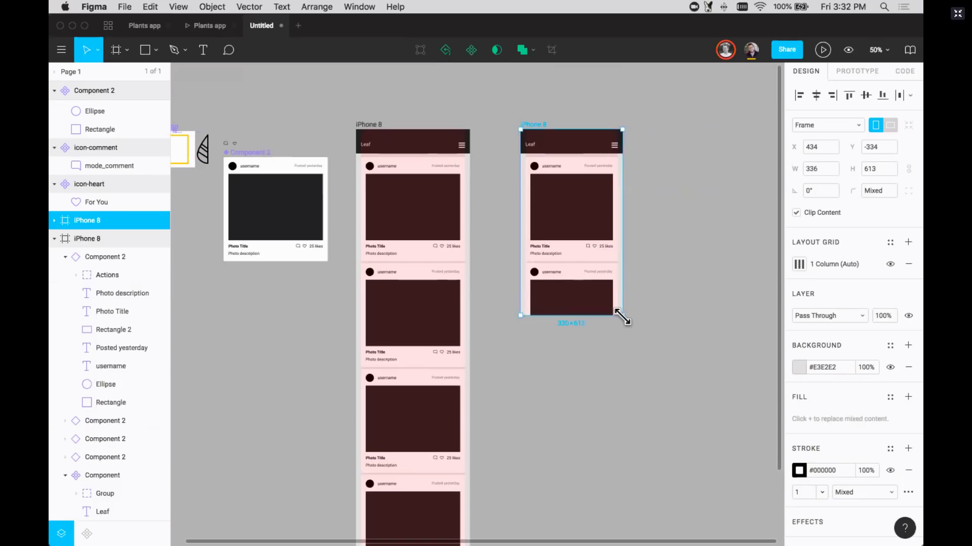
pyautogui.press('Delete')
# Hide the layout grids on the canvas
pyautogui.hscroll(-2, 498, 279)
pyautogui.scroll(1, 498, 279)
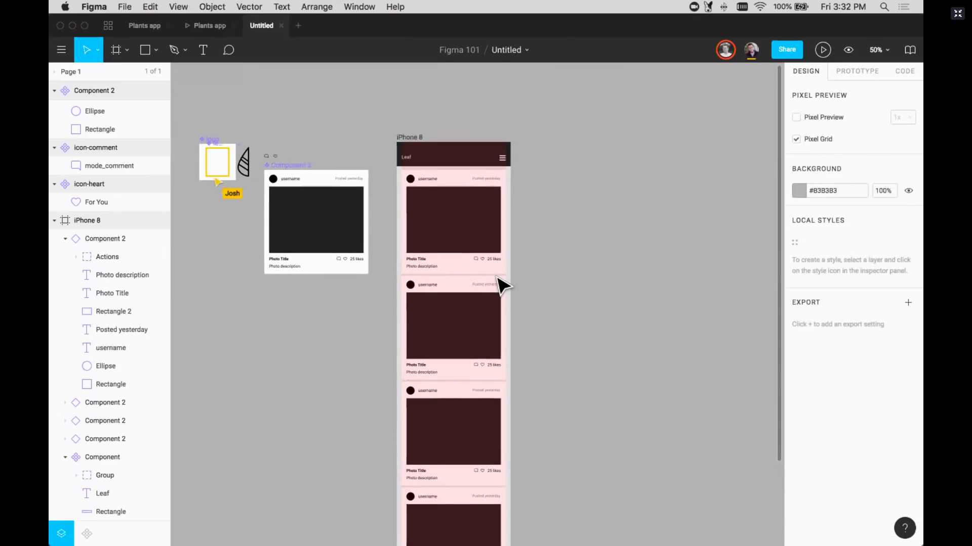
pyautogui.scroll(-5, 501, 286)
pyautogui.hotkey('ctrl', 'g')
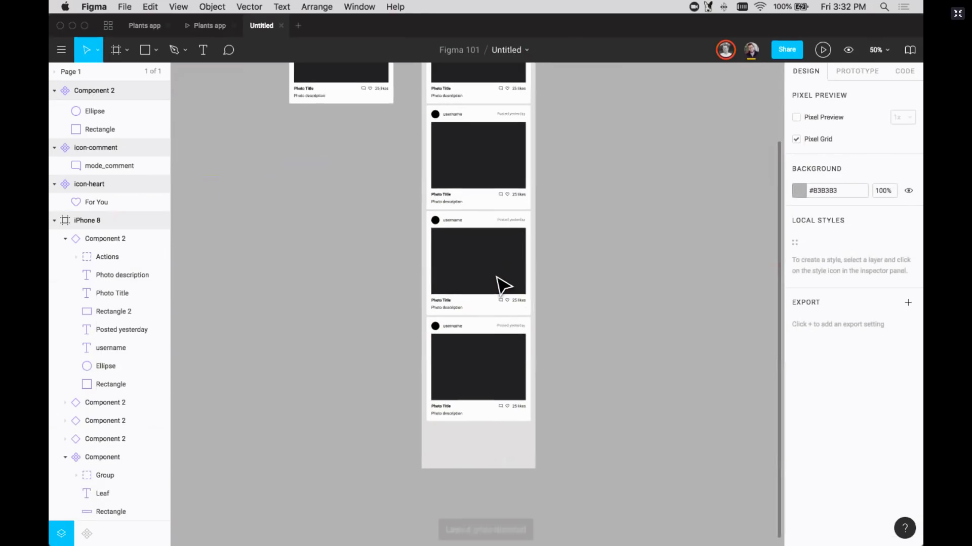
# Select the four card instances in the iPhone 8 frame and examine the spacing between them
pyautogui.scroll(5, 501, 286)
pyautogui.scroll(-5, 501, 286)
pyautogui.hscroll(2, 501, 286)
pyautogui.moveTo(361, 430); pyautogui.dragTo(497, 109)
pyautogui.scroll(2, 497, 108)
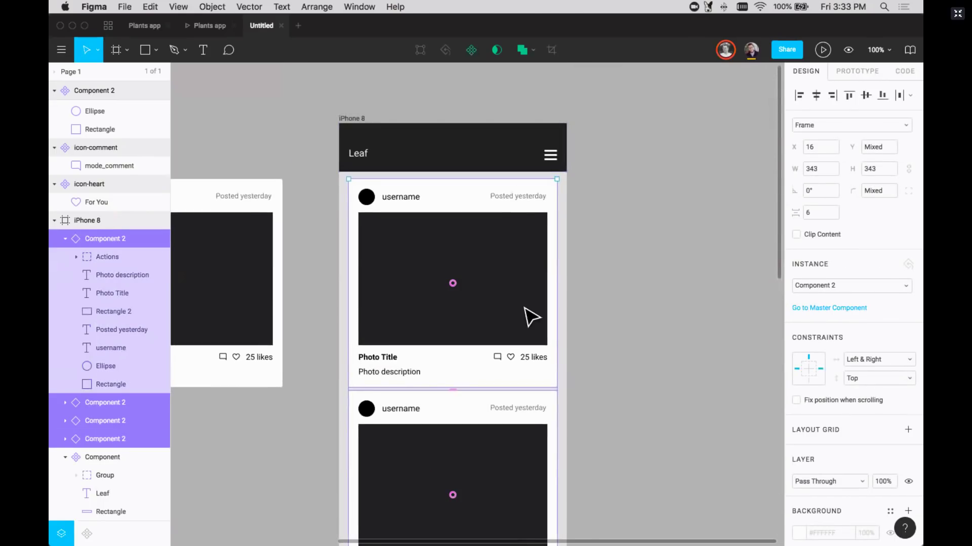
pyautogui.scroll(-3, 602, 312)
pyautogui.hscroll(-1, 602, 313)
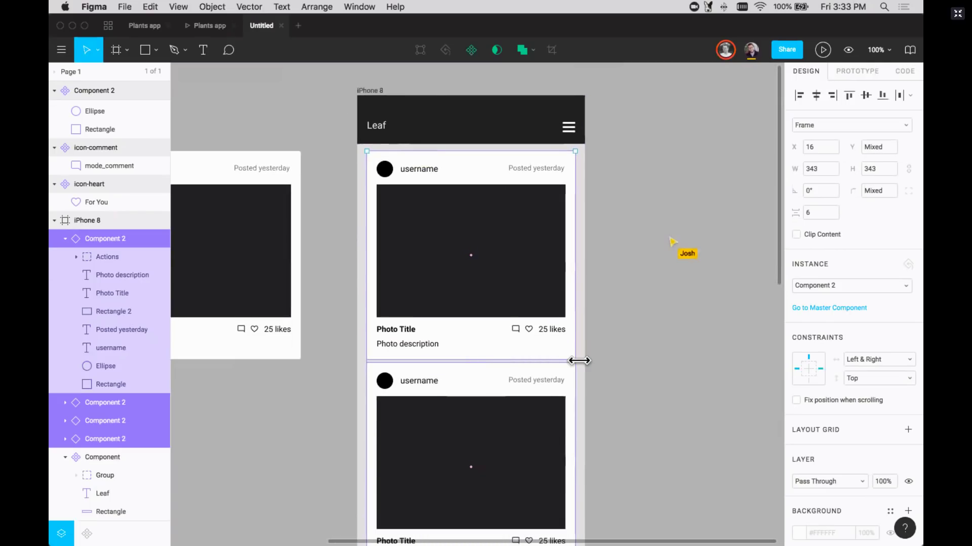
pyautogui.scroll(-2, 577, 360)
pyautogui.scroll(-3, 581, 363)
pyautogui.hscroll(1, 581, 363)
# Move the bottom card instance slightly down to Y 1146 to make the card spacing uneven
pyautogui.click(602, 381)
pyautogui.scroll(-2, 549, 352)
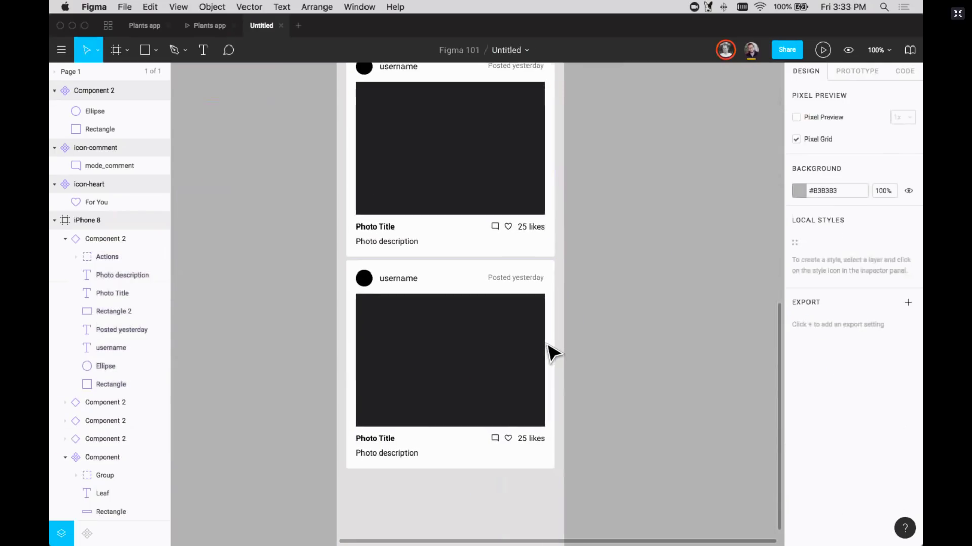
pyautogui.click(524, 313)
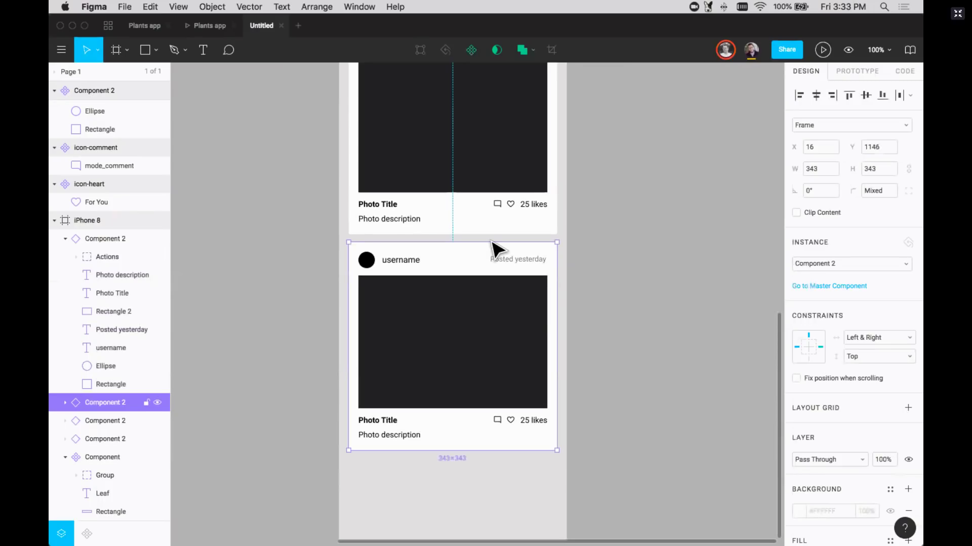
pyautogui.press('-')
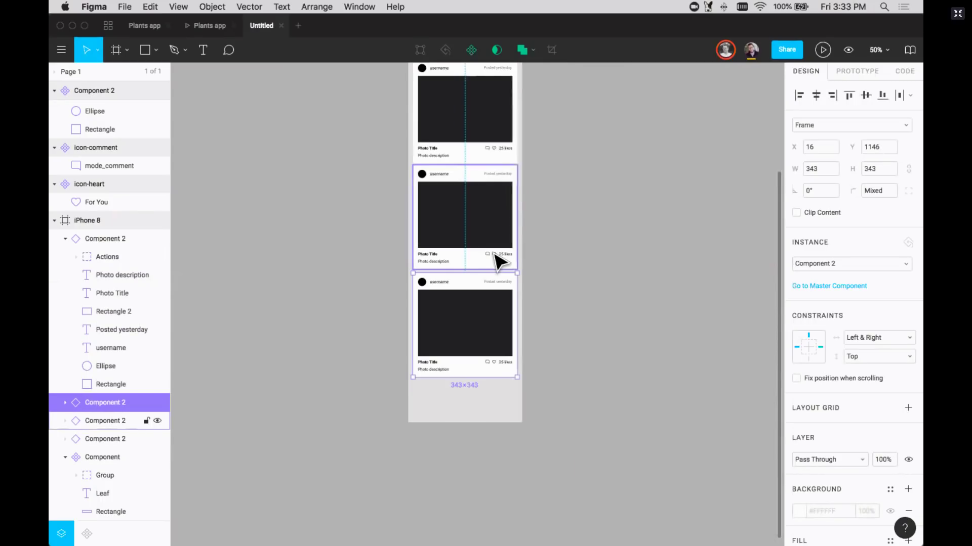
# Select all four card instances and tidy them up to an even vertical spacing of 6
pyautogui.press('-')
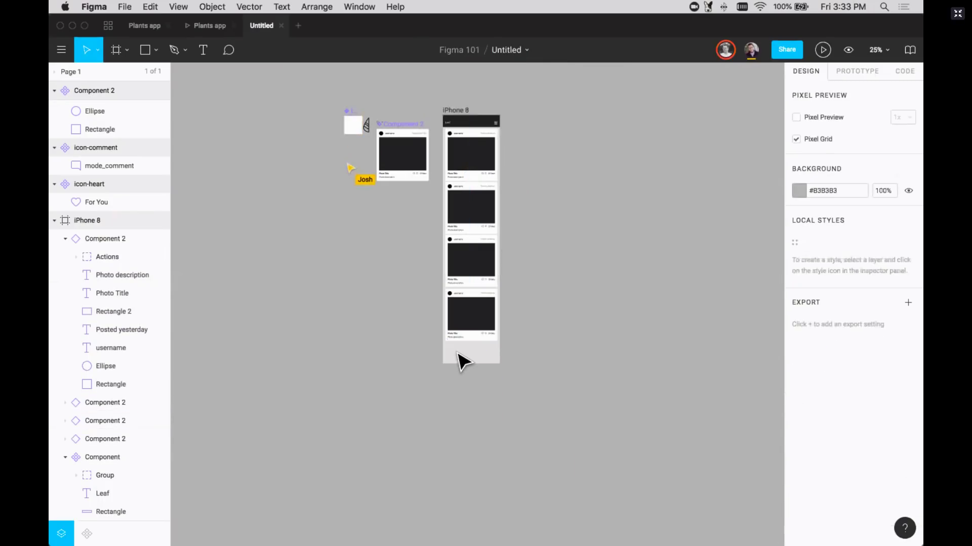
pyautogui.press('super+a')
pyautogui.press('+')
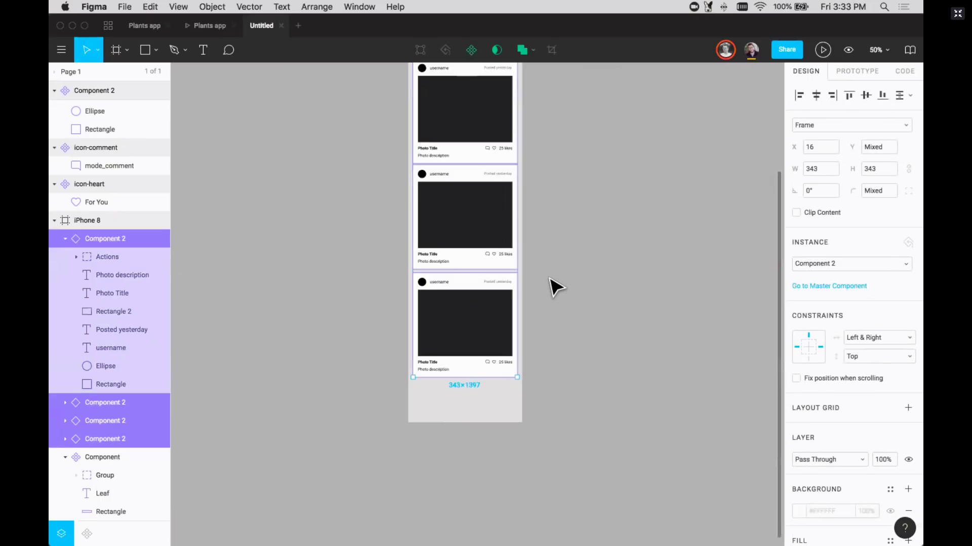
pyautogui.scroll(5, 519, 232)
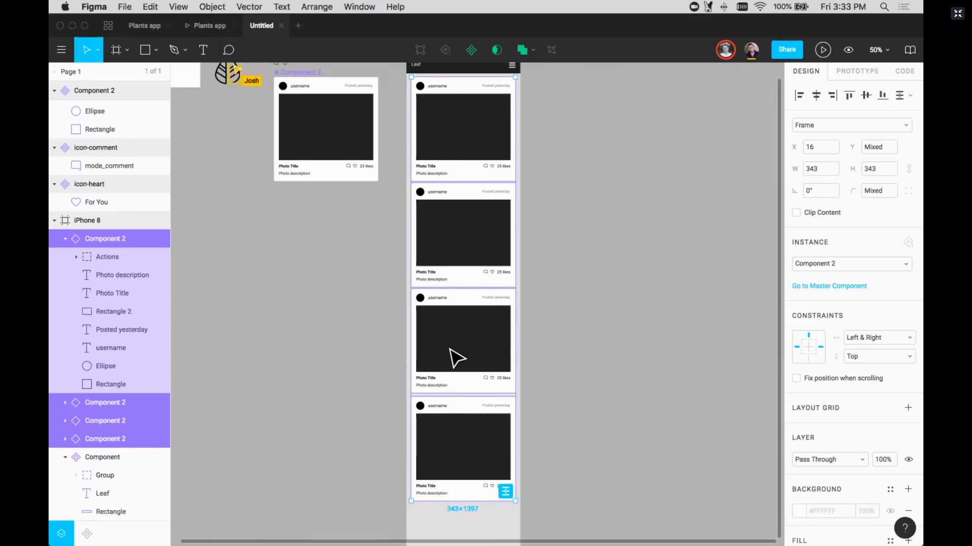
pyautogui.scroll(-2, 457, 358)
pyautogui.hscroll(1, 457, 358)
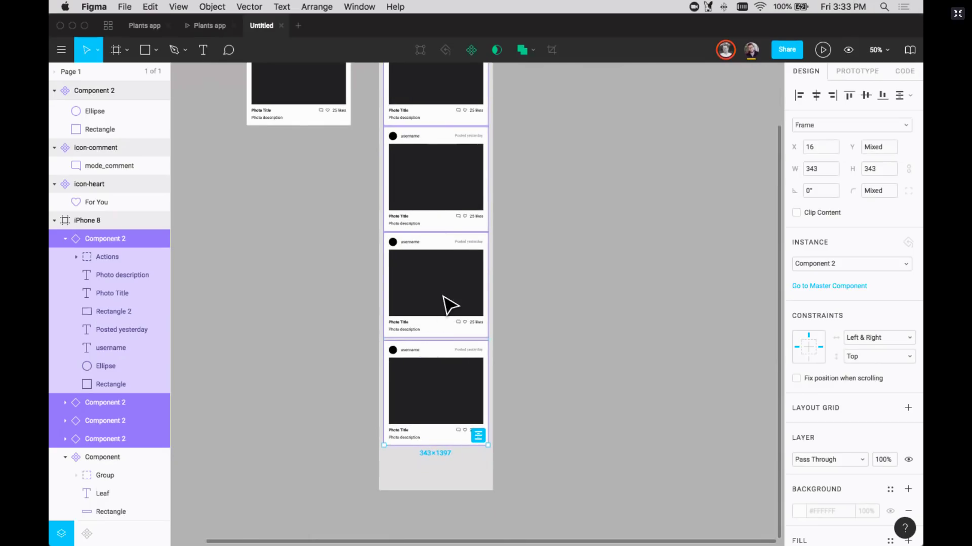
pyautogui.scroll(3, 450, 305)
pyautogui.scroll(-3, 416, 387)
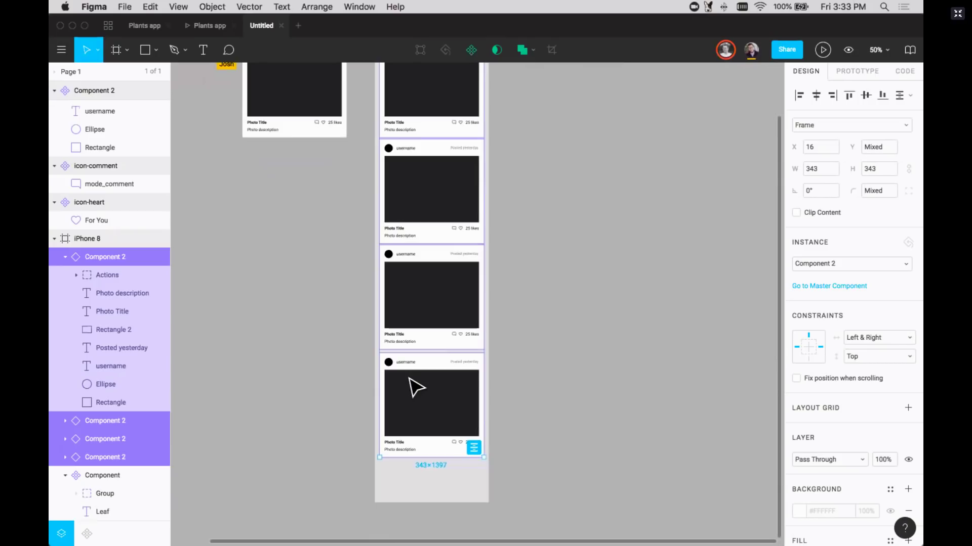
pyautogui.click(473, 449)
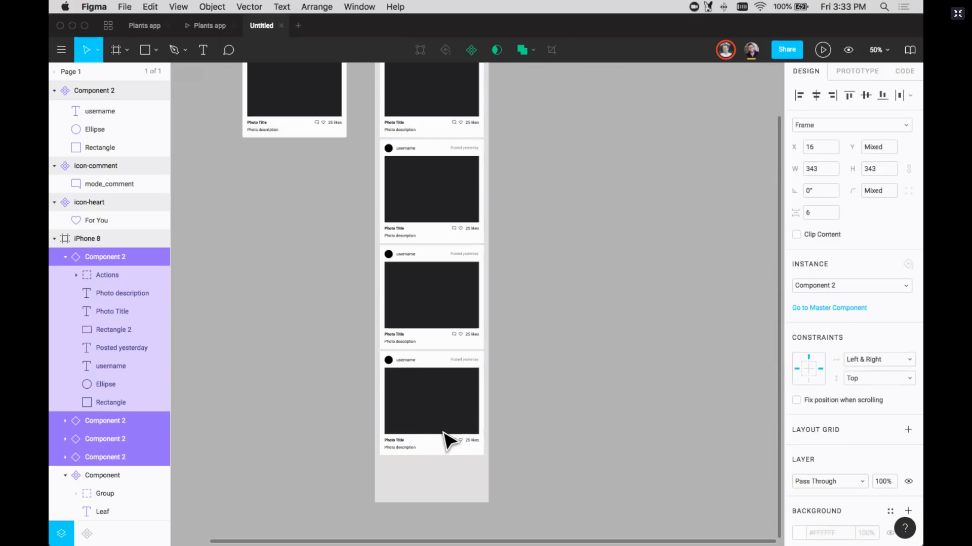
# Inspect the spacing handles between the selected cards in the iPhone 8 frame
pyautogui.scroll(1, 449, 441)
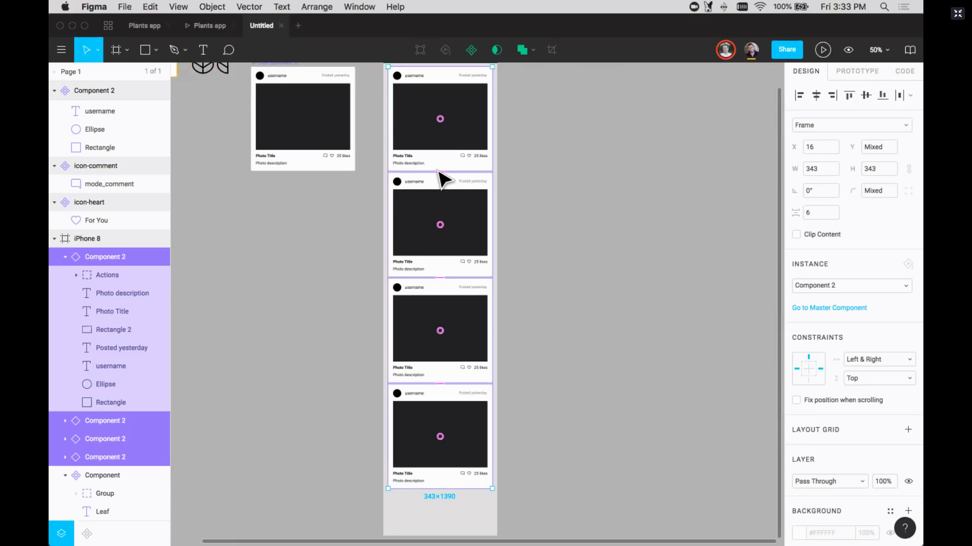
pyautogui.hotkey('shift', '0')
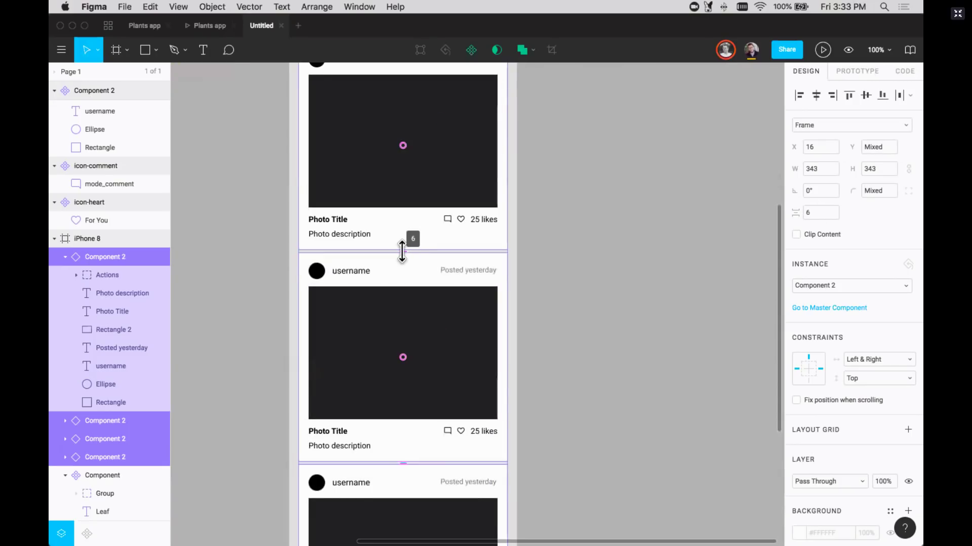
pyautogui.scroll(5, 416, 260)
pyautogui.press('-')
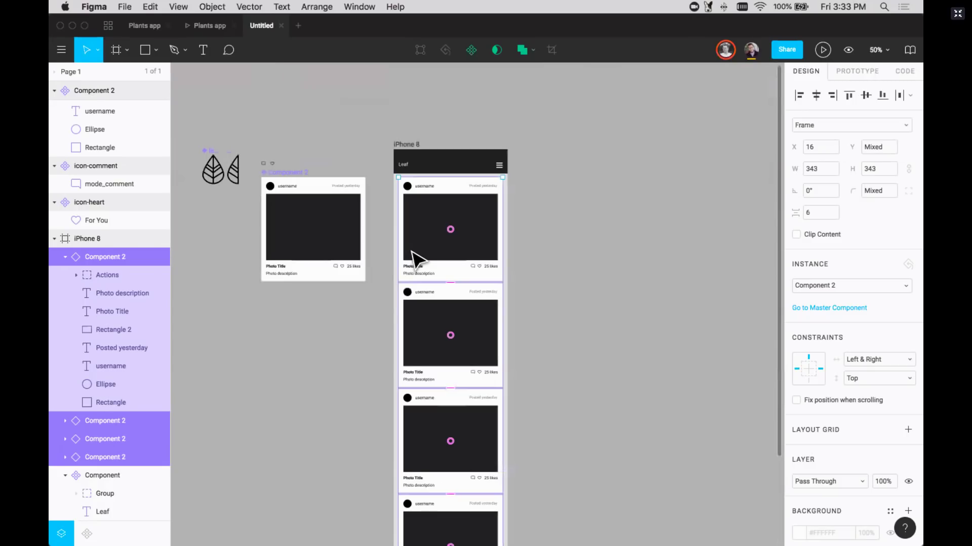
# Widen the even spacing between the four selected cards to 62, reduce it to a narrow gap, and deselect them
pyautogui.scroll(-2, 443, 282)
pyautogui.hscroll(2, 438, 273)
pyautogui.moveTo(423, 257)
pyautogui.mouseDown()
pyautogui.moveTo(427, 303)
pyautogui.moveTo(431, 264)
pyautogui.mouseUp()
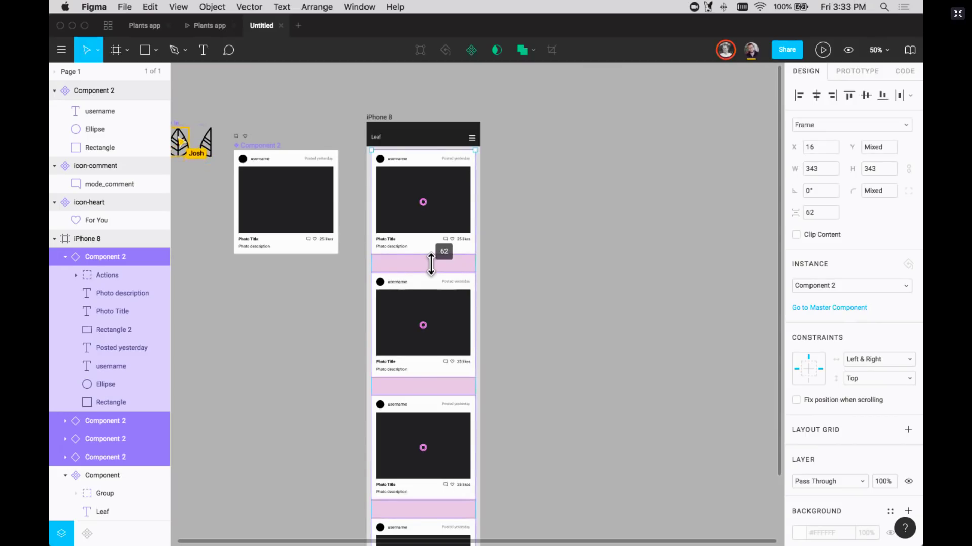
pyautogui.moveTo(431, 263)
pyautogui.mouseDown()
pyautogui.moveTo(429, 254)
pyautogui.moveTo(418, 257)
pyautogui.mouseUp()
pyautogui.click(323, 293)
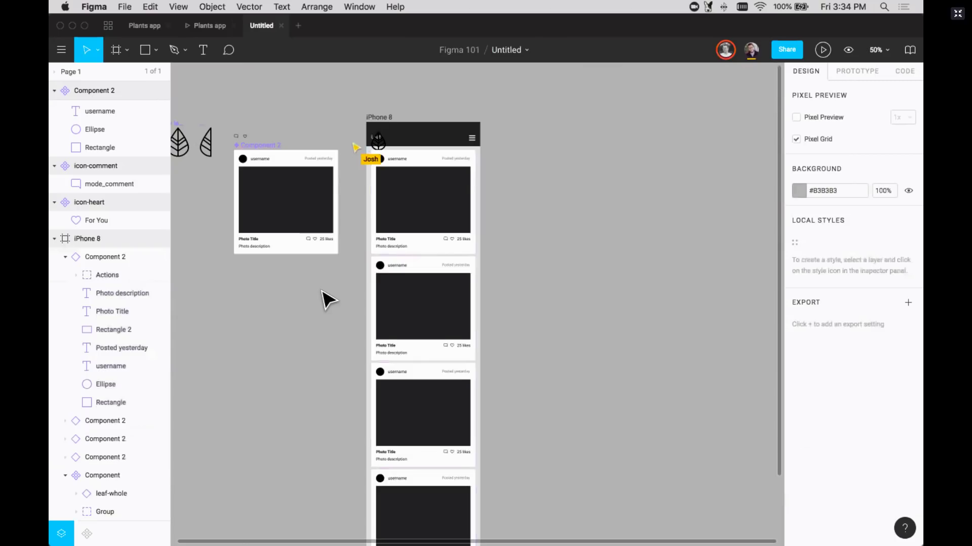
# Examine the evenly spaced card feed and compare it with the finished feed in the Plants app file
pyautogui.scroll(-5, 323, 293)
pyautogui.scroll(3, 324, 293)
pyautogui.scroll(3, 324, 297)
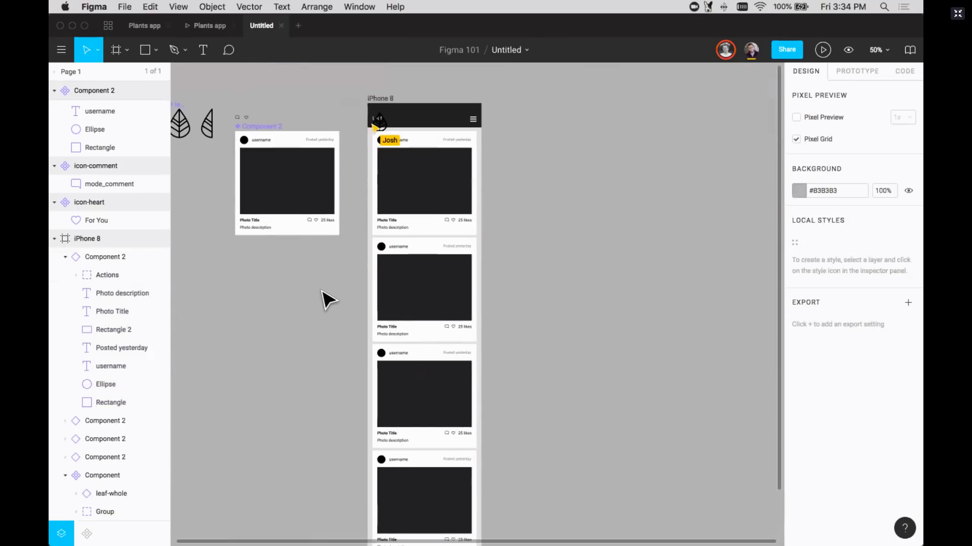
pyautogui.scroll(1, 326, 299)
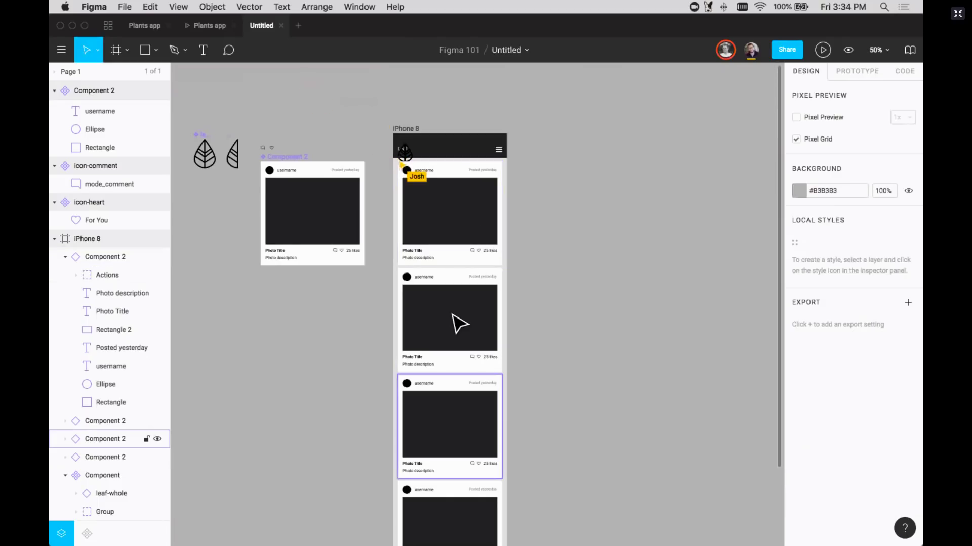
pyautogui.scroll(-3, 516, 361)
pyautogui.hscroll(2, 516, 360)
pyautogui.scroll(4, 407, 392)
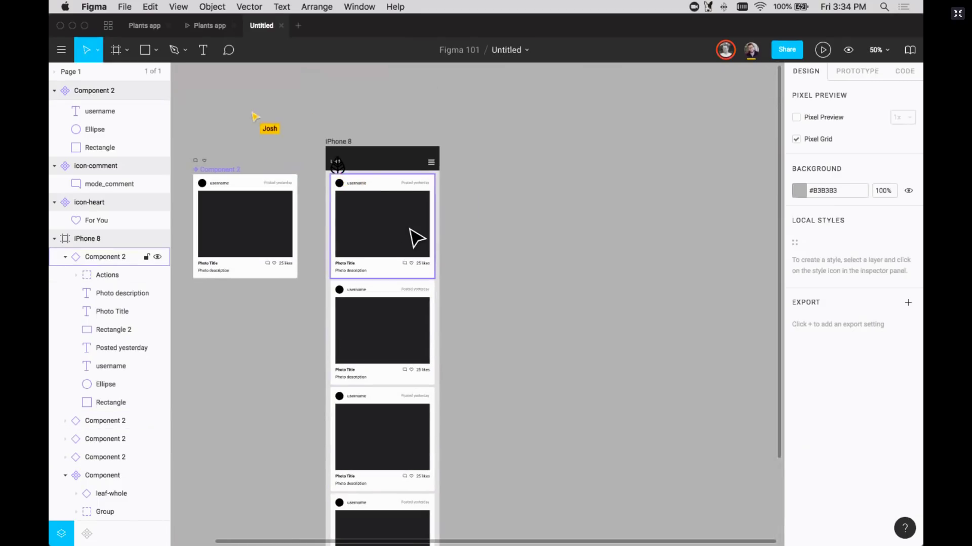
pyautogui.scroll(-8, 471, 306)
pyautogui.scroll(7, 470, 306)
pyautogui.hscroll(-1, 471, 305)
pyautogui.click(144, 26)
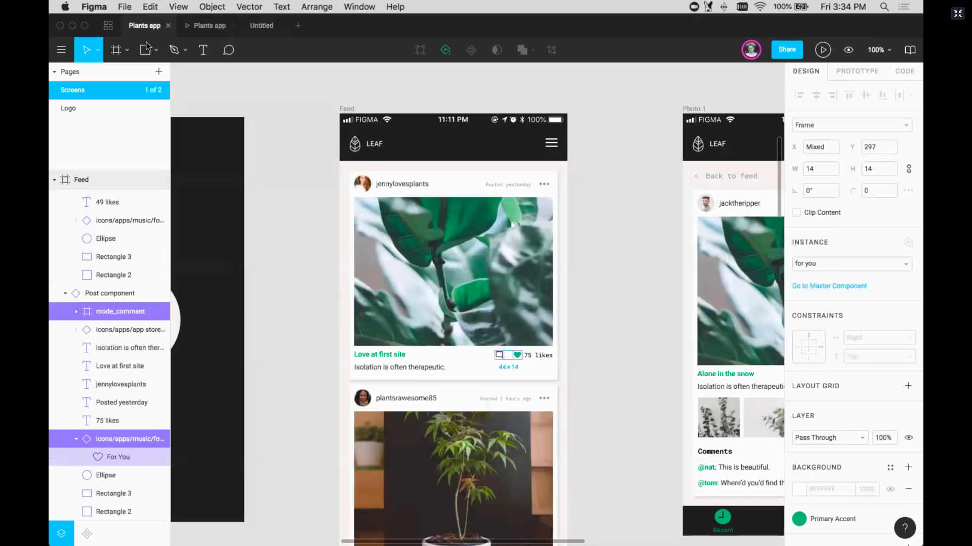
pyautogui.click(262, 26)
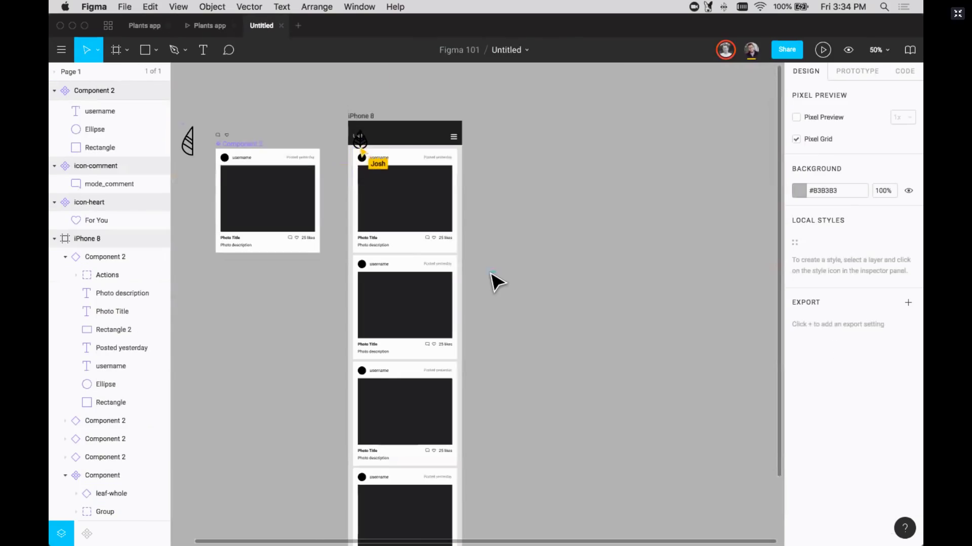
# Load the images plant-1.jpg through plant-6.jpg from the plants folder with Place Image
pyautogui.hscroll(-2, 490, 279)
pyautogui.scroll(-1, 489, 279)
pyautogui.click(155, 50)
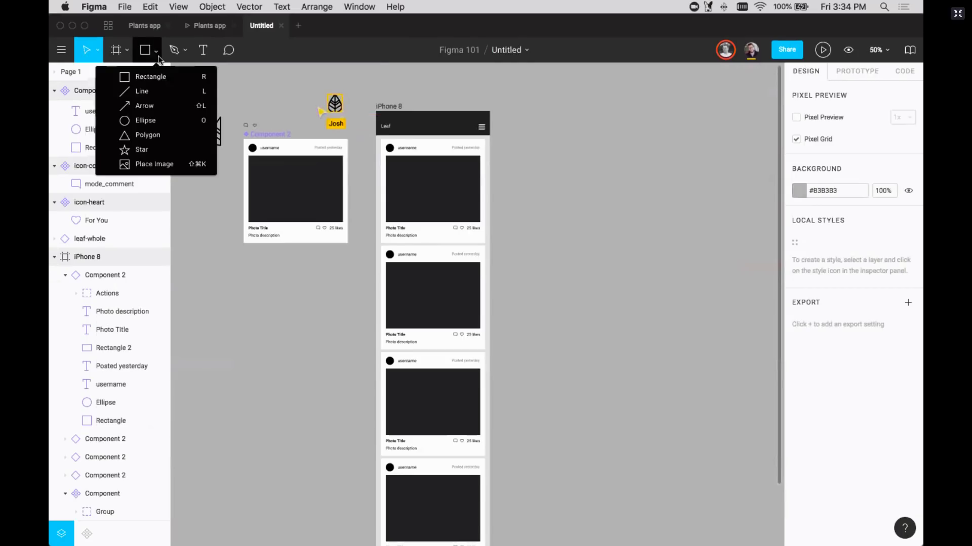
pyautogui.click(161, 166)
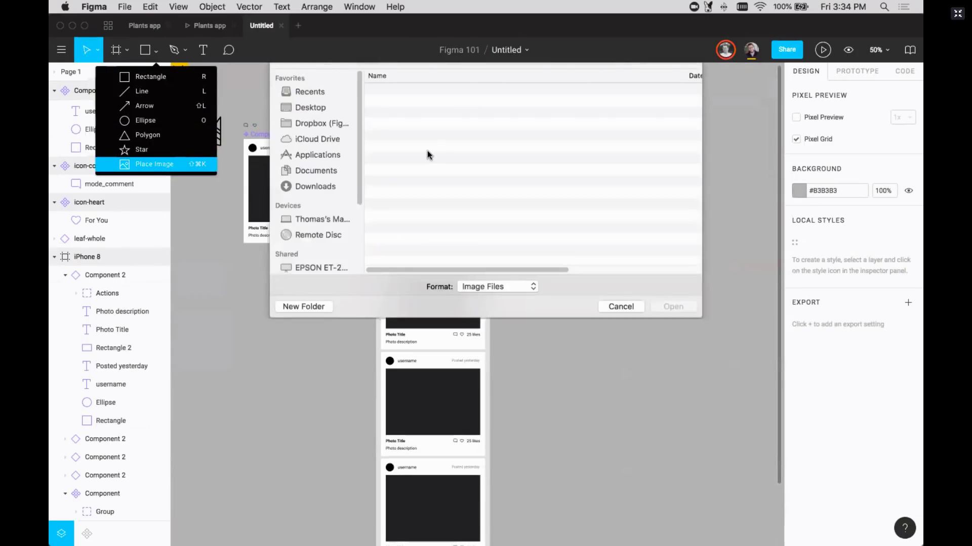
pyautogui.click(410, 106)
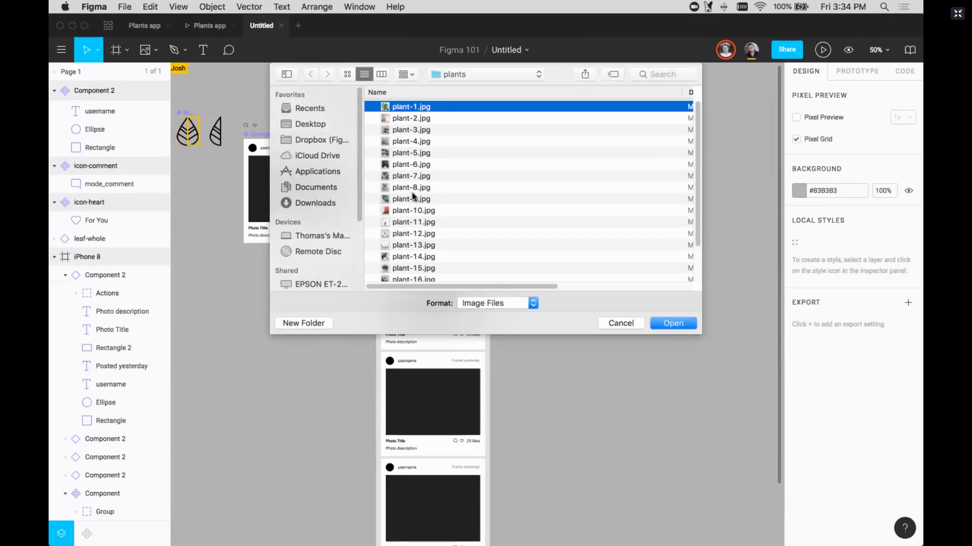
pyautogui.keyDown('shift'); pyautogui.click(406, 165); pyautogui.keyUp('shift')
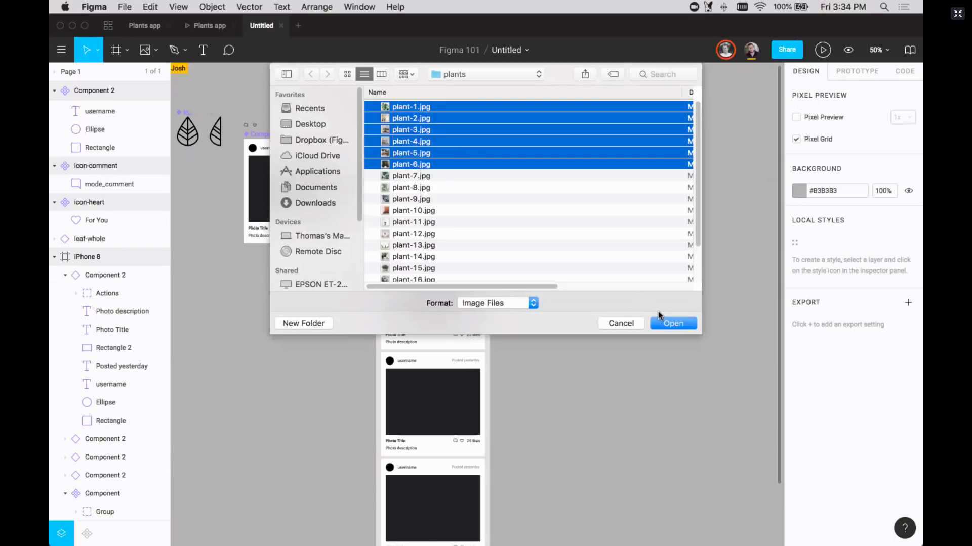
pyautogui.click(671, 323)
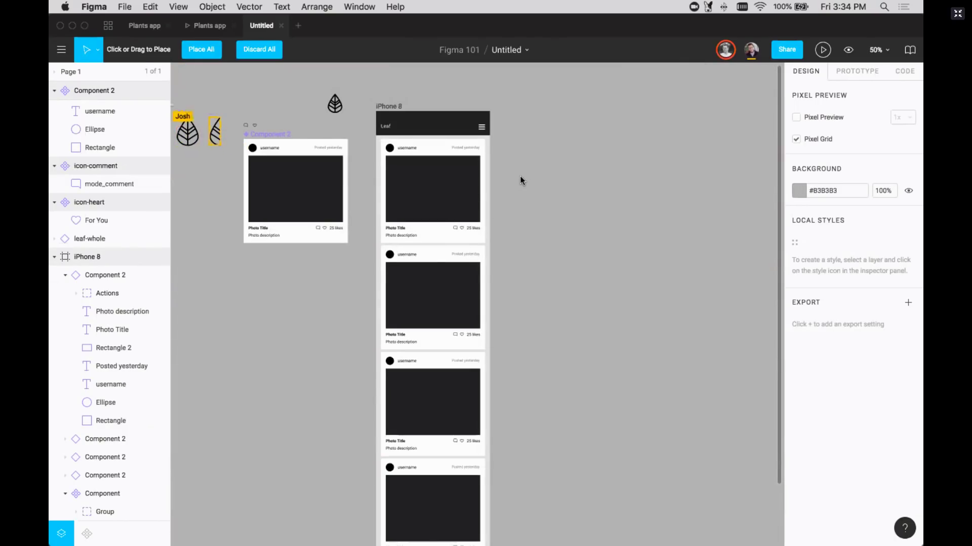
# Place one loaded plant image into the photo rectangle of each of the four feed cards and discard the remaining images
pyautogui.click(433, 189)
pyautogui.click(433, 299)
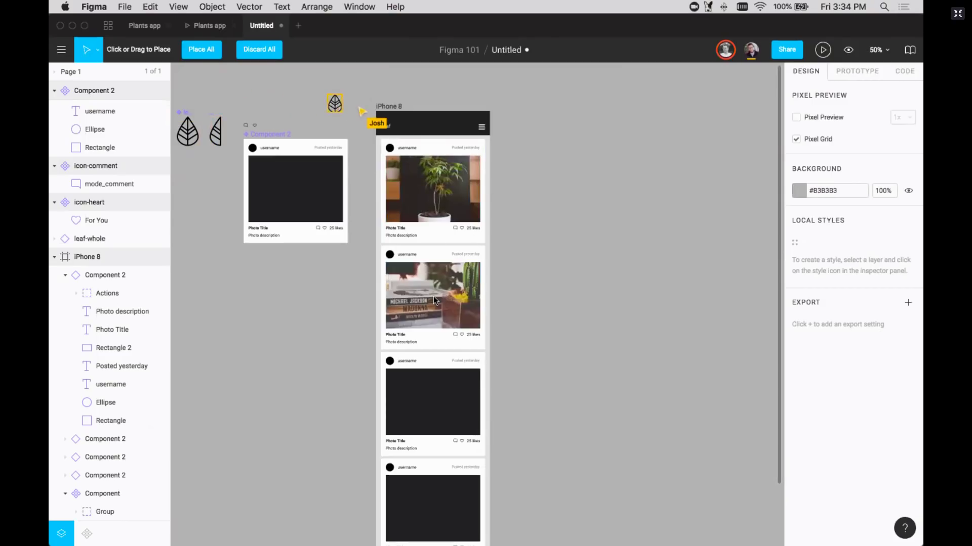
pyautogui.scroll(-3, 429, 303)
pyautogui.click(427, 302)
pyautogui.scroll(-3, 427, 302)
pyautogui.click(428, 300)
pyautogui.scroll(3, 429, 302)
pyautogui.press('Escape')
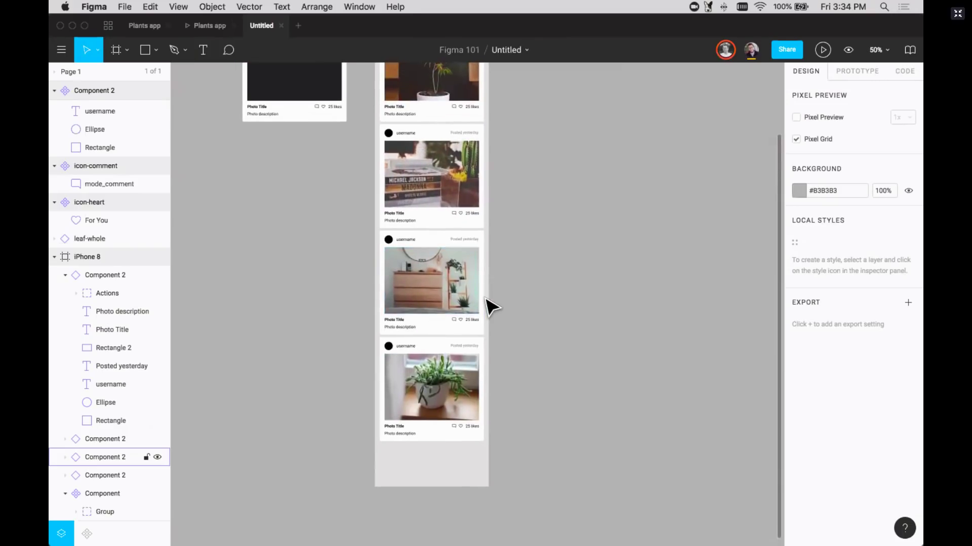
# Inspect the image fill on the photo rectangle of the first card in the iPhone 8 frame
pyautogui.scroll(3, 486, 299)
pyautogui.hscroll(1, 450, 174)
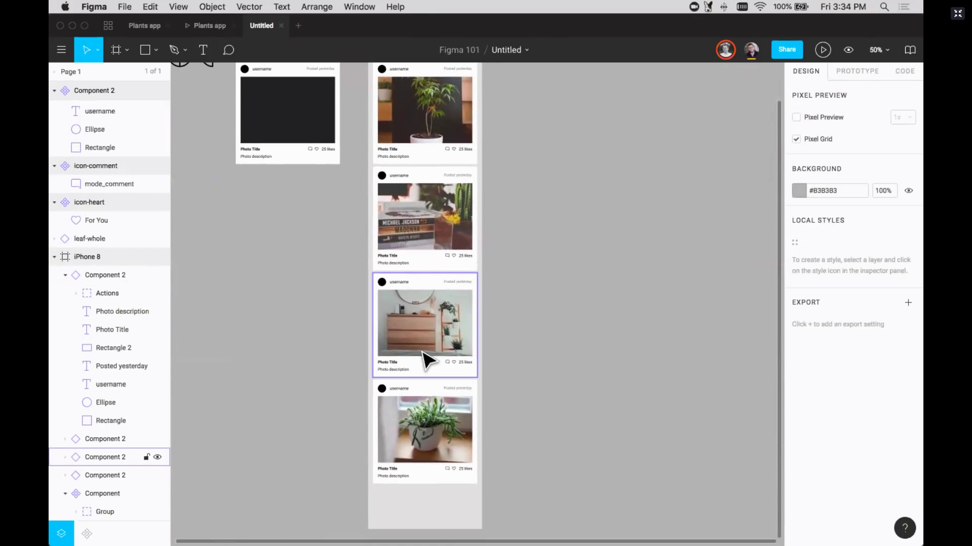
pyautogui.scroll(2, 418, 167)
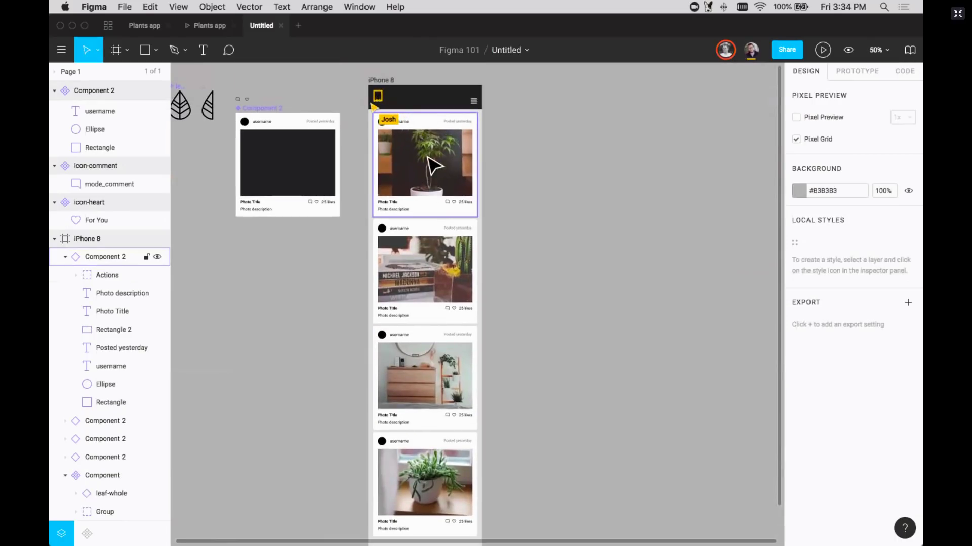
pyautogui.keyDown('super'); pyautogui.click(419, 171); pyautogui.keyUp('super')
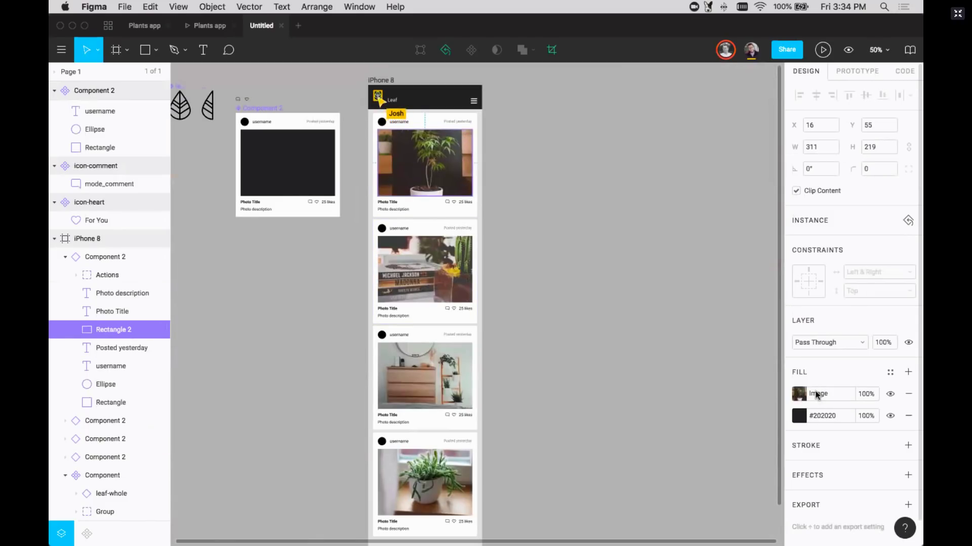
pyautogui.click(596, 275)
pyautogui.scroll(2, 585, 265)
pyautogui.hscroll(-2, 585, 265)
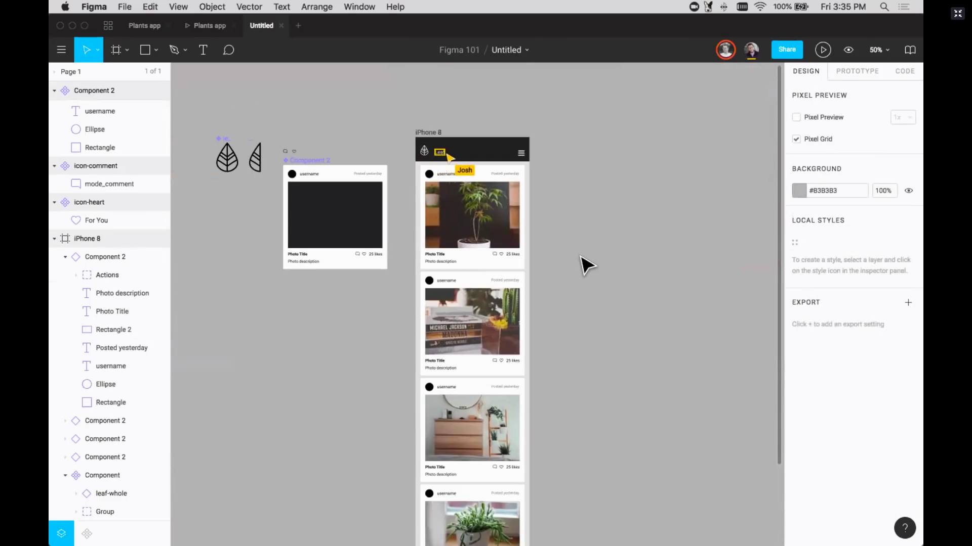
# Change the photo title of the first card in the iPhone 8 frame to "Plant in a pot"
pyautogui.hotkey('shift', '0')
pyautogui.scroll(4, 581, 261)
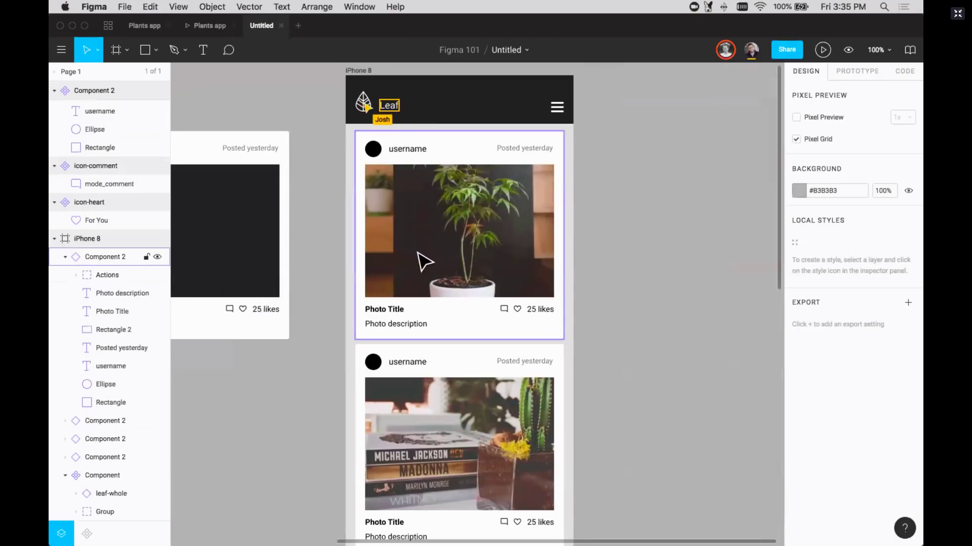
pyautogui.hscroll(-4, 424, 261)
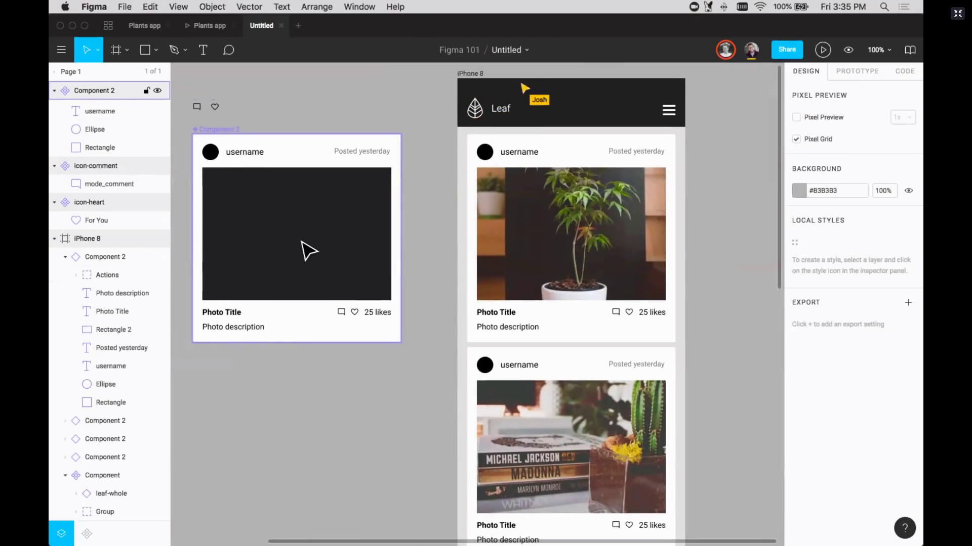
pyautogui.doubleClick(501, 319)
pyautogui.doubleClick(499, 314)
pyautogui.write('Plant in a pot')
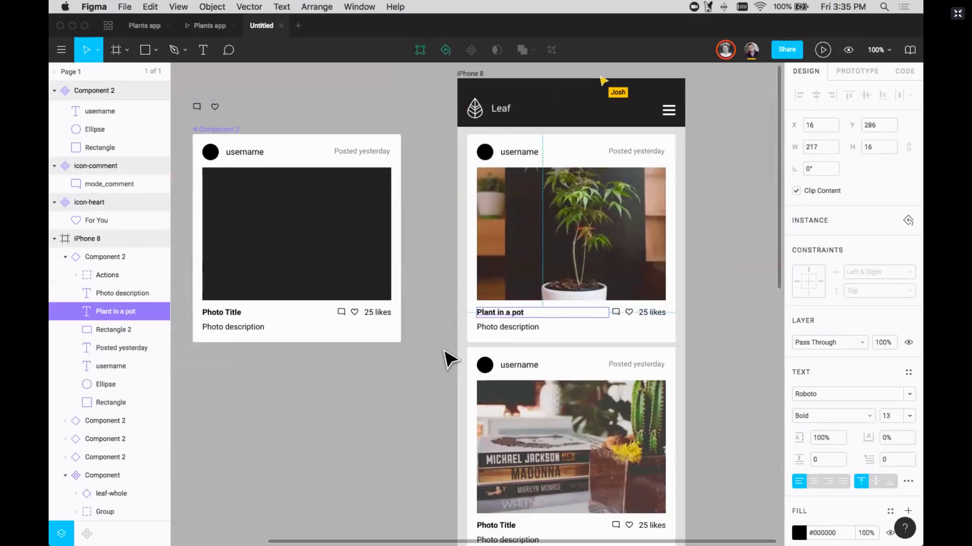
# Open the username text of the first card in the iPhone 8 frame for editing
pyautogui.scroll(-3, 446, 359)
pyautogui.hscroll(2, 446, 359)
pyautogui.doubleClick(483, 108)
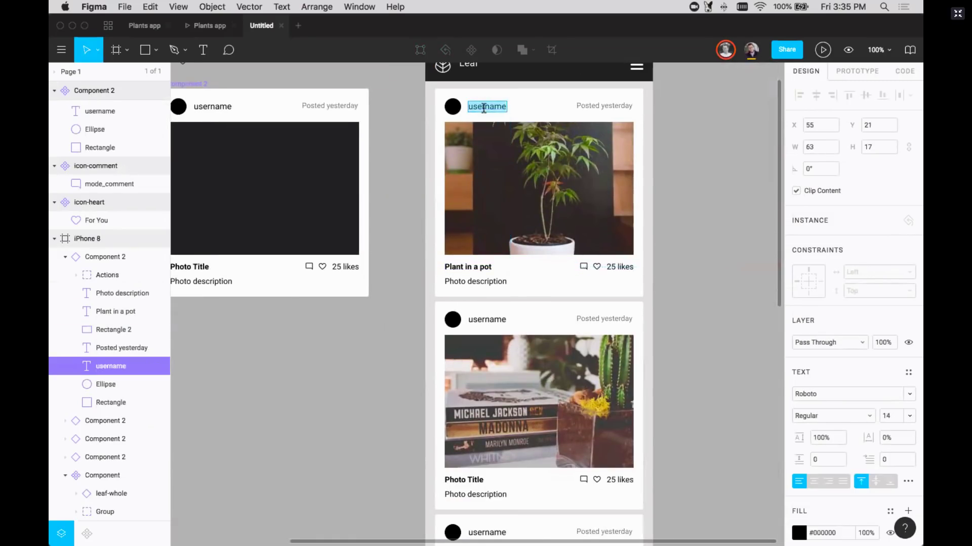
# Replace the placeholder username on the first card, above the Plant in a pot photo, with the poster's username
pyautogui.press('Escape')
pyautogui.write('joshd')
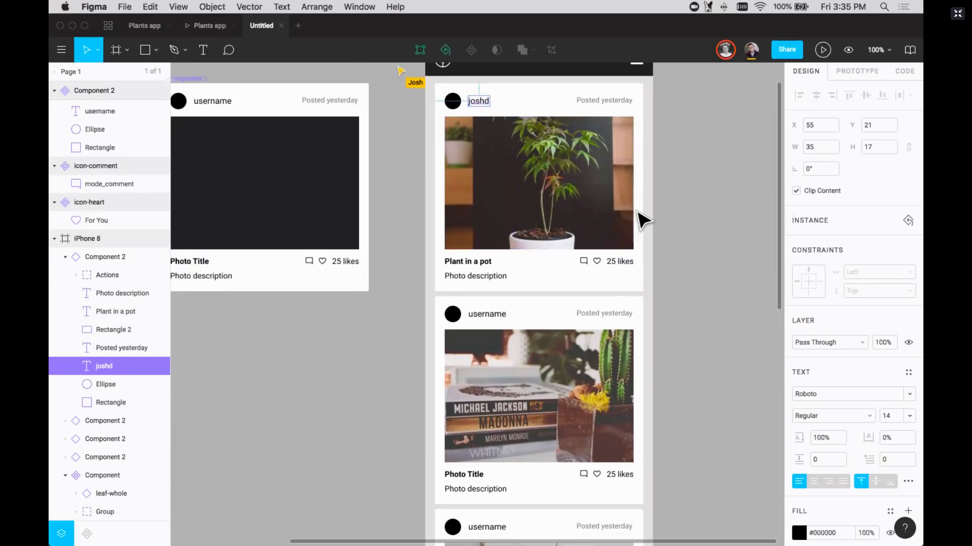
# Load seven portrait images, 59.jpg through WQ2Da_4Q.jpg, from the UI Faces folder on the Desktop for placing
pyautogui.scroll(-3, 494, 240)
pyautogui.press('-')
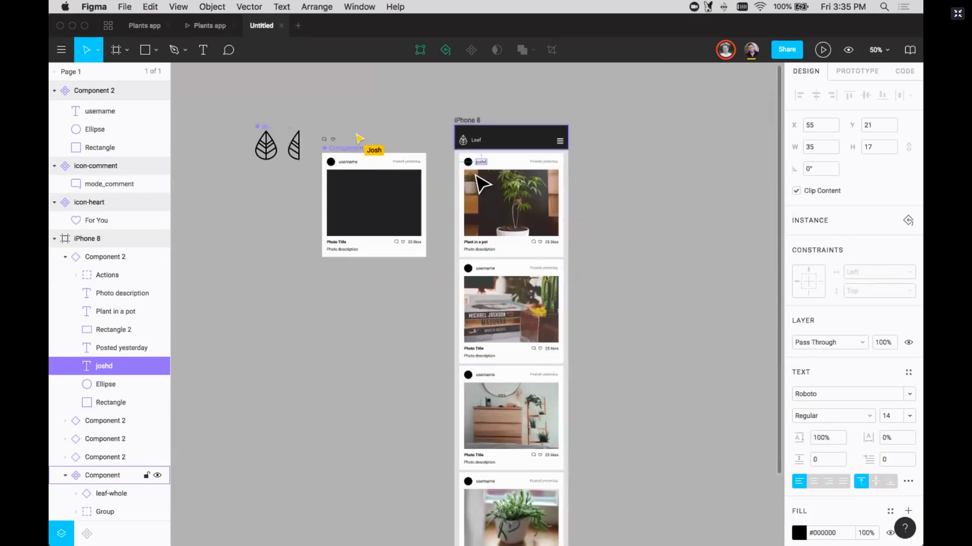
pyautogui.click(156, 50)
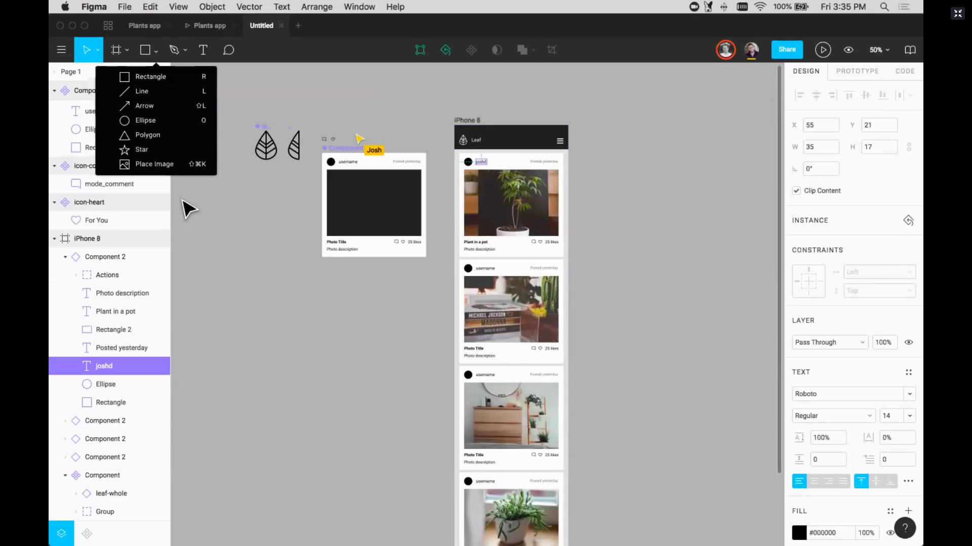
pyautogui.click(157, 162)
pyautogui.click(314, 124)
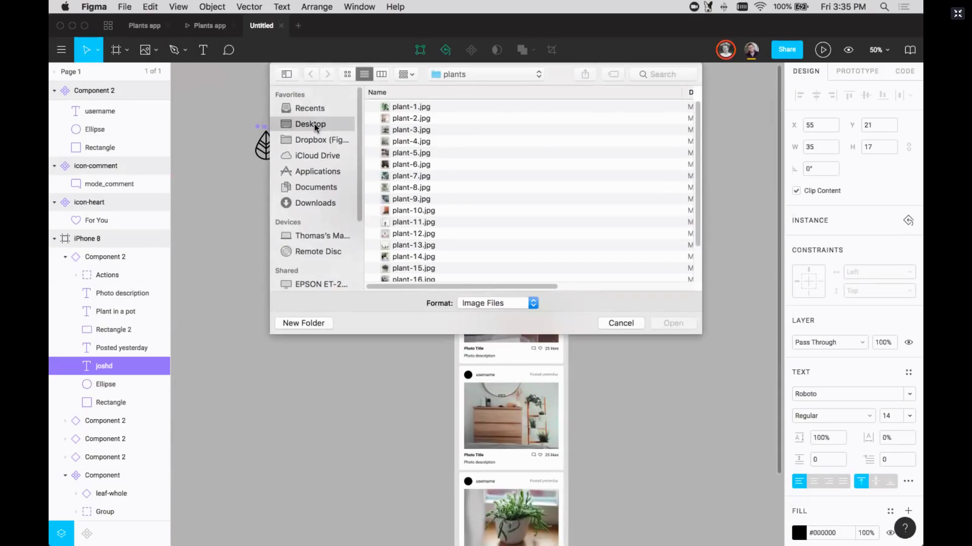
pyautogui.doubleClick(409, 170)
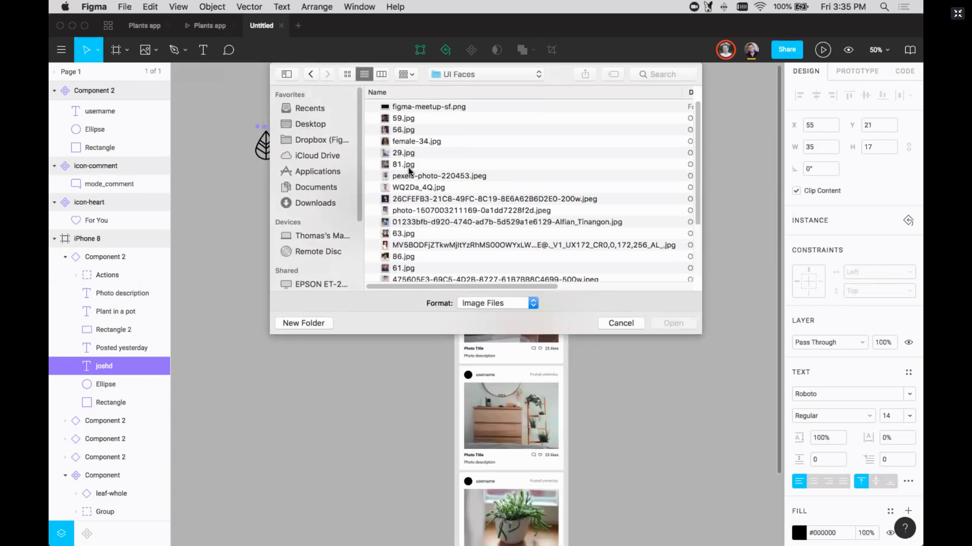
pyautogui.click(400, 119)
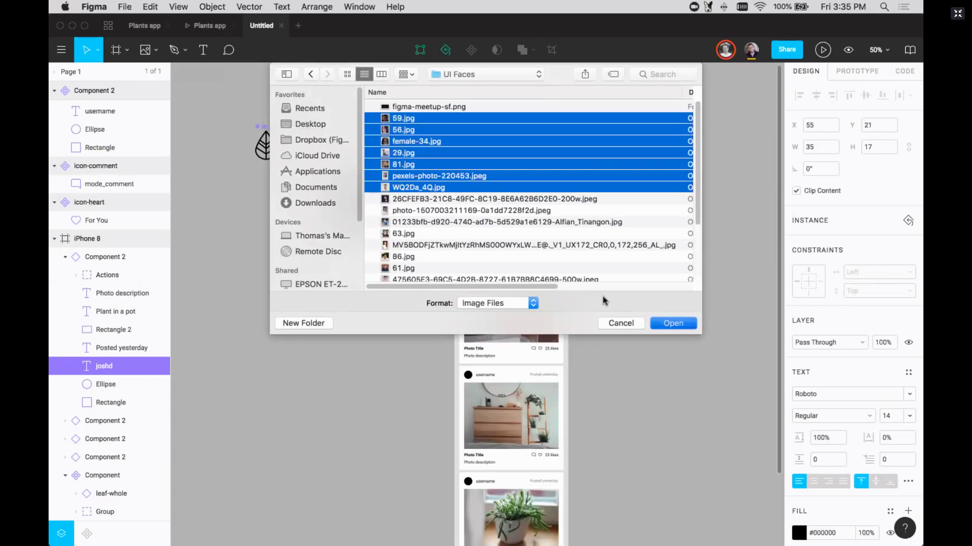
pyautogui.press('Return')
# Place one portrait in the avatar circle of each of the first three cards and end image placement
pyautogui.click(467, 161)
pyautogui.click(466, 271)
pyautogui.click(467, 374)
pyautogui.scroll(-5, 467, 375)
pyautogui.press('Escape')
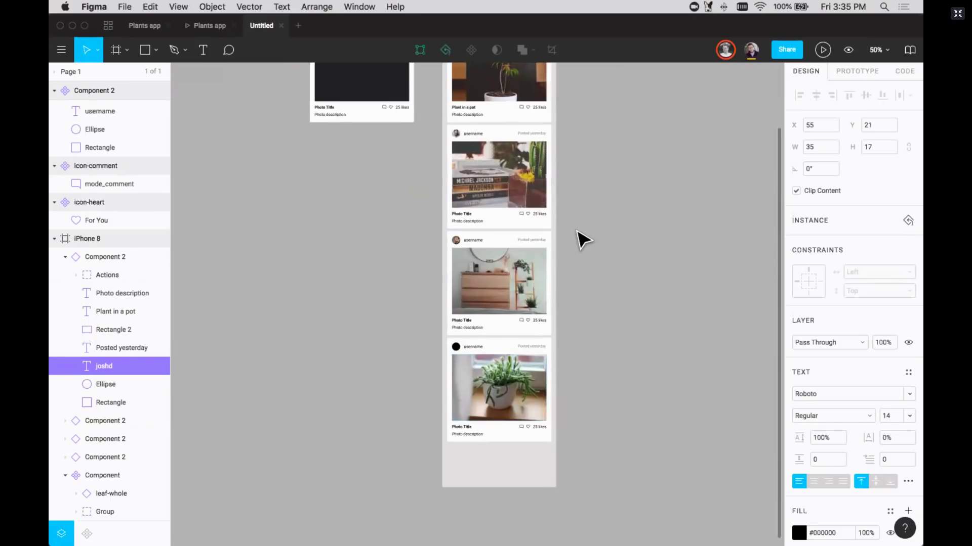
# Set the fill of the Photo Title text in the master card component to green #52B06C
pyautogui.hotkey('shift', '0')
pyautogui.scroll(5, 581, 238)
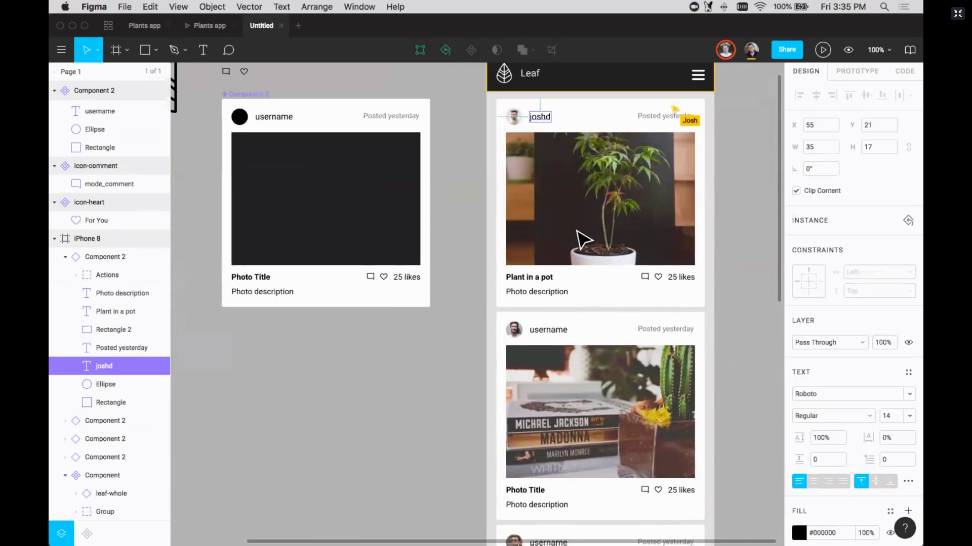
pyautogui.click(231, 284)
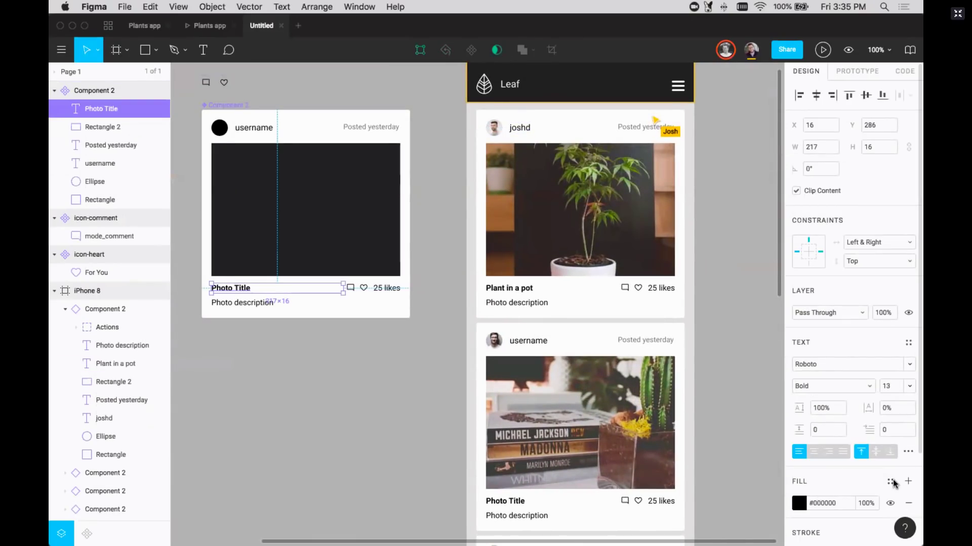
pyautogui.click(889, 481)
pyautogui.click(850, 436)
pyautogui.click(798, 505)
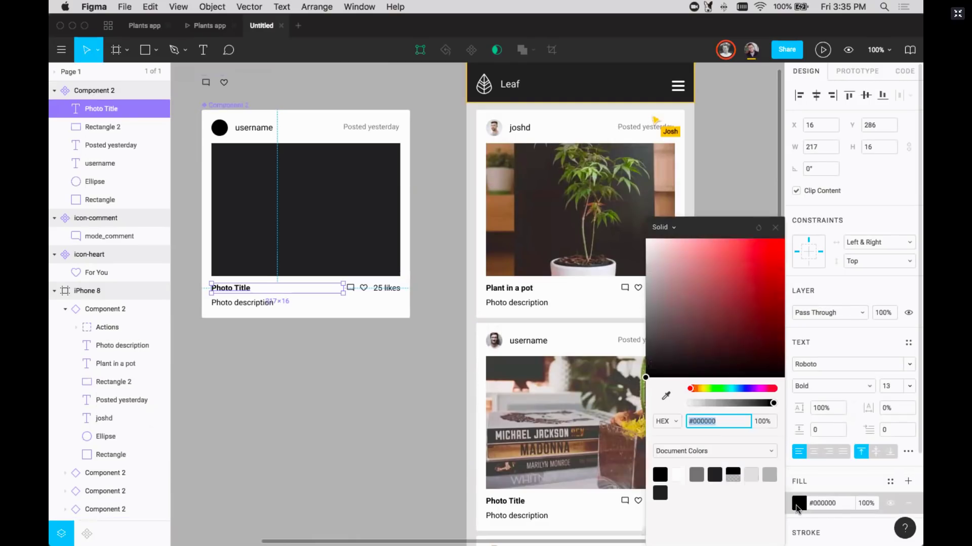
pyautogui.moveTo(714, 388); pyautogui.dragTo(722, 388)
pyautogui.moveTo(737, 288); pyautogui.dragTo(755, 276)
pyautogui.moveTo(724, 389); pyautogui.dragTo(718, 387)
pyautogui.moveTo(752, 294); pyautogui.dragTo(740, 283)
pyautogui.moveTo(709, 388); pyautogui.dragTo(724, 387)
pyautogui.moveTo(725, 299); pyautogui.dragTo(718, 279)
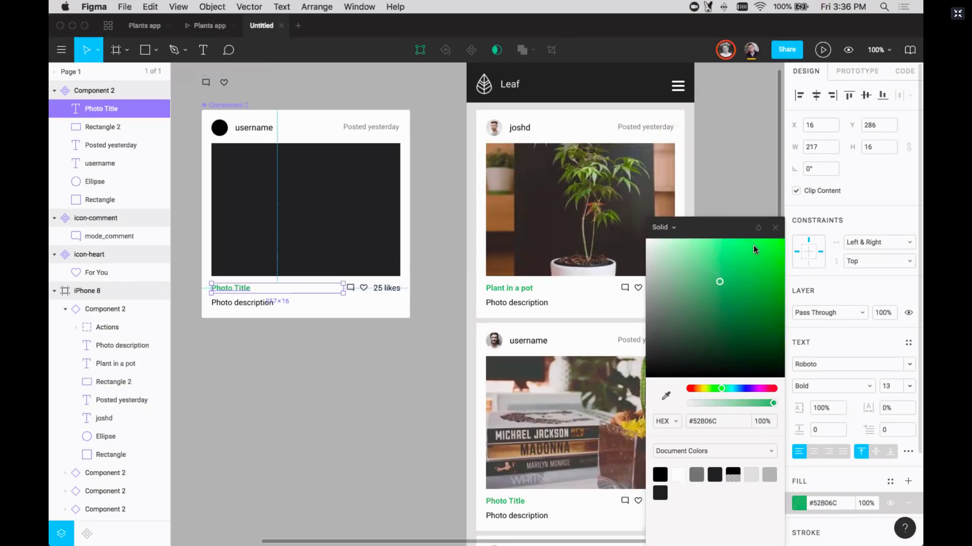
pyautogui.click(775, 228)
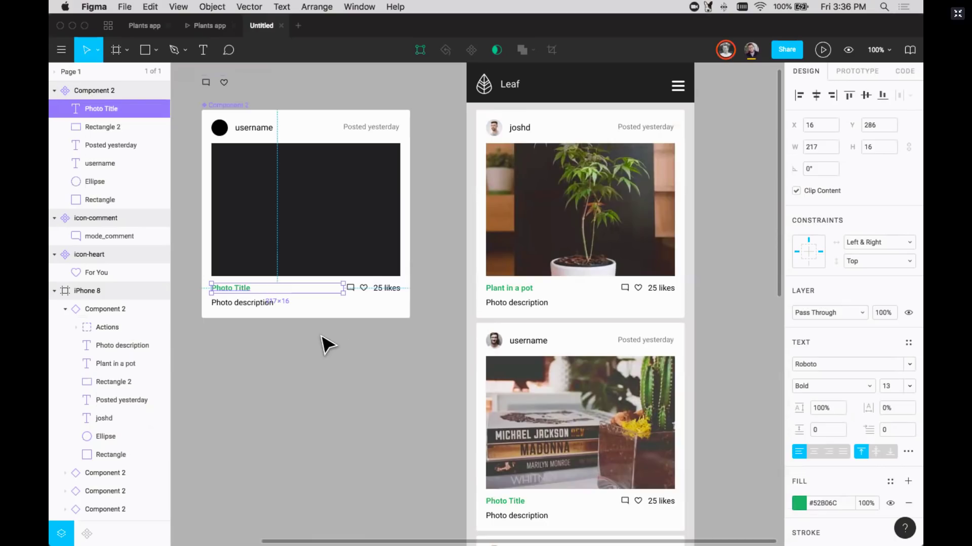
# Create a colour style named Green accent from the Photo Title's fill
pyautogui.scroll(-1, 336, 380)
pyautogui.hscroll(2, 336, 380)
pyautogui.scroll(-3, 836, 458)
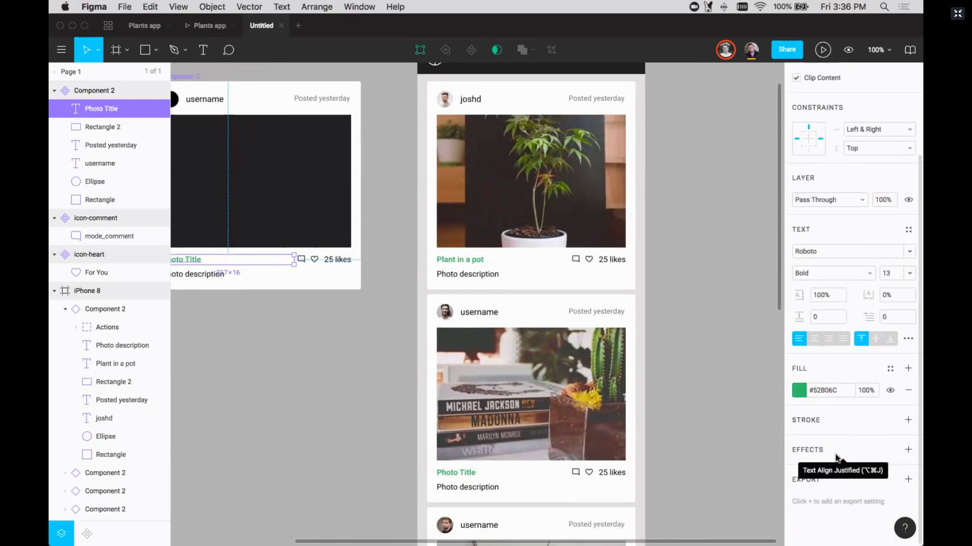
pyautogui.click(891, 370)
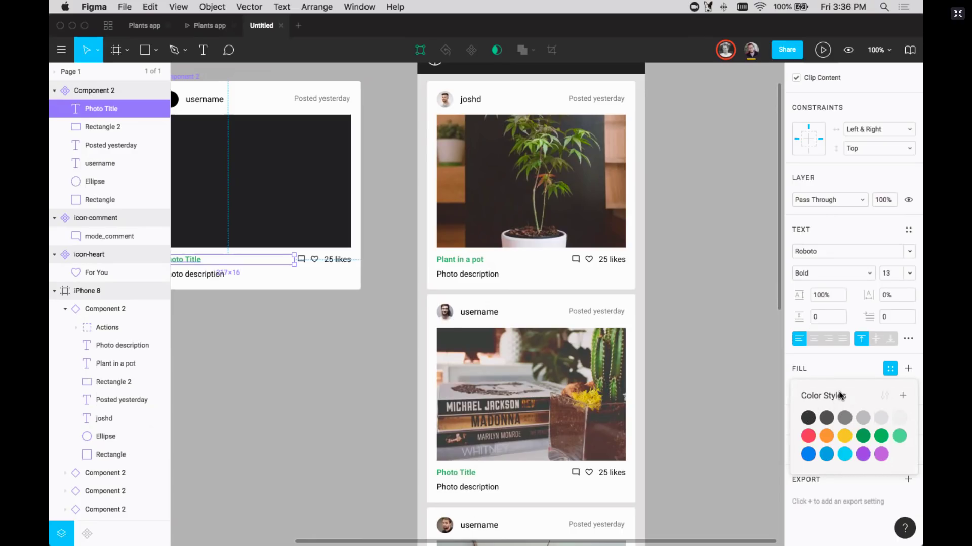
pyautogui.click(903, 397)
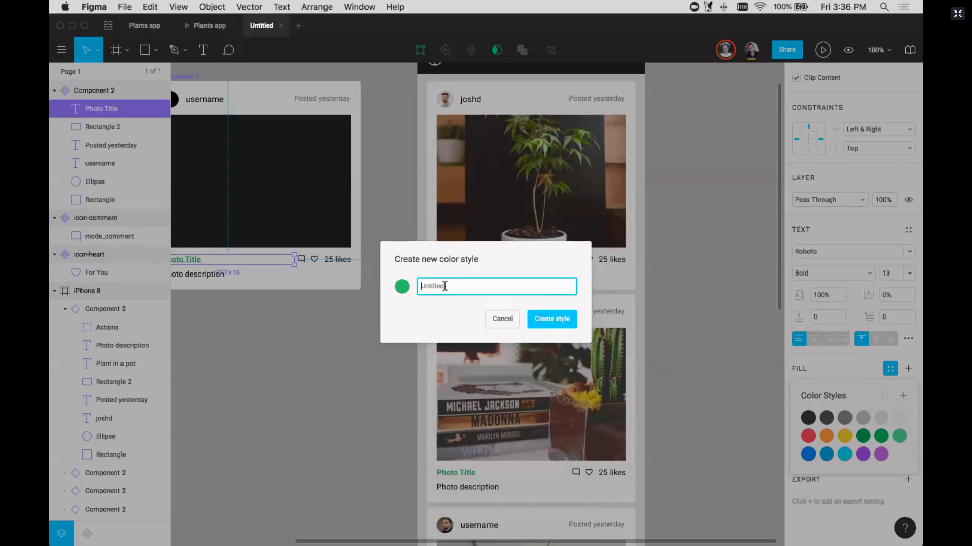
pyautogui.write('Green accent')
pyautogui.click(546, 320)
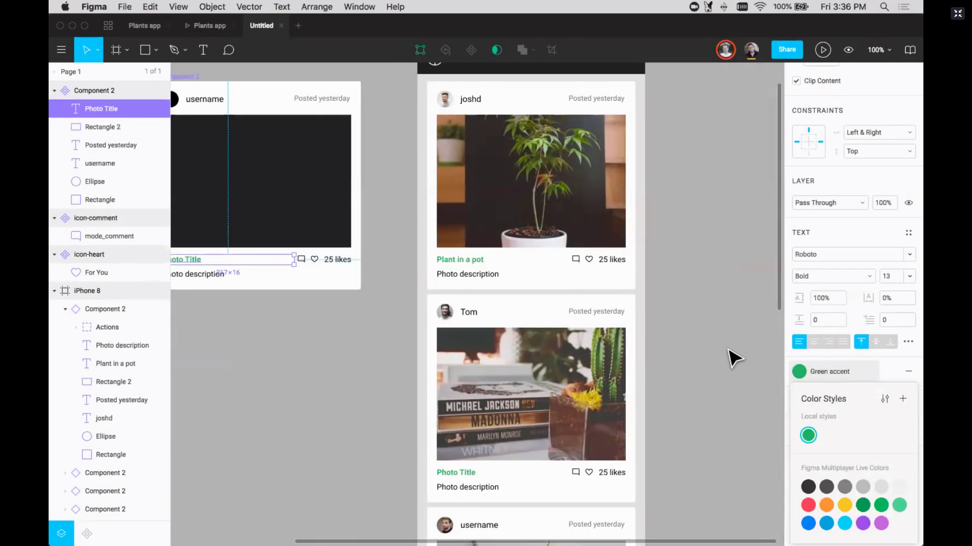
pyautogui.click(694, 321)
# Apply the Green accent style to the fill of the whole leaf logo in the iPhone 8 header
pyautogui.press('-')
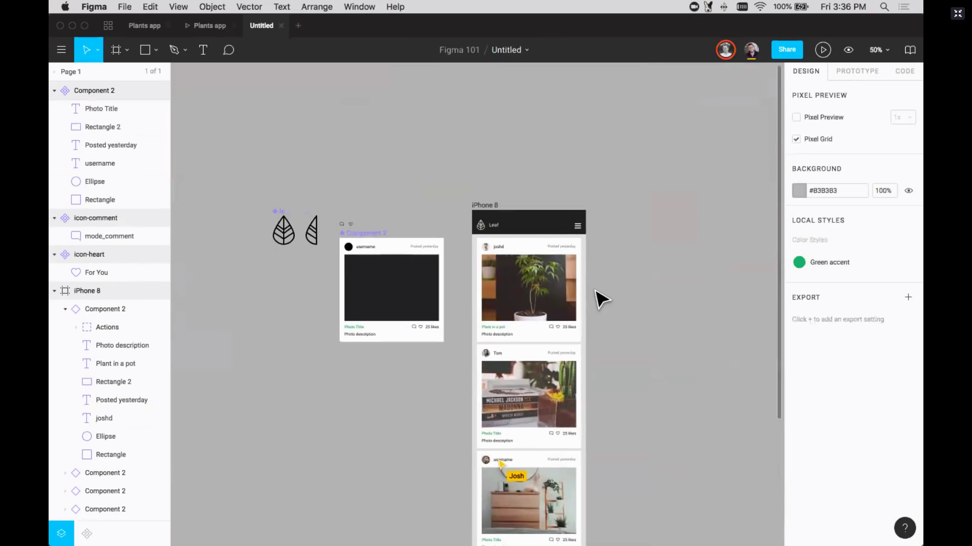
pyautogui.hscroll(3, 568, 263)
pyautogui.scroll(-3, 516, 298)
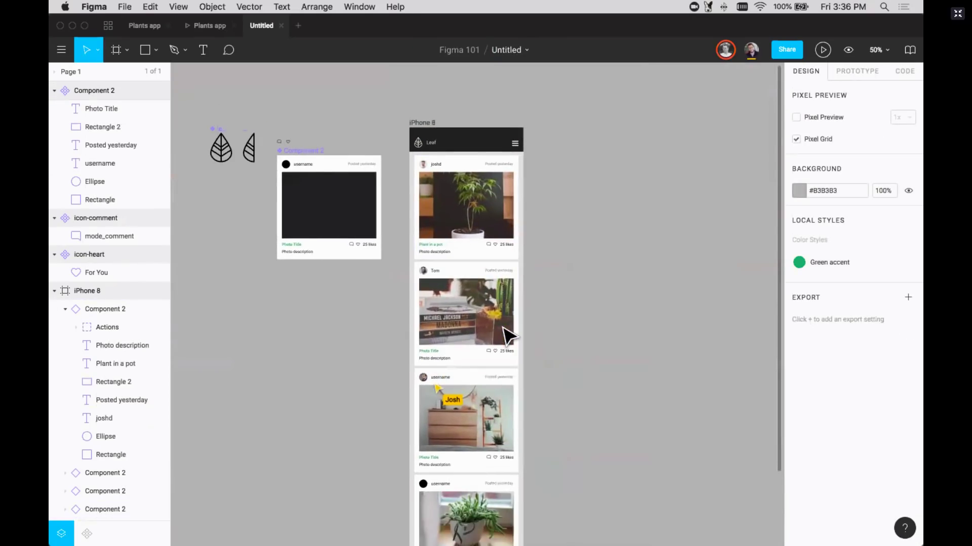
pyautogui.keyDown('super'); pyautogui.click(412, 118); pyautogui.keyUp('super')
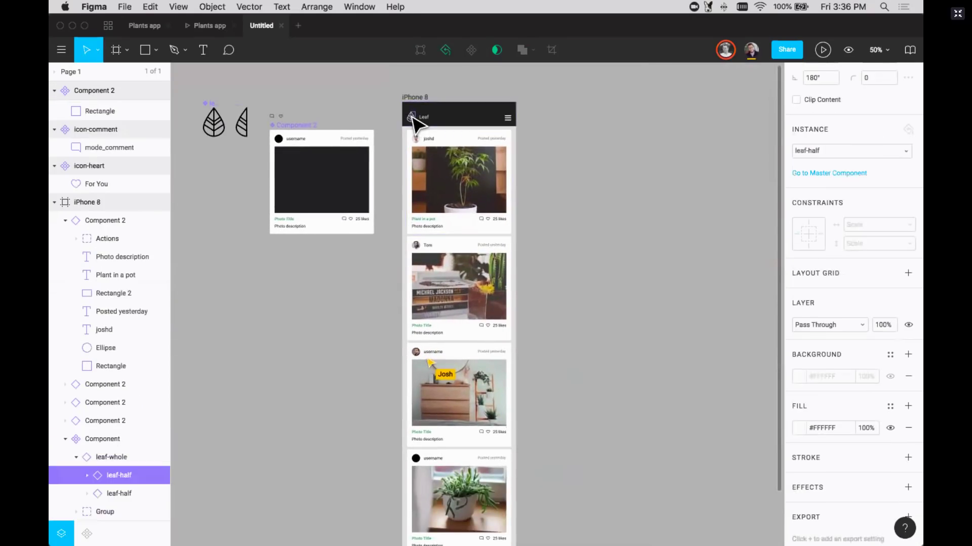
pyautogui.click(385, 91)
pyautogui.scroll(5, 385, 91)
pyautogui.click(383, 200)
pyautogui.doubleClick(383, 199)
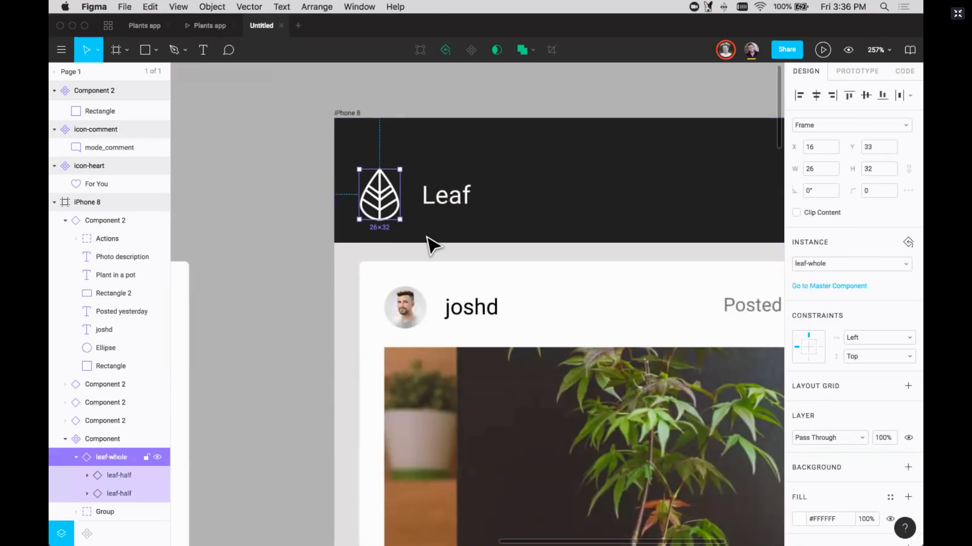
pyautogui.click(890, 499)
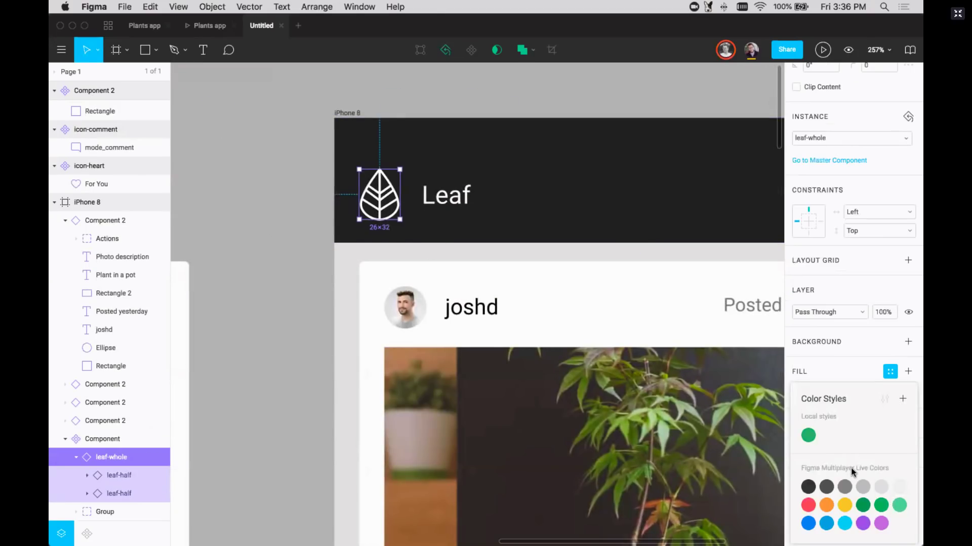
pyautogui.click(808, 436)
pyautogui.click(553, 272)
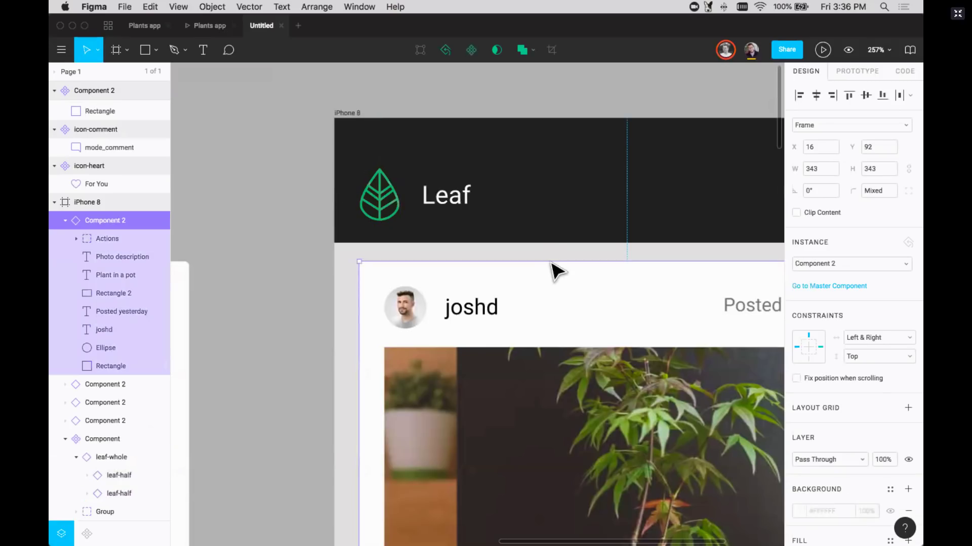
# Test bright green #00FF47 as the Green accent style's colour and return it to #52B06C
pyautogui.hotkey('shift', '0')
pyautogui.scroll(-3, 506, 263)
pyautogui.click(449, 256)
pyautogui.hscroll(1, 446, 255)
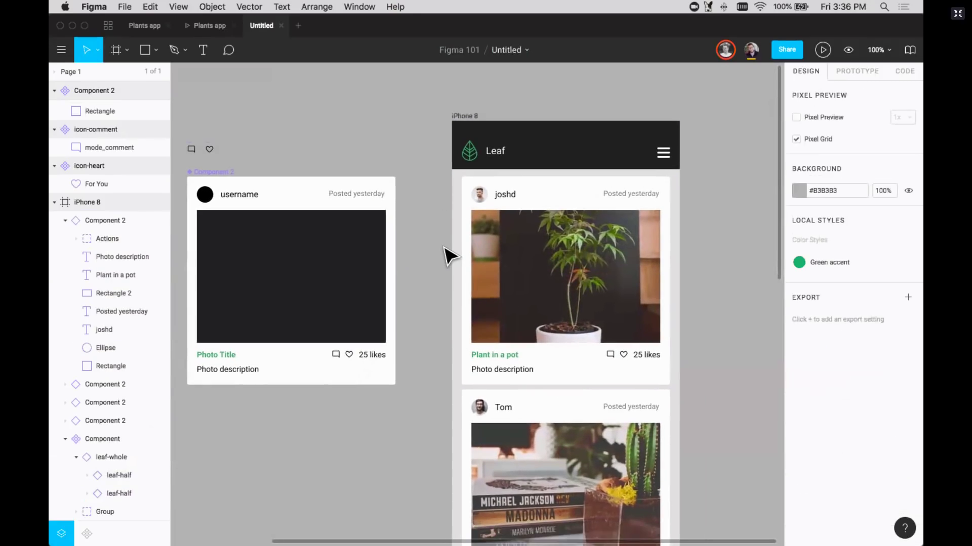
pyautogui.hscroll(3, 635, 160)
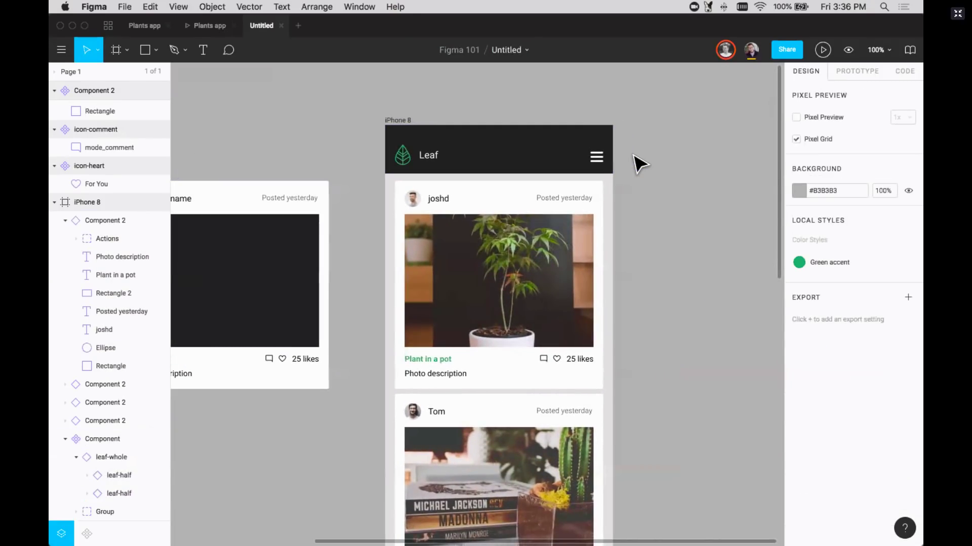
pyautogui.scroll(-1, 638, 163)
pyautogui.hscroll(1, 639, 163)
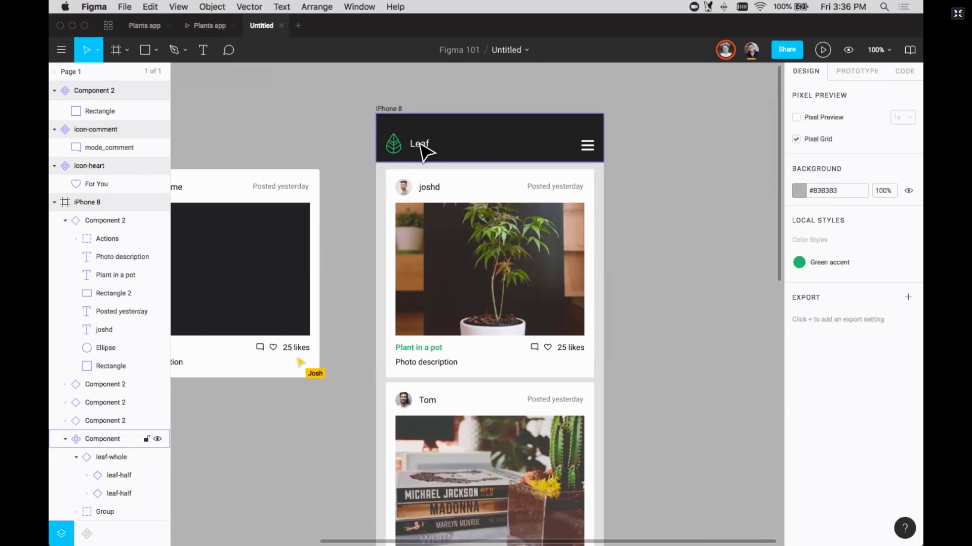
pyautogui.click(908, 263)
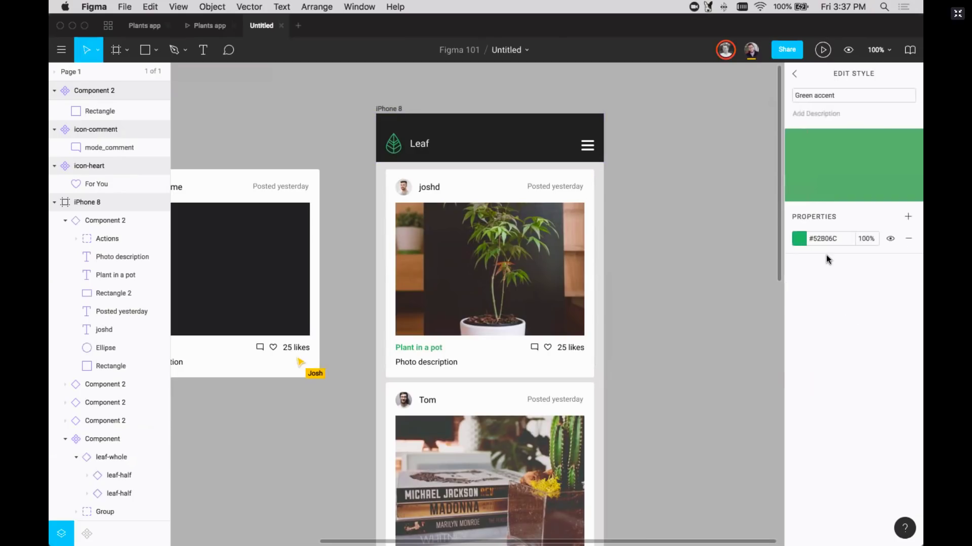
pyautogui.click(800, 239)
pyautogui.moveTo(759, 251); pyautogui.dragTo(829, 220)
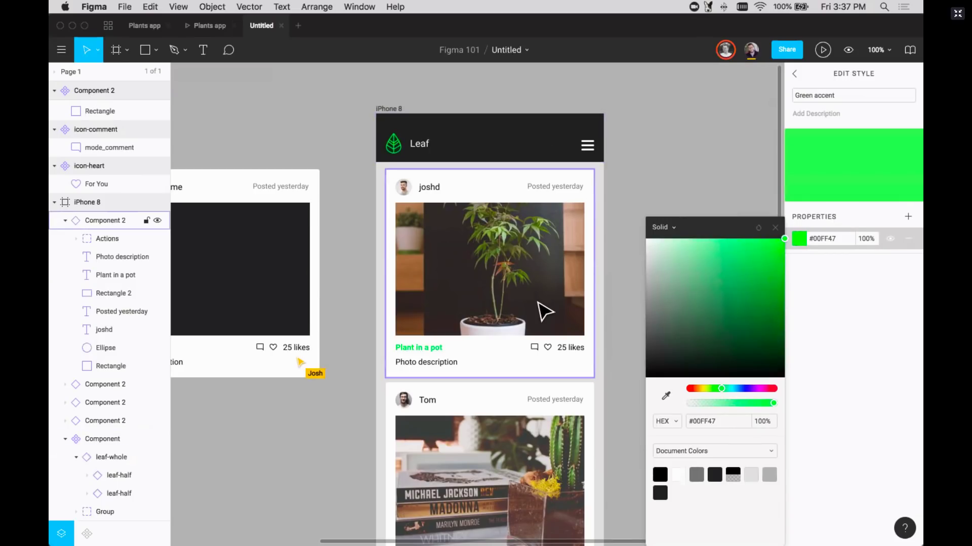
pyautogui.click(720, 282)
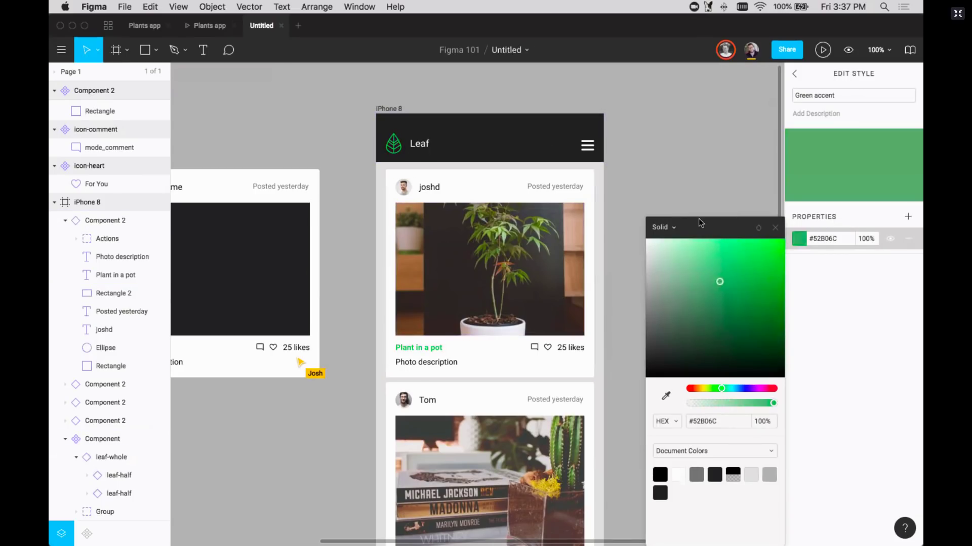
pyautogui.click(708, 169)
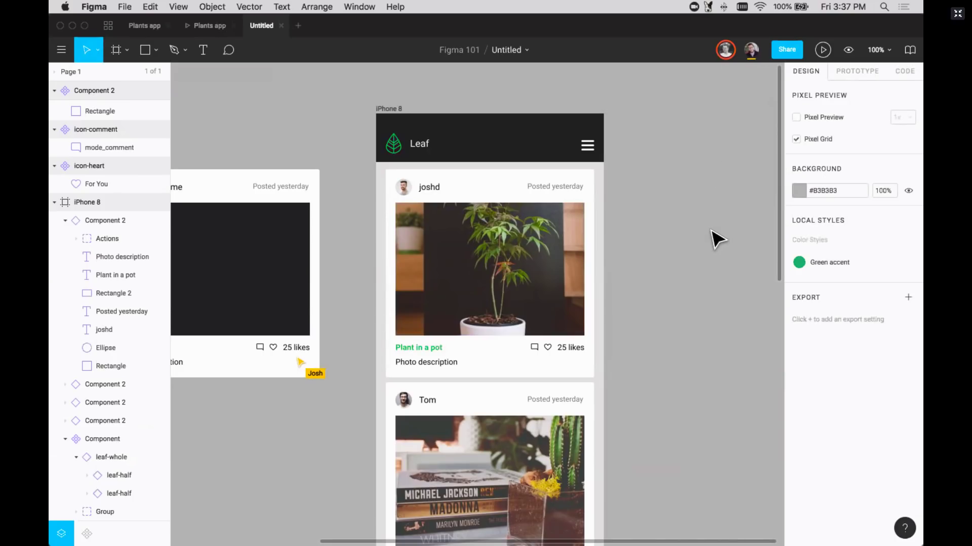
# Turn on the drop shadow of the background rectangle in the master card component
pyautogui.press('-')
pyautogui.scroll(-5, 717, 240)
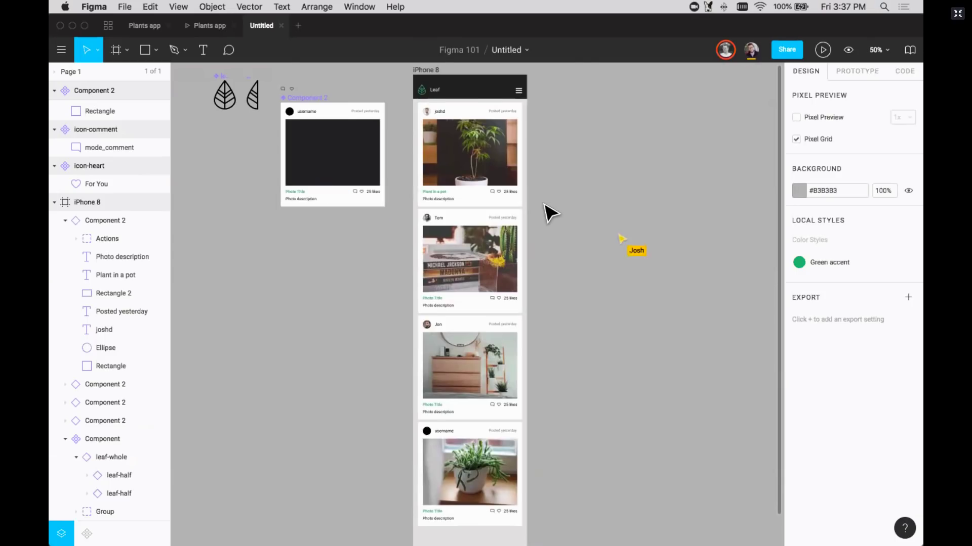
pyautogui.press('+')
pyautogui.scroll(3, 207, 252)
pyautogui.hscroll(-5, 207, 250)
pyautogui.scroll(2, 206, 250)
pyautogui.doubleClick(339, 318)
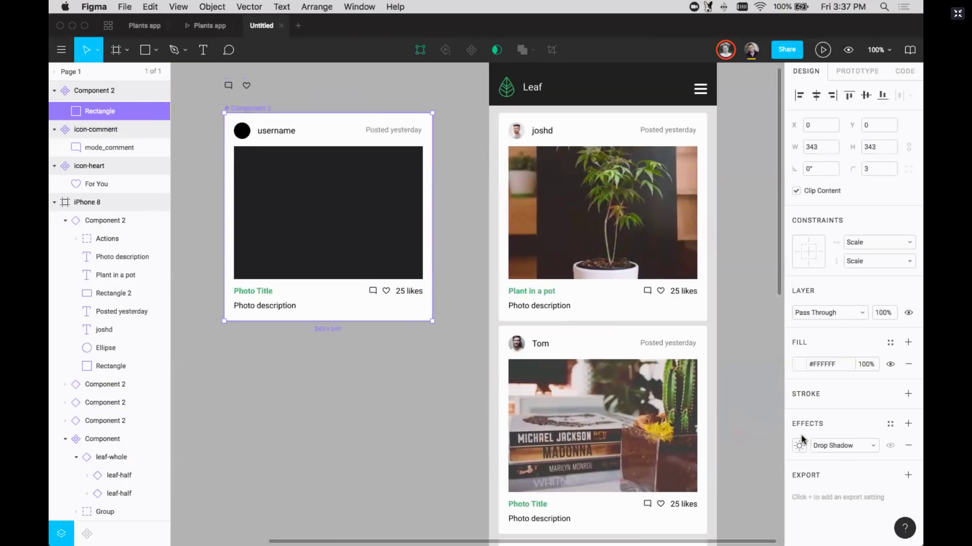
pyautogui.click(890, 446)
pyautogui.click(889, 447)
pyautogui.click(888, 448)
pyautogui.click(886, 448)
pyautogui.click(887, 448)
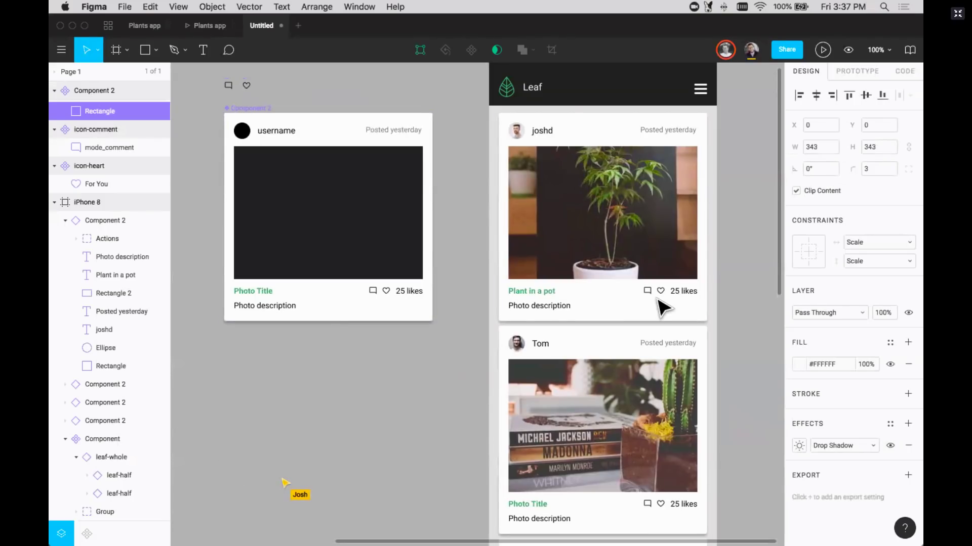
# Set both the X and Y offsets of the card background's drop shadow to 2
pyautogui.click(802, 445)
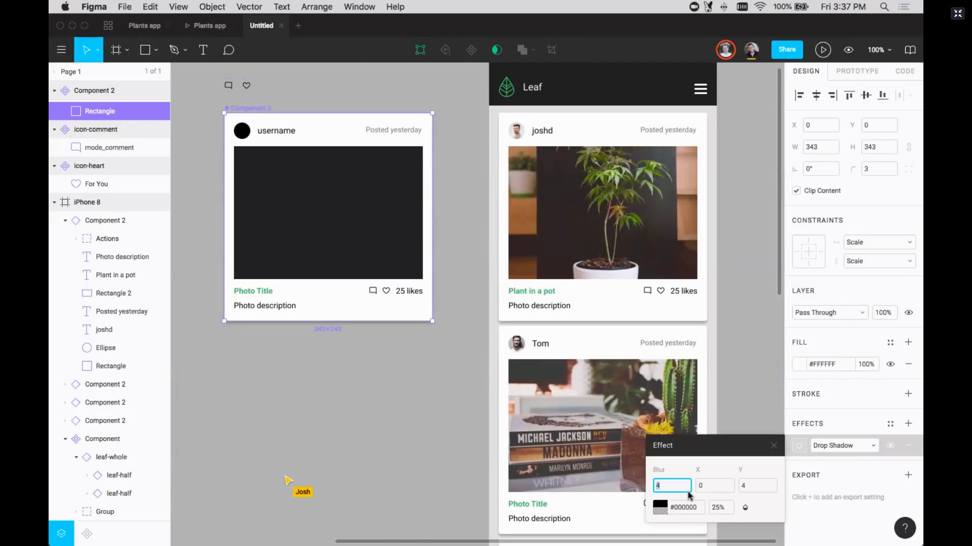
pyautogui.click(719, 507)
pyautogui.press('BackSpace')
pyautogui.write('2')
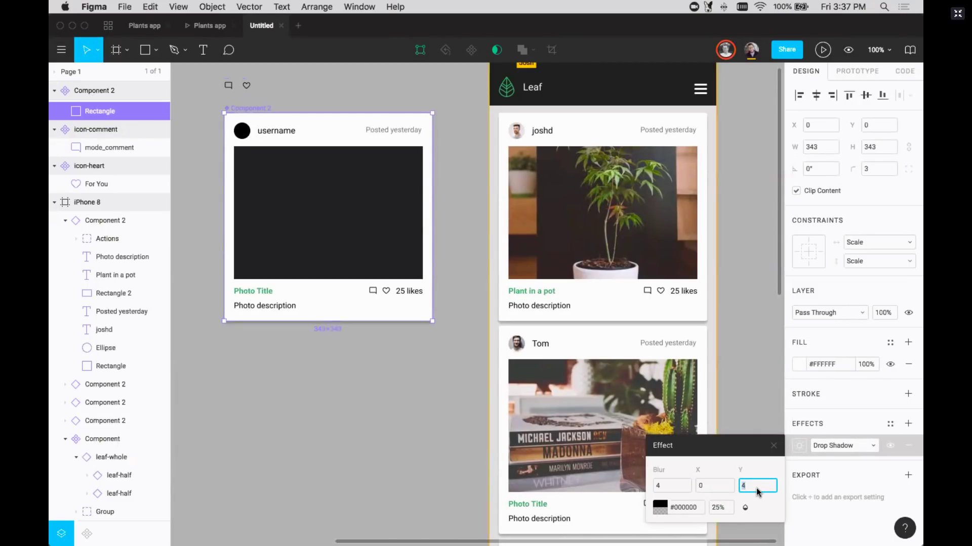
pyautogui.click(728, 486)
pyautogui.write('2')
pyautogui.press('Return')
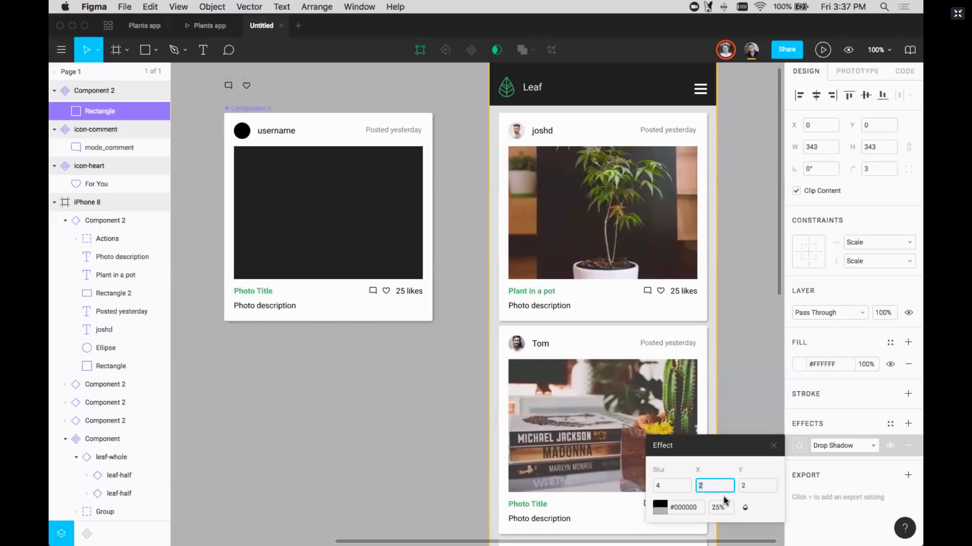
# Set the opacity of the card background's drop shadow to 17% and close its effect settings
pyautogui.click(724, 507)
pyautogui.write('5')
pyautogui.press('Return')
pyautogui.write('15')
pyautogui.press('Return')
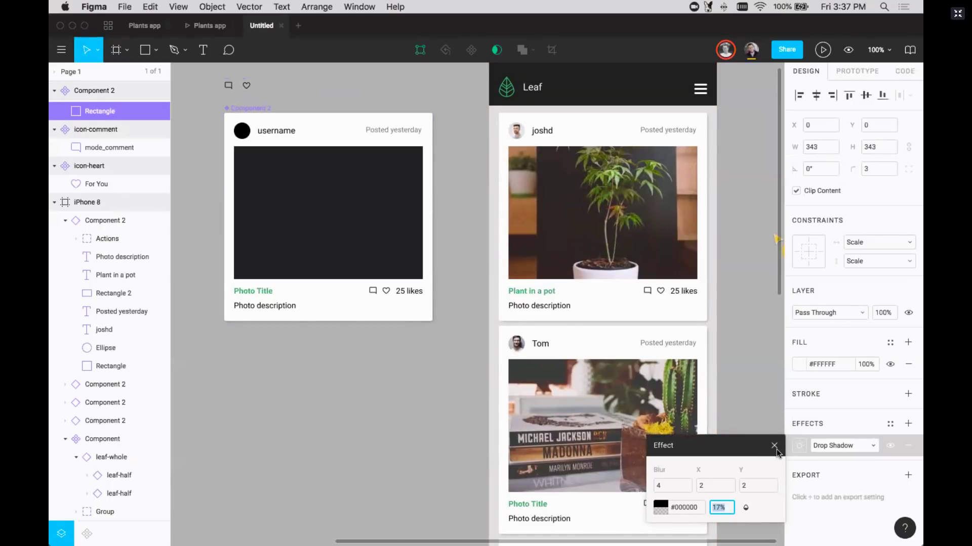
pyautogui.click(775, 446)
pyautogui.click(755, 429)
# Examine the card shadows along the whole iPhone 8 feed and on the master card
pyautogui.scroll(-5, 671, 382)
pyautogui.hscroll(3, 671, 382)
pyautogui.scroll(-2, 673, 382)
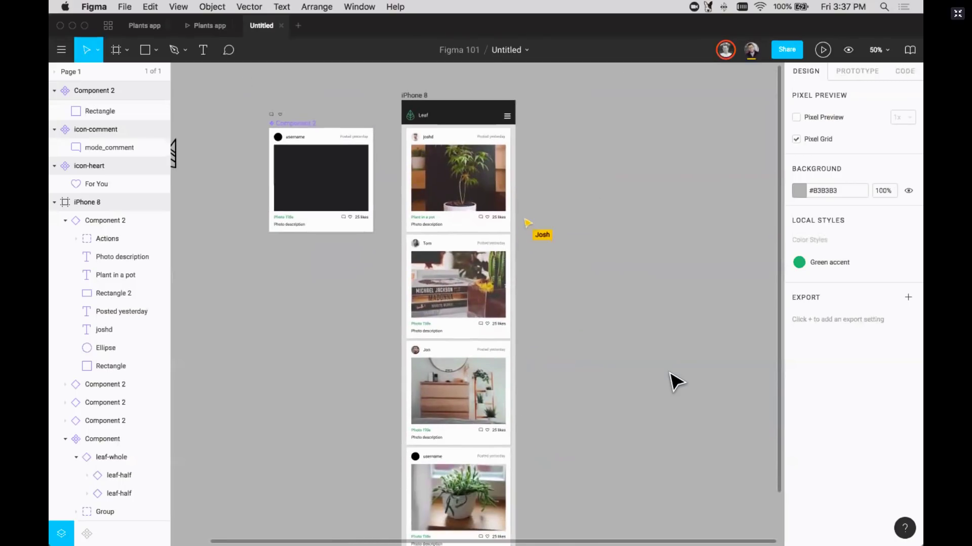
pyautogui.scroll(-4, 676, 382)
pyautogui.hscroll(3, 676, 382)
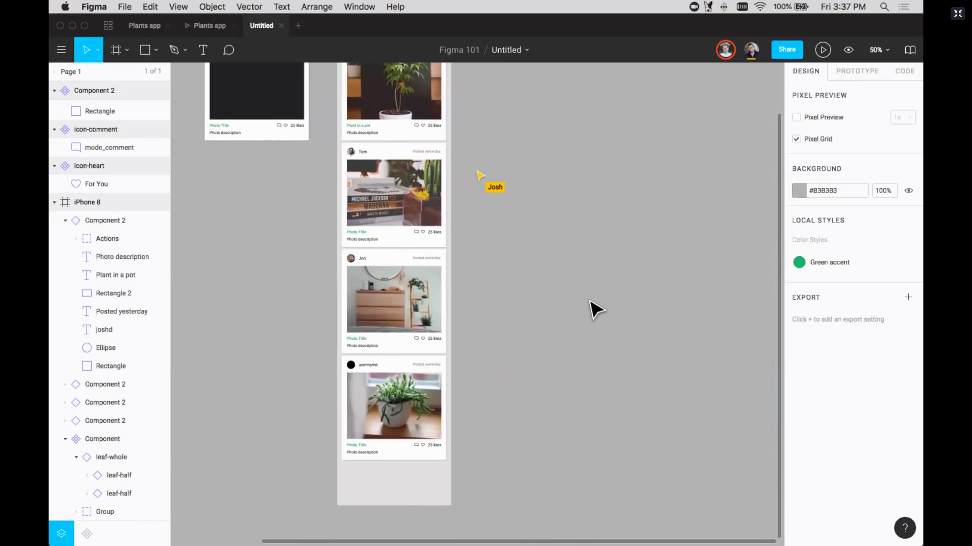
pyautogui.scroll(4, 596, 310)
pyautogui.hscroll(-2, 596, 310)
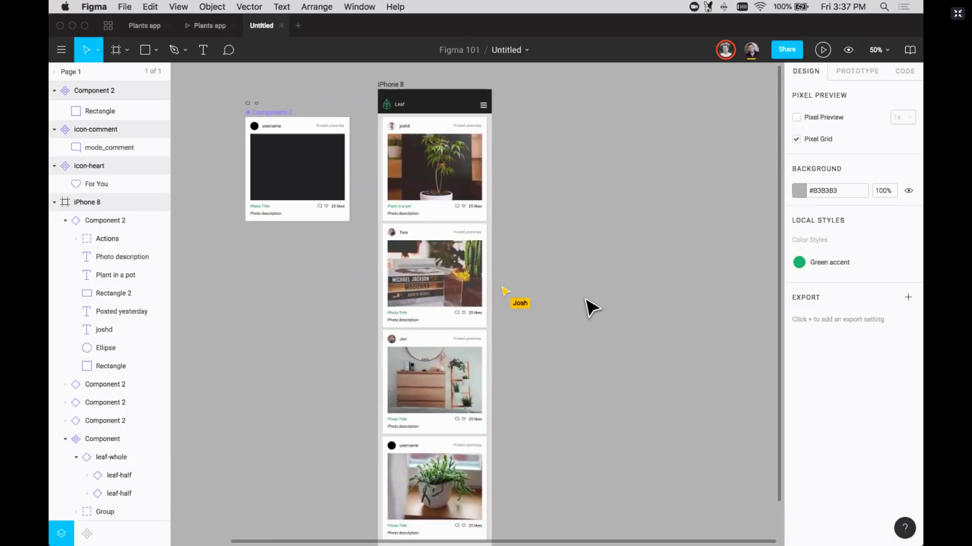
pyautogui.hscroll(1, 506, 228)
pyautogui.scroll(3, 394, 145)
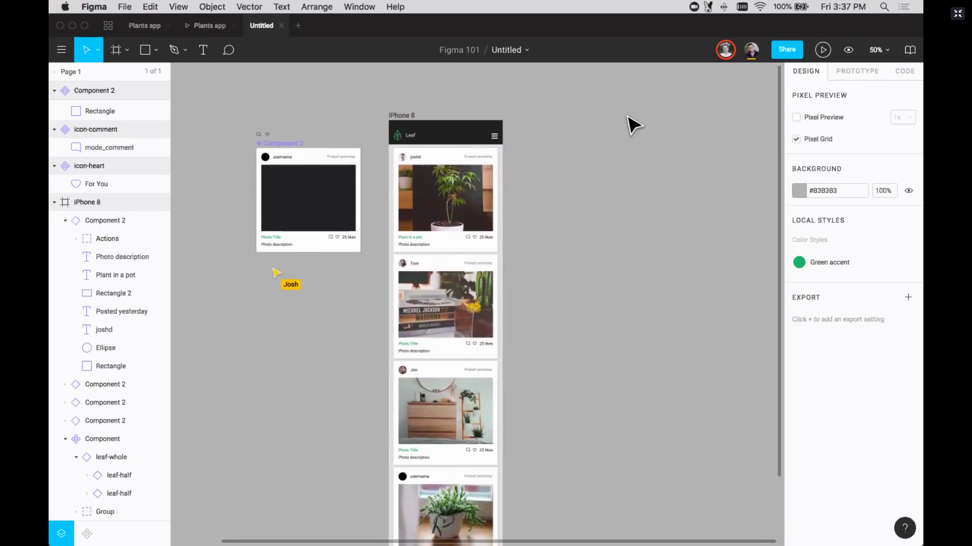
pyautogui.hscroll(-5, 634, 125)
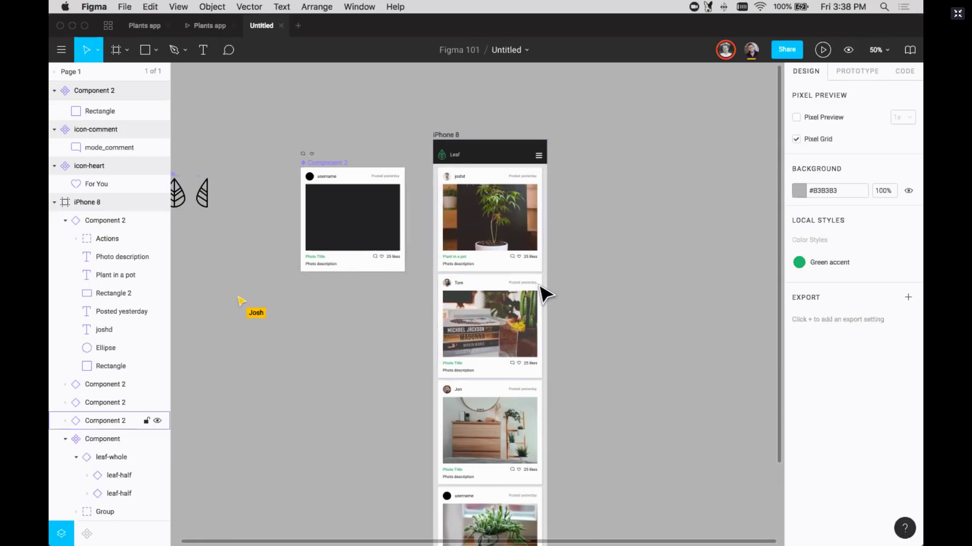
pyautogui.scroll(2, 627, 158)
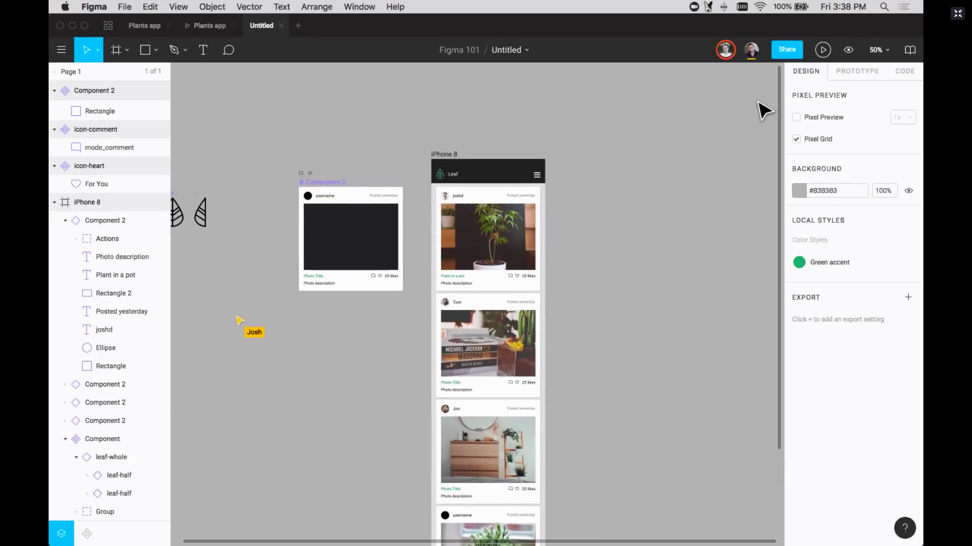
# Browse the list of team libraries available to the file
pyautogui.click(909, 50)
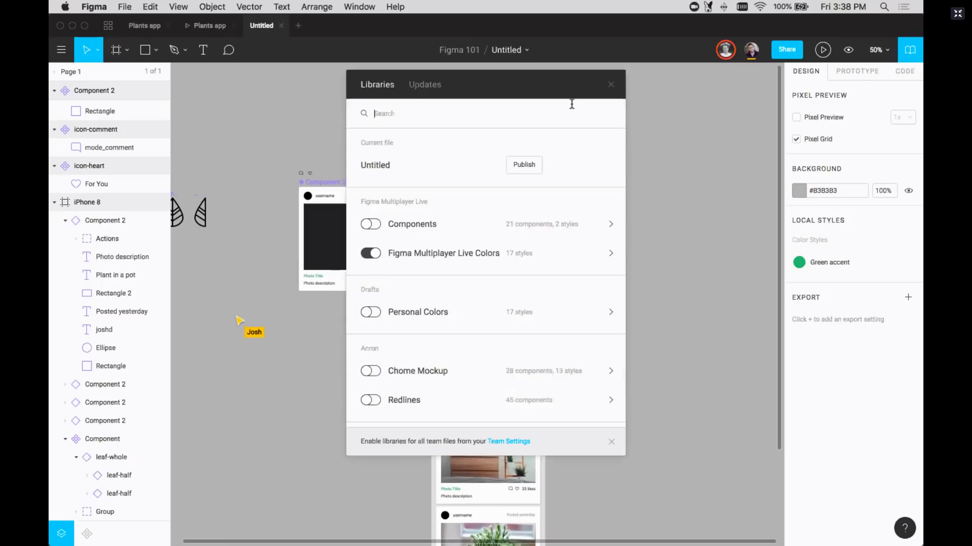
pyautogui.scroll(-10, 400, 170)
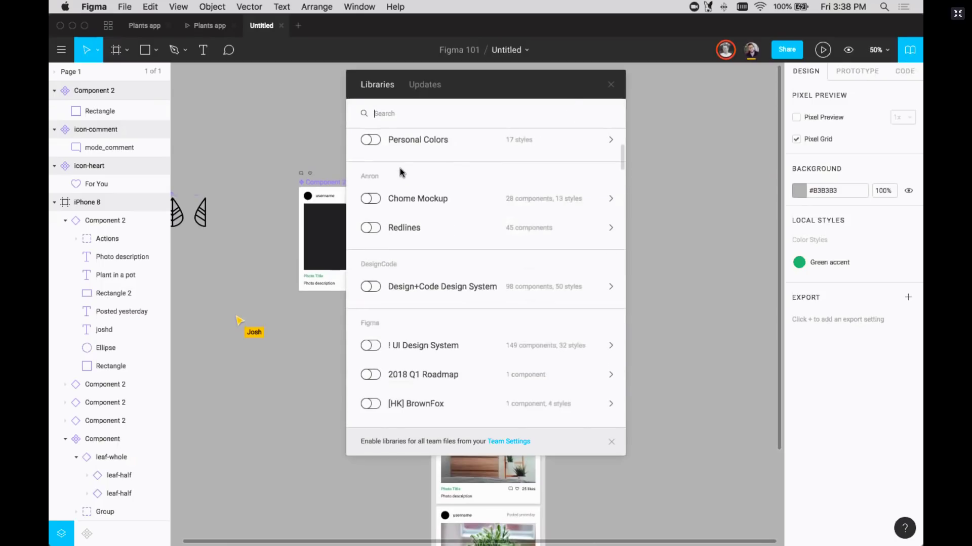
pyautogui.scroll(10, 400, 172)
pyautogui.scroll(-6, 400, 169)
pyautogui.scroll(-8, 433, 336)
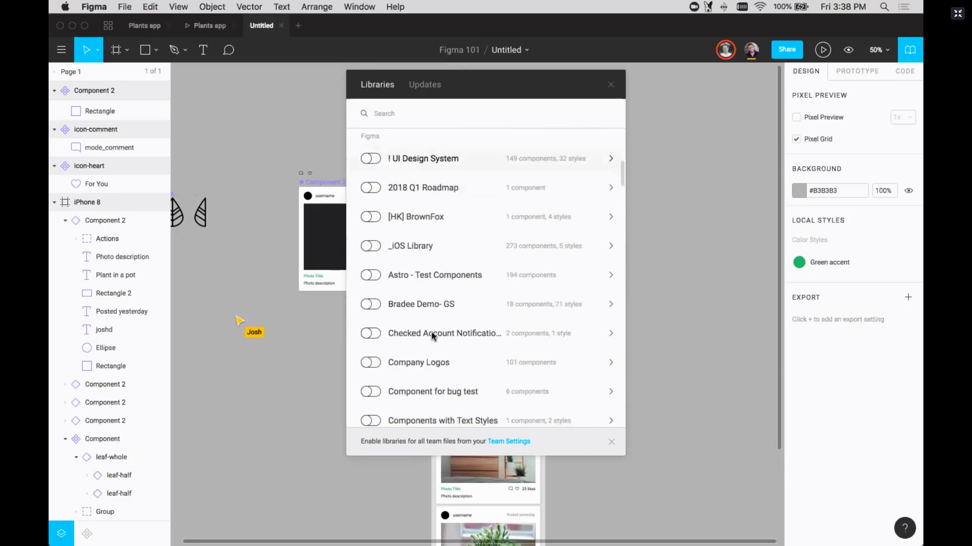
pyautogui.scroll(-2, 431, 332)
pyautogui.scroll(12, 431, 332)
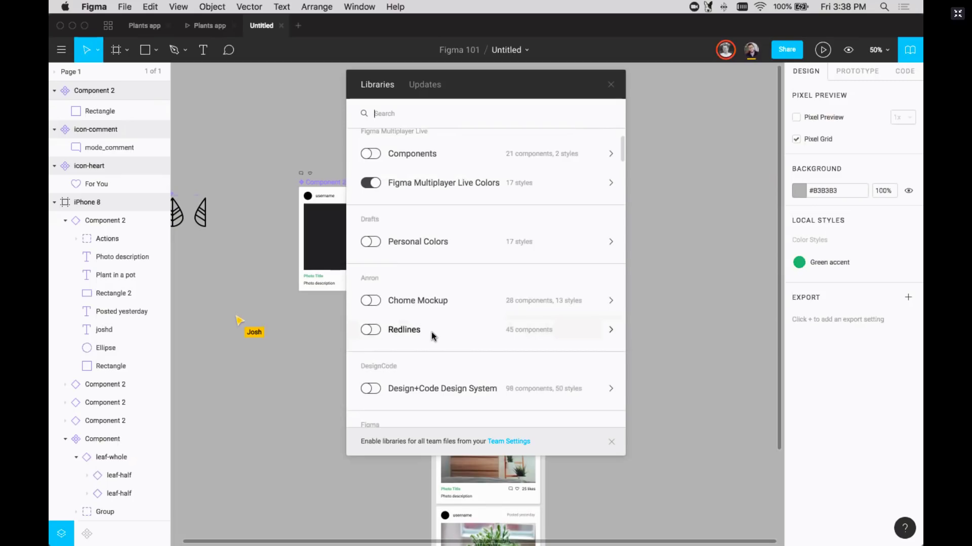
pyautogui.click(612, 86)
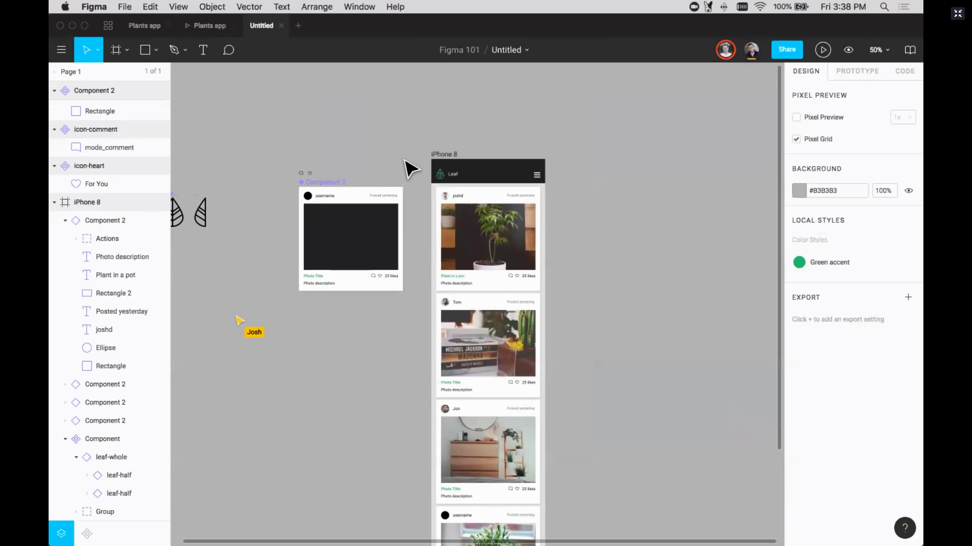
# Find the iOS Ui kit library with the search "ios ui" and enable it for this file
pyautogui.click(300, 190)
pyautogui.click(86, 534)
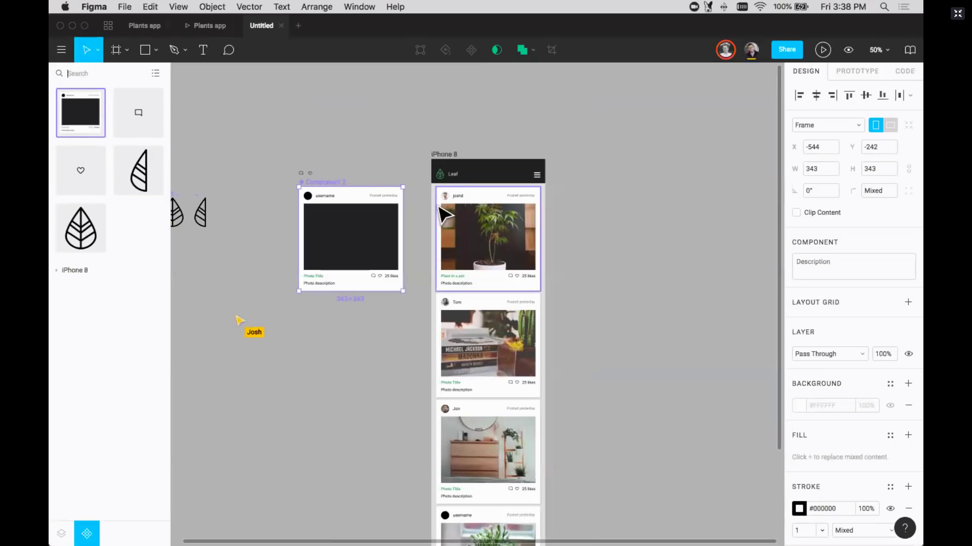
pyautogui.click(909, 50)
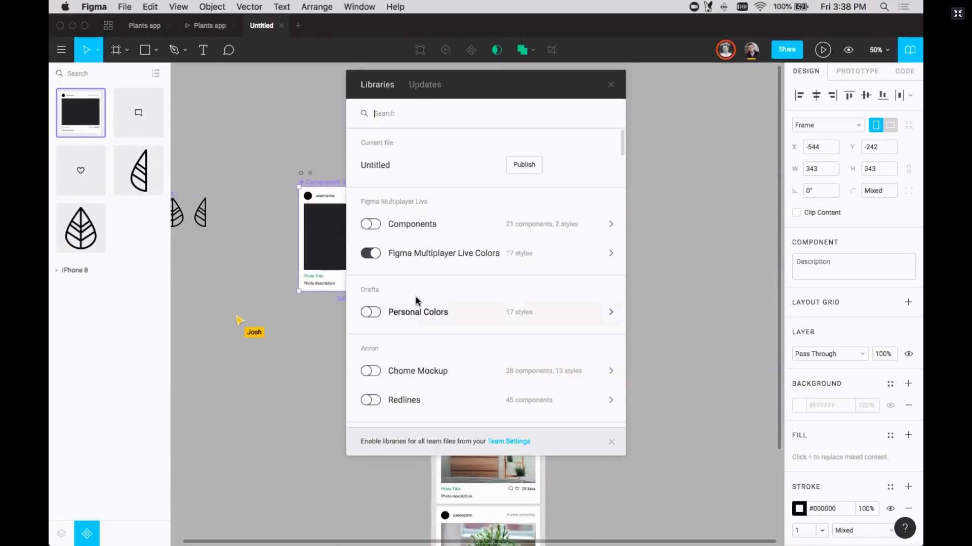
pyautogui.scroll(-10, 424, 334)
pyautogui.scroll(2, 427, 295)
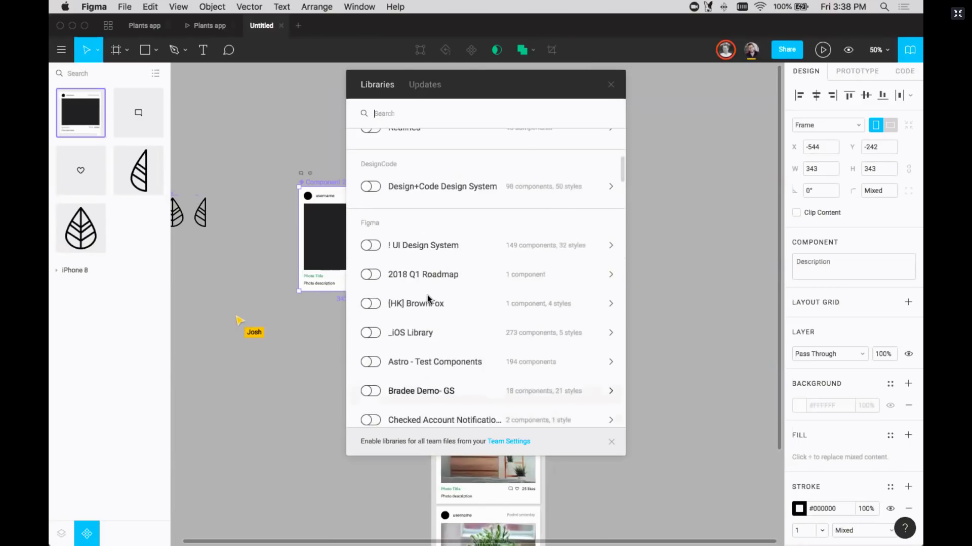
pyautogui.write('ios ui')
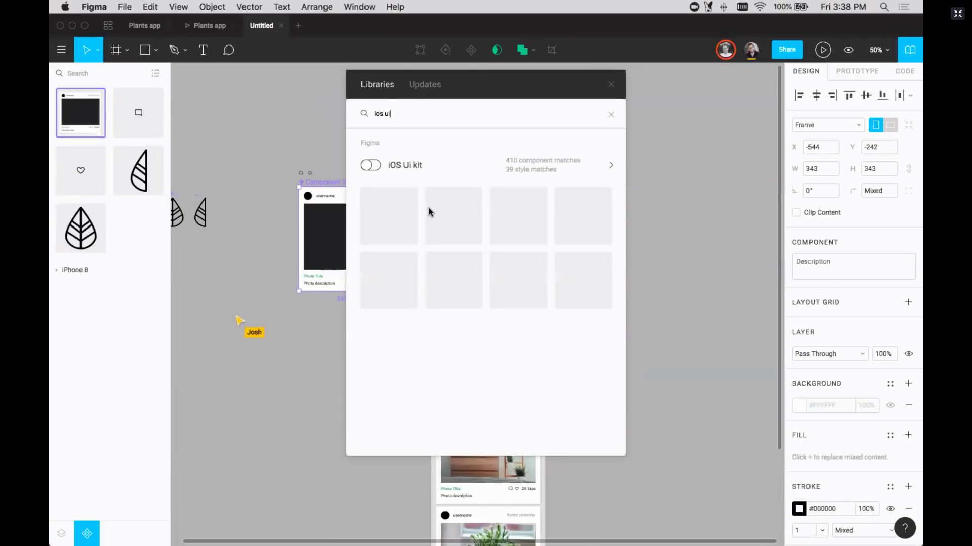
pyautogui.click(365, 164)
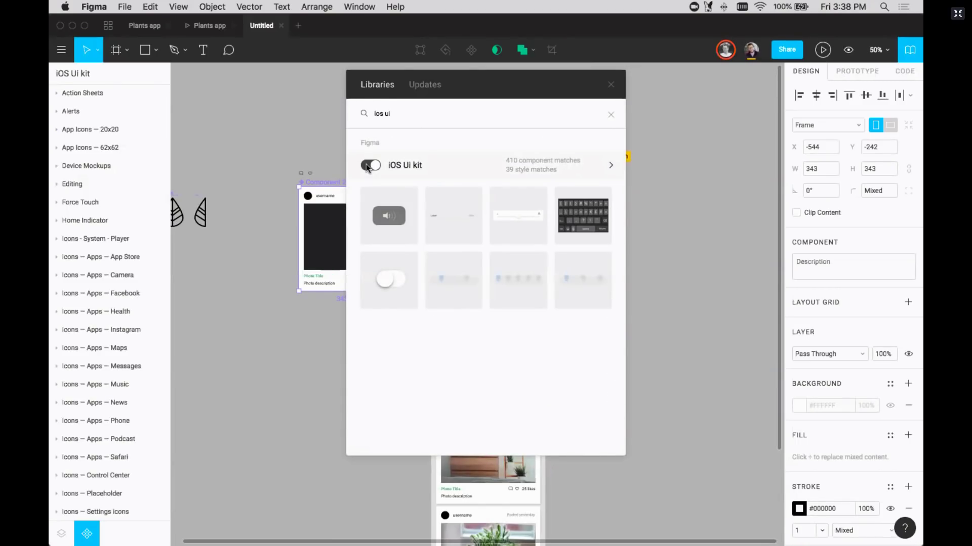
pyautogui.click(611, 84)
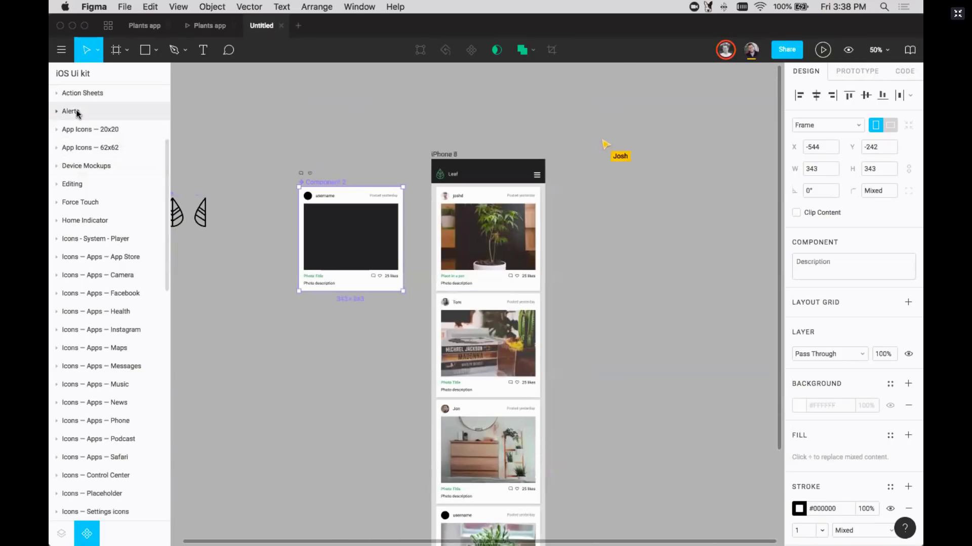
# Show the enabled iOS Ui kit among the file's components and search them for "status"
pyautogui.click(61, 535)
pyautogui.click(87, 535)
pyautogui.click(59, 538)
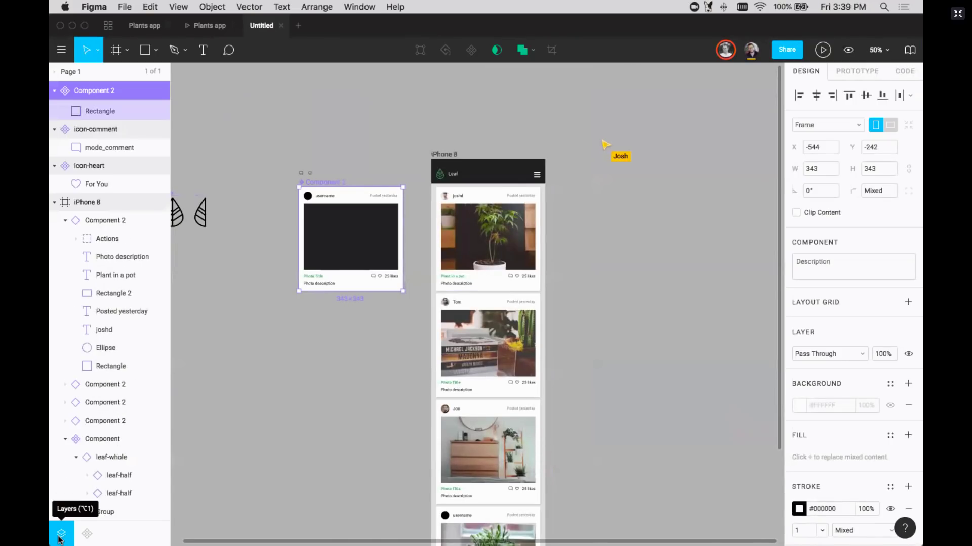
pyautogui.click(87, 533)
pyautogui.scroll(-4, 66, 180)
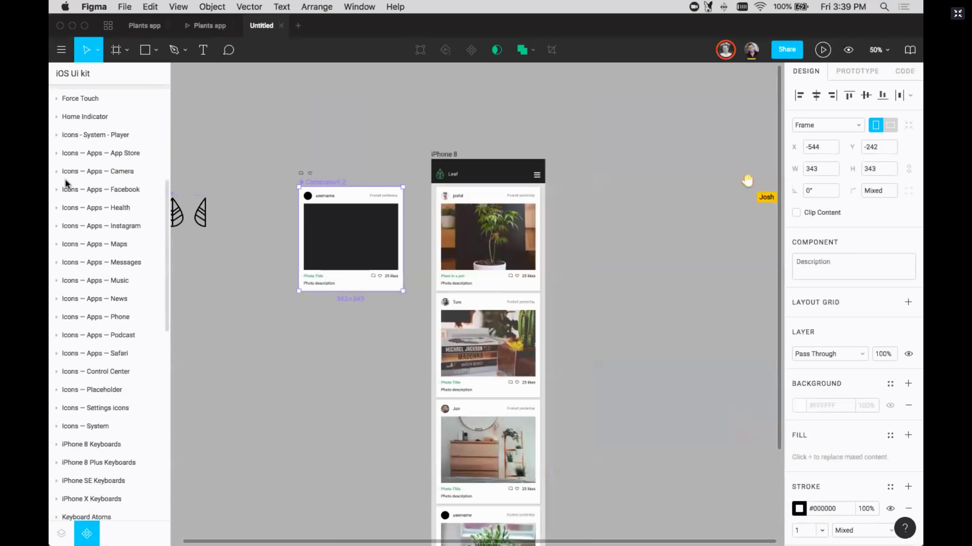
pyautogui.scroll(10, 65, 180)
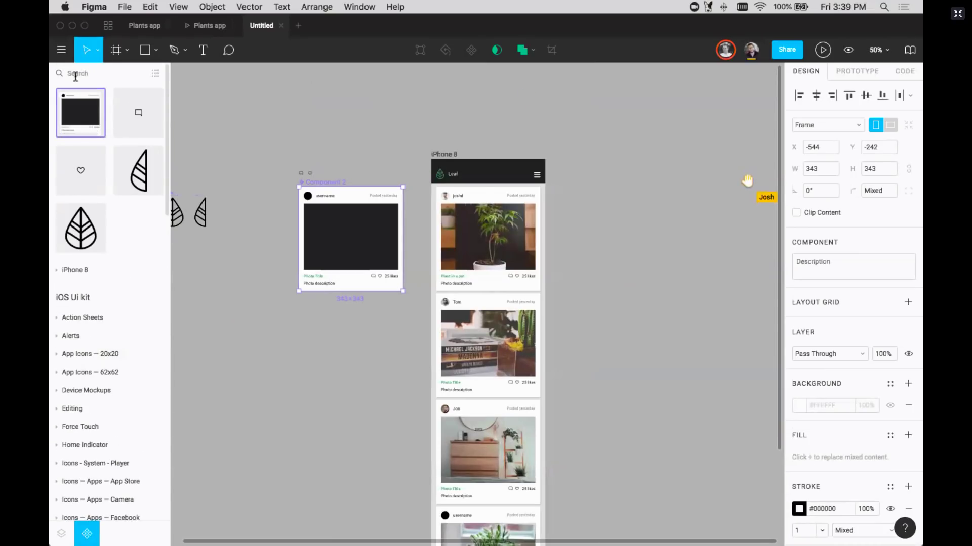
pyautogui.click(87, 84)
pyautogui.write('status')
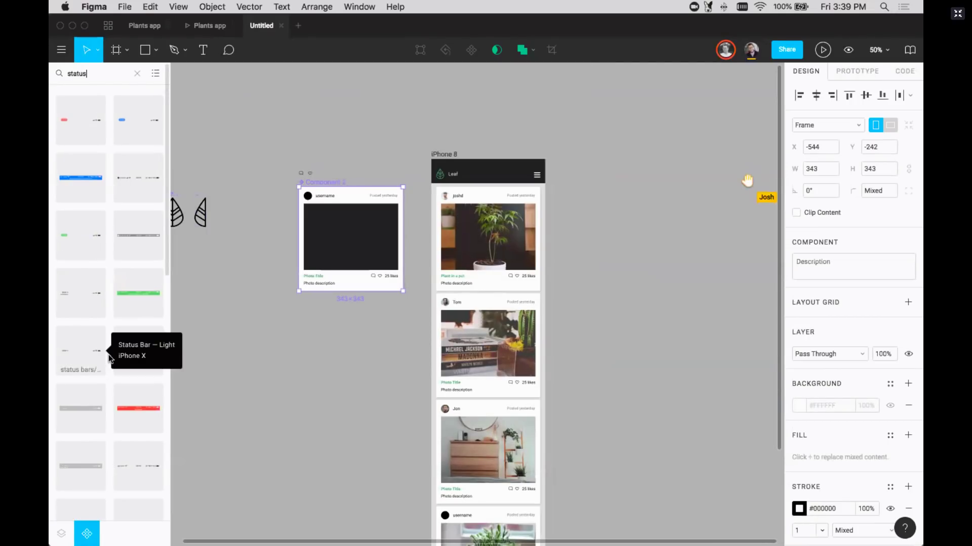
# Try the light iPhone 8 status bar on the canvas above the master card
pyautogui.moveTo(130, 466); pyautogui.dragTo(355, 151)
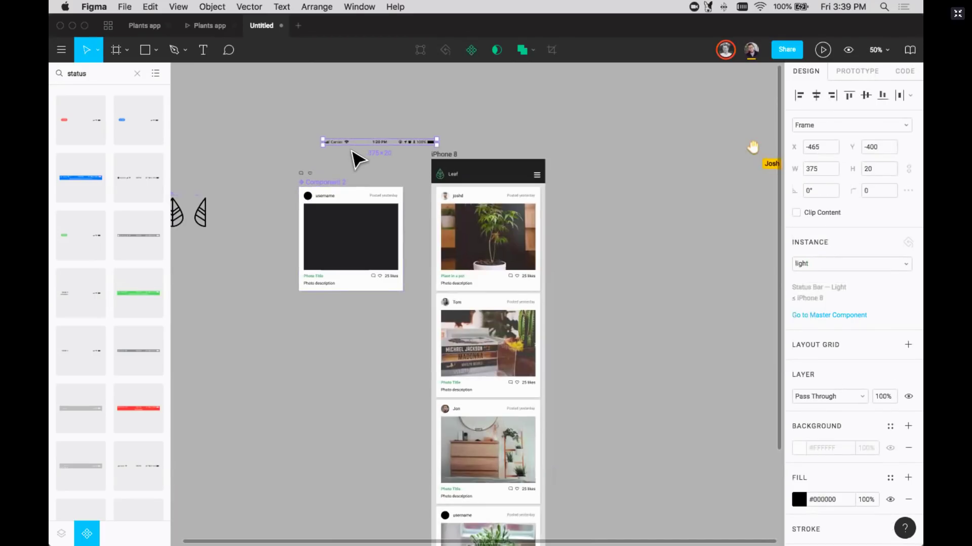
pyautogui.click(328, 132)
pyautogui.moveTo(362, 145); pyautogui.dragTo(360, 128)
# Place the dark iPhone 8 status bar at X 0, Y 0 of the iPhone 8 header
pyautogui.moveTo(134, 358); pyautogui.dragTo(460, 169)
pyautogui.click(410, 126)
pyautogui.click(410, 130)
# Change the horizontal constraint of the dark status bar in the iPhone 8 header
pyautogui.press('z')
pyautogui.moveTo(408, 134); pyautogui.dragTo(577, 180)
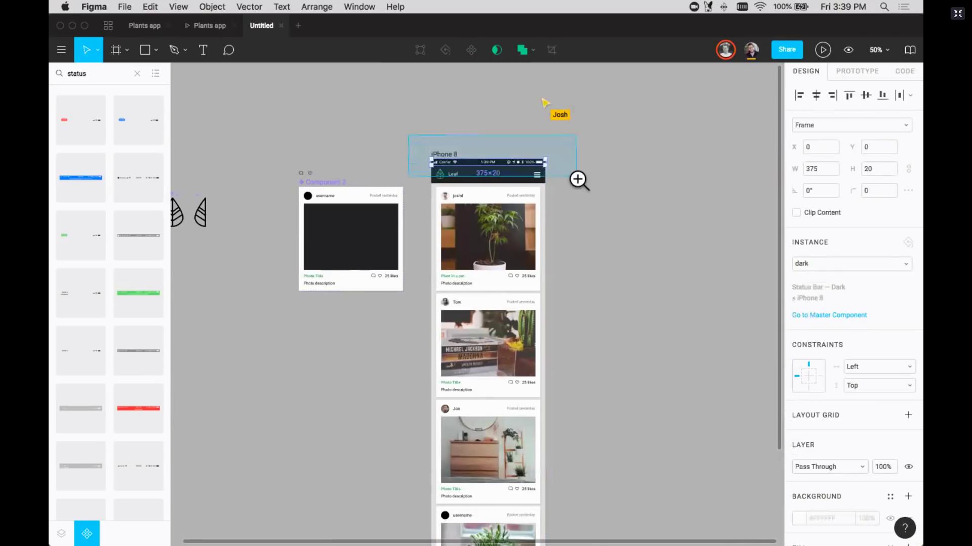
pyautogui.click(869, 367)
pyautogui.click(869, 395)
pyautogui.click(646, 258)
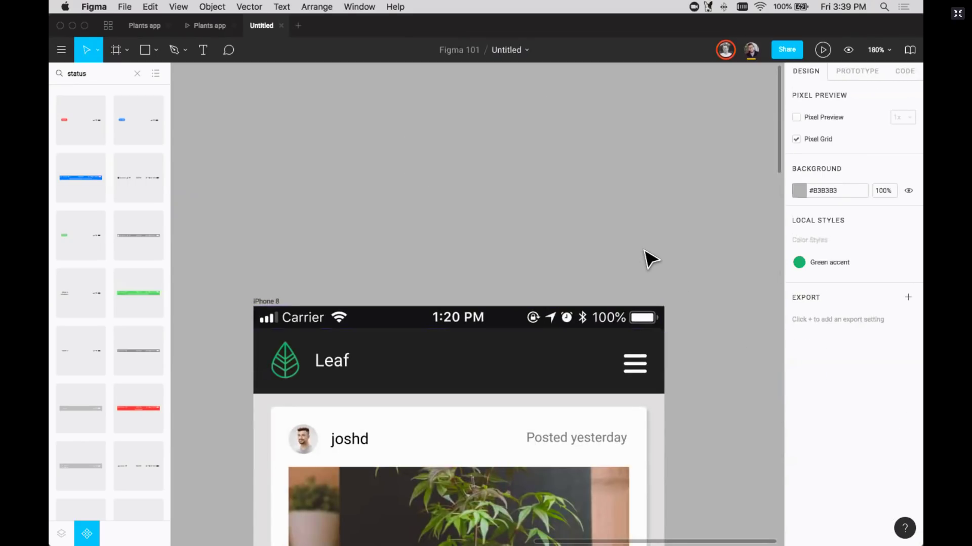
# Examine the iPhone 8 screen with the status bar above its Leaf header
pyautogui.hotkey('shift', '0')
pyautogui.scroll(-2, 650, 259)
pyautogui.scroll(-2, 651, 259)
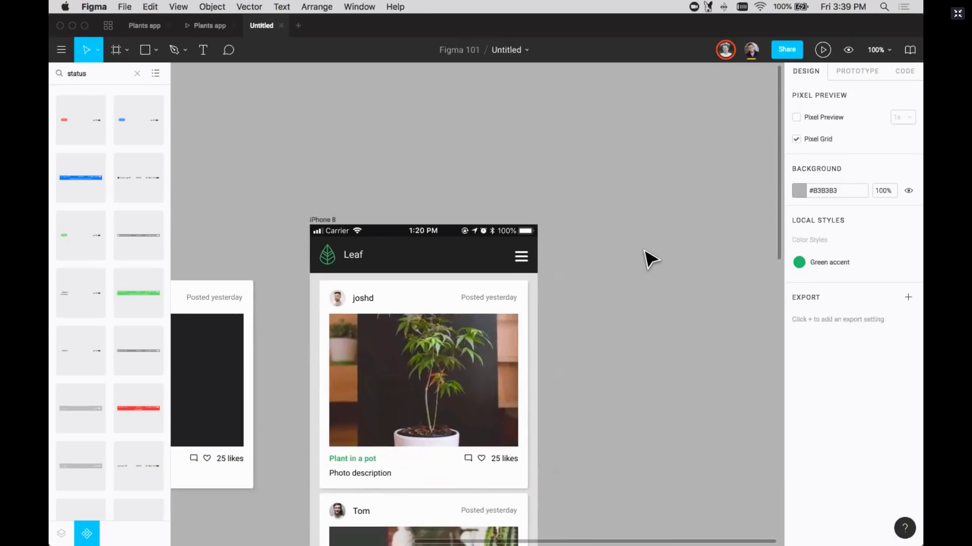
pyautogui.press('-')
pyautogui.scroll(-1, 651, 260)
pyautogui.hscroll(2, 651, 259)
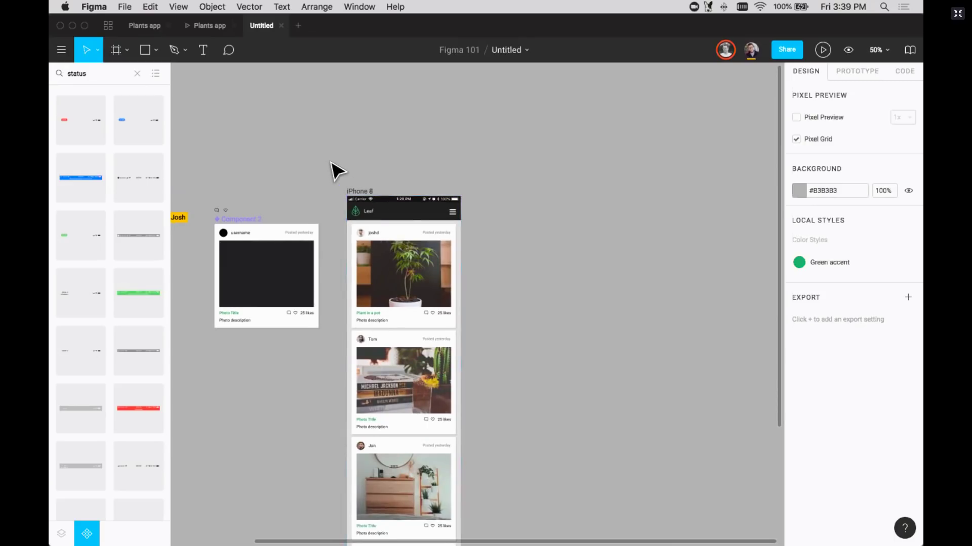
pyautogui.hscroll(-3, 334, 168)
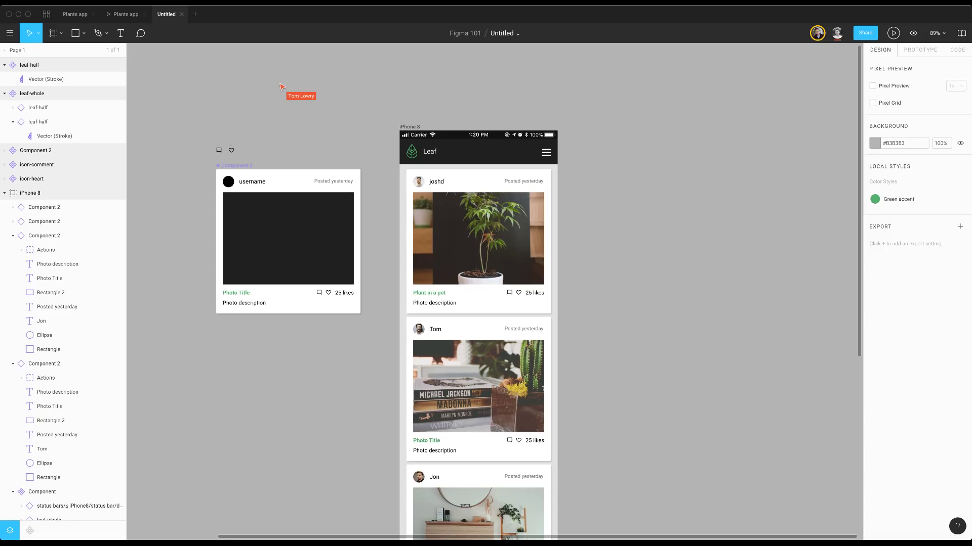
# Show the file's version history and view the version saved at 12:39 pm
pyautogui.click(504, 33)
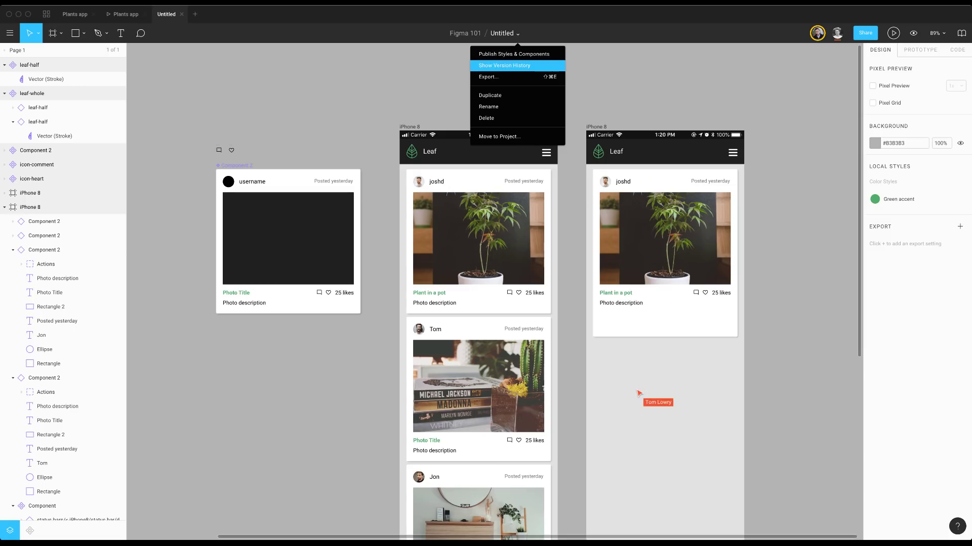
pyautogui.click(505, 66)
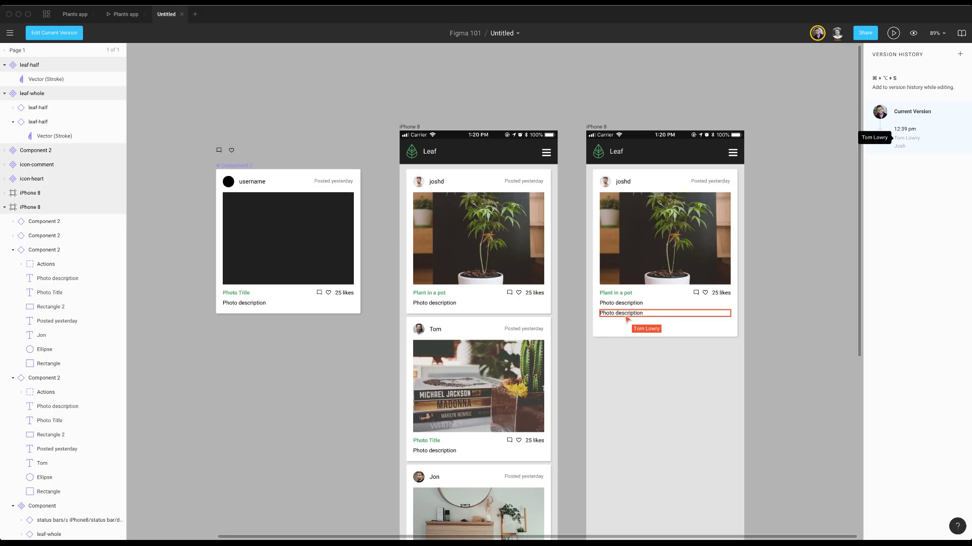
pyautogui.click(906, 137)
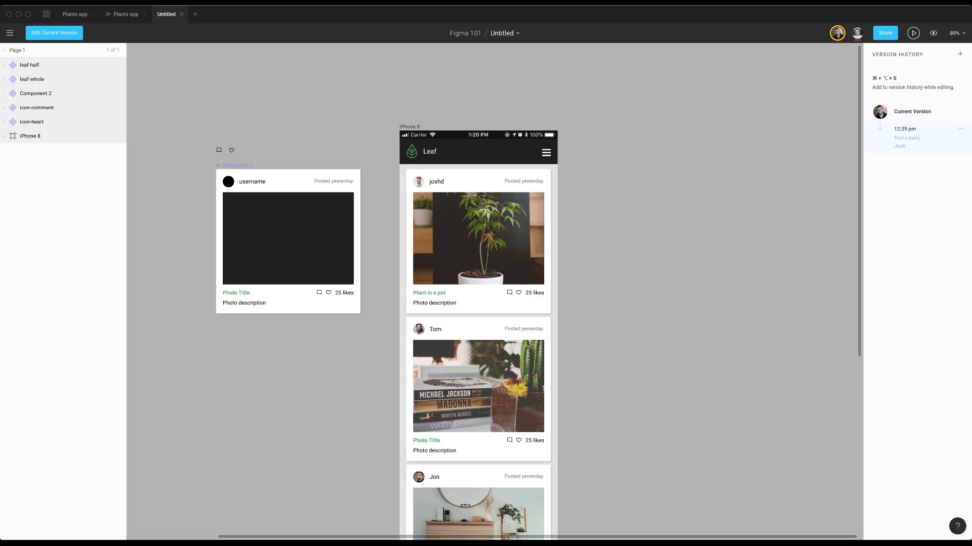
pyautogui.click(960, 129)
# Hide the version history and return to the current version of the file
pyautogui.doubleClick(502, 33)
pyautogui.press('Escape')
pyautogui.click(504, 33)
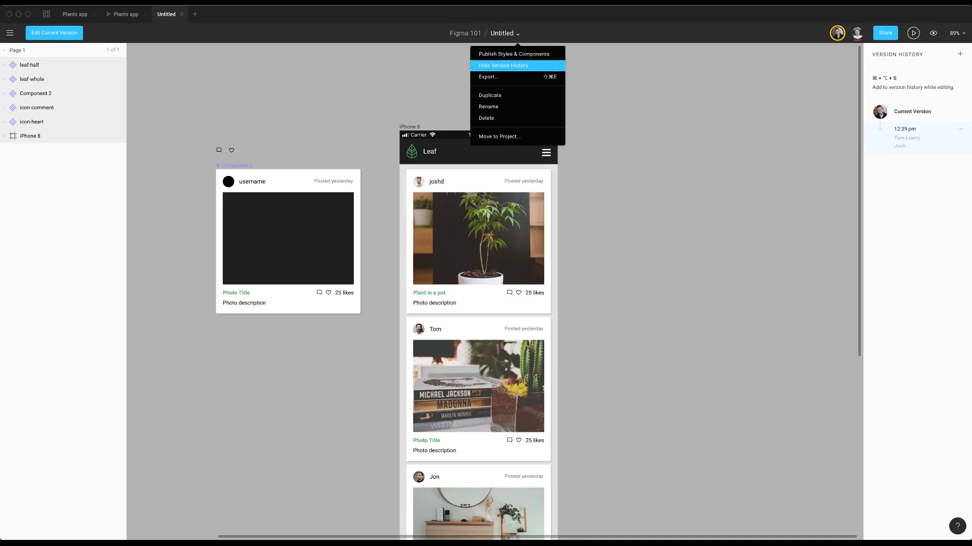
pyautogui.click(501, 65)
# Save the current state to the version history with the title "First draft" and the description "added plant card"
pyautogui.click(10, 33)
pyautogui.moveTo(50, 80)
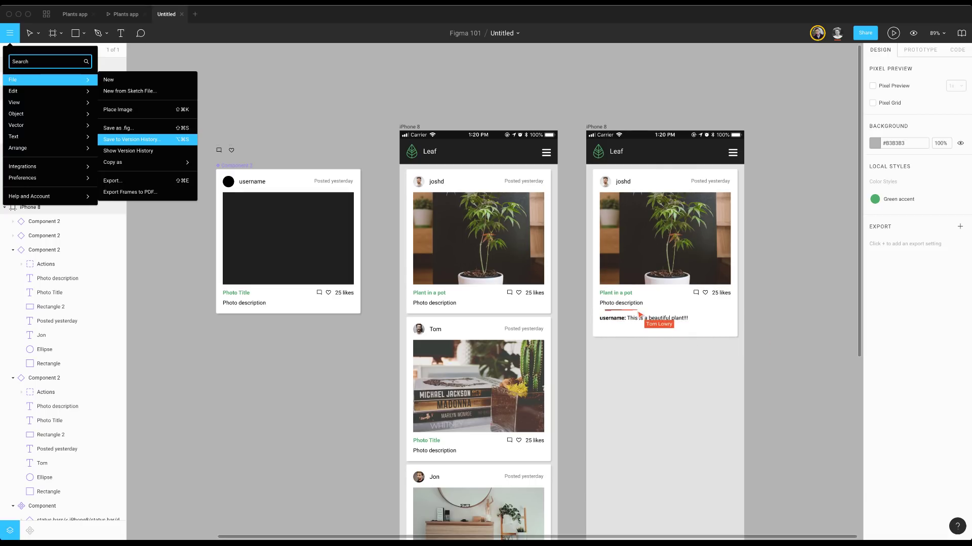
pyautogui.press('Return')
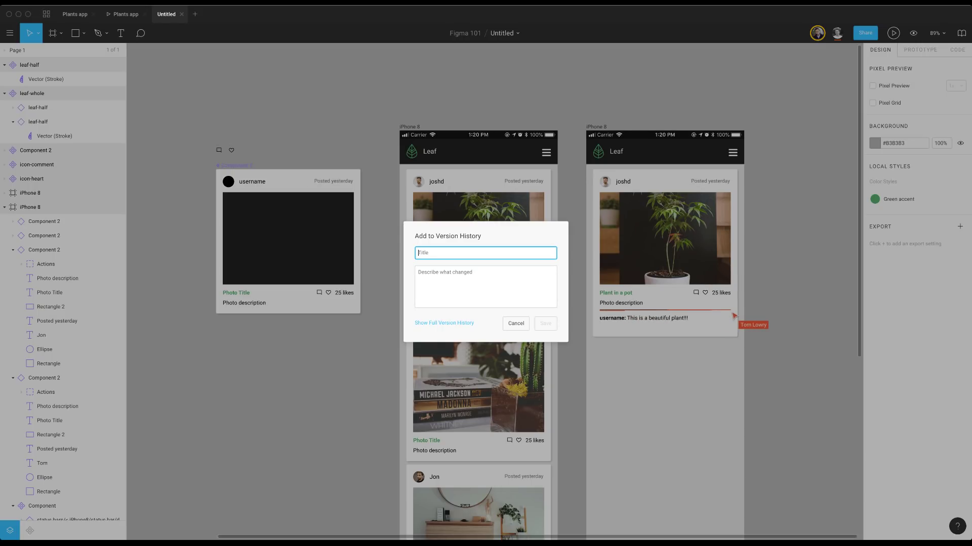
pyautogui.write('First draft')
pyautogui.press('Tab')
pyautogui.write('ad')
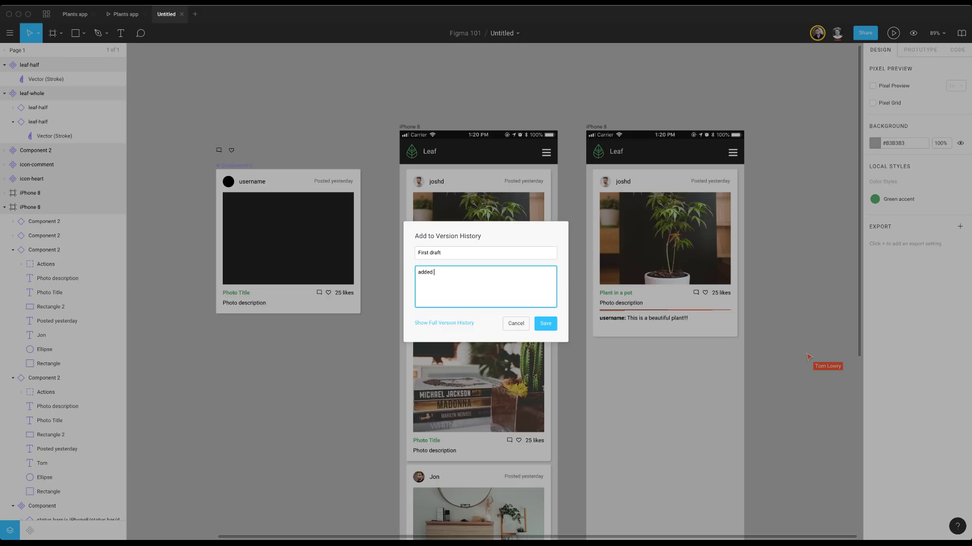
pyautogui.write('ded plant card')
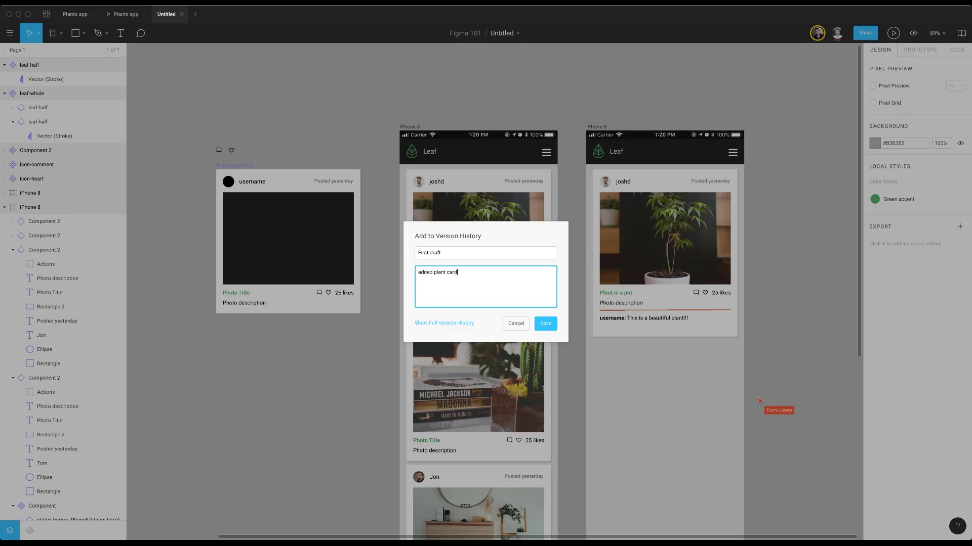
pyautogui.press('Return')
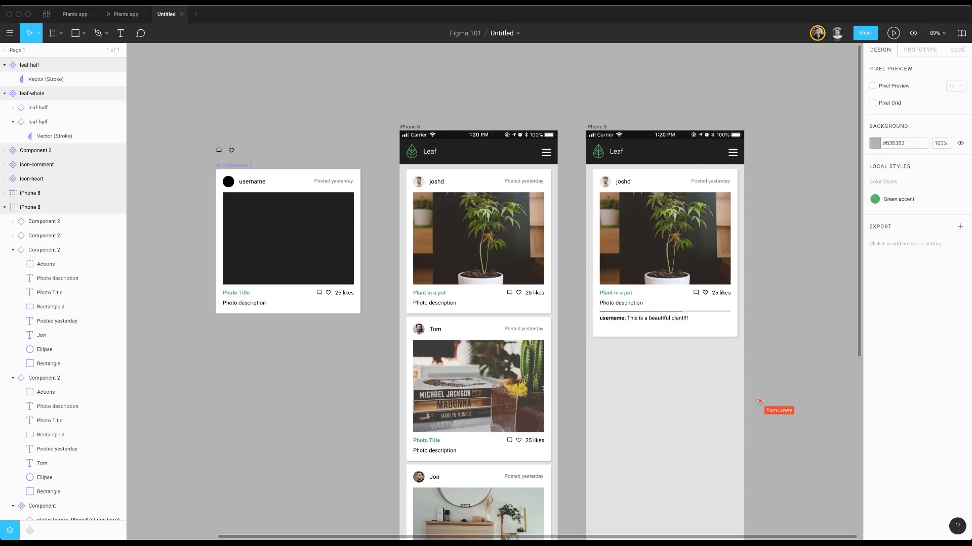
# Show the version history with the First draft entry and return to editing the current version
pyautogui.click(505, 33)
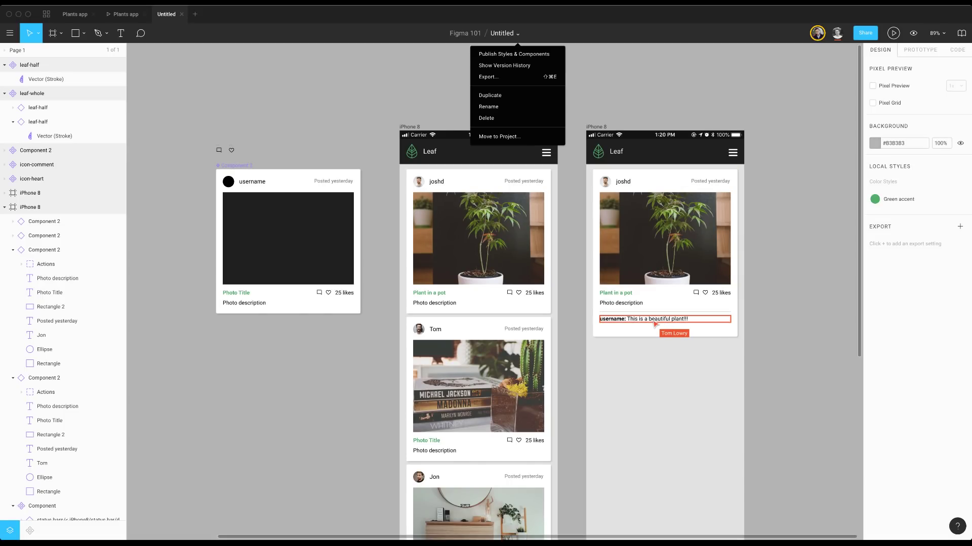
pyautogui.click(504, 65)
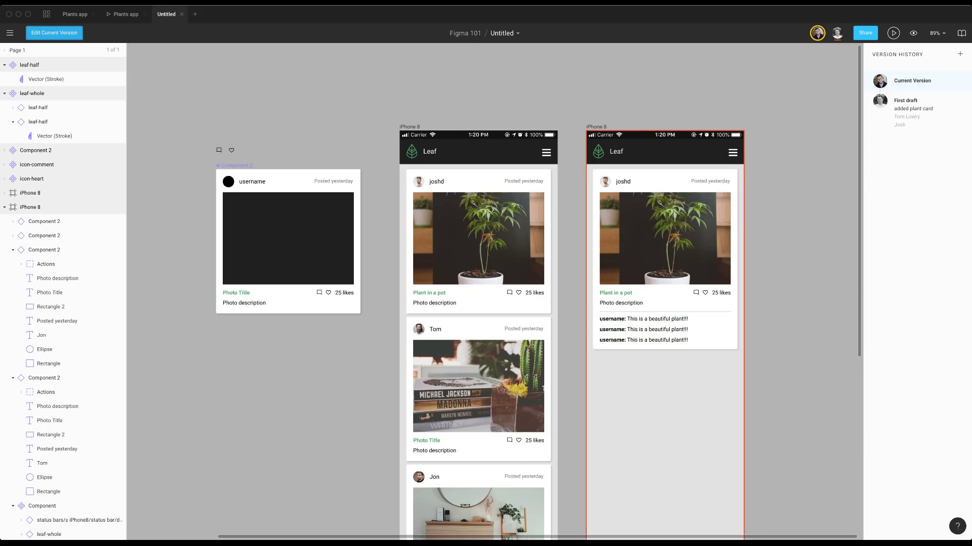
pyautogui.click(55, 33)
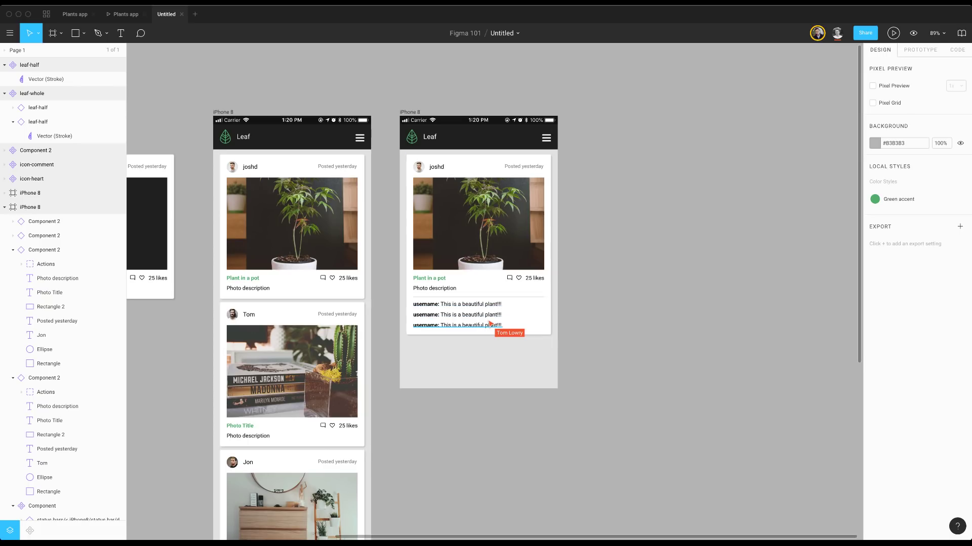
# Extend the bottom of the plant card instance on the second iPhone 8 screen to a height of about 514
pyautogui.scroll(5, 439, 329)
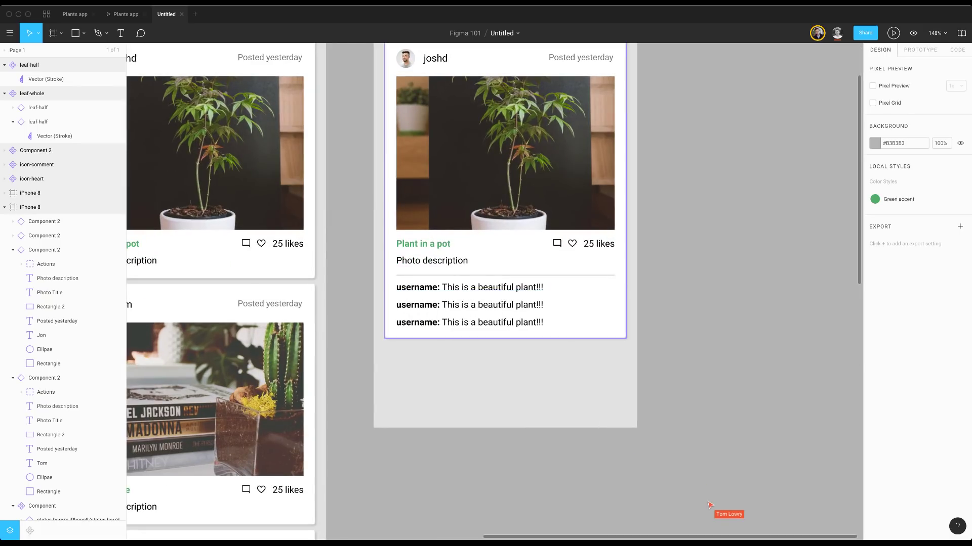
pyautogui.keyDown('super'); pyautogui.click(439, 331); pyautogui.keyUp('super')
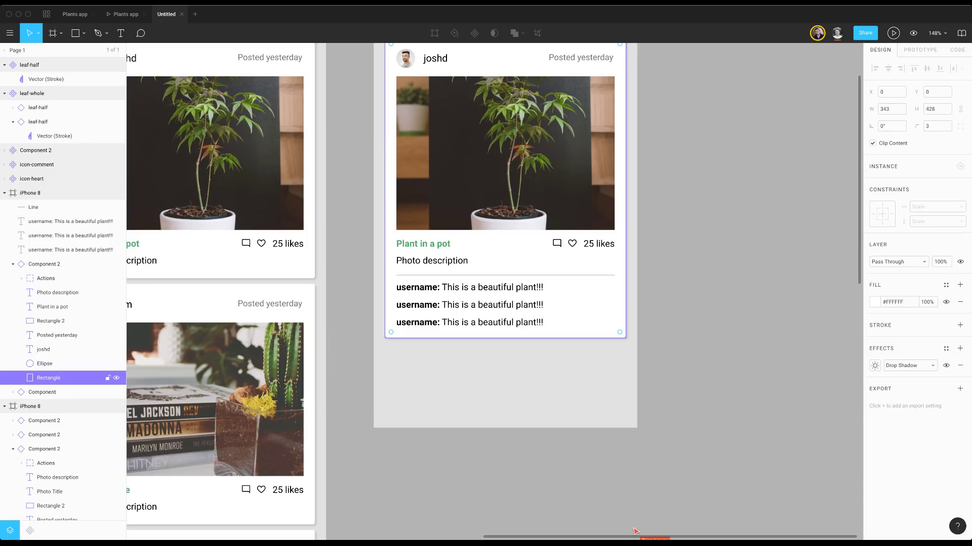
pyautogui.hotkey('shift', 'Return')
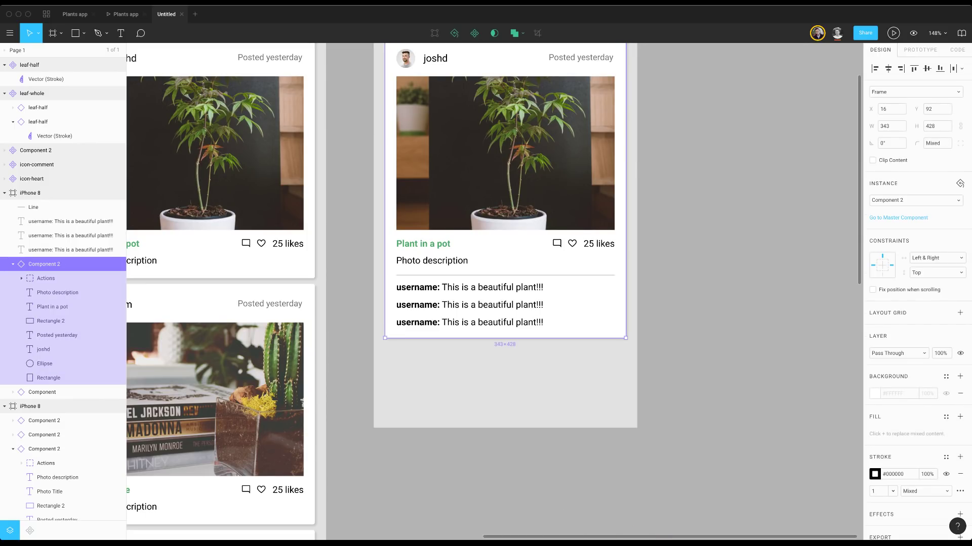
pyautogui.moveTo(505, 338); pyautogui.dragTo(505, 398)
pyautogui.press('Escape')
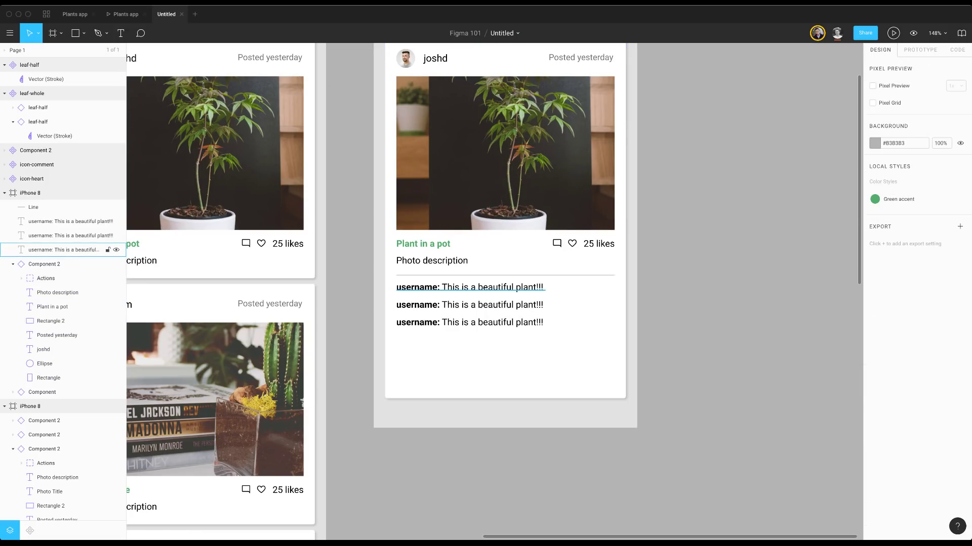
pyautogui.click(505, 287)
pyautogui.keyDown('shift'); pyautogui.click(71, 236); pyautogui.keyUp('shift')
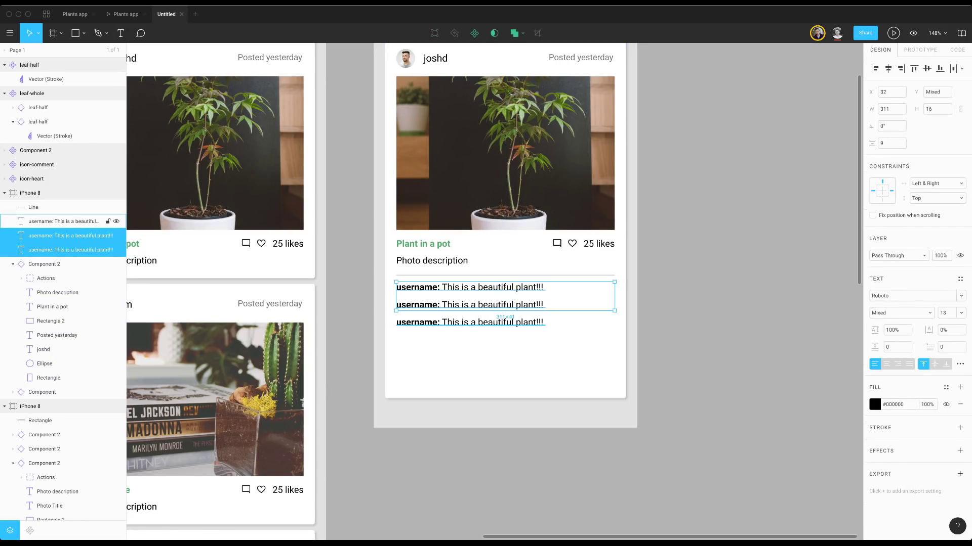
pyautogui.keyDown('shift'); pyautogui.click(71, 222); pyautogui.keyUp('shift')
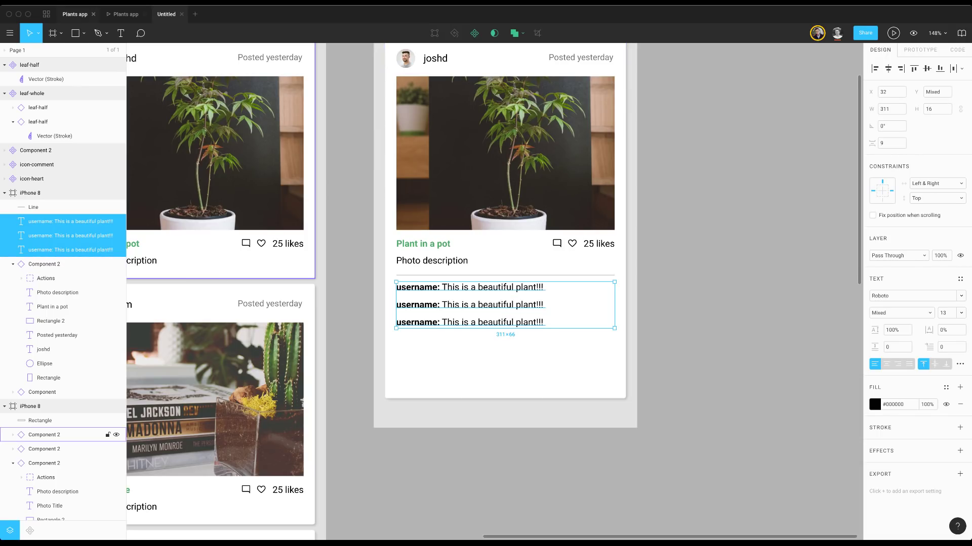
# Check the finished Plants app design for reference and switch back to the Untitled file
pyautogui.click(75, 13)
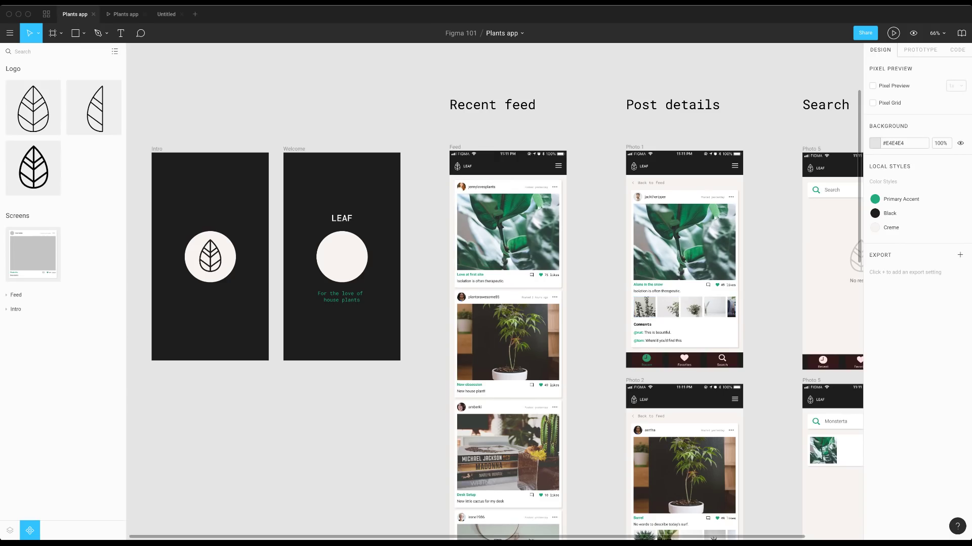
pyautogui.click(123, 13)
pyautogui.click(166, 13)
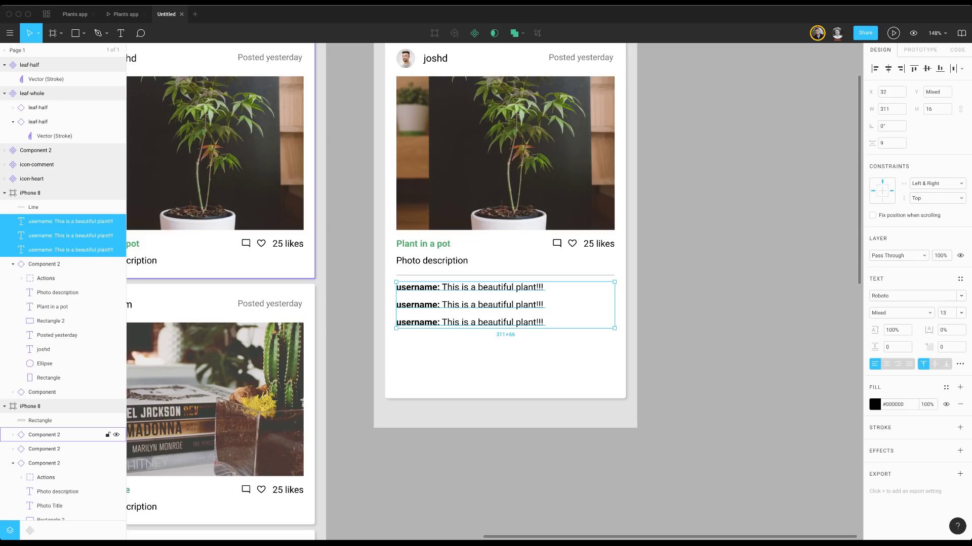
# Move the divider line and the three comments down together to make room below the photo description
pyautogui.click(45, 264)
pyautogui.click(70, 250)
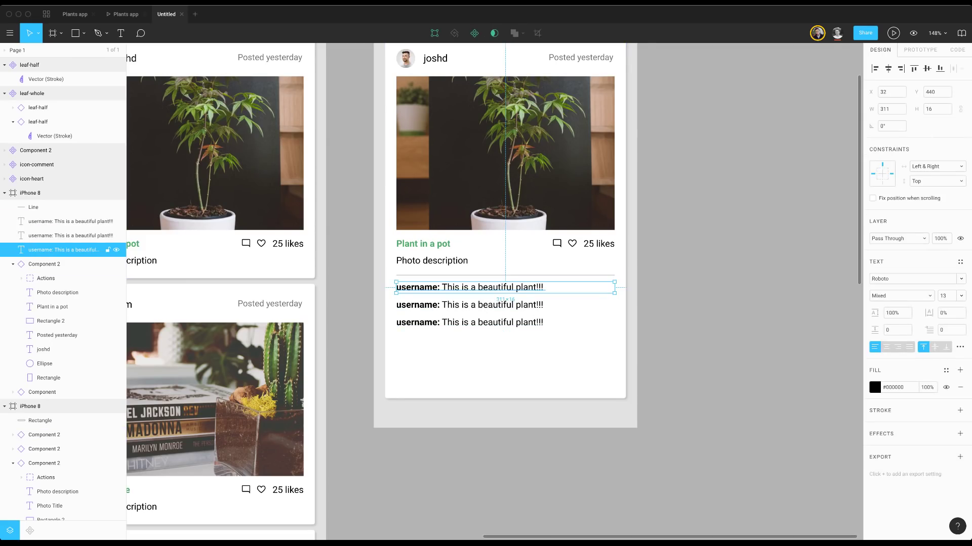
pyautogui.keyDown('shift'); pyautogui.click(70, 235); pyautogui.keyUp('shift')
pyautogui.keyDown('shift'); pyautogui.click(71, 221); pyautogui.keyUp('shift')
pyautogui.keyDown('shift'); pyautogui.click(33, 207); pyautogui.keyUp('shift')
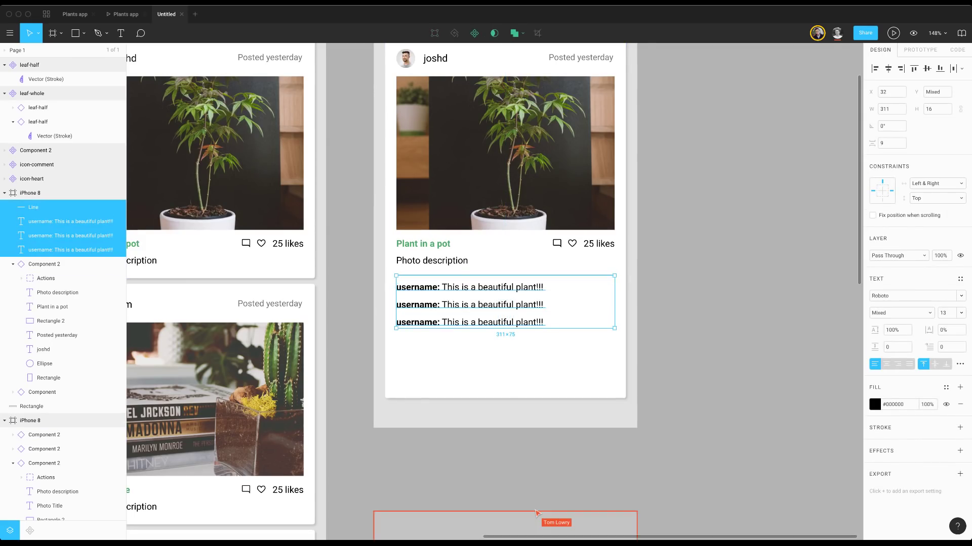
pyautogui.hotkey('shift', 'Down')
pyautogui.hotkey('shift', 'Down')
pyautogui.hotkey('shift', 'Down')
pyautogui.hotkey('shift', 'Down')
pyautogui.hotkey('shift', 'Down')
pyautogui.hotkey('shift', 'Down')
pyautogui.hotkey('shift', 'Down')
pyautogui.hotkey('shift', 'Down')
pyautogui.hotkey('shift', 'Down')
pyautogui.hotkey('shift', 'Down')
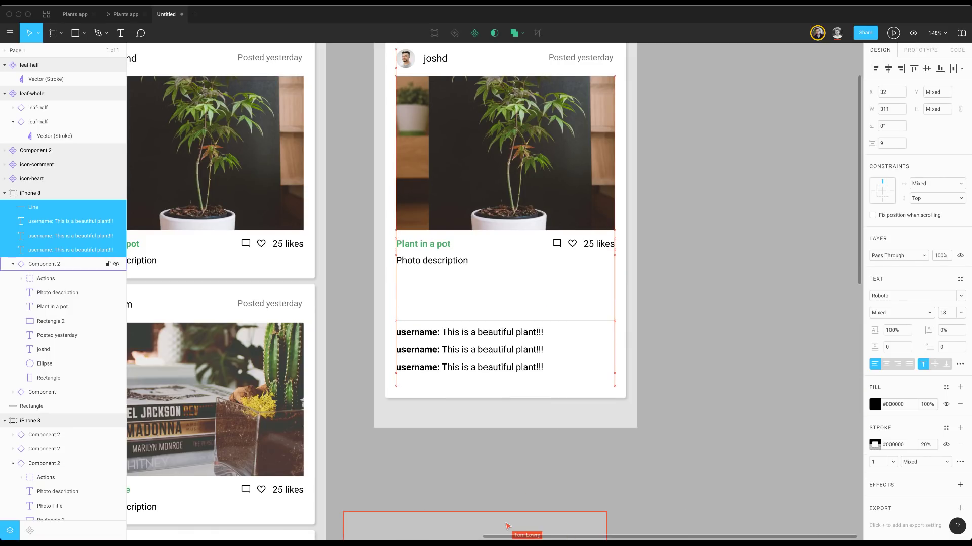
pyautogui.press('Escape')
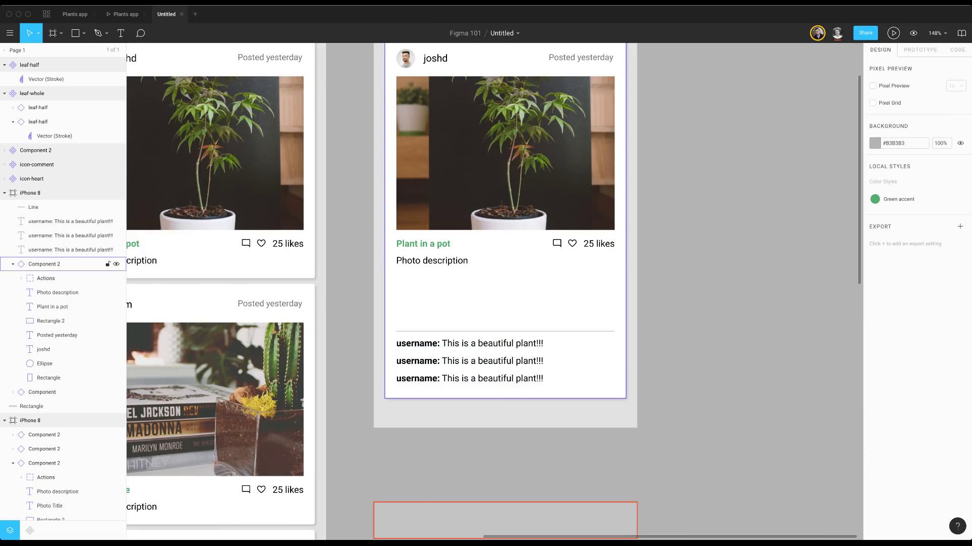
# Draw a 70 × 70 grey square under the photo description, aligned with its left edge at X 32, Y 427
pyautogui.press('r')
pyautogui.moveTo(403, 276)
pyautogui.mouseDown()
pyautogui.moveTo(451, 324)
pyautogui.moveTo(420, 296)
pyautogui.mouseUp()
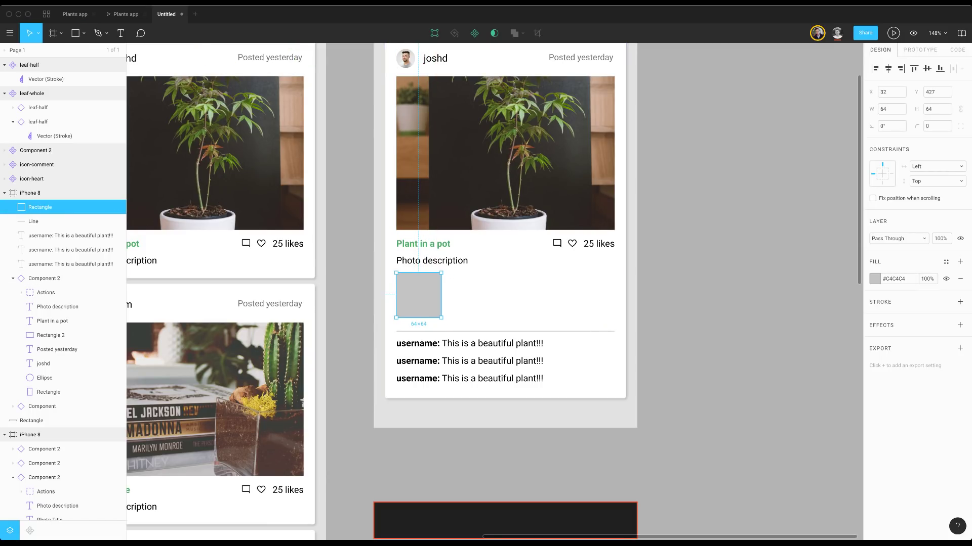
pyautogui.moveTo(442, 318); pyautogui.dragTo(473, 297)
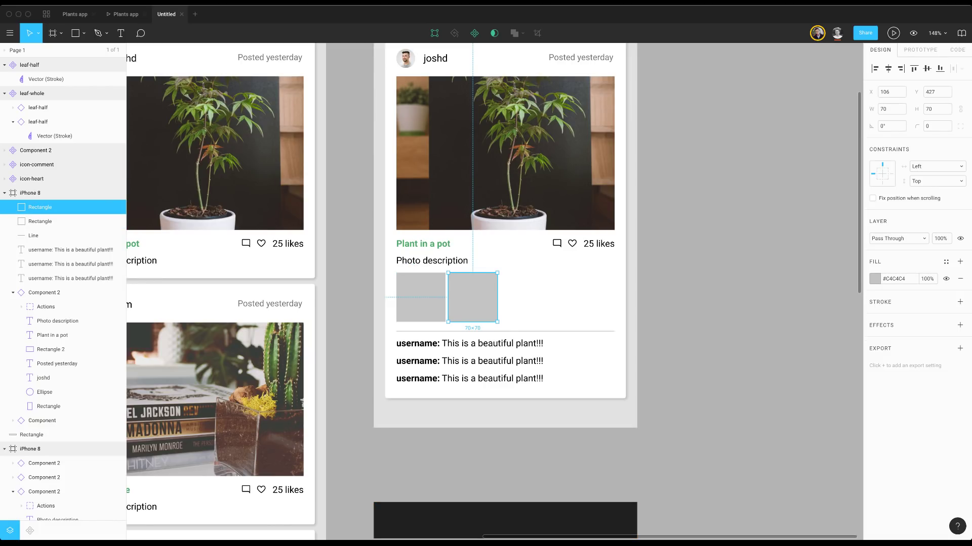
pyautogui.press('Delete')
pyautogui.click(66, 207)
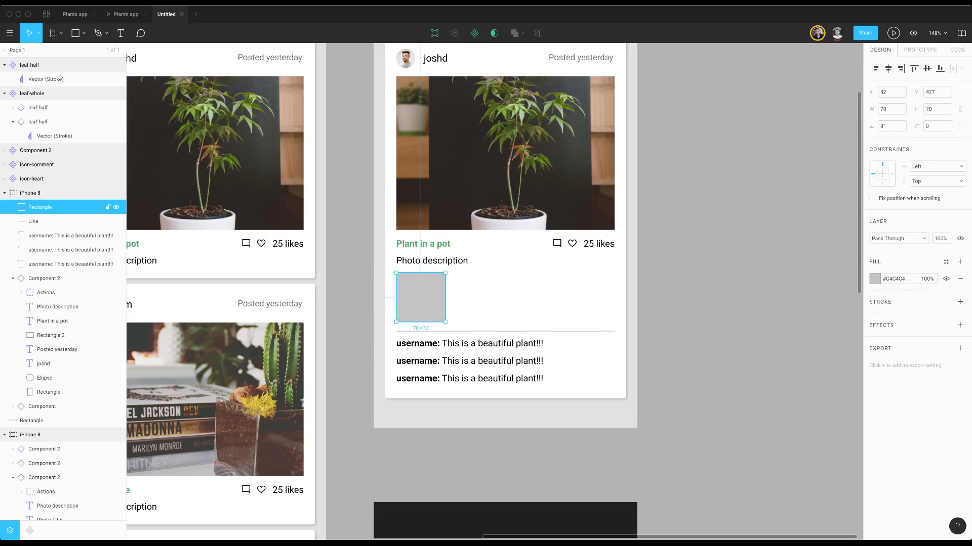
# Copy the square to X 106 and repeat the duplication at the same spacing to form a row of five squares
pyautogui.moveTo(420, 297); pyautogui.dragTo(472, 297)
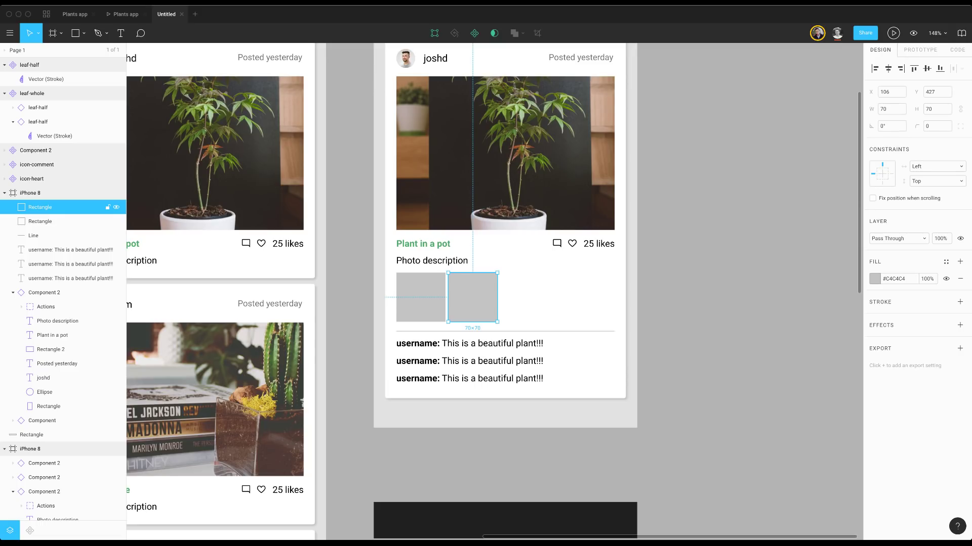
pyautogui.press('super+d')
pyautogui.press('super+d')
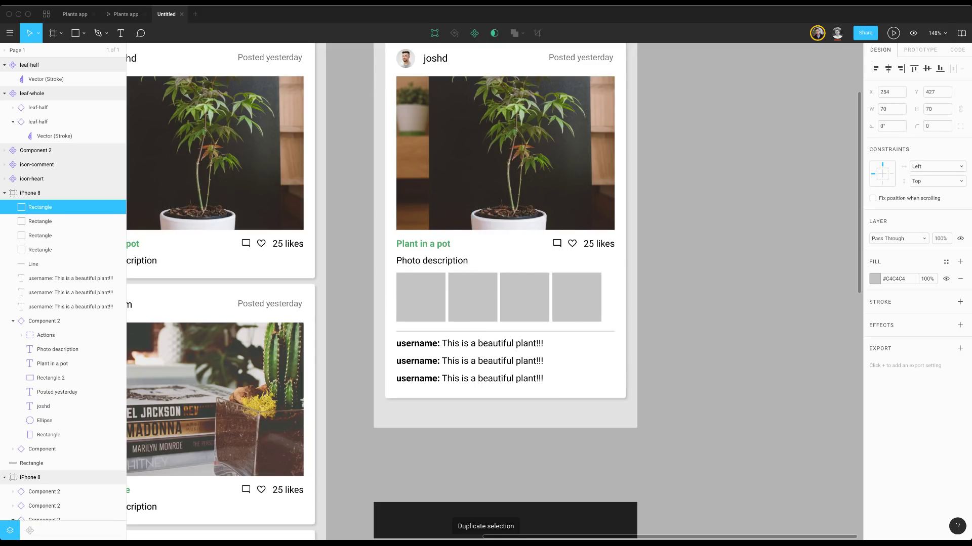
pyautogui.press('super+d')
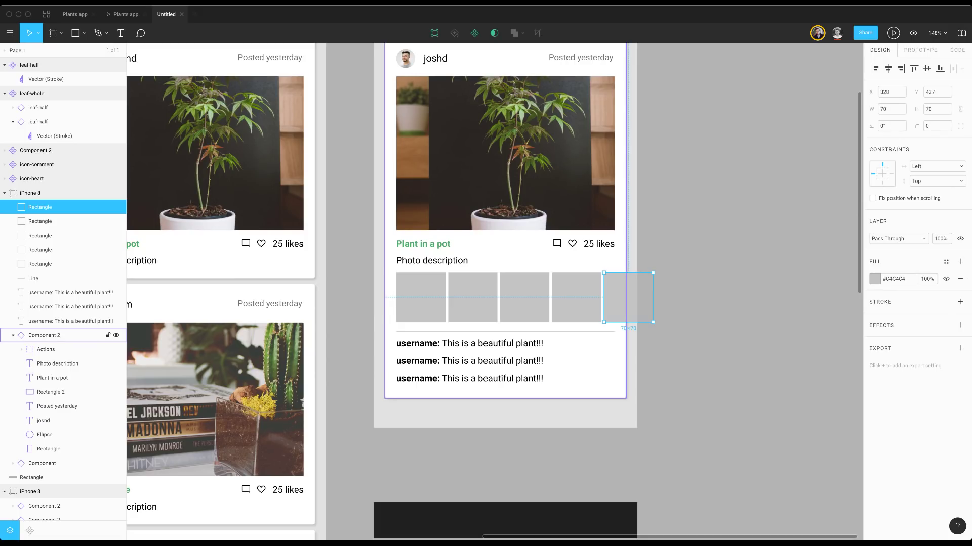
# Examine the card instance and the row of five grey squares, selecting the squares in turn
pyautogui.click(61, 335)
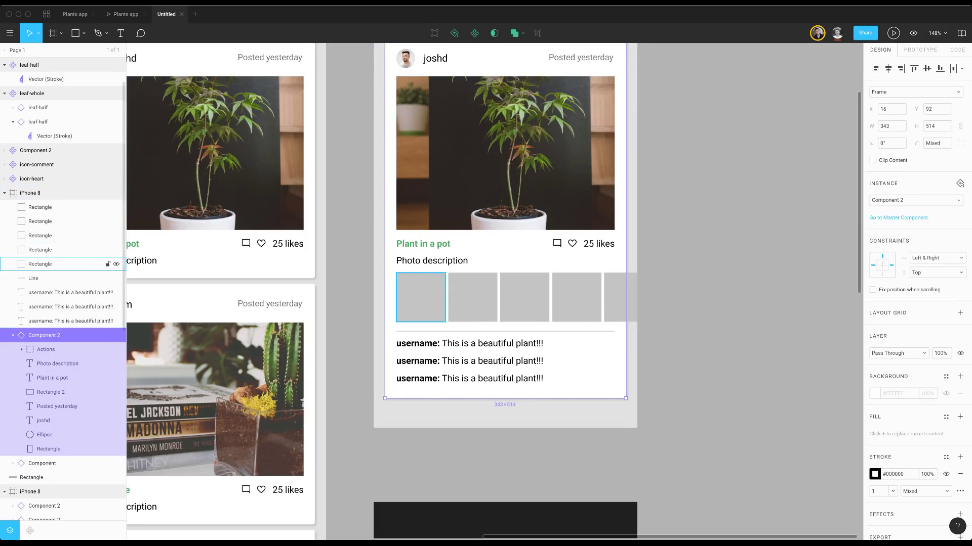
pyautogui.press('Escape')
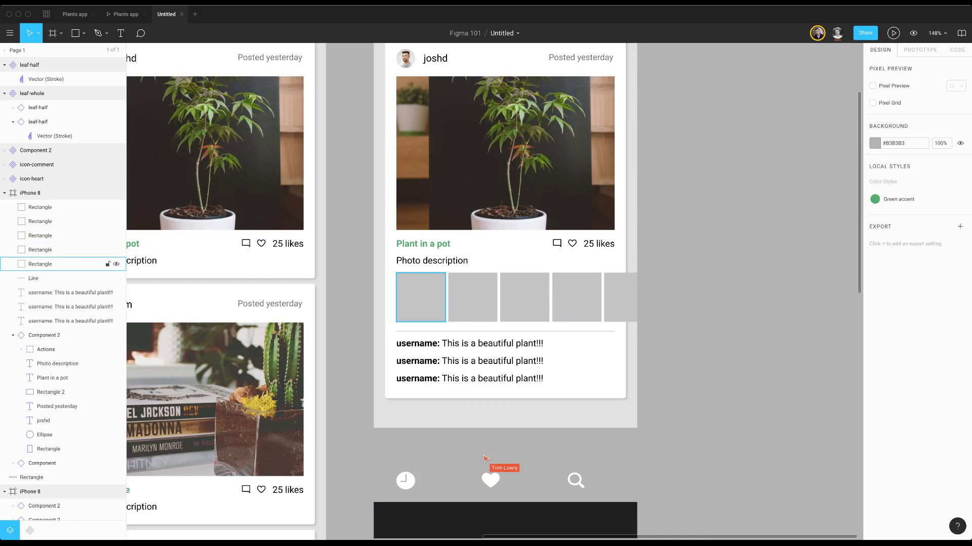
pyautogui.click(61, 264)
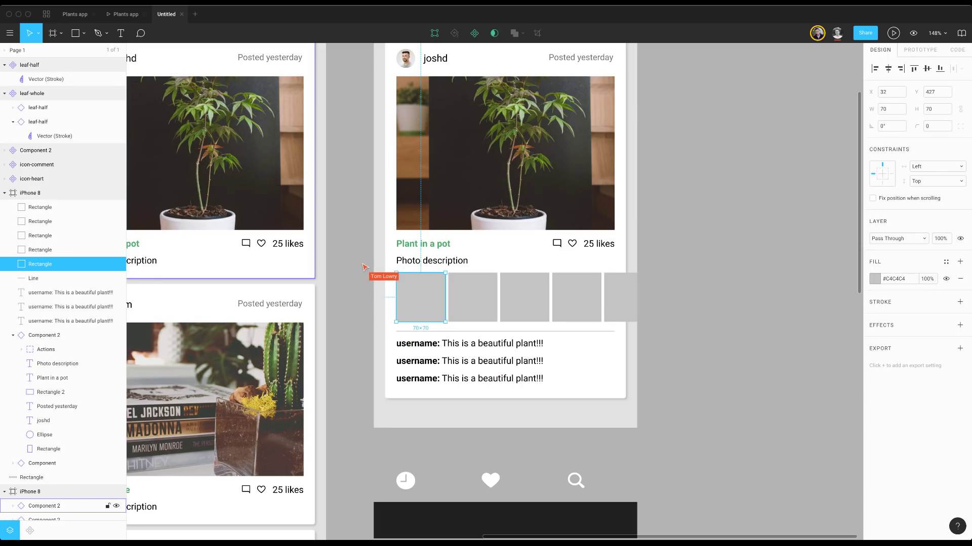
pyautogui.press('Tab')
pyautogui.press('Tab')
pyautogui.press('Tab')
pyautogui.press('Tab')
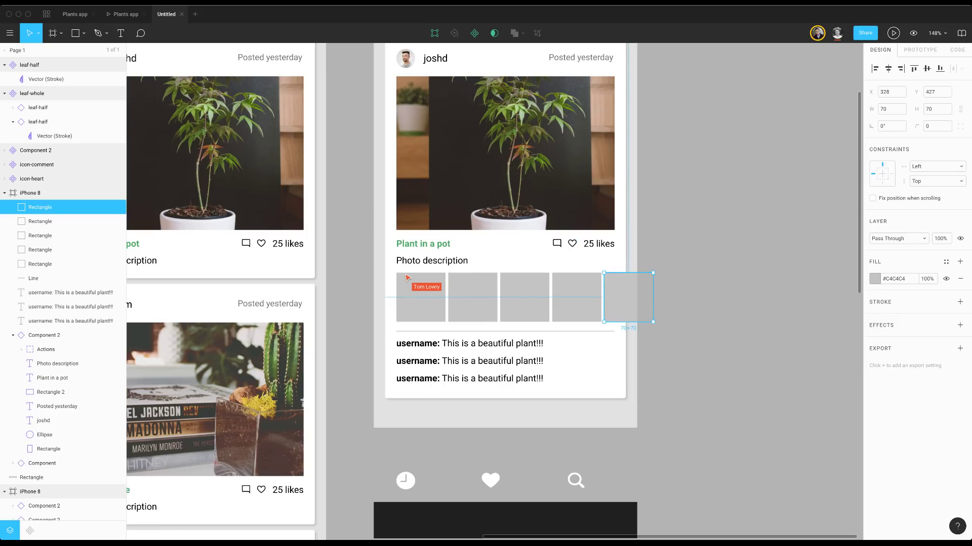
pyautogui.hscroll(-1, 421, 297)
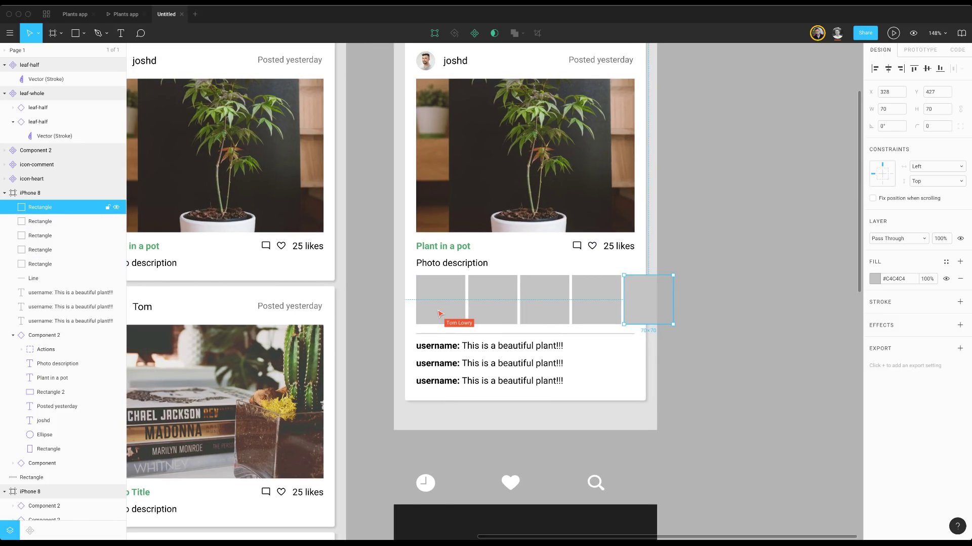
pyautogui.press('Escape')
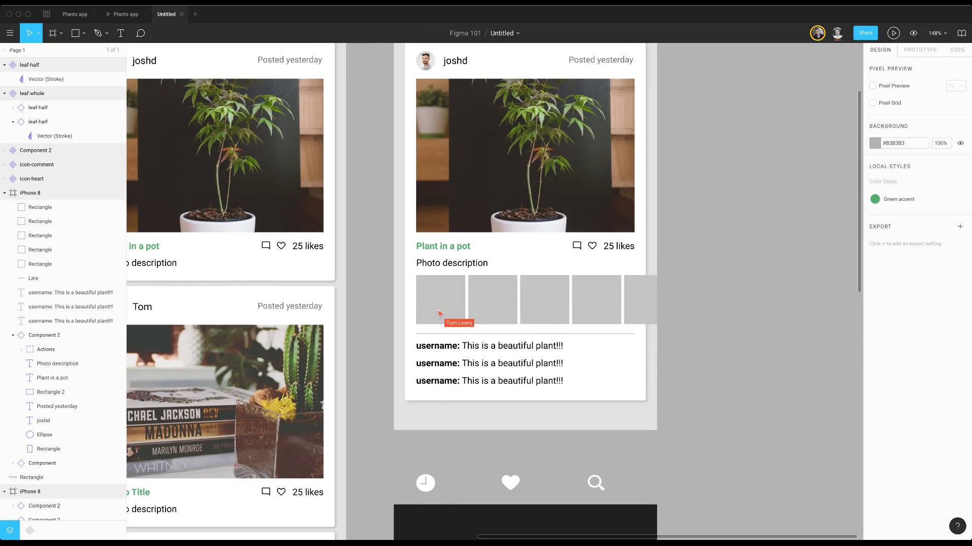
pyautogui.click(51, 264)
pyautogui.click(50, 250)
pyautogui.press('Tab')
pyautogui.click(439, 314)
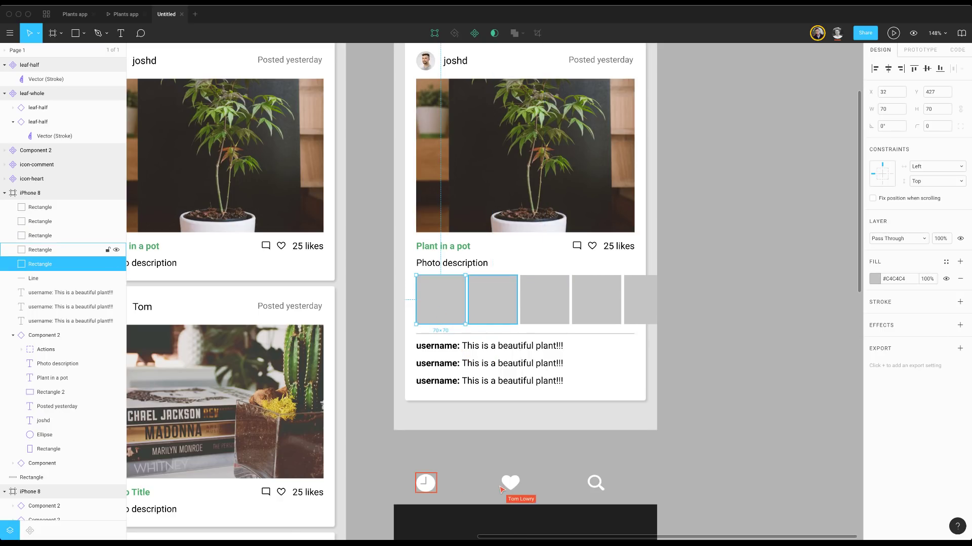
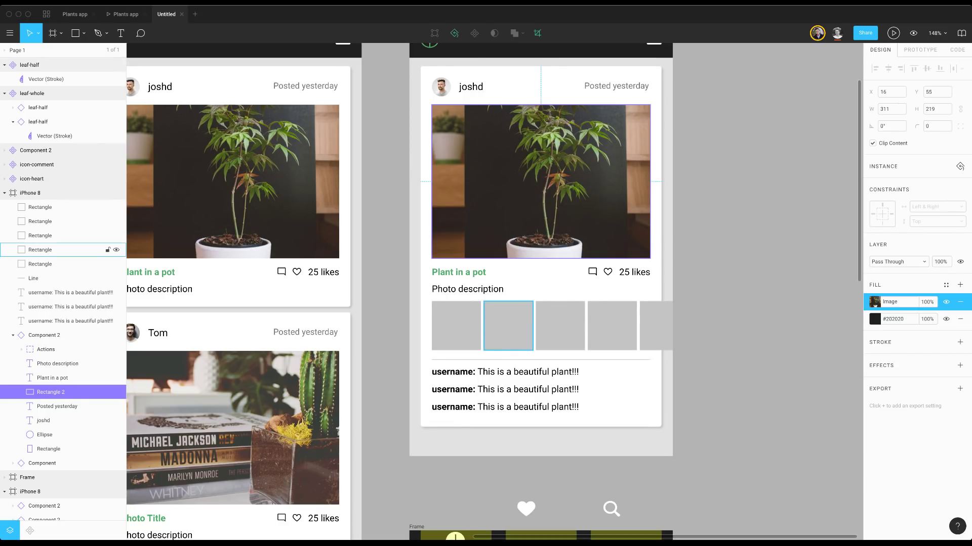
# Apply the copied plant photo fill to all five grey squares under the photo description
pyautogui.click(40, 264)
pyautogui.keyDown('shift'); pyautogui.click(40, 250); pyautogui.keyUp('shift')
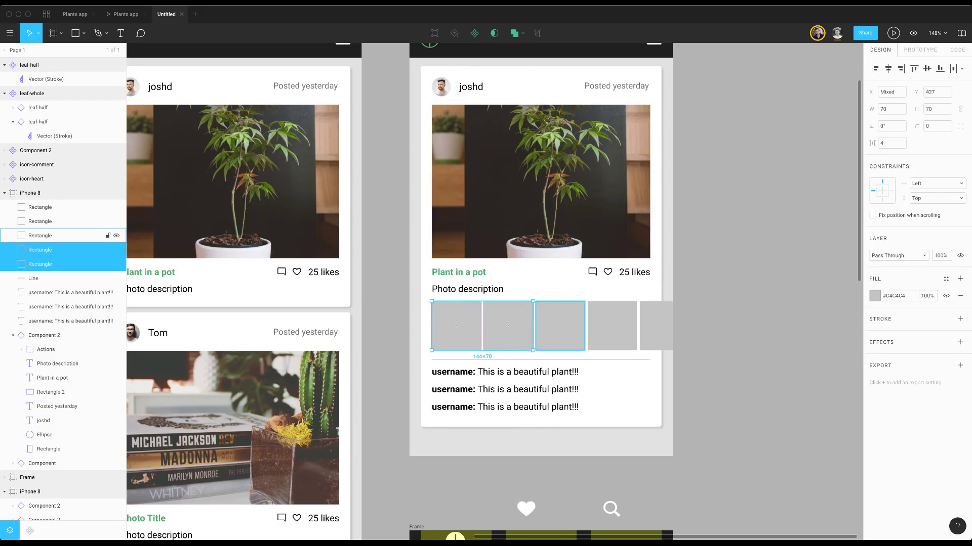
pyautogui.keyDown('shift'); pyautogui.click(40, 236); pyautogui.keyUp('shift')
pyautogui.keyDown('shift'); pyautogui.click(40, 221); pyautogui.keyUp('shift')
pyautogui.keyDown('shift'); pyautogui.click(40, 208); pyautogui.keyUp('shift')
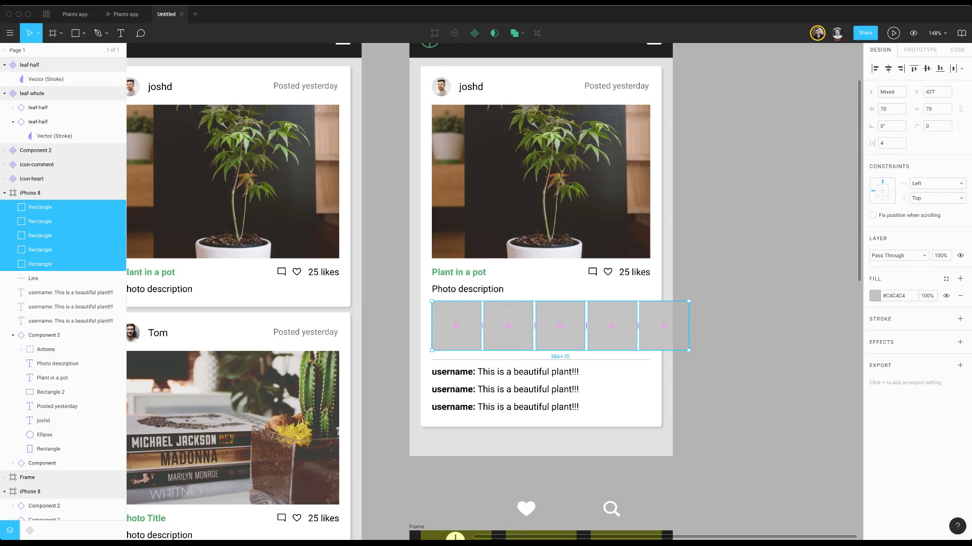
pyautogui.press('super+v')
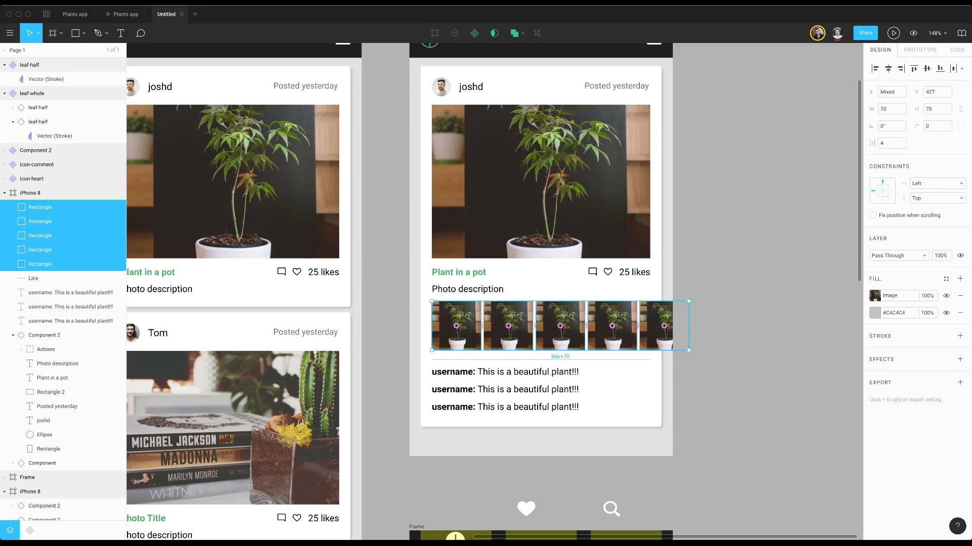
pyautogui.press('Escape')
# Add a linear gradient fill over the details card's large photo, running from #FFAAAA to #30514F at 83% opacity
pyautogui.keyDown('super'); pyautogui.click(541, 182); pyautogui.keyUp('super')
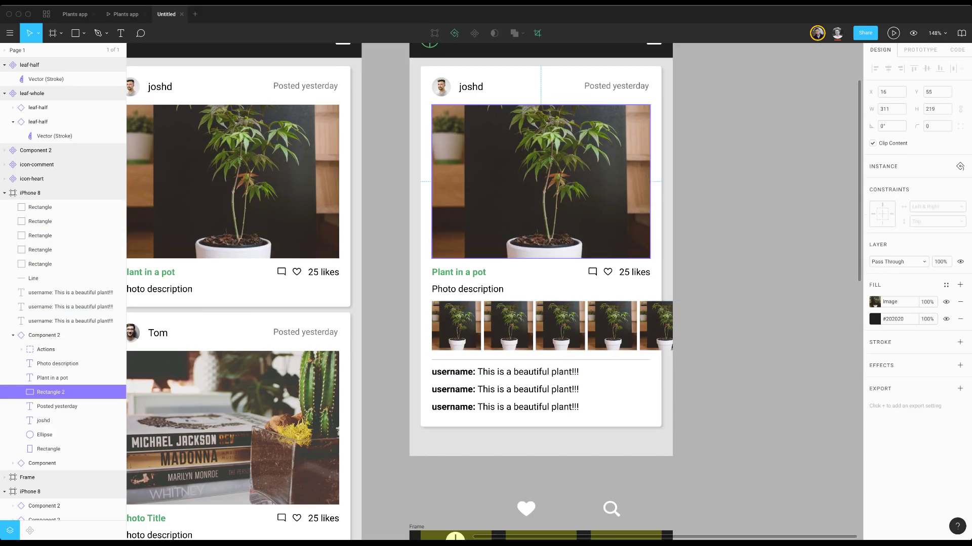
pyautogui.press('super+v')
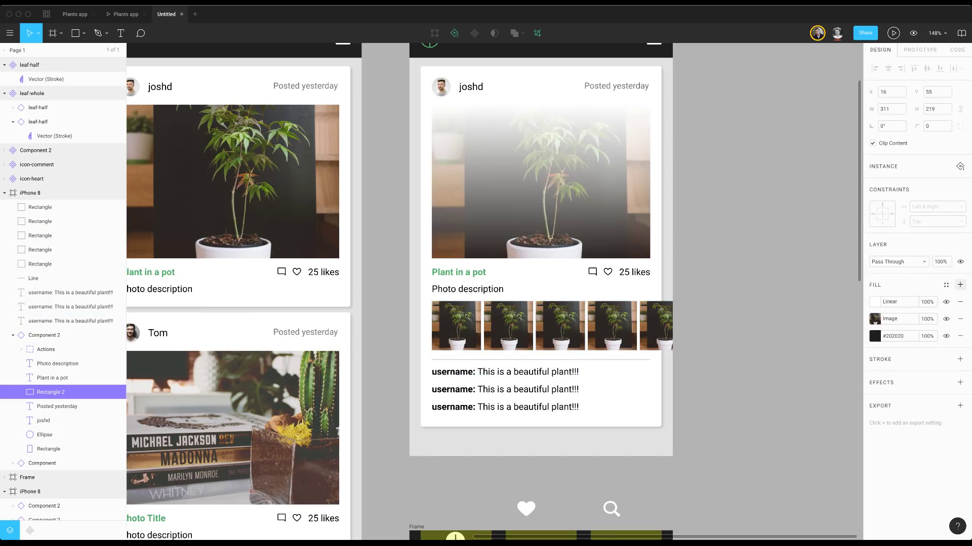
pyautogui.click(874, 302)
pyautogui.write('FFAAAA')
pyautogui.press('Return')
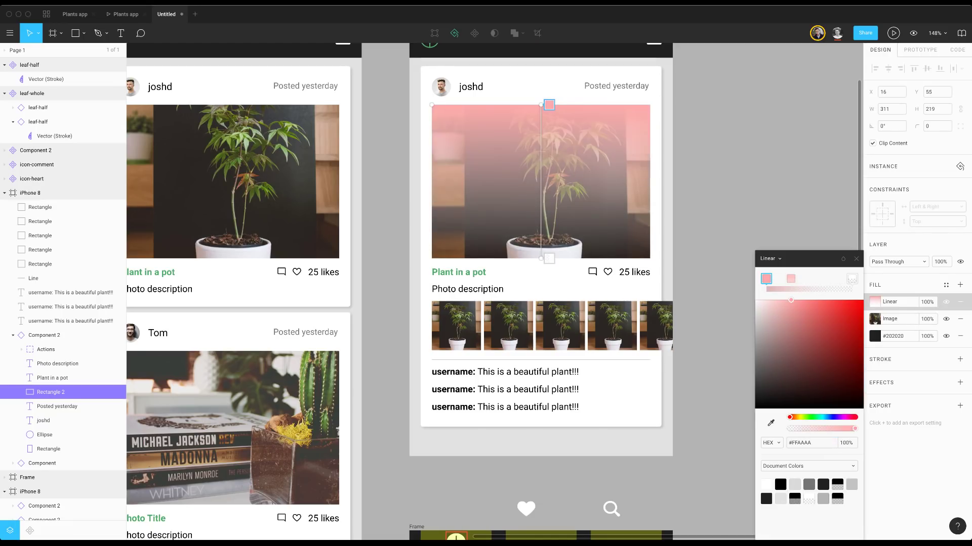
pyautogui.click(549, 259)
pyautogui.click(799, 374)
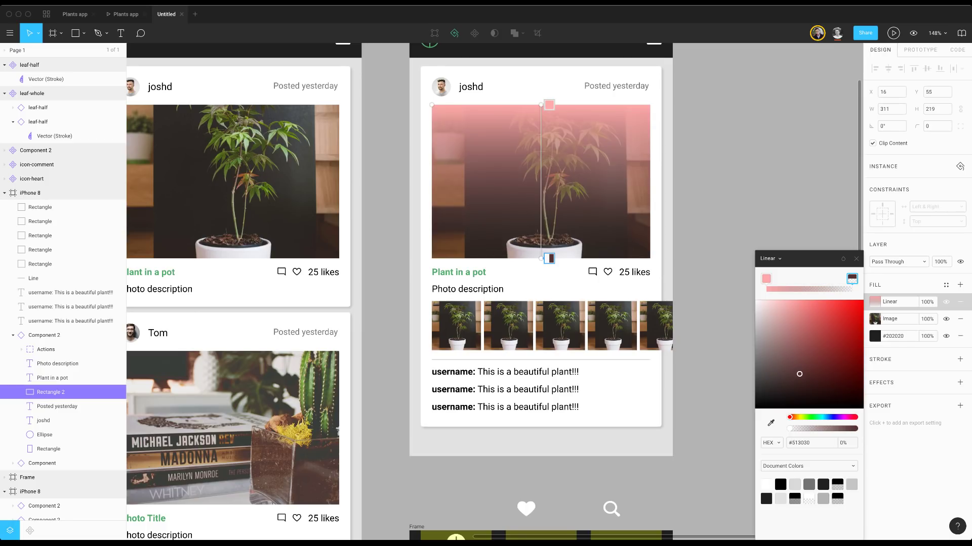
pyautogui.click(820, 417)
pyautogui.moveTo(820, 416); pyautogui.dragTo(843, 429)
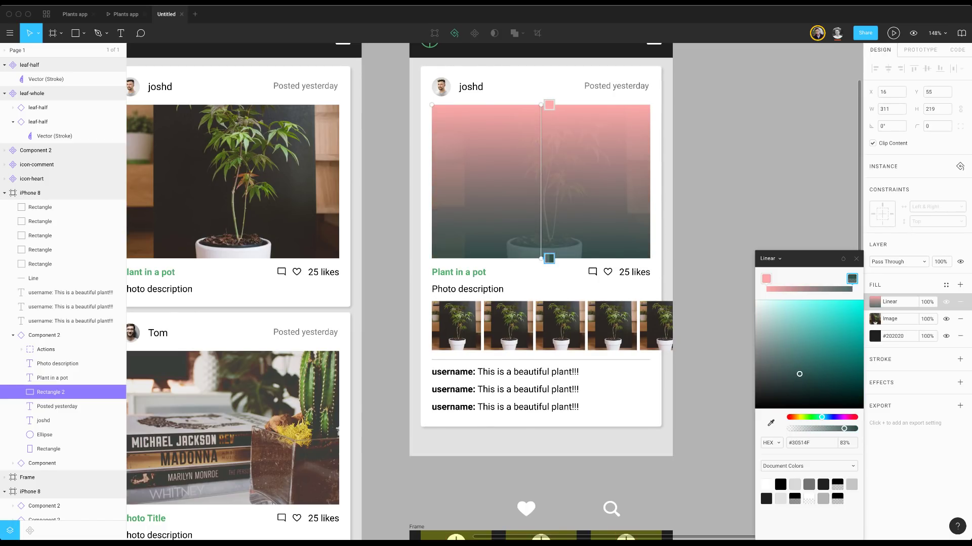
# Set the blend mode of the large photo's gradient fill to Overlay
pyautogui.click(843, 259)
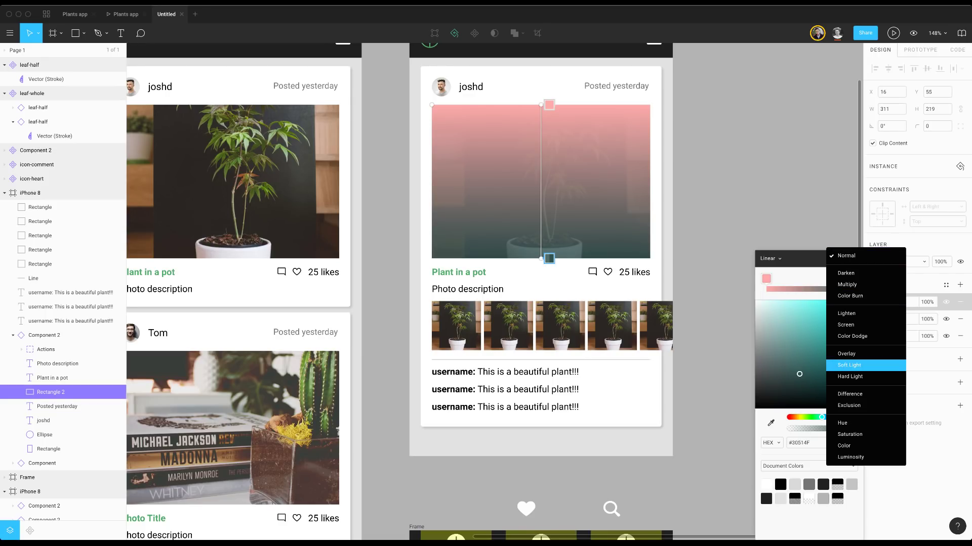
pyautogui.click(846, 354)
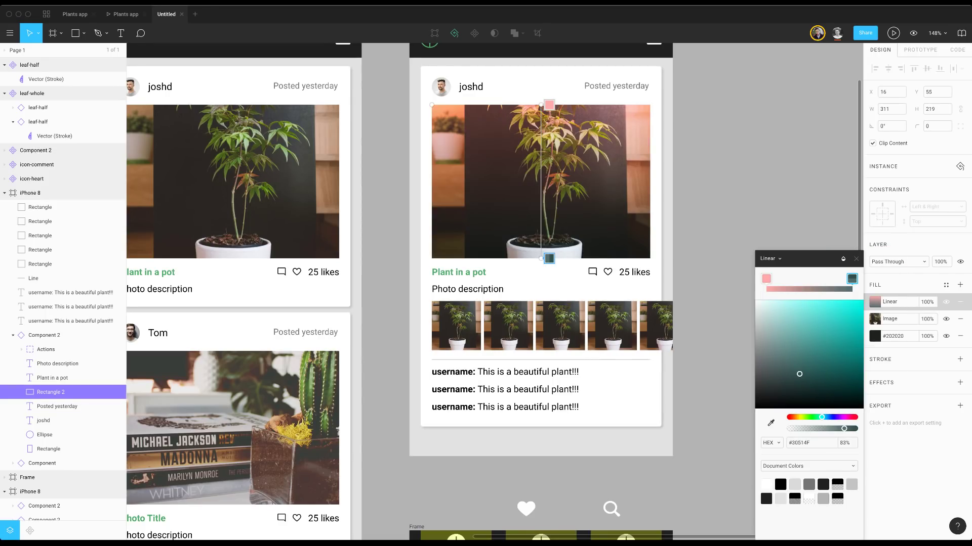
pyautogui.press('Escape')
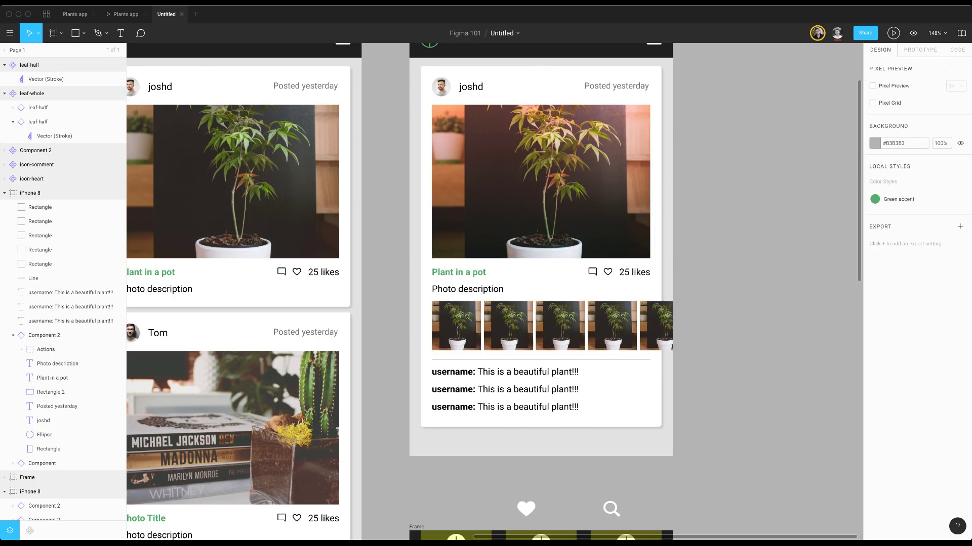
# Copy the gradient fill from the large photo onto the first thumbnail
pyautogui.keyDown('super'); pyautogui.click(541, 181); pyautogui.keyUp('super')
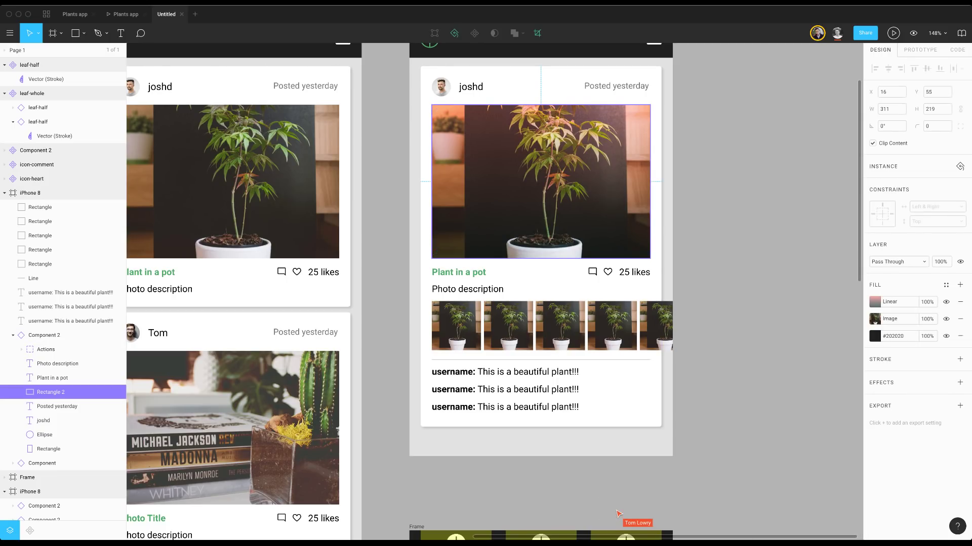
pyautogui.click(866, 302)
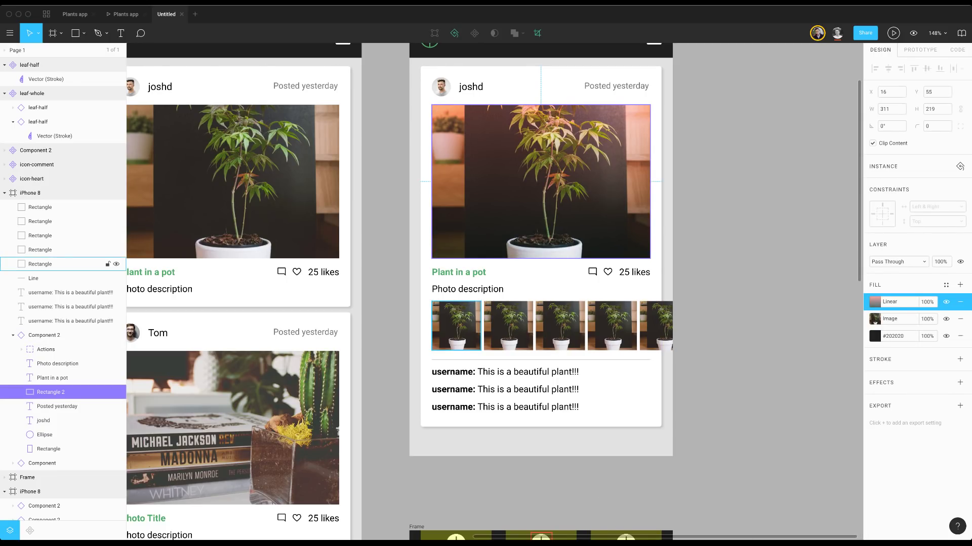
pyautogui.click(456, 326)
pyautogui.click(508, 326)
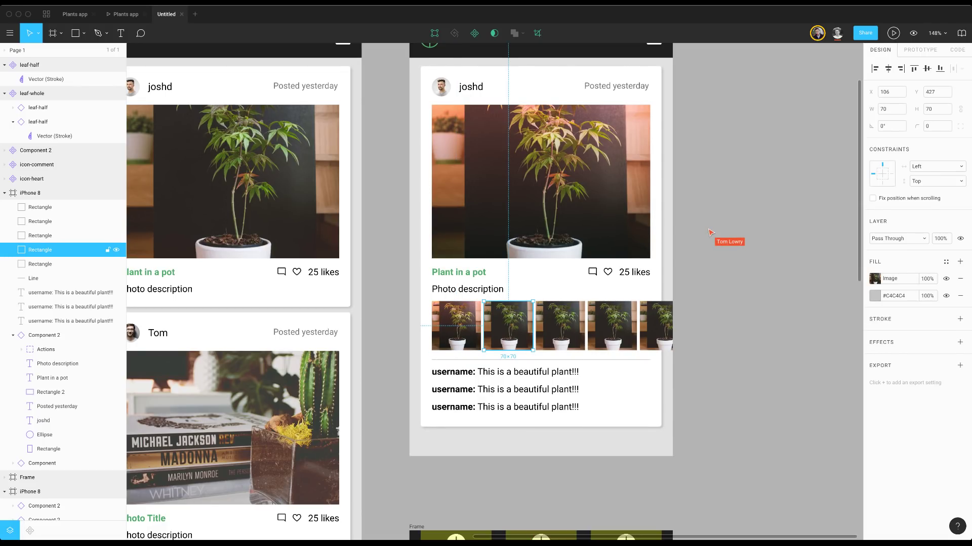
# Remove the gradient fill from both the large photo and the first thumbnail
pyautogui.click(540, 182)
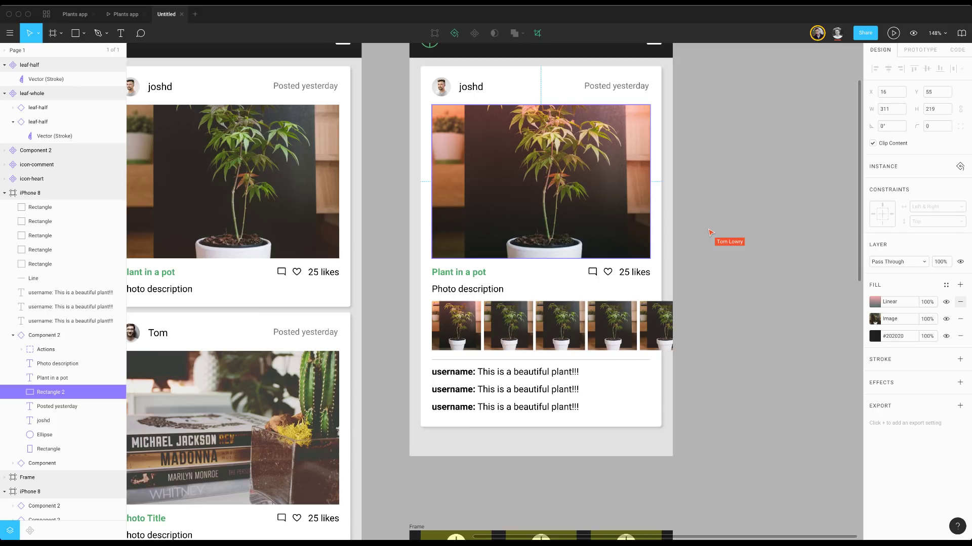
pyautogui.click(456, 326)
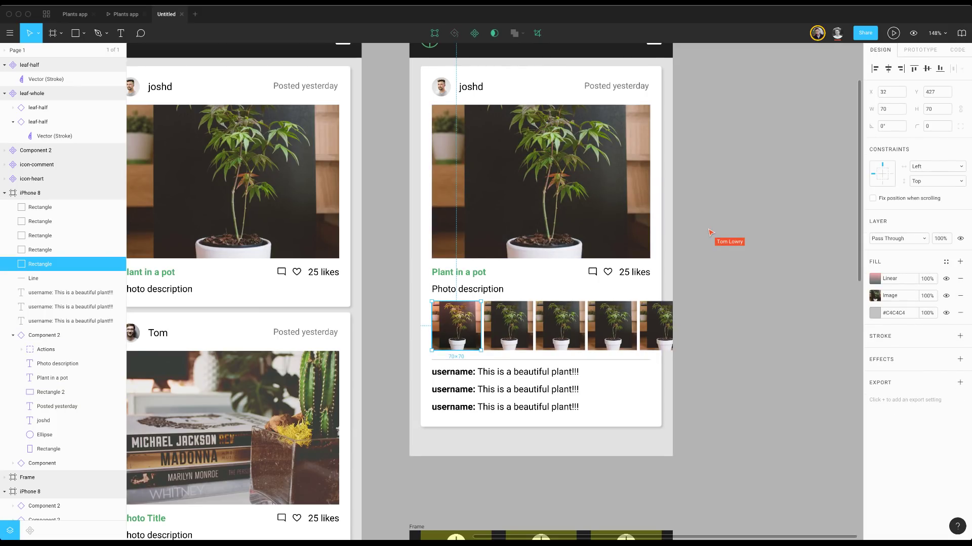
pyautogui.click(960, 279)
pyautogui.click(733, 293)
pyautogui.click(456, 325)
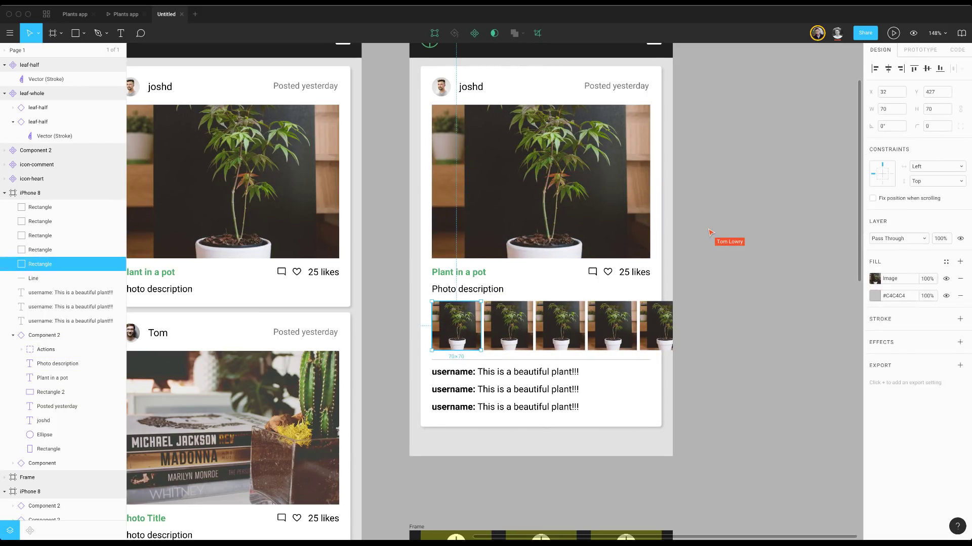
# Turn the first thumbnail into a component and name it small-image
pyautogui.click(50, 236)
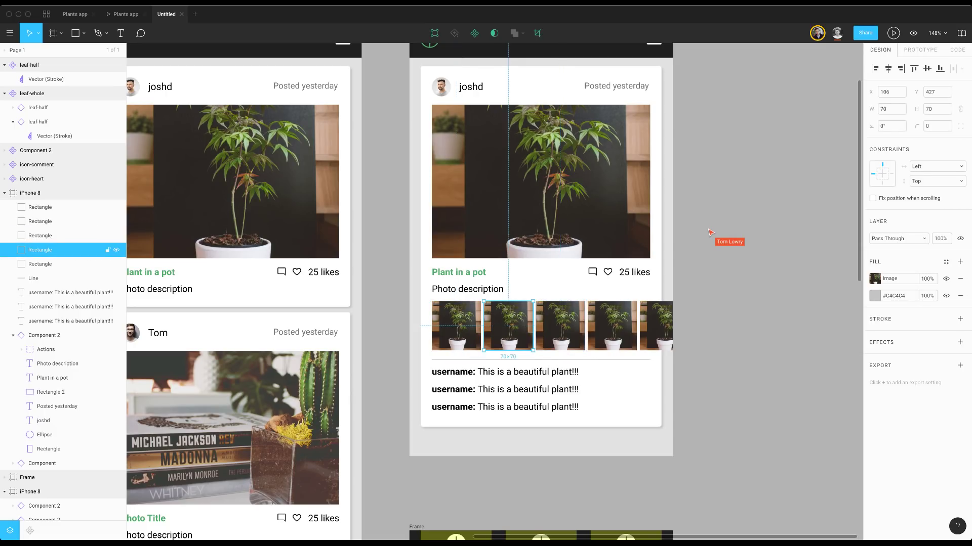
pyautogui.click(51, 264)
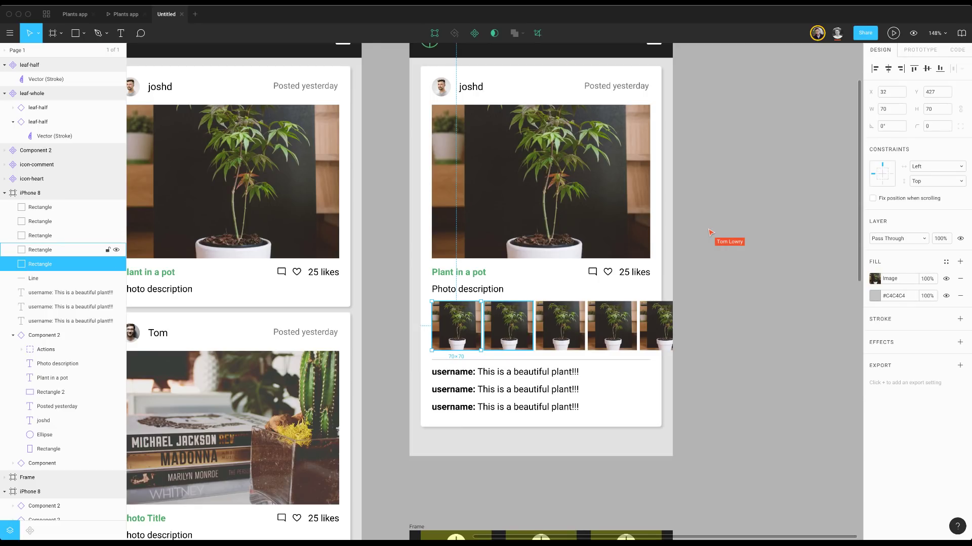
pyautogui.hotkey('ctrl', 'alt', 'k')
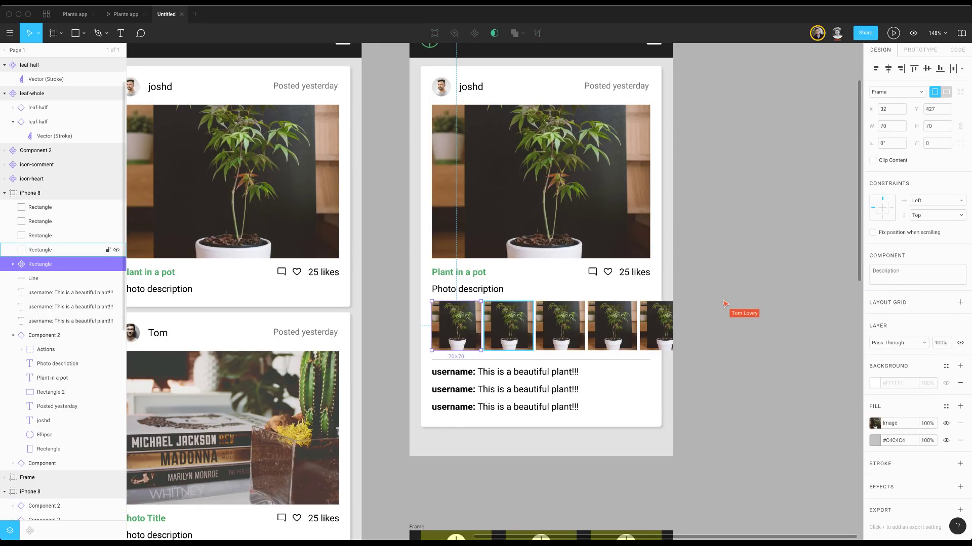
pyautogui.hotkey('ctrl', 'r')
pyautogui.write('small-ima')
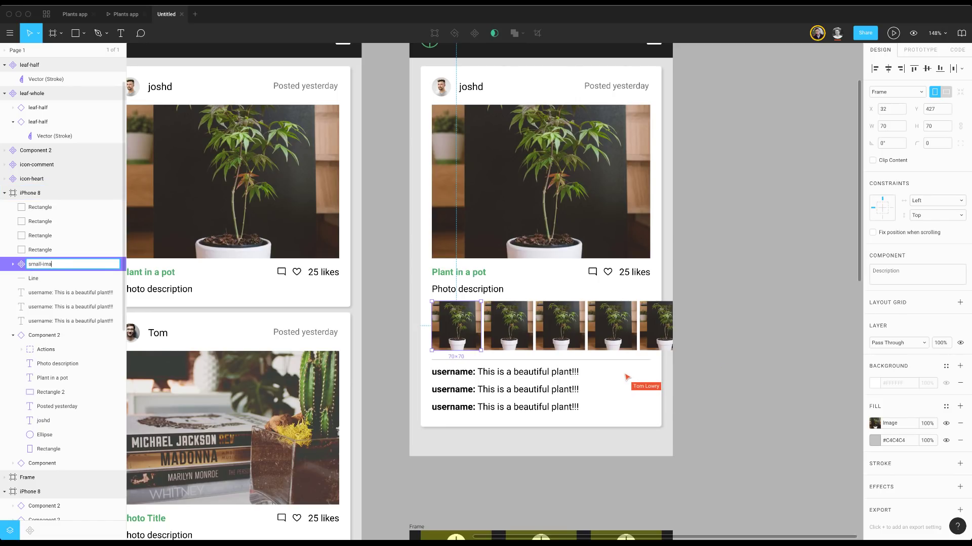
pyautogui.write('ge')
pyautogui.press('Return')
# Delete the four plain thumbnail rectangles beside the small-image component
pyautogui.click(50, 250)
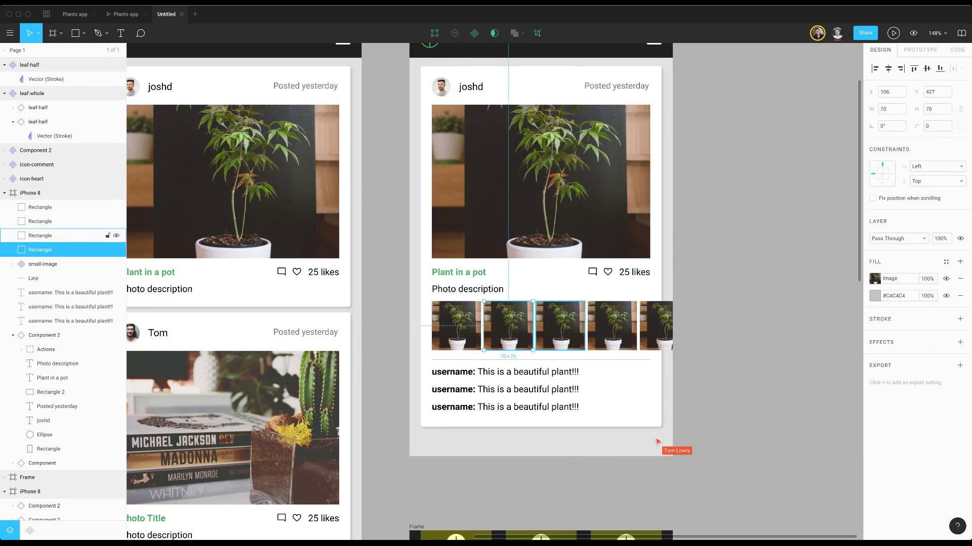
pyautogui.keyDown('shift'); pyautogui.click(76, 235); pyautogui.keyUp('shift')
pyautogui.keyDown('shift'); pyautogui.click(76, 221); pyautogui.keyUp('shift')
pyautogui.keyDown('shift'); pyautogui.click(76, 207); pyautogui.keyUp('shift')
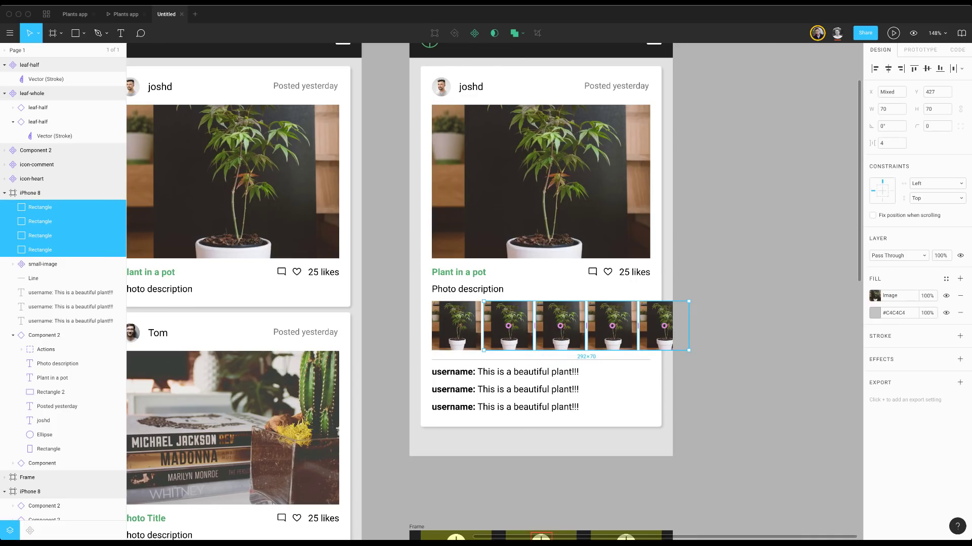
pyautogui.press('Delete')
# Copy the small-image component to X 106 and repeat the duplication at the same spacing to make a row of five
pyautogui.click(458, 325)
pyautogui.moveTo(458, 326); pyautogui.dragTo(509, 326)
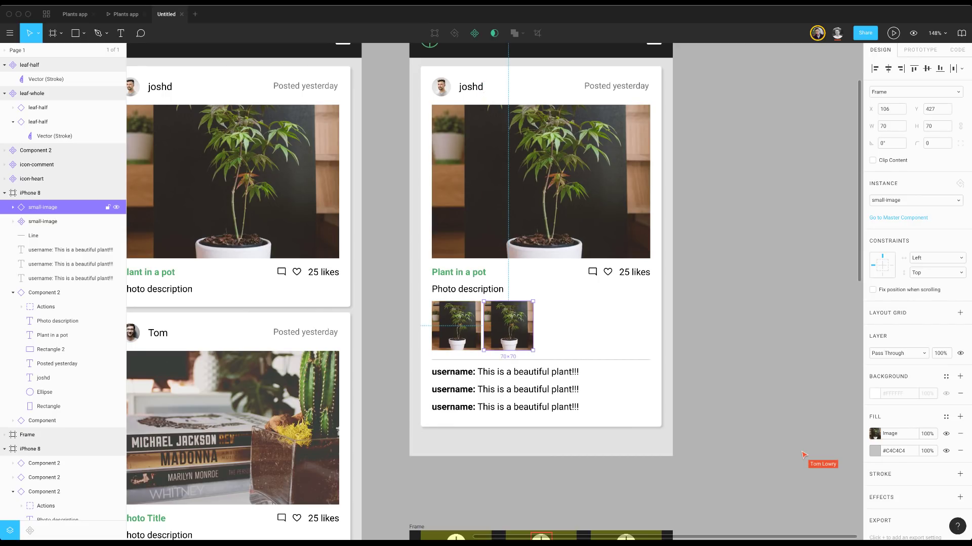
pyautogui.hotkey('ctrl', 'd')
pyautogui.hotkey('ctrl', 'd')
pyautogui.hotkey('ctrl', 'd')
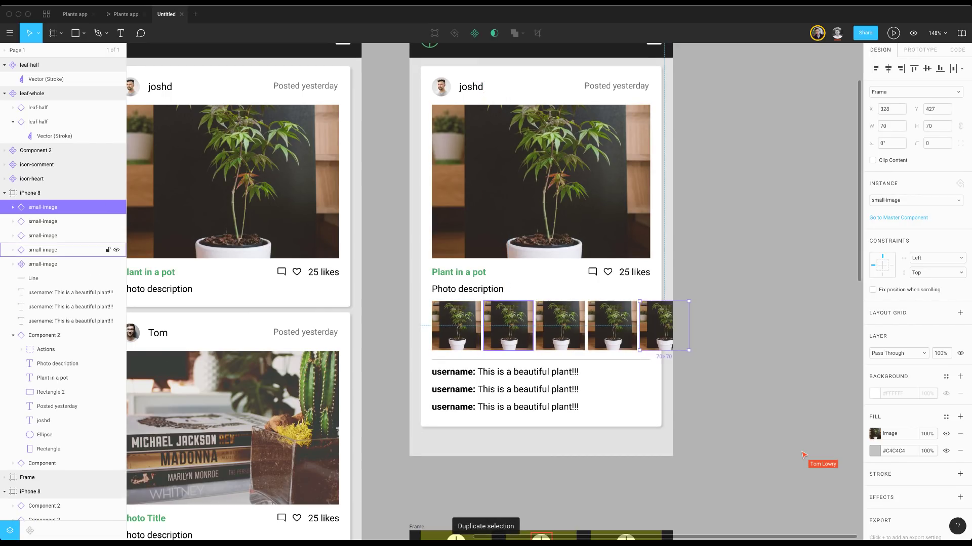
pyautogui.press('Escape')
# Set the corner radius of the rectangle inside the small-image component to 4
pyautogui.doubleClick(456, 326)
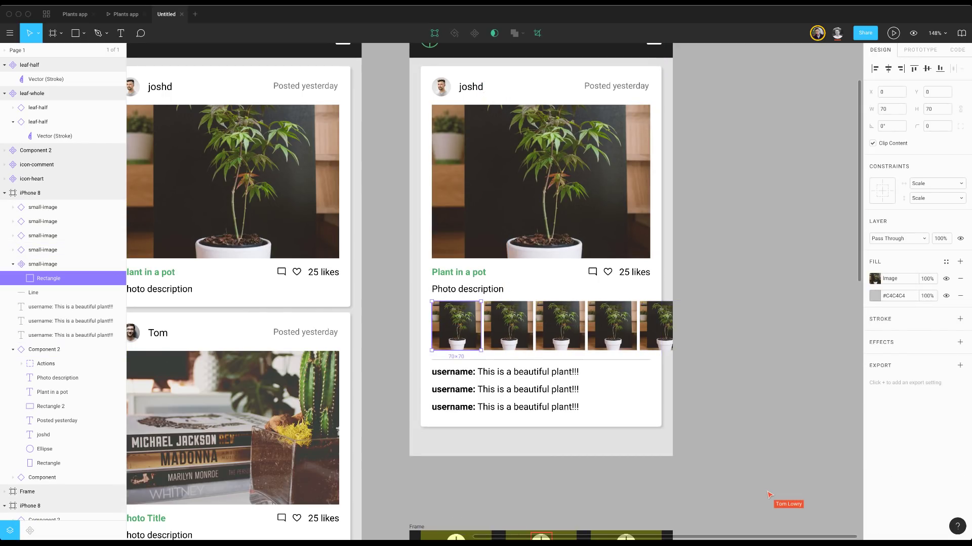
pyautogui.press('Return')
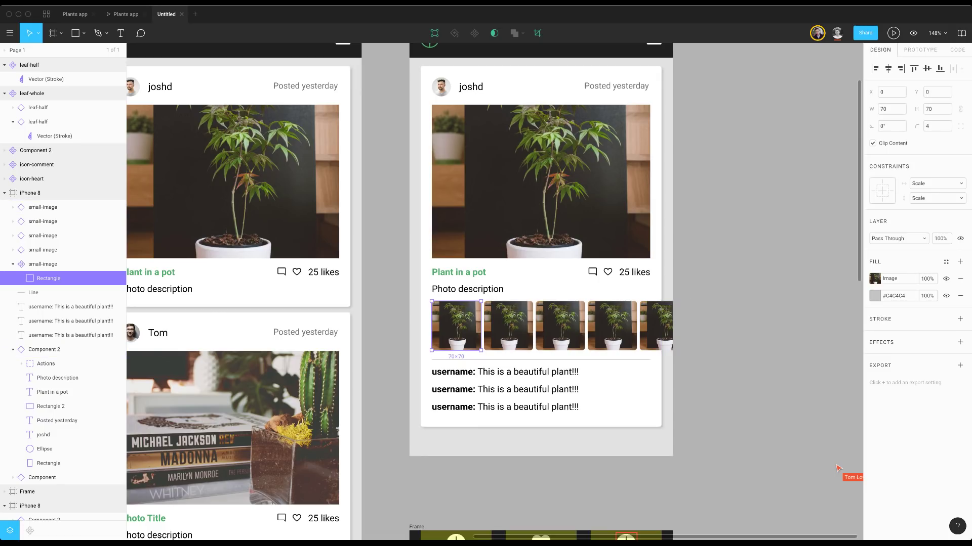
pyautogui.hotkey('shift', '1')
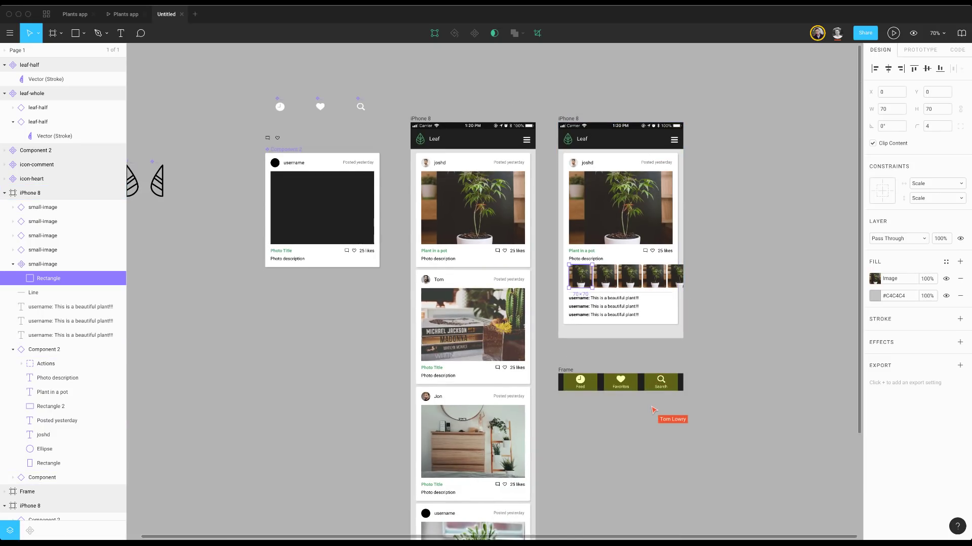
pyautogui.hotkey('ctrl', '+')
pyautogui.hotkey('ctrl', '+')
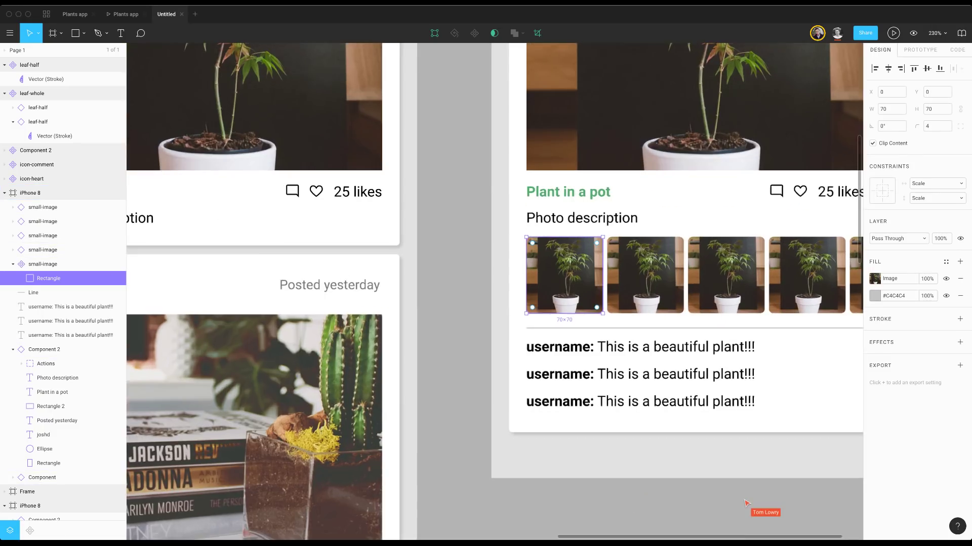
pyautogui.hscroll(5, 495, 292)
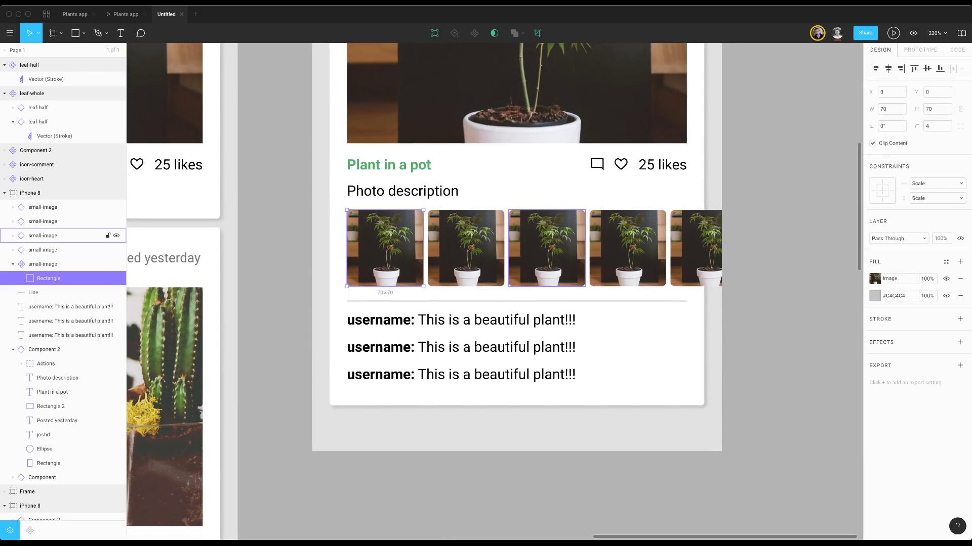
pyautogui.hotkey('shift', 'Return')
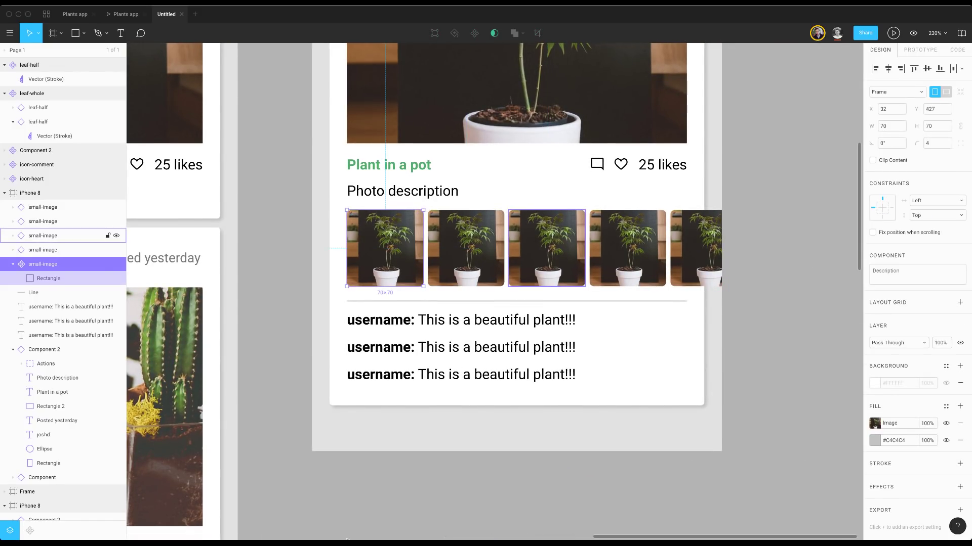
# Copy the cactus and books photo fill from the feed's second card into the second thumbnail
pyautogui.click(696, 248)
pyautogui.scroll(-2, 695, 248)
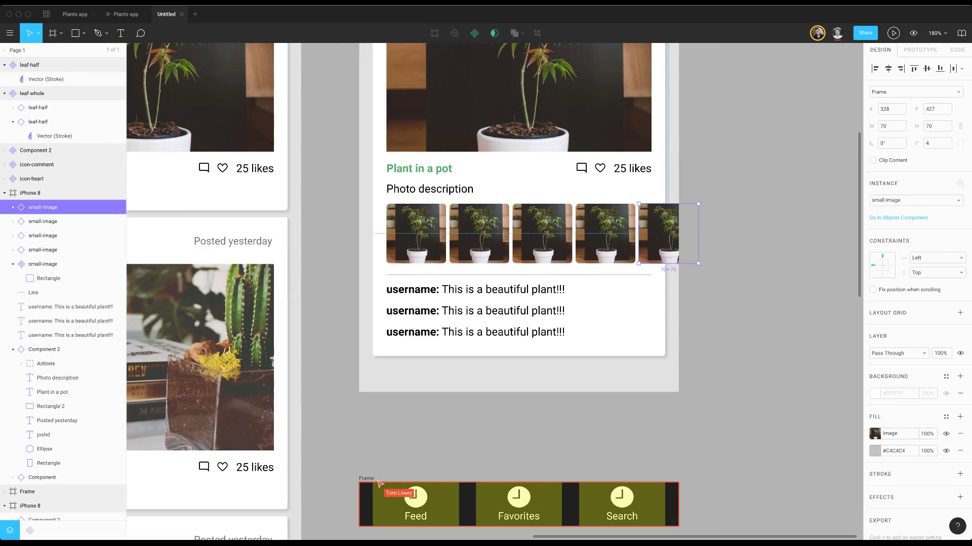
pyautogui.scroll(-2, 527, 263)
pyautogui.keyDown('super'); pyautogui.click(429, 185); pyautogui.keyUp('super')
pyautogui.hscroll(-3, 405, 202)
pyautogui.keyDown('super'); pyautogui.click(238, 293); pyautogui.keyUp('super')
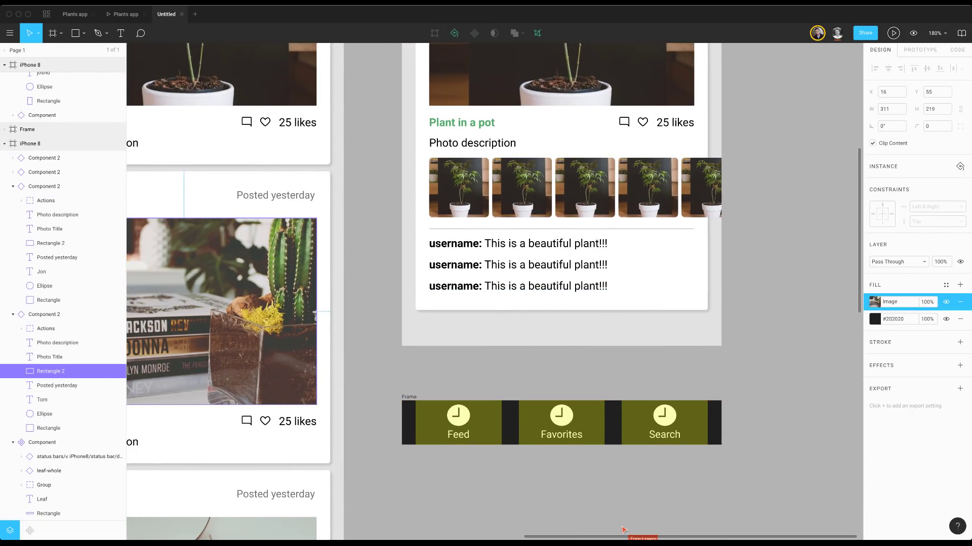
pyautogui.keyDown('super'); pyautogui.click(521, 187); pyautogui.keyUp('super')
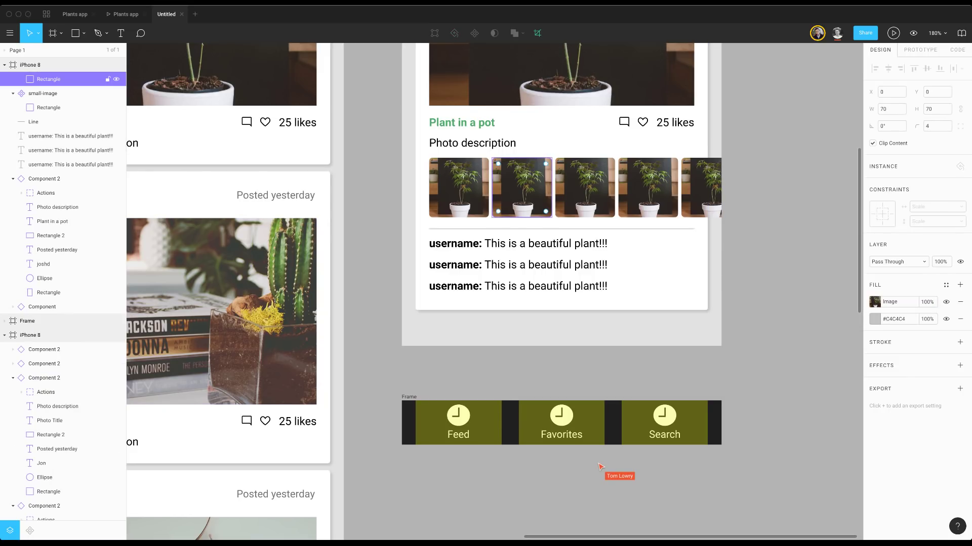
pyautogui.press('super+alt+v')
pyautogui.keyDown('super'); pyautogui.click(648, 187); pyautogui.keyUp('super')
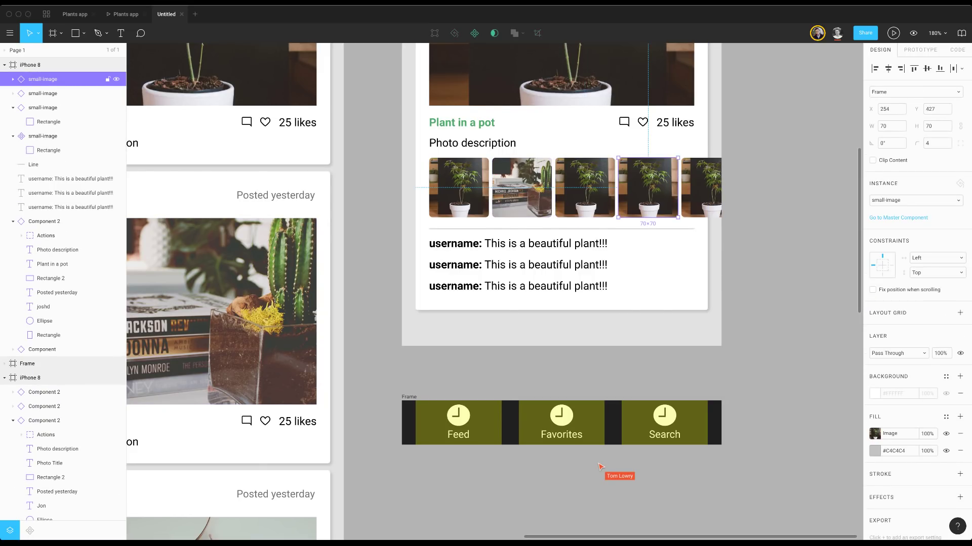
# Delete the dark background rectangle inside the navigation bar frame below the post details screen
pyautogui.press('Escape')
pyautogui.keyDown('ctrl'); pyautogui.scroll(-5, 715, 236); pyautogui.keyUp('ctrl')
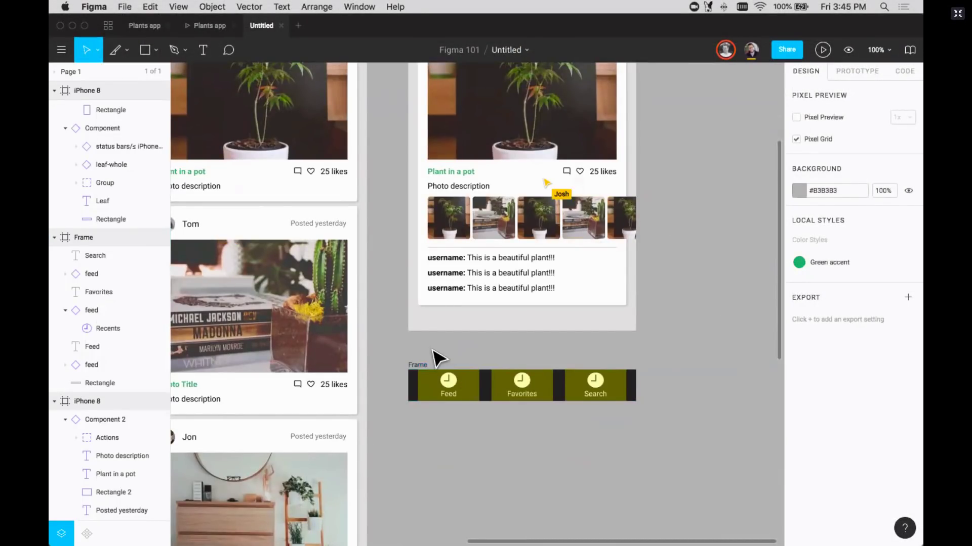
pyautogui.hotkey('ctrl', 'g')
pyautogui.click(425, 370)
pyautogui.scroll(-2, 427, 373)
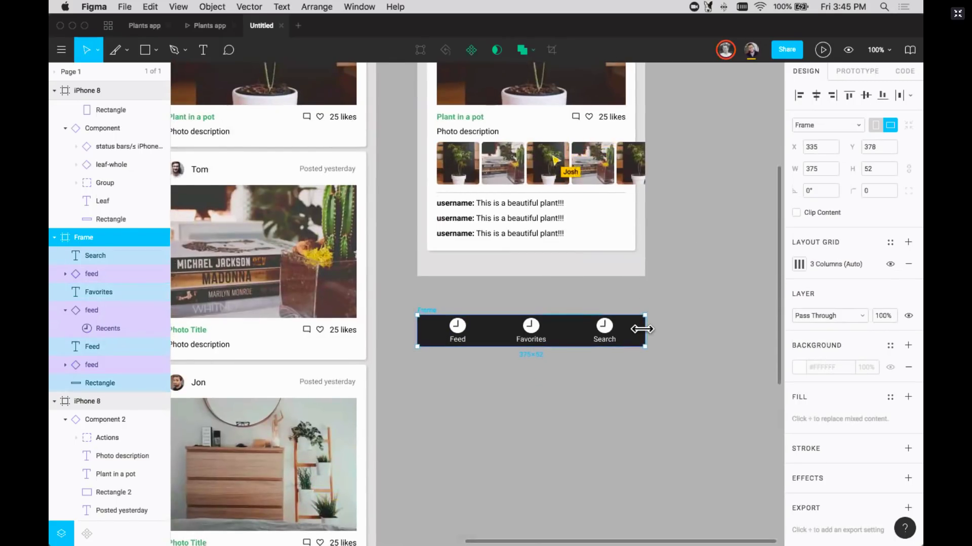
pyautogui.click(623, 332)
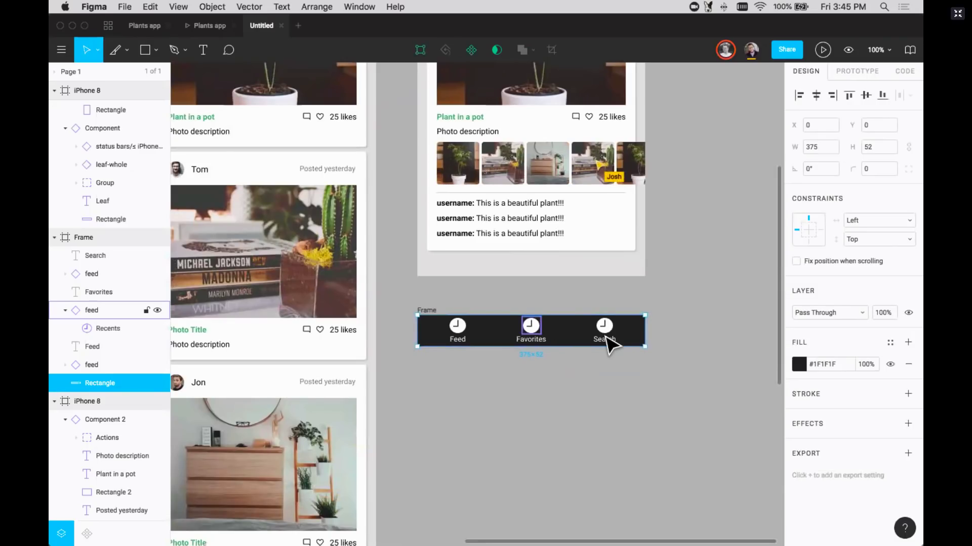
pyautogui.press('Delete')
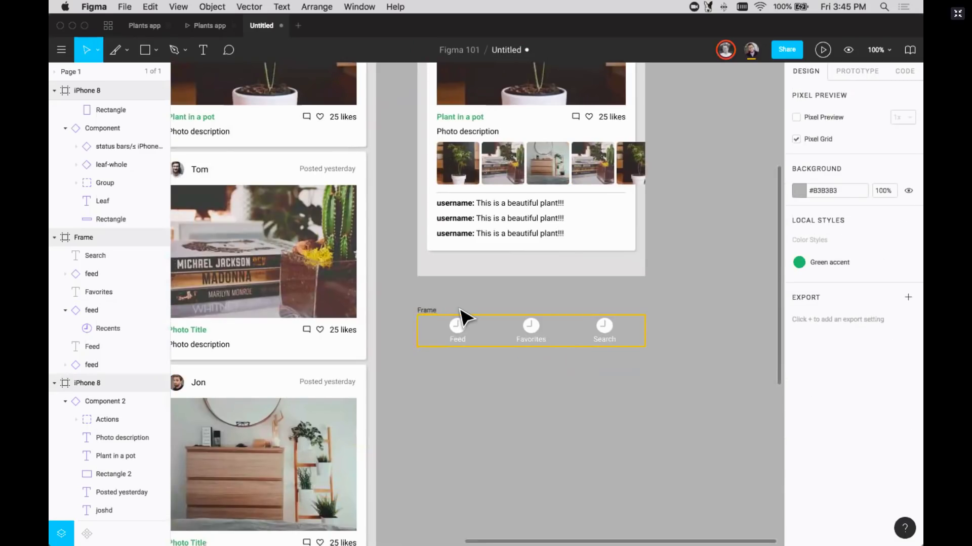
# Give the navigation bar frame a #000000 background and display the layout grids
pyautogui.click(429, 310)
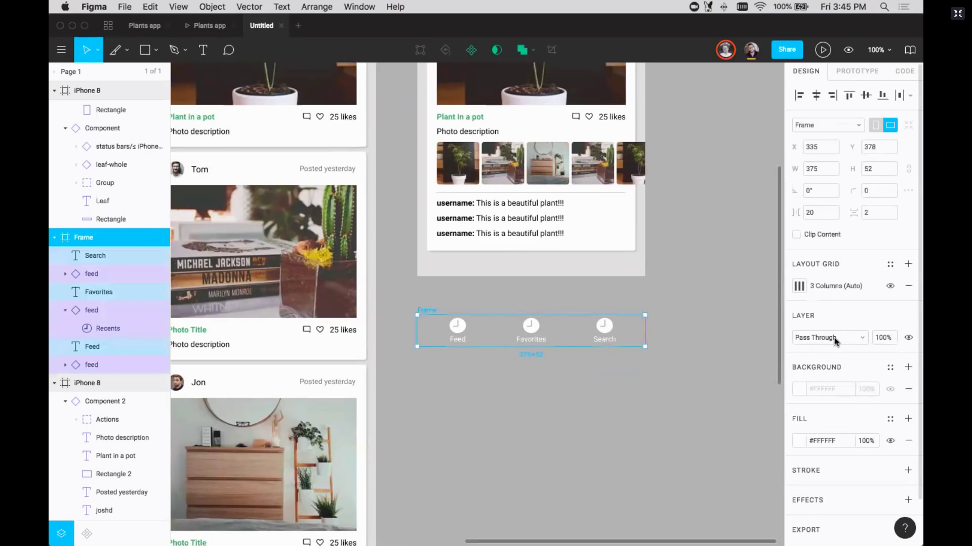
pyautogui.click(801, 390)
pyautogui.moveTo(702, 333); pyautogui.dragTo(600, 417)
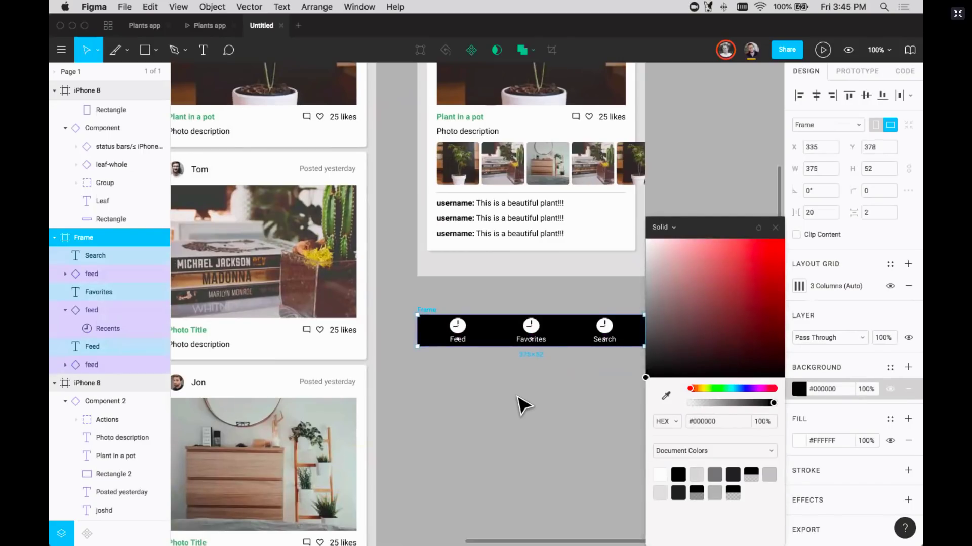
pyautogui.click(522, 402)
pyautogui.click(430, 310)
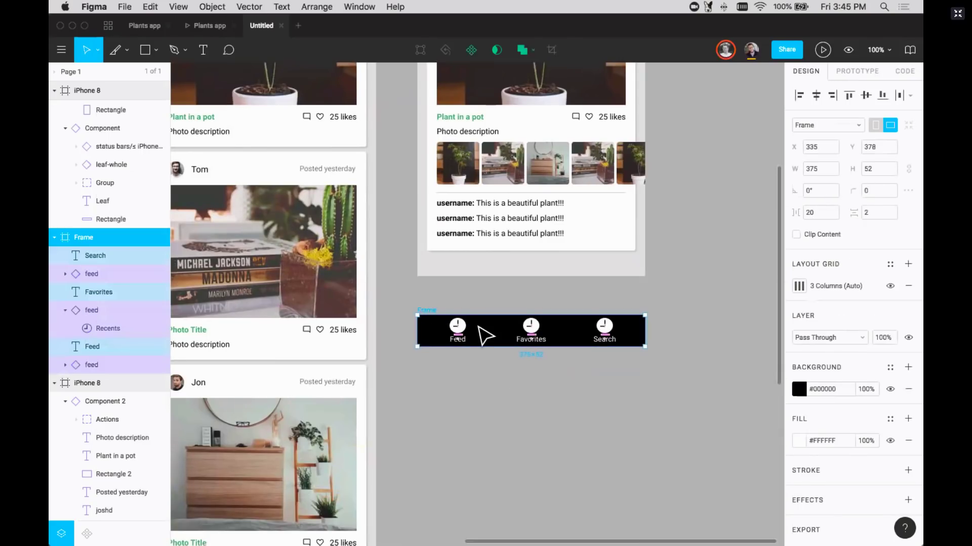
pyautogui.hotkey('ctrl', 'g')
pyautogui.hotkey('ctrl', 'g')
pyautogui.hotkey('ctrl', 'g')
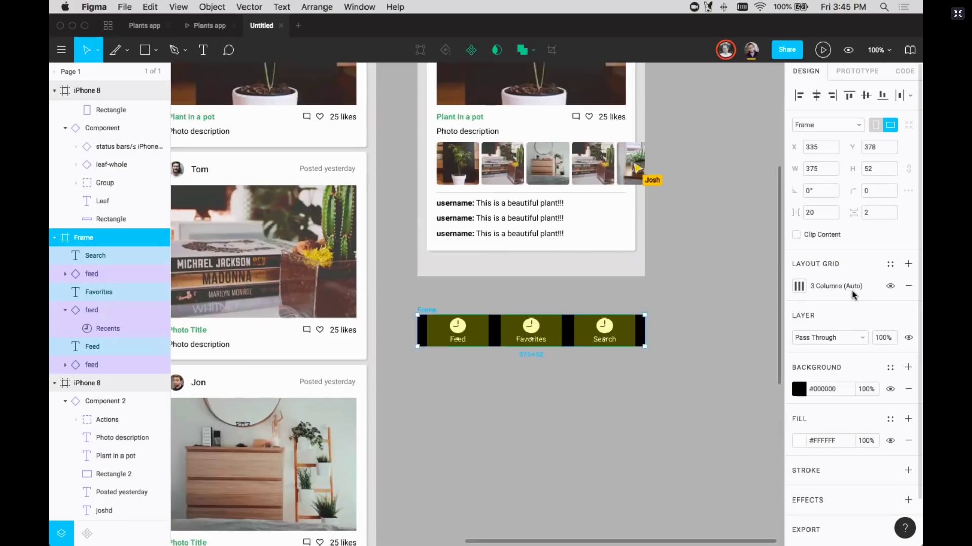
# Set the horizontal constraint of the navigation bar's Feed icon and label to Center
pyautogui.press('super+equal')
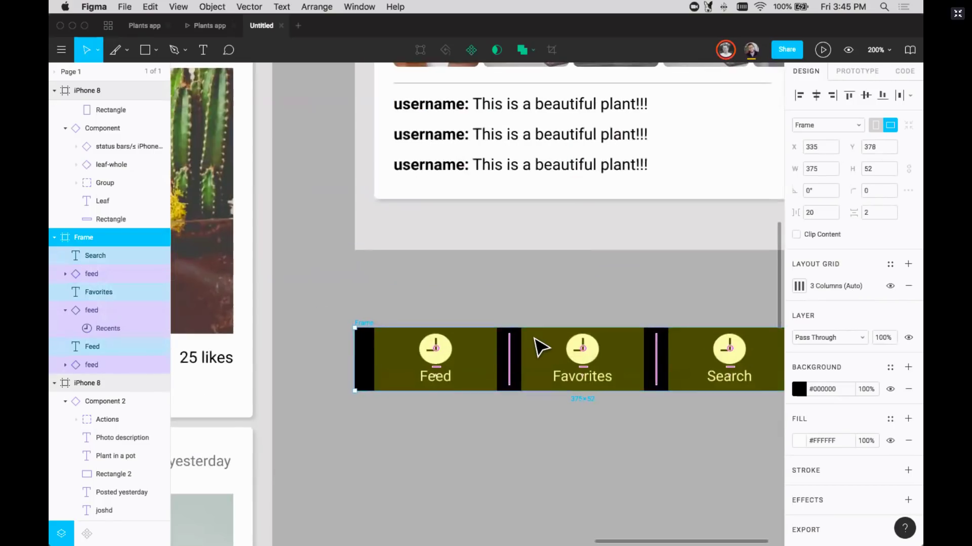
pyautogui.click(442, 383)
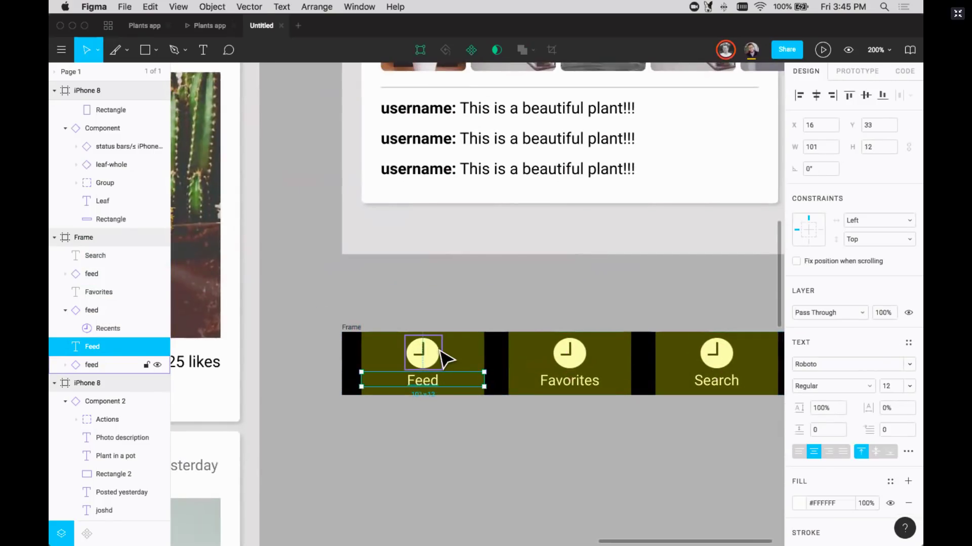
pyautogui.keyDown('shift'); pyautogui.click(439, 350); pyautogui.keyUp('shift')
pyautogui.click(866, 264)
pyautogui.click(858, 326)
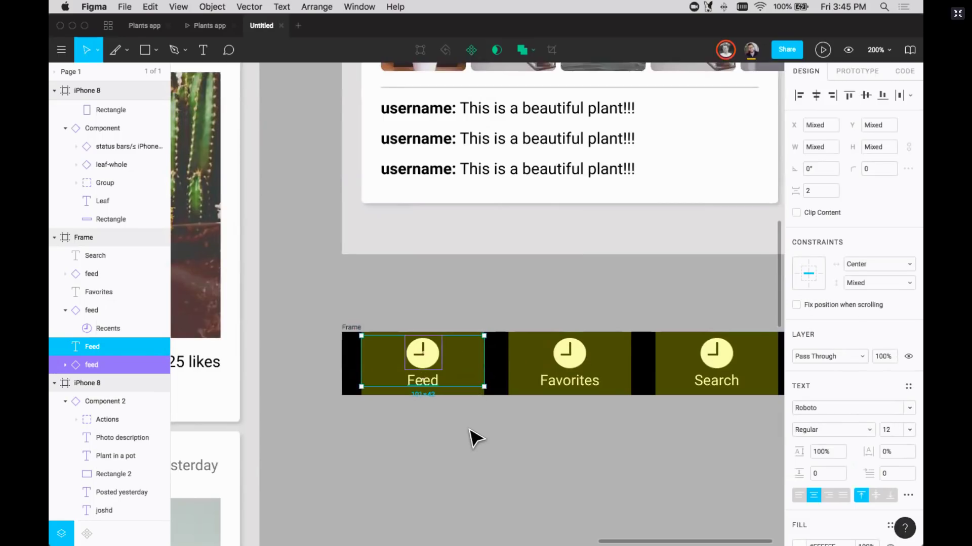
# Set the horizontal constraint of all three clock icons in the navigation bar to Center
pyautogui.click(423, 352)
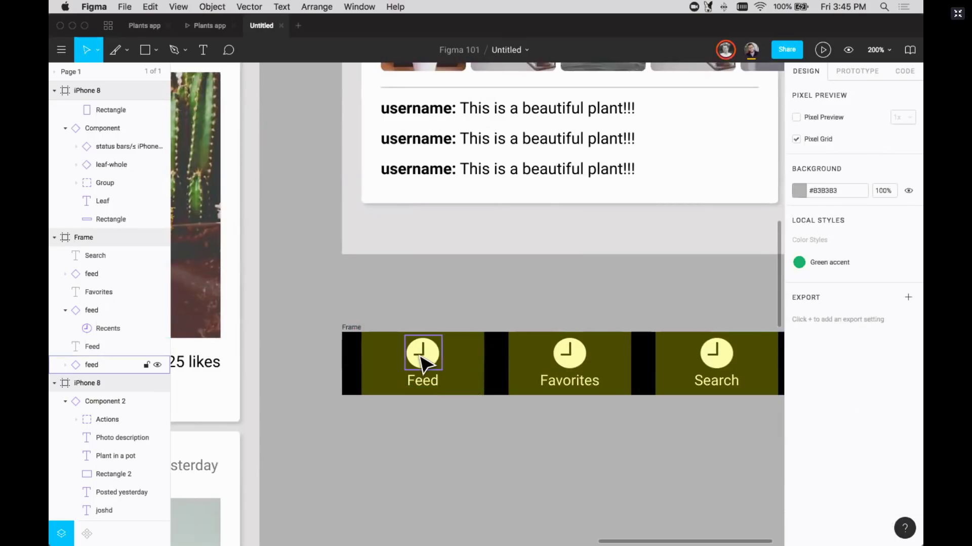
pyautogui.keyDown('shift'); pyautogui.click(574, 361); pyautogui.keyUp('shift')
pyautogui.keyDown('shift'); pyautogui.click(715, 354); pyautogui.keyUp('shift')
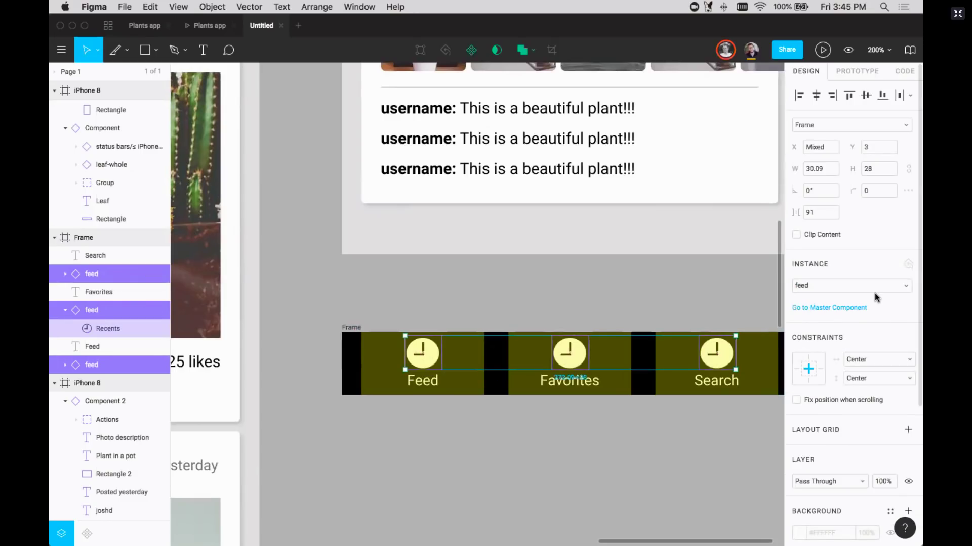
pyautogui.click(866, 359)
pyautogui.click(864, 361)
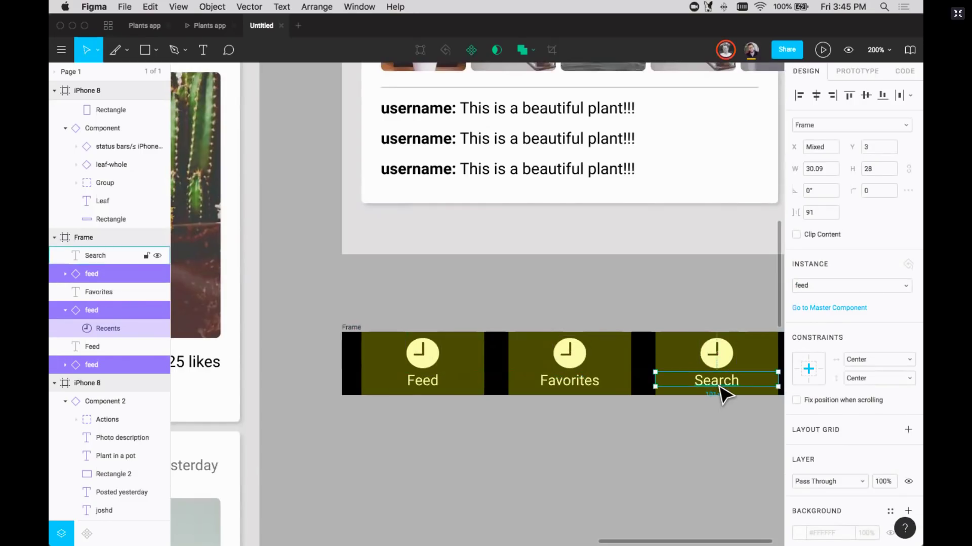
# Set the constraints of the Feed, Favorites and Search labels to Left & Right and Top
pyautogui.click(718, 385)
pyautogui.keyDown('shift'); pyautogui.click(610, 387); pyautogui.keyUp('shift')
pyautogui.keyDown('shift'); pyautogui.click(468, 387); pyautogui.keyUp('shift')
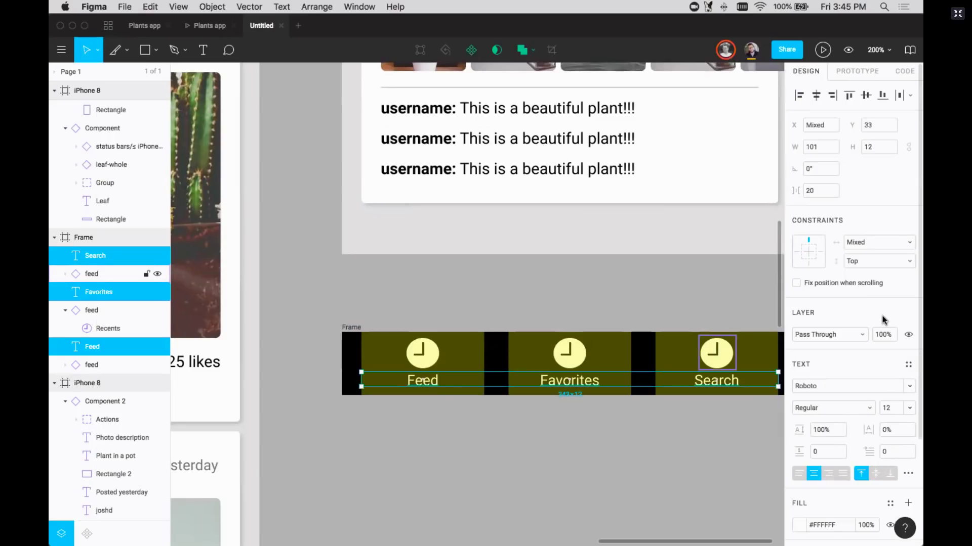
pyautogui.click(875, 262)
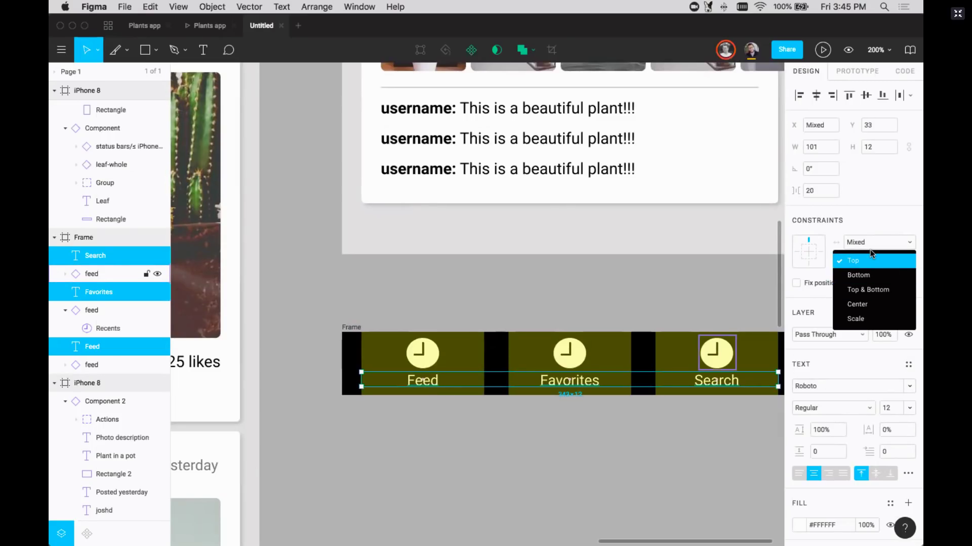
pyautogui.click(867, 264)
pyautogui.click(863, 261)
pyautogui.click(863, 261)
pyautogui.click(866, 239)
pyautogui.click(864, 293)
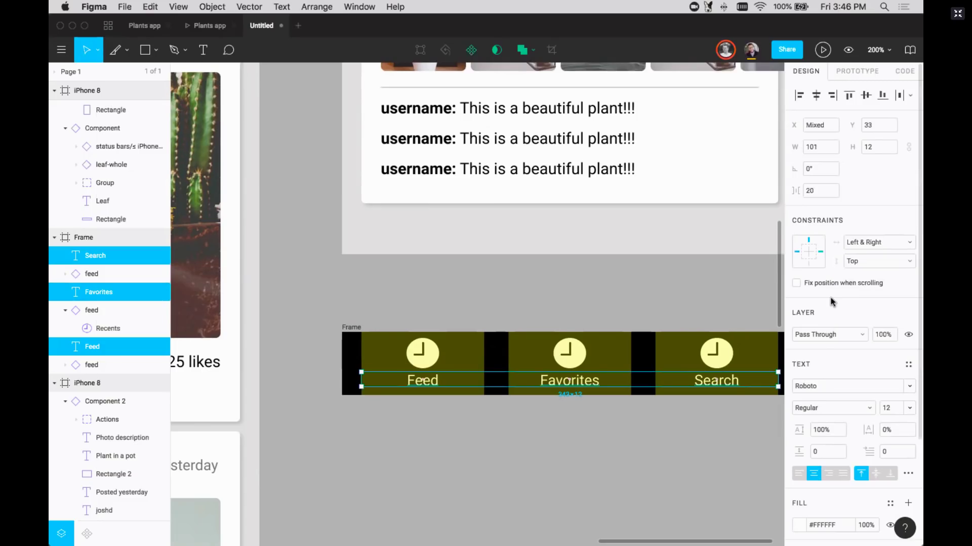
# Narrow the navigation bar frame to a width of 348 to test how its icons and labels adapt
pyautogui.click(715, 319)
pyautogui.hotkey('shift', '0')
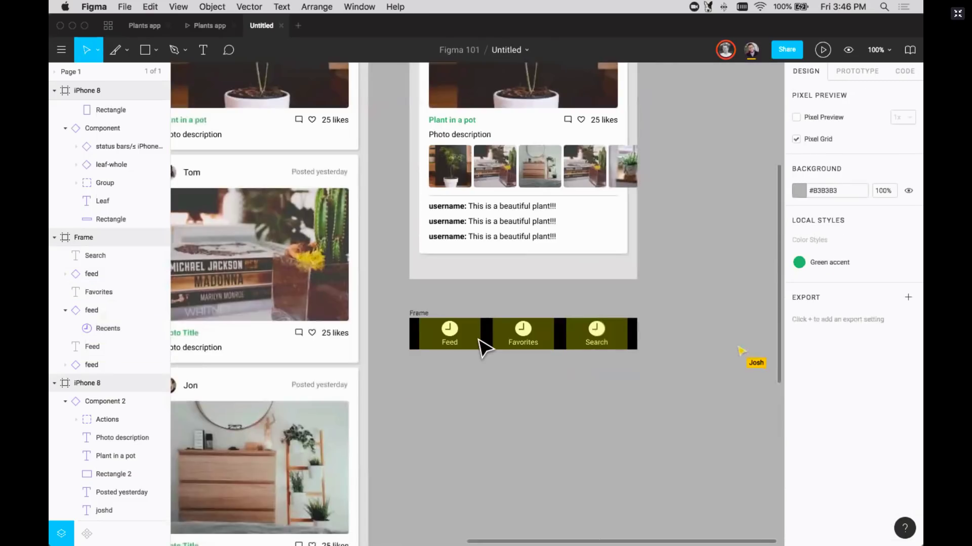
pyautogui.click(420, 314)
pyautogui.hotkey('ctrl', 'g')
pyautogui.moveTo(638, 335)
pyautogui.mouseDown()
pyautogui.moveTo(704, 330)
pyautogui.moveTo(561, 332)
pyautogui.moveTo(710, 332)
pyautogui.moveTo(597, 331)
pyautogui.moveTo(620, 332)
pyautogui.mouseUp()
pyautogui.hotkey('ctrl', 'g')
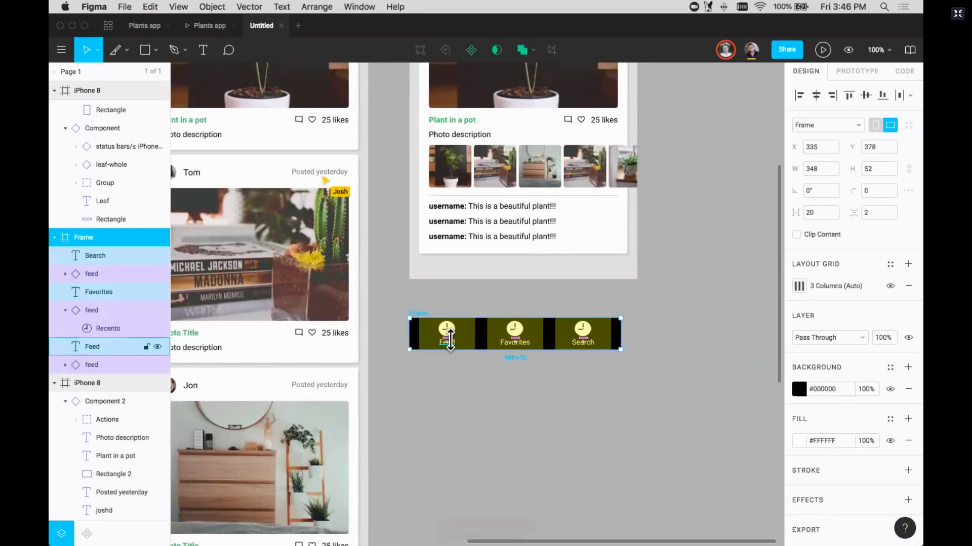
# Apply the Green accent color style to the navigation bar's Feed icon and label
pyautogui.click(446, 330)
pyautogui.scroll(3, 461, 359)
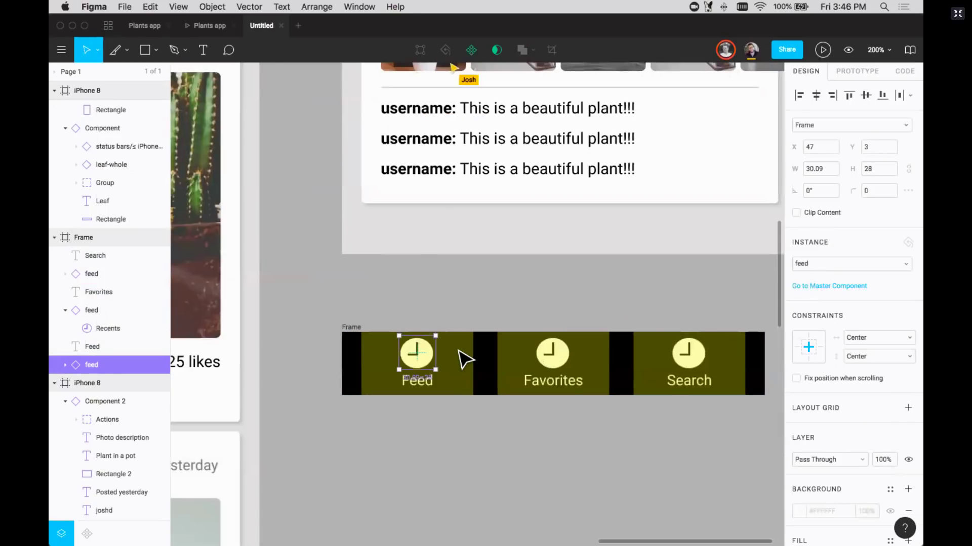
pyautogui.hscroll(-2, 462, 357)
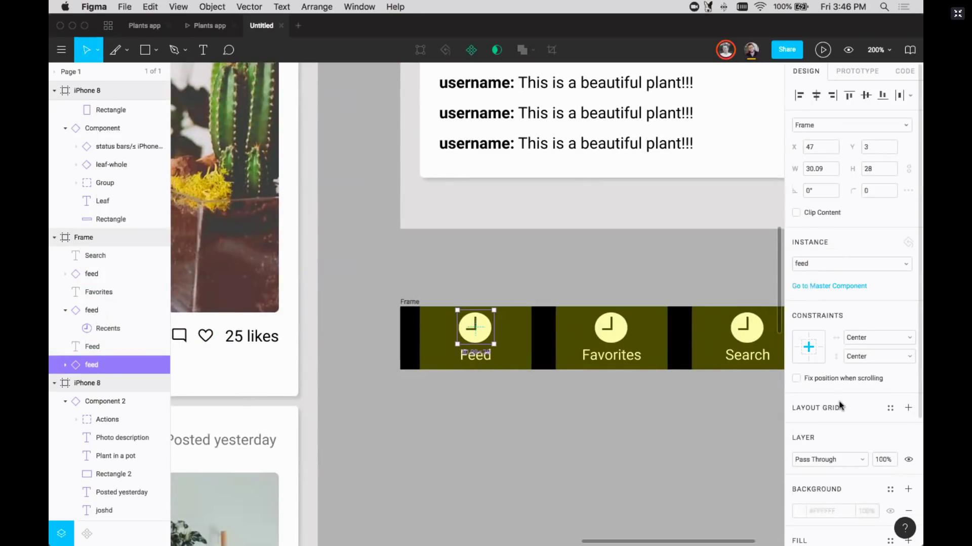
pyautogui.keyDown('shift'); pyautogui.click(461, 354); pyautogui.keyUp('shift')
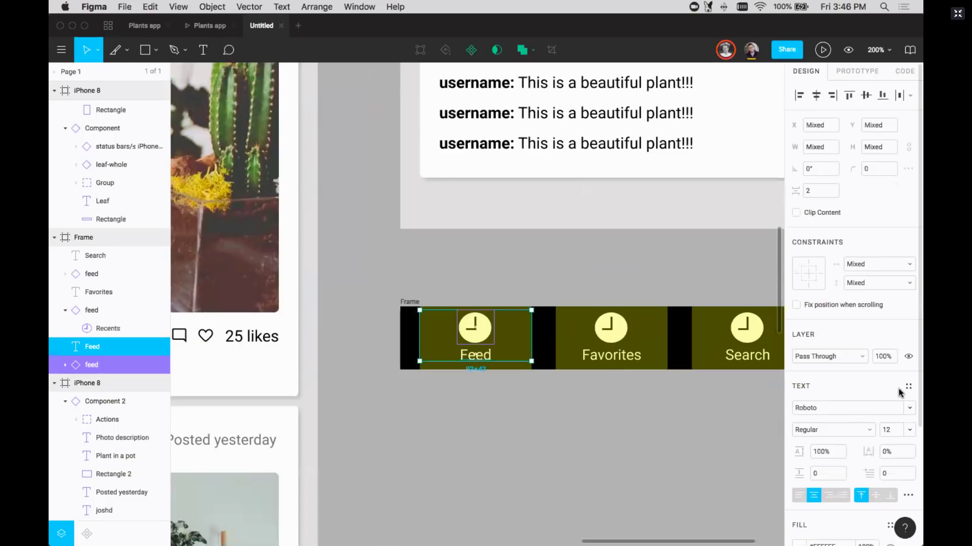
pyautogui.scroll(-4, 906, 400)
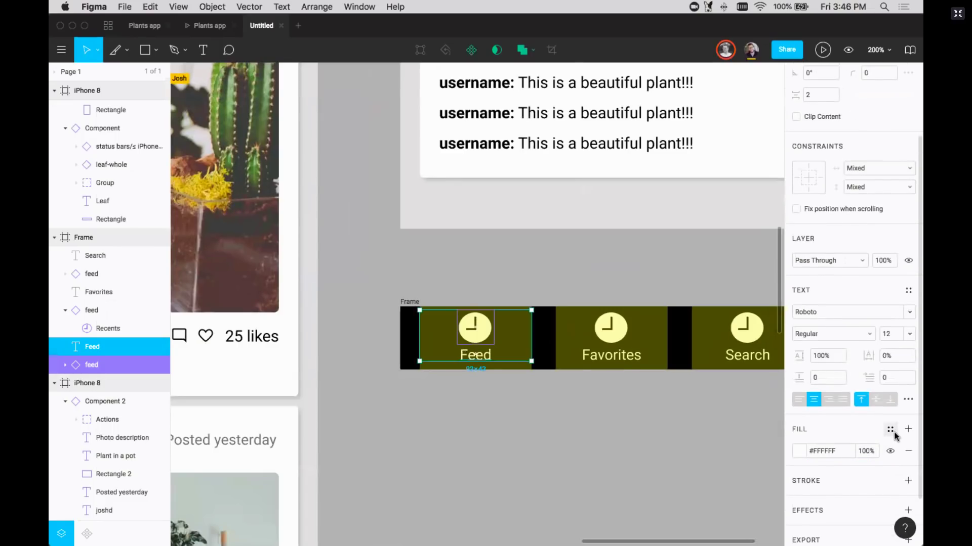
pyautogui.click(890, 430)
pyautogui.click(807, 391)
pyautogui.click(622, 412)
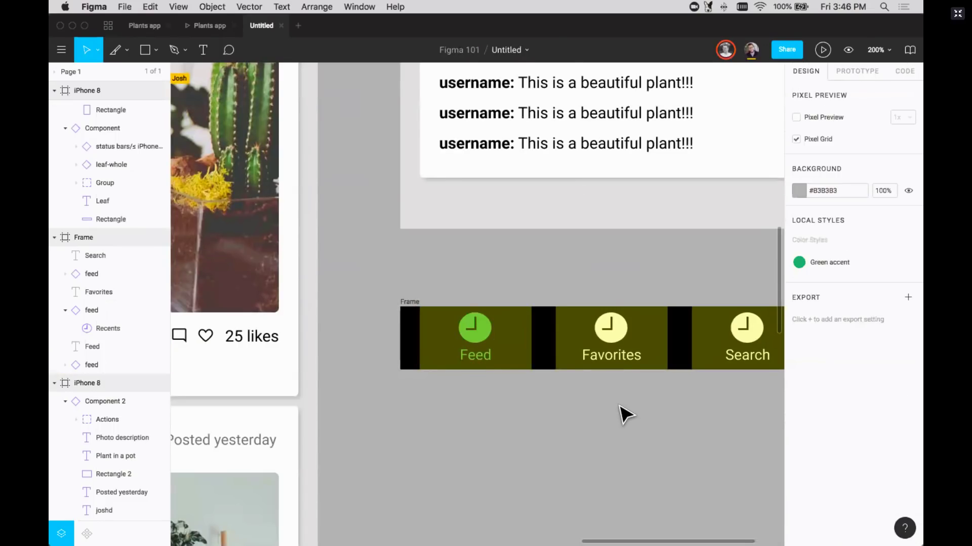
# Hide the layout grids, move the navigation bar frame to X -577, Y 674 and turn it into a component
pyautogui.hotkey('ctrl', 'g')
pyautogui.scroll(-5, 622, 412)
pyautogui.scroll(-3, 538, 382)
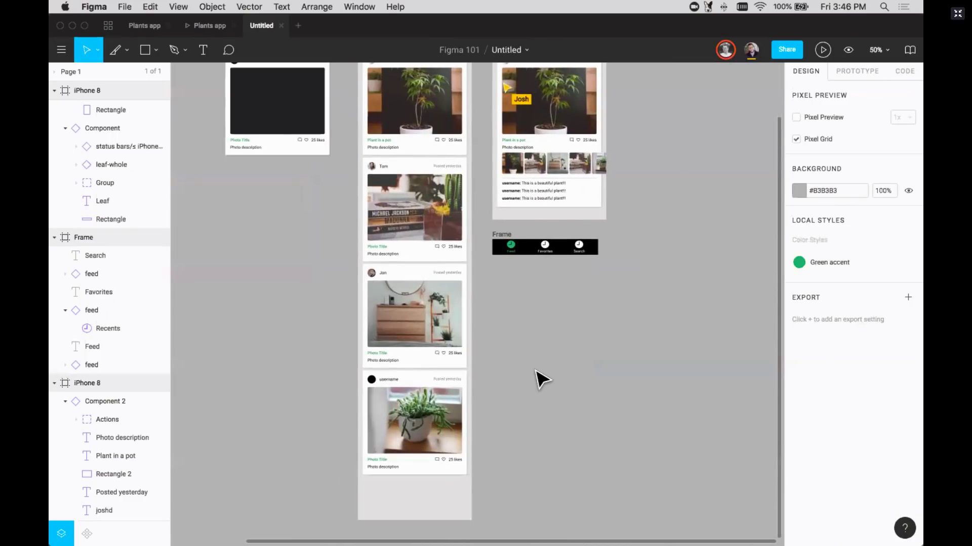
pyautogui.moveTo(512, 245); pyautogui.dragTo(236, 334)
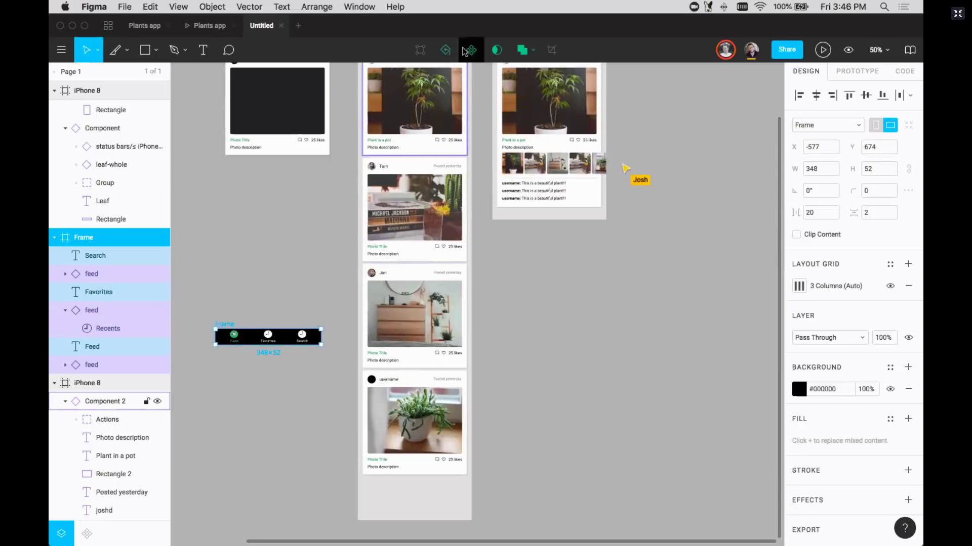
pyautogui.click(471, 49)
# Rename the navigation bar component as nav bar
pyautogui.scroll(-3, 240, 263)
pyautogui.doubleClick(76, 237)
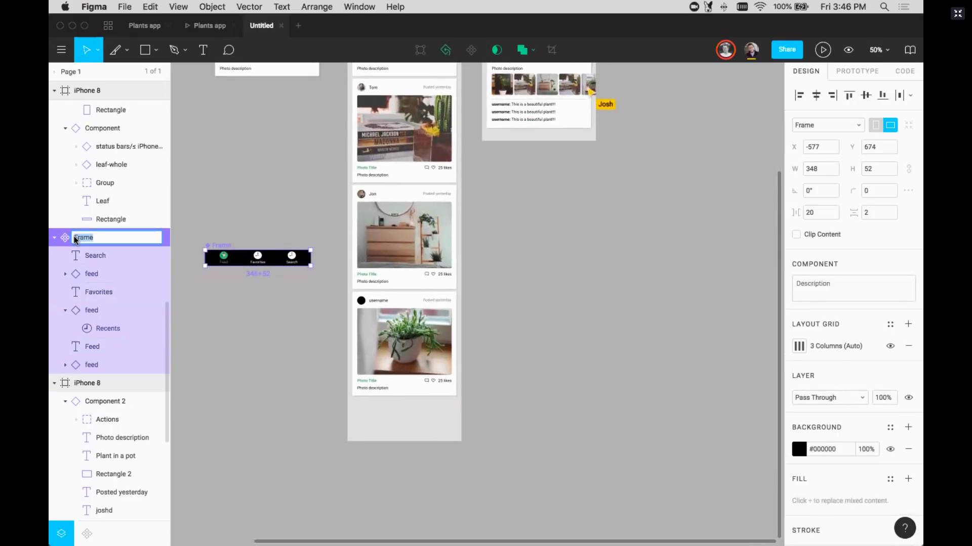
pyautogui.write('nav tab')
pyautogui.press('Return')
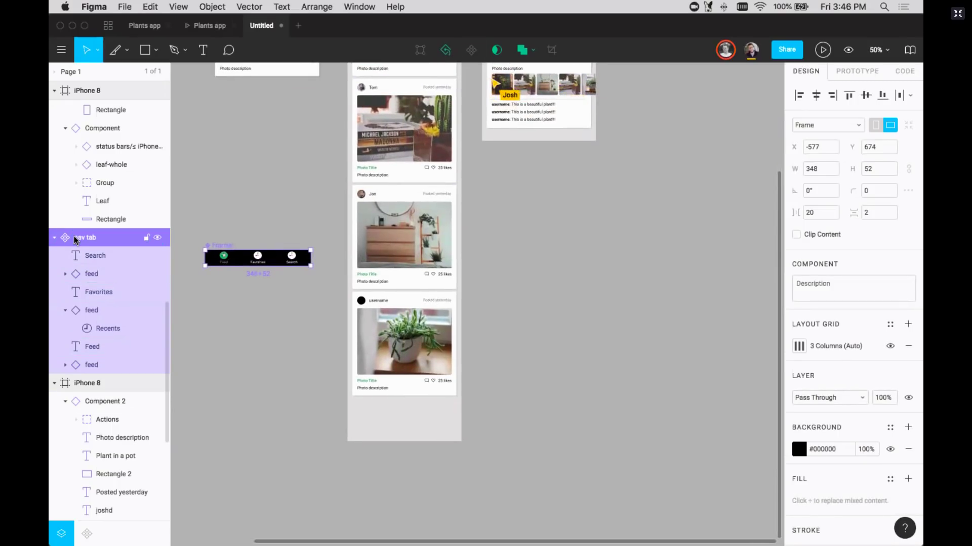
pyautogui.doubleClick(129, 238)
pyautogui.click(102, 241)
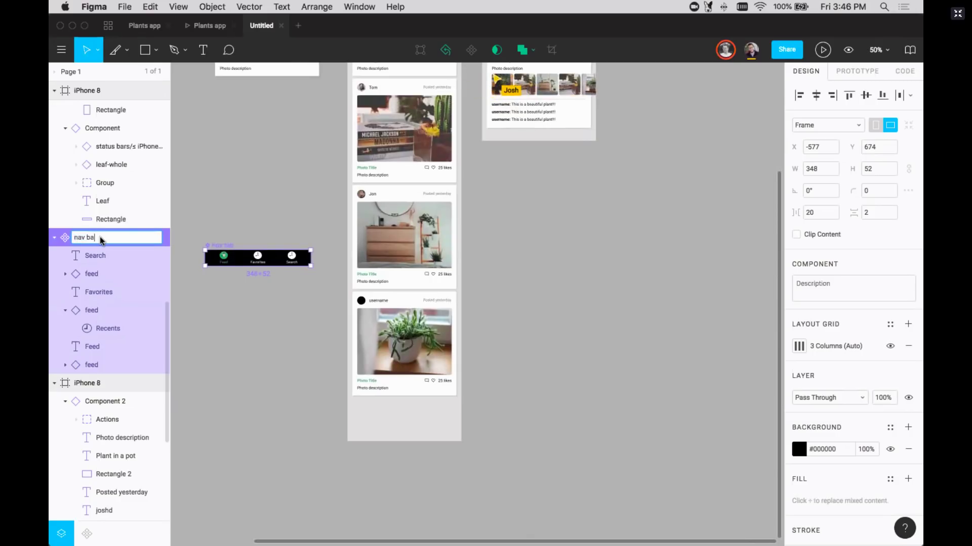
pyautogui.click(238, 206)
# Place the nav bar component at X 0, Y 1586 along the feed frame's lower edge and widen it to 375
pyautogui.scroll(-2, 239, 207)
pyautogui.moveTo(226, 217); pyautogui.dragTo(373, 390)
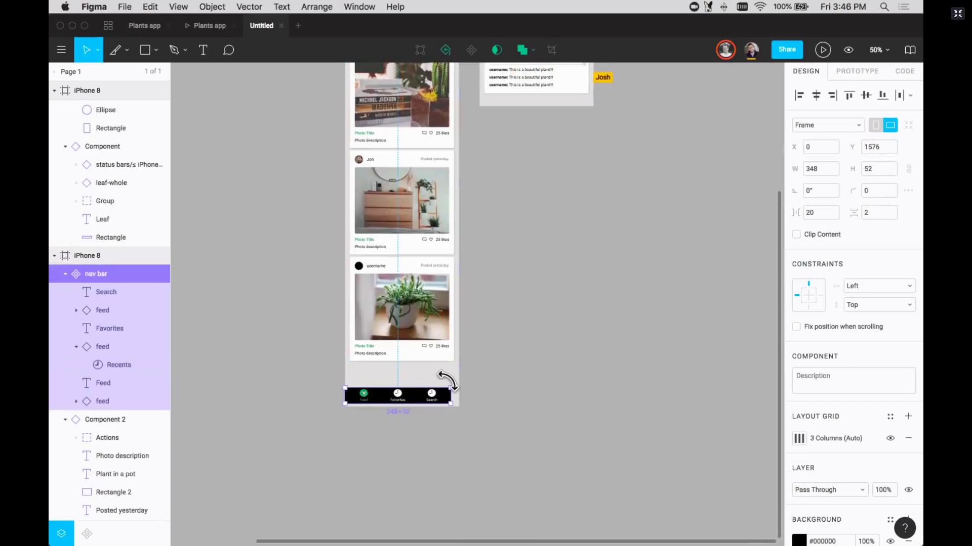
pyautogui.moveTo(450, 393); pyautogui.dragTo(462, 418)
# Set the nav bar's constraints to Left & Right horizontally and Bottom vertically
pyautogui.hotkey('shift', '0')
pyautogui.scroll(-2, 468, 403)
pyautogui.hscroll(-3, 468, 404)
pyautogui.click(874, 286)
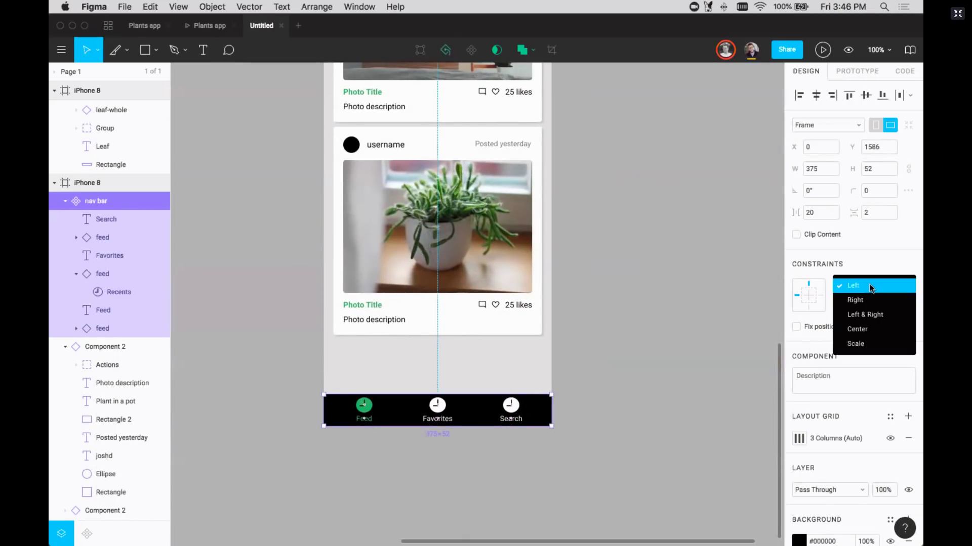
pyautogui.click(864, 313)
pyautogui.click(865, 307)
pyautogui.click(874, 315)
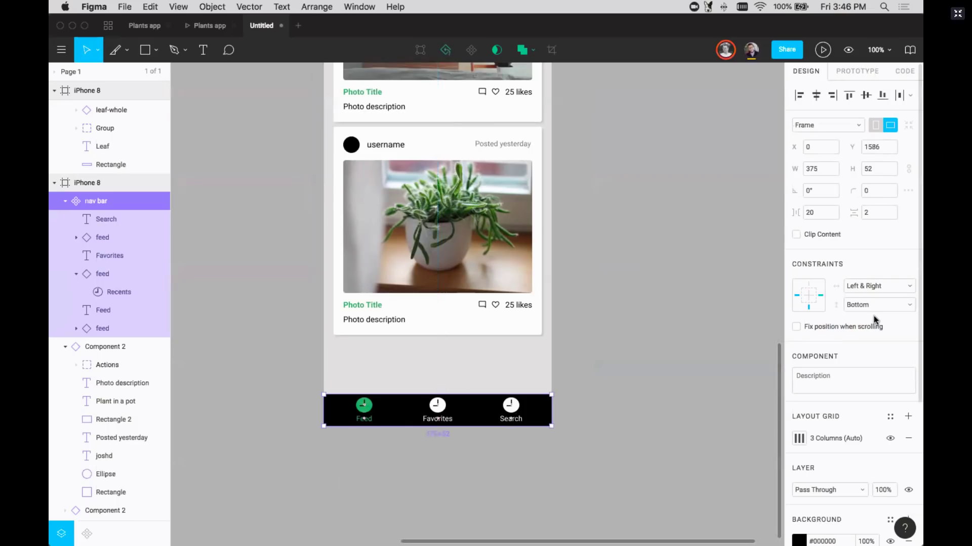
# Try lengthening the feed's iPhone 8 frame to test the nav bar's constraints, and undo the resize
pyautogui.hotkey('shift', '1')
pyautogui.click(643, 298)
pyautogui.click(452, 81)
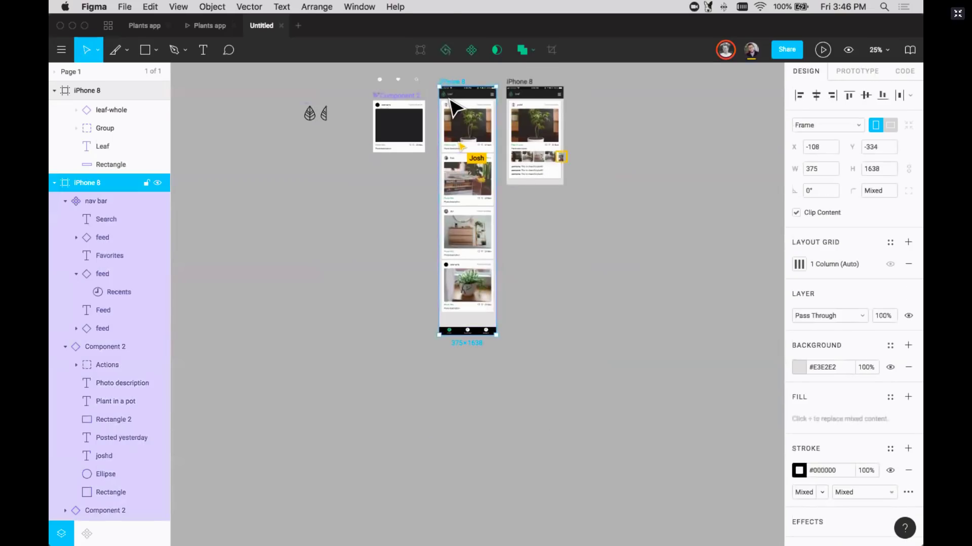
pyautogui.moveTo(470, 348); pyautogui.dragTo(476, 378)
pyautogui.press('super+z')
# Fix the nav bar component's position when scrolling in the feed frame
pyautogui.scroll(3, 481, 386)
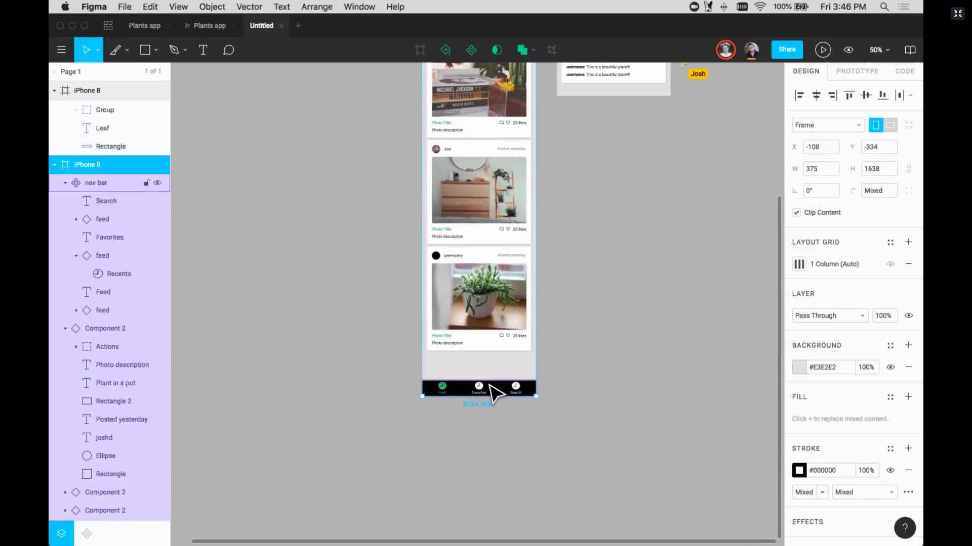
pyautogui.click(495, 390)
pyautogui.scroll(5, 509, 379)
pyautogui.scroll(-3, 508, 374)
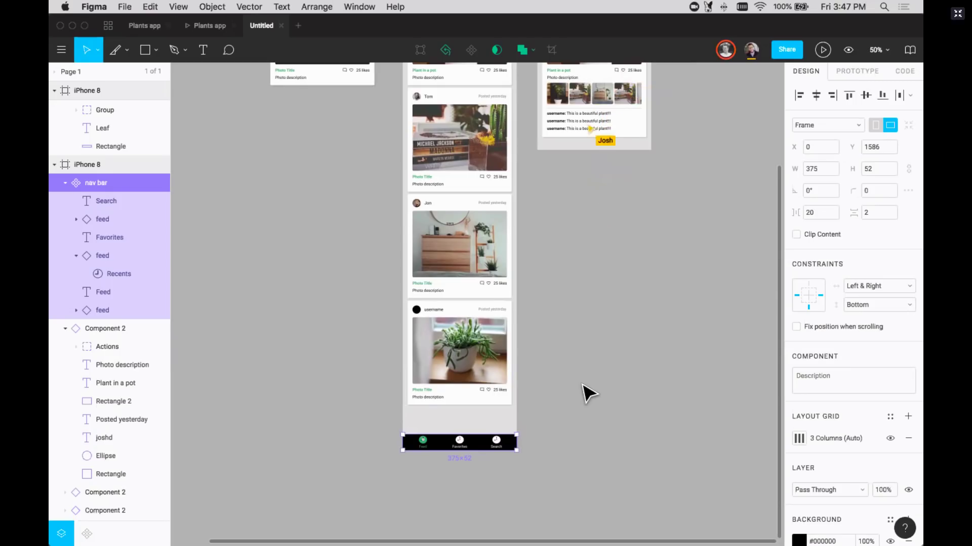
pyautogui.click(797, 327)
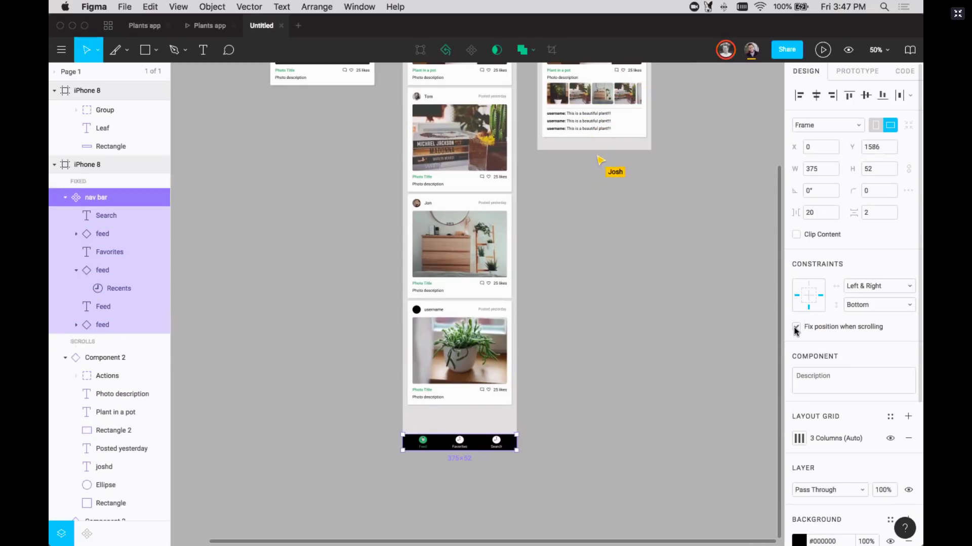
# Collapse the nav bar's sublayers and review the feed frame's Fixed and Scrolls layer groups
pyautogui.scroll(1, 571, 395)
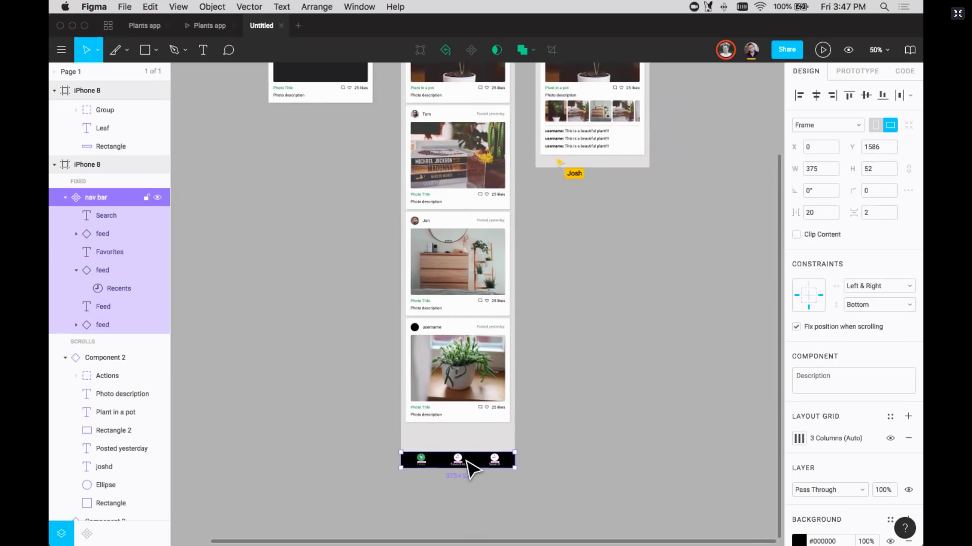
pyautogui.click(64, 198)
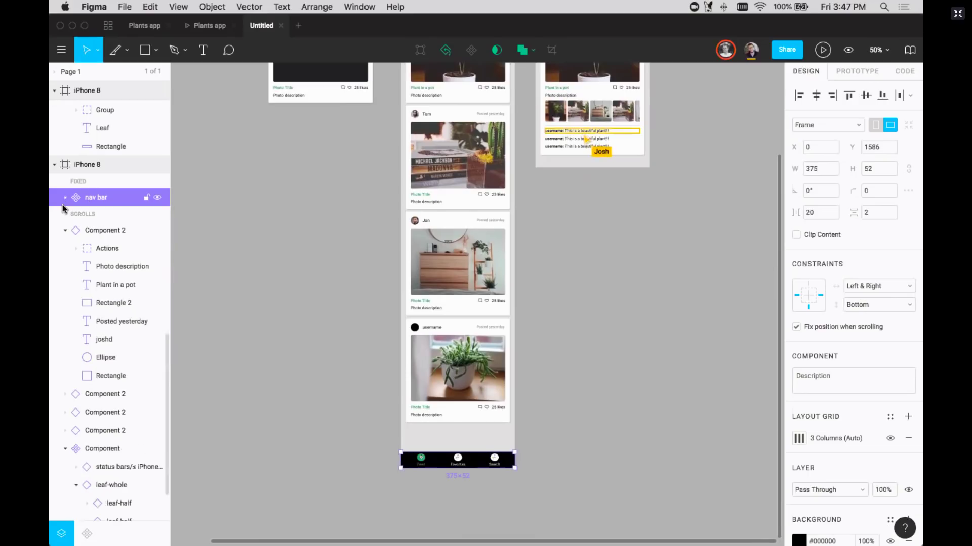
pyautogui.scroll(3, 64, 208)
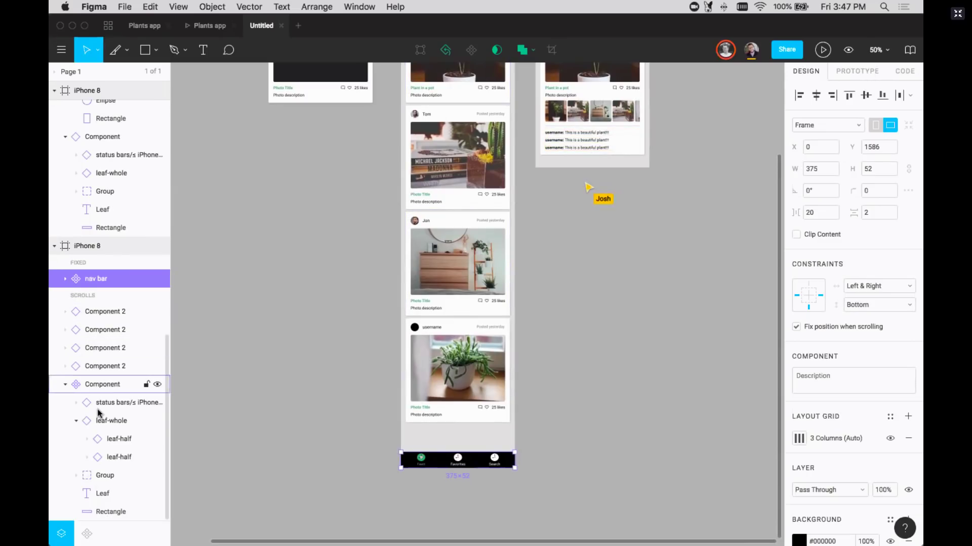
pyautogui.scroll(5, 66, 384)
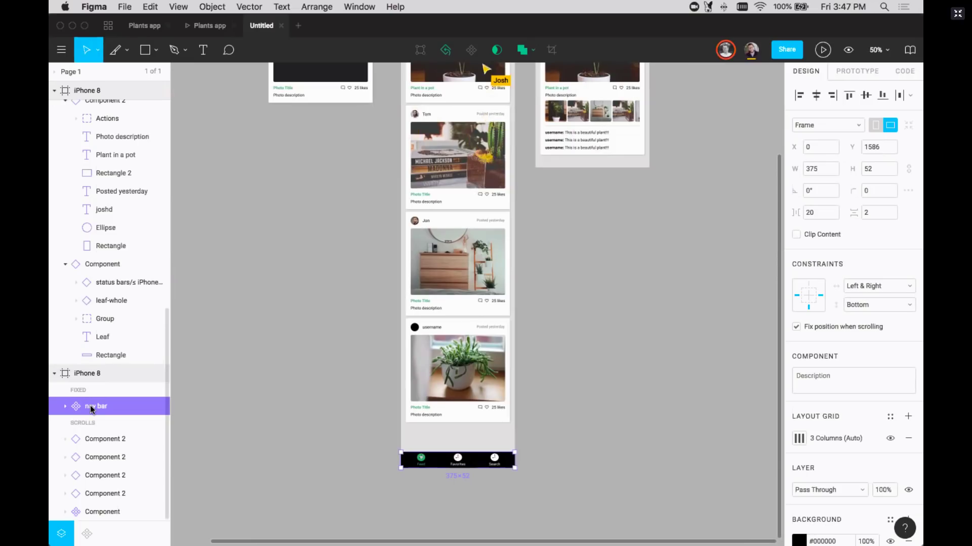
pyautogui.scroll(5, 430, 347)
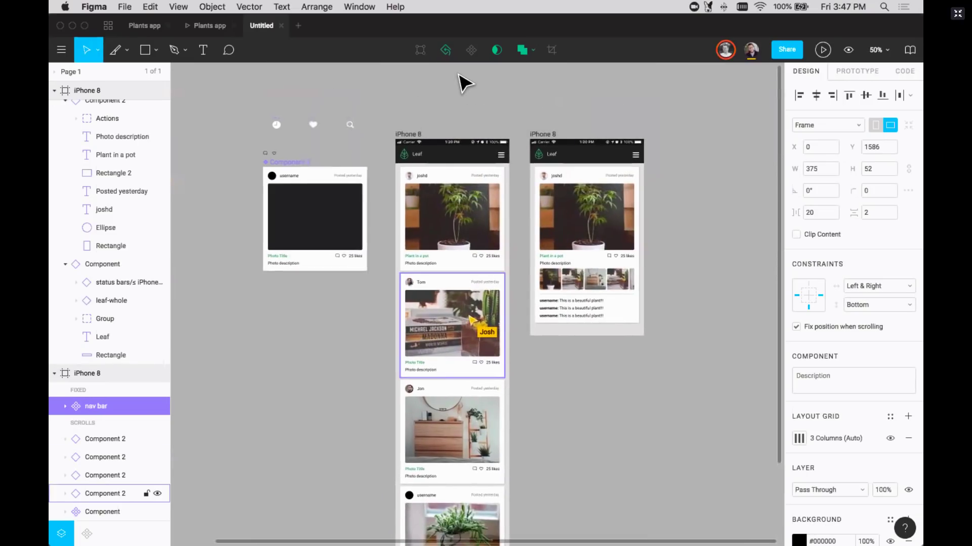
# Fix the feed's Leaf header component in position when scrolling and collapse its sublayers
pyautogui.click(434, 161)
pyautogui.moveTo(375, 106); pyautogui.dragTo(553, 212)
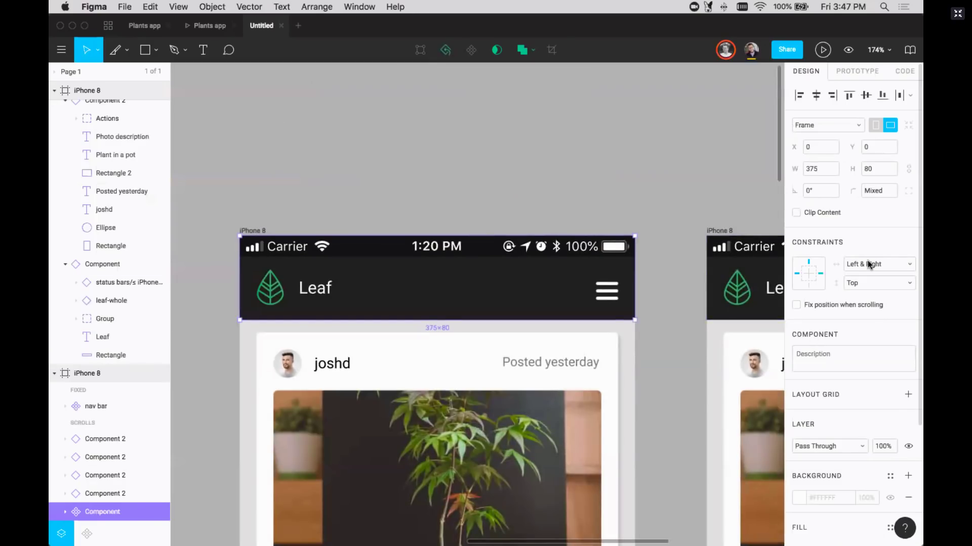
pyautogui.click(796, 305)
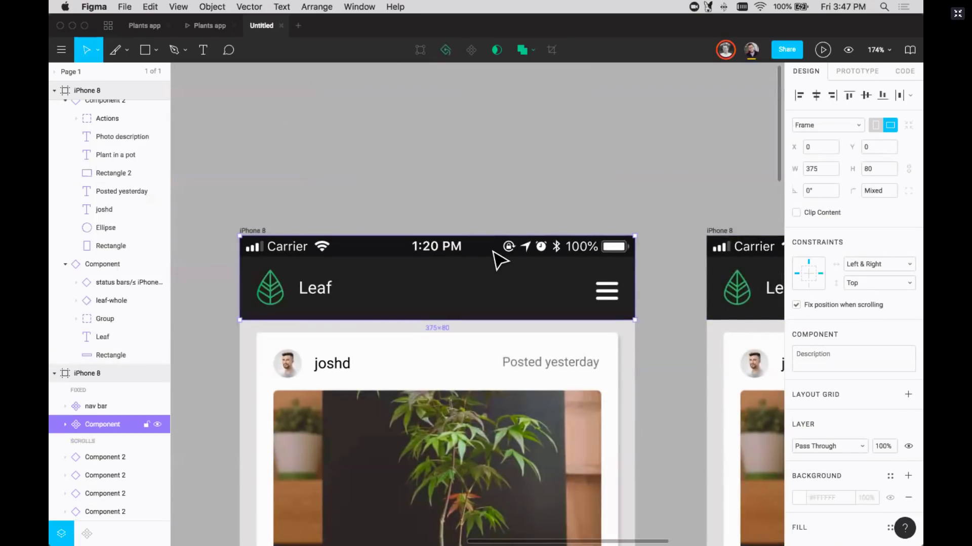
pyautogui.doubleClick(498, 253)
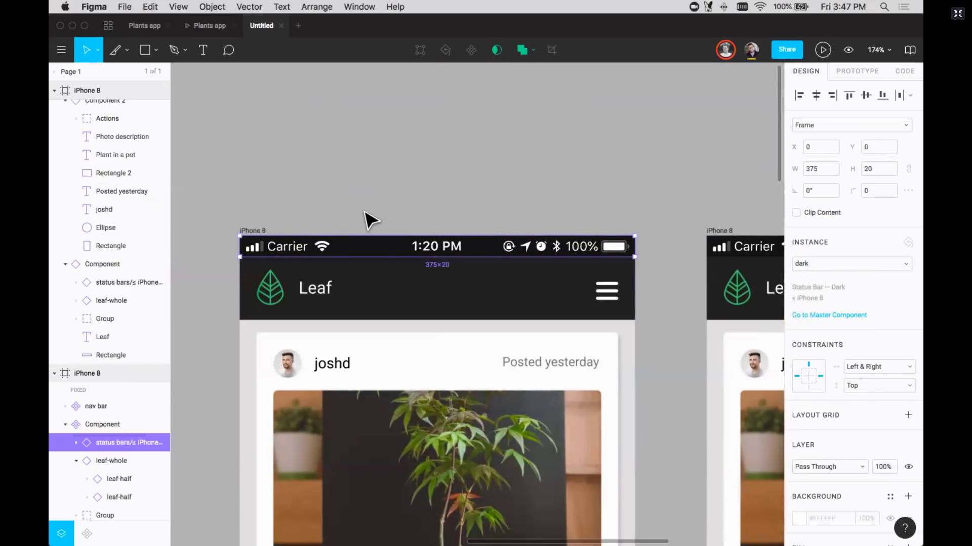
pyautogui.click(93, 424)
pyautogui.click(66, 426)
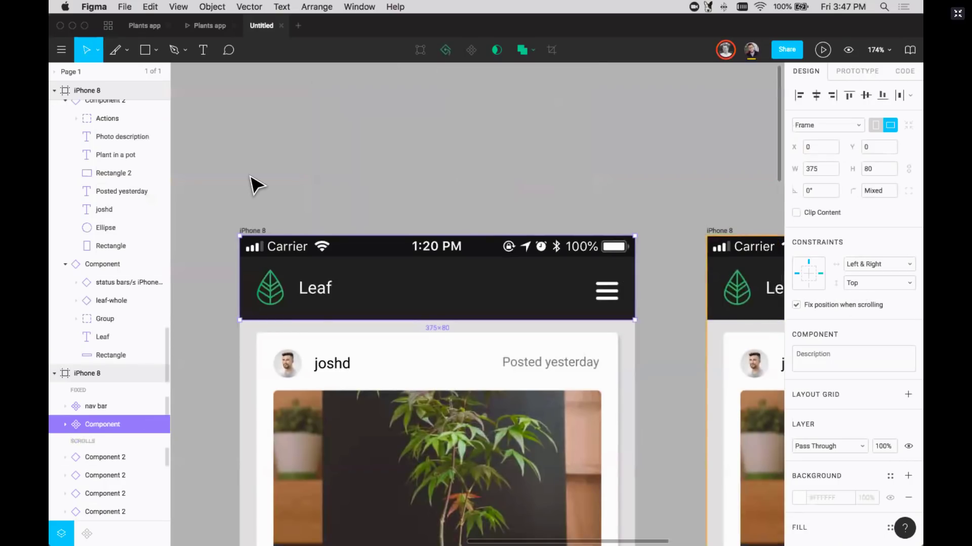
# Select the frame holding the photo thumbnail row on the post details screen
pyautogui.click(269, 184)
pyautogui.hotkey('shift', '0')
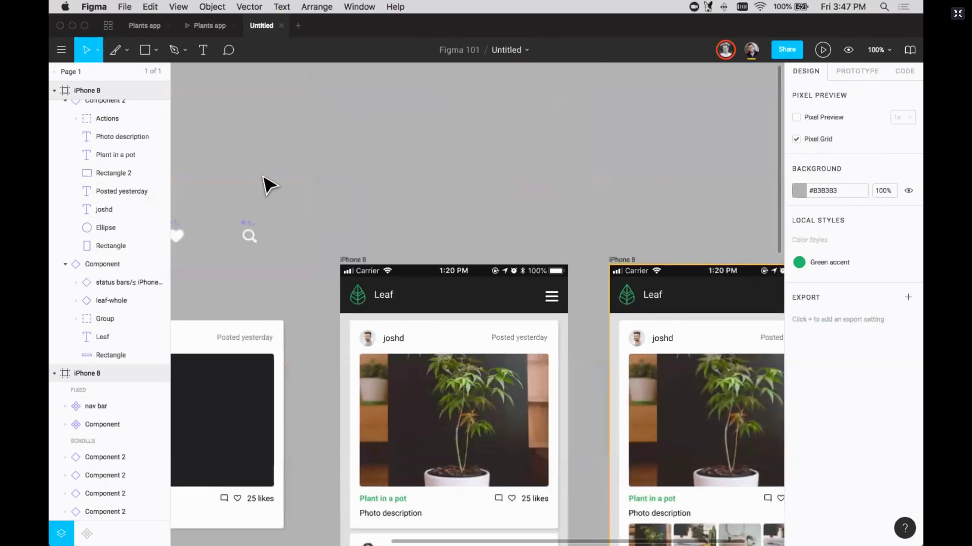
pyautogui.press('-')
pyautogui.scroll(-6, 304, 193)
pyautogui.hscroll(3, 304, 193)
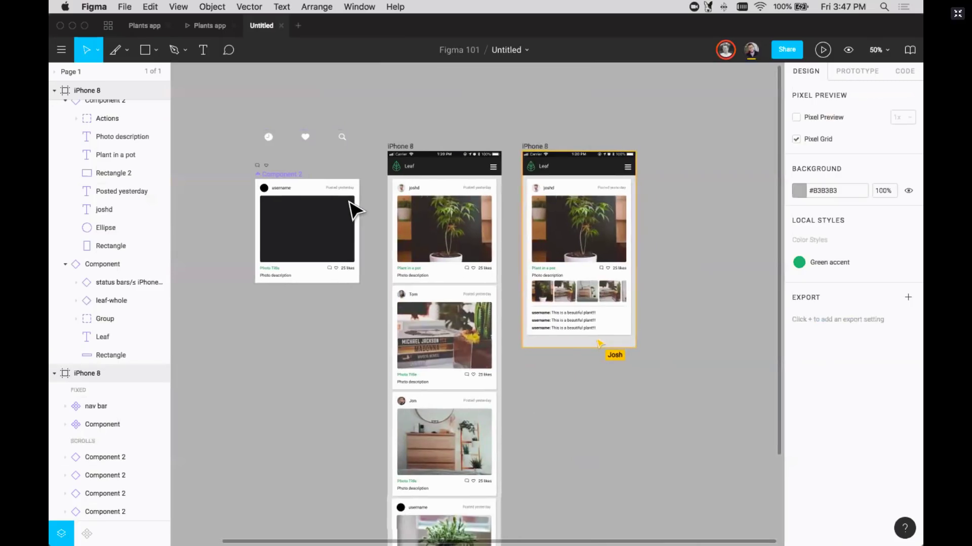
pyautogui.scroll(-1, 356, 210)
pyautogui.hscroll(1, 356, 210)
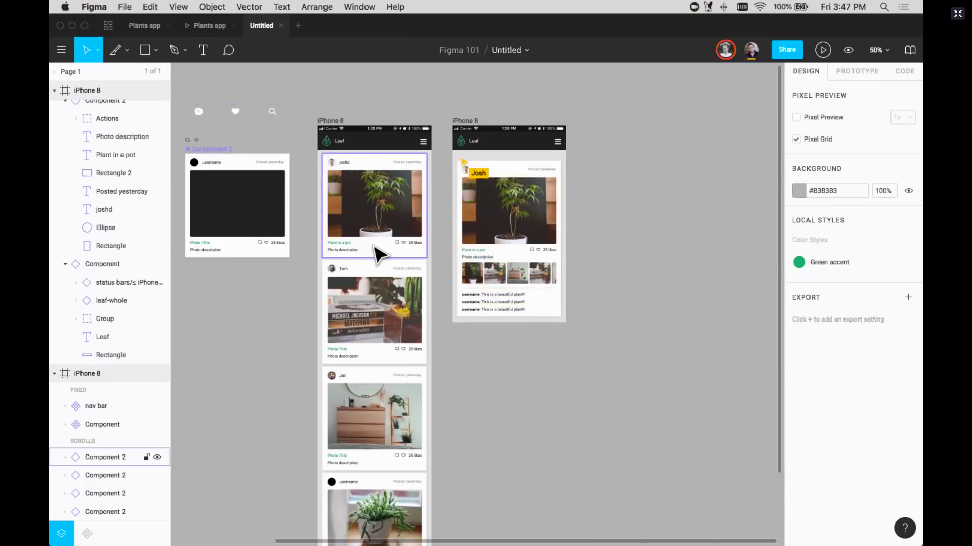
pyautogui.click(498, 282)
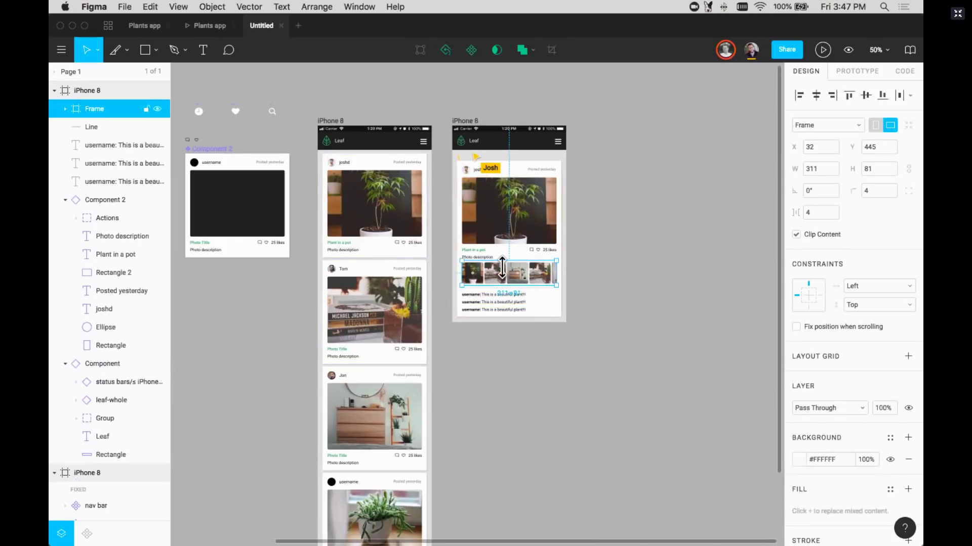
pyautogui.moveTo(449, 245); pyautogui.dragTo(562, 311)
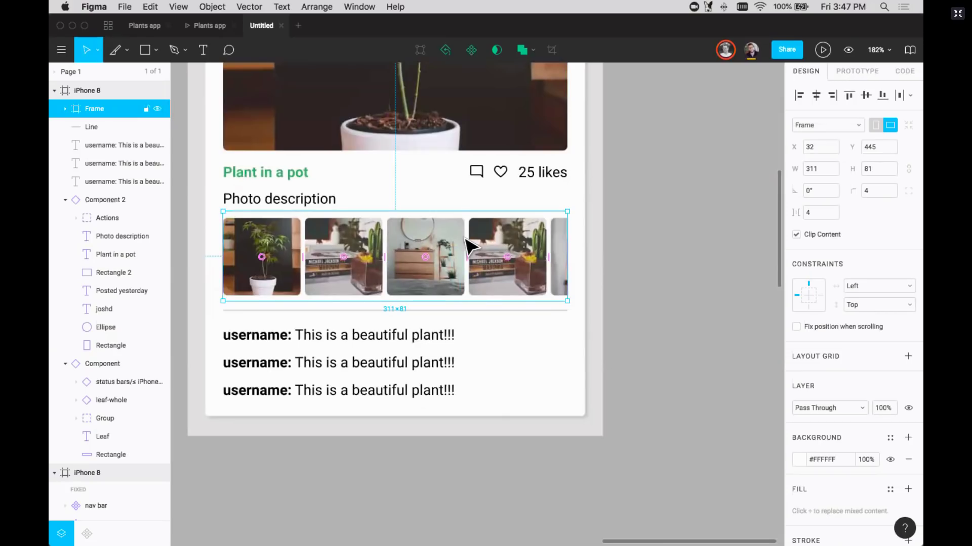
pyautogui.hscroll(-4, 470, 247)
pyautogui.scroll(1, 470, 247)
pyautogui.hscroll(1, 506, 285)
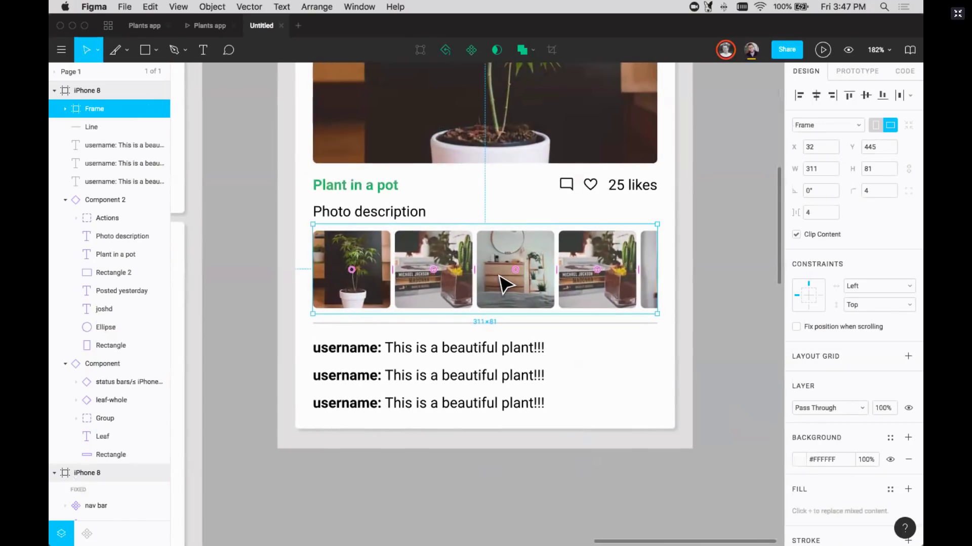
# Examine the clipped thumbnails beyond the frame's edge in outline view, and return to the normal view
pyautogui.press('super+y')
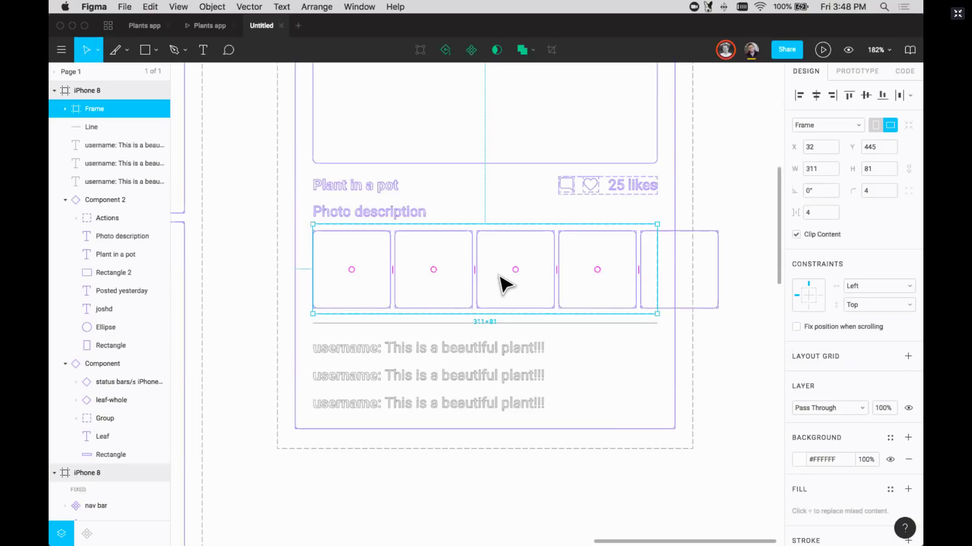
pyautogui.hotkey('shift', '0')
pyautogui.press('super+y')
pyautogui.press('super+y')
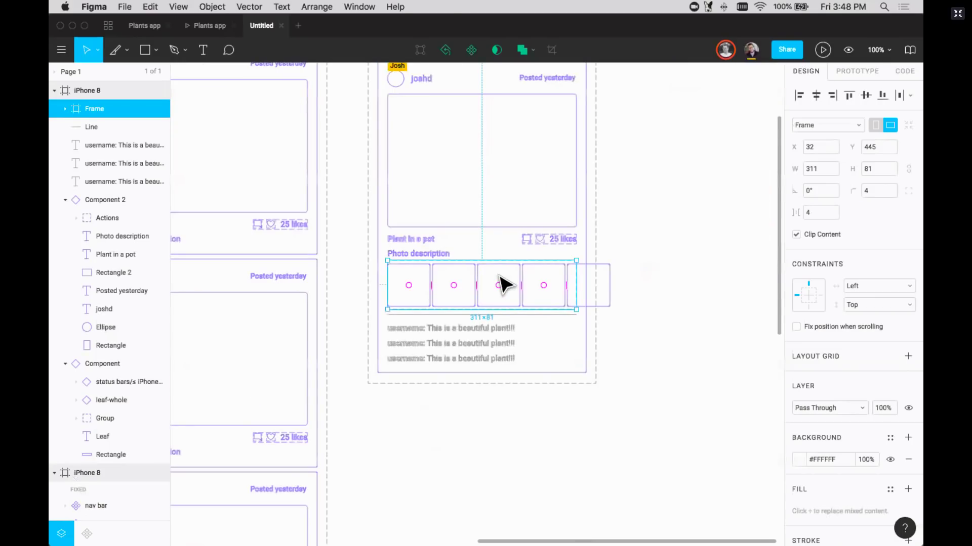
pyautogui.press('super+y')
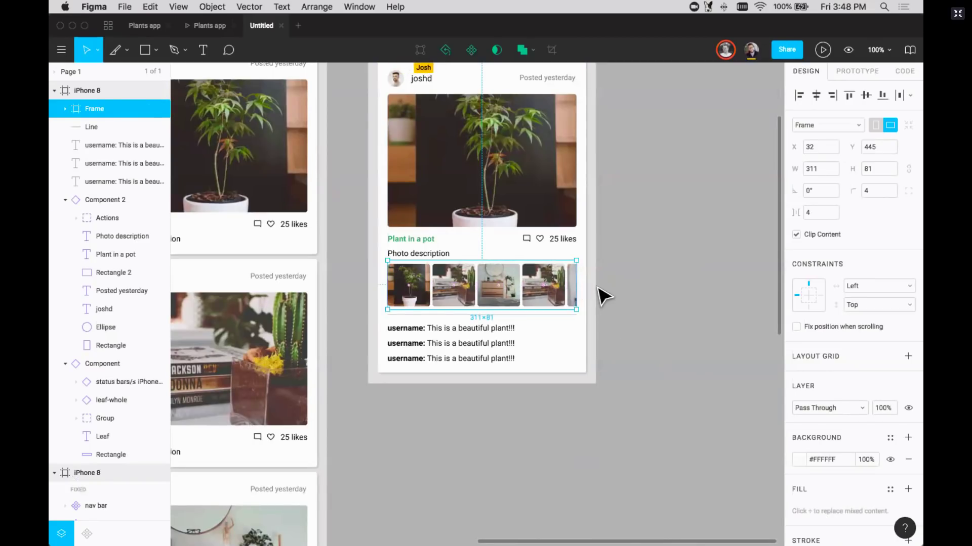
pyautogui.press('super+y')
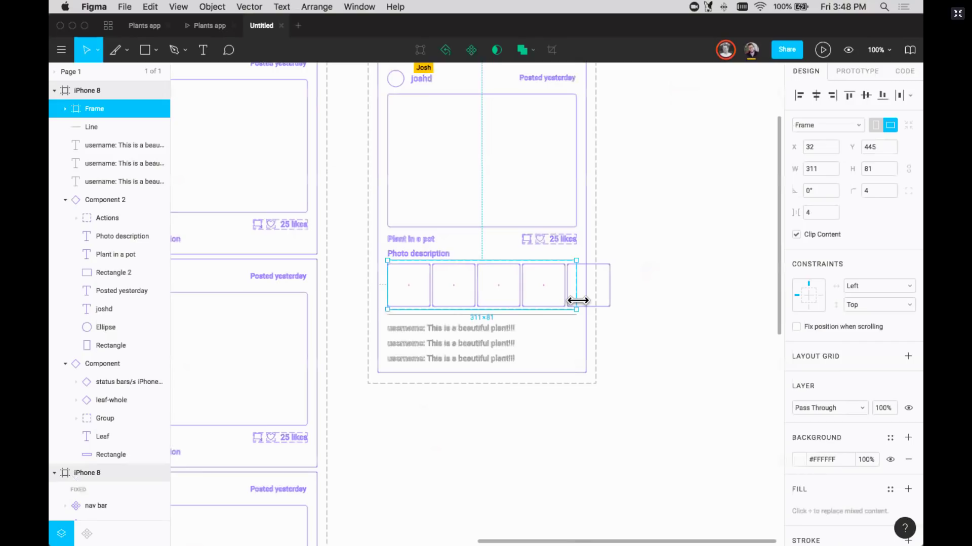
pyautogui.press('super+y')
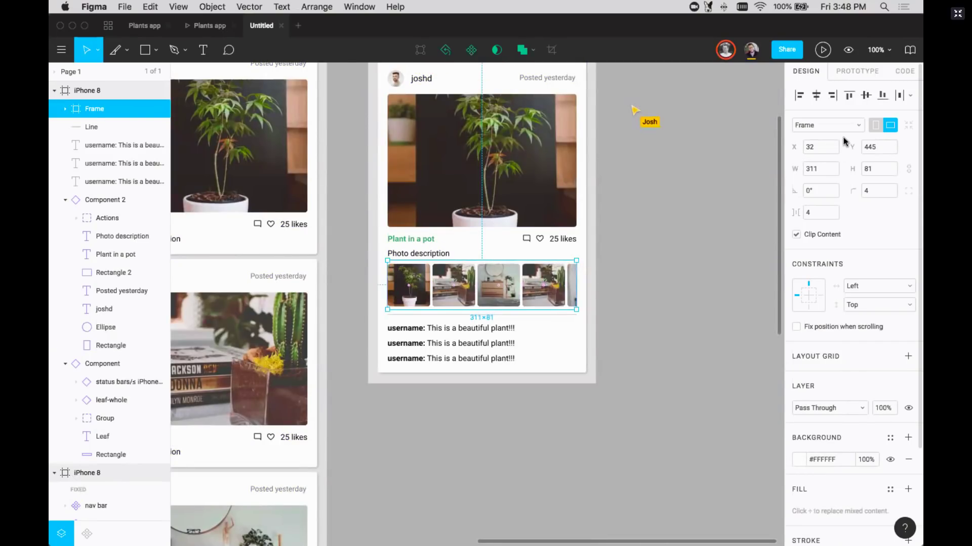
# Set the thumbnail frame's prototype overflow behavior to Horizontal Scrolling
pyautogui.click(842, 73)
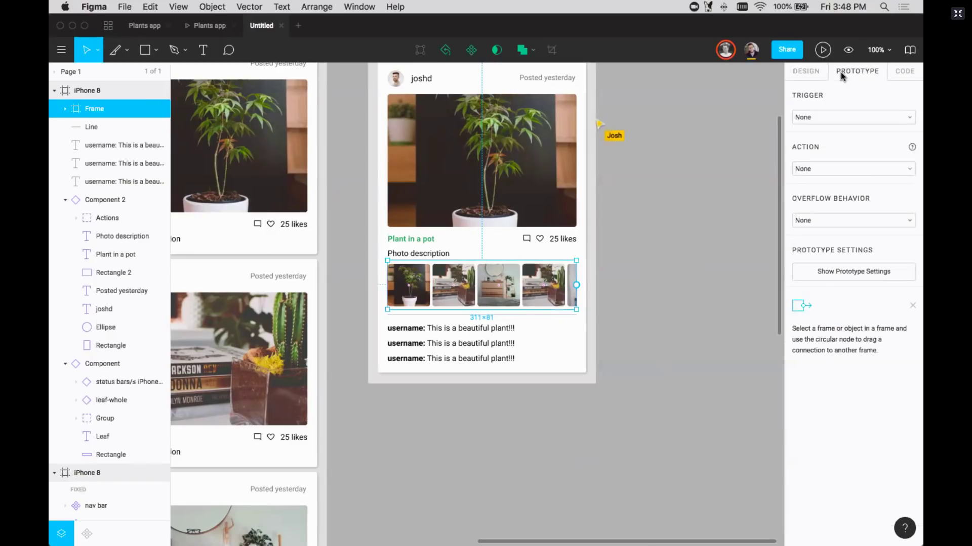
pyautogui.click(827, 223)
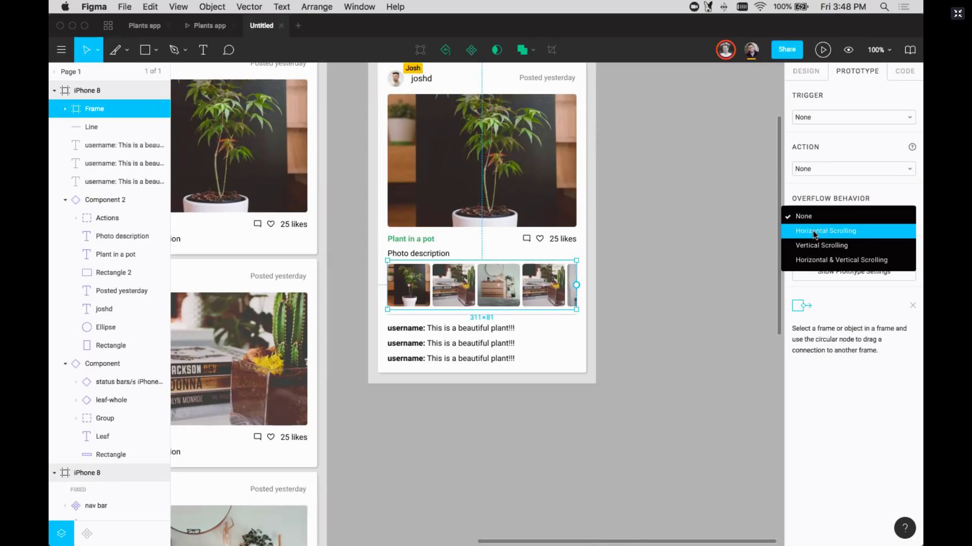
pyautogui.click(813, 230)
pyautogui.click(648, 297)
pyautogui.scroll(-5, 653, 305)
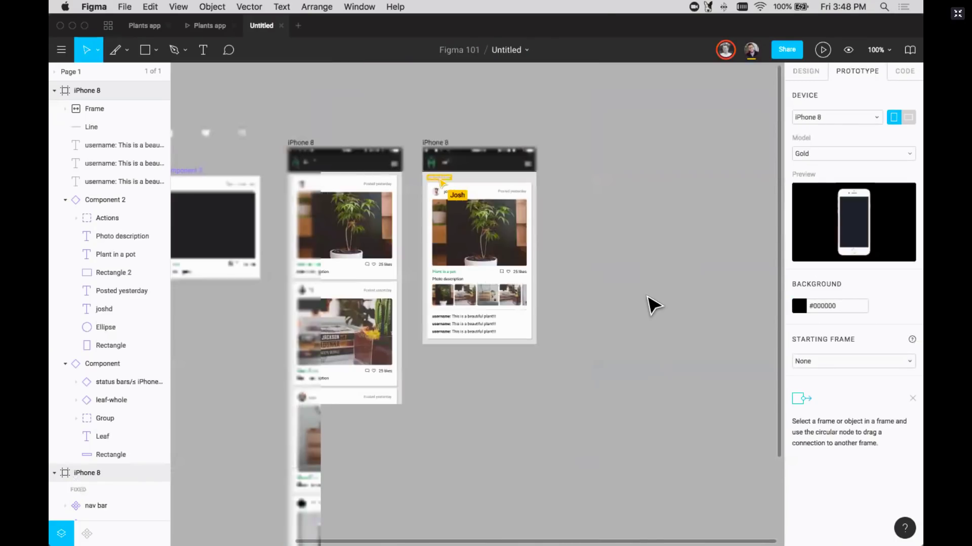
pyautogui.hscroll(5, 653, 305)
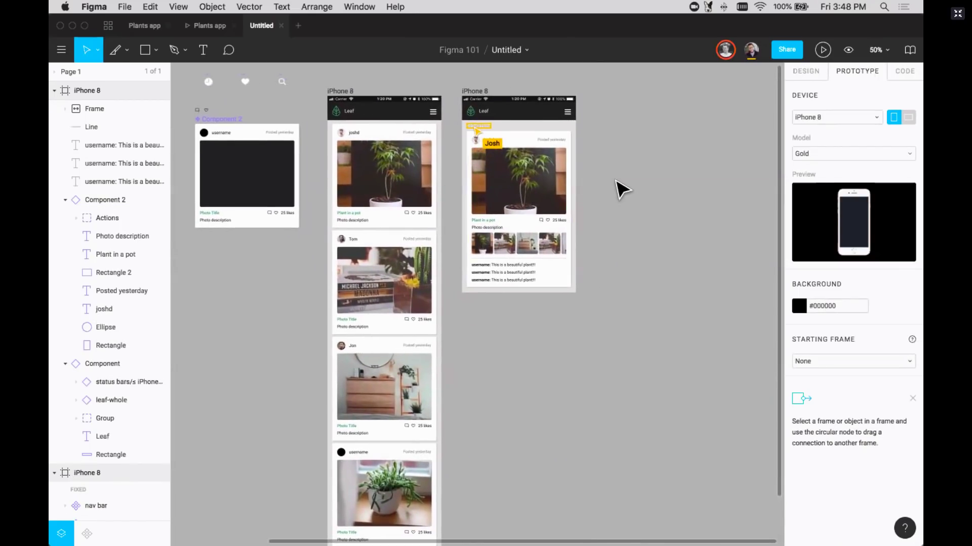
pyautogui.hscroll(-2, 616, 182)
pyautogui.scroll(-1, 621, 190)
pyautogui.click(488, 70)
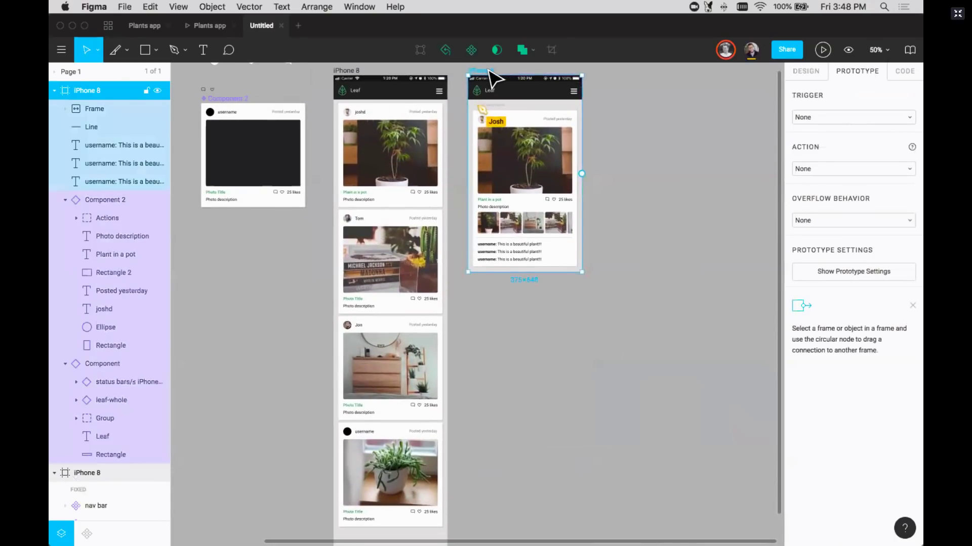
pyautogui.click(641, 126)
pyautogui.scroll(2, 641, 125)
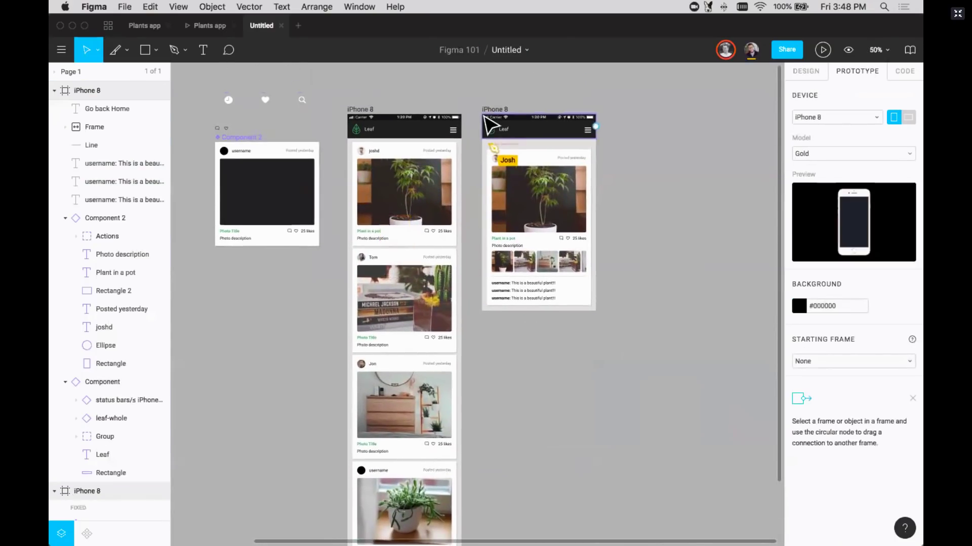
pyautogui.scroll(-3, 554, 344)
pyautogui.scroll(3, 554, 344)
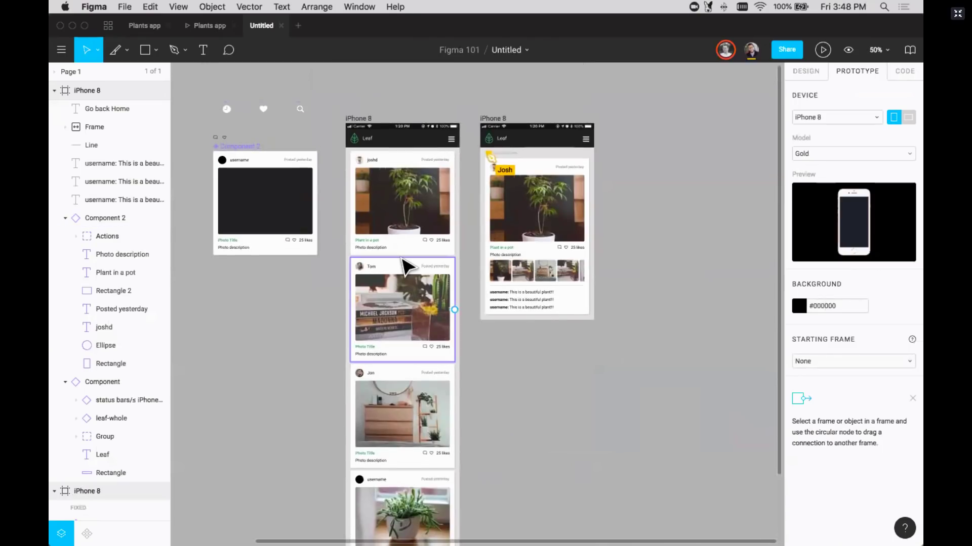
# Link the feed's first post card to the post details iPhone 8 frame with an On Tap trigger
pyautogui.click(403, 204)
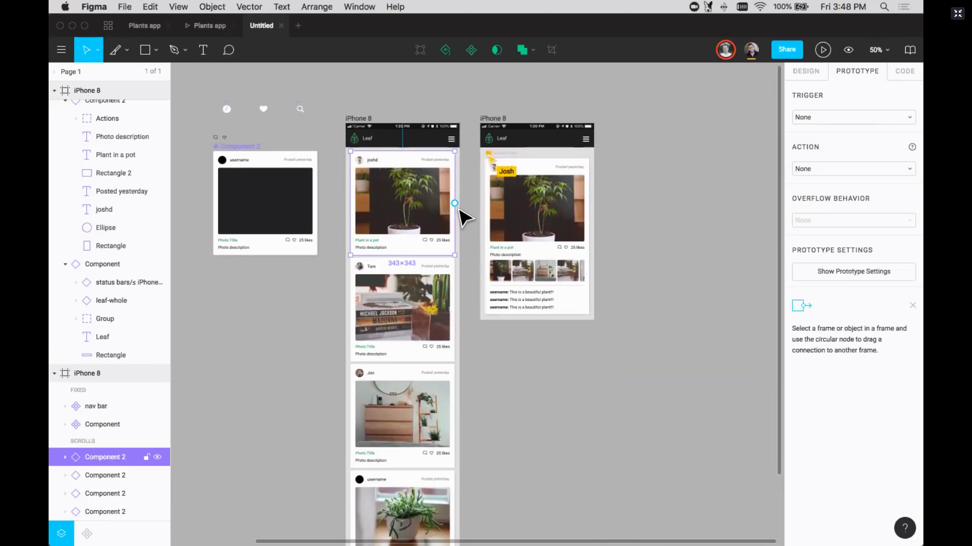
pyautogui.moveTo(455, 203)
pyautogui.mouseDown()
pyautogui.moveTo(472, 213)
pyautogui.moveTo(481, 239)
pyautogui.moveTo(481, 219)
pyautogui.moveTo(459, 207)
pyautogui.mouseUp()
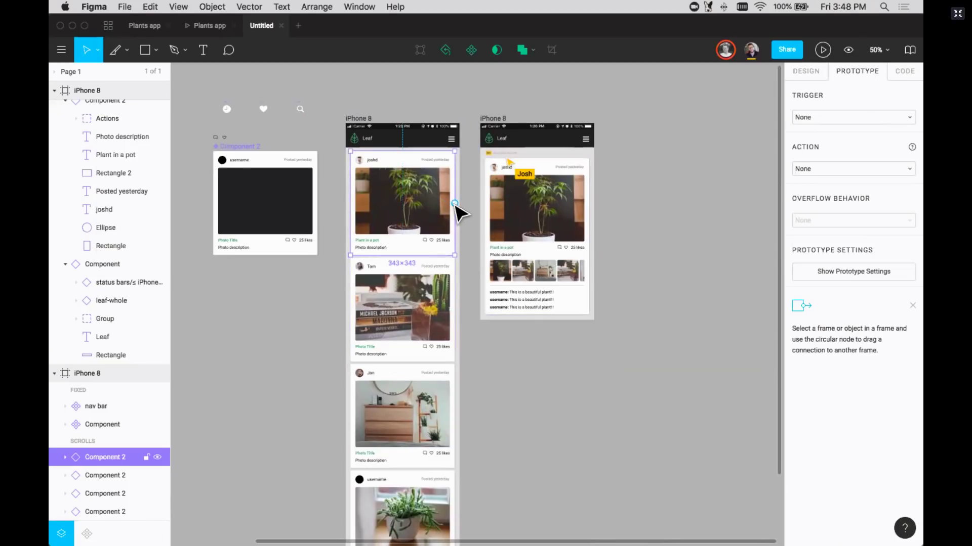
pyautogui.moveTo(455, 203); pyautogui.dragTo(501, 232)
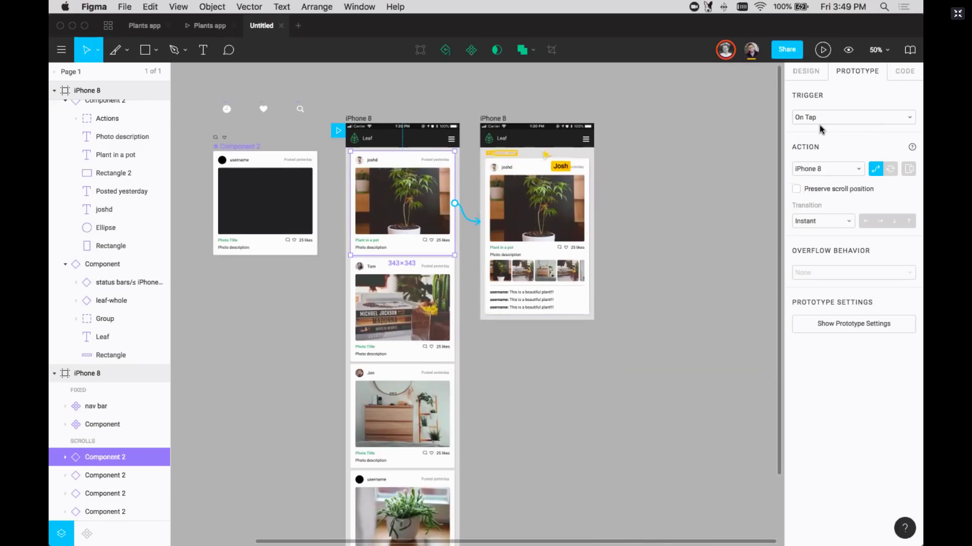
pyautogui.click(841, 118)
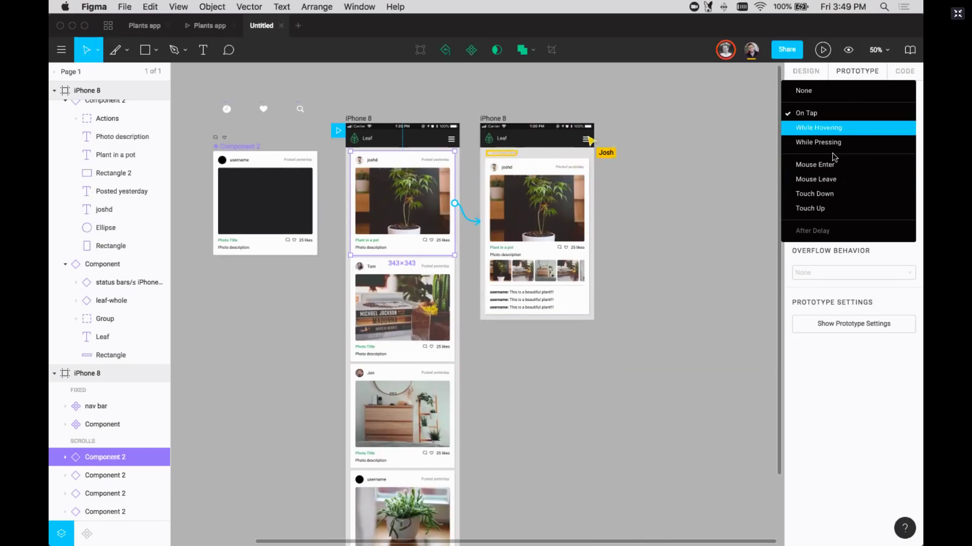
pyautogui.click(829, 114)
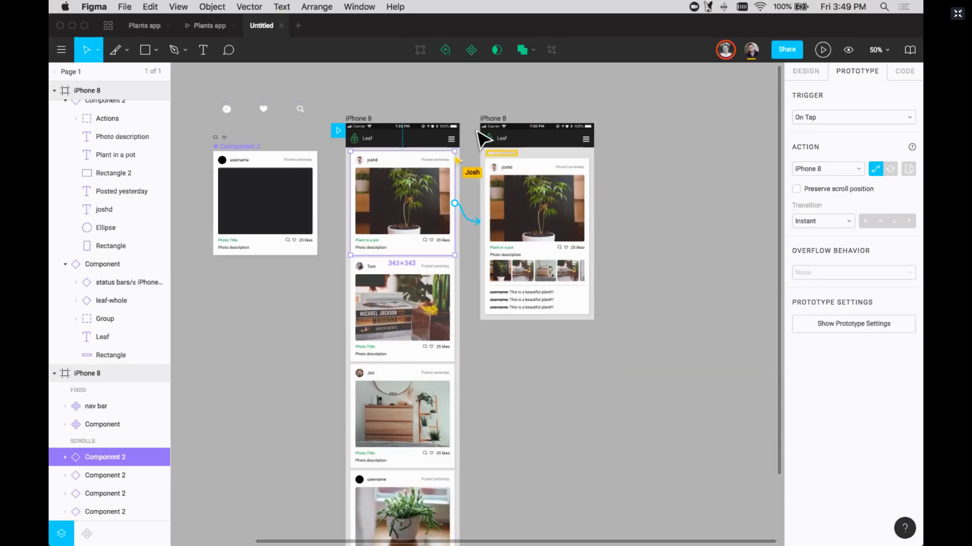
# Rename the feed screen frame as Recent Feed and the post details screen frame as Photo Detail
pyautogui.click(365, 120)
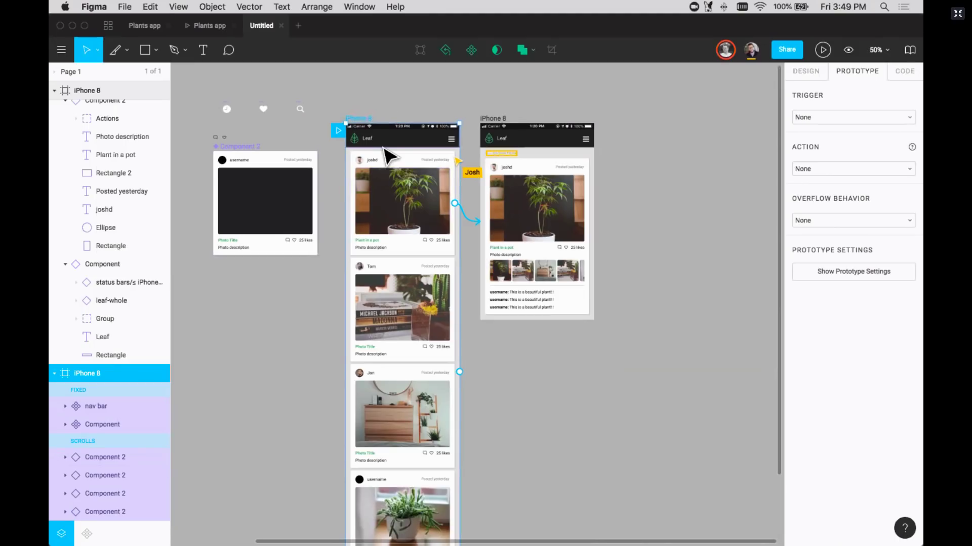
pyautogui.press('super+r')
pyautogui.write('Recent Feed')
pyautogui.press('Return')
pyautogui.click(495, 120)
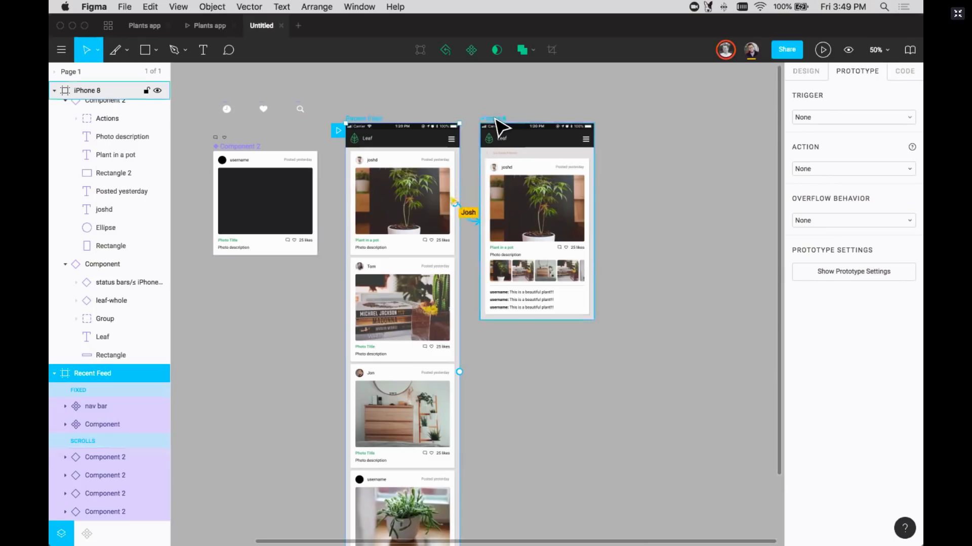
pyautogui.press('super+r')
pyautogui.write('Photo')
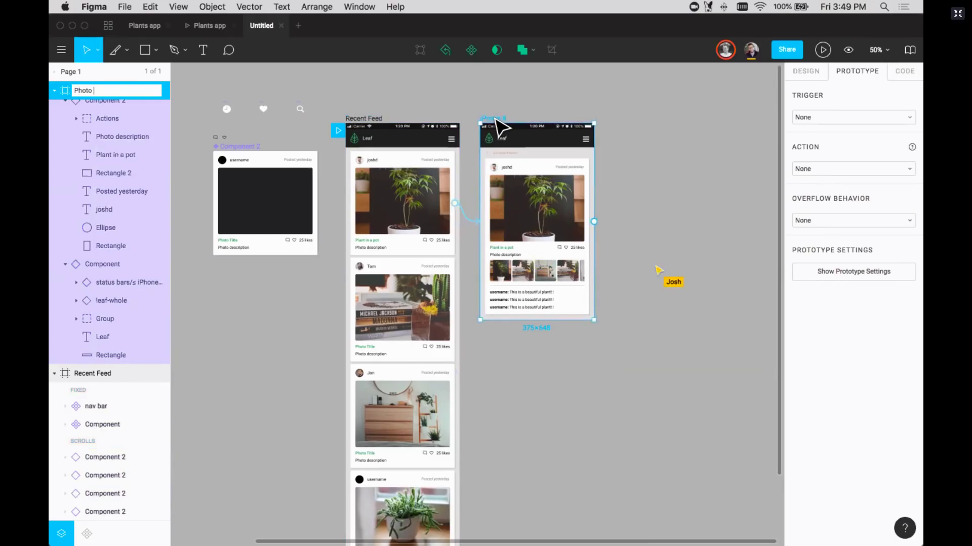
pyautogui.press('Return')
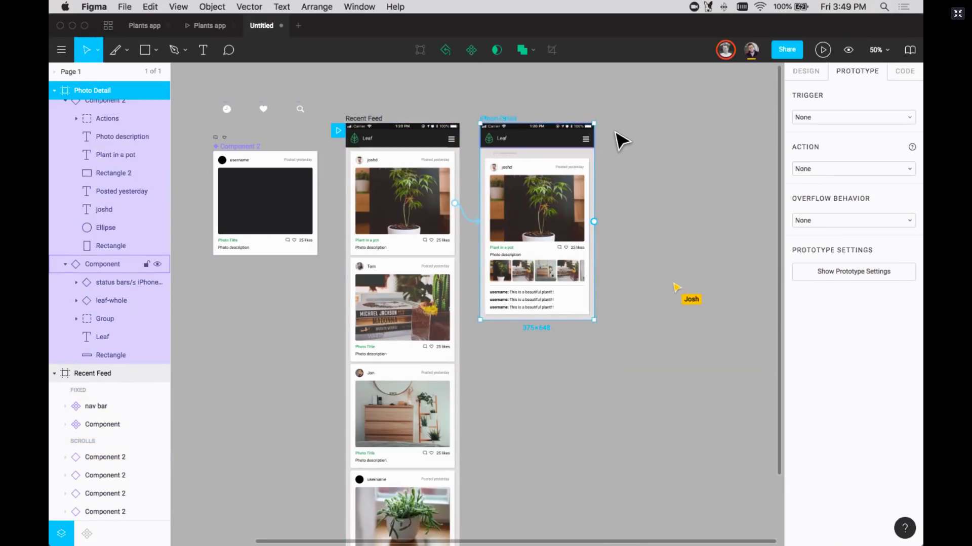
# Try the Slide In transition on the first post card's link to Photo Detail, and set the transition to Push
pyautogui.click(459, 222)
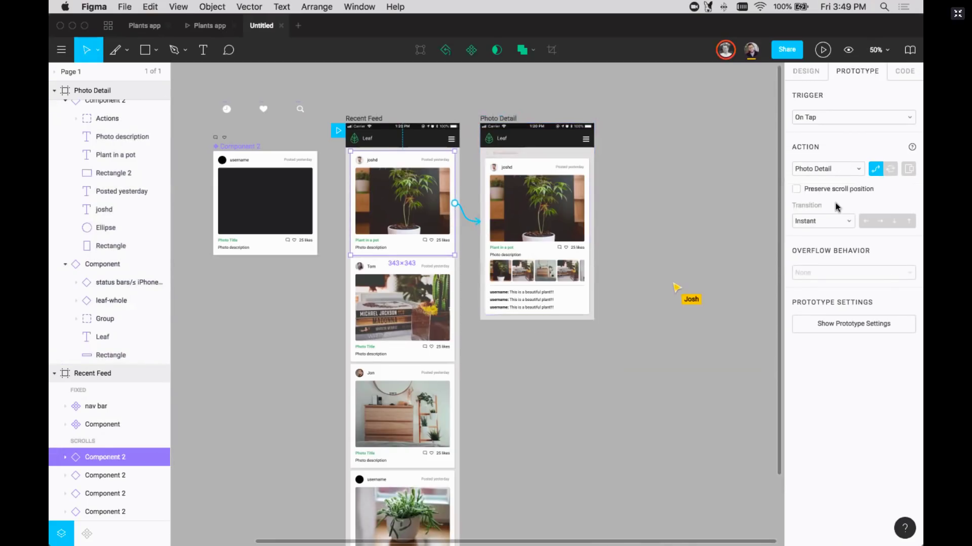
pyautogui.click(830, 226)
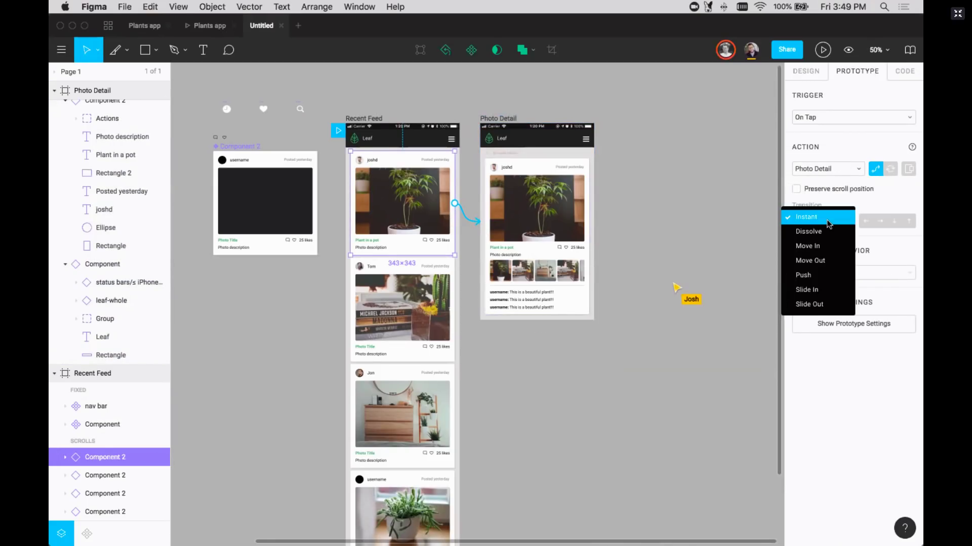
pyautogui.click(821, 290)
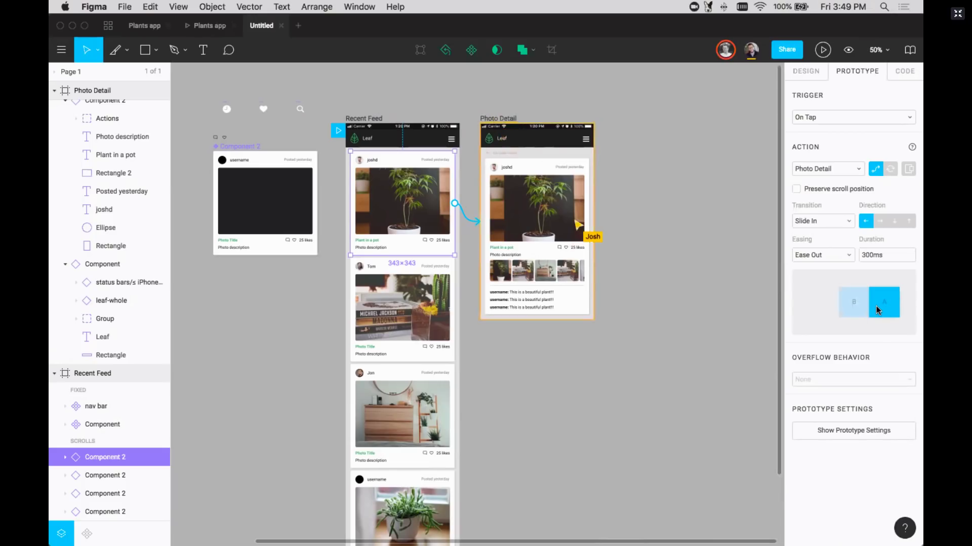
pyautogui.click(825, 221)
pyautogui.click(820, 203)
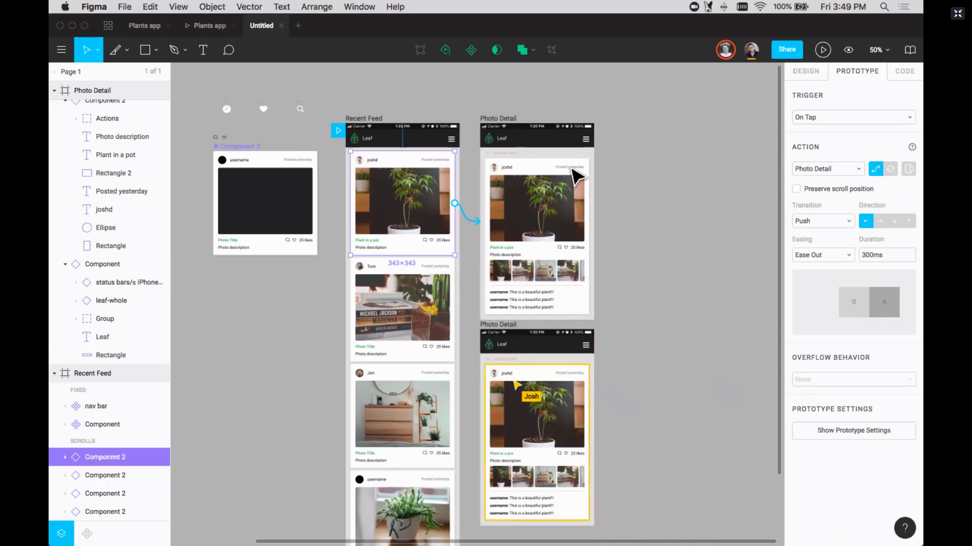
# Give the Home button on the upper Photo Detail frame an On Tap trigger with the Back action
pyautogui.click(508, 153)
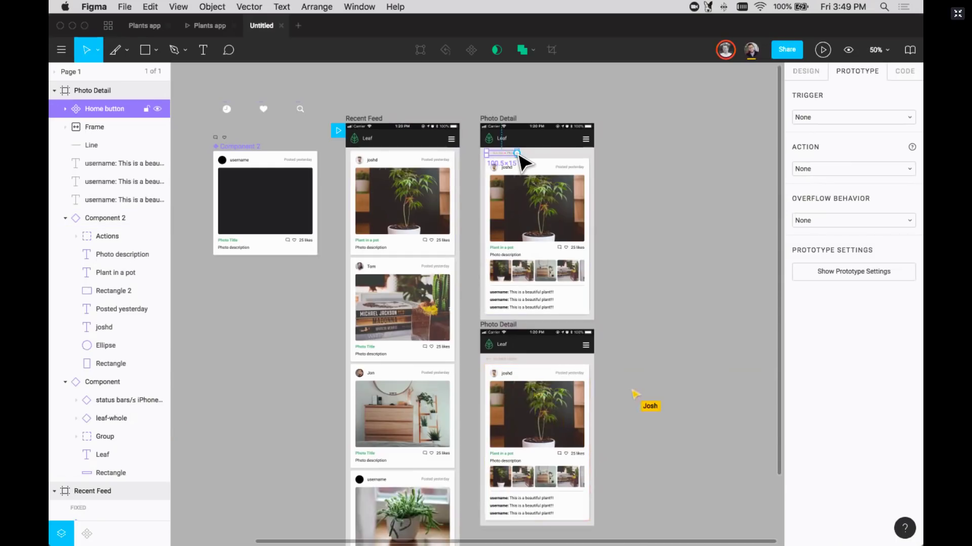
pyautogui.moveTo(516, 153)
pyautogui.mouseDown()
pyautogui.moveTo(438, 235)
pyautogui.moveTo(520, 163)
pyautogui.mouseUp()
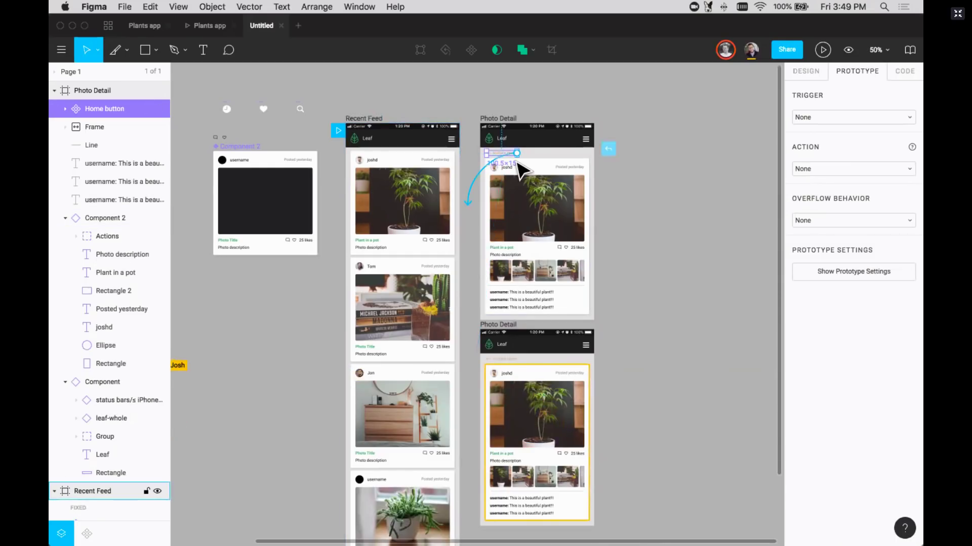
pyautogui.click(848, 121)
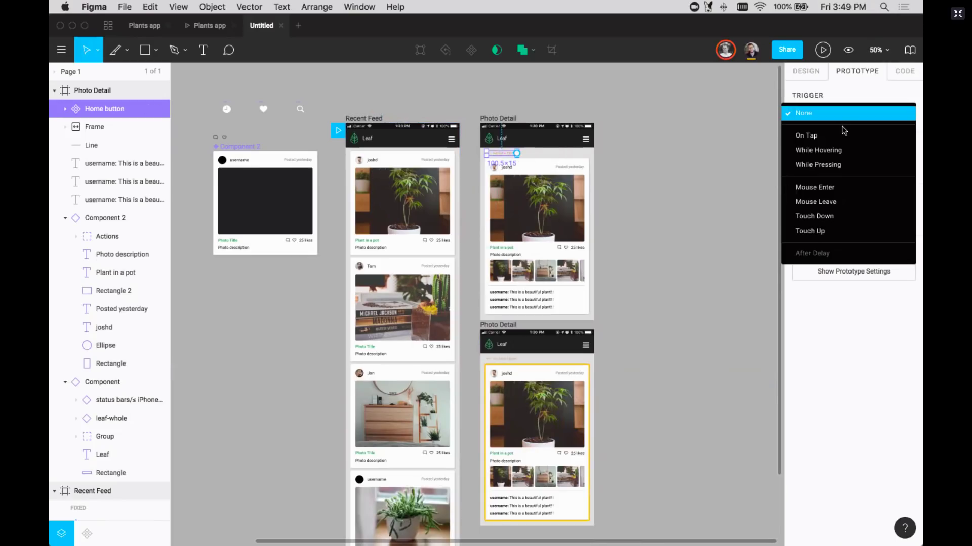
pyautogui.click(836, 104)
pyautogui.click(828, 117)
pyautogui.click(825, 136)
pyautogui.click(836, 168)
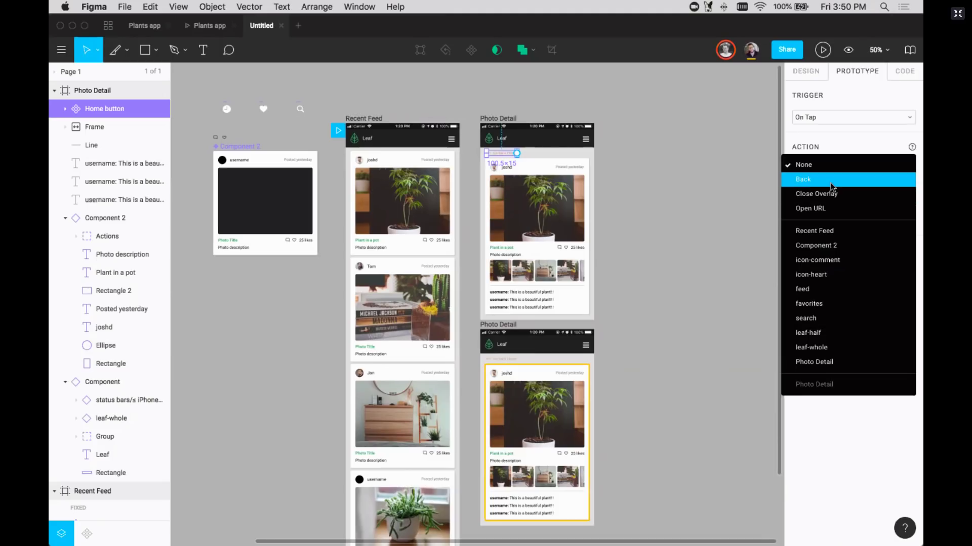
pyautogui.click(813, 182)
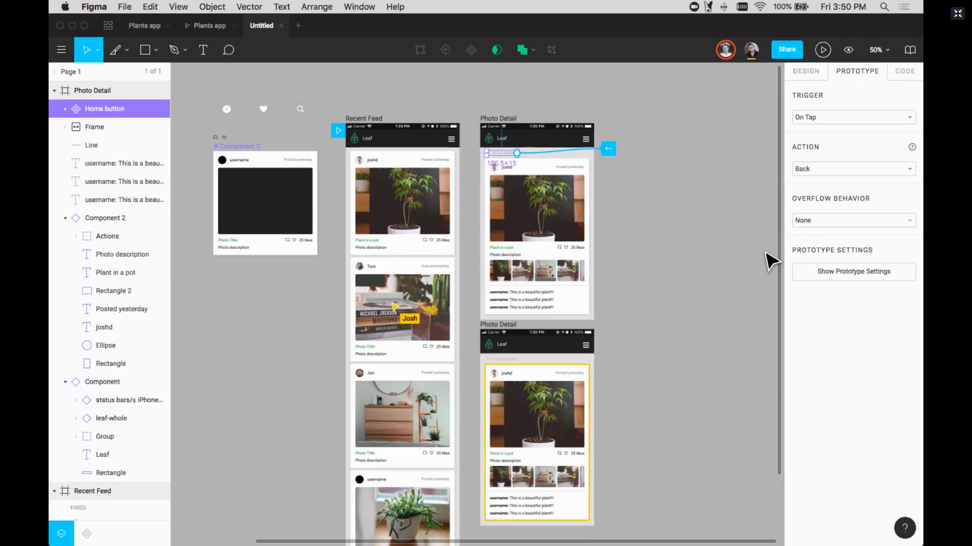
# Examine the prototype links between the Recent Feed post card and the Photo Detail frames
pyautogui.scroll(-3, 556, 328)
pyautogui.hscroll(2, 557, 328)
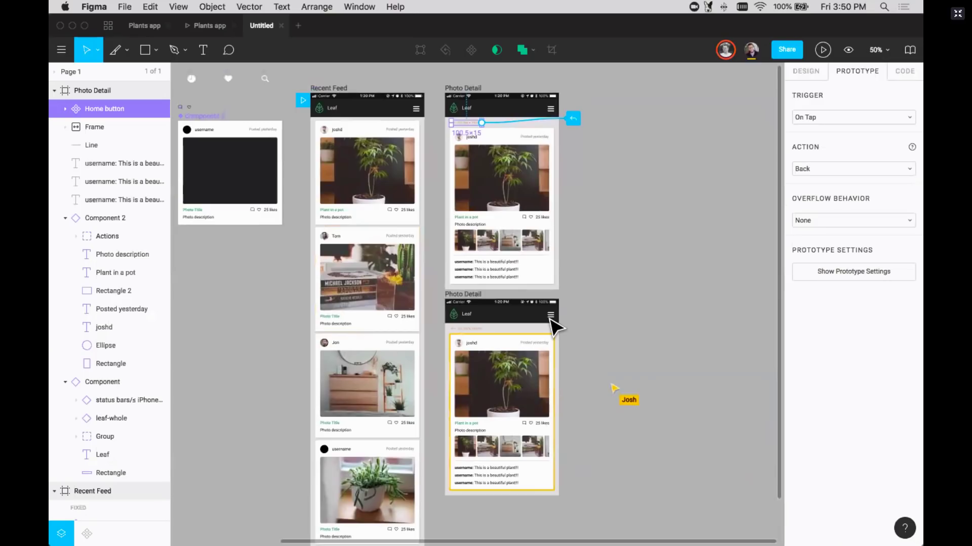
pyautogui.hscroll(-2, 557, 328)
pyautogui.scroll(1, 556, 328)
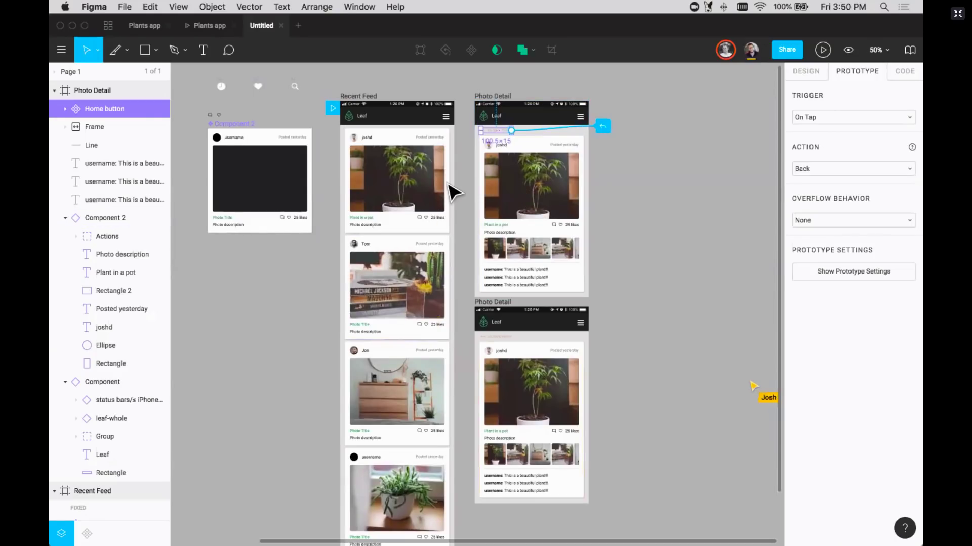
pyautogui.click(439, 196)
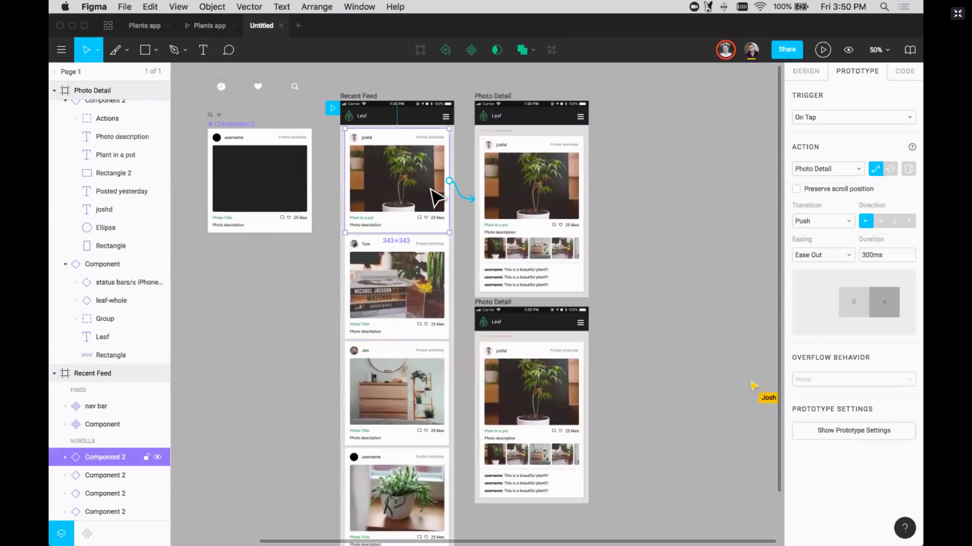
pyautogui.click(627, 223)
pyautogui.scroll(1, 627, 223)
pyautogui.hscroll(-2, 628, 224)
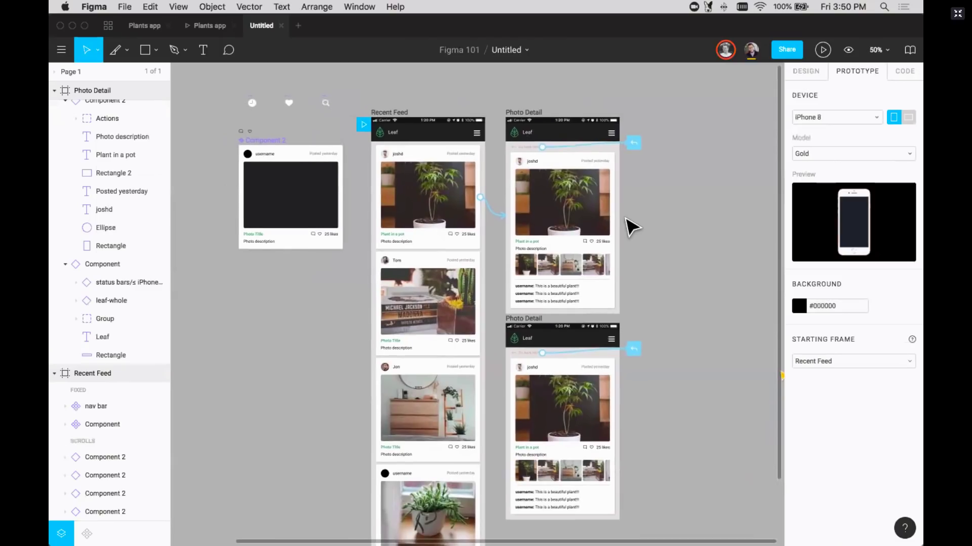
pyautogui.hscroll(-3, 485, 205)
pyautogui.scroll(-3, 486, 203)
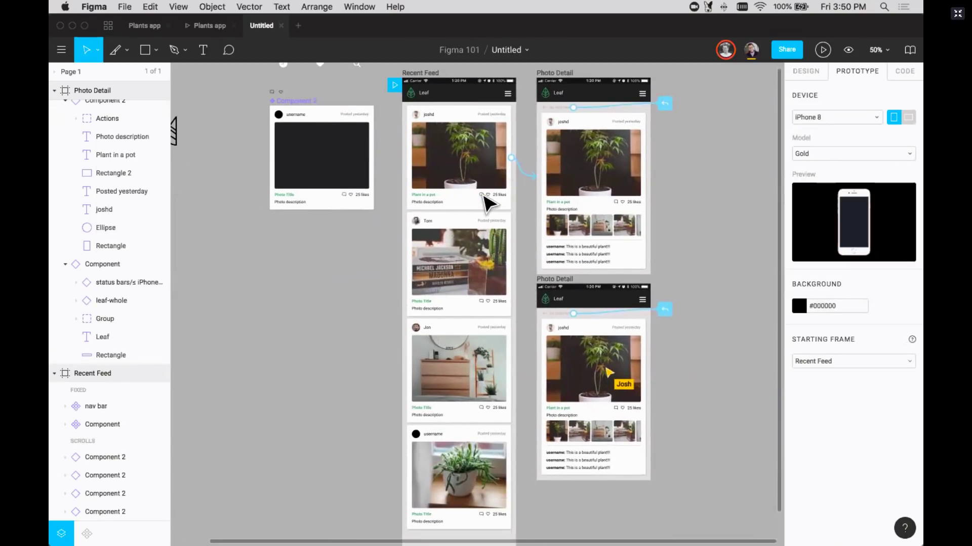
pyautogui.scroll(3, 490, 204)
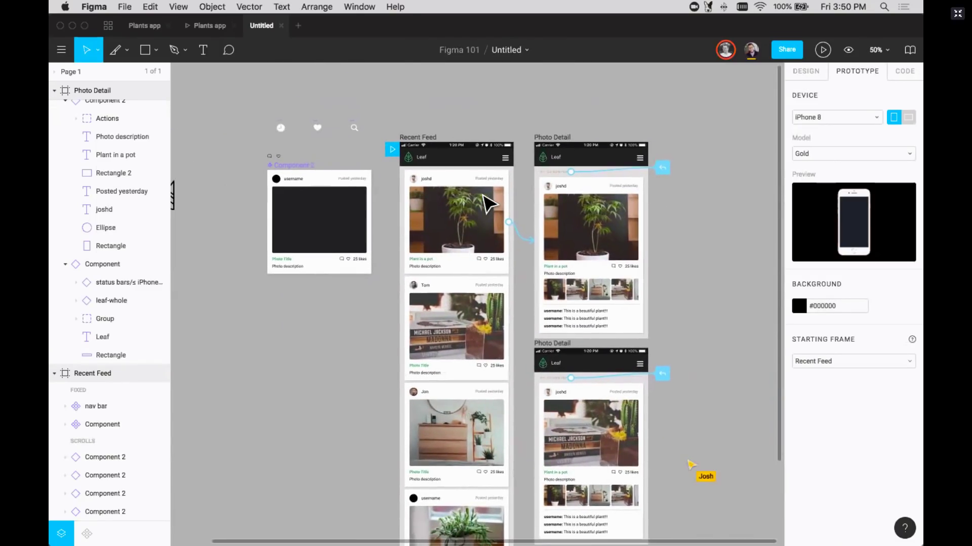
pyautogui.scroll(5, 489, 205)
pyautogui.hscroll(-3, 488, 202)
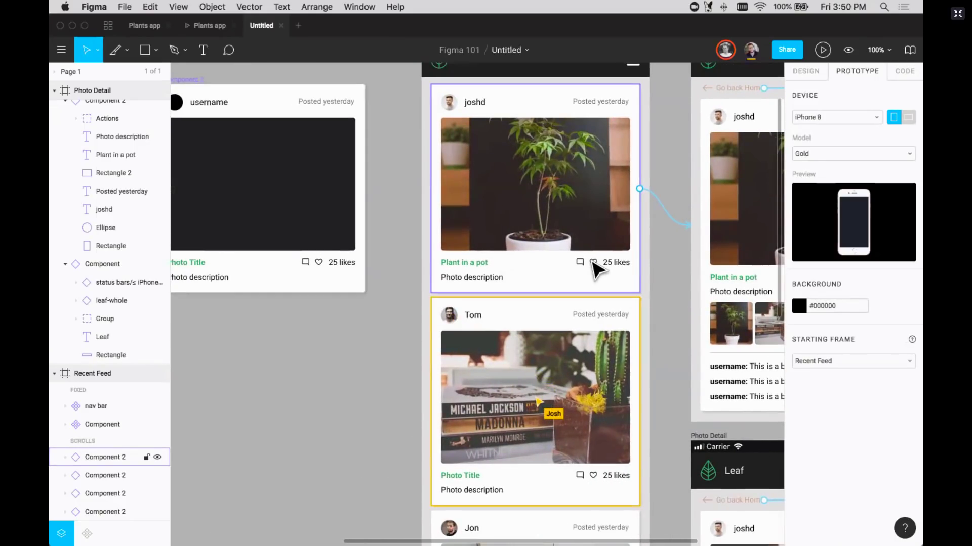
pyautogui.click(595, 270)
pyautogui.doubleClick(596, 264)
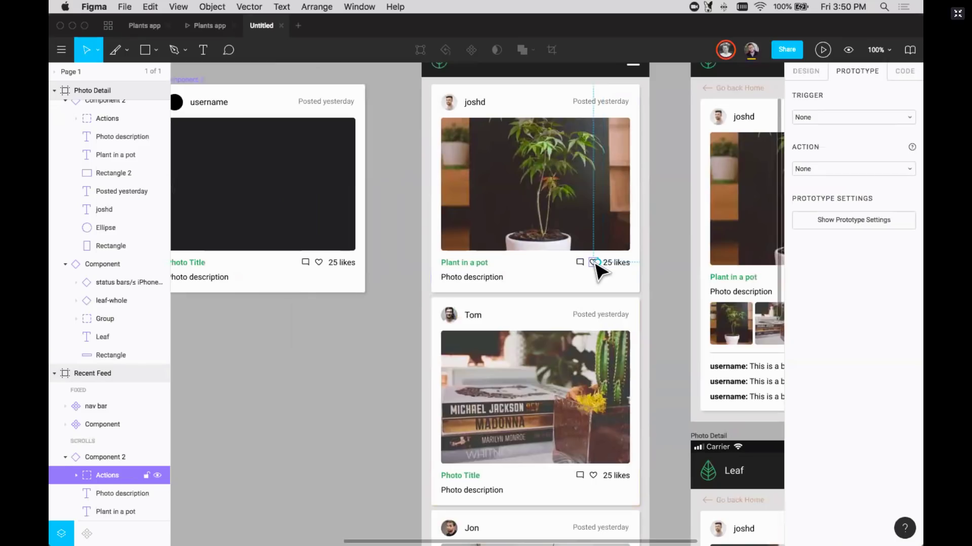
pyautogui.doubleClick(597, 266)
pyautogui.click(295, 401)
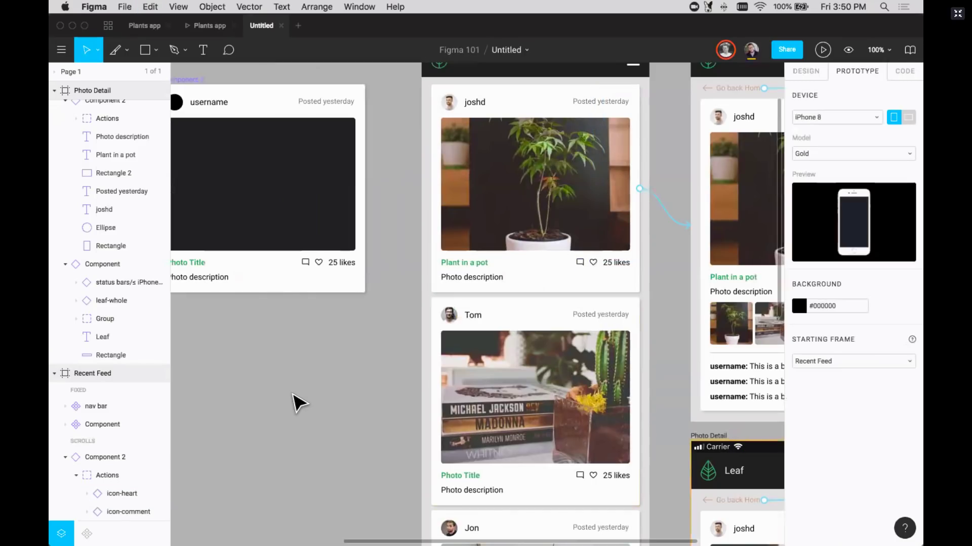
# Draw a new frame about 255 × 171 below the master post card
pyautogui.hscroll(-3, 295, 401)
pyautogui.press('f')
pyautogui.moveTo(275, 338); pyautogui.dragTo(430, 441)
pyautogui.moveTo(346, 391)
pyautogui.mouseDown()
pyautogui.moveTo(371, 392)
pyautogui.moveTo(325, 380)
pyautogui.moveTo(354, 396)
pyautogui.moveTo(348, 385)
pyautogui.mouseUp()
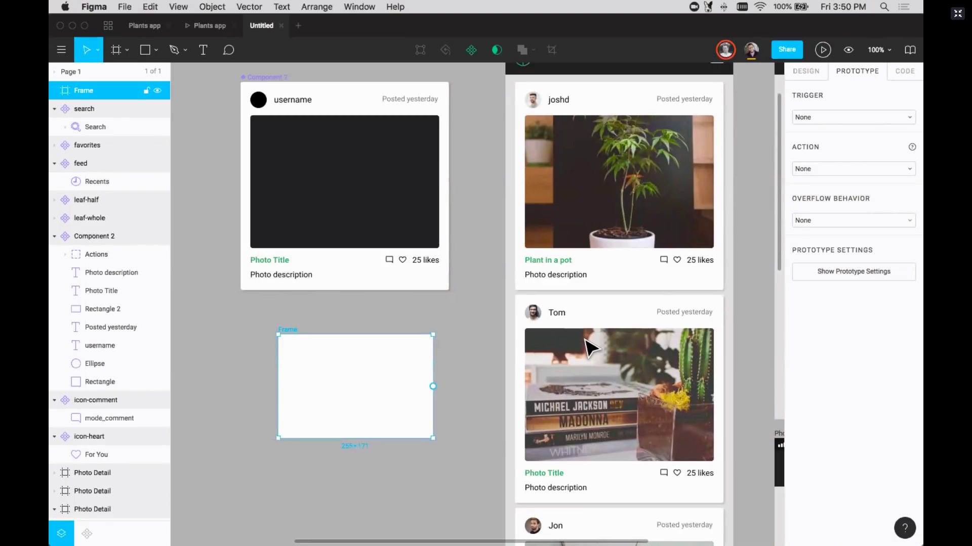
# Add the text "Are you sure you want to like this photo?" inside the new frame and center-align it
pyautogui.click(805, 74)
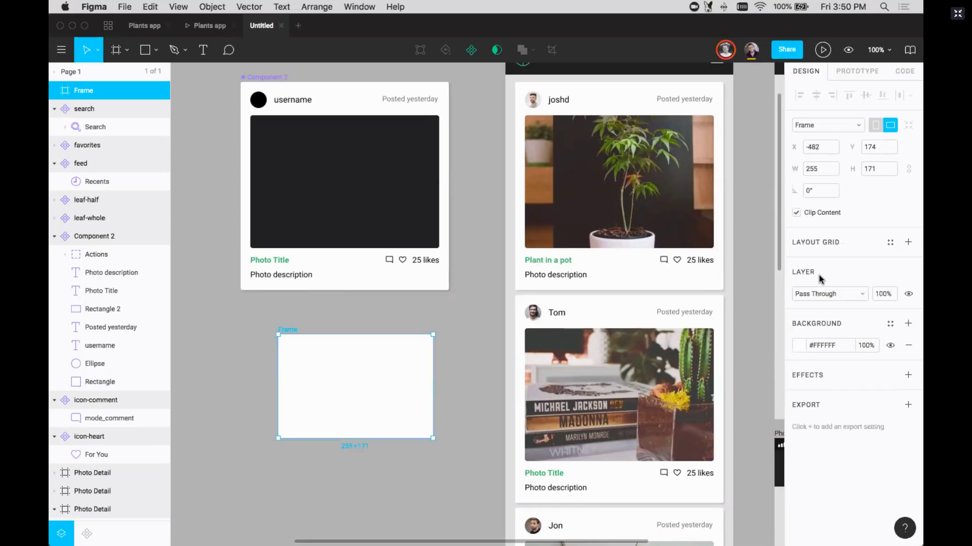
pyautogui.press('t')
pyautogui.click(312, 371)
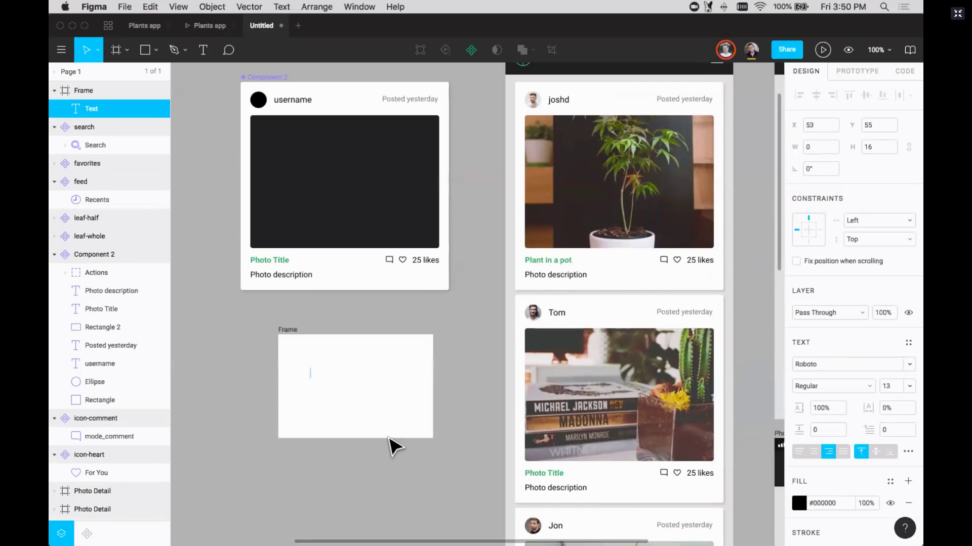
pyautogui.write('Are you sure you want to li')
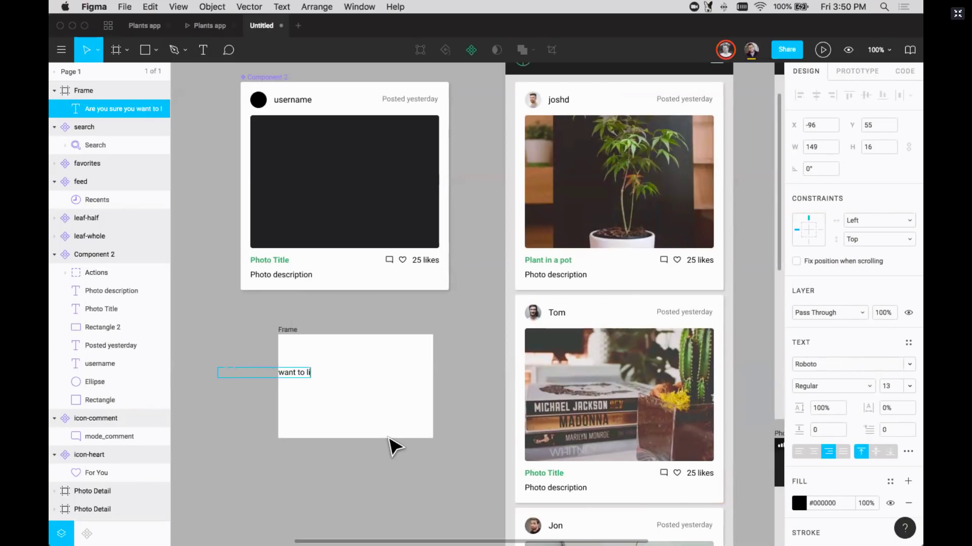
pyautogui.press('Escape')
pyautogui.moveTo(286, 375); pyautogui.dragTo(398, 370)
pyautogui.click(812, 452)
# Place a copy of the heart icon in the new frame, enlarge it and position it centered above the question text
pyautogui.click(460, 413)
pyautogui.press('super+v')
pyautogui.moveTo(678, 263)
pyautogui.mouseDown()
pyautogui.moveTo(460, 390)
pyautogui.moveTo(363, 369)
pyautogui.moveTo(369, 343)
pyautogui.mouseUp()
pyautogui.press('k')
pyautogui.moveTo(386, 375); pyautogui.dragTo(383, 396)
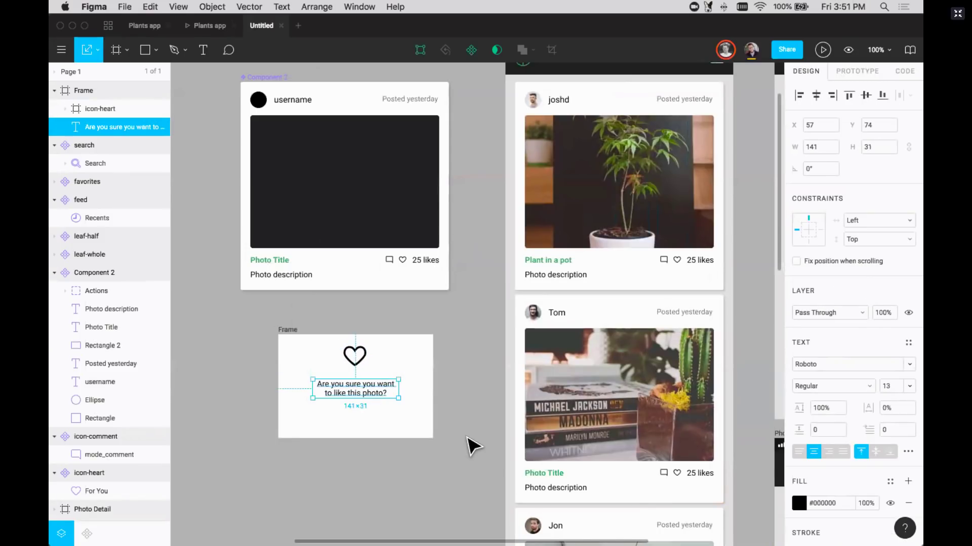
# Shorten the like-confirmation frame's height to 140 by raising its lower edge
pyautogui.scroll(-3, 469, 446)
pyautogui.click(354, 394)
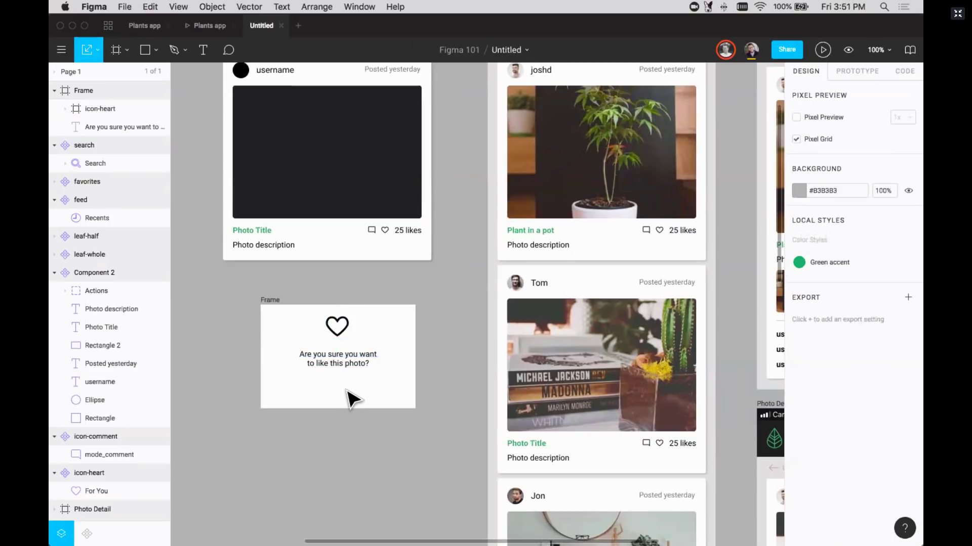
pyautogui.click(278, 326)
pyautogui.moveTo(336, 405); pyautogui.dragTo(350, 389)
pyautogui.press('v')
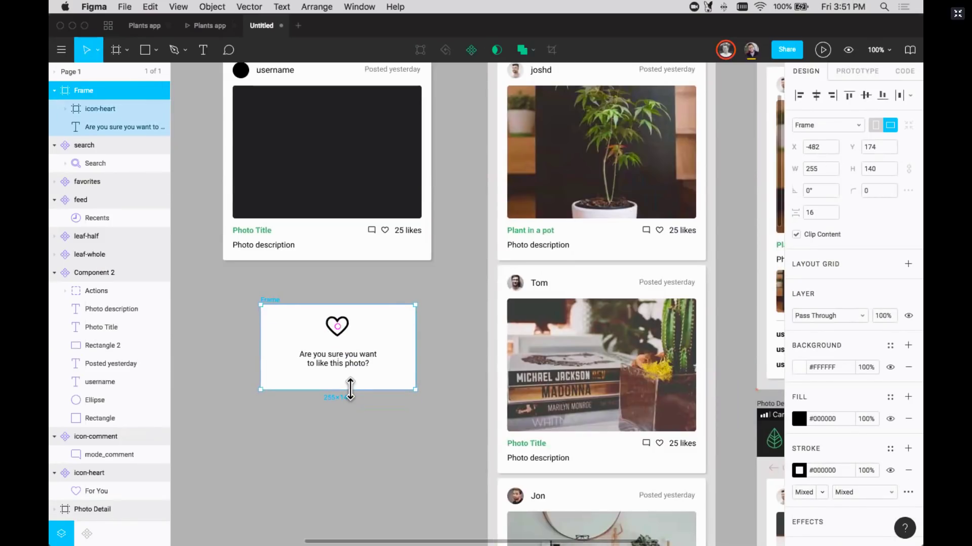
pyautogui.click(352, 408)
pyautogui.click(276, 301)
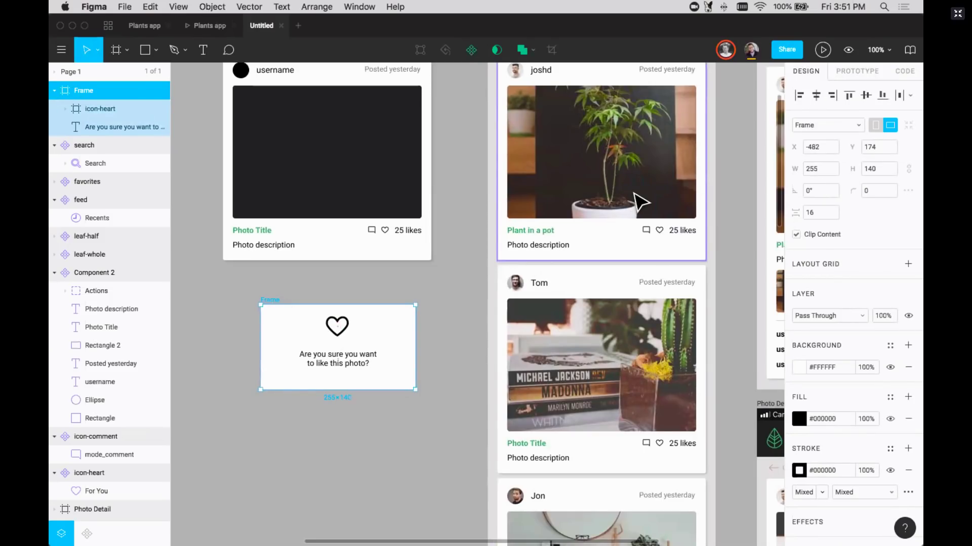
# Link the photo in the first Recent Feed post to the like-confirmation frame with an On Tap trigger
pyautogui.keyDown('super'); pyautogui.click(626, 191); pyautogui.keyUp('super')
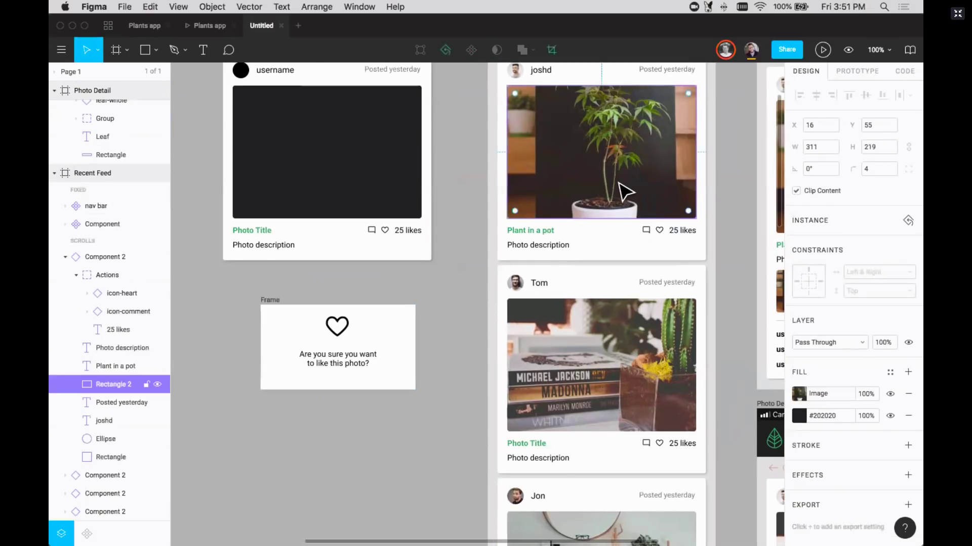
pyautogui.scroll(3, 661, 201)
pyautogui.click(857, 71)
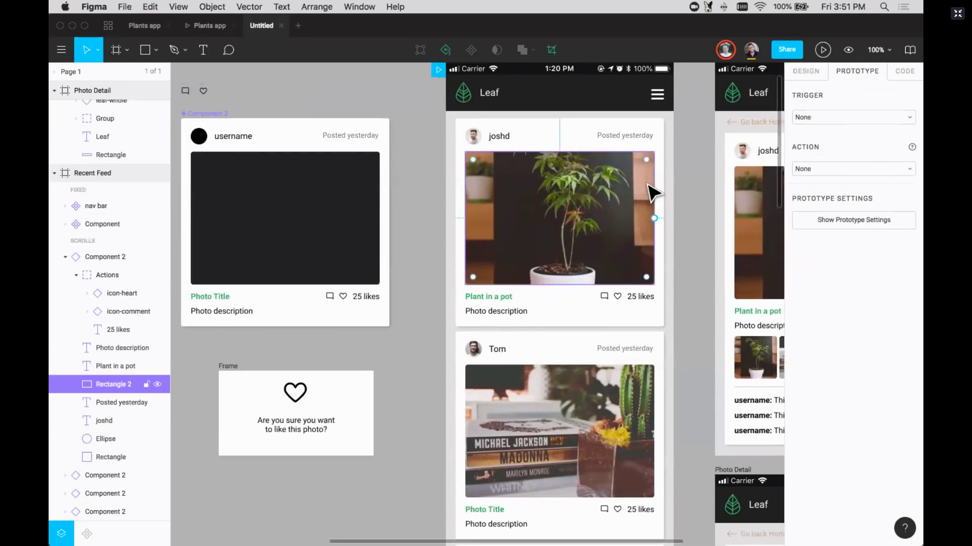
pyautogui.click(852, 115)
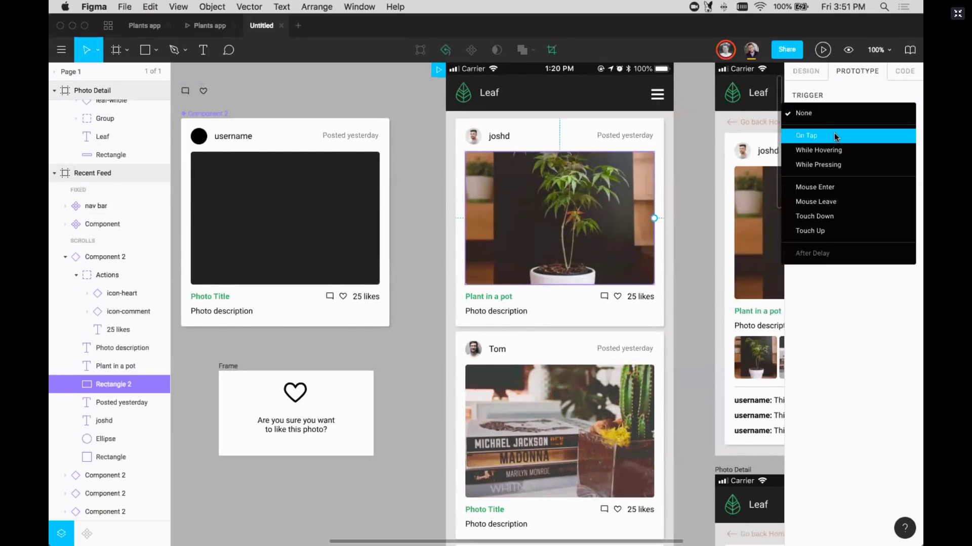
pyautogui.click(831, 134)
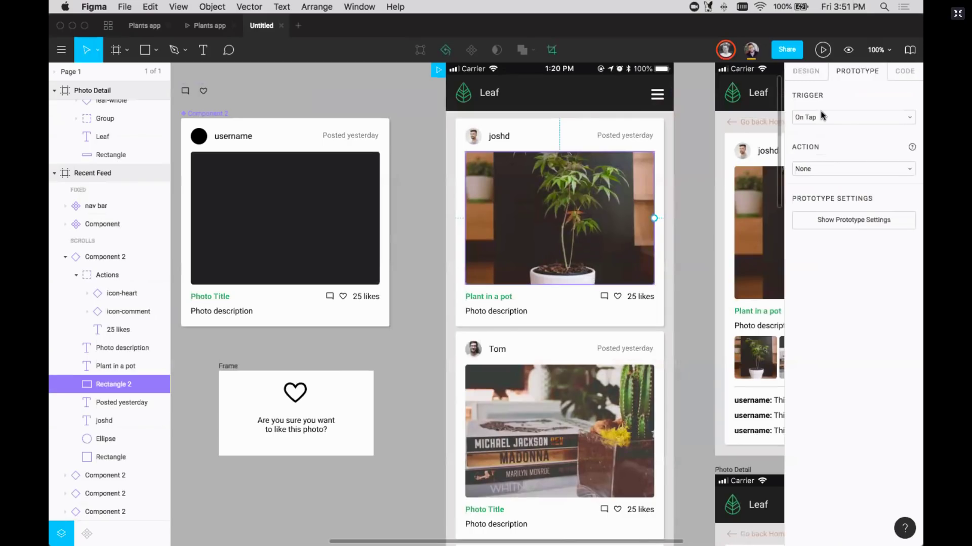
pyautogui.moveTo(654, 218); pyautogui.dragTo(349, 415)
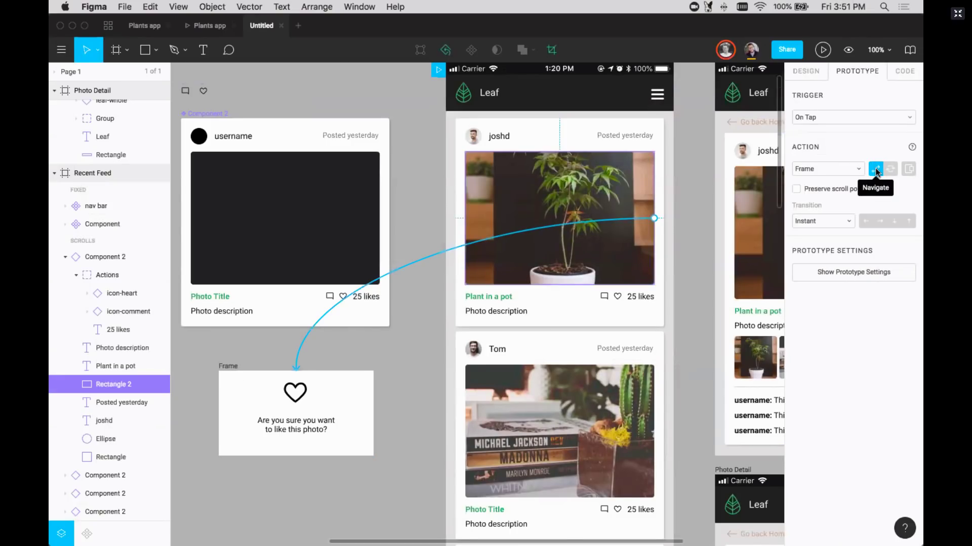
# Make the photo's link open the like-confirmation frame as a centered overlay with a #000000 25% background that closes when clicking outside
pyautogui.click(909, 172)
pyautogui.hscroll(3, 581, 282)
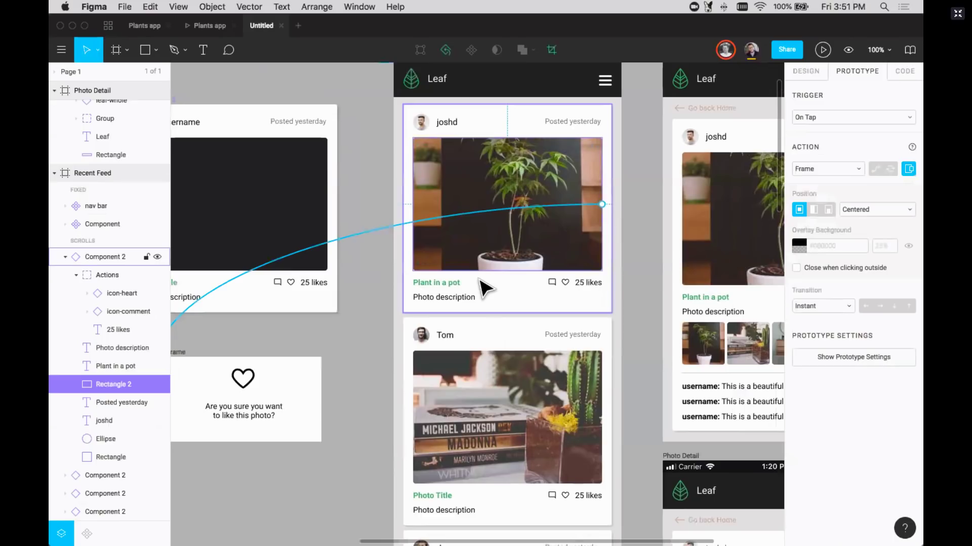
pyautogui.press('-')
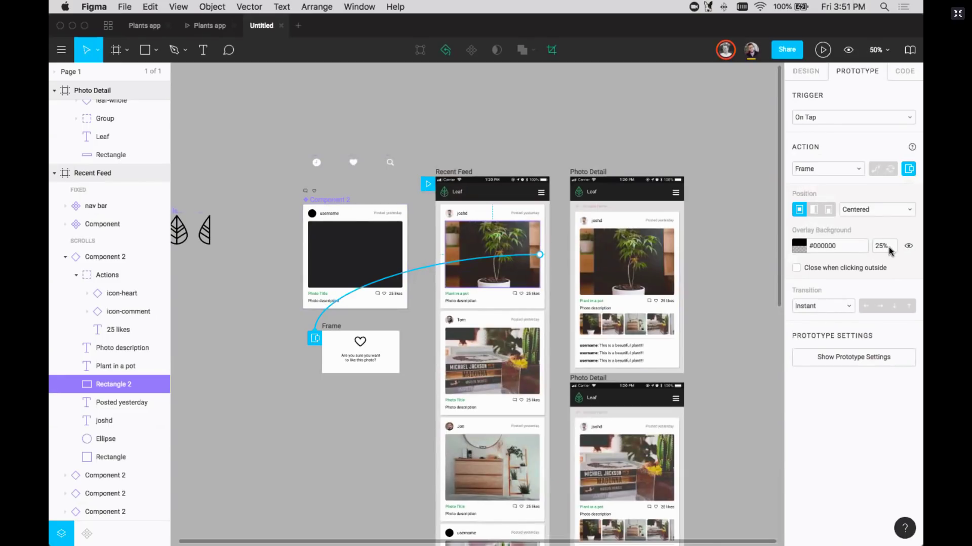
pyautogui.click(795, 270)
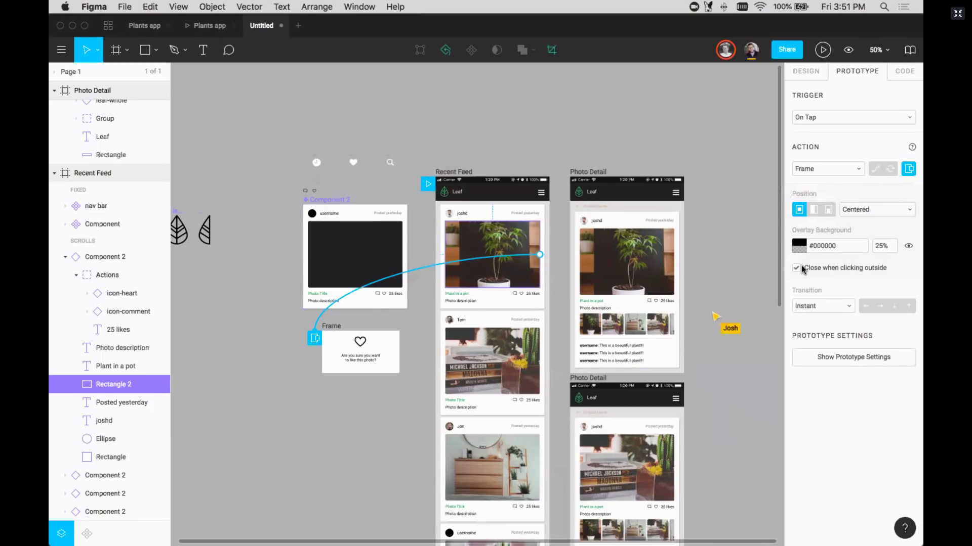
pyautogui.click(719, 282)
# Examine the prototype connections between the Recent Feed, Photo Detail and like-confirmation frames
pyautogui.scroll(-3, 719, 283)
pyautogui.hscroll(5, 719, 282)
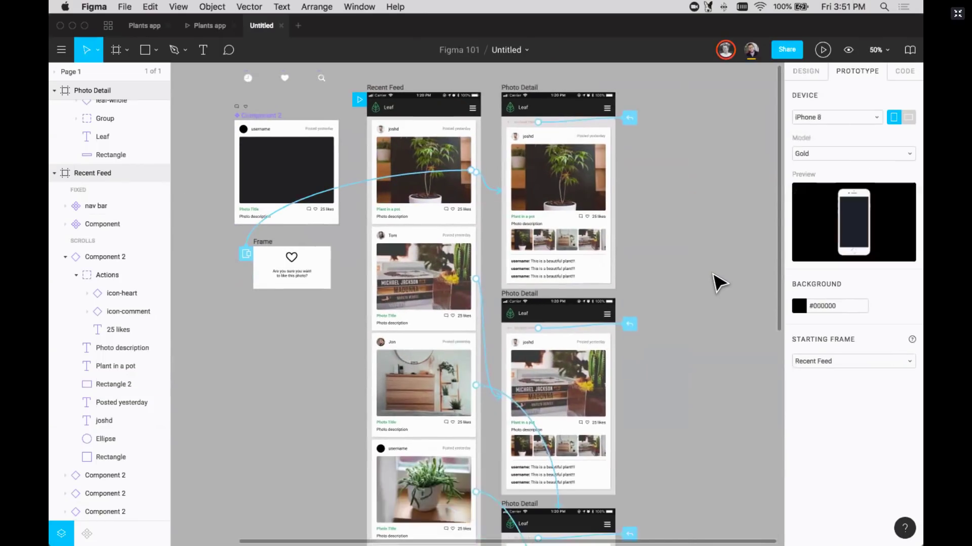
pyautogui.scroll(2, 718, 282)
pyautogui.hscroll(-3, 719, 282)
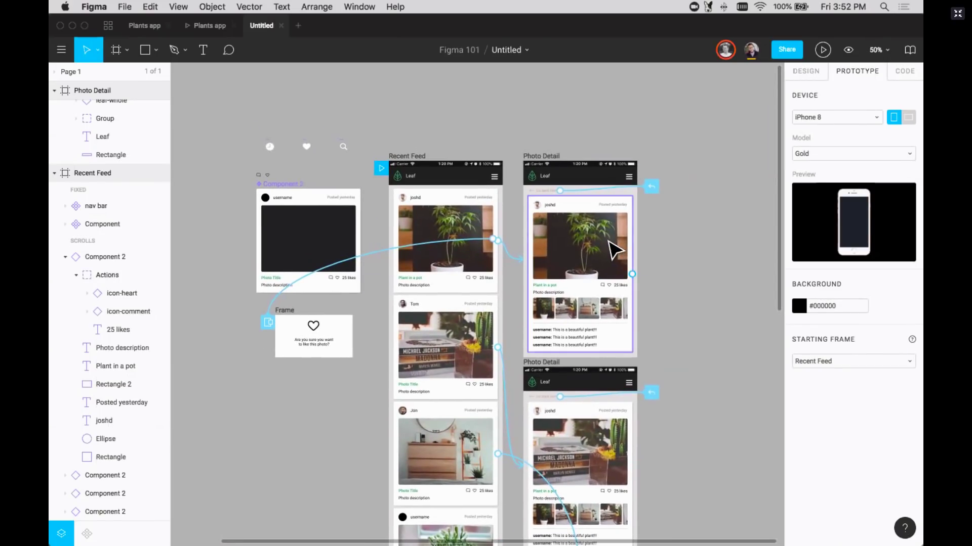
pyautogui.scroll(-3, 614, 248)
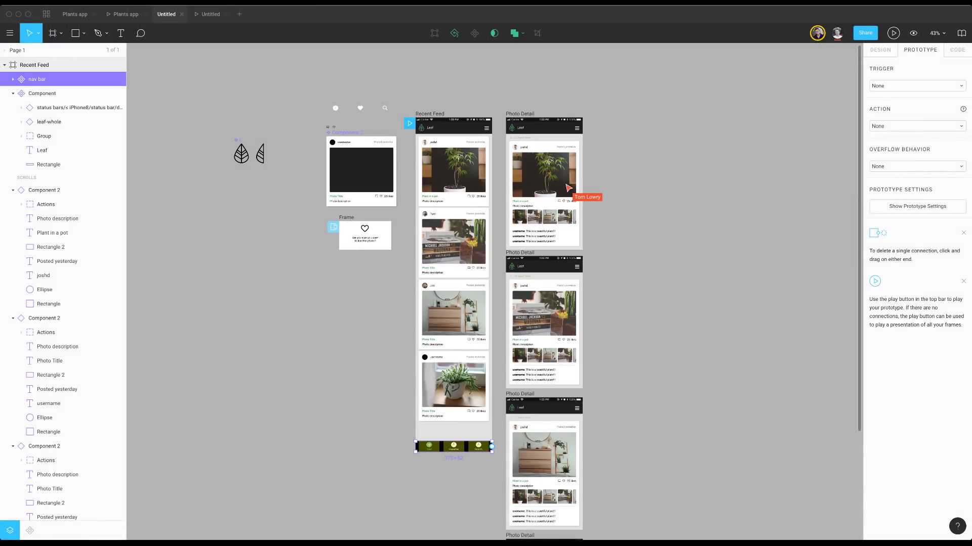
pyautogui.scroll(3, 569, 189)
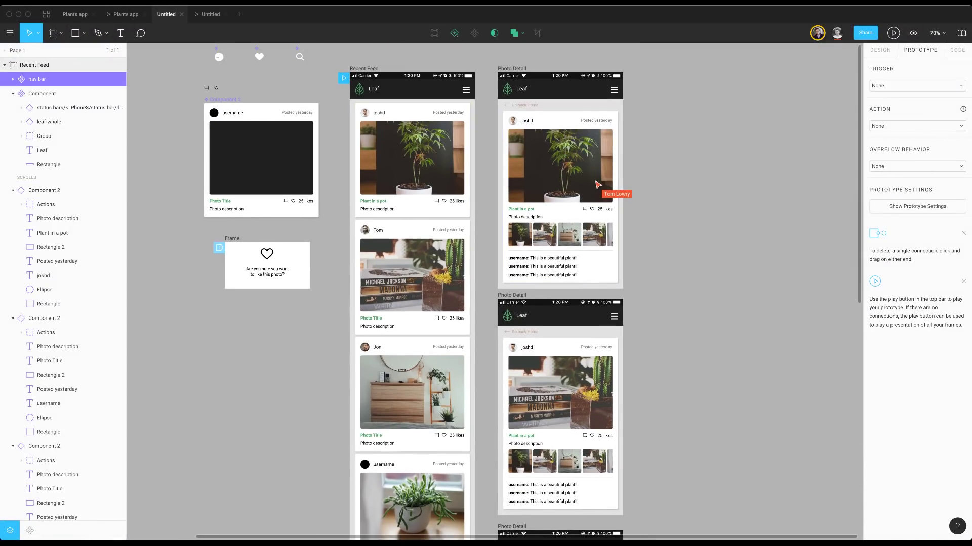
pyautogui.press('Escape')
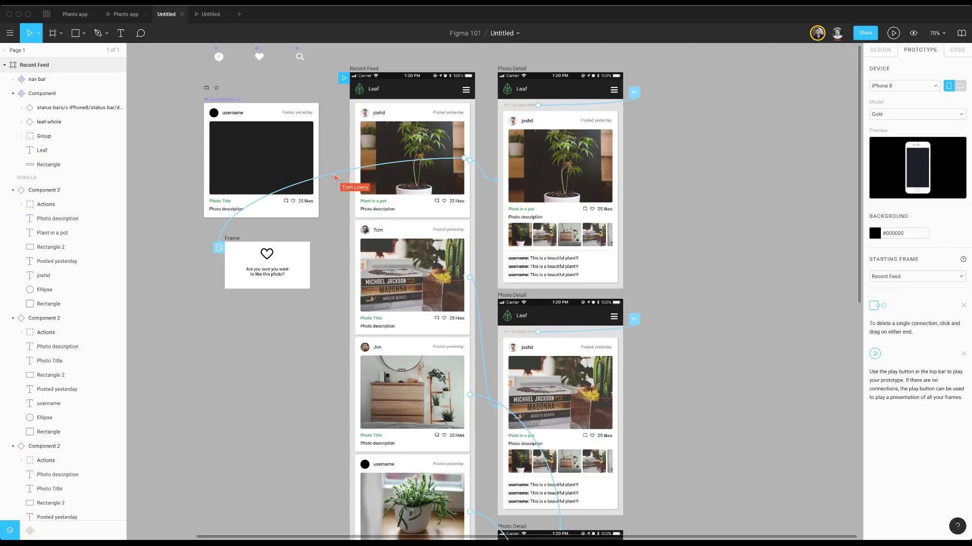
pyautogui.scroll(-8, 494, 292)
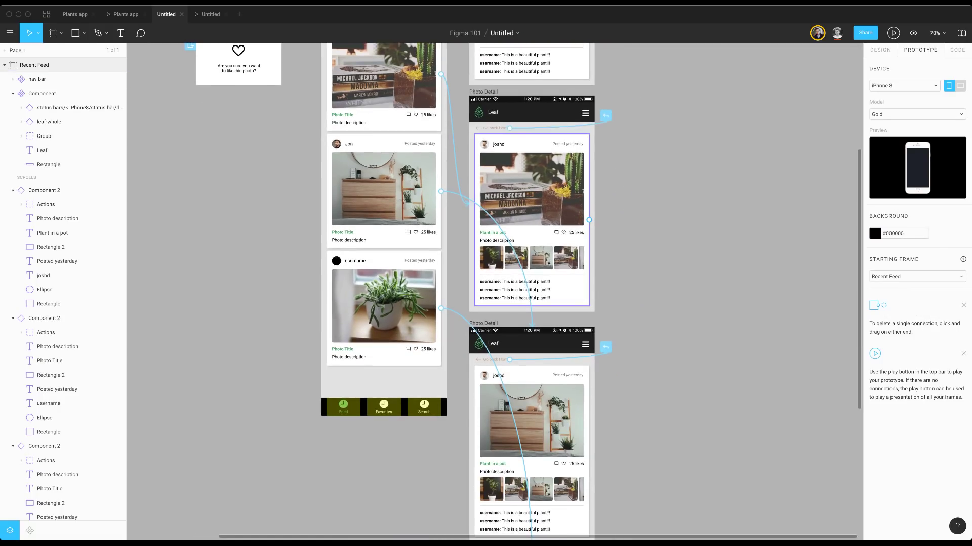
pyautogui.scroll(8, 494, 292)
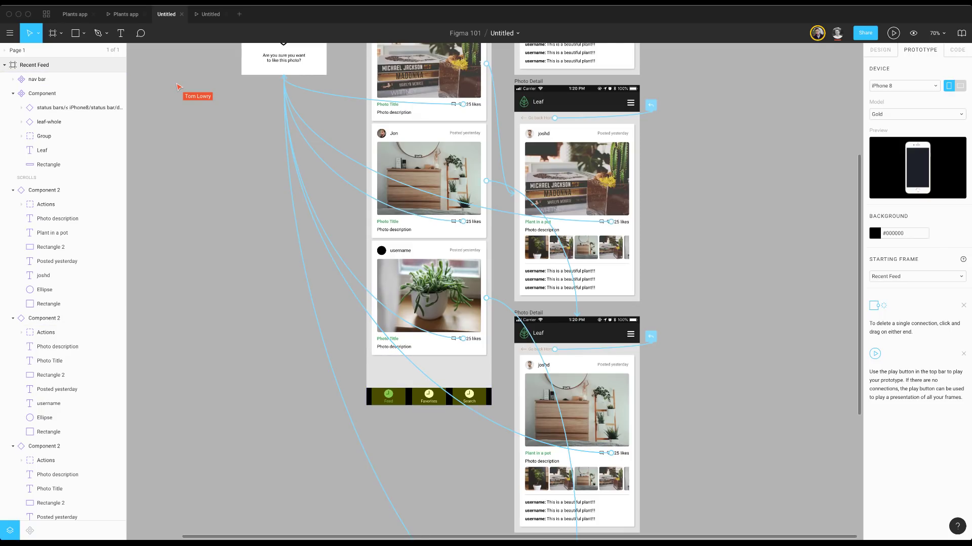
# Paste the nav bar into the first Photo Detail frame and align it to the frame's bottom edge
pyautogui.click(414, 379)
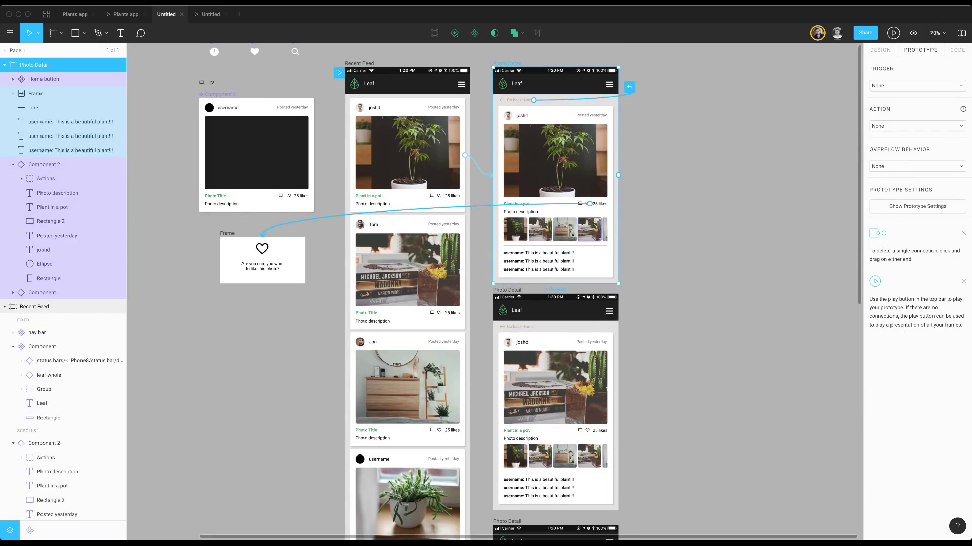
pyautogui.press('super+v')
pyautogui.hotkey('alt', '8')
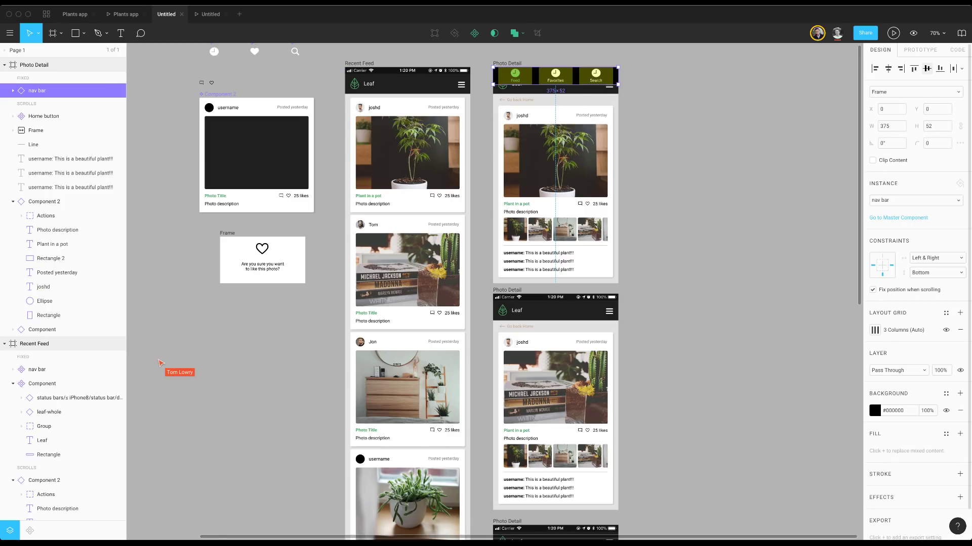
pyautogui.hotkey('alt', 's')
pyautogui.scroll(-3, 614, 187)
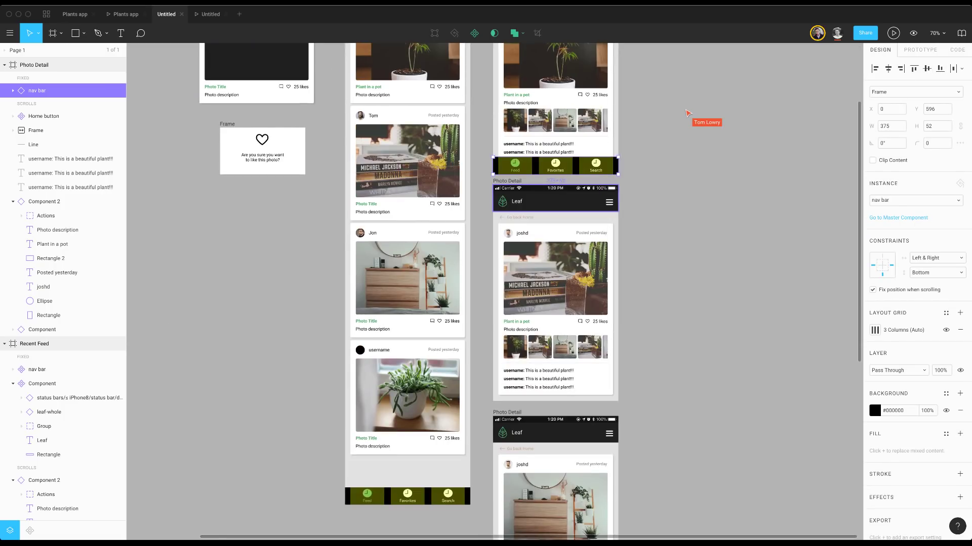
pyautogui.click(688, 72)
pyautogui.scroll(-5, 551, 304)
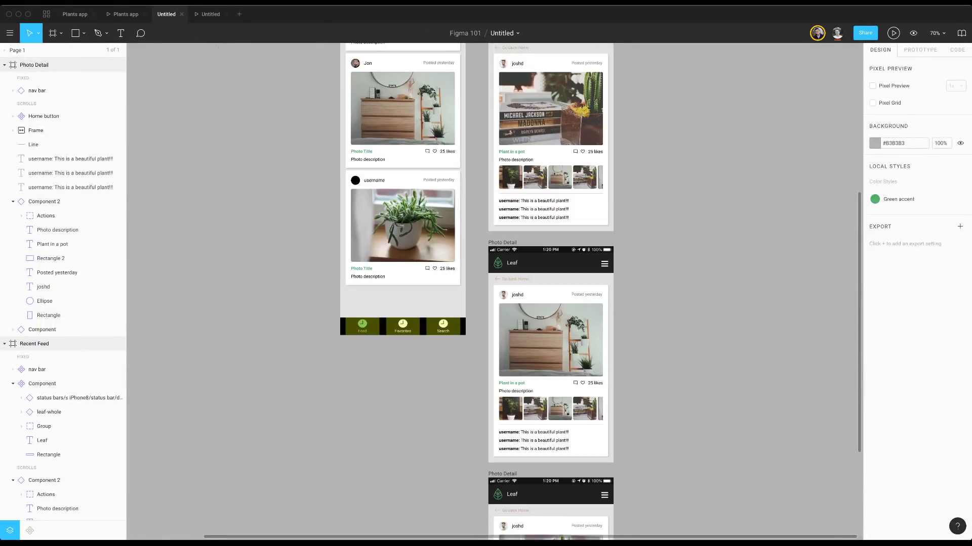
pyautogui.scroll(-1, 550, 329)
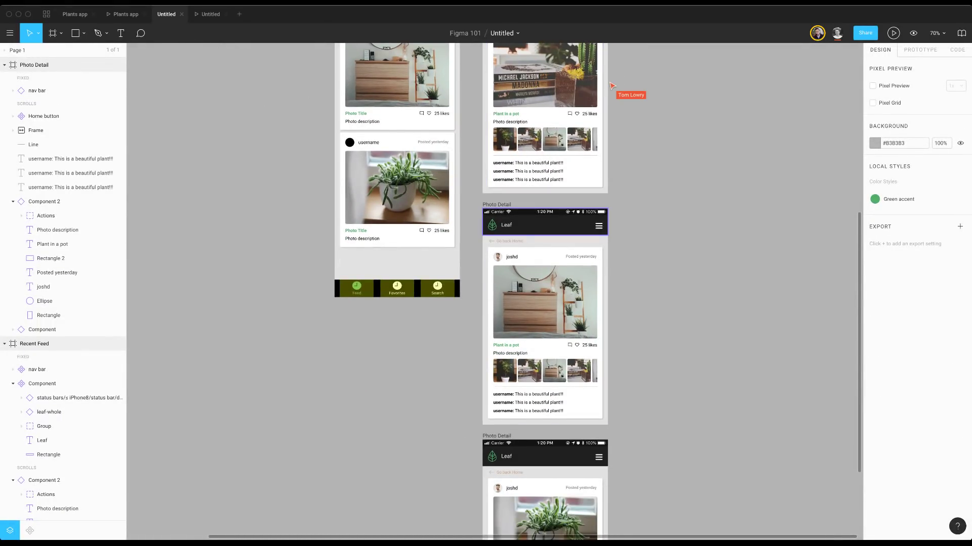
pyautogui.scroll(-3, 534, 291)
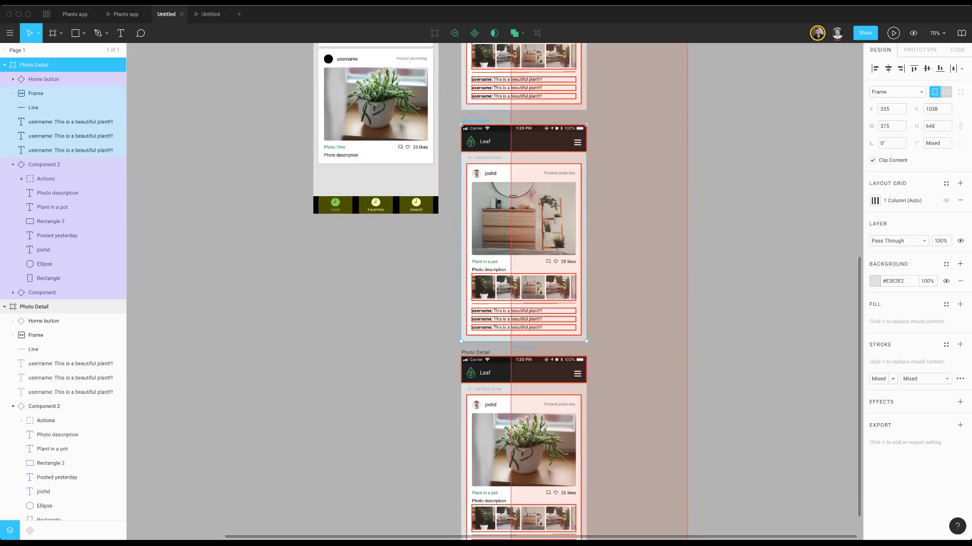
pyautogui.scroll(4, 430, 349)
pyautogui.scroll(4, 430, 349)
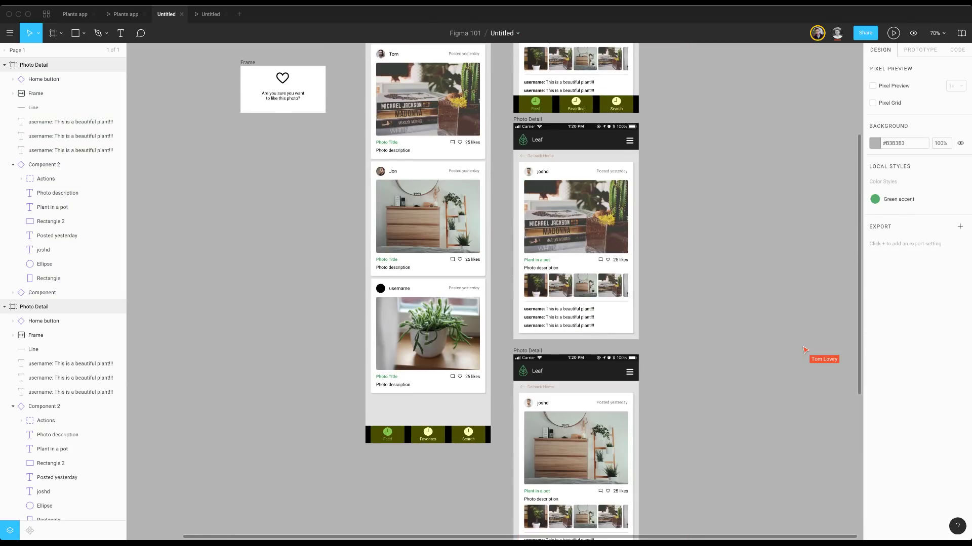
pyautogui.scroll(1, 430, 349)
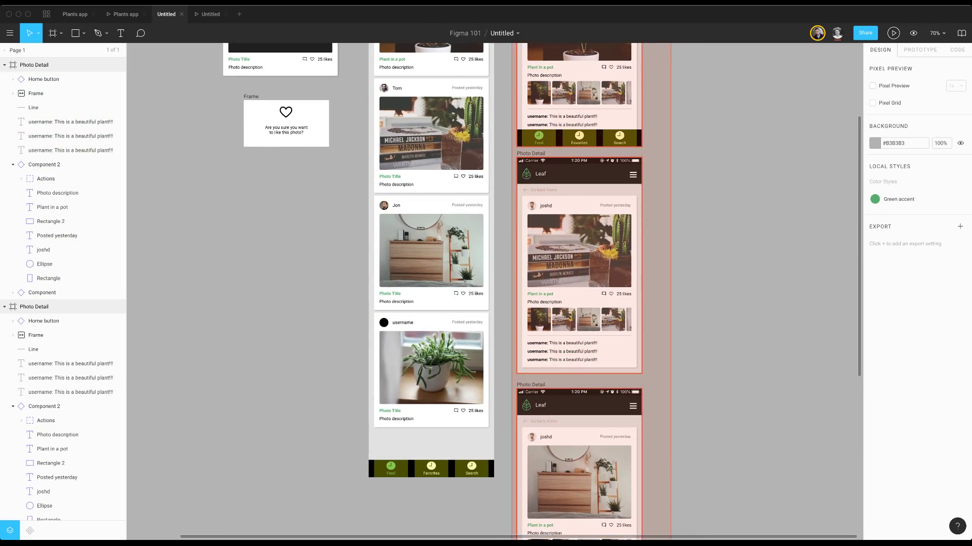
# Look through the available devices and iPhone 8 color models in the prototype settings without changing them
pyautogui.click(920, 49)
pyautogui.keyDown('ctrl'); pyautogui.scroll(-2, 430, 291); pyautogui.keyUp('ctrl')
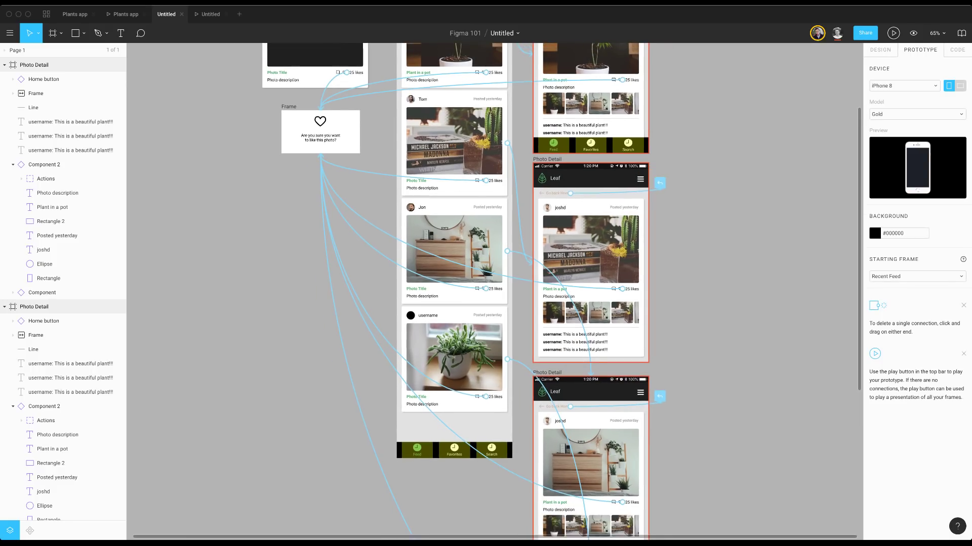
pyautogui.scroll(1, 412, 172)
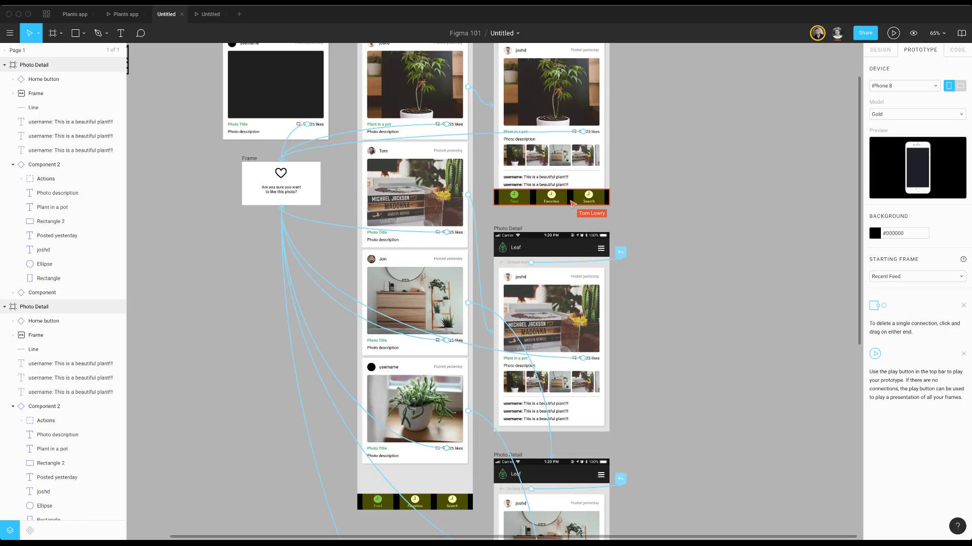
pyautogui.click(904, 86)
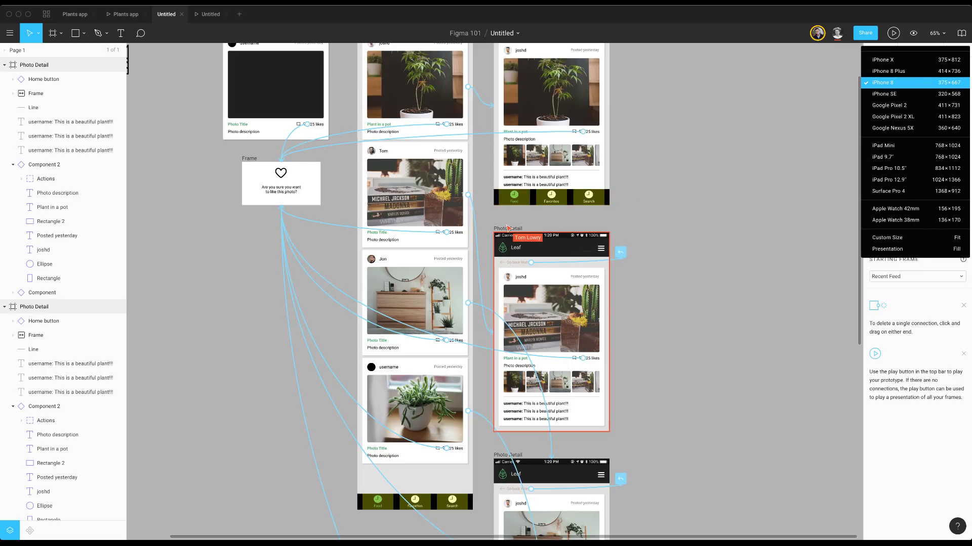
pyautogui.press('Return')
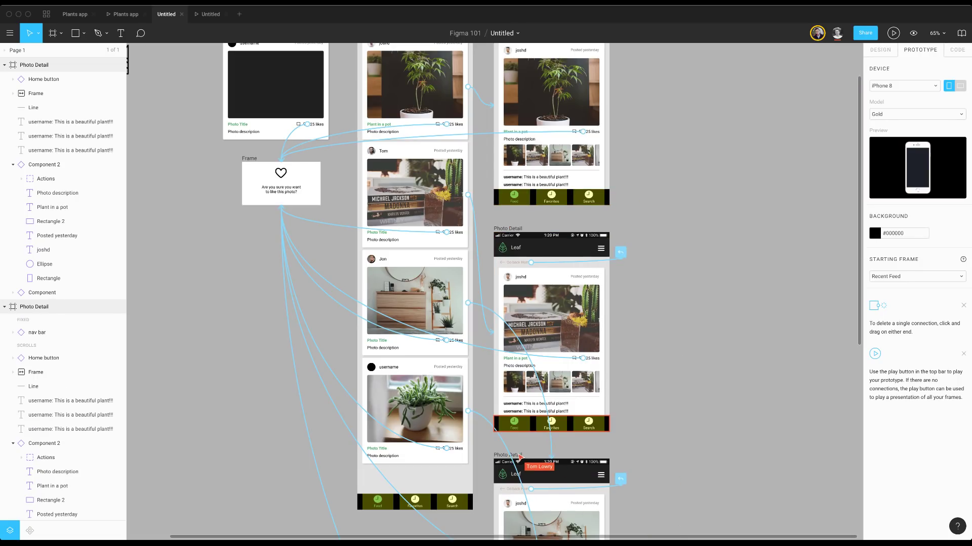
pyautogui.click(917, 114)
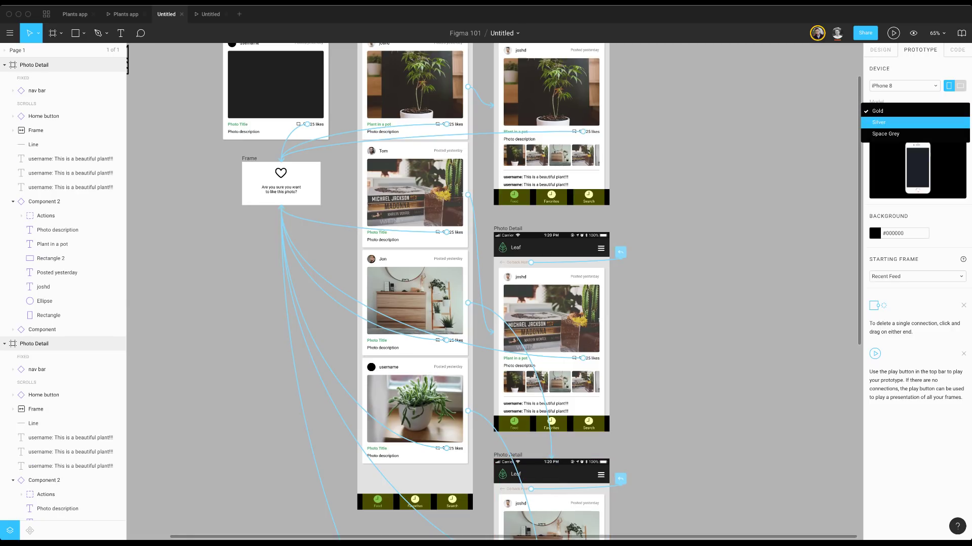
pyautogui.press('Down')
pyautogui.press('Down')
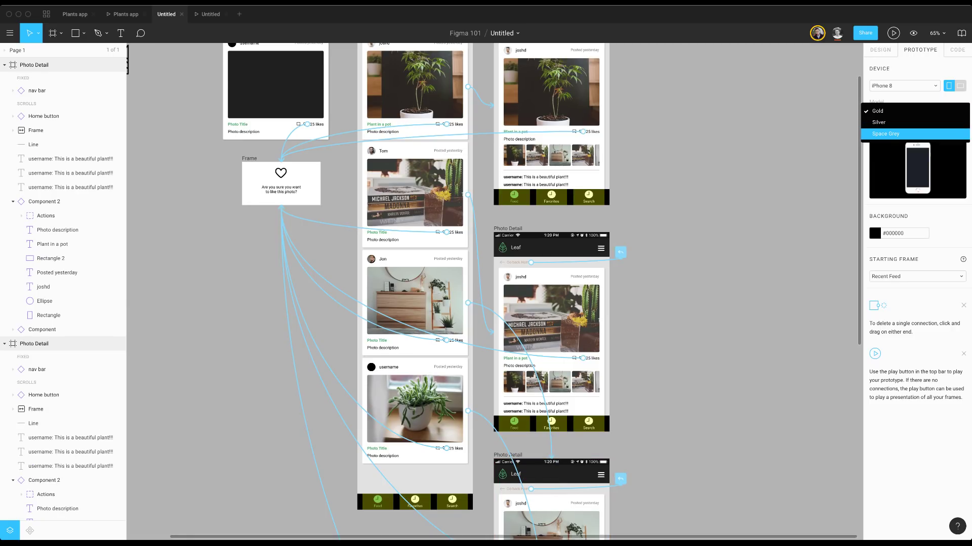
pyautogui.press('Escape')
# Set the prototype's presentation background to the light green #D6EEDC
pyautogui.click(874, 233)
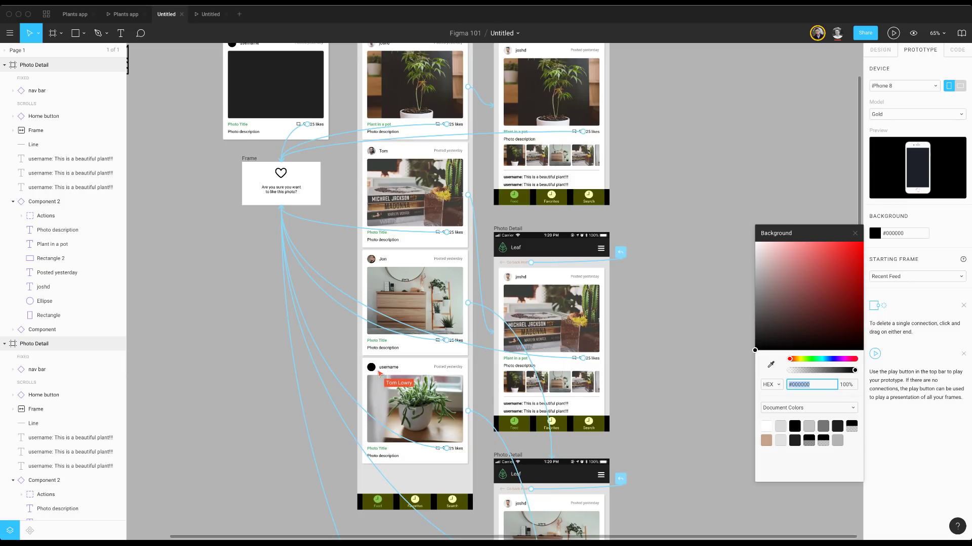
pyautogui.write('#E5C6C6')
pyautogui.press('Return')
pyautogui.moveTo(769, 252); pyautogui.dragTo(766, 248)
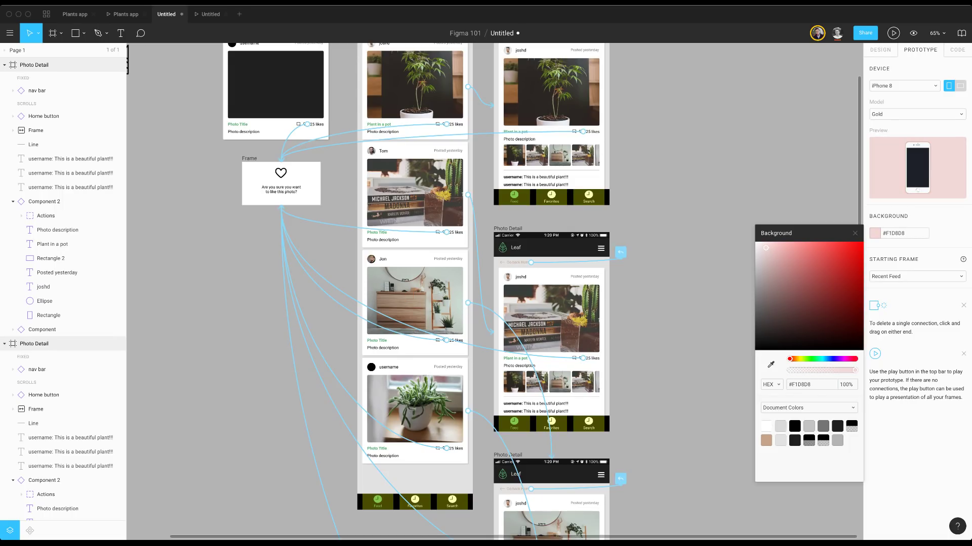
pyautogui.moveTo(789, 359); pyautogui.dragTo(813, 359)
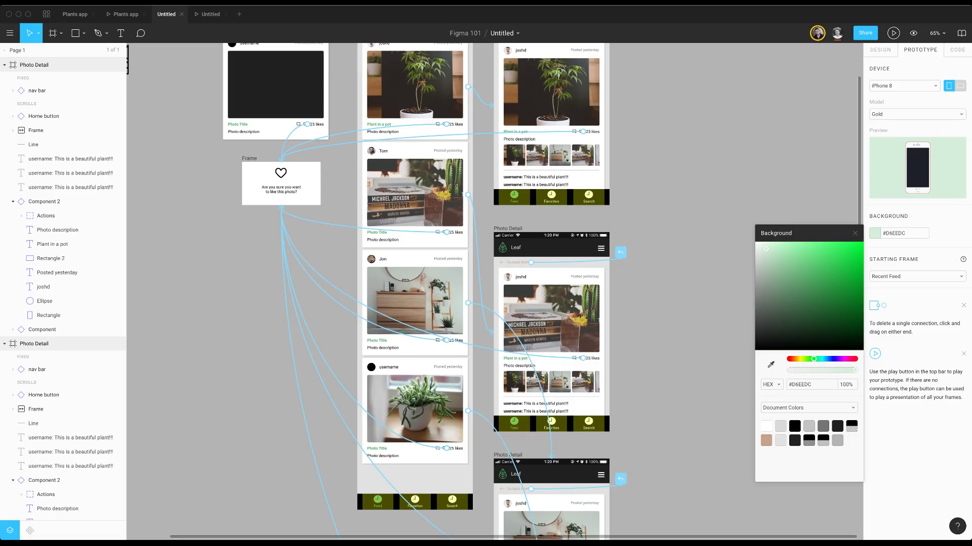
pyautogui.press('Escape')
# Present the prototype from Recent Feed, check that the feed scrolls between its fixed bars, and reveal the hotspots
pyautogui.scroll(2, 493, 291)
pyautogui.hscroll(-2, 493, 291)
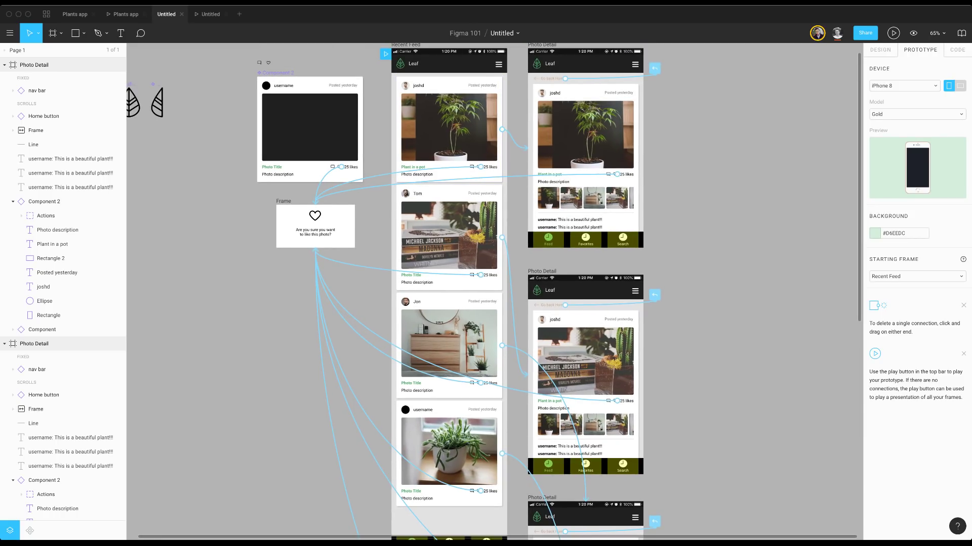
pyautogui.click(893, 33)
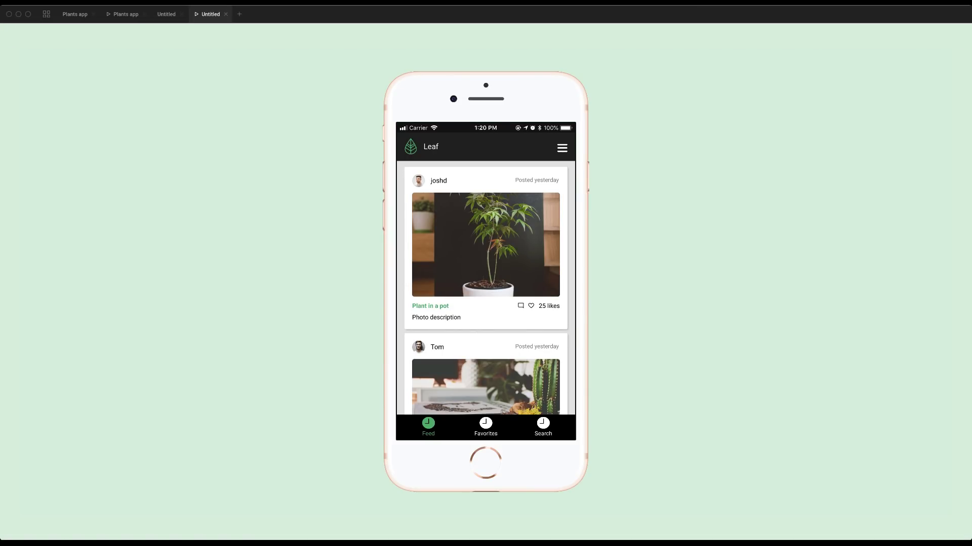
pyautogui.scroll(-10, 486, 288)
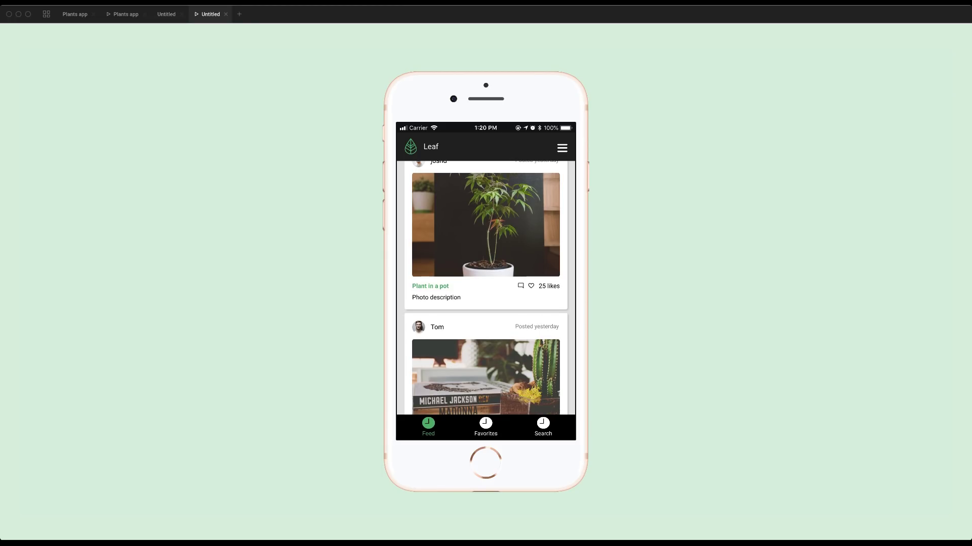
pyautogui.scroll(10, 486, 289)
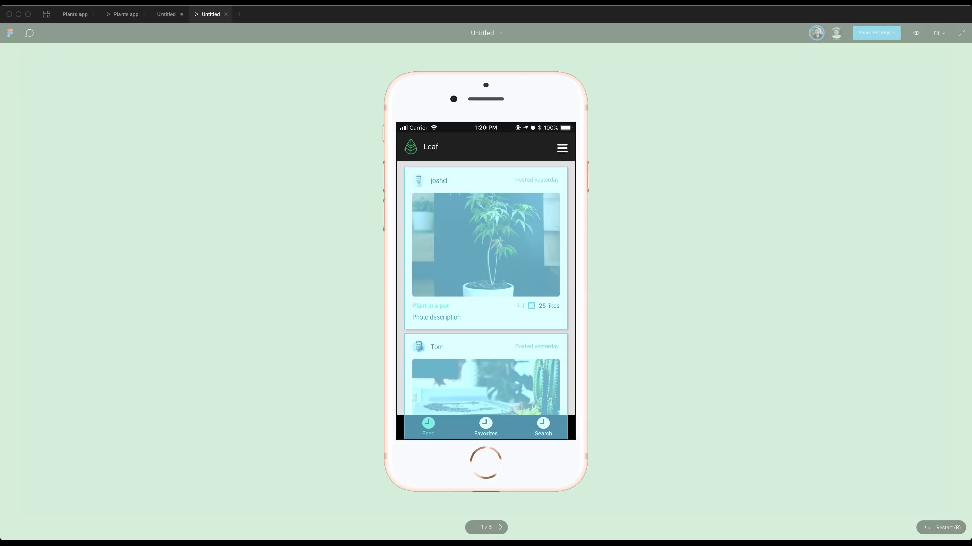
pyautogui.click(916, 33)
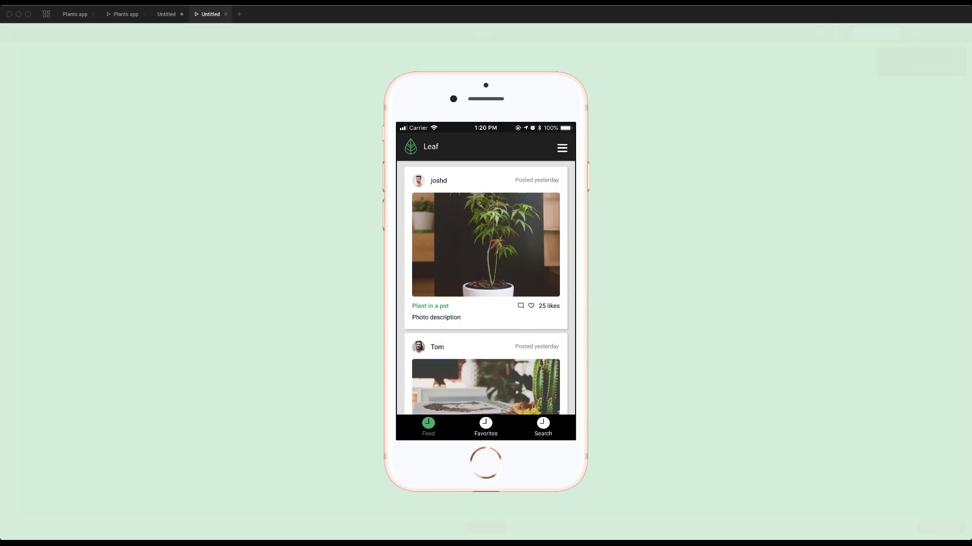
pyautogui.click(709, 284)
pyautogui.click(708, 284)
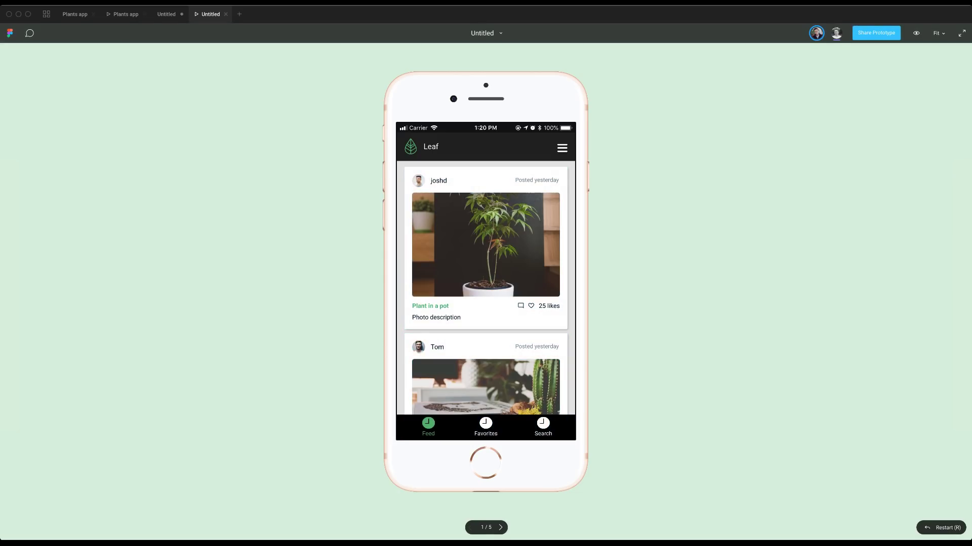
# Scroll through the feed in the running prototype and open the Photo Detail screen from the first post
pyautogui.scroll(-2, 485, 288)
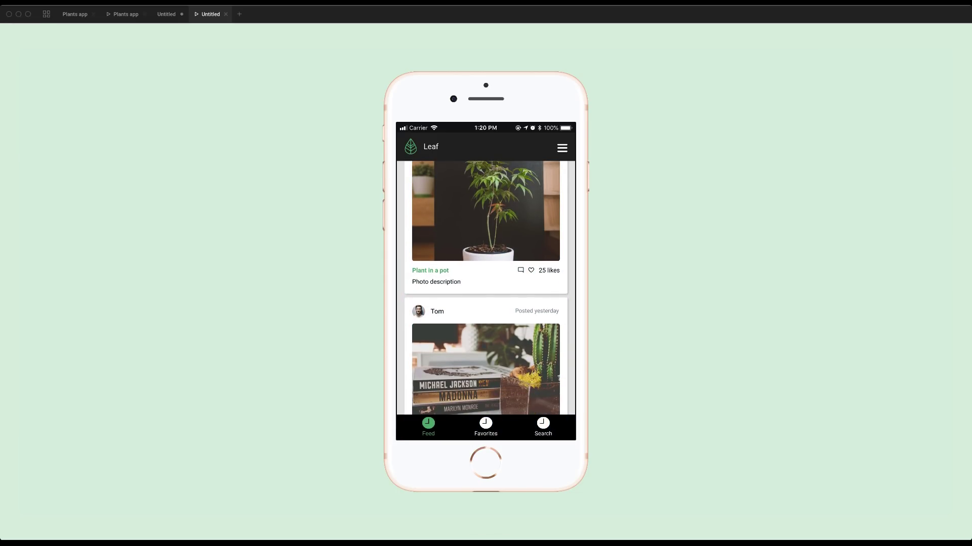
pyautogui.click(916, 33)
pyautogui.scroll(-8, 485, 288)
pyautogui.scroll(12, 486, 288)
pyautogui.click(486, 245)
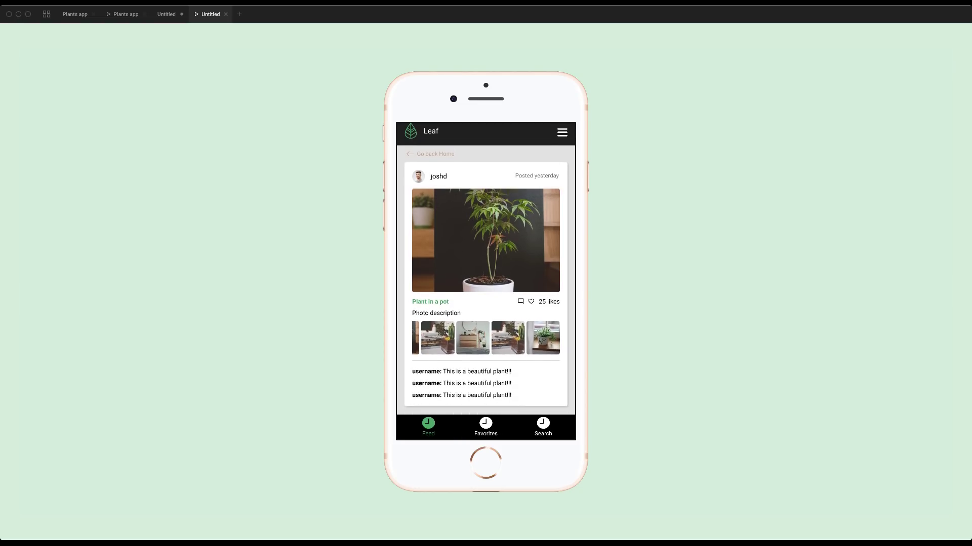
# Return from the running prototype to the design file, select the Recent Feed frame, and go back to the presentation
pyautogui.scroll(-1, 486, 268)
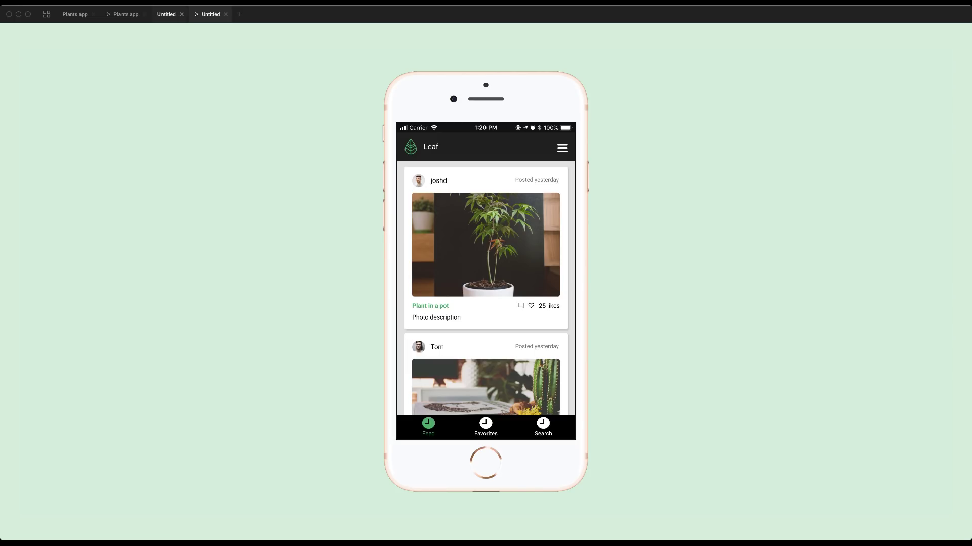
pyautogui.click(166, 14)
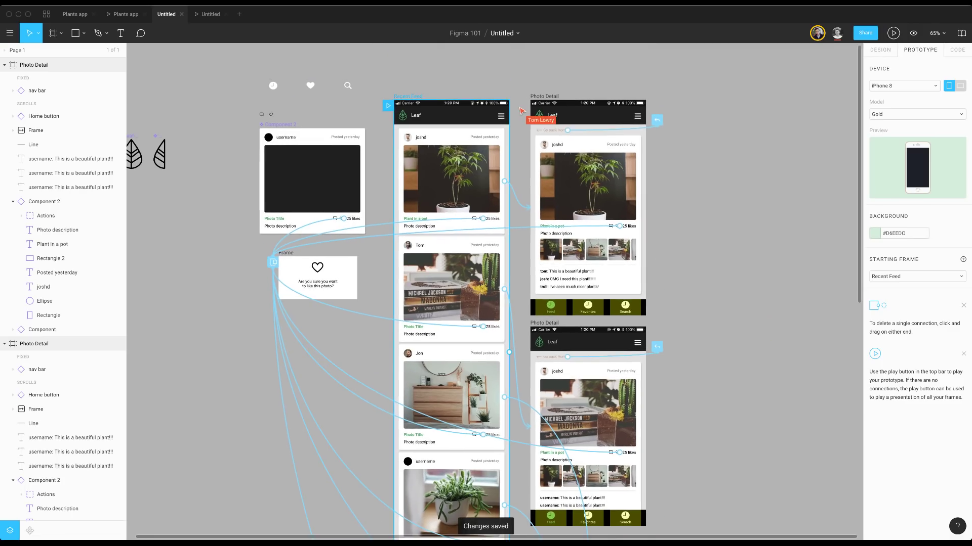
pyautogui.click(408, 96)
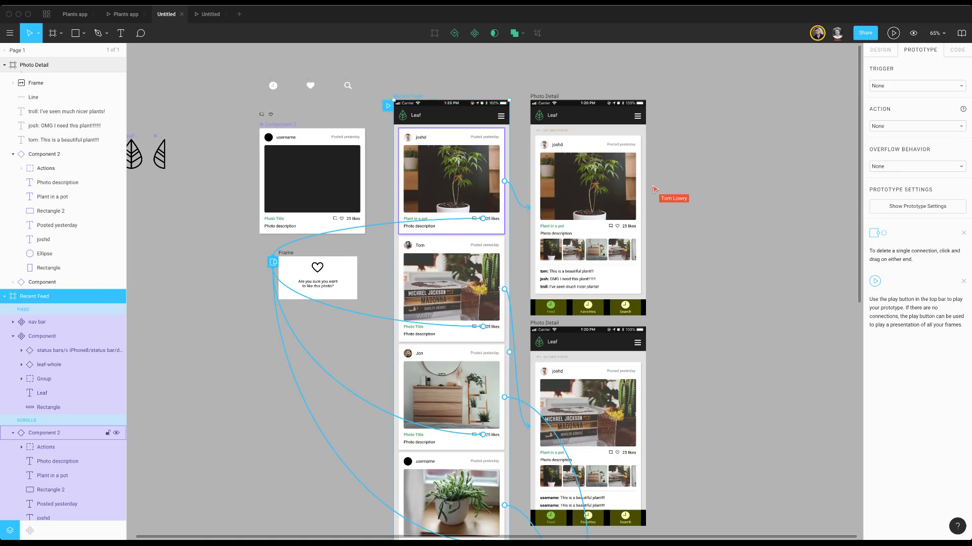
pyautogui.scroll(-1, 490, 304)
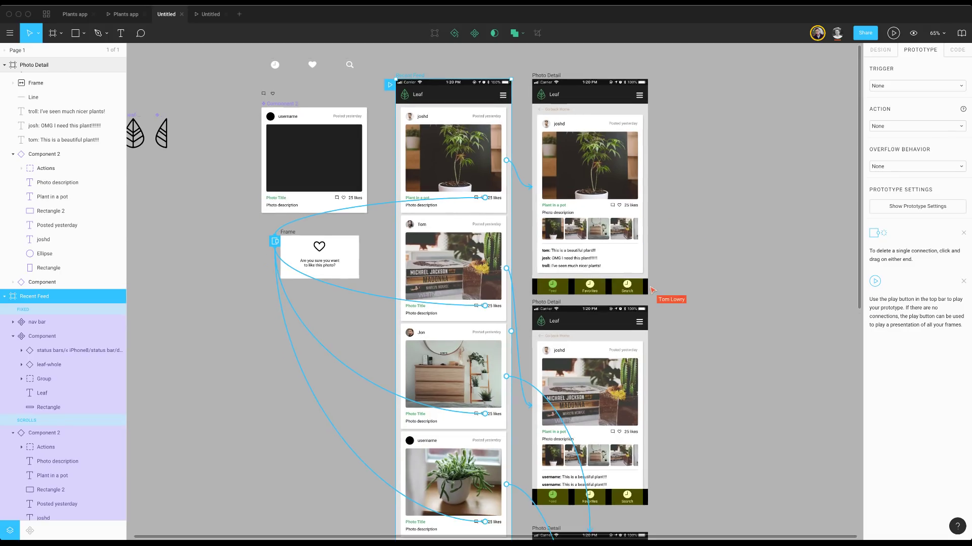
pyautogui.press('super+alt+Return')
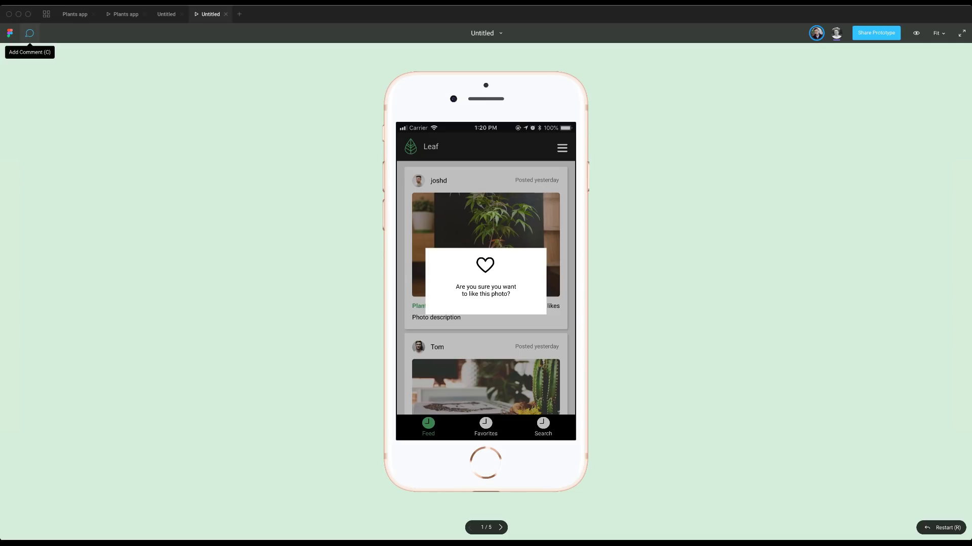
# Post a comment on the like-confirmation overlay that mentions the collaborator and reads "can we change the copy on this"
pyautogui.click(507, 256)
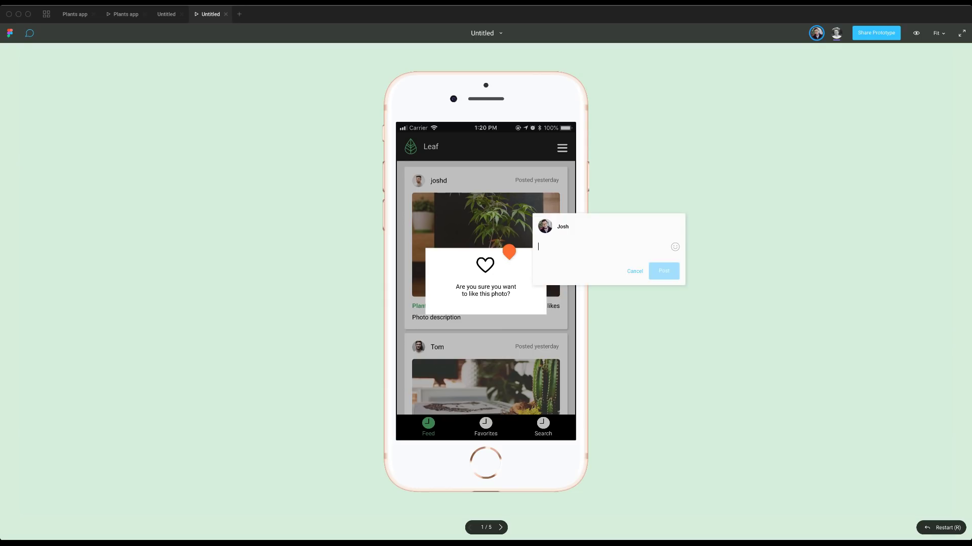
pyautogui.write('@t')
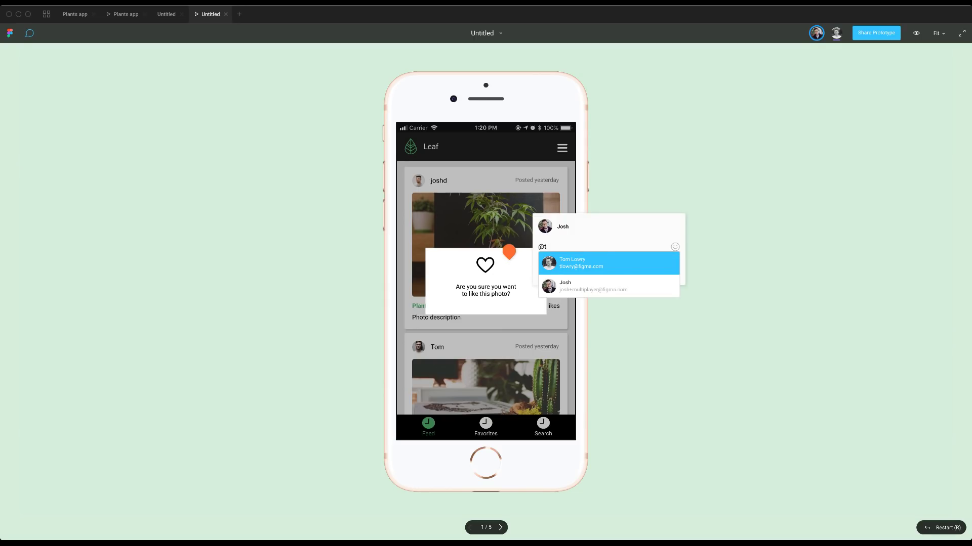
pyautogui.press('Return')
pyautogui.write('can we change')
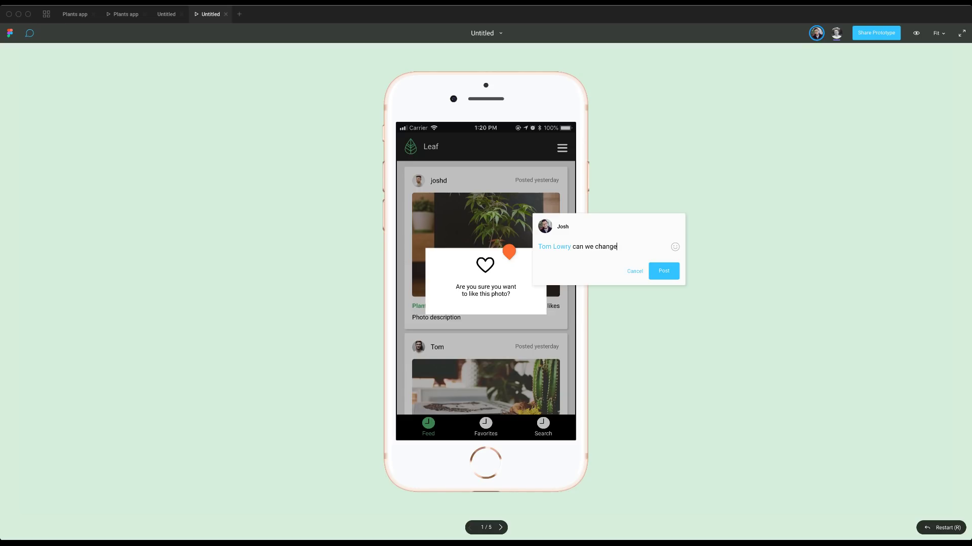
pyautogui.write(' the copy on this')
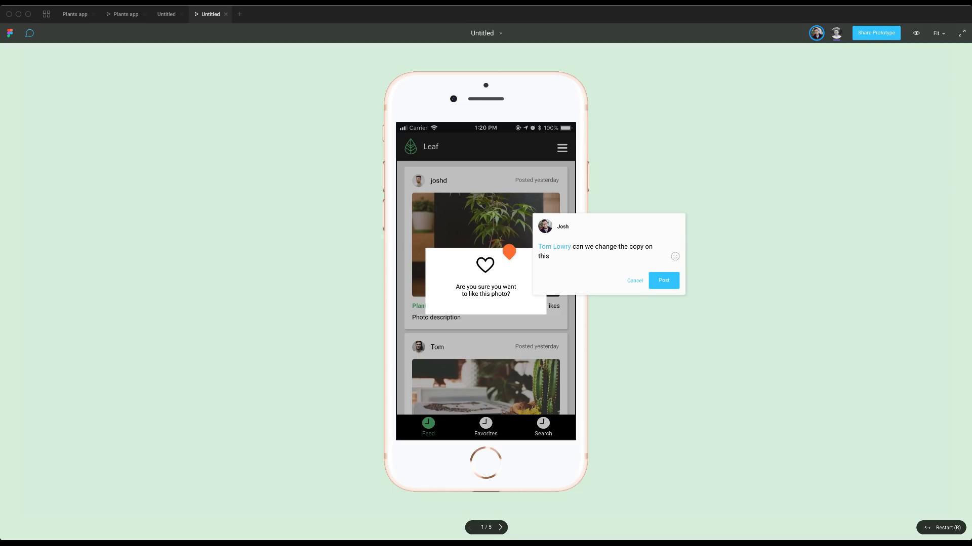
pyautogui.press('Return')
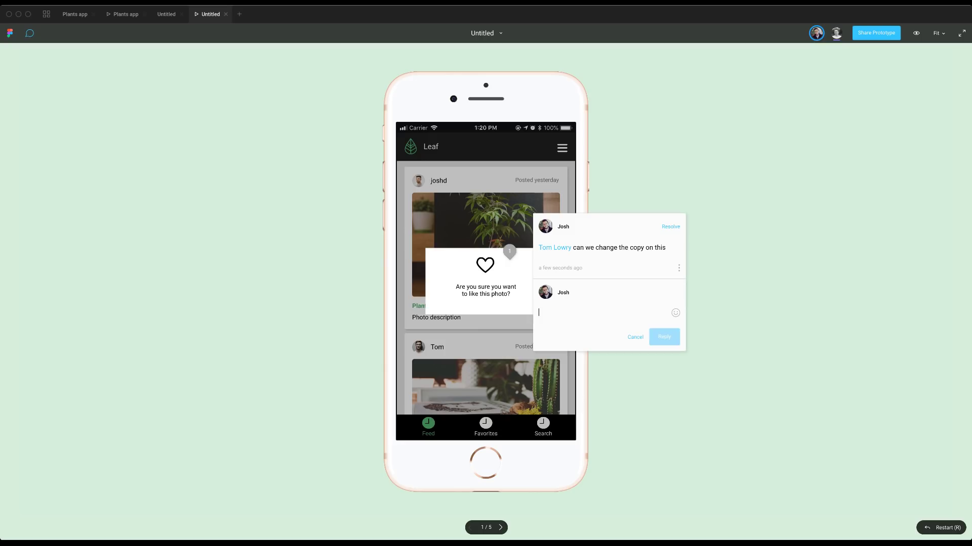
# Review the comment thread on the like-confirmation frame in the design file and leave comment mode
pyautogui.click(166, 14)
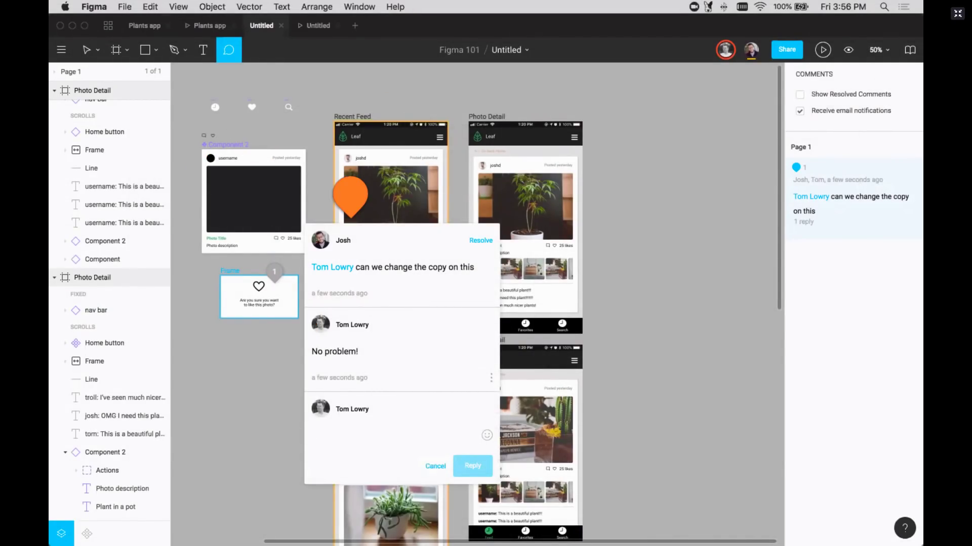
pyautogui.hscroll(-2, 349, 215)
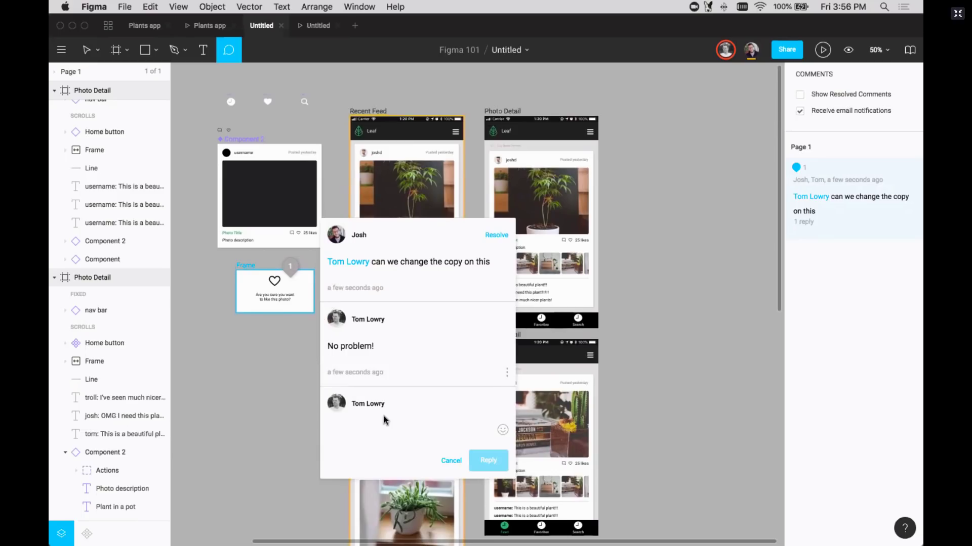
pyautogui.click(87, 51)
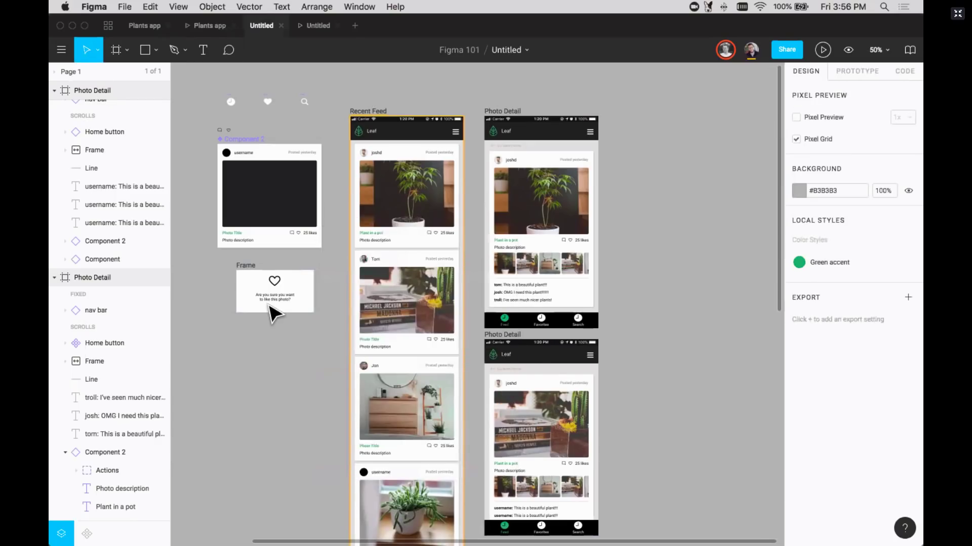
pyautogui.scroll(2, 282, 364)
pyautogui.hscroll(-2, 281, 363)
pyautogui.press('c')
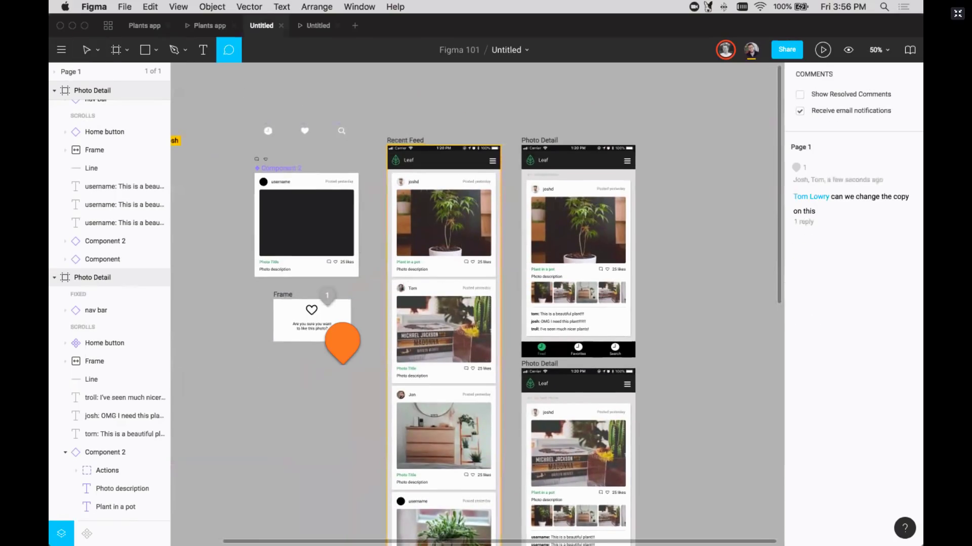
pyautogui.click(326, 299)
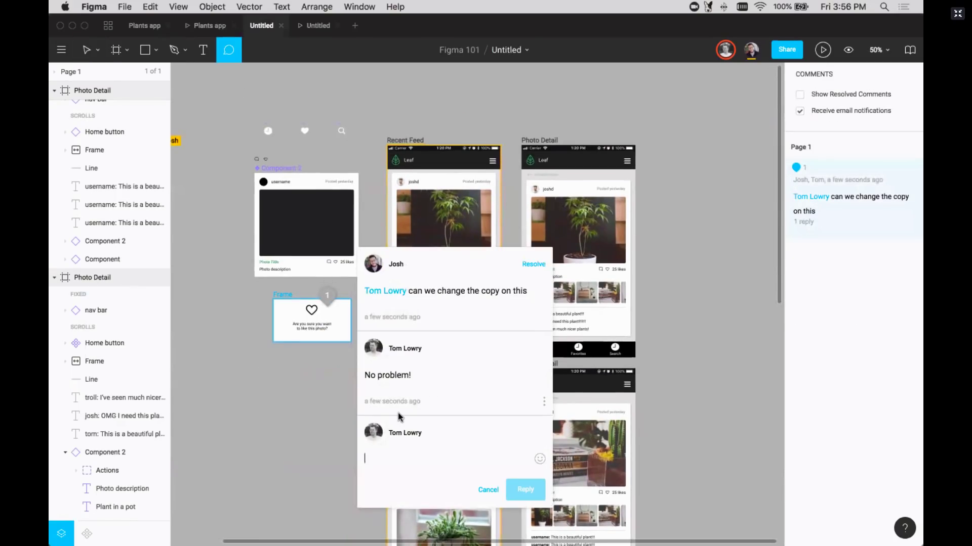
pyautogui.click(327, 296)
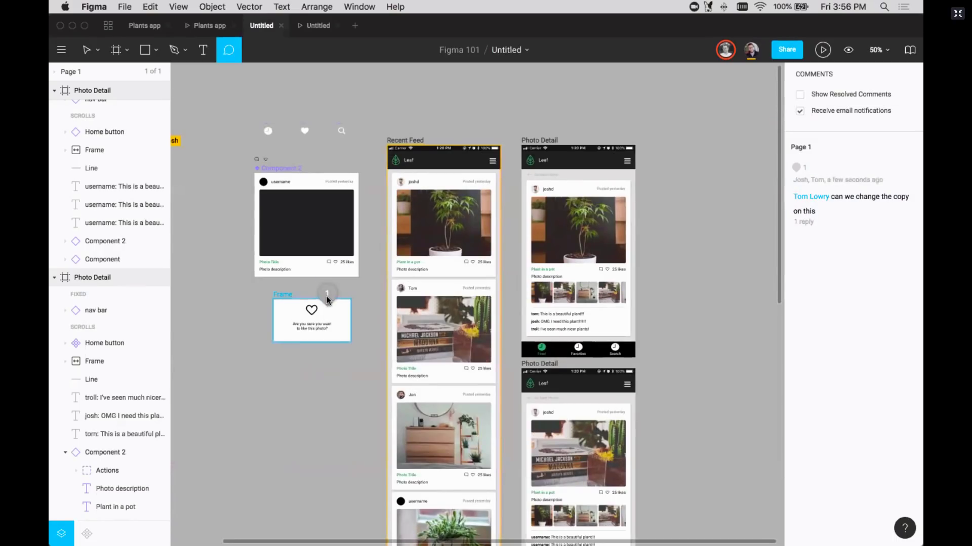
pyautogui.click(327, 296)
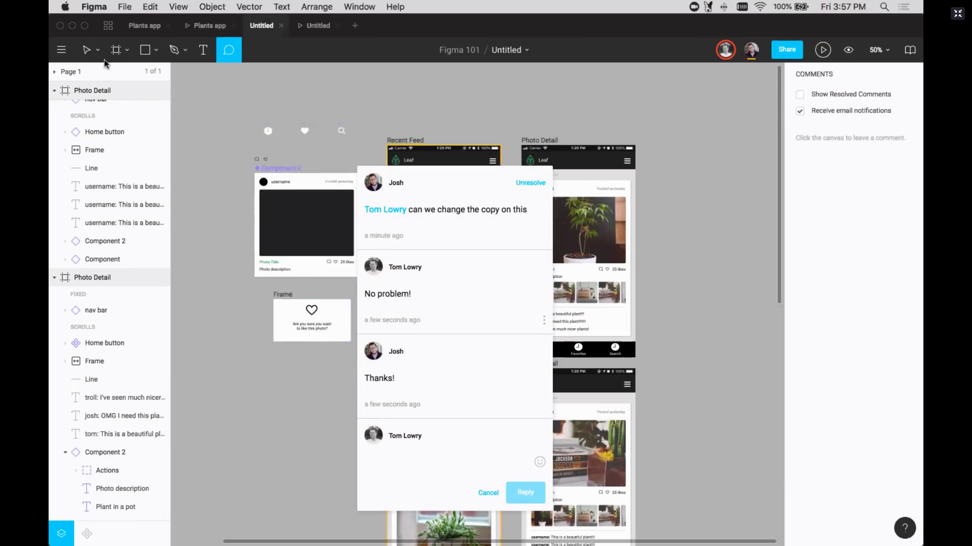
pyautogui.click(86, 50)
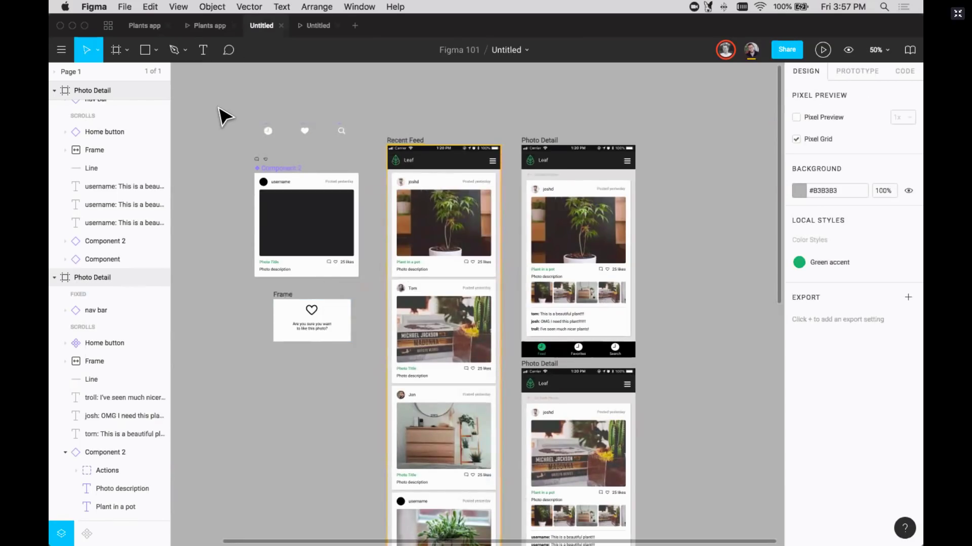
# Examine the post card component up close and the overall arrangement of the app's frames
pyautogui.scroll(-3, 222, 116)
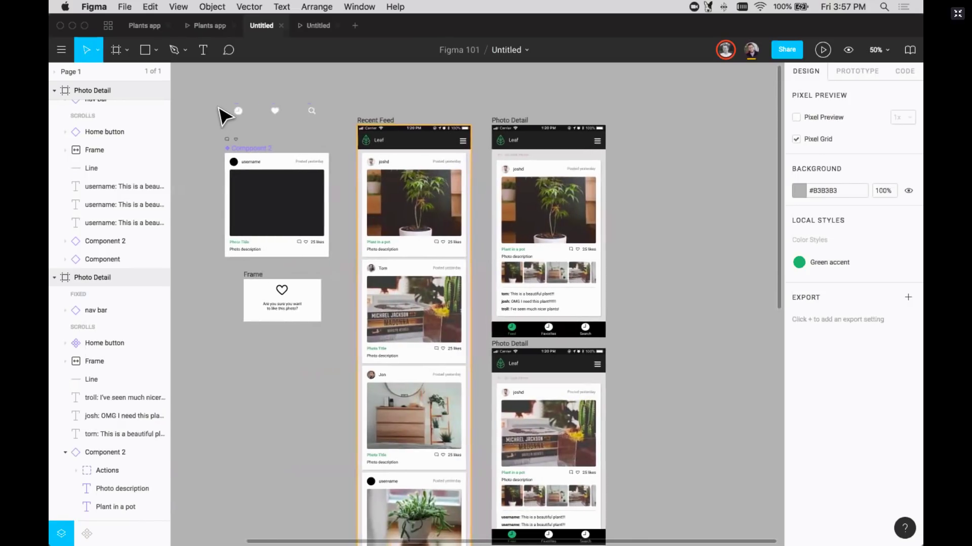
pyautogui.hscroll(-3, 223, 117)
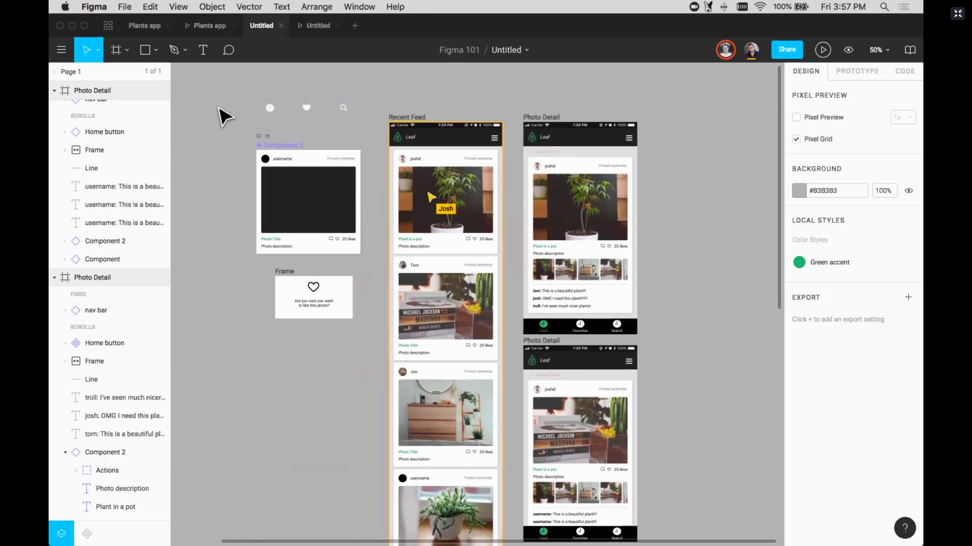
pyautogui.press('z')
pyautogui.moveTo(207, 101); pyautogui.dragTo(489, 324)
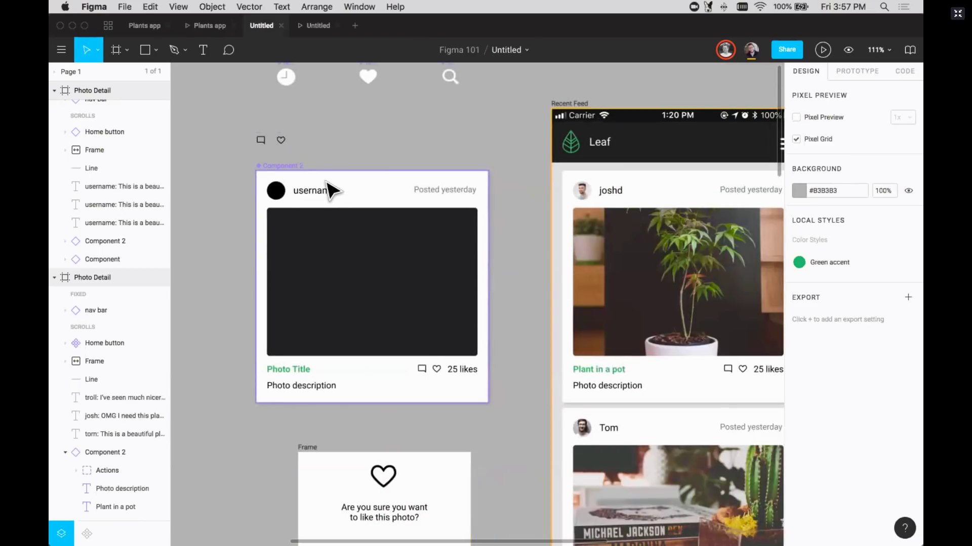
pyautogui.click(301, 165)
pyautogui.click(312, 158)
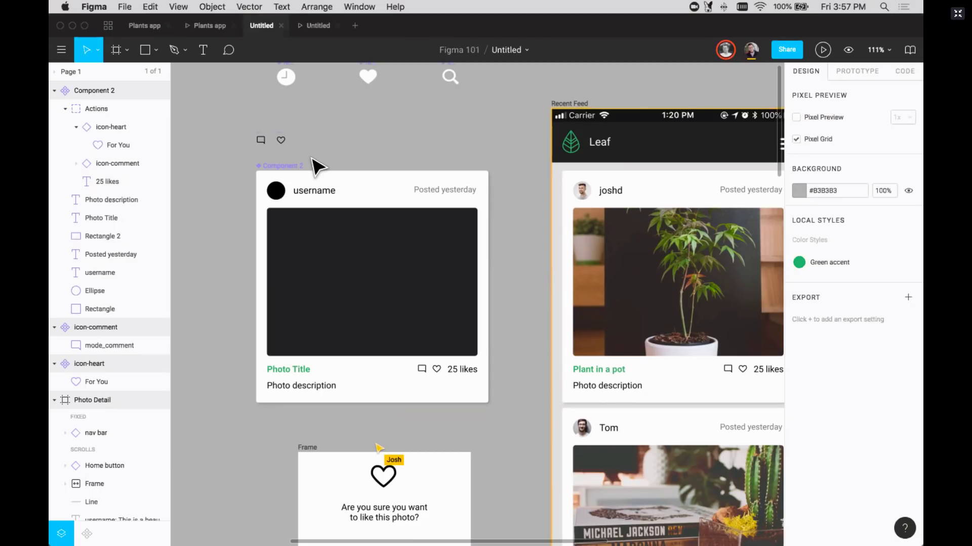
pyautogui.hotkey('shift', '1')
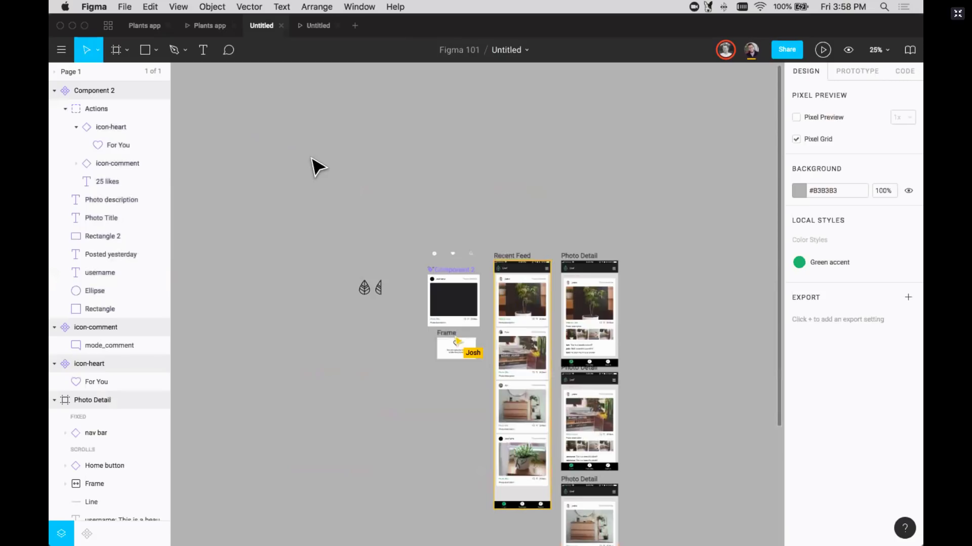
pyautogui.scroll(5, 395, 239)
pyautogui.moveTo(357, 176); pyautogui.dragTo(669, 461)
pyautogui.hotkey('shift', '2')
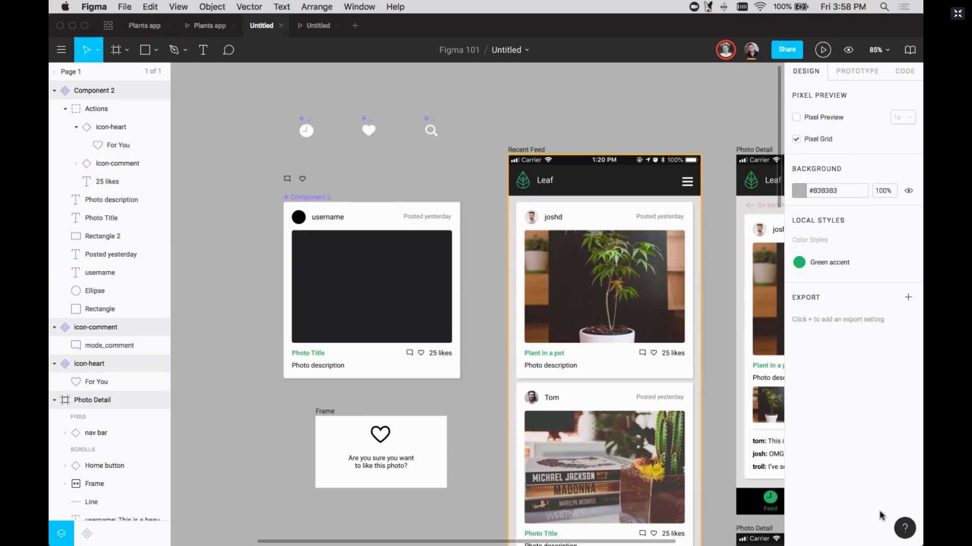
# Open the help widget's email support form, check its question categories, and leave the form without sending a message
pyautogui.click(906, 530)
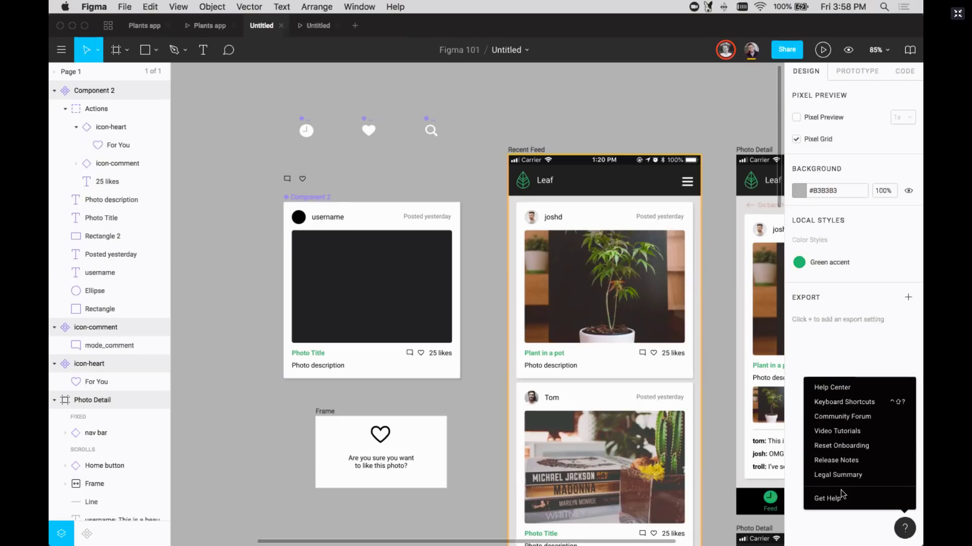
pyautogui.click(830, 501)
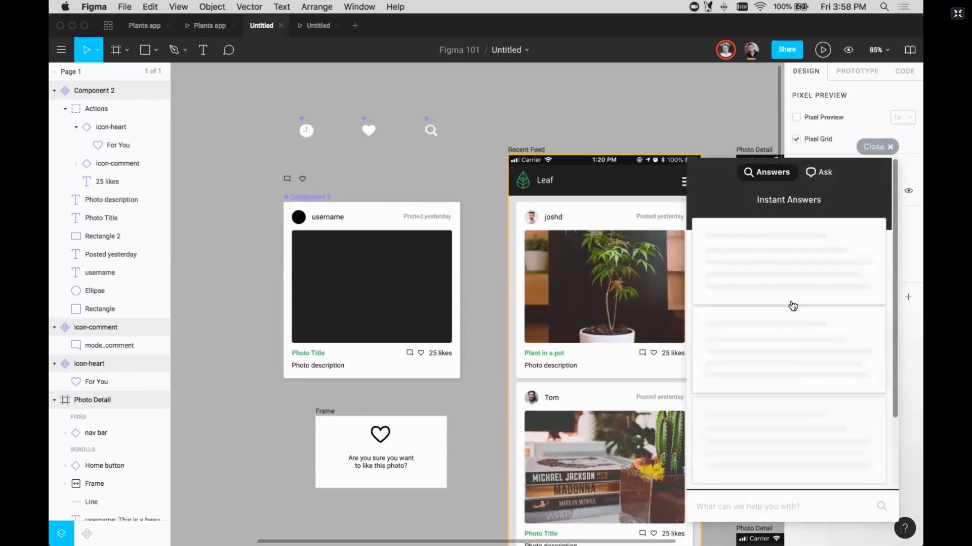
pyautogui.click(815, 174)
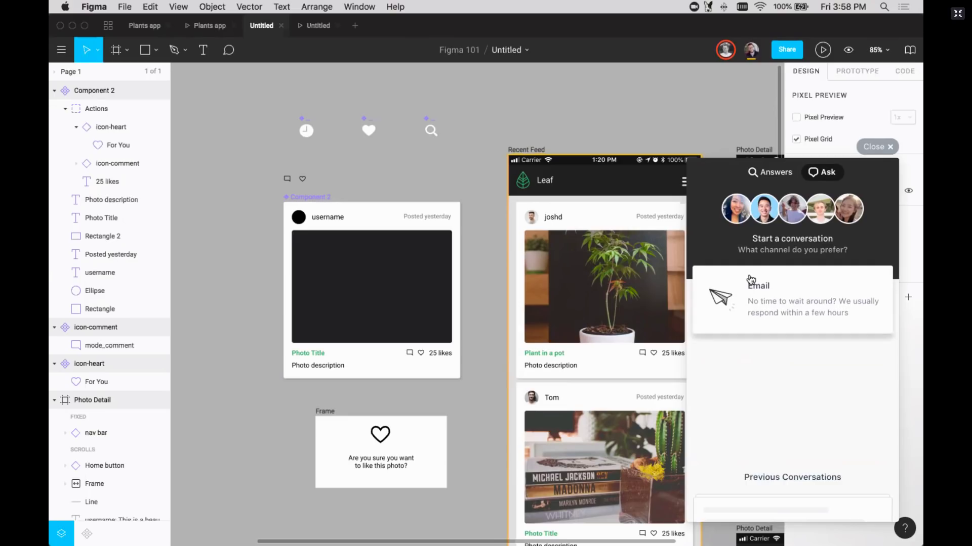
pyautogui.click(759, 293)
pyautogui.click(768, 302)
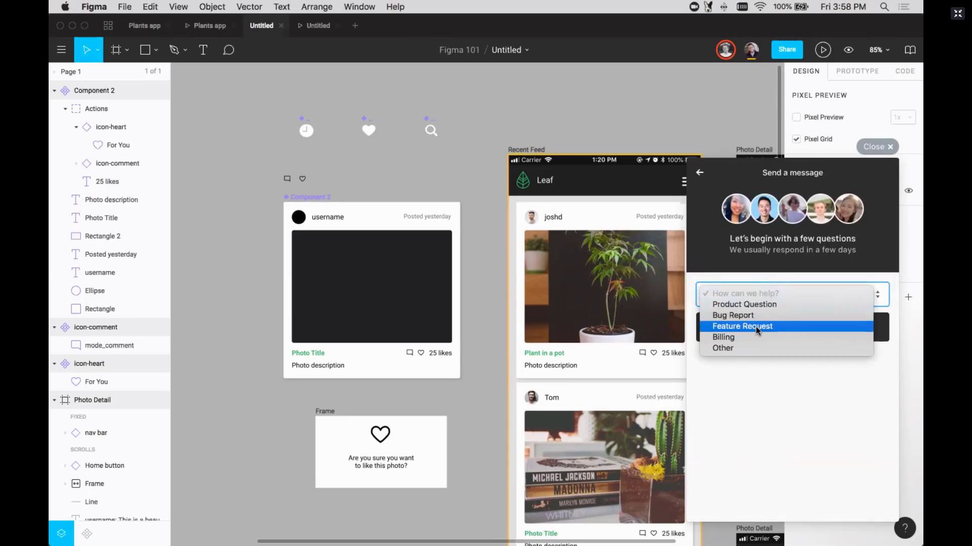
pyautogui.click(767, 390)
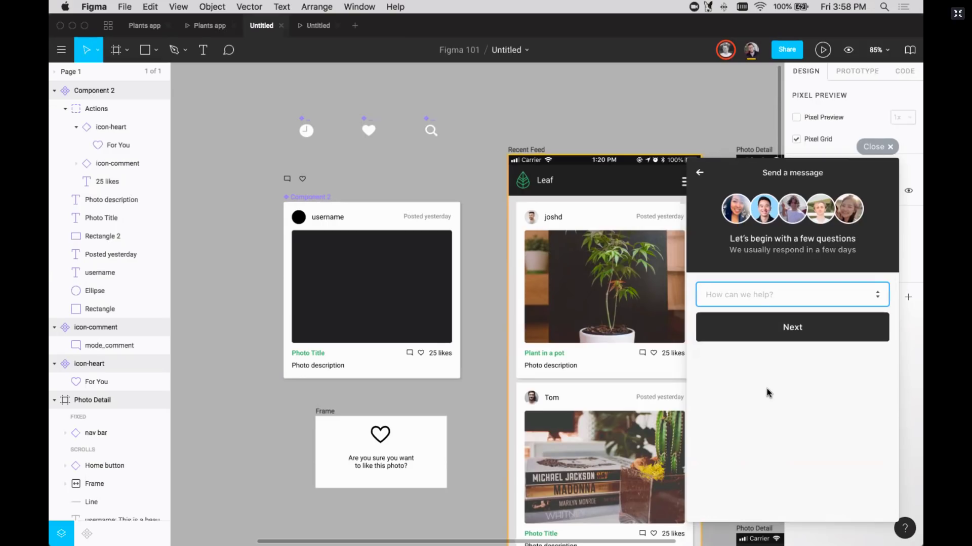
pyautogui.click(700, 173)
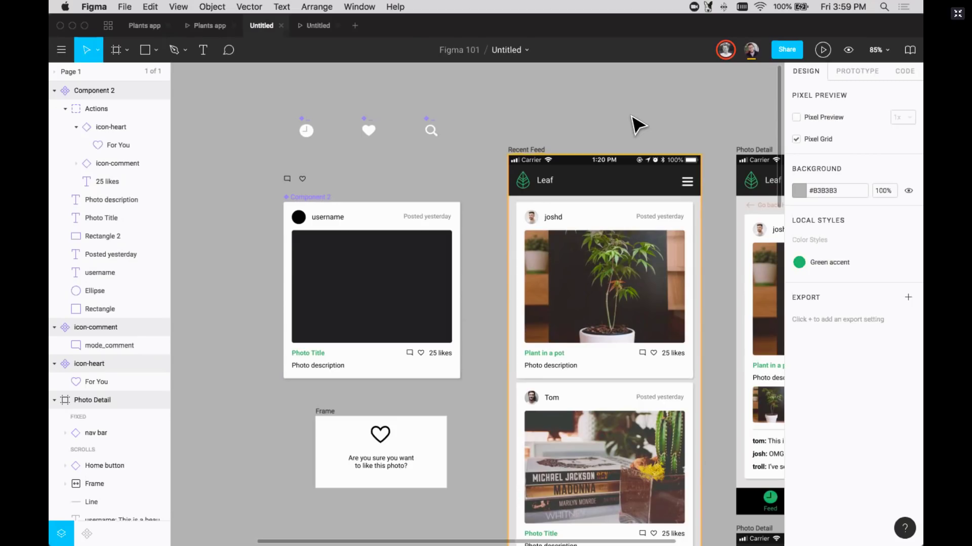
# Add a layout grid to the post card component and configure it as columns with a count of 1
pyautogui.scroll(-2, 464, 199)
pyautogui.hscroll(-2, 464, 200)
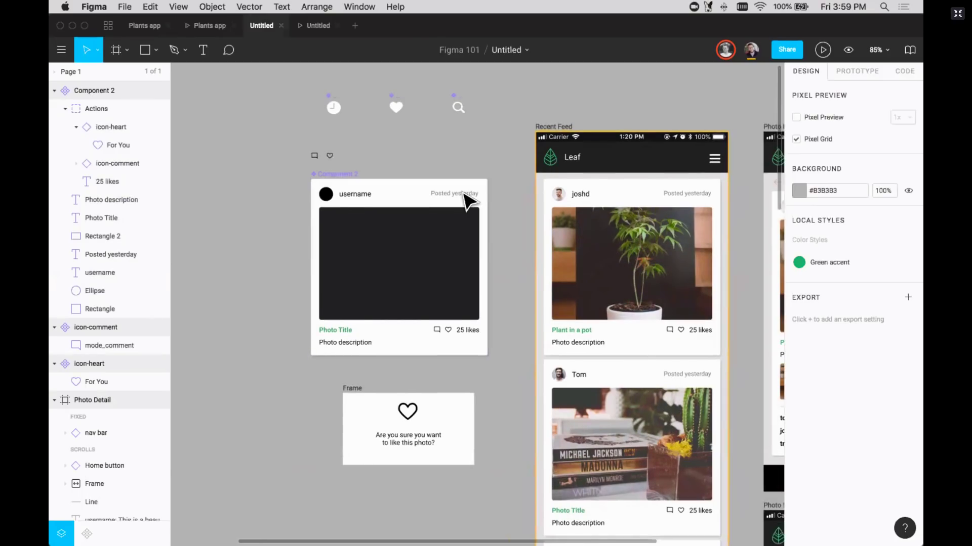
pyautogui.click(343, 178)
pyautogui.scroll(5, 285, 187)
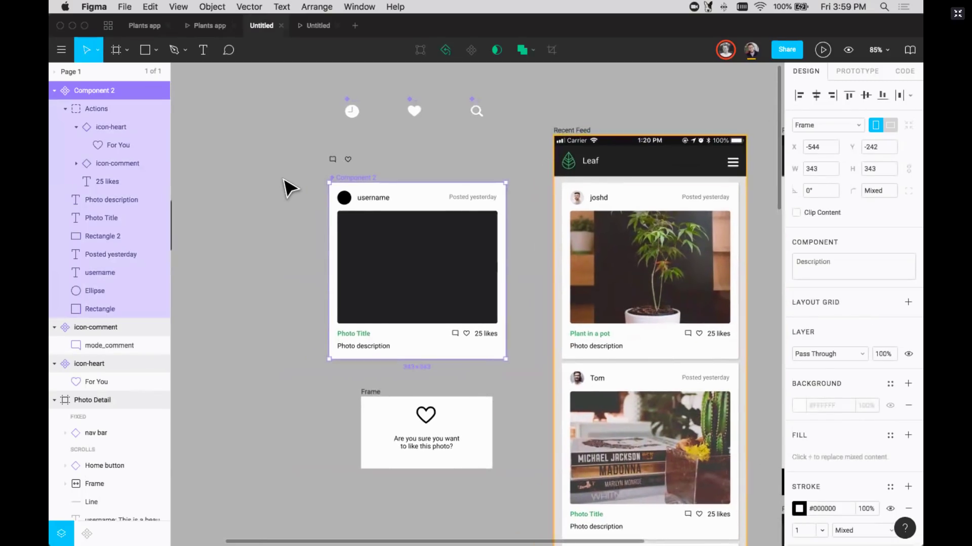
pyautogui.scroll(-5, 284, 188)
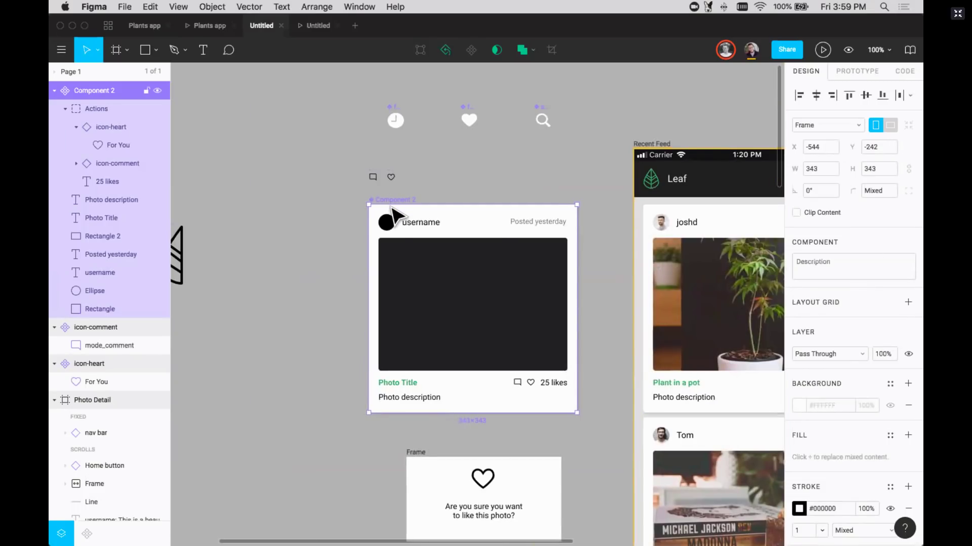
pyautogui.click(907, 302)
pyautogui.click(799, 325)
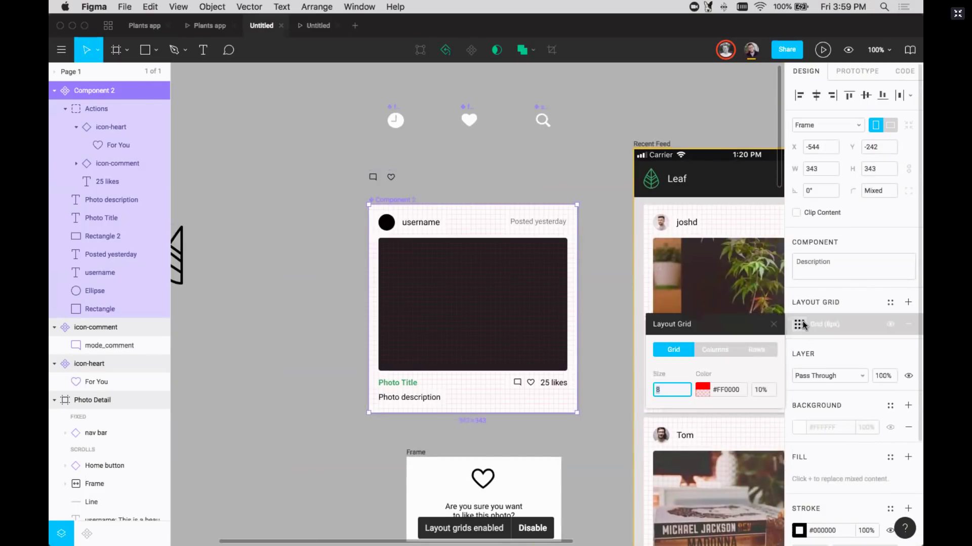
pyautogui.click(713, 351)
pyautogui.click(662, 390)
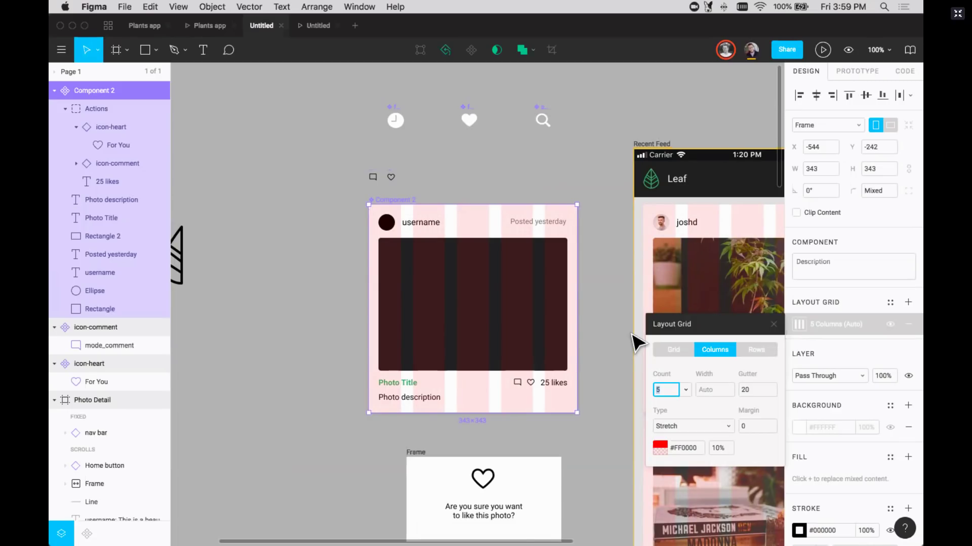
pyautogui.write('1')
pyautogui.press('Return')
# Set the post card's column grid to a gutter of 0, a margin of 16 and 100% colour opacity
pyautogui.click(753, 427)
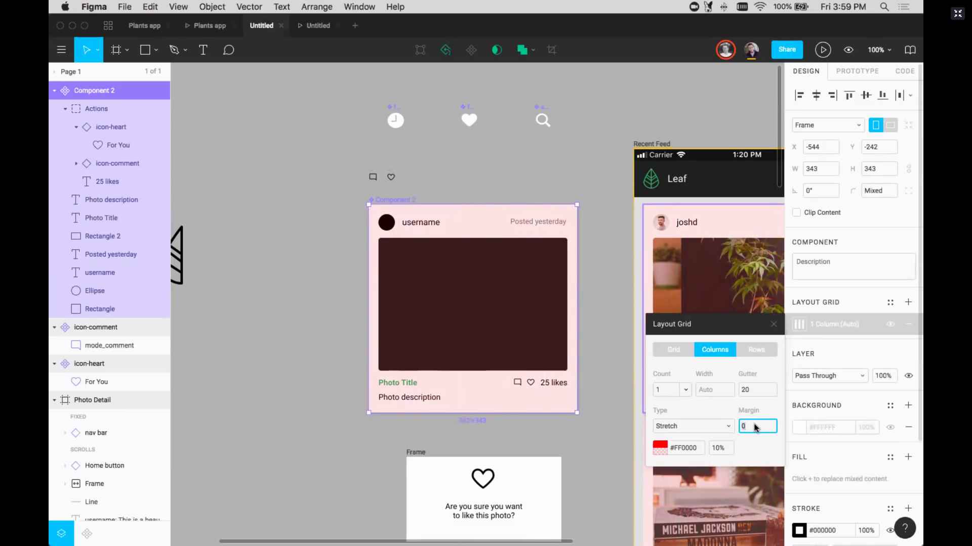
pyautogui.click(757, 390)
pyautogui.press('Return')
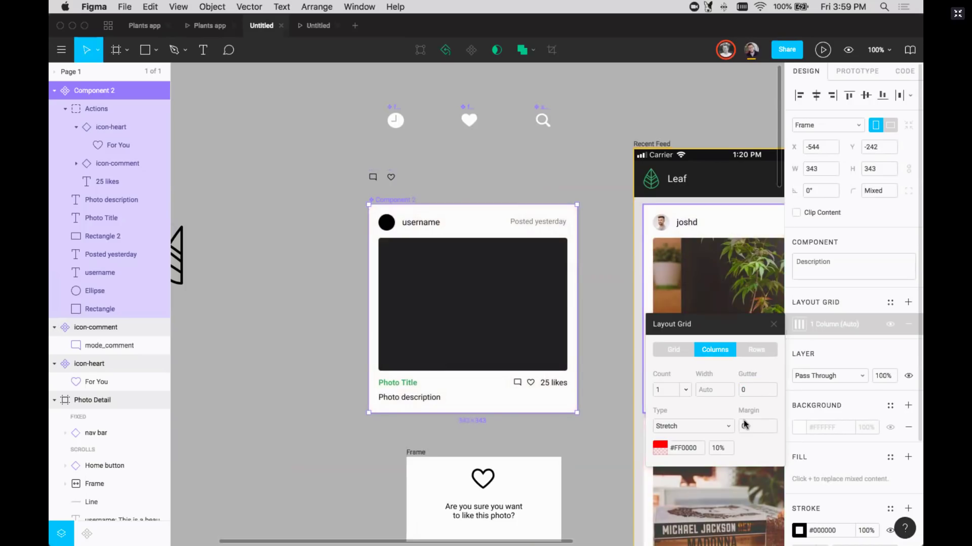
pyautogui.press('BackSpace')
pyautogui.click(720, 449)
pyautogui.write('50')
pyautogui.press('Return')
pyautogui.write('100')
pyautogui.press('Return')
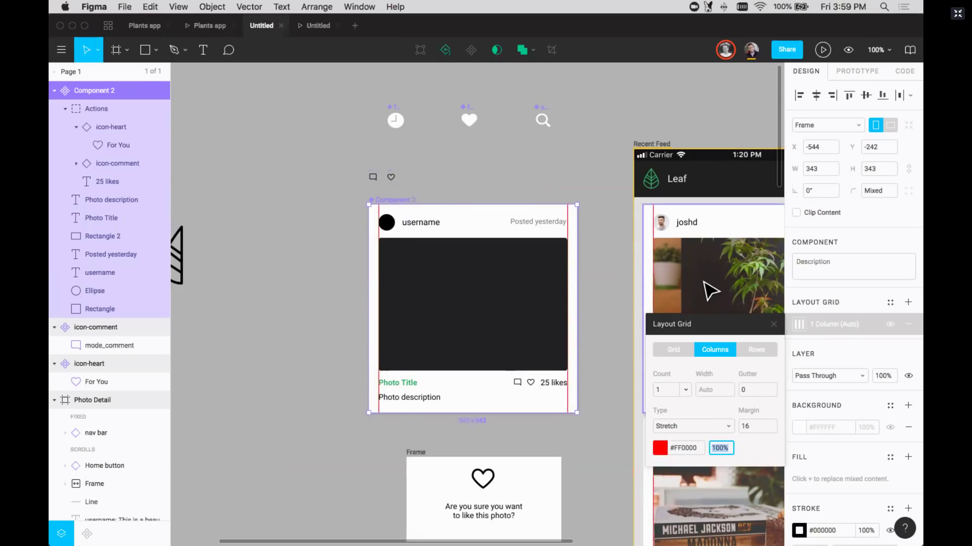
pyautogui.click(792, 313)
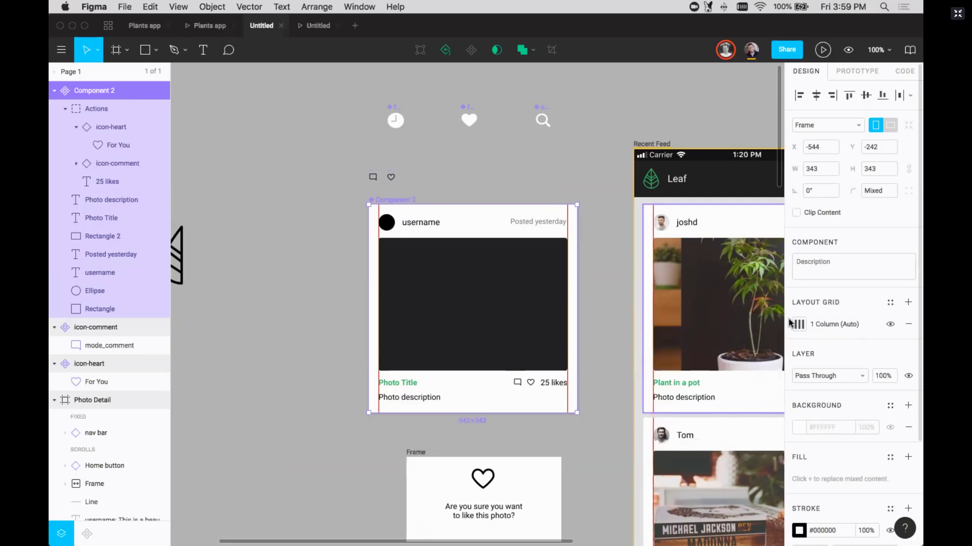
# Duplicate the post card's column grid and change the copy to a rows grid
pyautogui.click(868, 324)
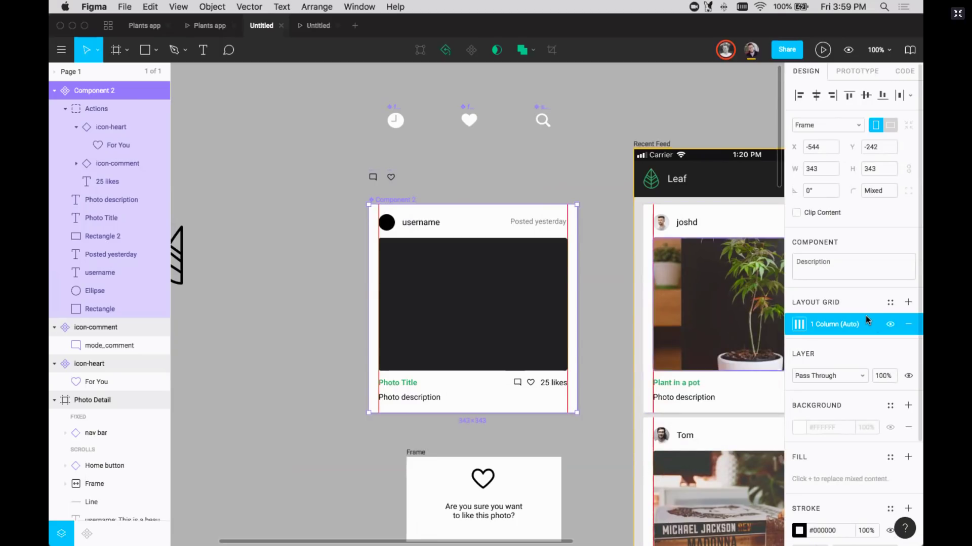
pyautogui.press('super+d')
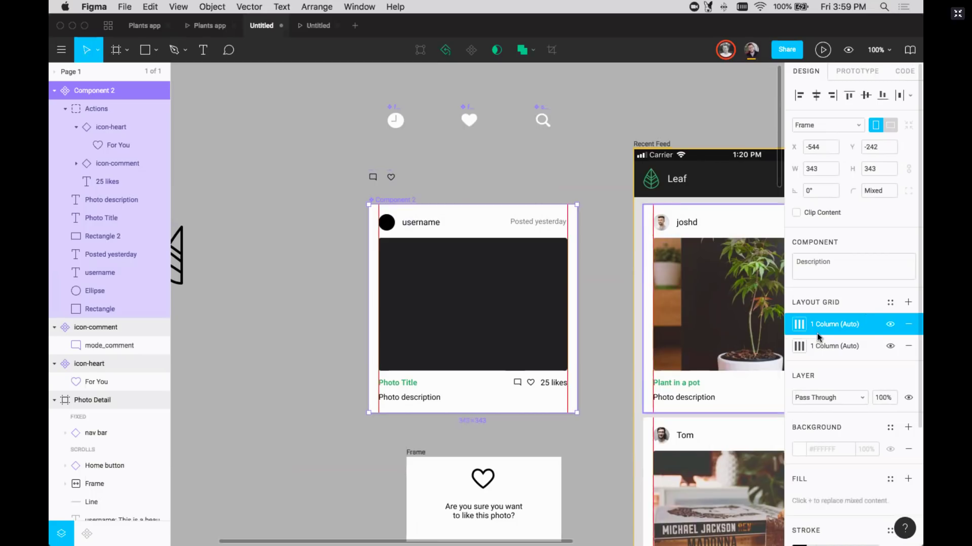
pyautogui.click(798, 326)
pyautogui.click(748, 350)
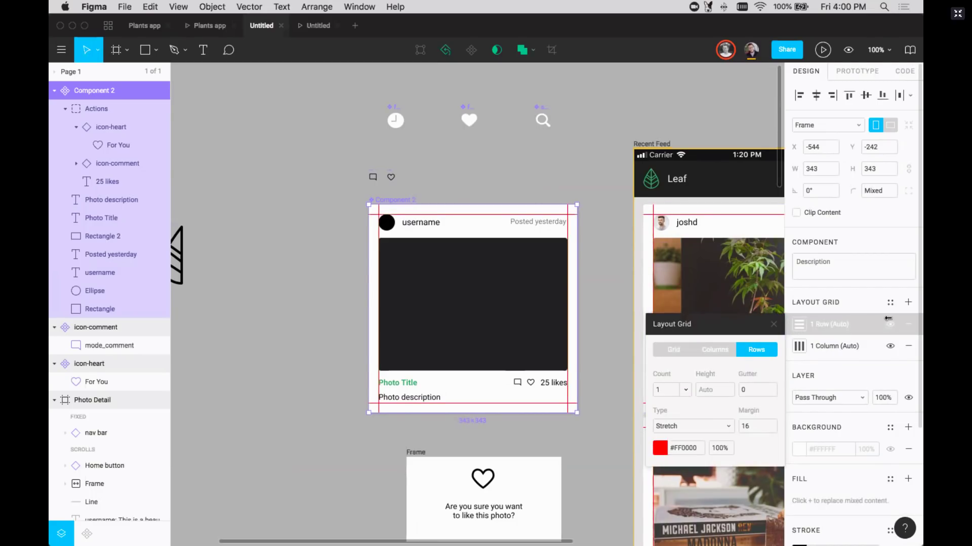
pyautogui.click(546, 163)
# Examine how the post card's text and photo line up with the grid margins across the component, Recent Feed and Photo Detail frames
pyautogui.scroll(-3, 644, 265)
pyautogui.hscroll(4, 644, 264)
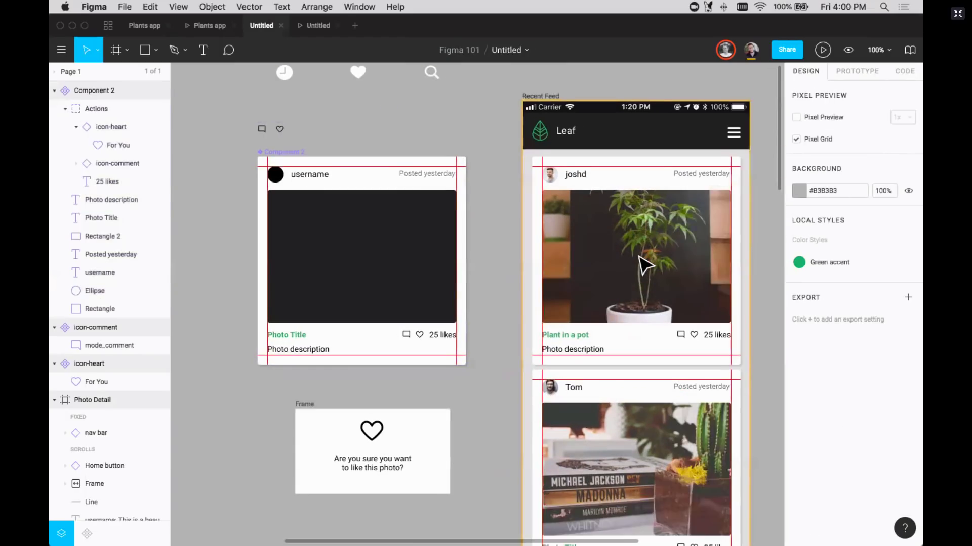
pyautogui.scroll(-1, 501, 212)
pyautogui.hscroll(3, 501, 212)
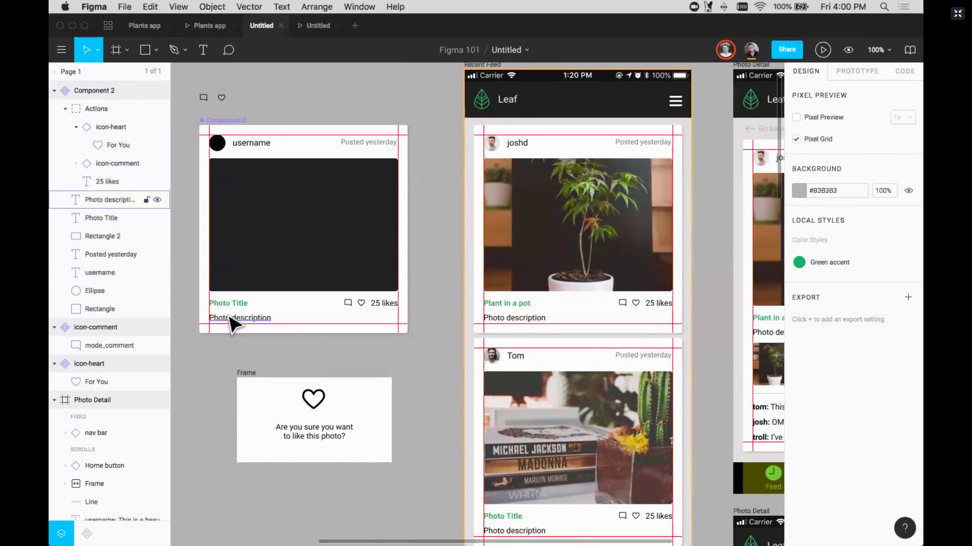
pyautogui.keyDown('super'); pyautogui.click(231, 319); pyautogui.keyUp('super')
pyautogui.scroll(3, 212, 282)
pyautogui.hscroll(-1, 213, 282)
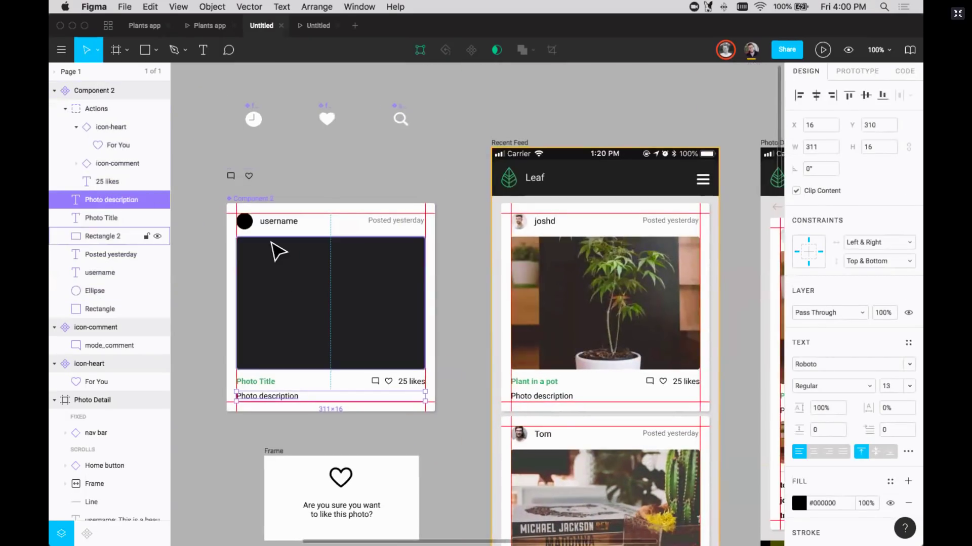
pyautogui.scroll(-1, 254, 235)
pyautogui.hscroll(-3, 254, 235)
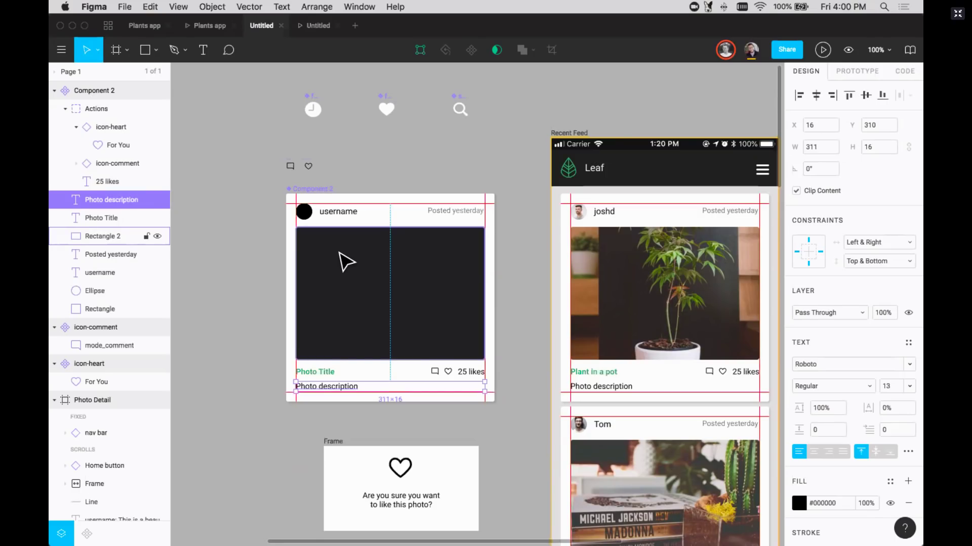
pyautogui.hscroll(8, 346, 262)
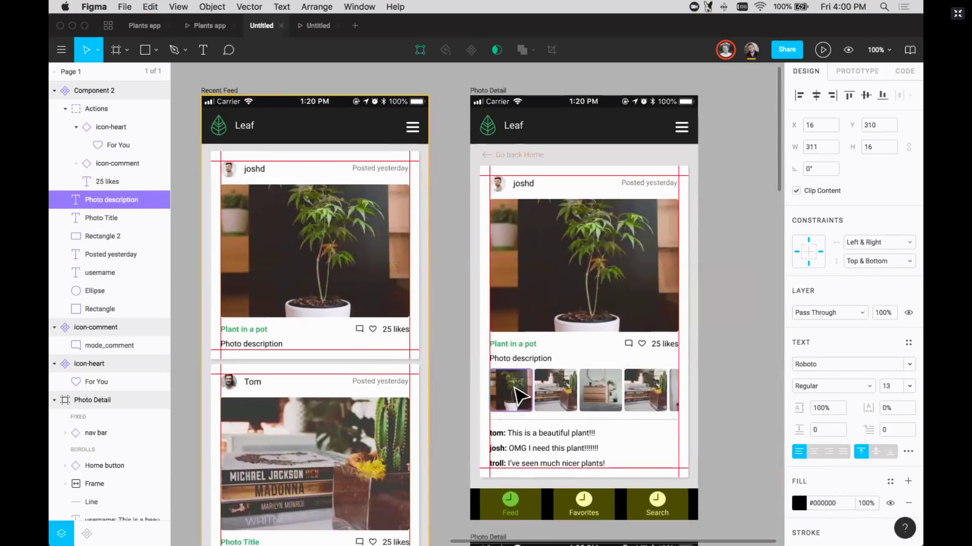
# Add a columns layout grid to the frame holding the small-image thumbnails in the upper Photo Detail screen
pyautogui.click(521, 403)
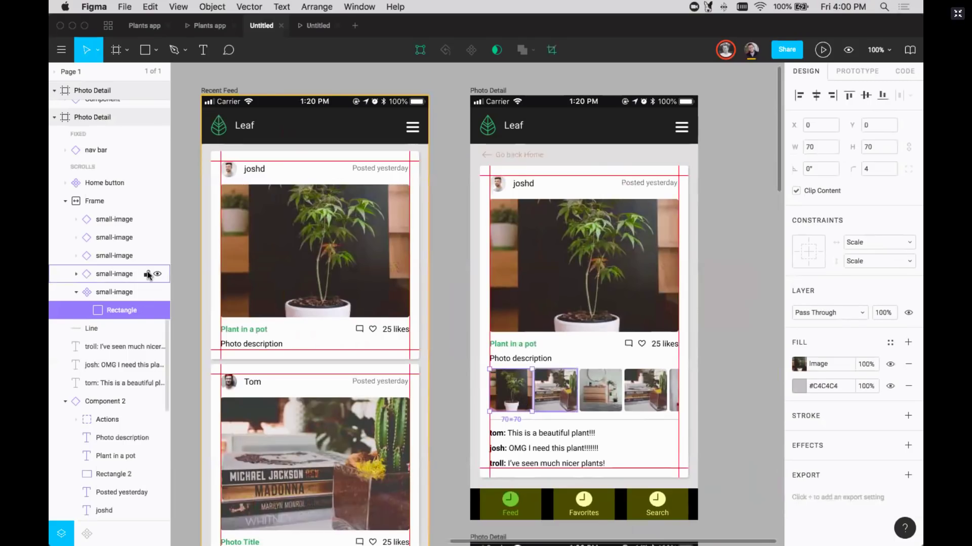
pyautogui.click(104, 202)
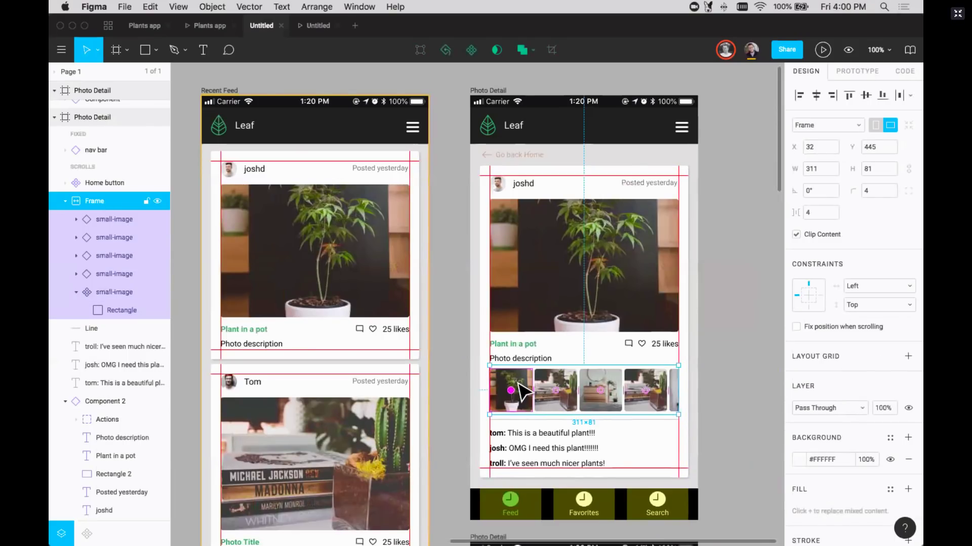
pyautogui.click(521, 385)
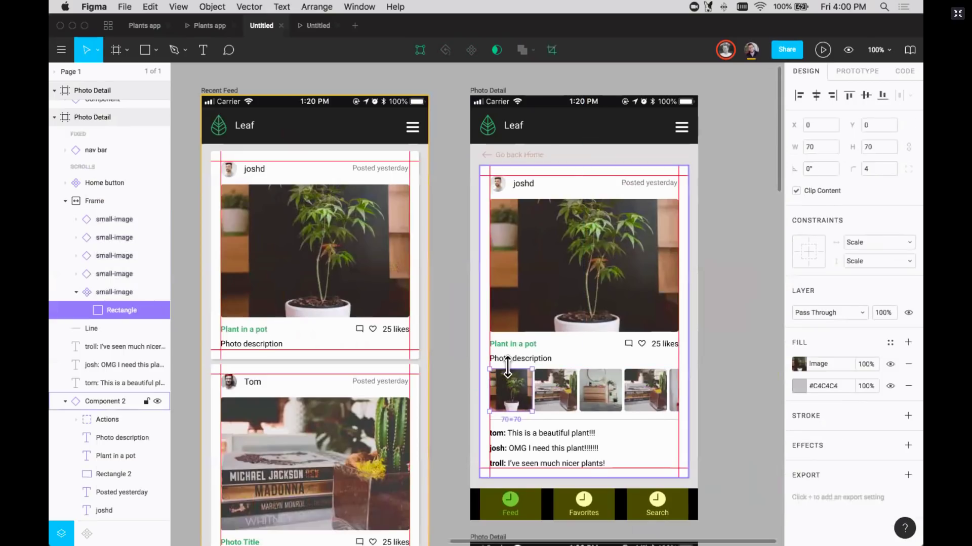
pyautogui.press('Escape')
pyautogui.press('Escape')
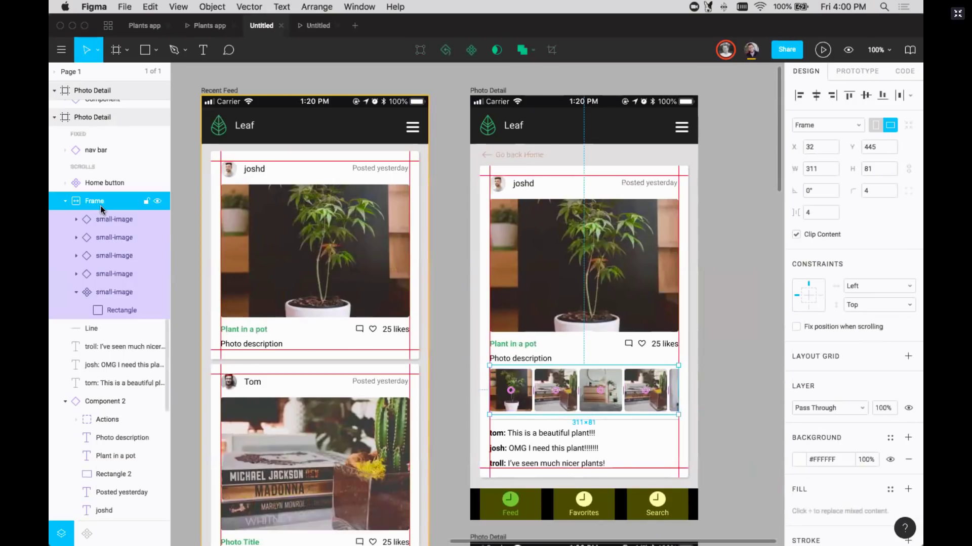
pyautogui.click(906, 356)
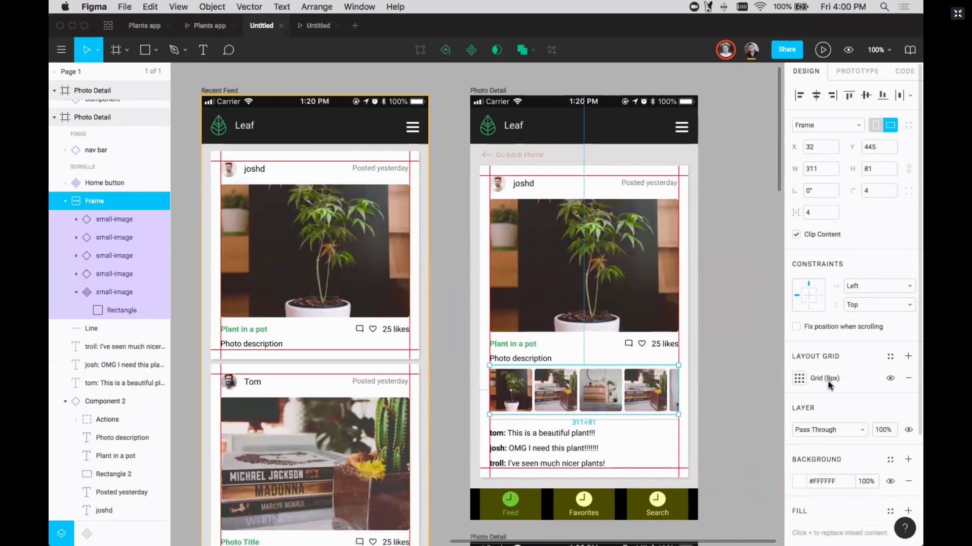
pyautogui.click(798, 379)
pyautogui.click(718, 404)
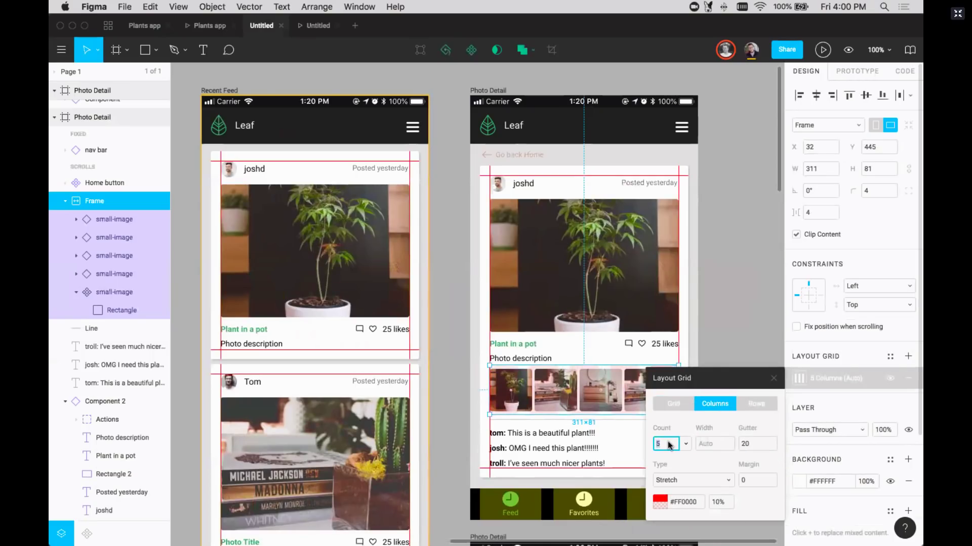
# Set the thumbnail frame's column grid to Left type with a column width of 70 and a gutter of 4
pyautogui.click(673, 475)
pyautogui.click(673, 448)
pyautogui.click(751, 443)
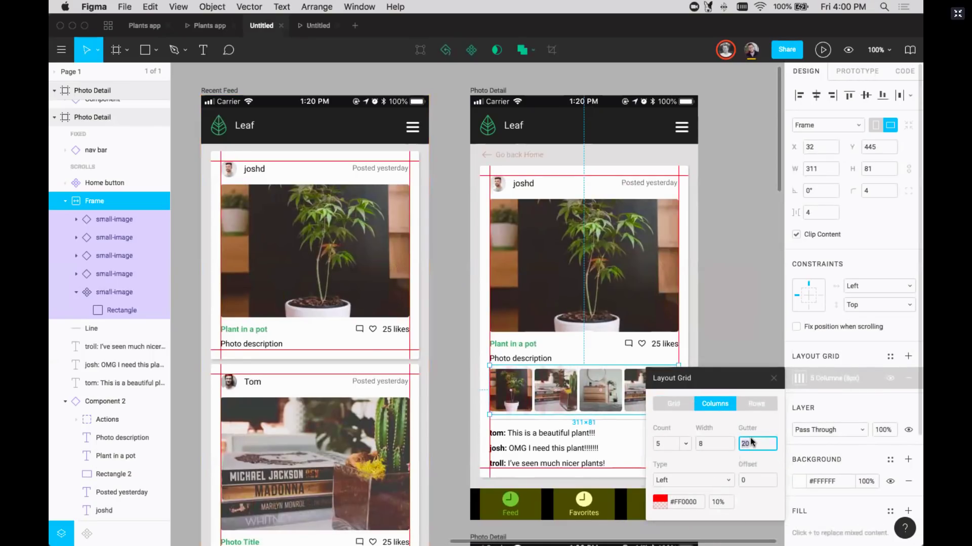
pyautogui.click(712, 446)
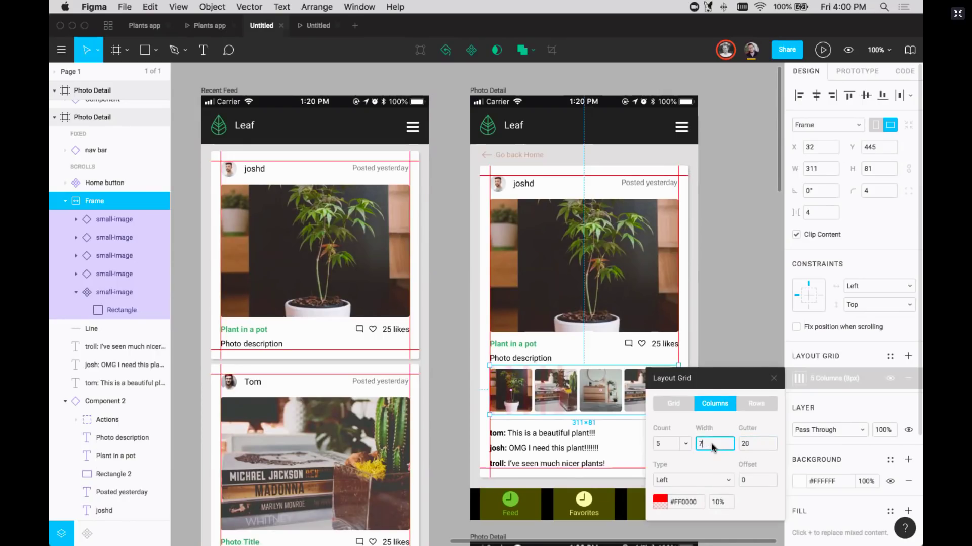
pyautogui.press('Return')
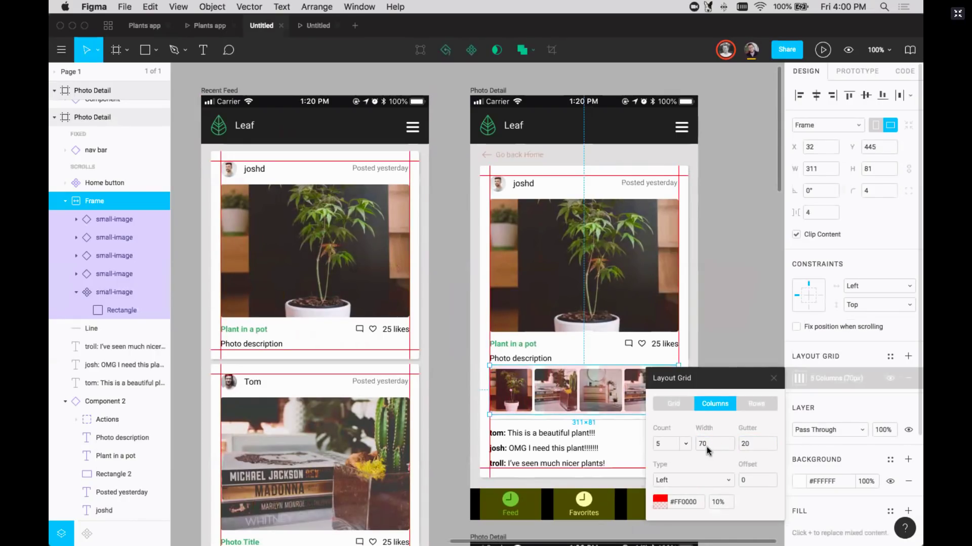
pyautogui.click(756, 444)
pyautogui.press('Return')
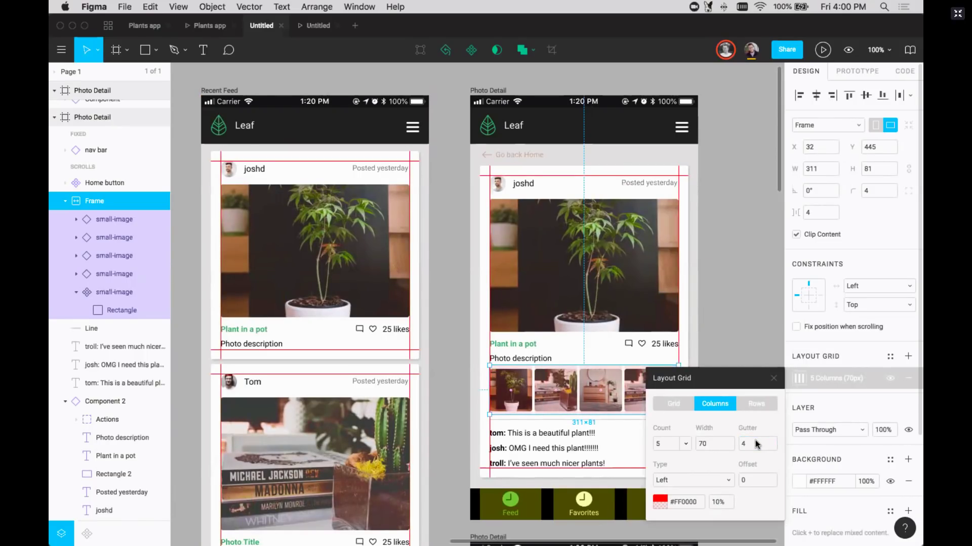
# Set the thumbnail frame's column grid to a count of 45 and a colour opacity of 40%
pyautogui.click(670, 445)
pyautogui.write('15')
pyautogui.press('Return')
pyautogui.write('45')
pyautogui.click(721, 502)
pyautogui.write('40')
pyautogui.press('Return')
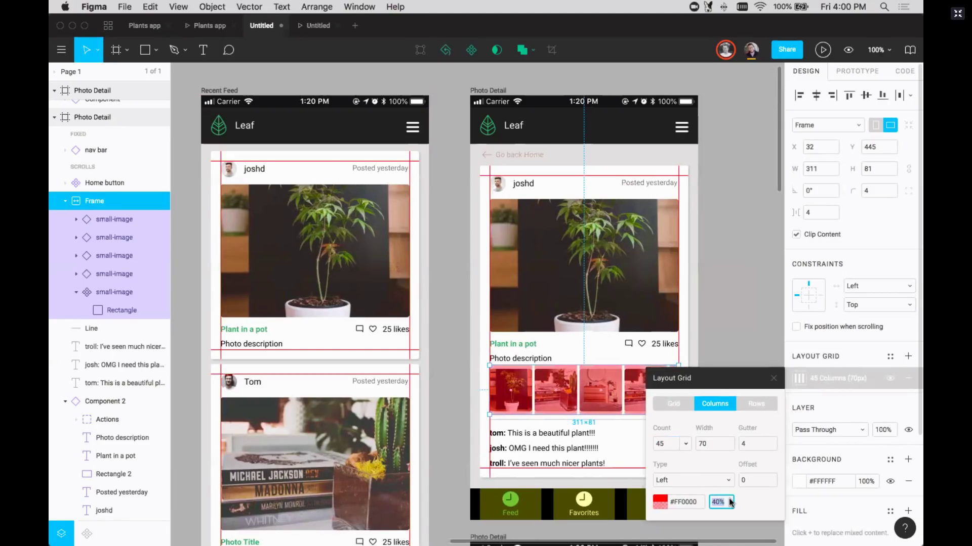
pyautogui.click(725, 331)
# Deselect the thumbnail frame and hide the layout grids across the whole canvas
pyautogui.scroll(-4, 725, 331)
pyautogui.hscroll(3, 724, 332)
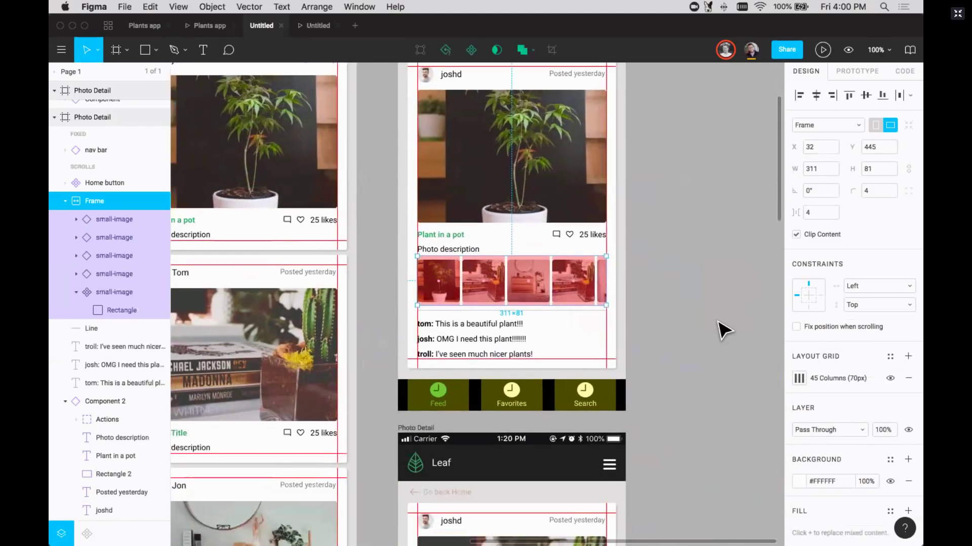
pyautogui.click(691, 282)
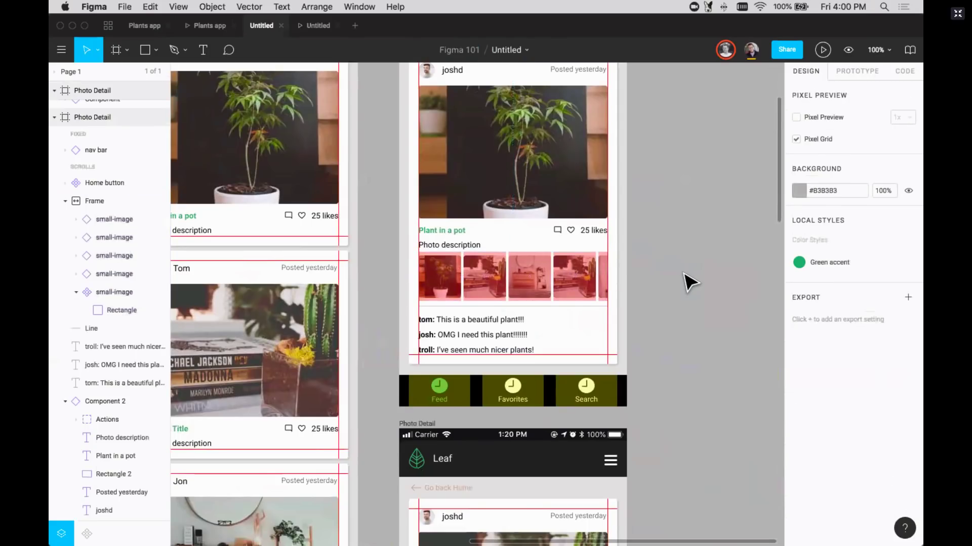
pyautogui.press('-')
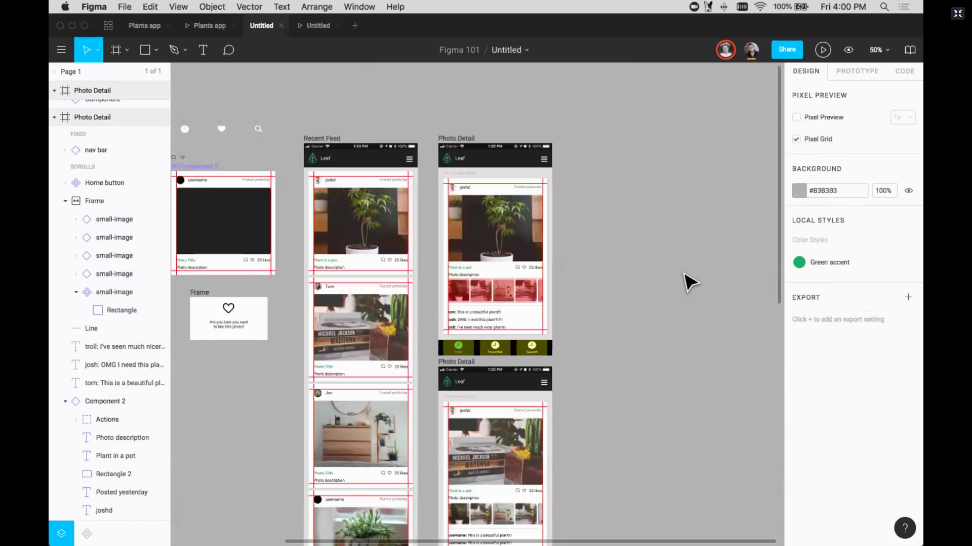
pyautogui.hscroll(-2, 691, 283)
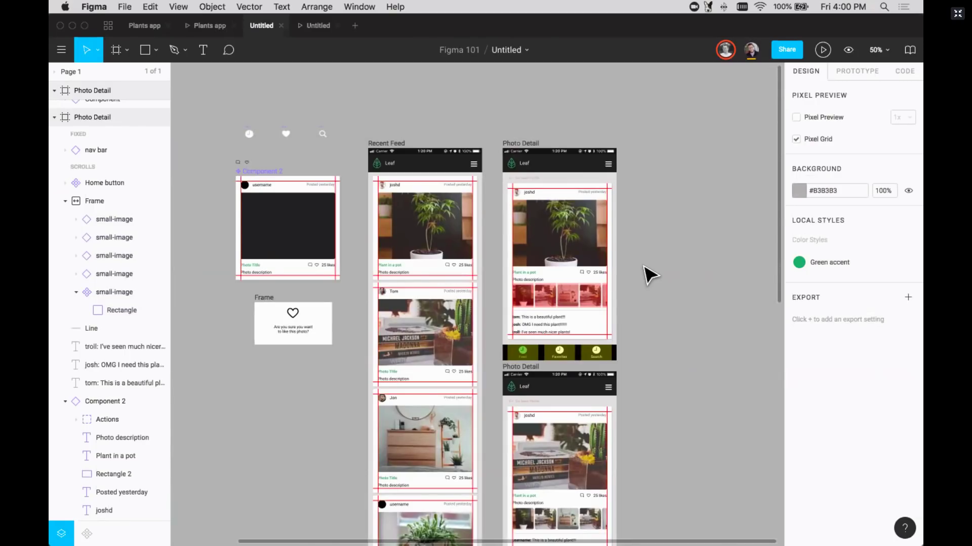
pyautogui.hotkey('ctrl', 'g')
pyautogui.scroll(-1, 630, 336)
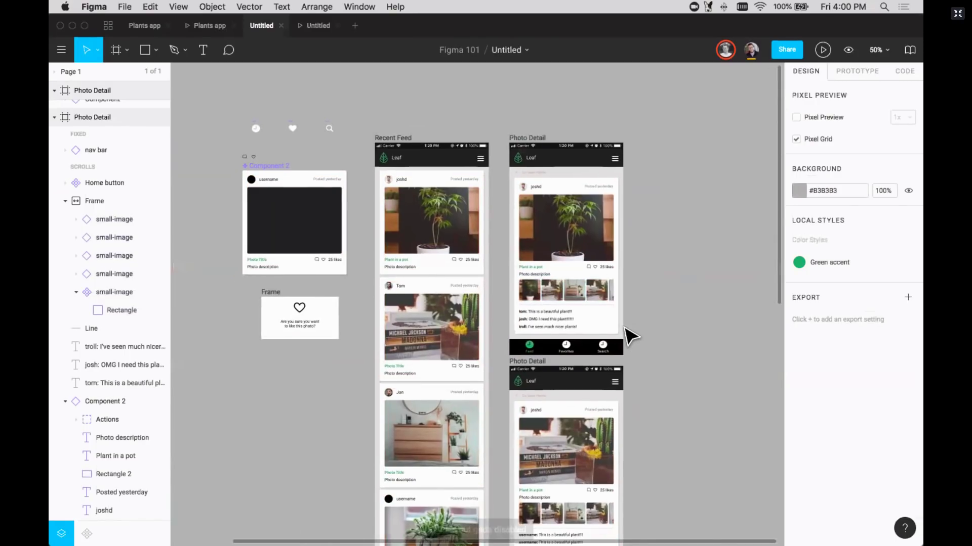
pyautogui.hscroll(-2, 630, 336)
pyautogui.scroll(-1, 630, 336)
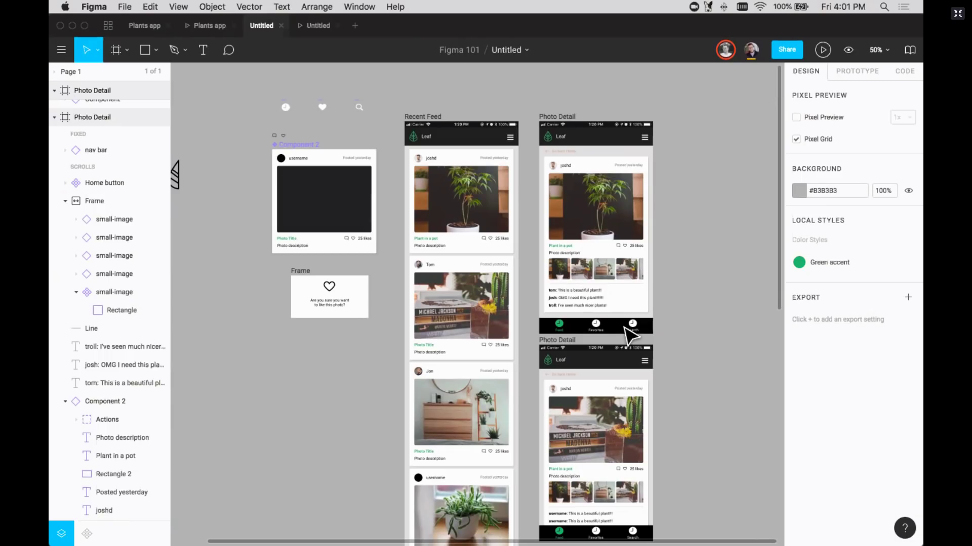
pyautogui.hscroll(2, 630, 334)
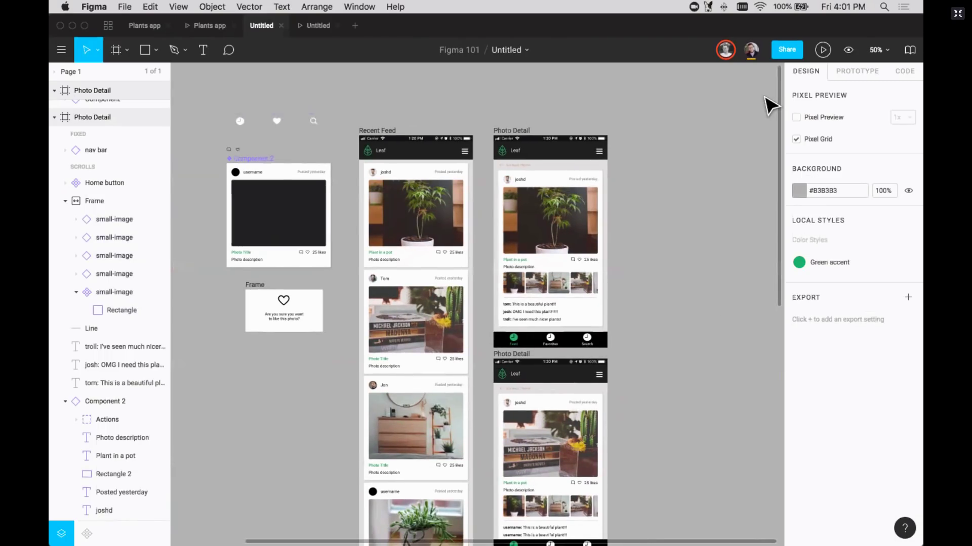
# Display the code properties for the canvas and view the file's sharing options without changing them
pyautogui.click(895, 71)
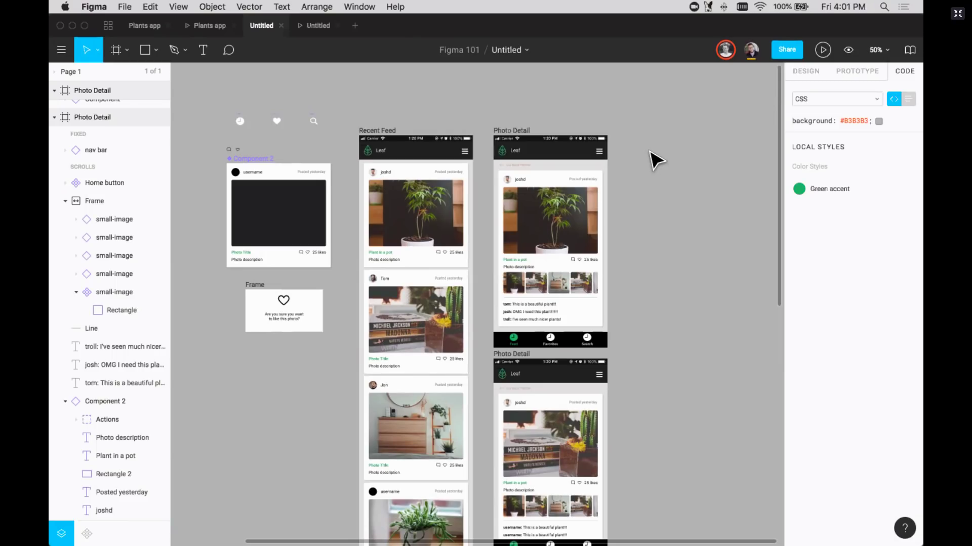
pyautogui.hscroll(4, 656, 161)
pyautogui.scroll(-1, 656, 161)
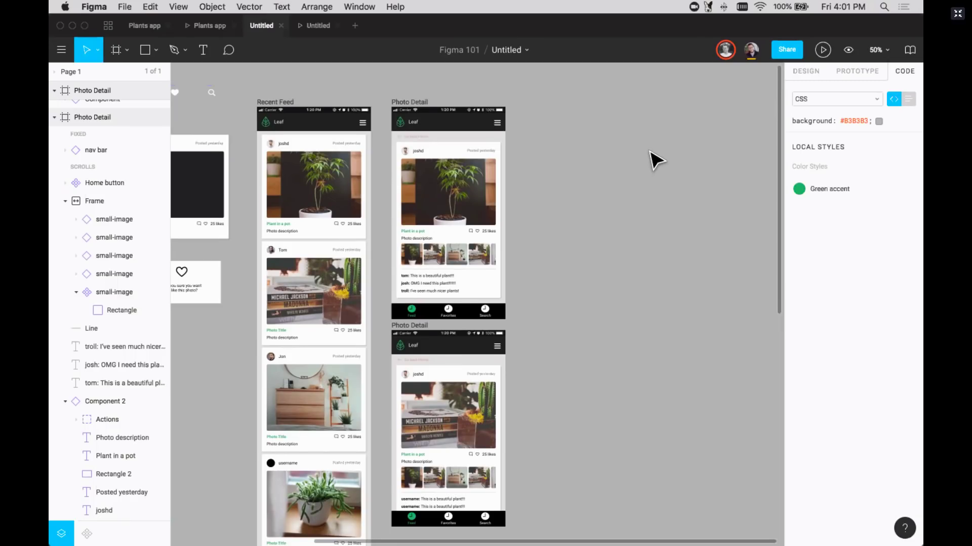
pyautogui.hscroll(-3, 656, 161)
pyautogui.scroll(1, 657, 161)
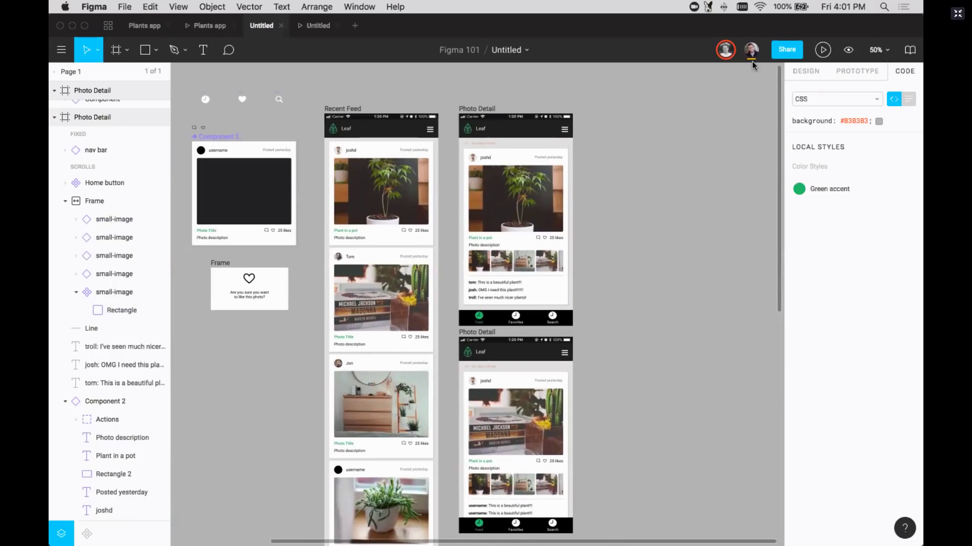
pyautogui.click(786, 49)
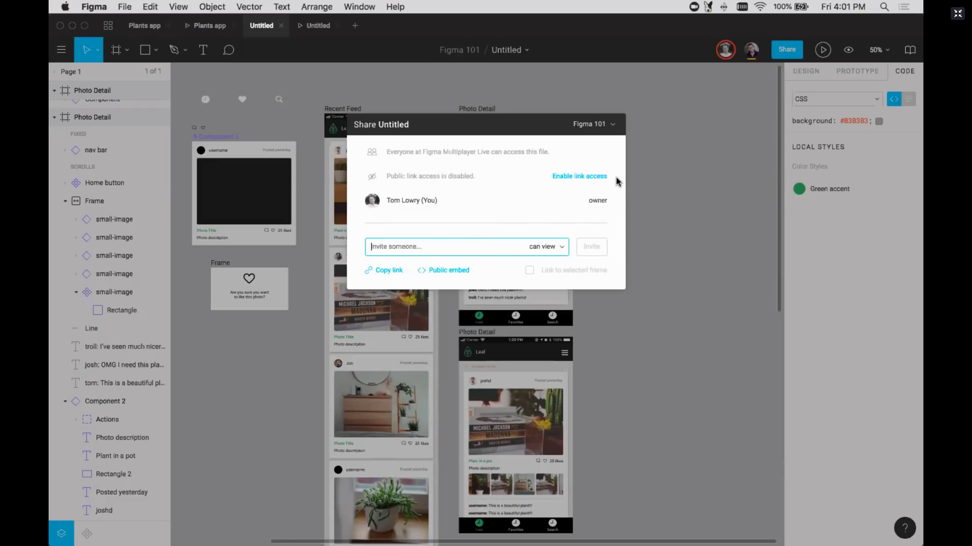
pyautogui.click(665, 130)
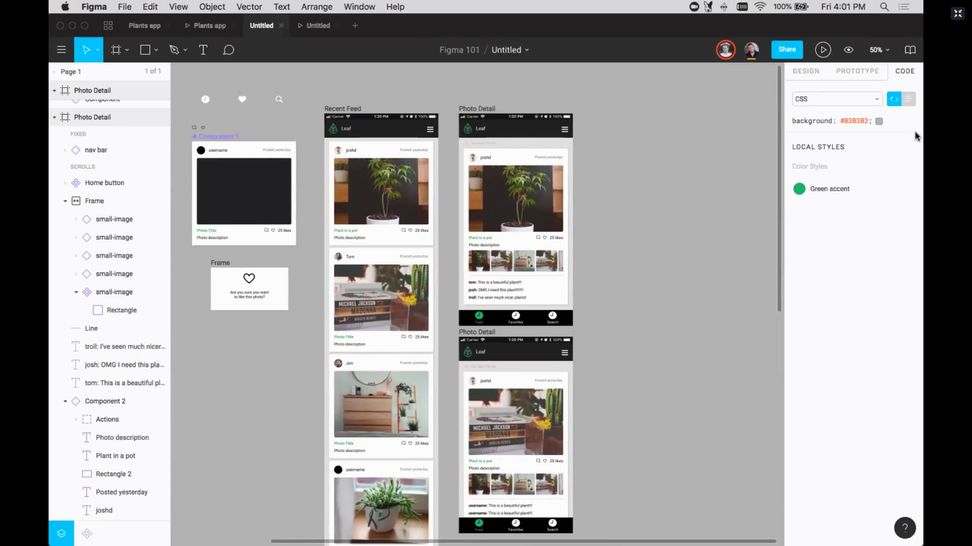
# Inspect the username text in the upper Photo Detail card as iOS and Android code, and return the format to CSS
pyautogui.doubleClick(487, 159)
pyautogui.moveTo(560, 197); pyautogui.dragTo(603, 212)
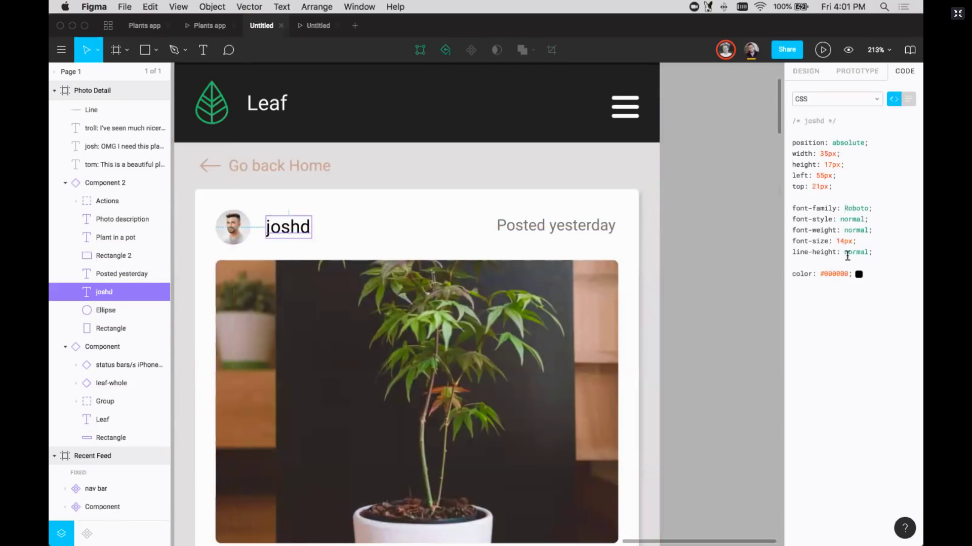
pyautogui.click(821, 99)
pyautogui.click(825, 112)
pyautogui.click(826, 101)
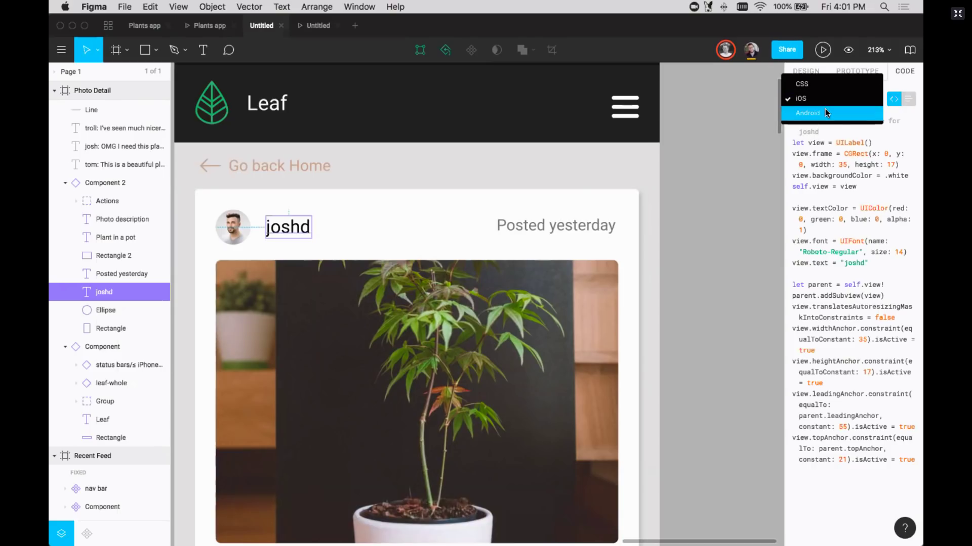
pyautogui.click(826, 112)
pyautogui.click(824, 100)
pyautogui.click(822, 72)
# List the code properties as a table and examine the username text's spacing and the main plant photo's properties
pyautogui.click(908, 99)
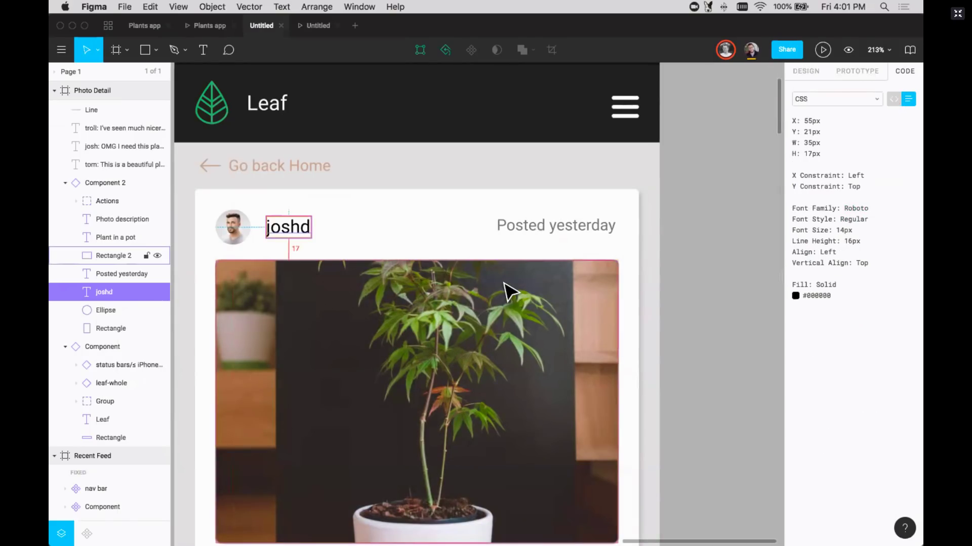
pyautogui.hotkey('shift', '0')
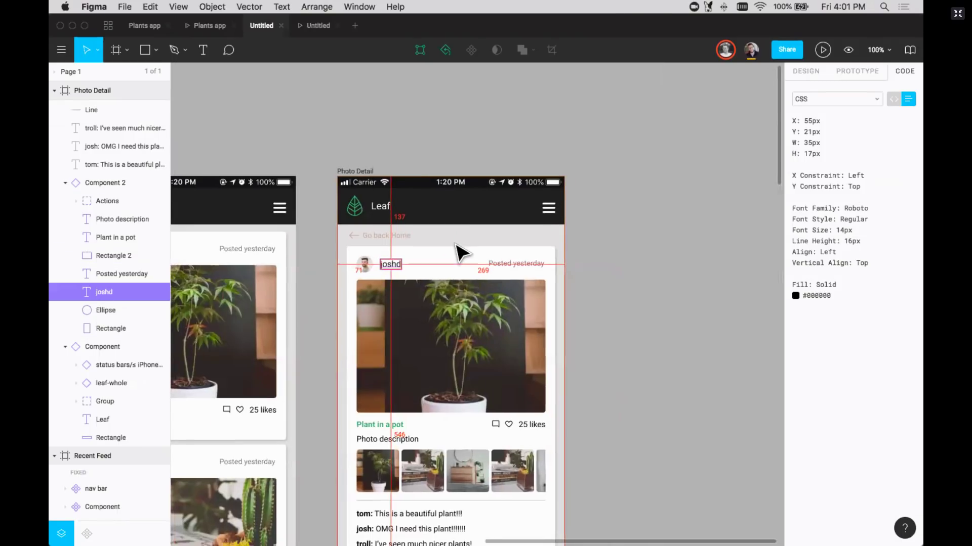
pyautogui.scroll(-1, 460, 253)
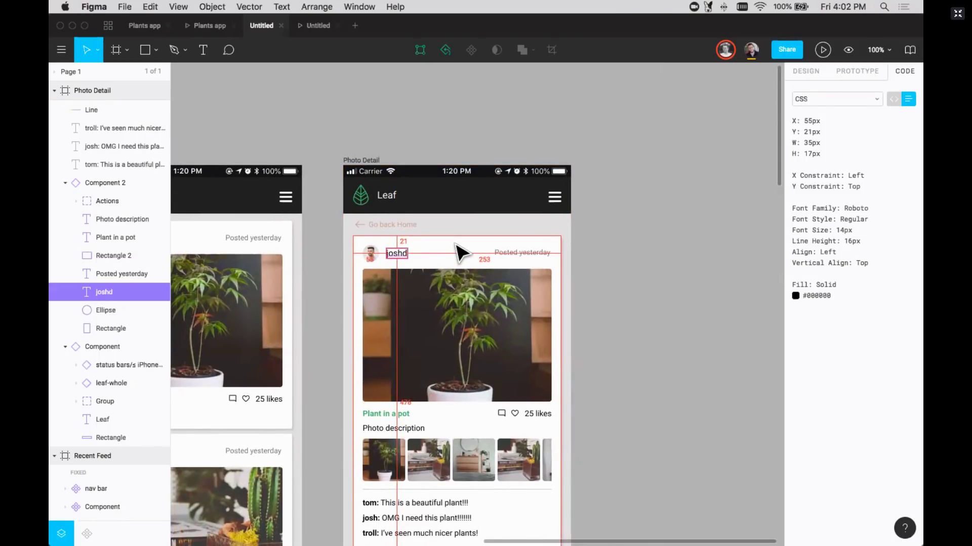
pyautogui.click(463, 302)
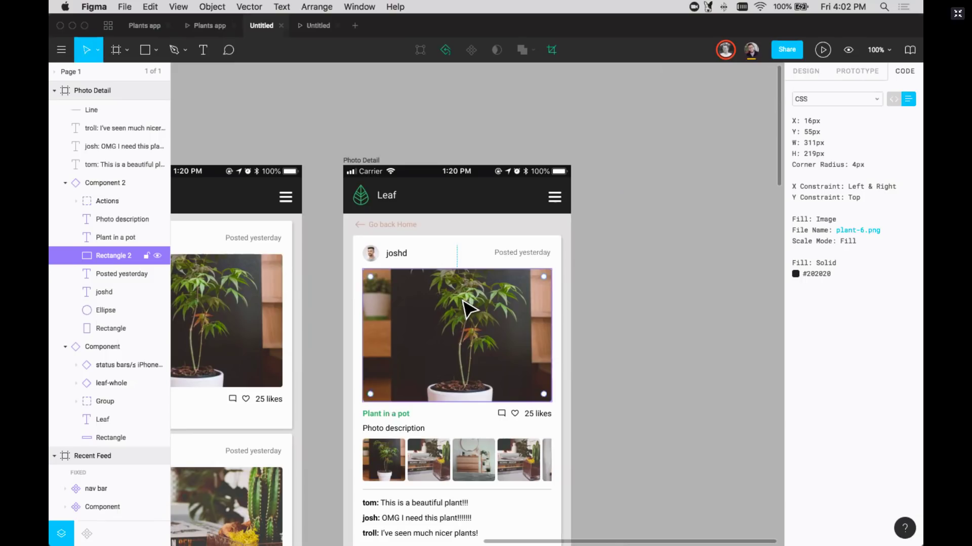
pyautogui.click(617, 377)
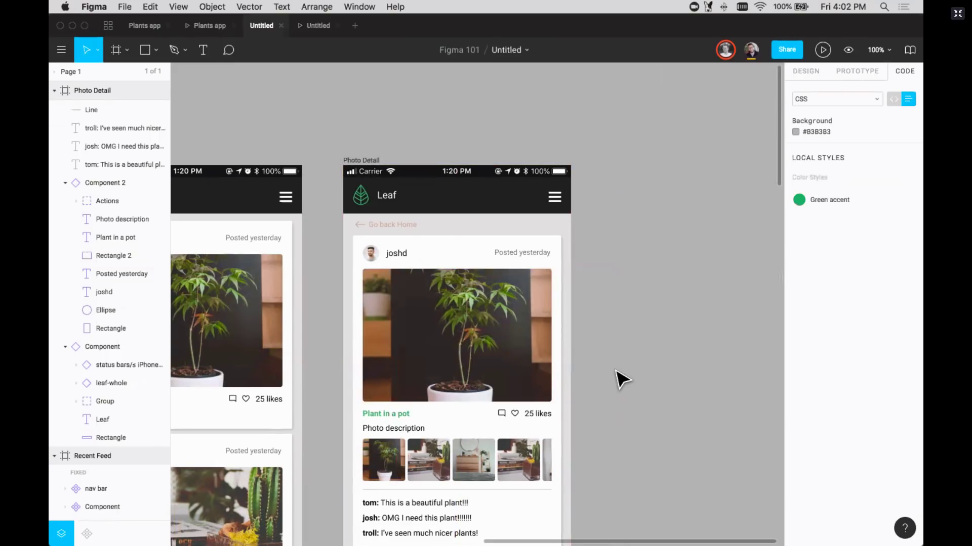
pyautogui.press('-')
pyautogui.scroll(-3, 615, 372)
pyautogui.hscroll(-3, 615, 372)
pyautogui.hscroll(2, 618, 377)
pyautogui.scroll(-1, 618, 377)
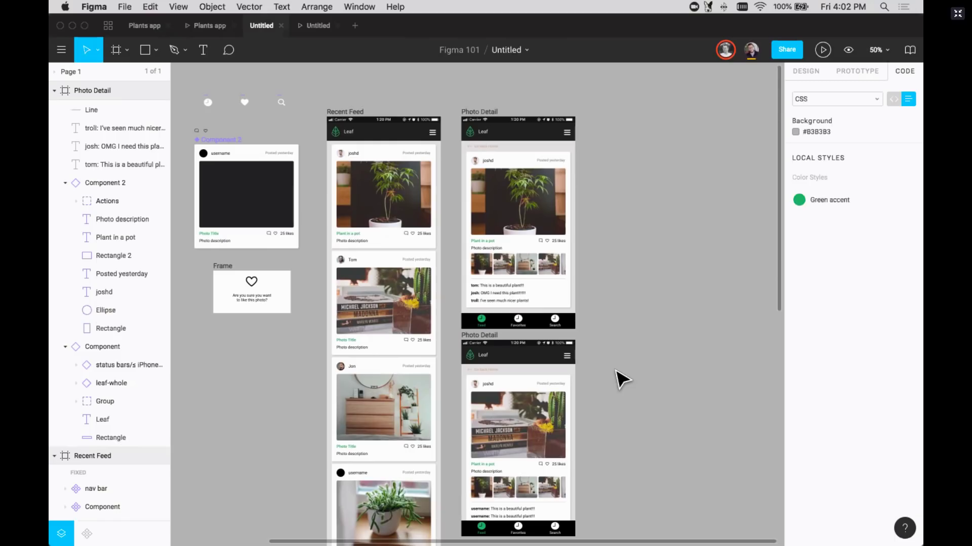
pyautogui.scroll(-2, 622, 379)
pyautogui.hscroll(-2, 622, 380)
pyautogui.press('-')
pyautogui.scroll(-3, 622, 380)
pyautogui.hscroll(1, 623, 380)
pyautogui.scroll(1, 623, 380)
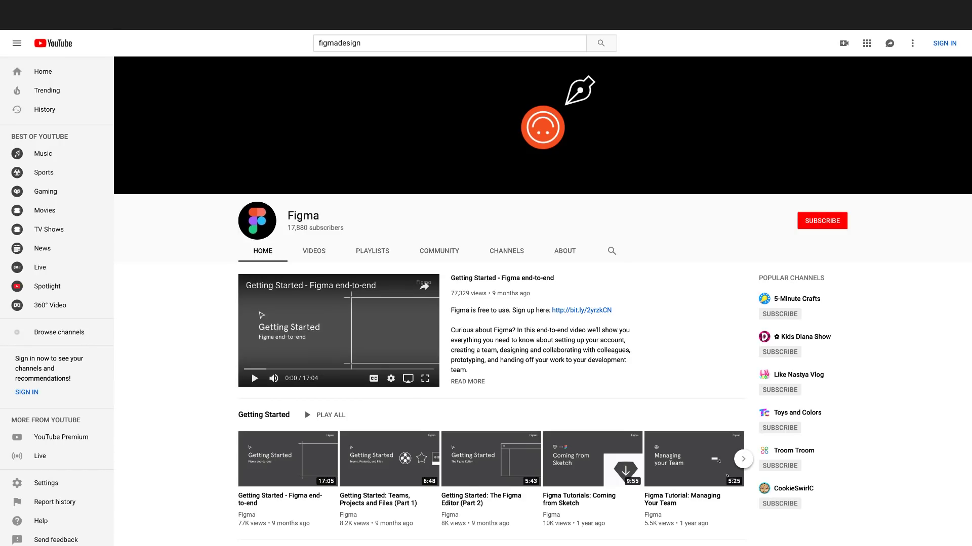
# Browse the tutorial videos on Figma's YouTube channel and the guides, assets and extensions on the Figma Resources site
pyautogui.scroll(-6, 491, 304)
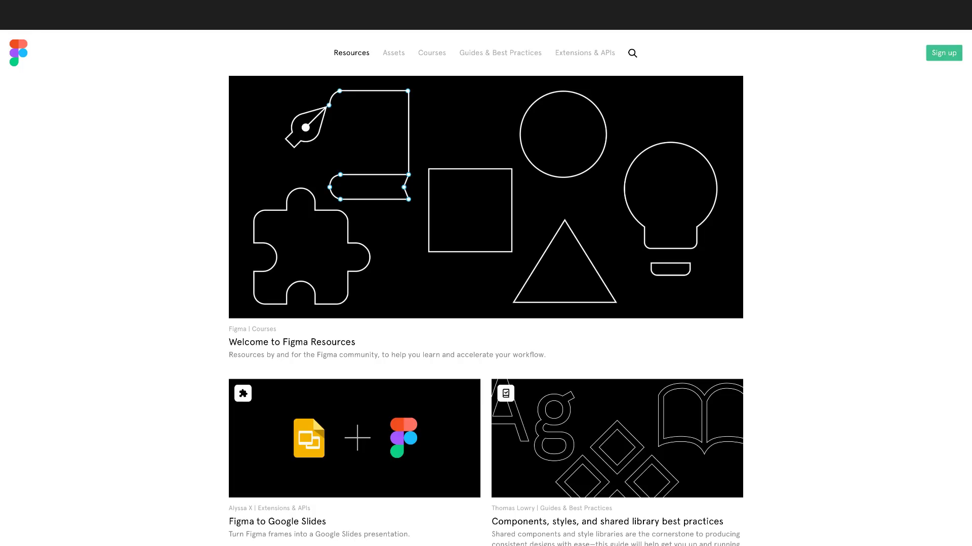
pyautogui.scroll(-2, 486, 273)
pyautogui.scroll(2, 486, 273)
pyautogui.scroll(-5, 486, 273)
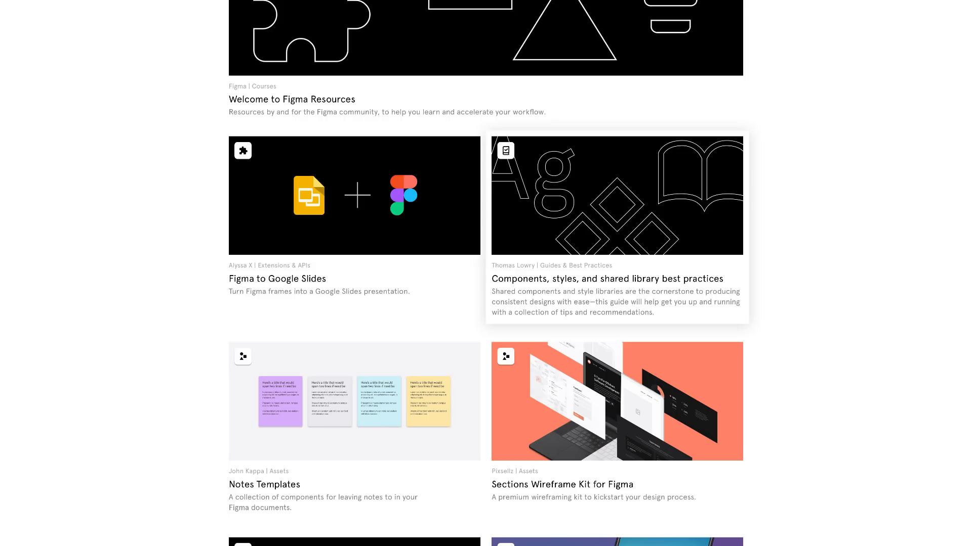
pyautogui.scroll(-2, 486, 274)
pyautogui.scroll(2, 486, 273)
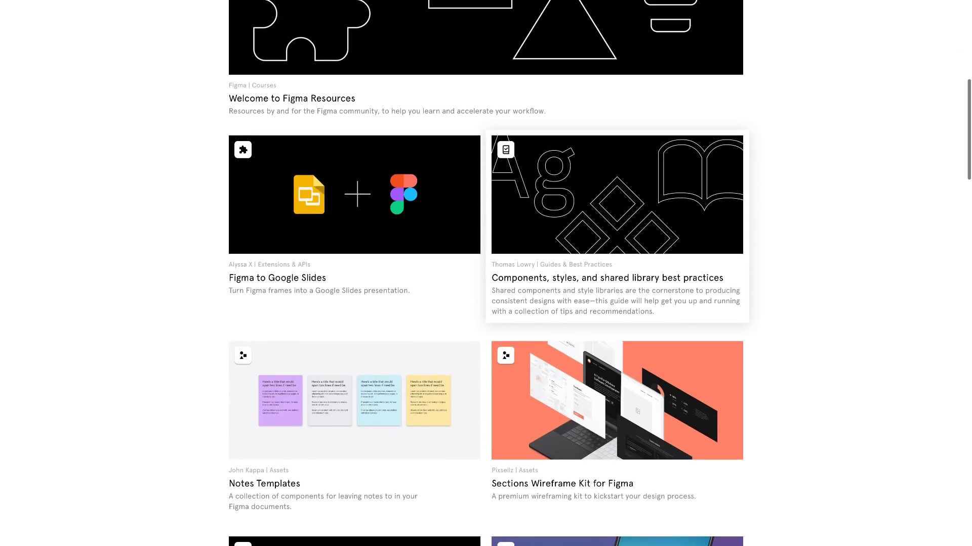
pyautogui.scroll(-1, 486, 273)
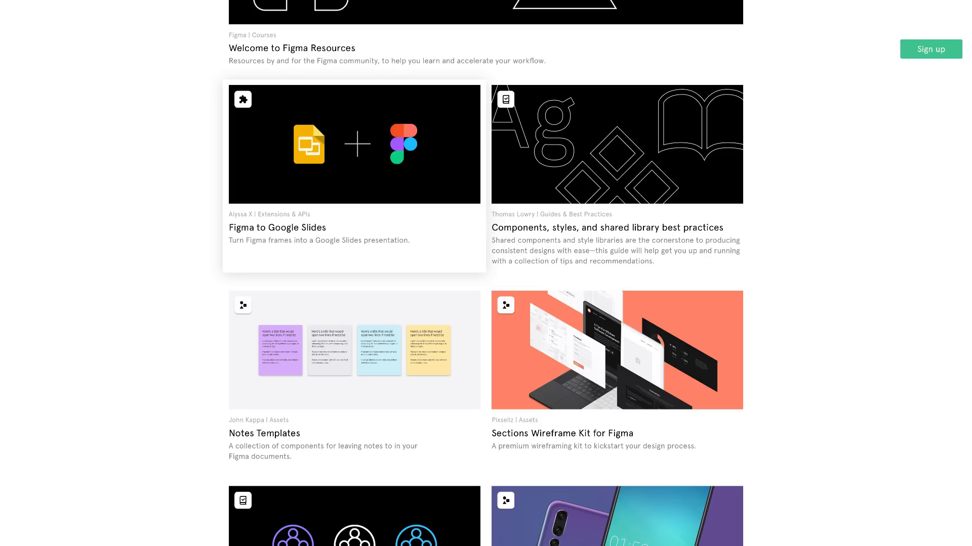
pyautogui.scroll(-4, 486, 273)
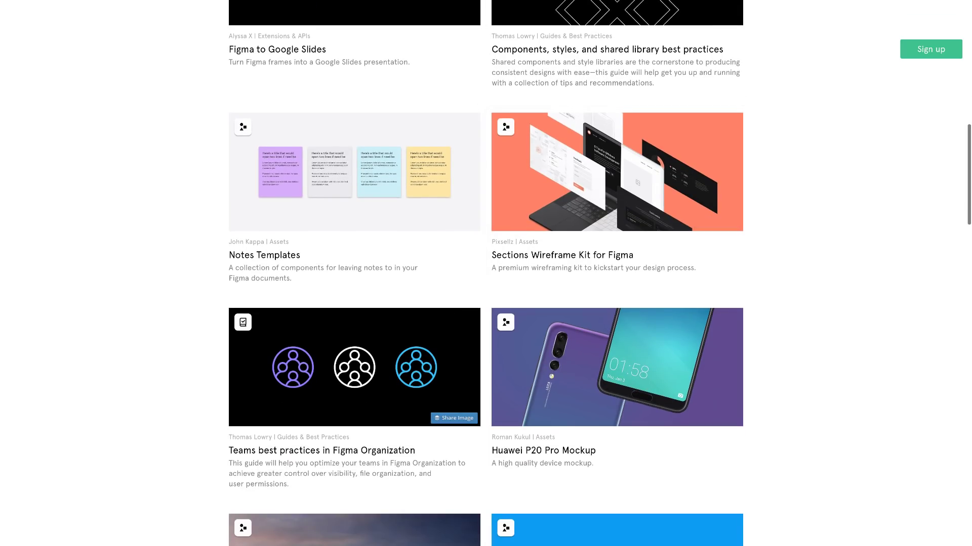
pyautogui.scroll(-3, 617, 273)
pyautogui.scroll(-2, 617, 425)
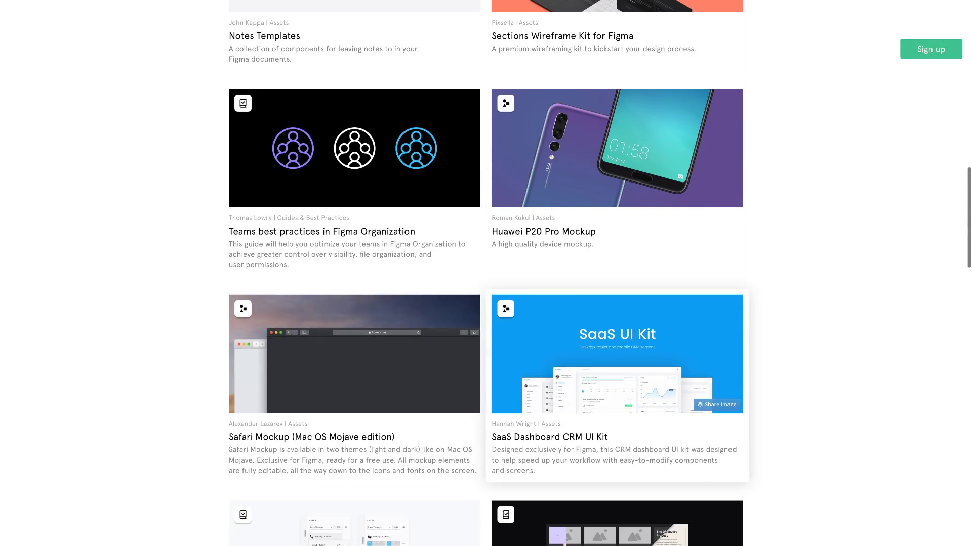
pyautogui.scroll(15, 617, 425)
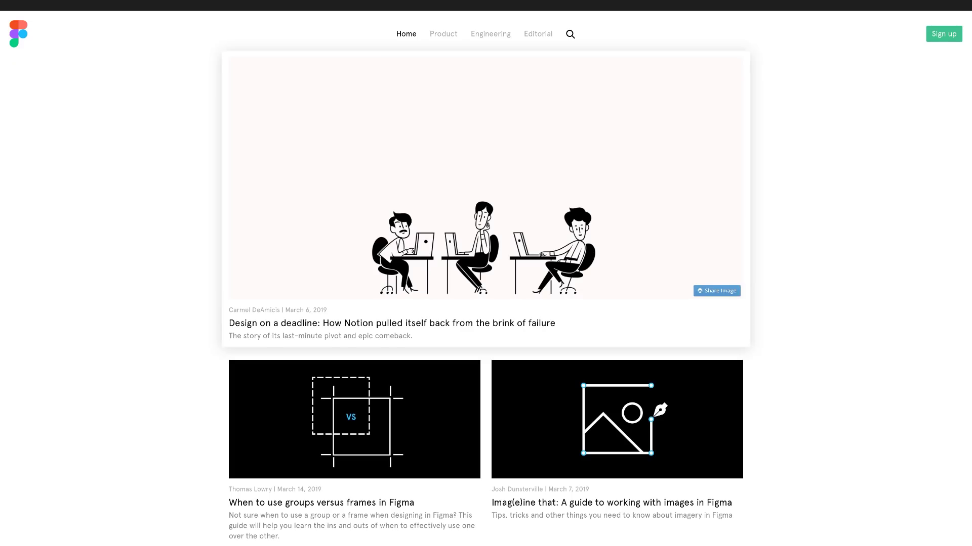
# Browse the product, engineering and editorial articles on the Figma blog's home page
pyautogui.scroll(-2, 354, 354)
pyautogui.scroll(-5, 354, 355)
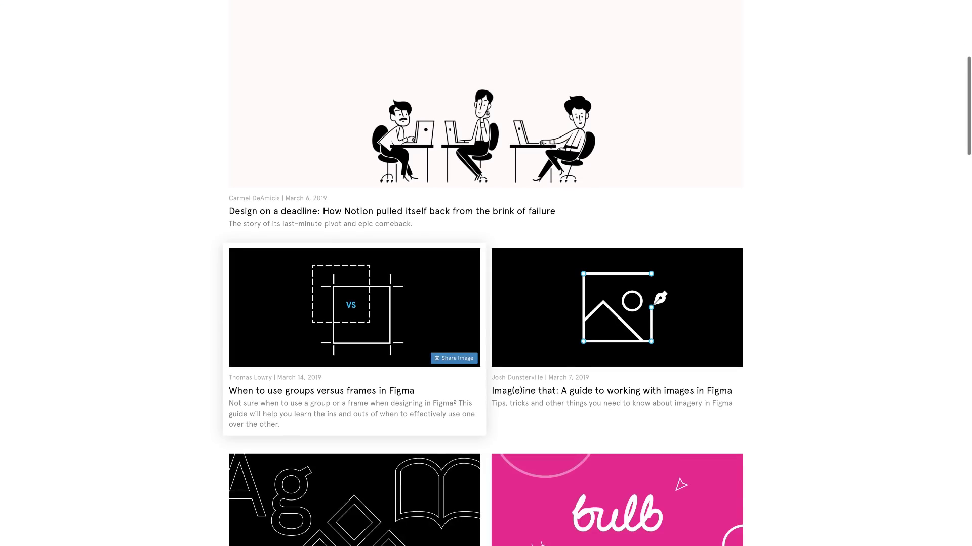
pyautogui.scroll(-6, 355, 101)
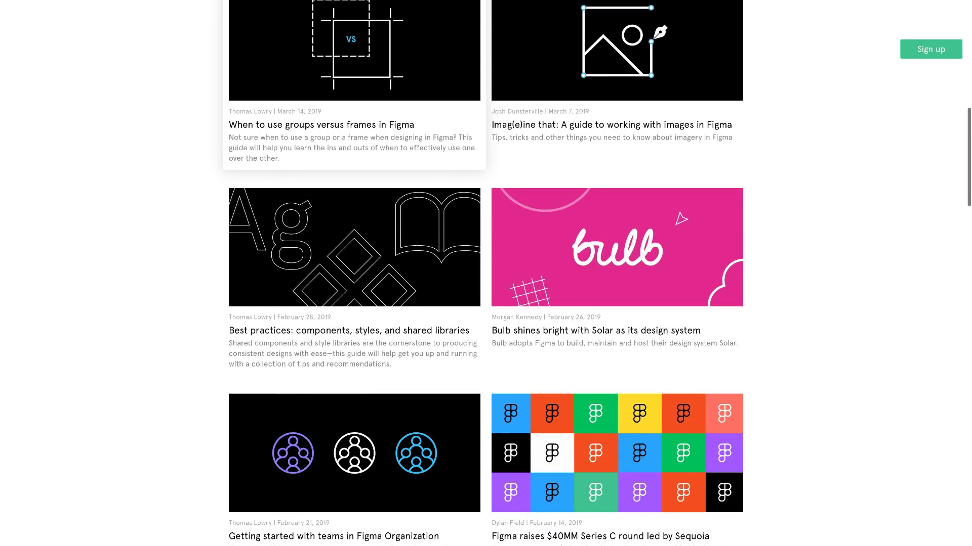
pyautogui.scroll(-1, 354, 384)
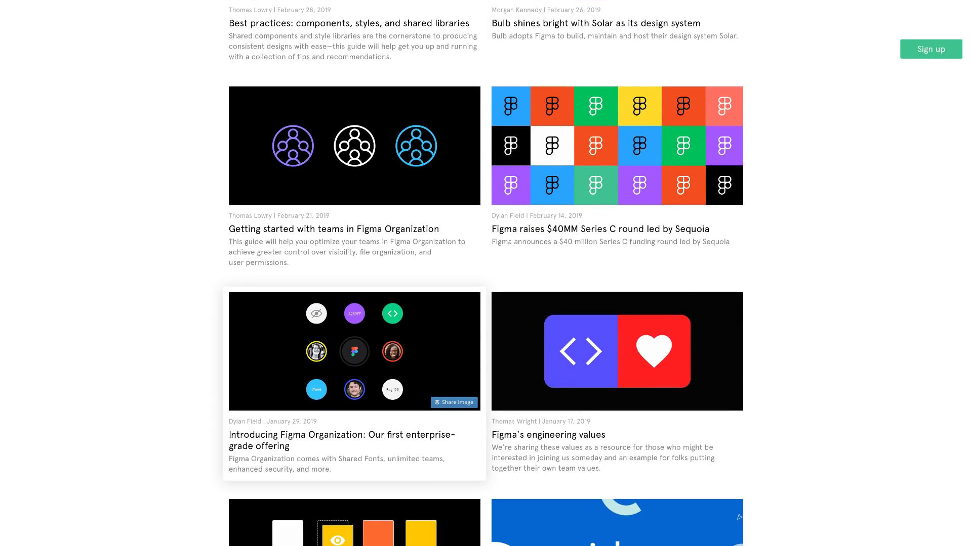
pyautogui.scroll(-2, 354, 385)
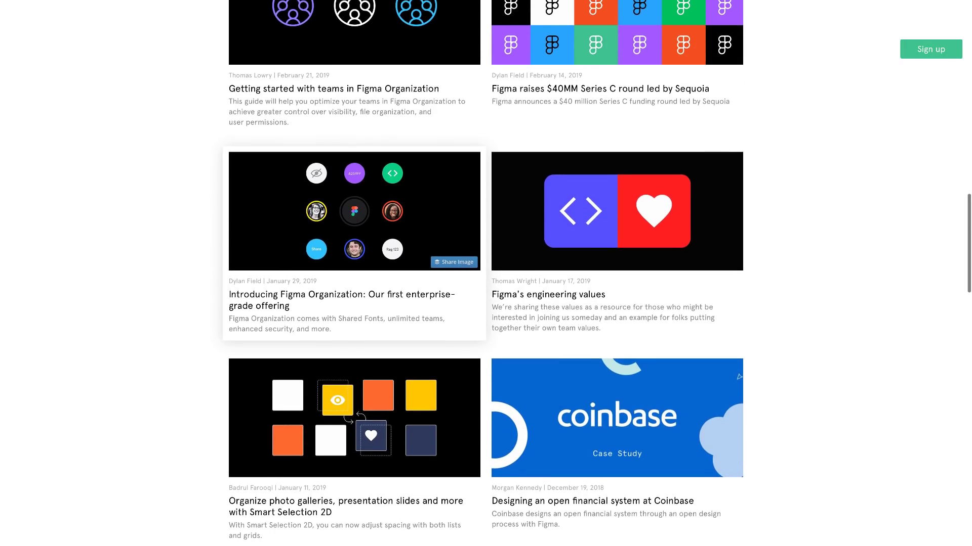
pyautogui.scroll(-1, 354, 384)
pyautogui.scroll(-3, 354, 385)
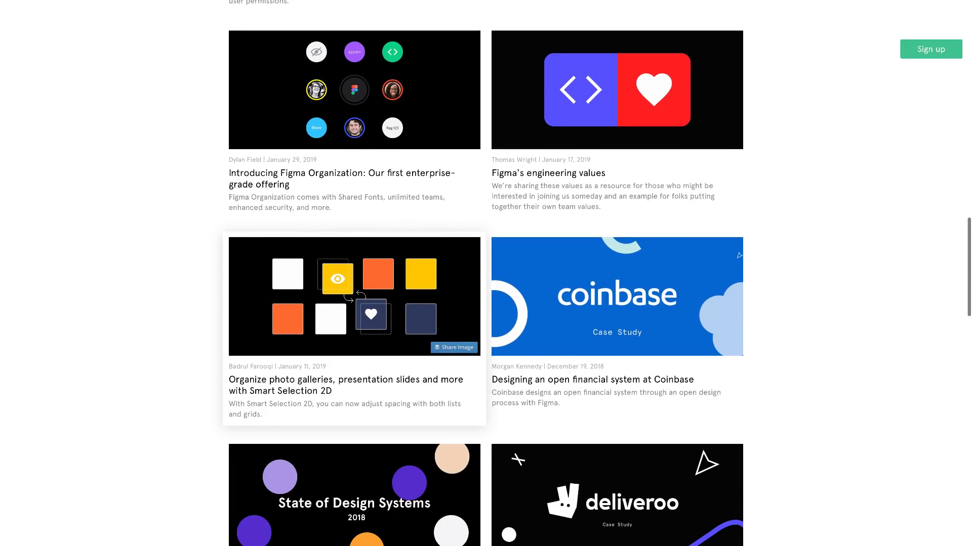